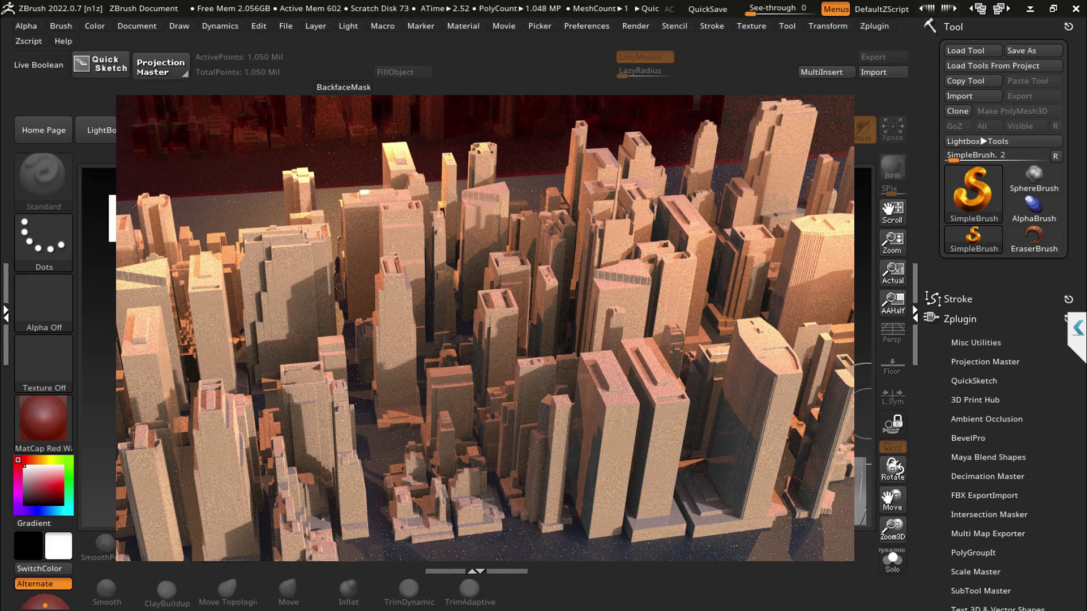
Step: Copy the Plane3D primitive and convert it into an editable PM3D_Plane3D polymesh
left_click(962, 194)
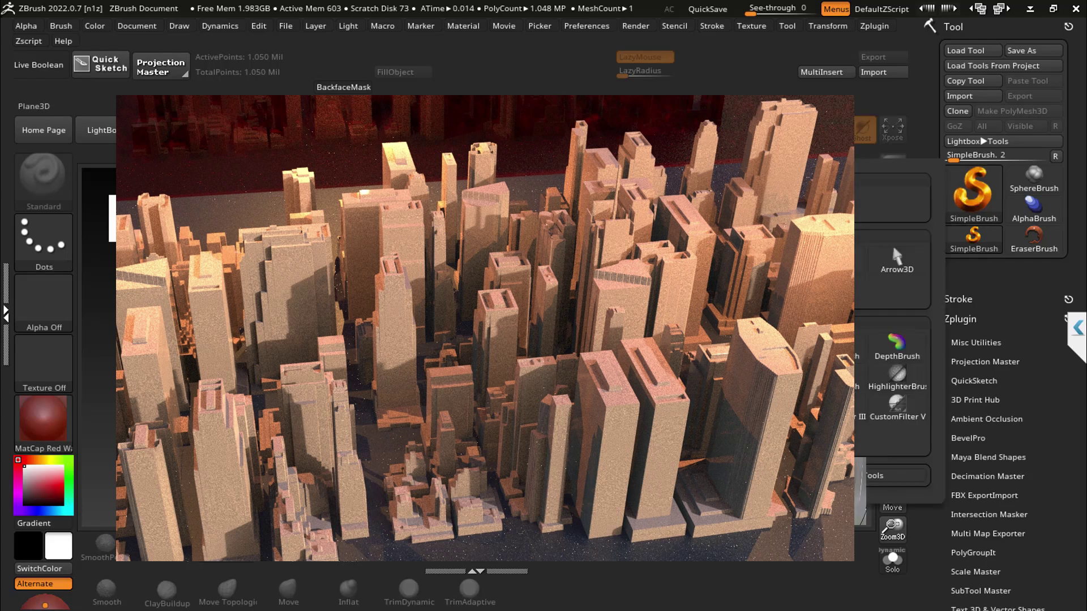
left_click(827, 266)
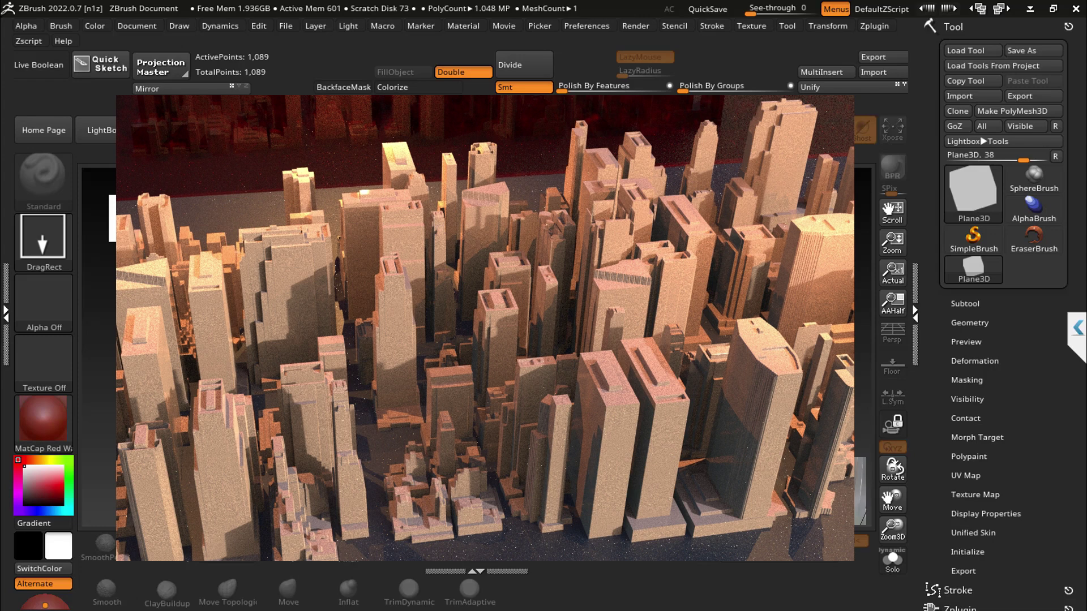
key("shift")
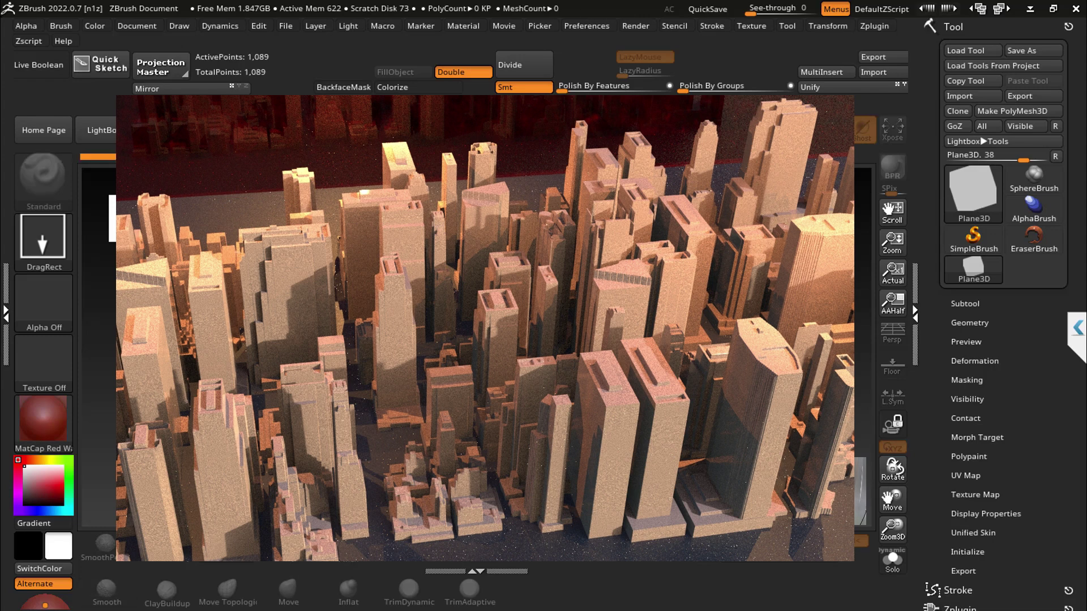
left_click(966, 81)
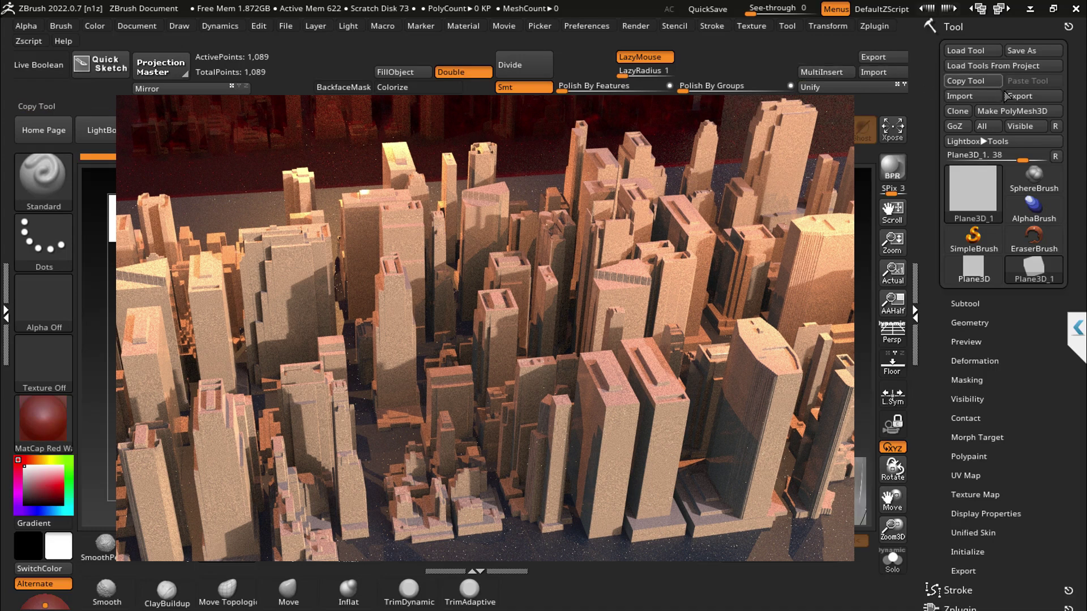
left_click(1003, 113)
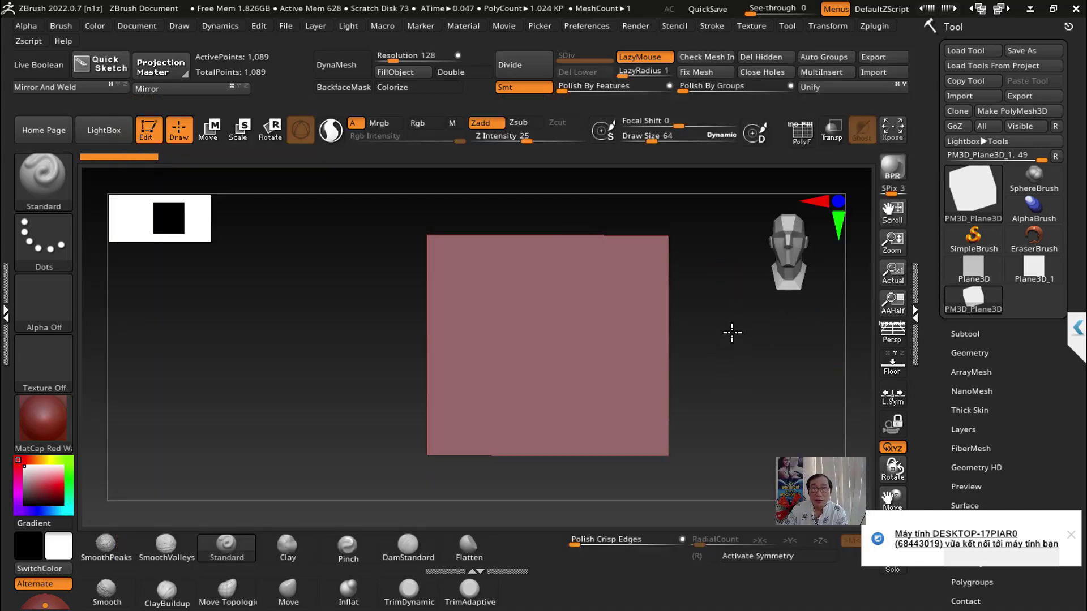
Step: Stretch the plane about 1.67 times along X with Transpose, viewed at a tilted angle
left_click_drag(730, 332, 736, 358, "shift")
key("l")
key("l")
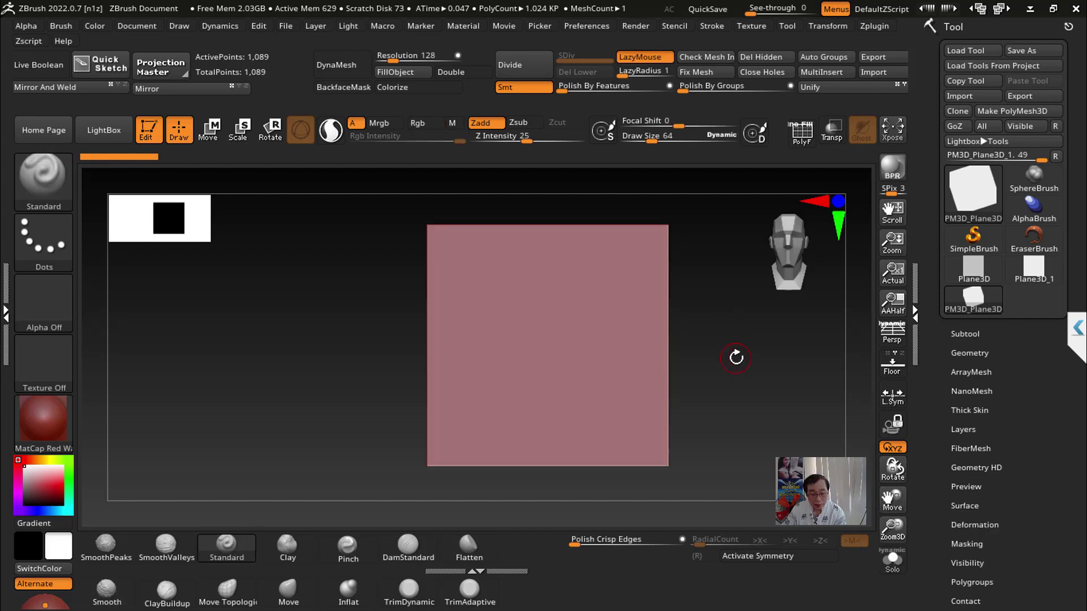
left_click_drag(724, 351, 692, 359, "alt")
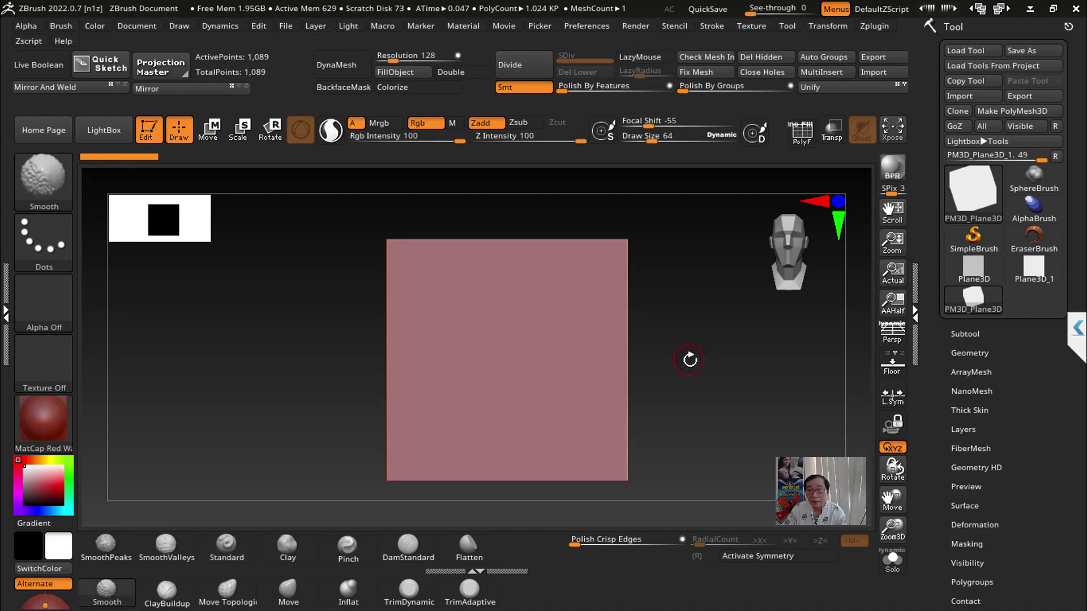
mouse_move(672, 383)
left_mouse_down()
mouse_move(701, 293)
mouse_move(701, 417)
mouse_move(241, 232)
left_mouse_up()
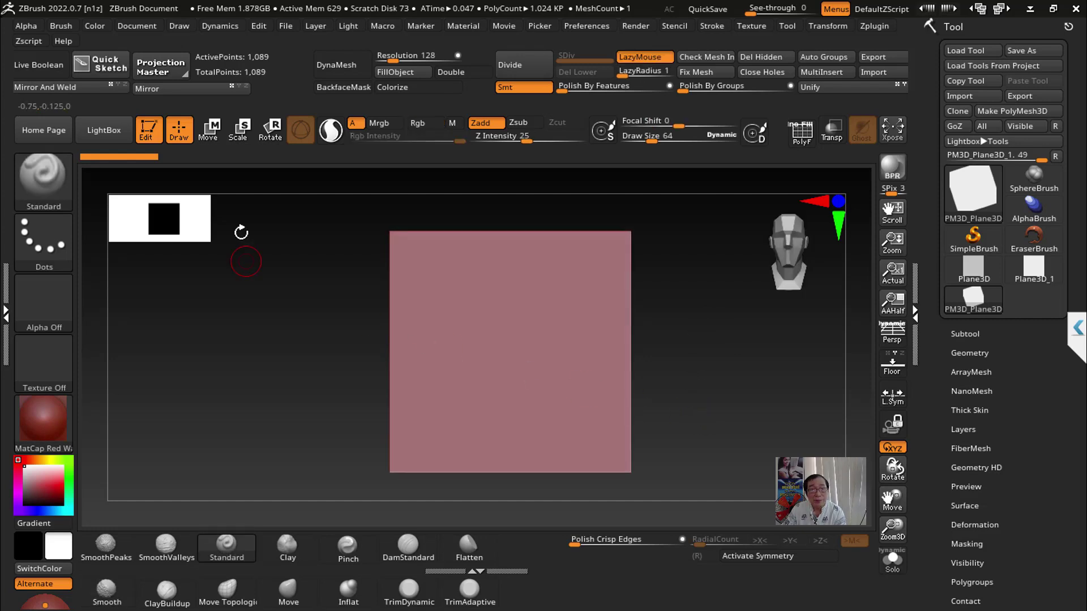
left_click(211, 136)
left_click_drag(457, 351, 395, 343)
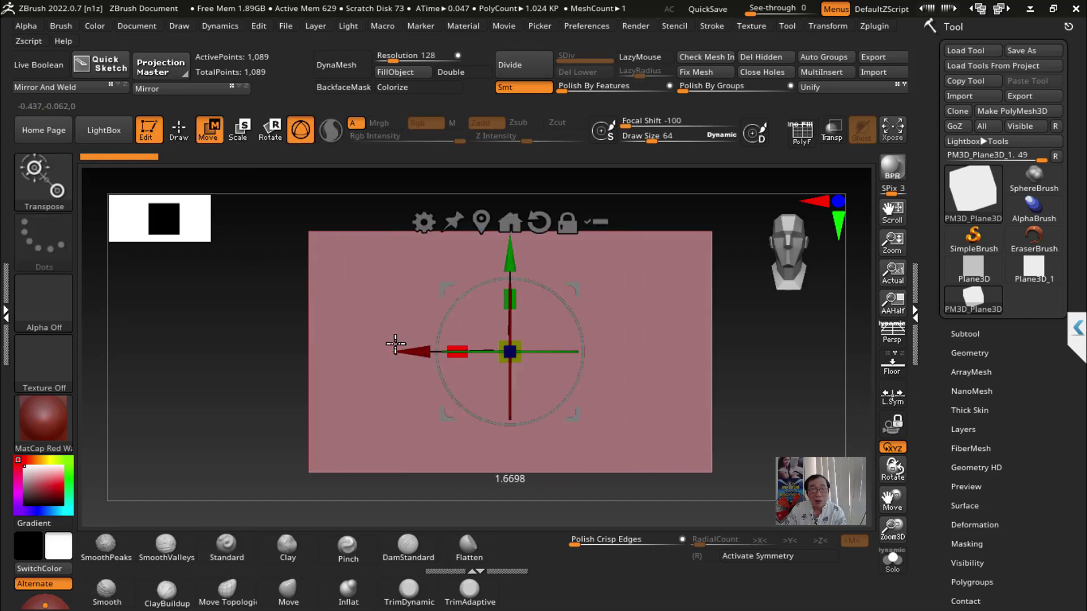
left_click_drag(759, 400, 772, 318)
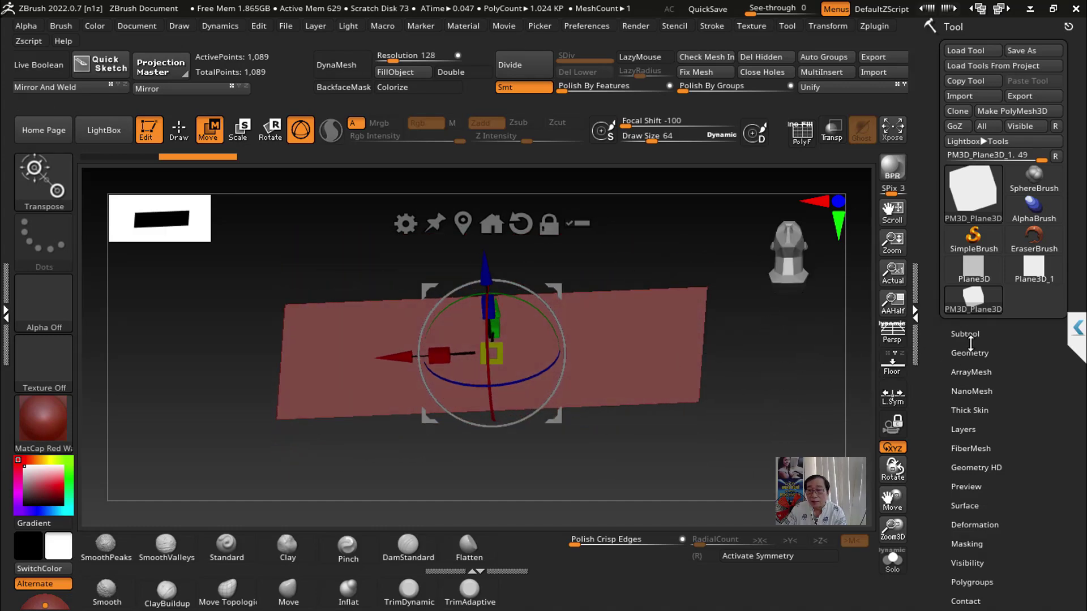
left_click(970, 352)
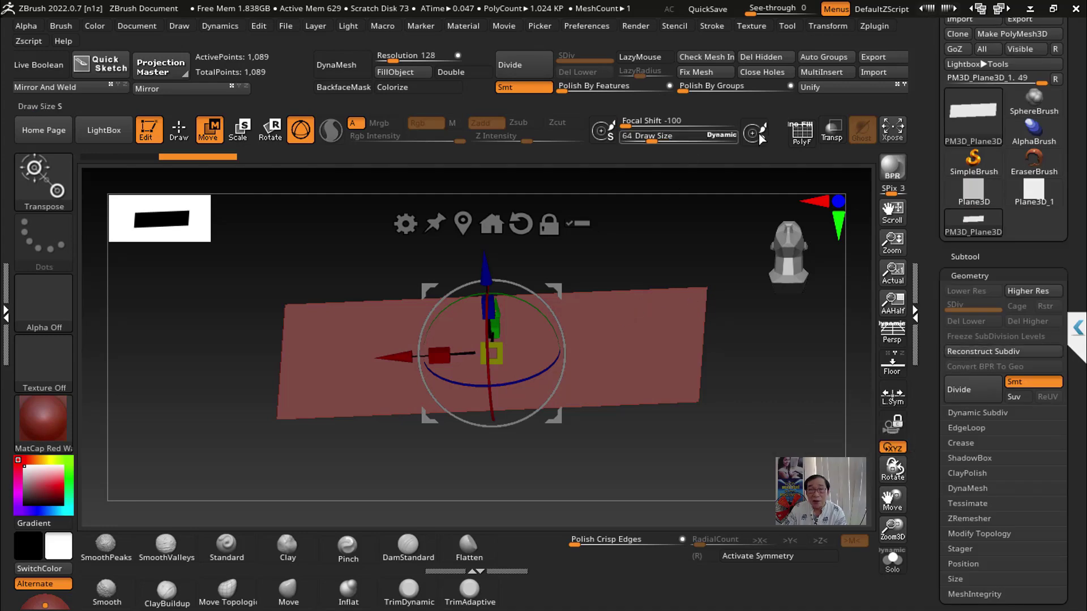
Step: Turn on the PolyF wireframe and ZRemesh the plane into an even 5,130-point quad grid
left_click(801, 133)
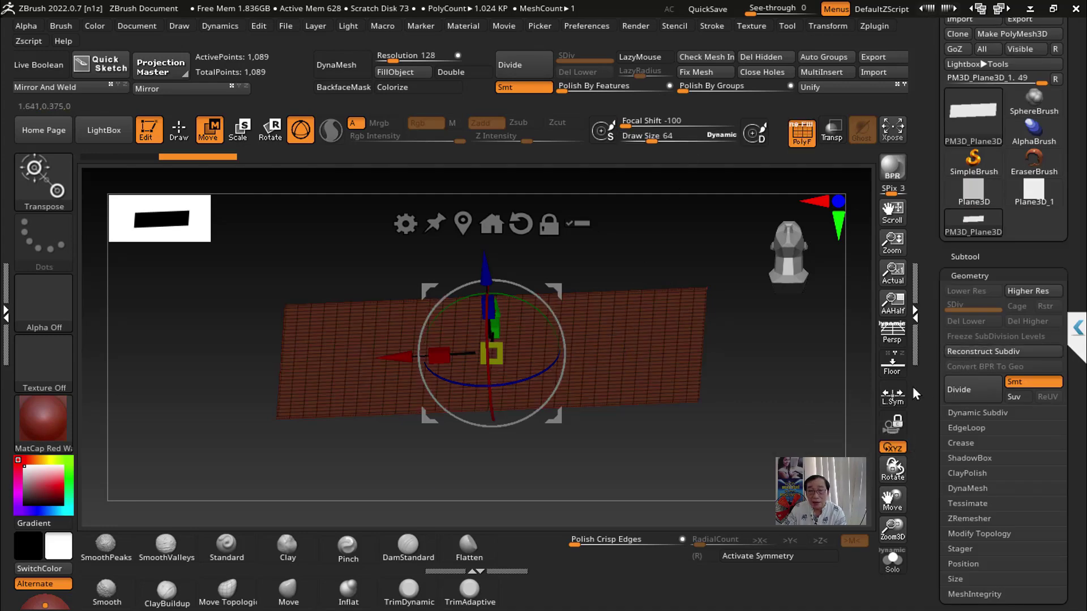
left_click(969, 519)
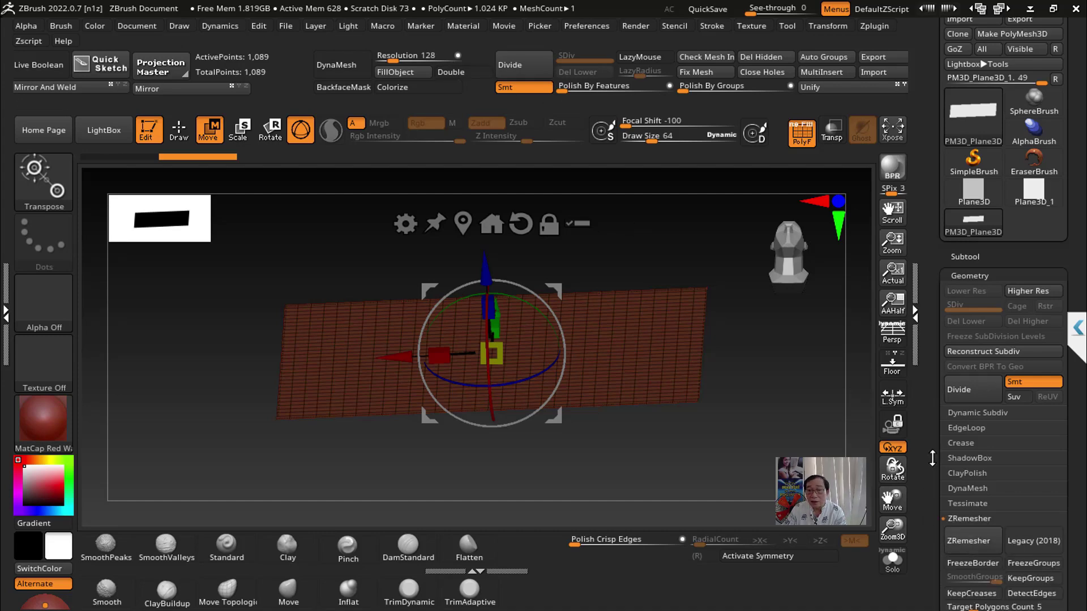
left_click_drag(932, 459, 940, 389)
left_click(970, 434)
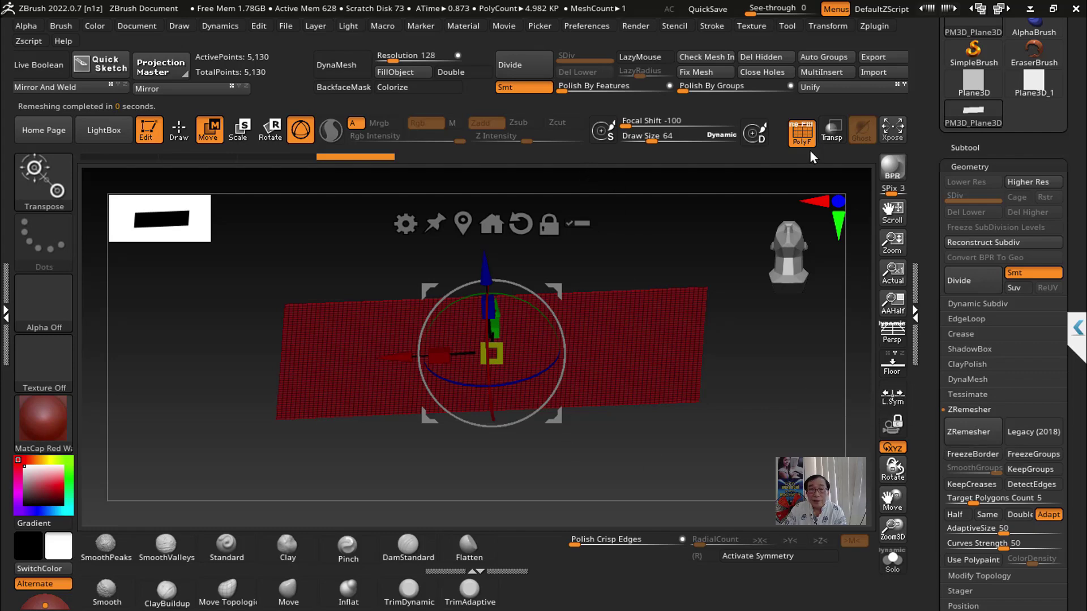
Step: Divide the plane to SDiv 5 (about 1.277 million points) with the PolyF wireframe off
left_click(512, 75)
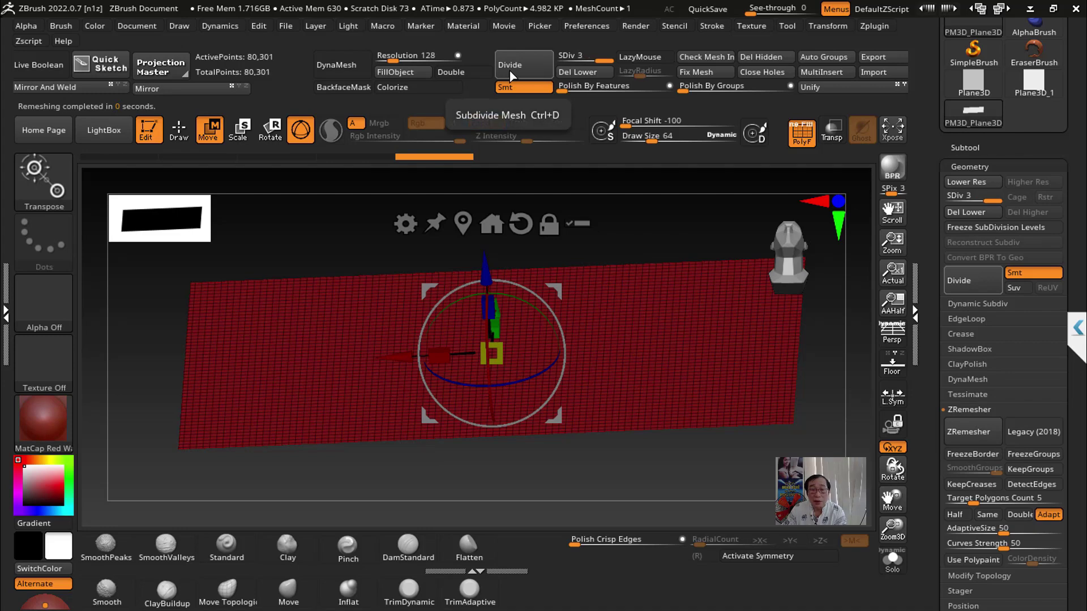
left_click(802, 135)
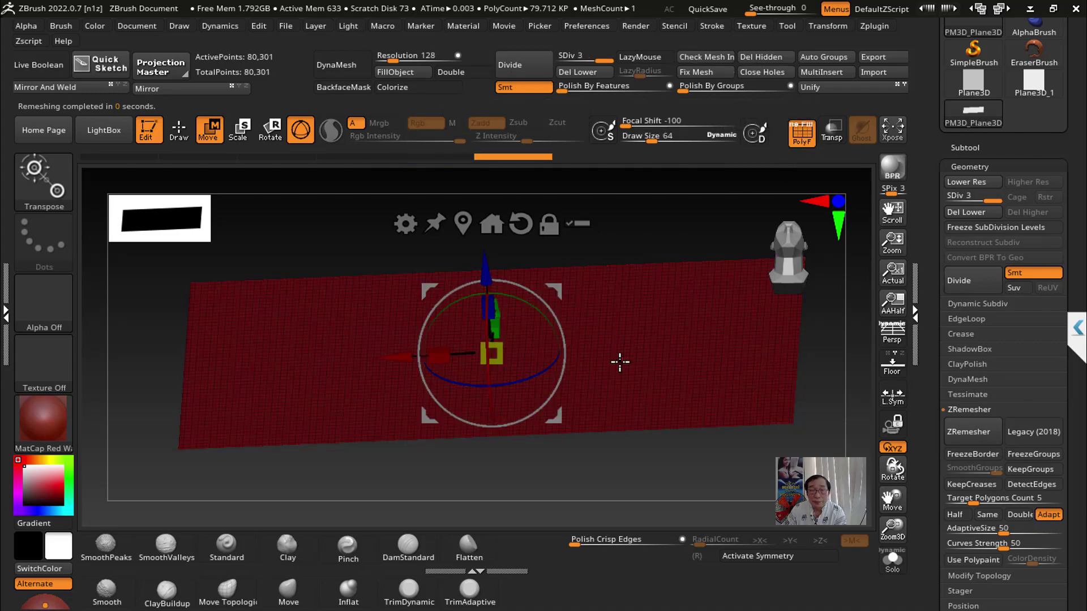
left_click_drag(723, 461, 691, 393)
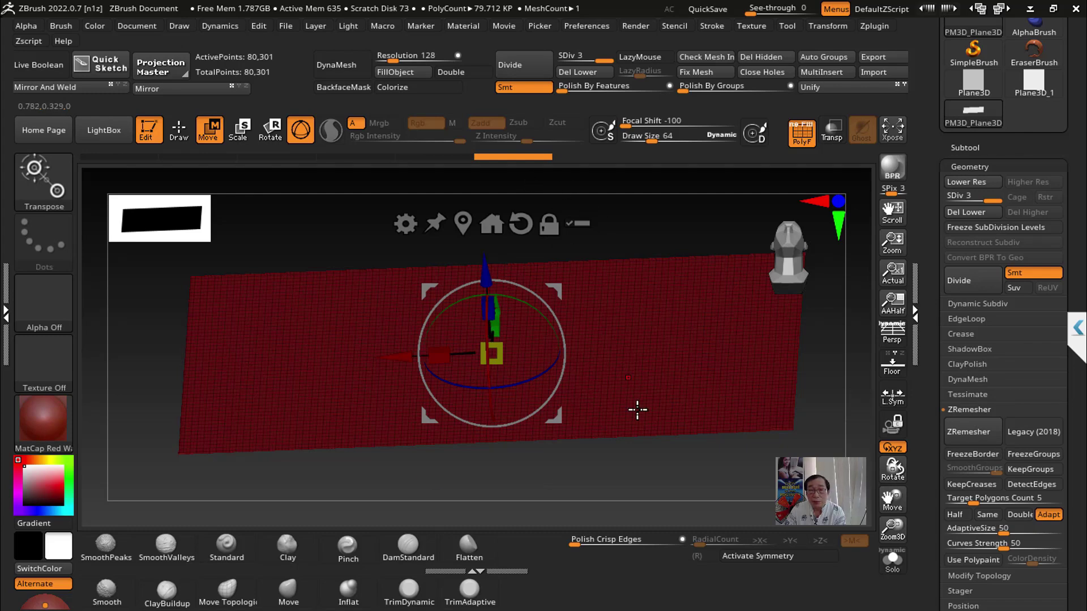
left_click(800, 136)
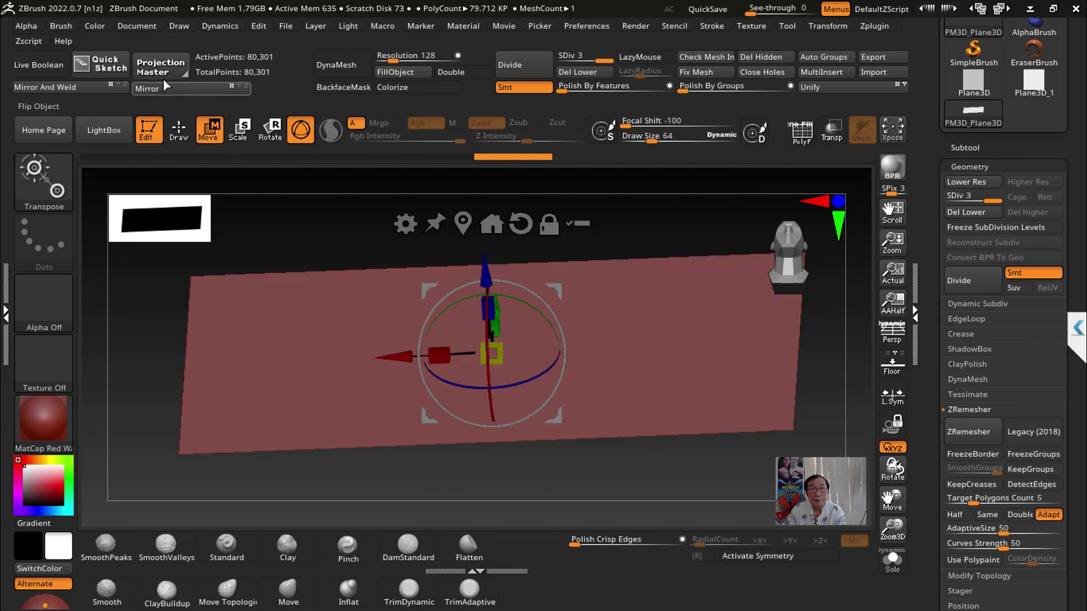
left_click(527, 74)
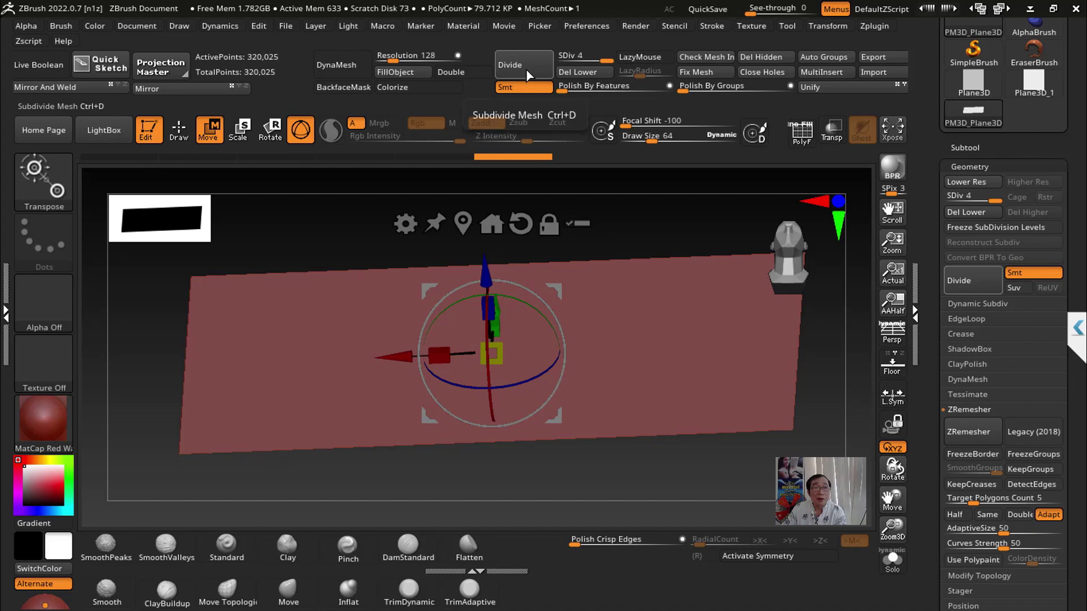
left_click(527, 73)
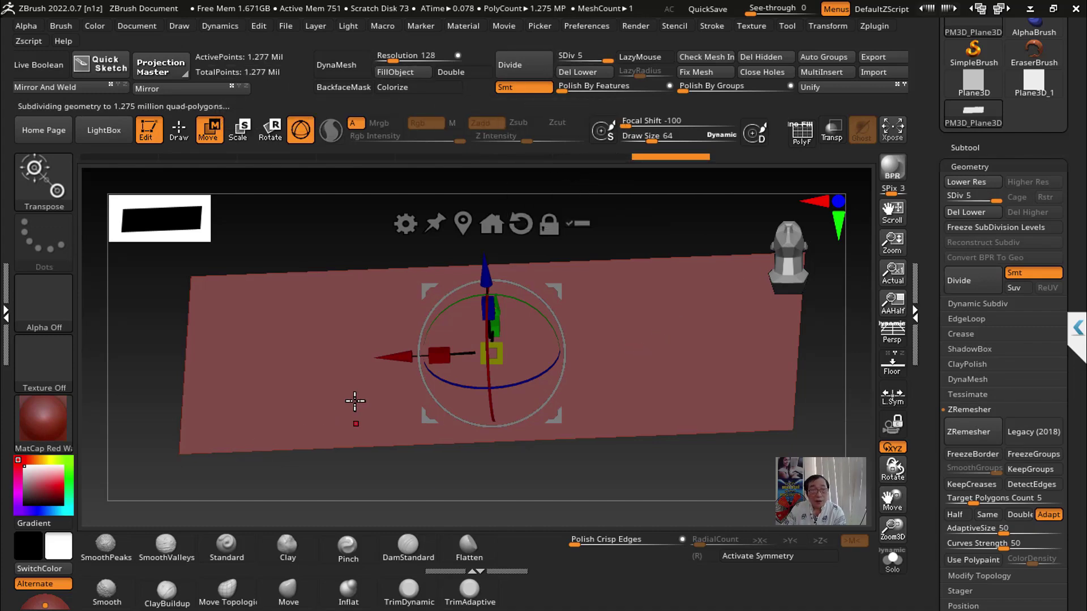
left_click(58, 438)
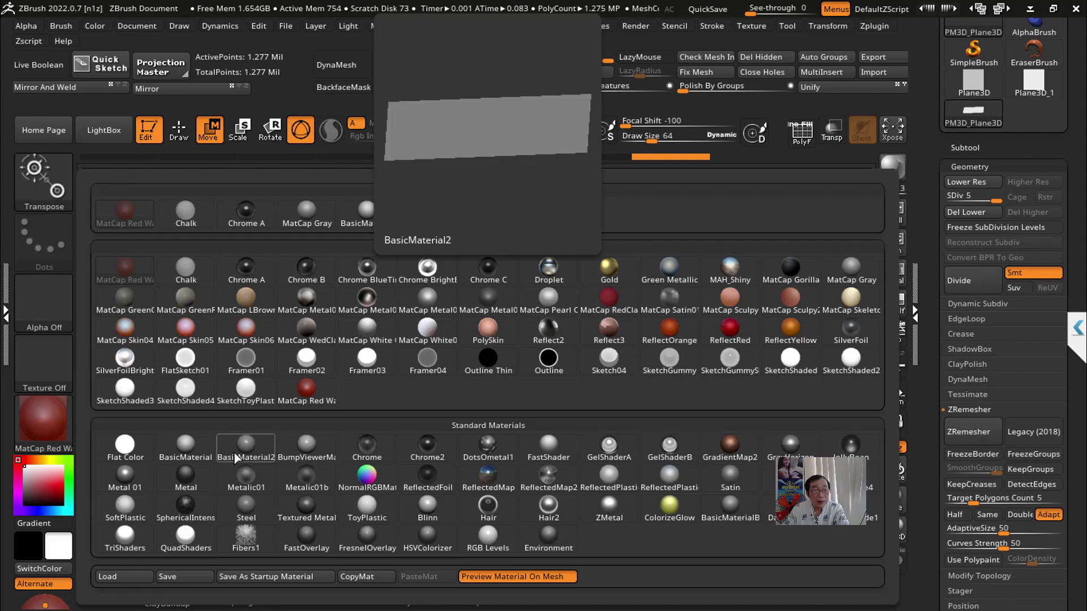
Step: Try MatCap Red Wax and BasicMaterial, then settle on grey BasicMaterial2 for the plane
left_click(306, 401)
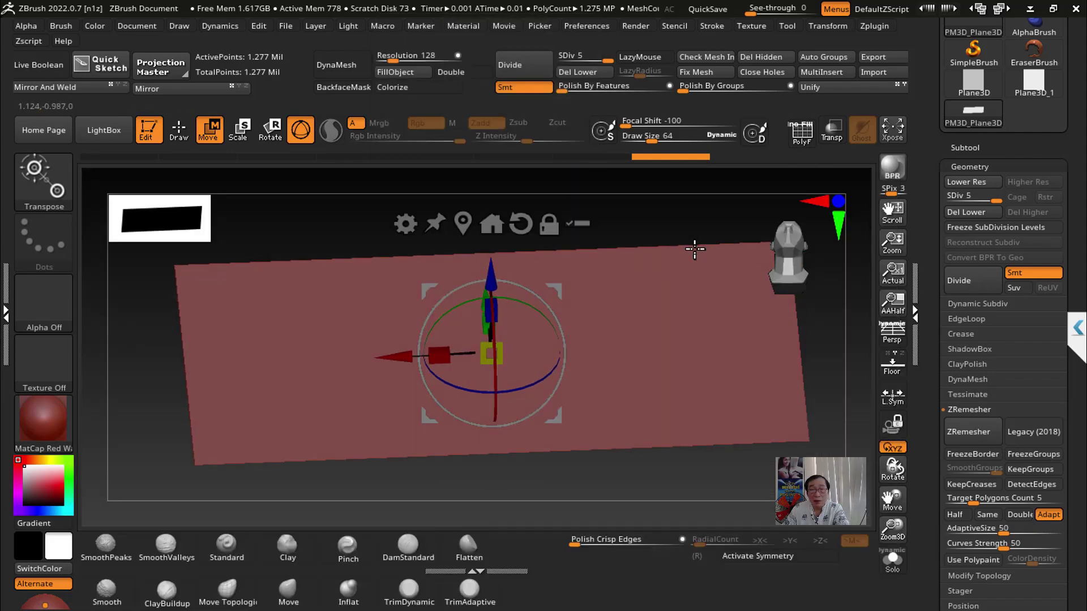
left_click_drag(695, 249, 691, 256)
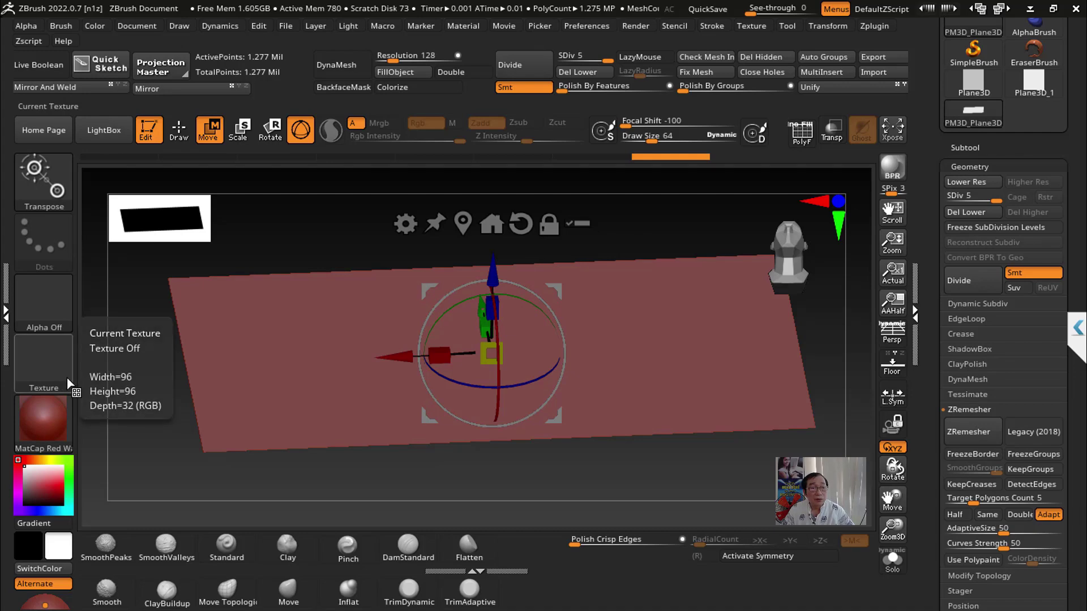
left_click(43, 419)
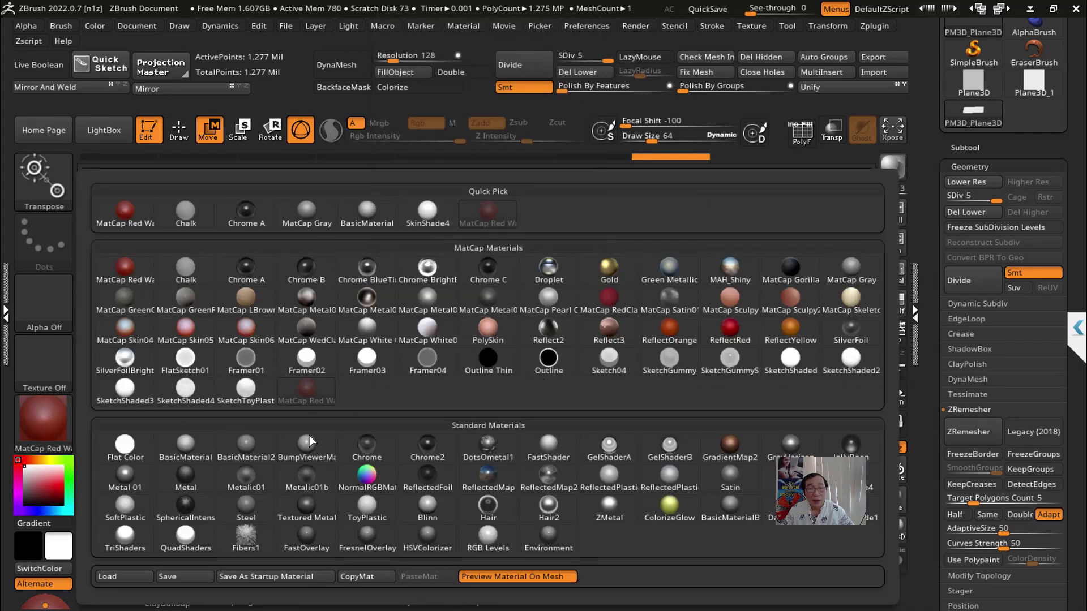
left_click(192, 449)
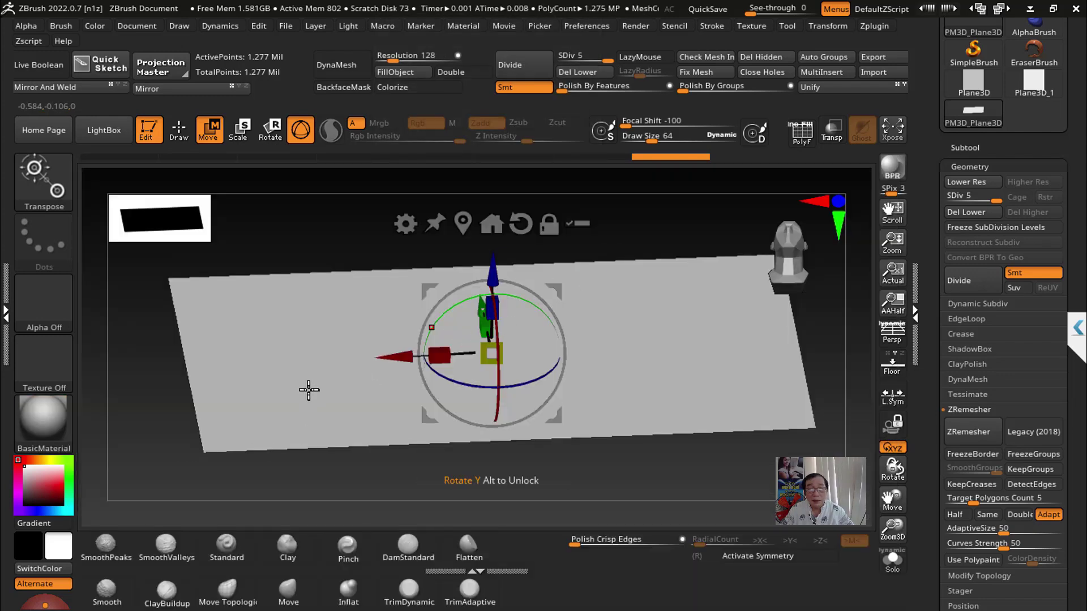
left_click(43, 426)
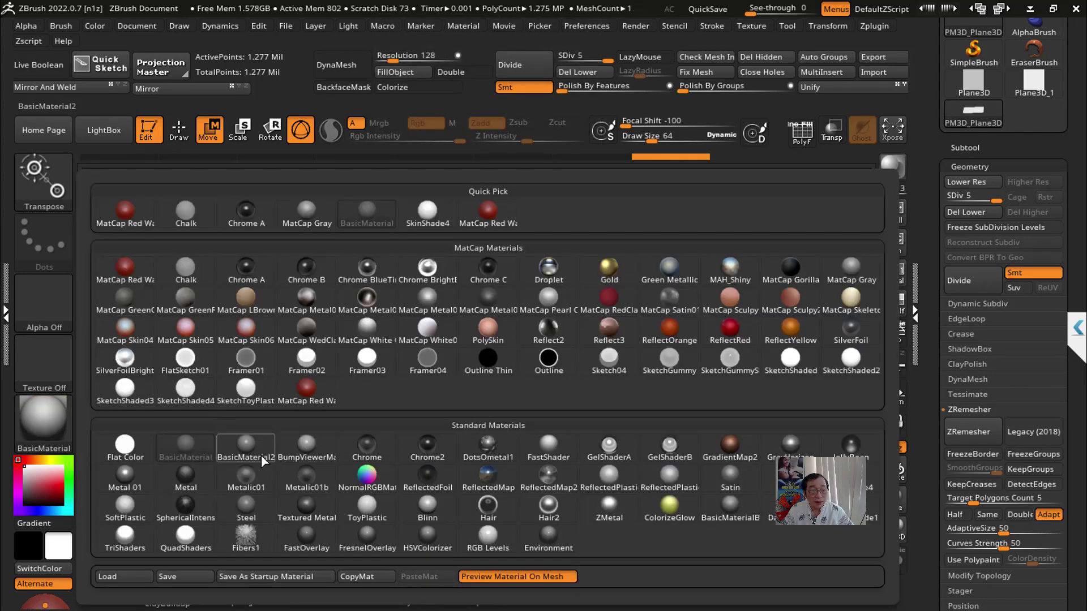
mouse_move(305, 448)
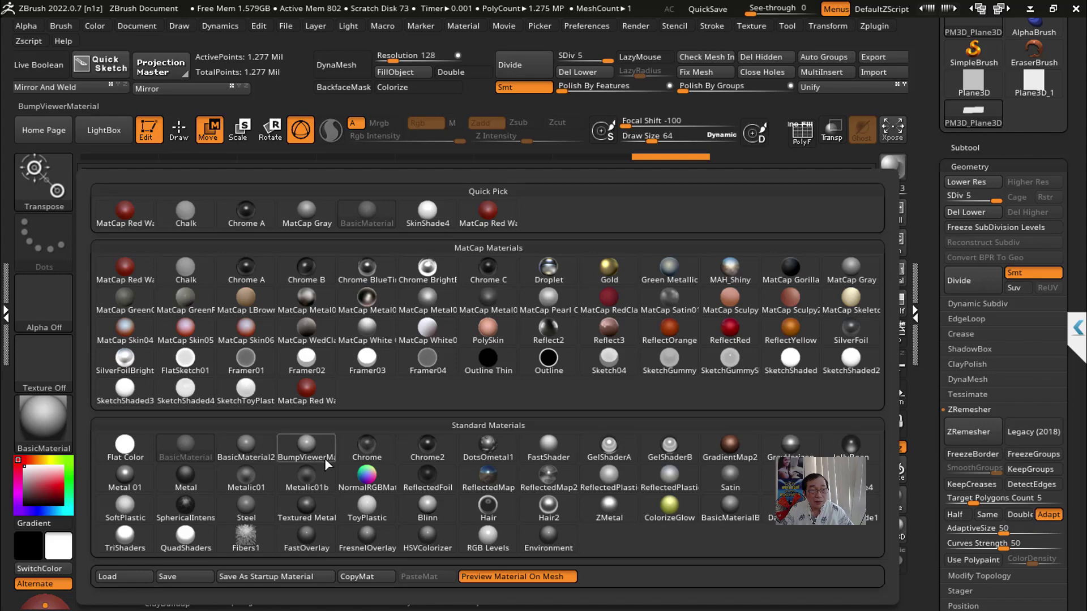
left_click(246, 447)
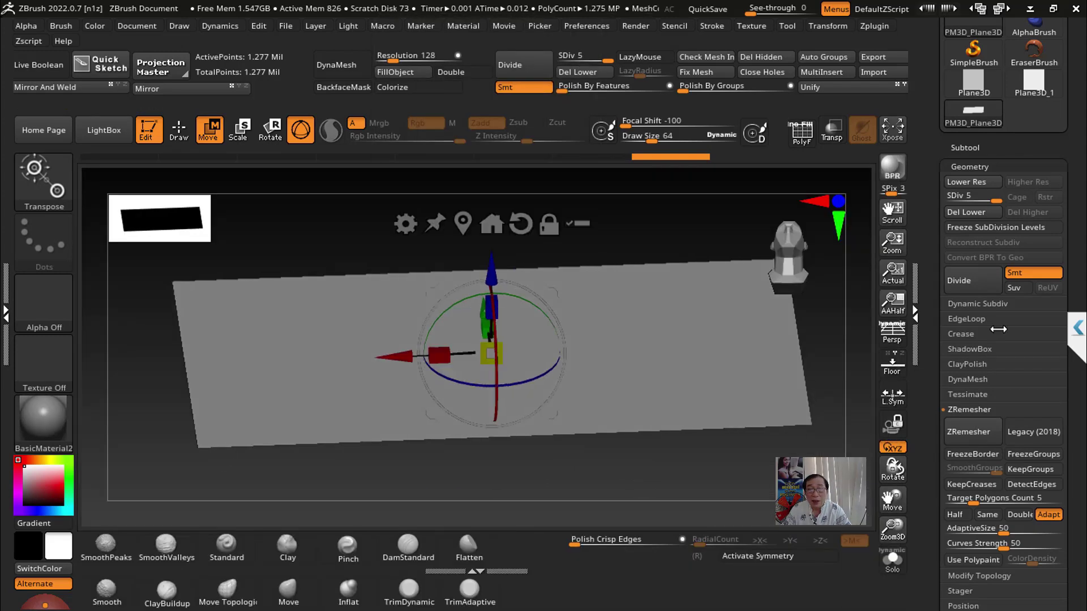
left_click_drag(642, 238, 631, 327)
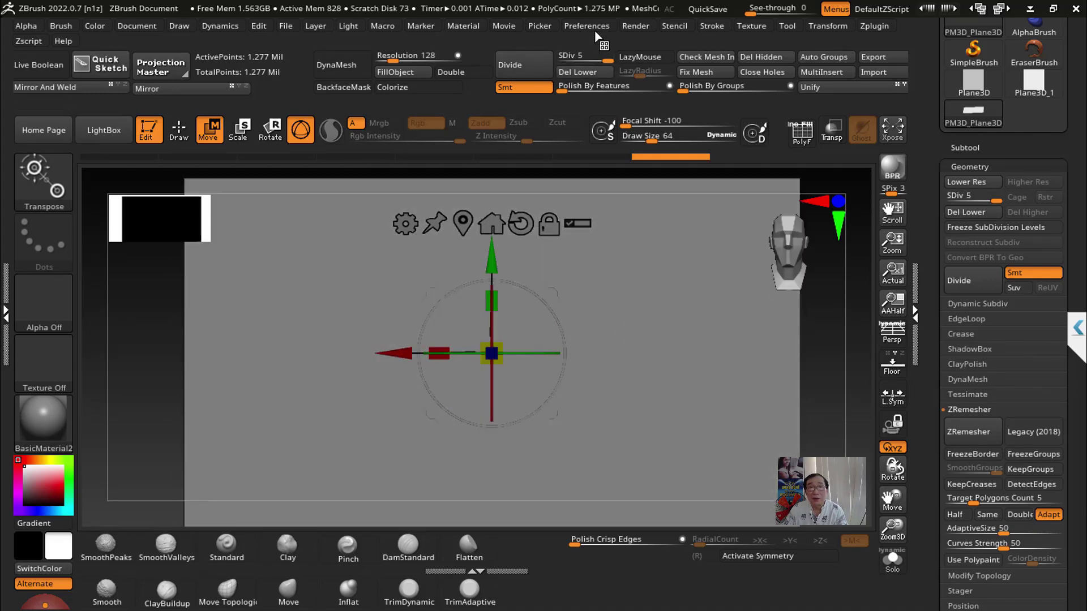
Step: Lower the Preferences > CamView head Size from 128 to 54
left_click(587, 26)
left_click_drag(648, 413, 657, 329)
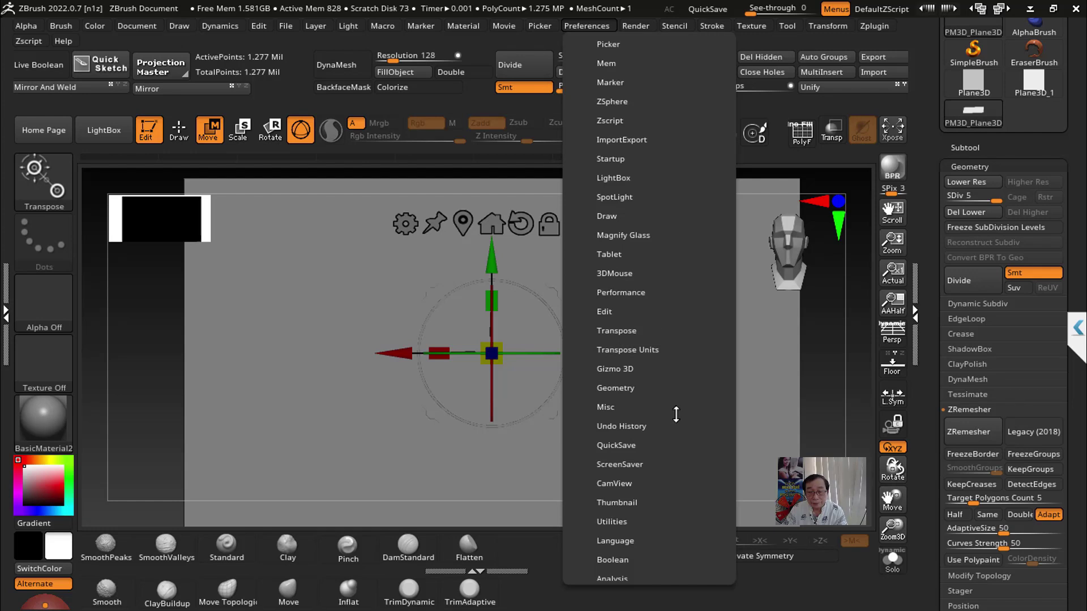
left_click(614, 484)
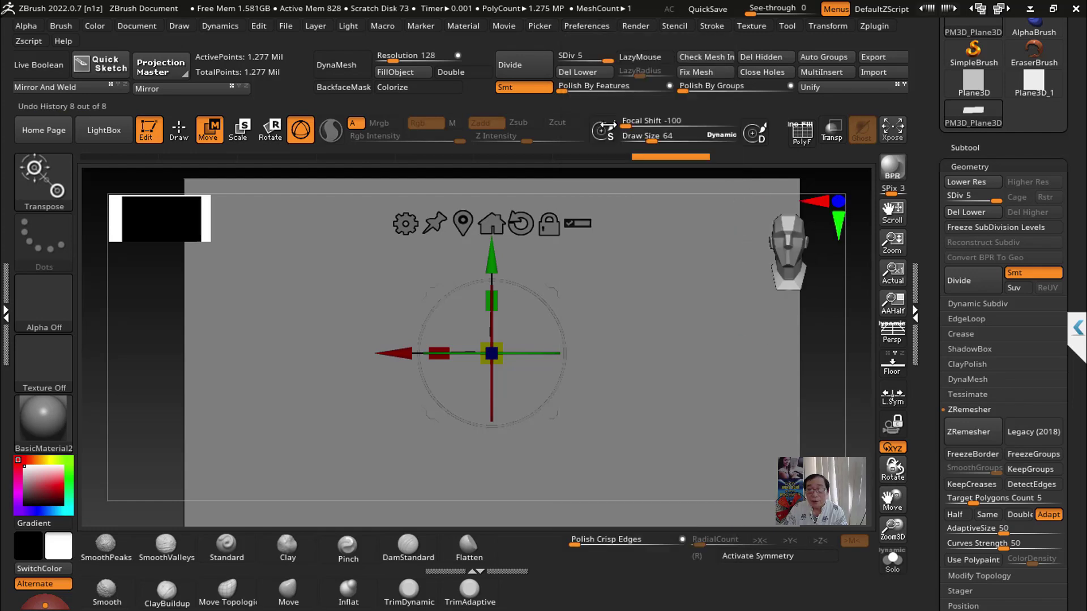
left_click(587, 26)
left_click_drag(627, 432, 622, 379)
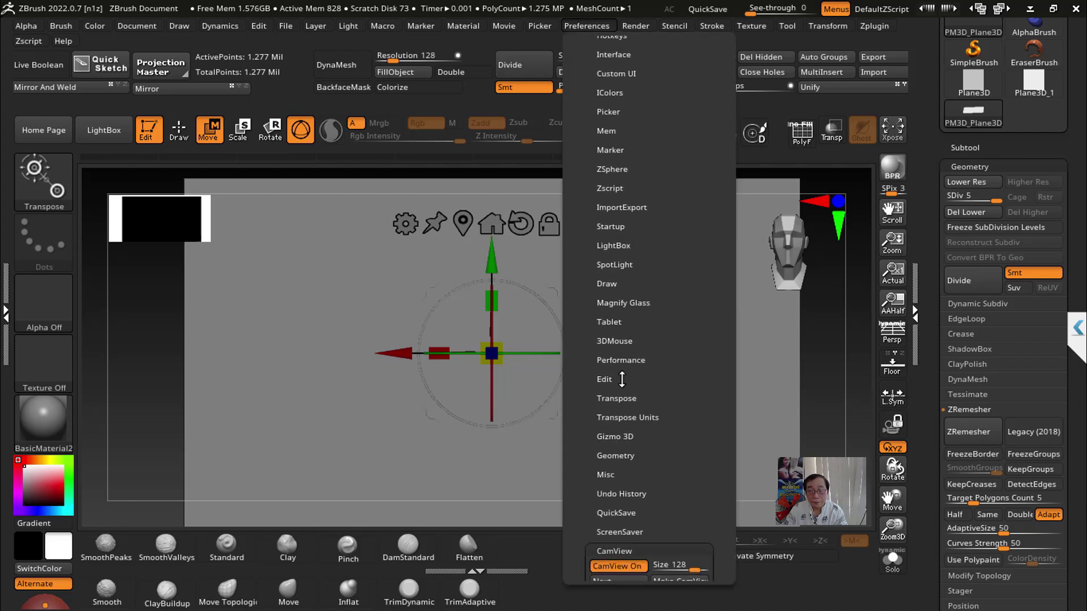
left_click_drag(682, 565, 669, 567)
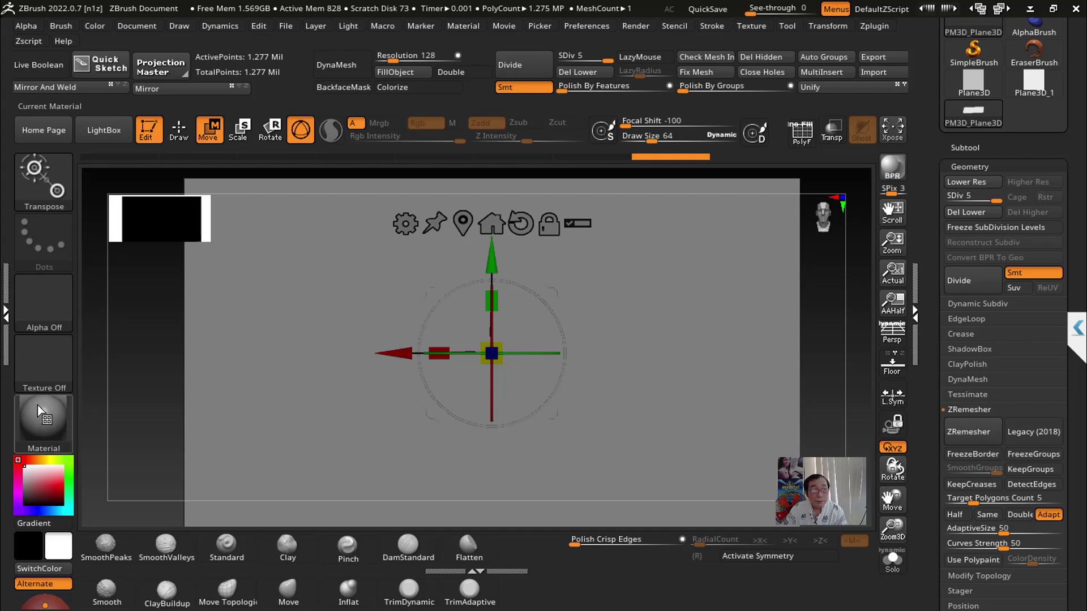
Step: Import BuildingsImage.PSD from the Bai 16-Tạo thành phố > Alphas folder as the current alpha
left_click(42, 322)
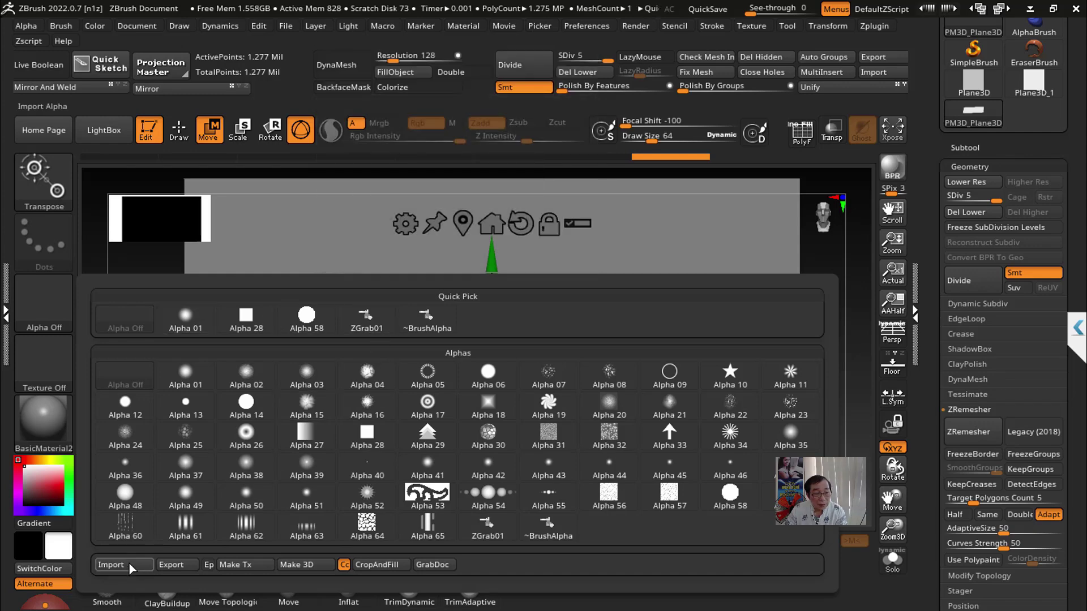
left_click(130, 567)
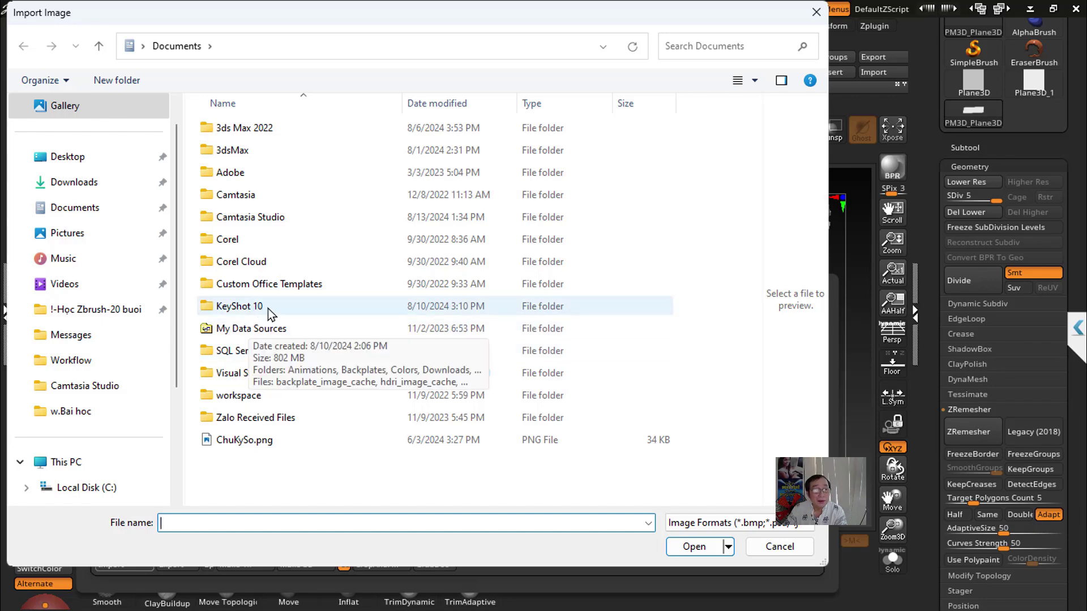
left_click(108, 311)
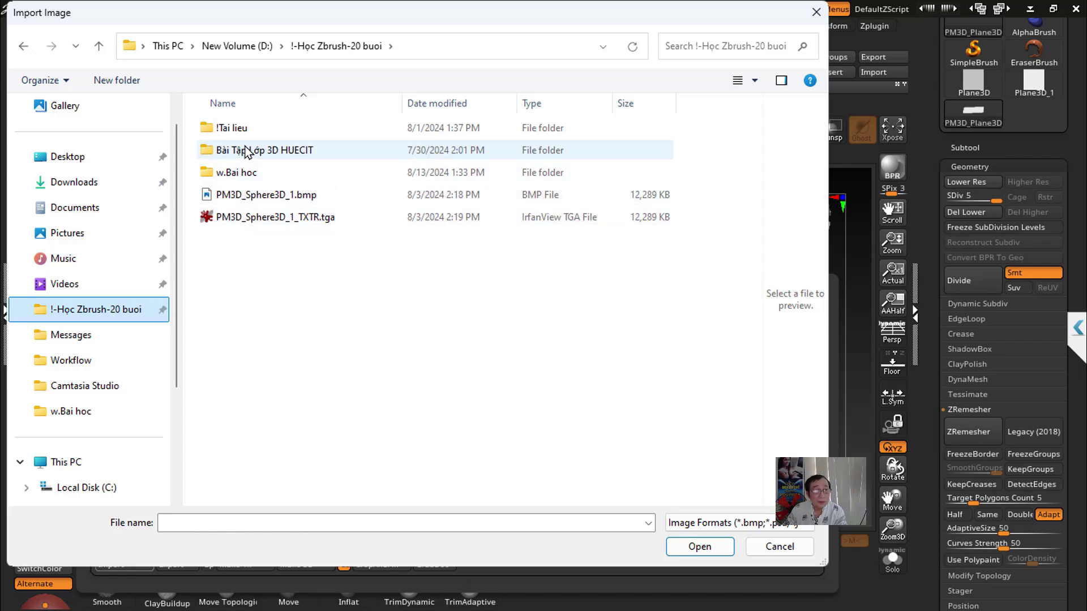
left_click(244, 175)
double_click(244, 174)
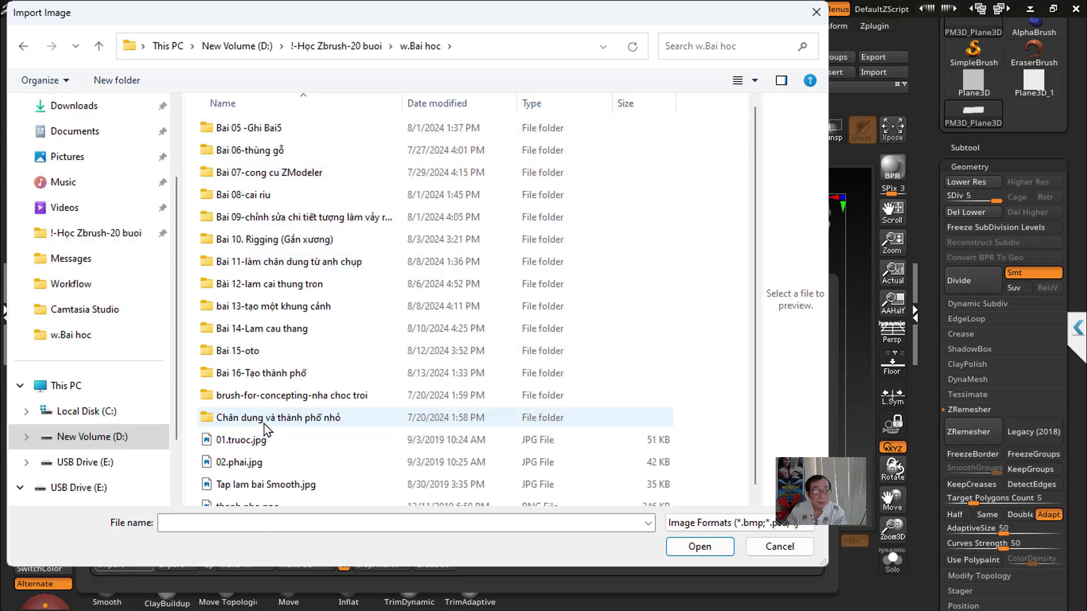
double_click(258, 373)
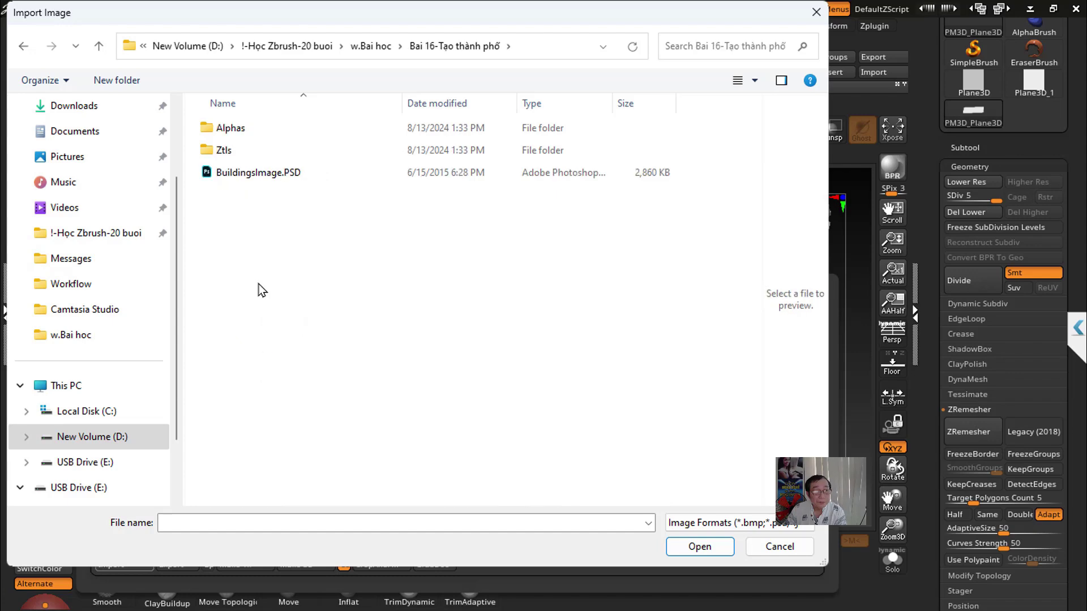
left_click(237, 178)
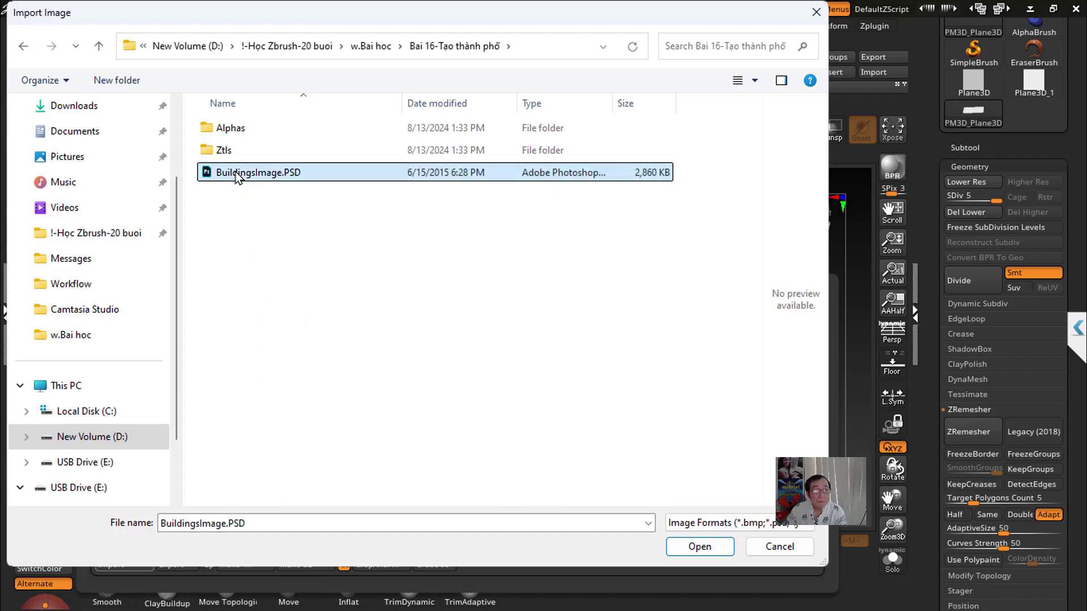
double_click(238, 131)
double_click(234, 129)
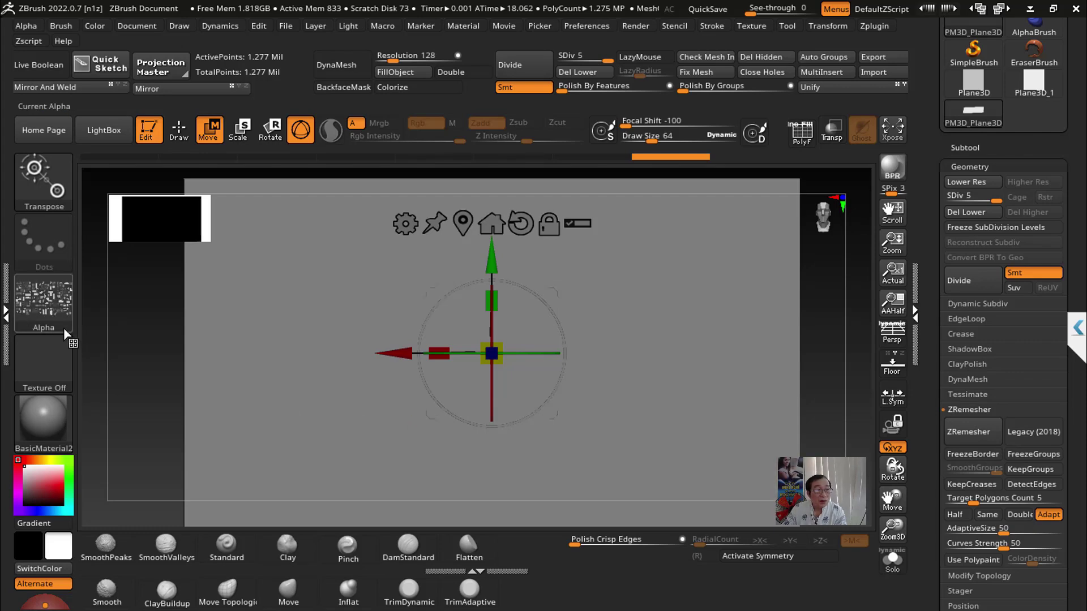
Step: Set up MaskPen with a Rect stroke and the BuildingsImage alpha
left_click(178, 132)
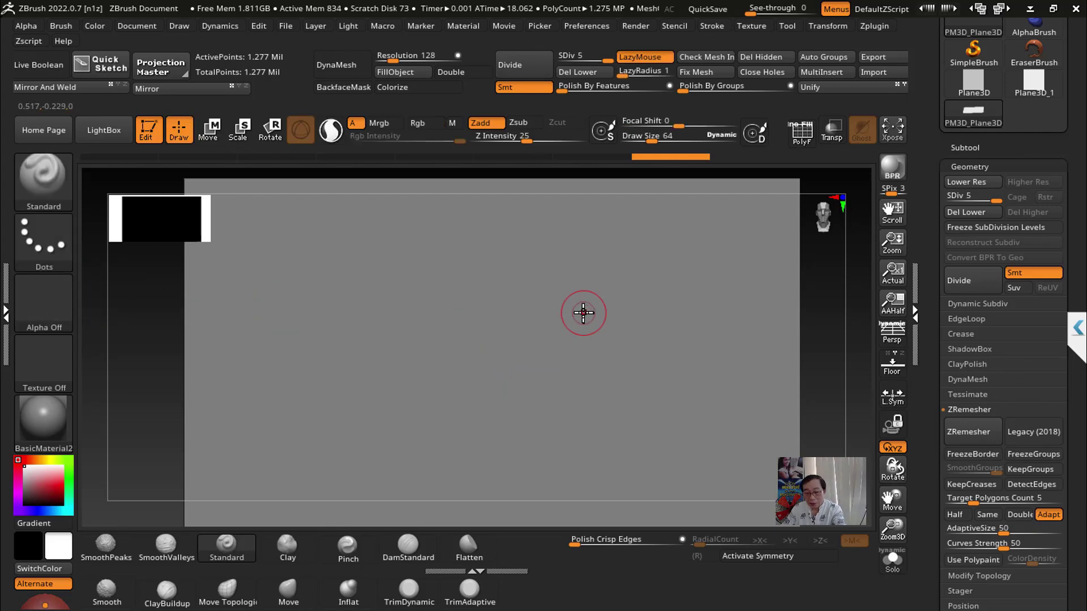
key("f")
key("ctrl")
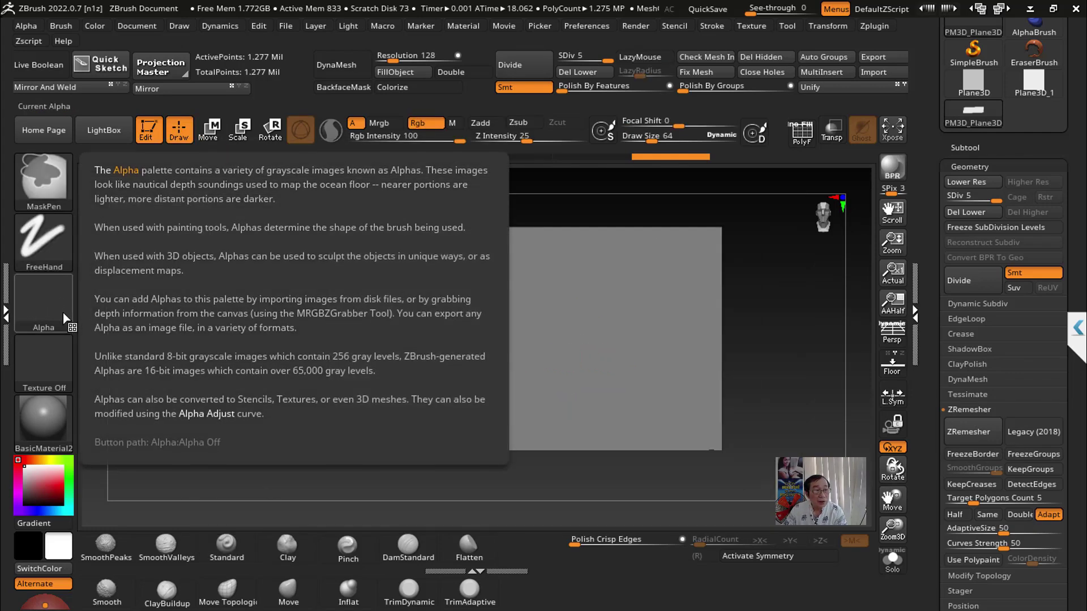
left_click(44, 241)
left_click(483, 268)
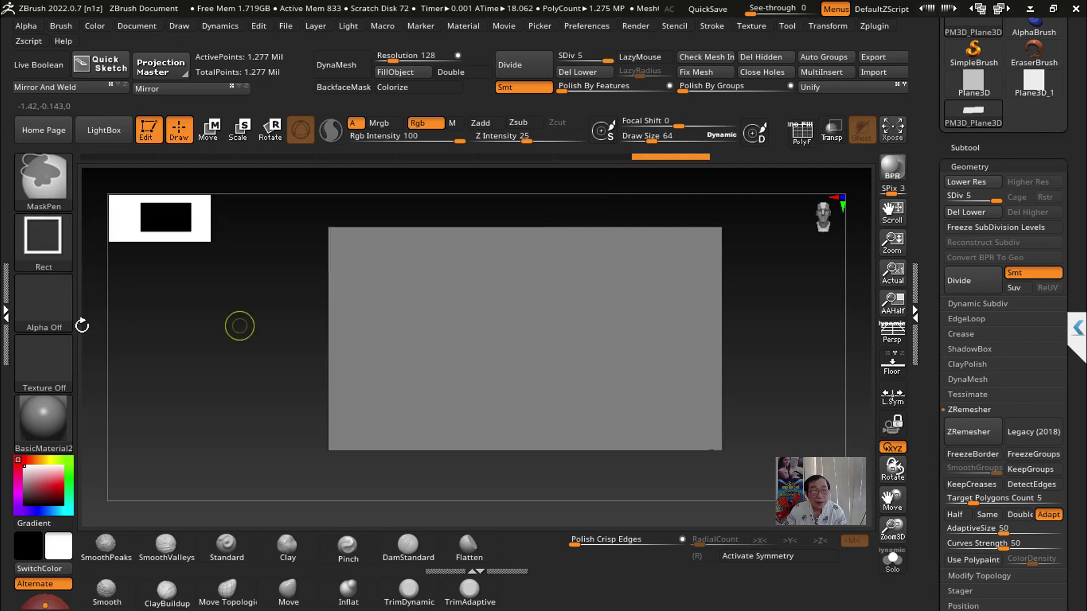
left_click(51, 312)
left_click(482, 326)
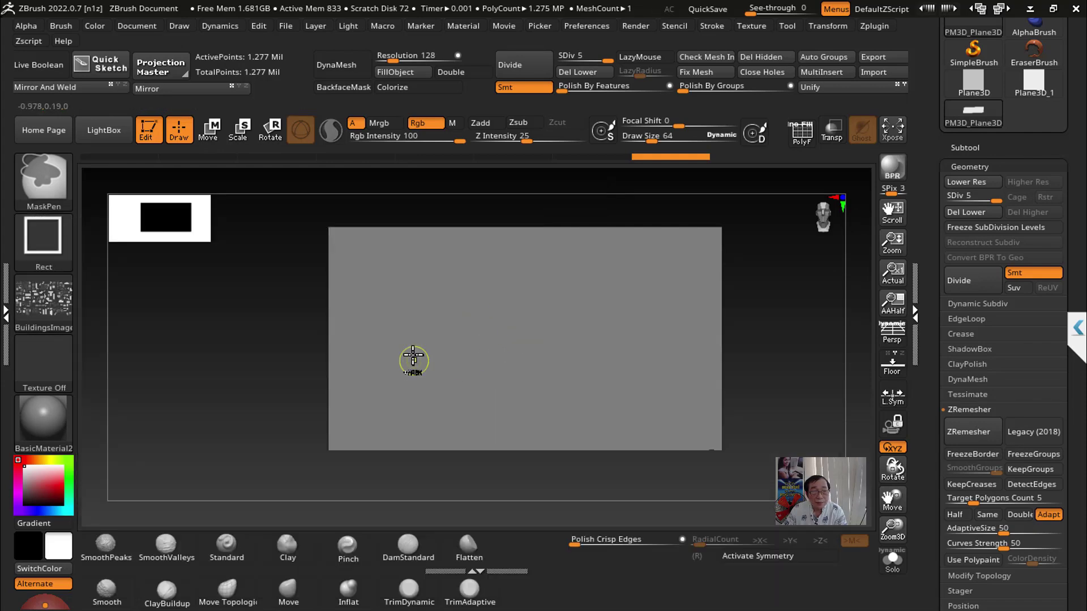
Step: Stamp the BuildingsImage mask across the entire plane
left_click_drag(334, 232, 718, 446)
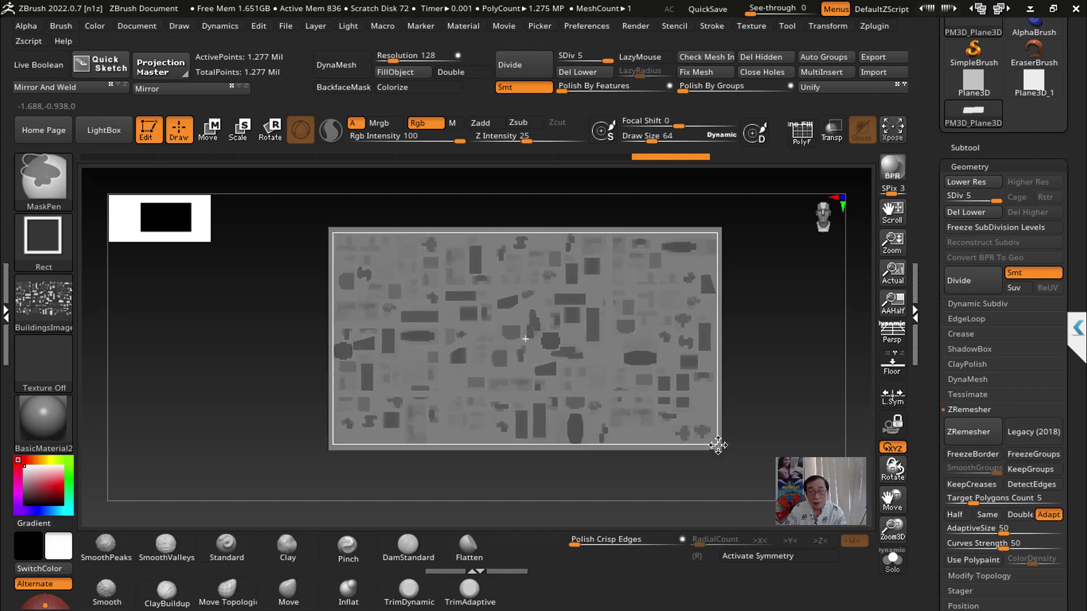
left_click_drag(718, 445, 719, 447)
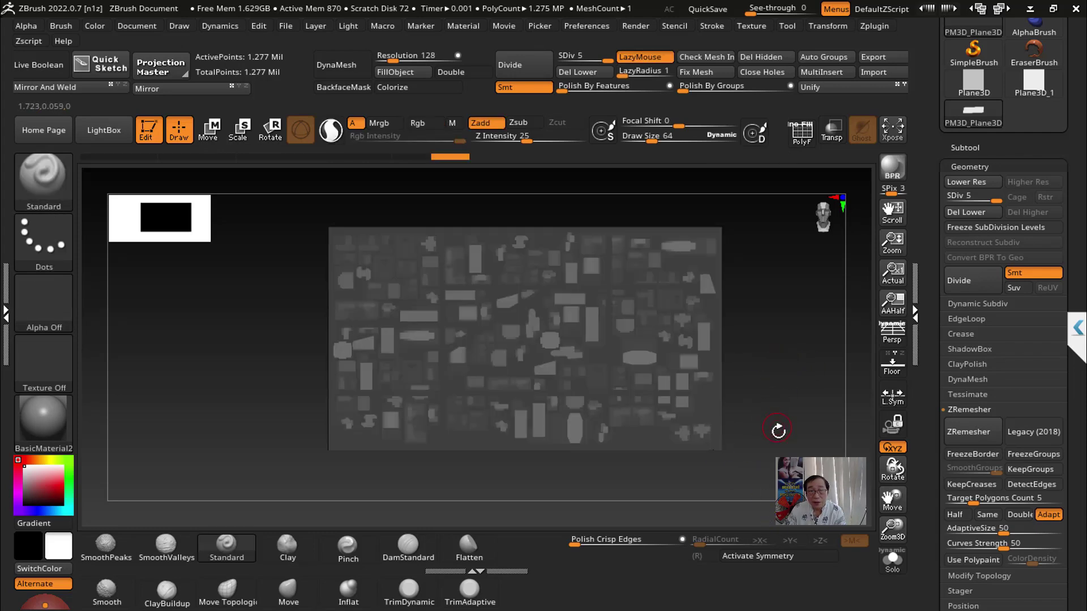
mouse_move(776, 432)
left_mouse_down()
mouse_move(800, 439)
mouse_move(789, 440)
left_mouse_up()
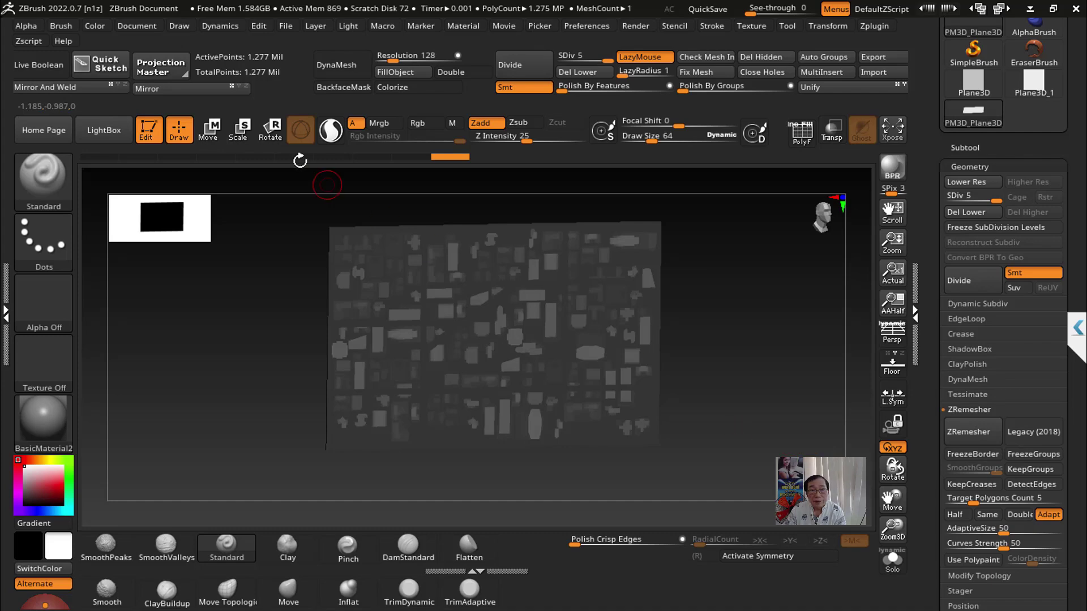
left_click(207, 129)
Step: Extrude the unmasked building footprints upward with Transpose and orbit around the resulting city
left_click_drag(557, 340, 589, 348)
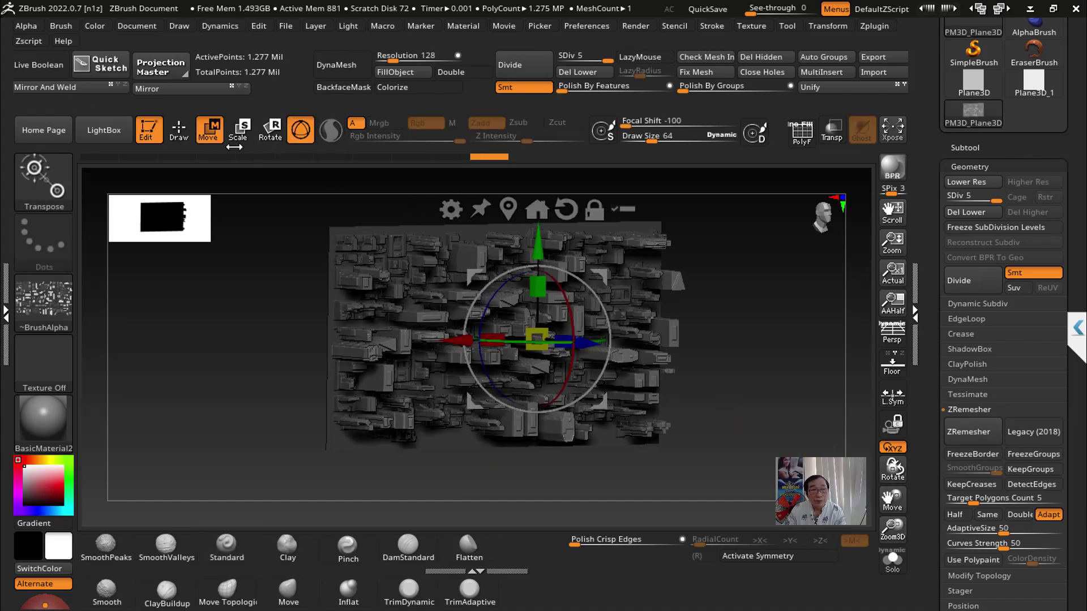
left_click(172, 141)
mouse_move(705, 399)
left_mouse_down()
mouse_move(728, 384)
mouse_move(772, 432)
mouse_move(757, 383)
mouse_move(785, 449)
mouse_move(776, 383)
mouse_move(749, 396)
mouse_move(752, 430)
mouse_move(630, 310)
left_mouse_up()
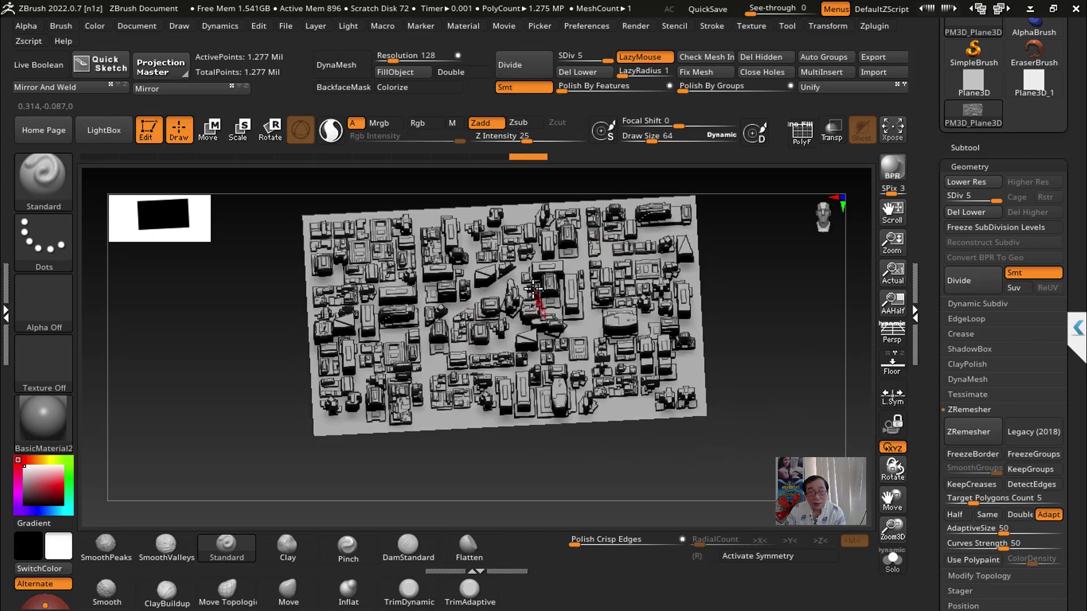
mouse_move(787, 434)
left_mouse_down()
mouse_move(776, 347)
mouse_move(742, 376)
mouse_move(769, 388)
left_mouse_up()
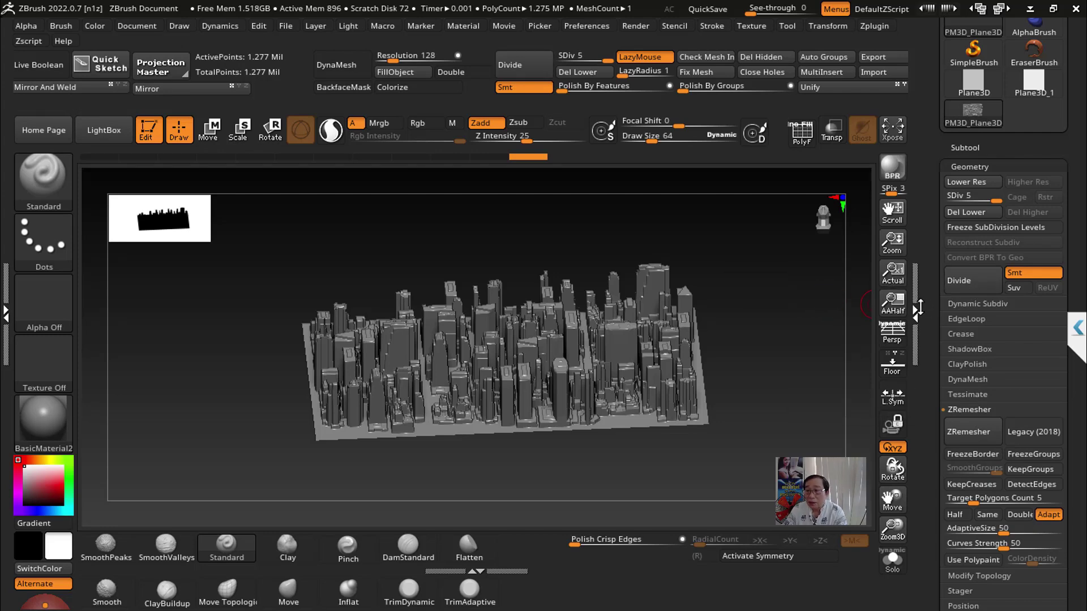
left_click_drag(779, 320, 815, 315)
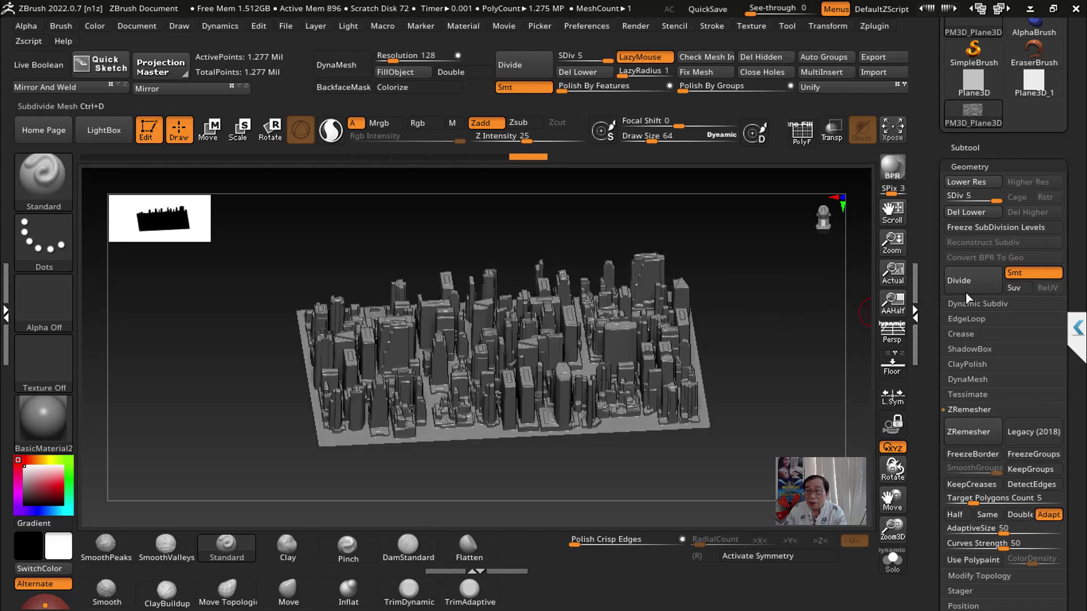
Step: Insert a Cube3D as a new subtool
left_click(971, 148)
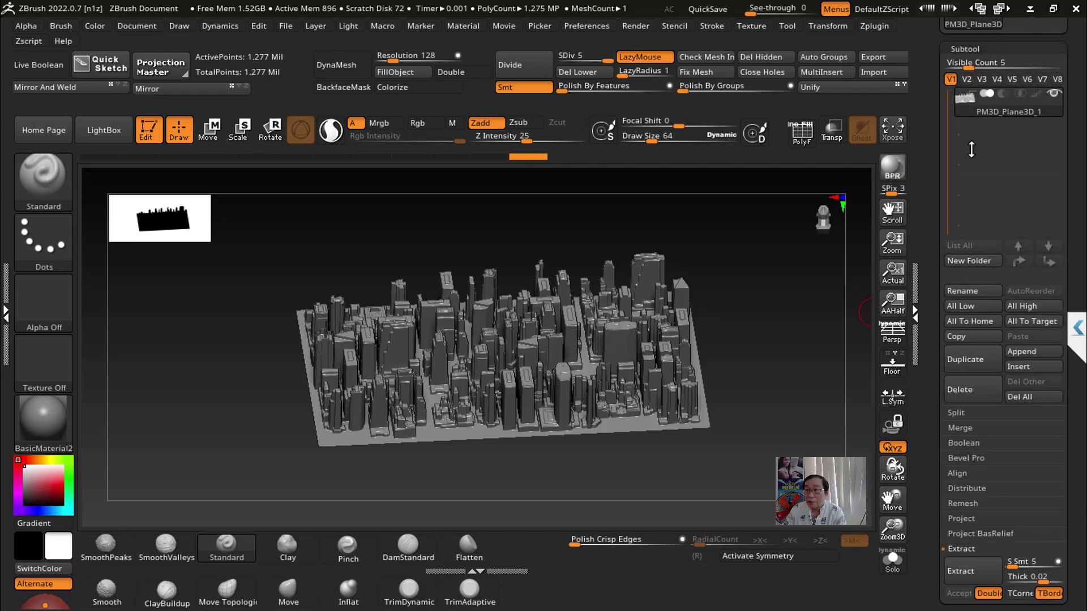
left_click(1026, 368)
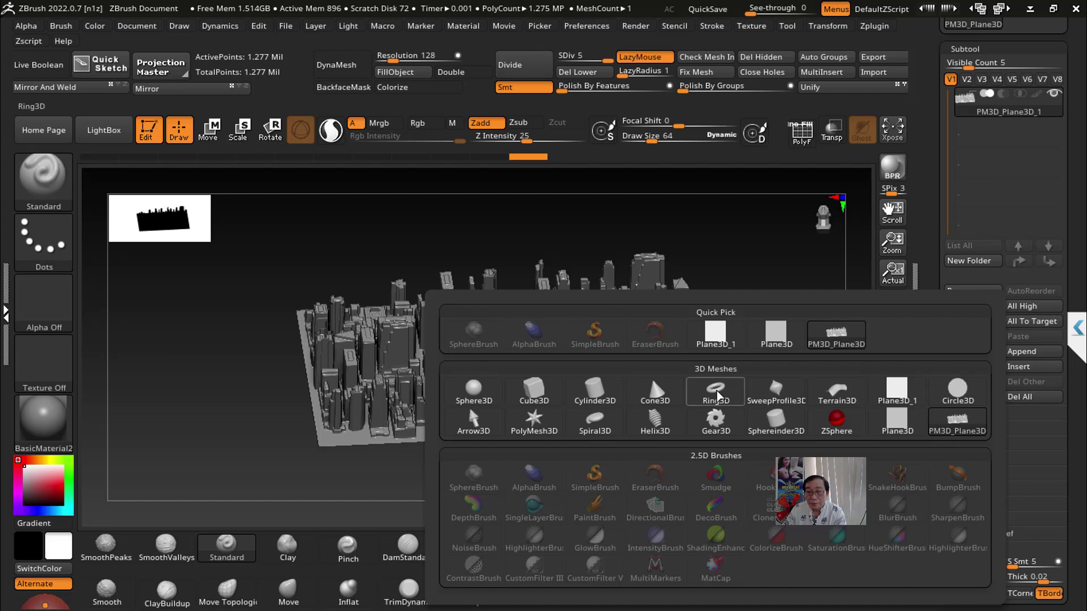
left_click(543, 396)
Step: Scale the cube into a wide thin slab, raise it, and Ctrl-drag out a duplicate
key("w")
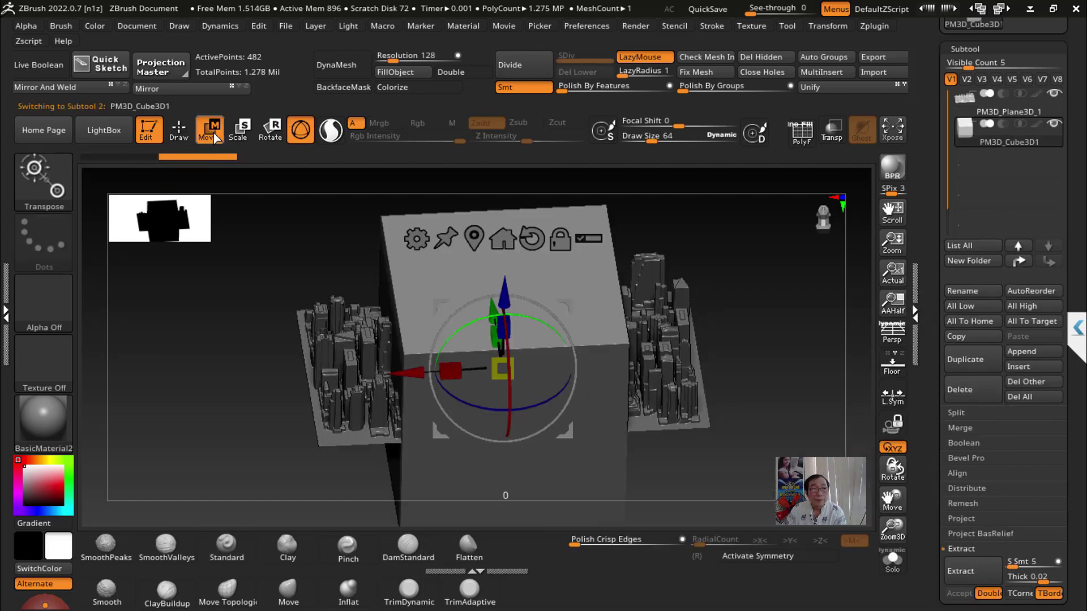
left_click_drag(779, 376, 800, 389)
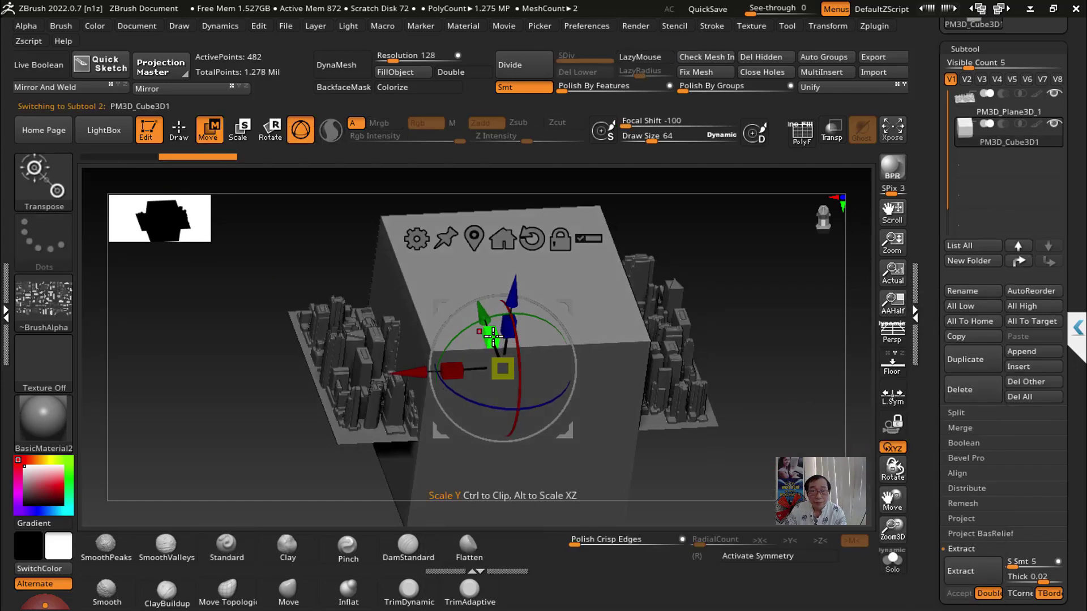
left_click_drag(483, 335, 536, 501)
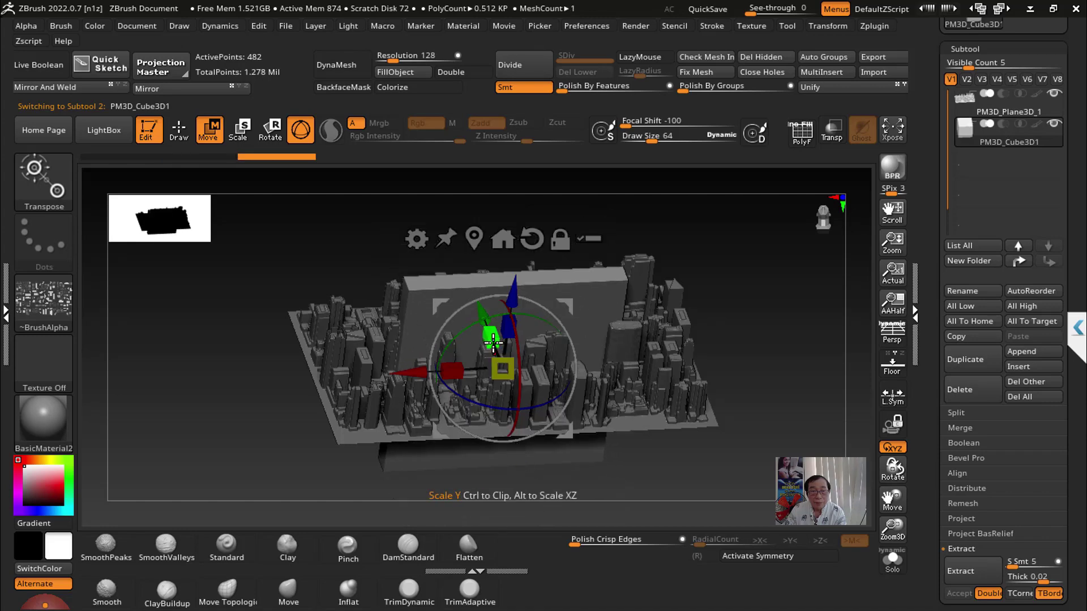
mouse_move(493, 342)
left_mouse_down()
mouse_move(495, 368)
mouse_move(384, 380)
left_mouse_up()
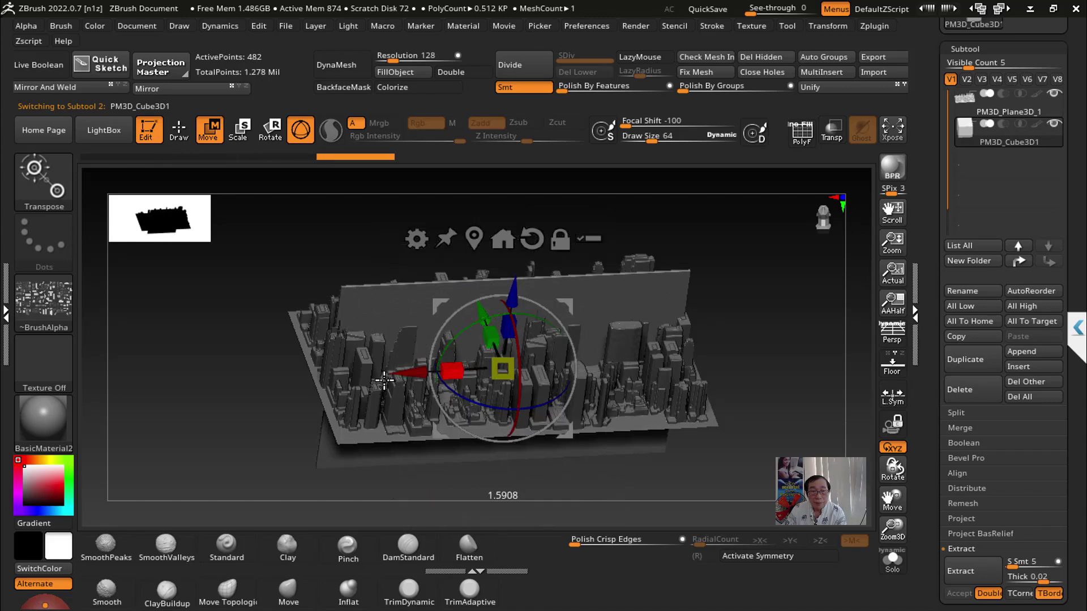
mouse_move(477, 314)
left_mouse_down()
mouse_move(770, 337)
mouse_move(769, 320)
left_mouse_up()
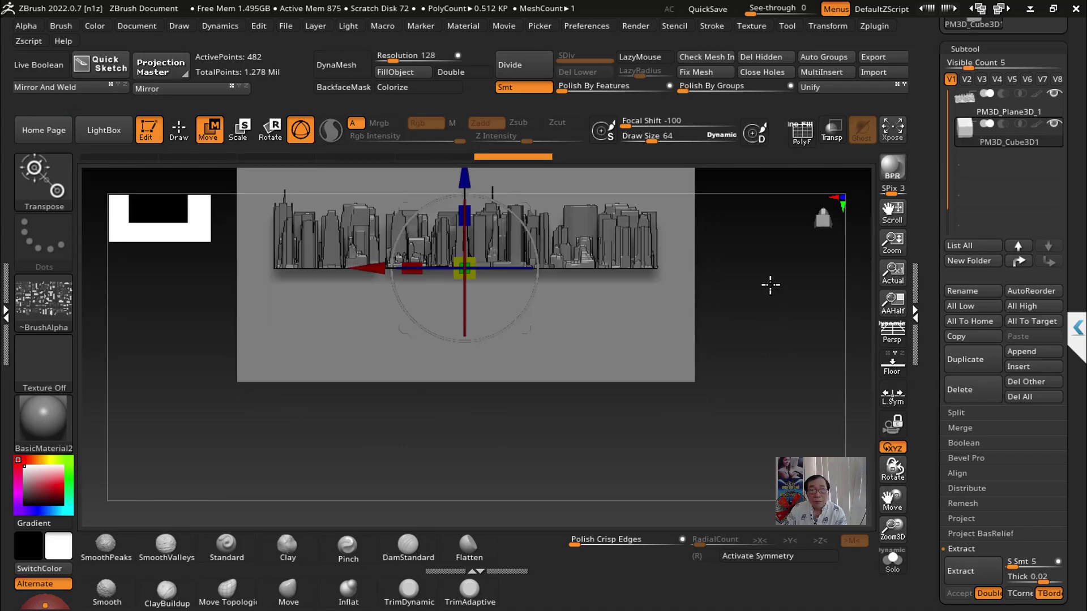
left_click_drag(477, 238, 491, 195, "ctrl")
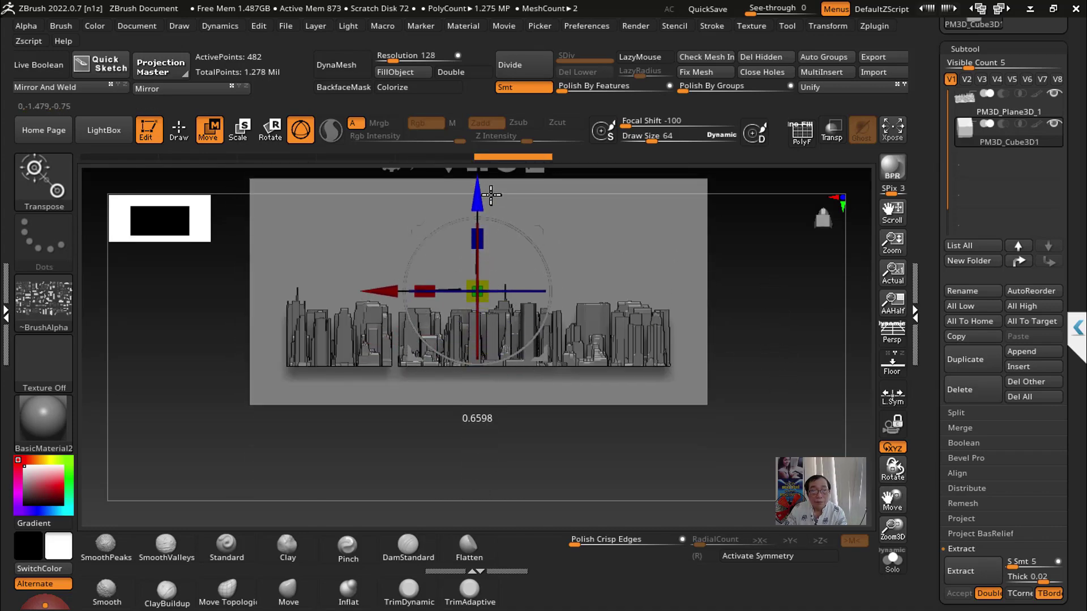
Step: Make the copied slab its own subtool, then rotate the city 90° about X onto the base plane
left_click(969, 364)
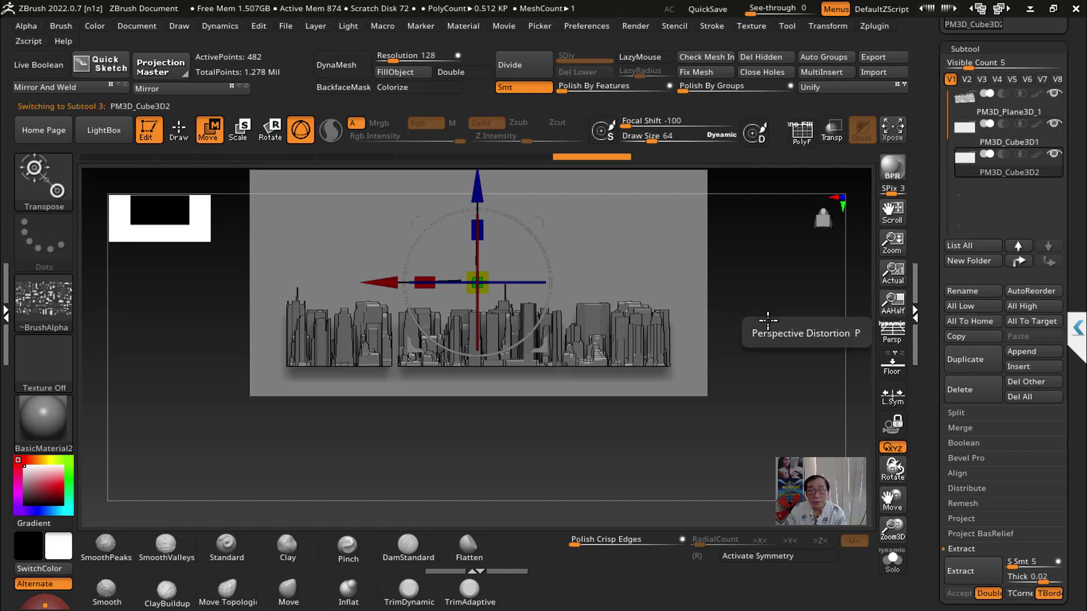
left_click_drag(479, 311, 487, 429)
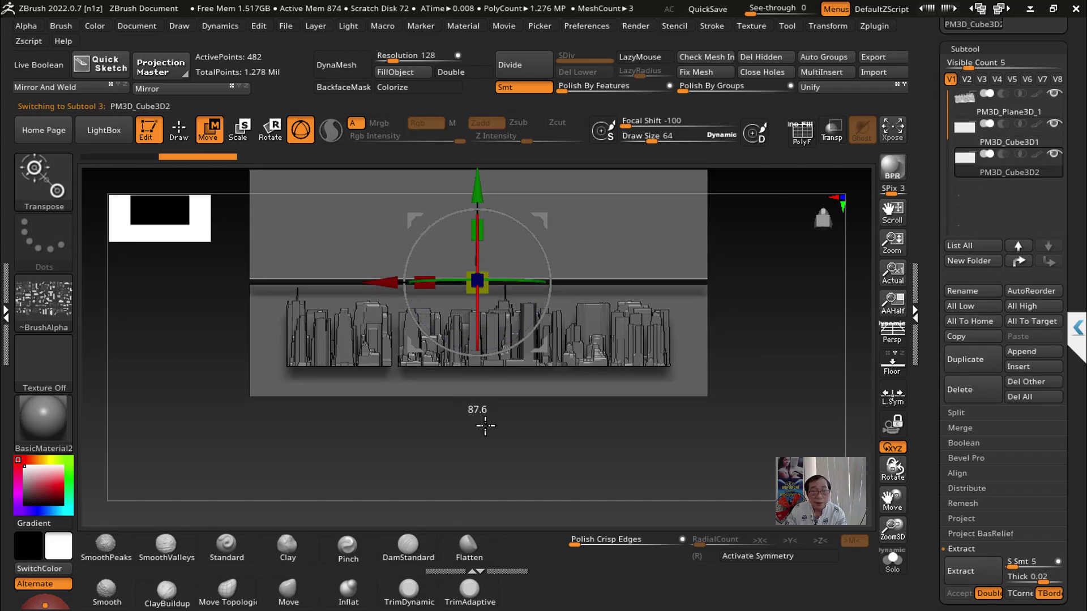
left_click_drag(479, 193, 499, 303)
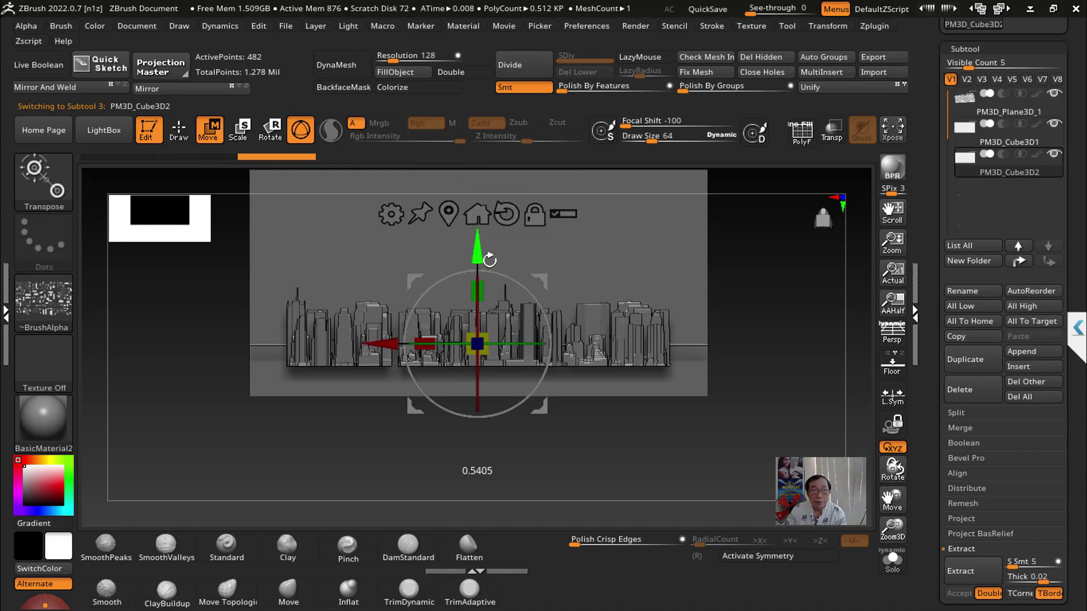
left_click_drag(611, 403, 697, 461)
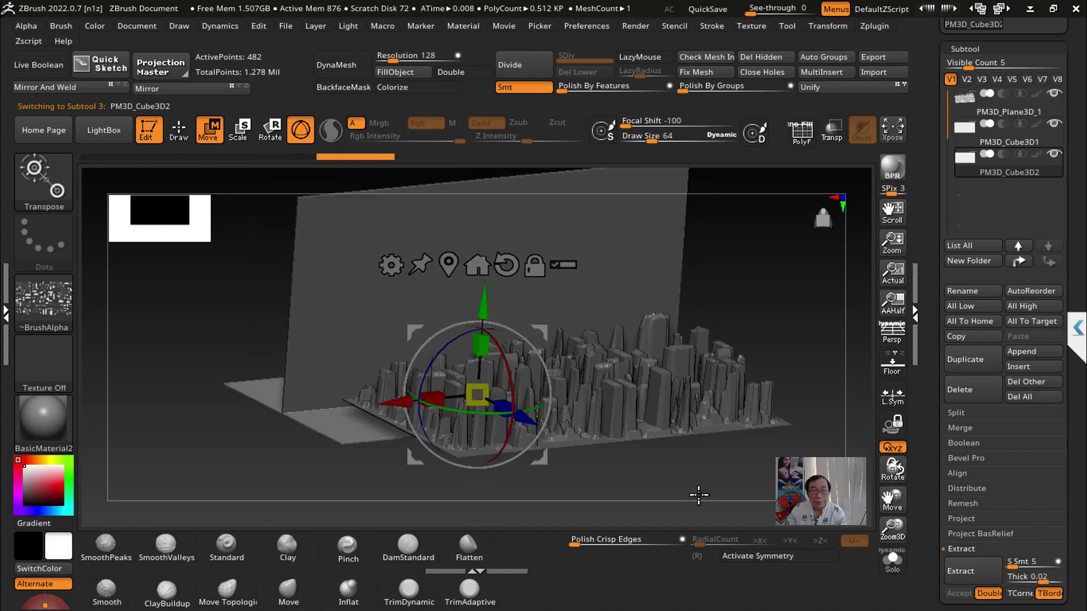
left_click_drag(610, 470, 590, 462)
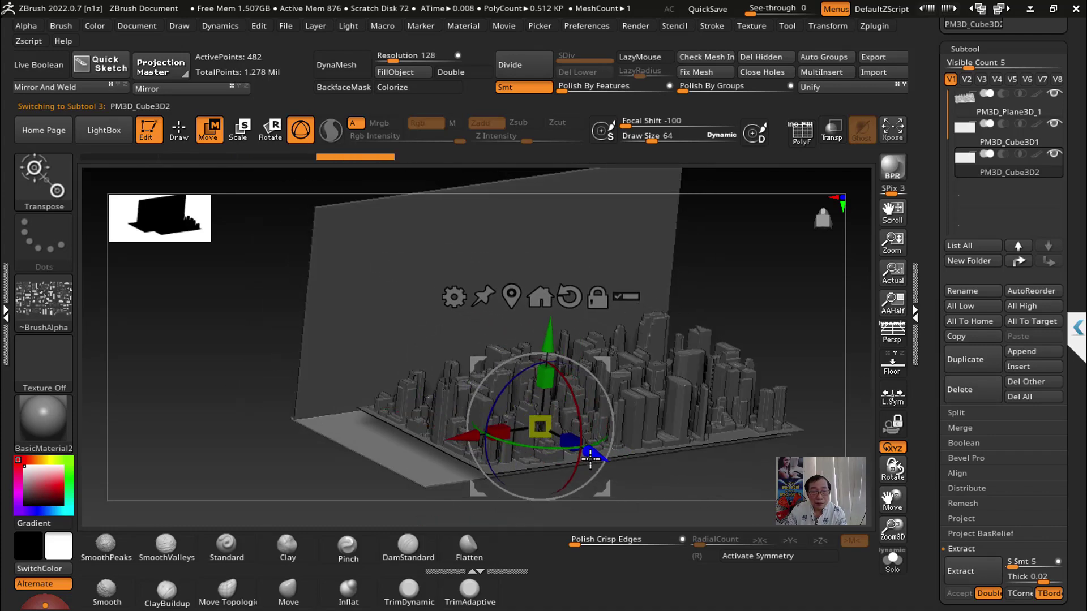
left_click_drag(774, 480, 716, 445)
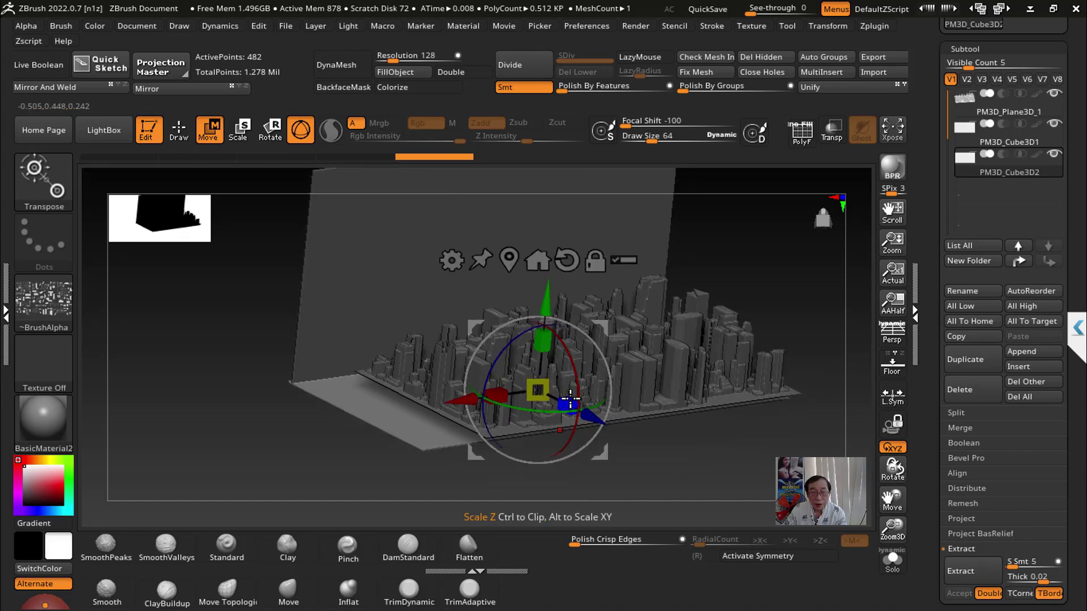
left_click_drag(628, 453, 551, 276)
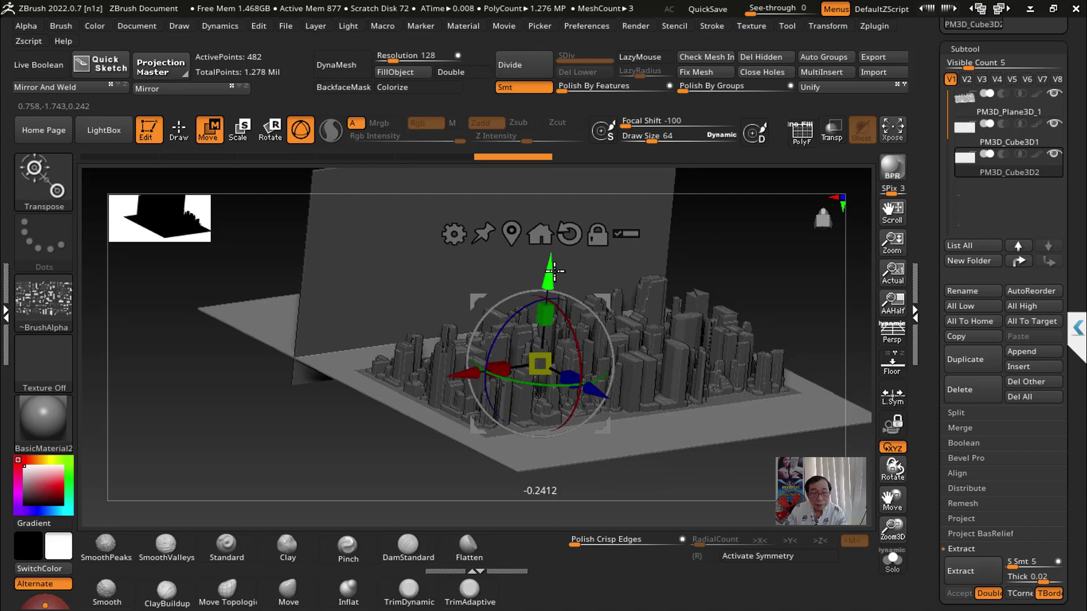
left_click_drag(551, 276, 462, 276)
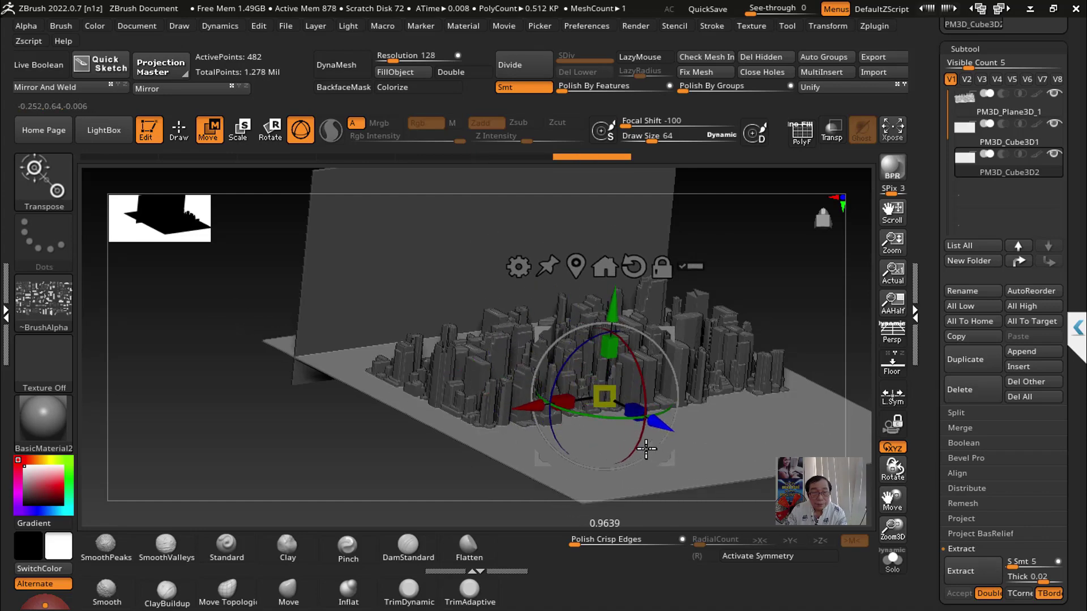
Step: Move the upright backdrop wall down so it sits on the base
left_click(424, 267, "alt")
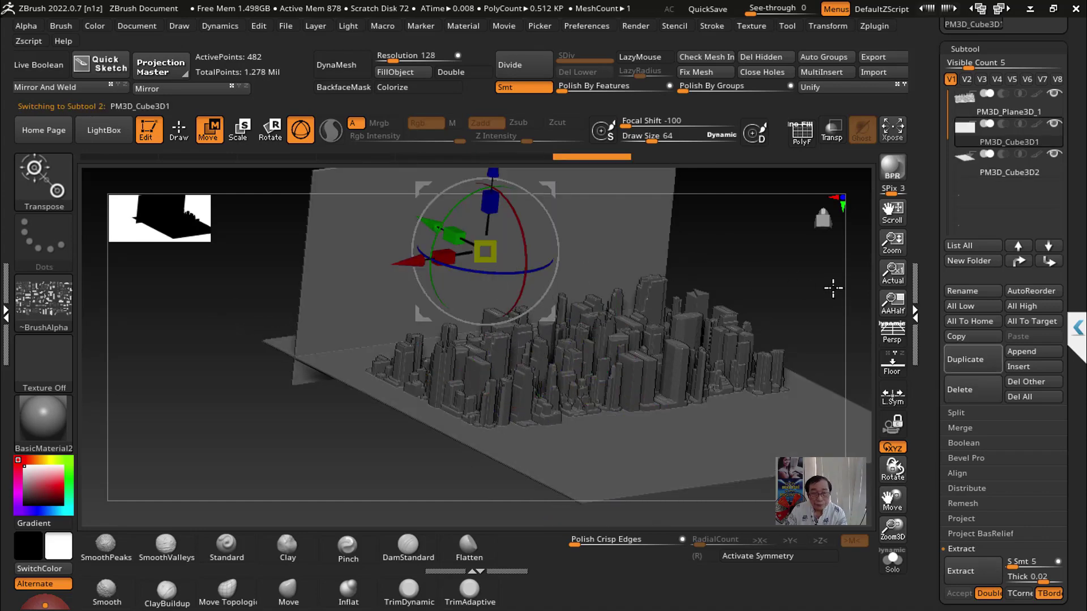
mouse_move(435, 306)
left_mouse_down()
mouse_move(437, 315)
mouse_move(529, 196)
left_mouse_up()
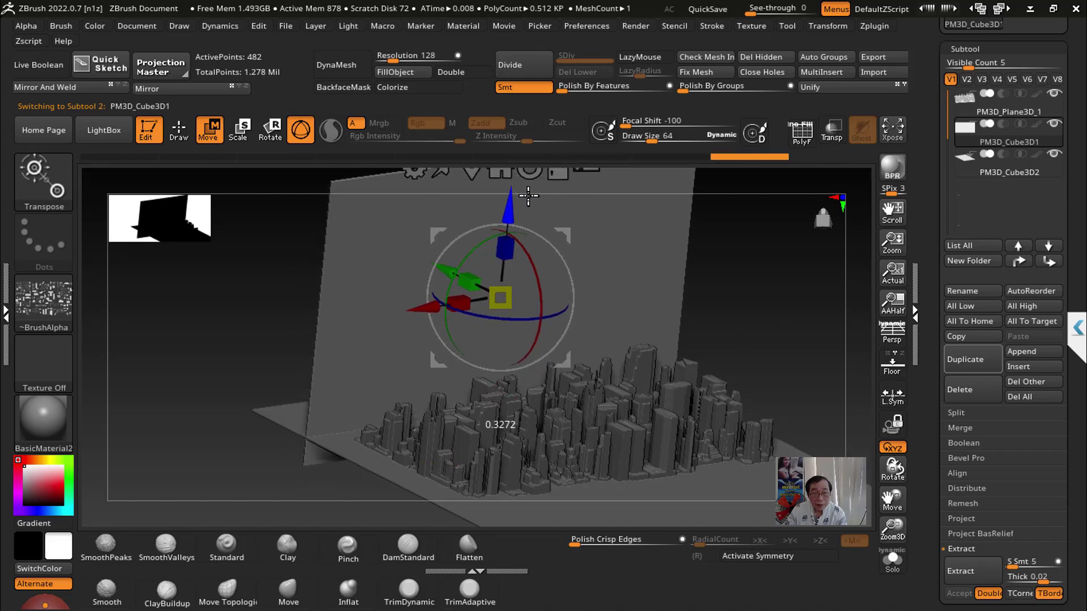
mouse_move(638, 243)
left_mouse_down("shift")
mouse_move(738, 269)
mouse_move(789, 453)
mouse_move(754, 416)
mouse_move(763, 442)
mouse_move(776, 447)
left_mouse_up("shift")
Step: Widen the base plane and the backdrop wall sideways along X, then put away the Move gizmo
left_click(623, 478, "alt")
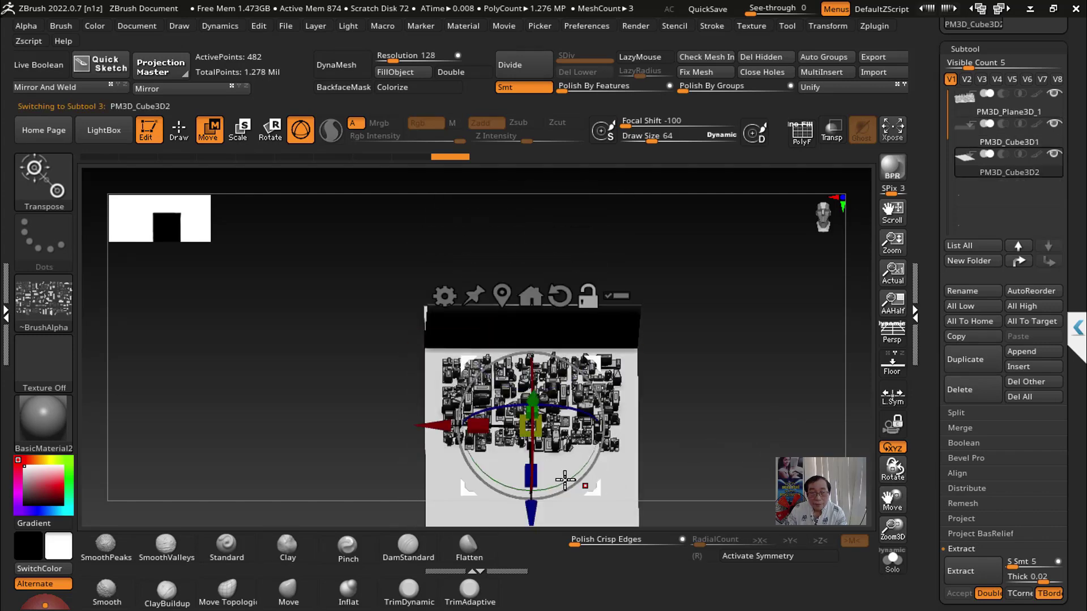
left_click_drag(478, 425, 441, 425)
left_click(470, 325, "alt")
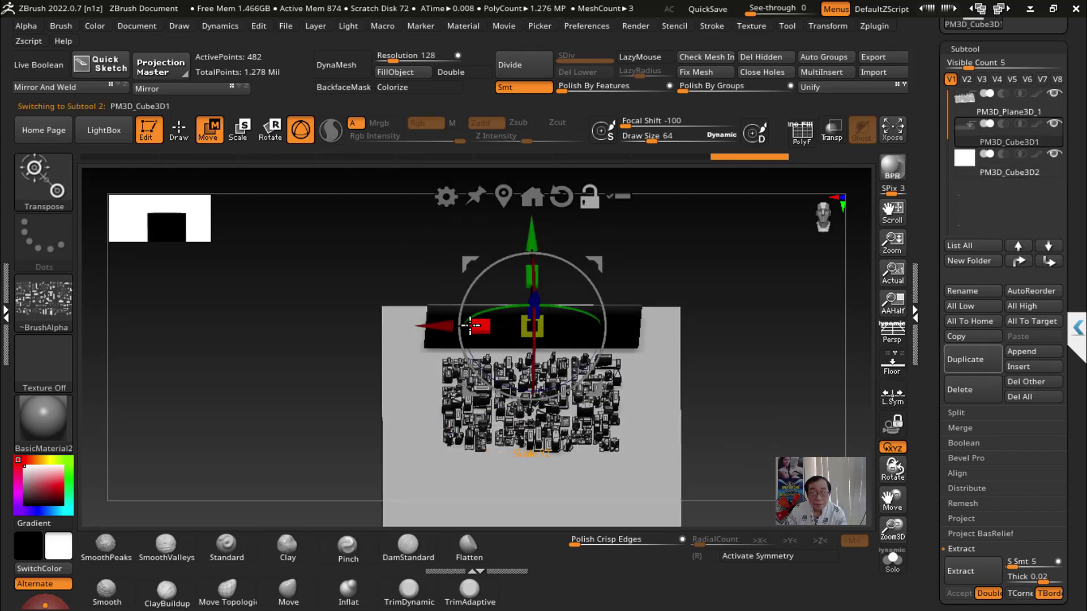
left_click_drag(470, 325, 449, 324)
mouse_move(742, 438)
left_mouse_down()
mouse_move(752, 328)
mouse_move(759, 340)
left_mouse_up()
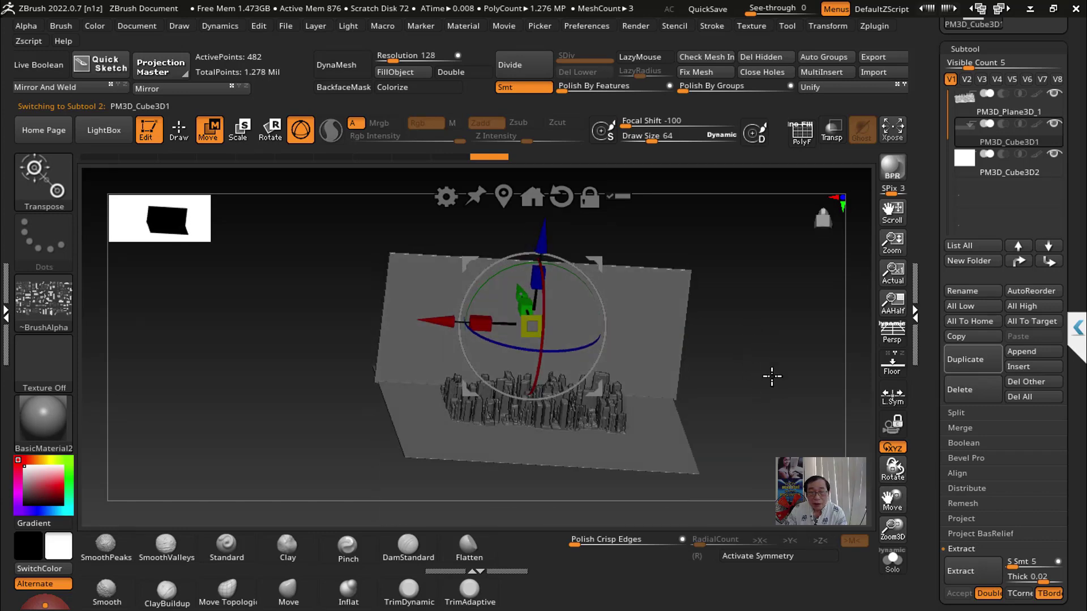
left_click_drag(772, 375, 773, 384, "alt")
left_click(189, 138)
mouse_move(730, 323)
left_mouse_down()
mouse_move(759, 390)
mouse_move(764, 351)
left_mouse_up()
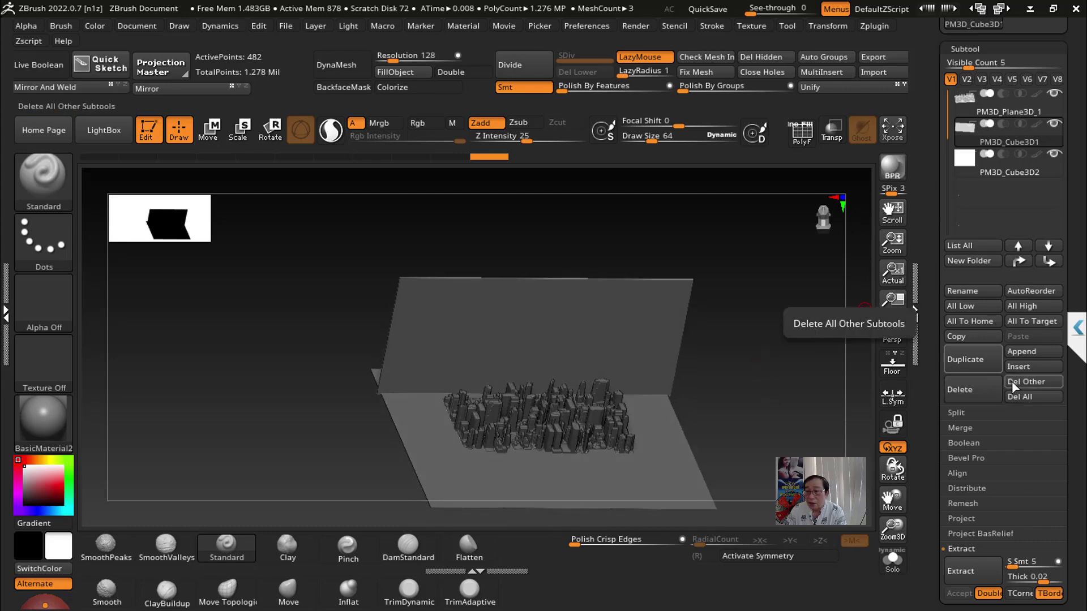
Step: Insert a Sphere3D subtool and move it up above the city near the backdrop wall
left_click(1019, 368)
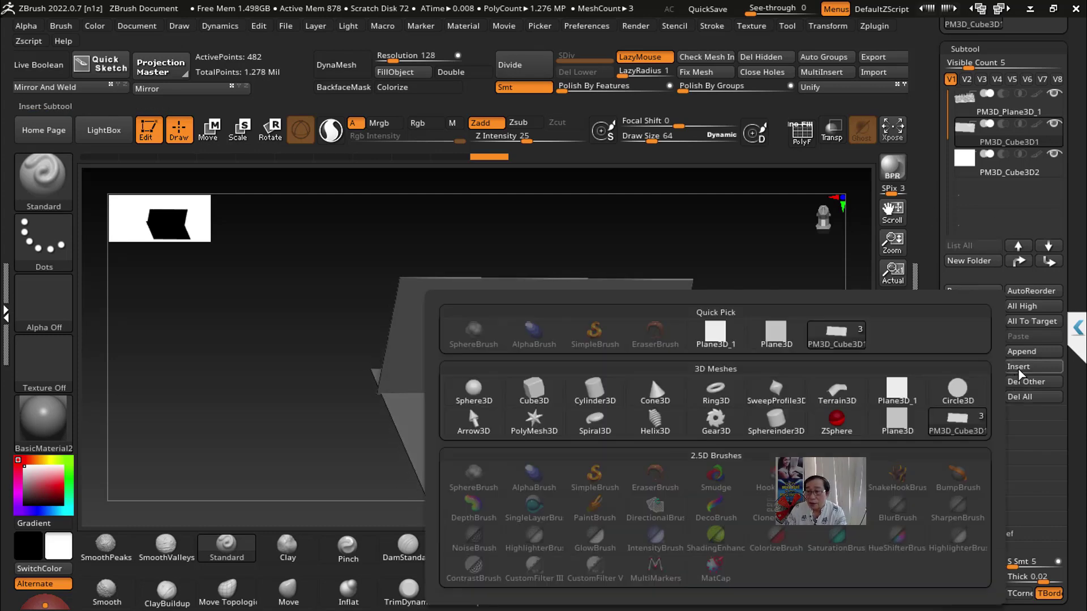
left_click(474, 396)
key("w")
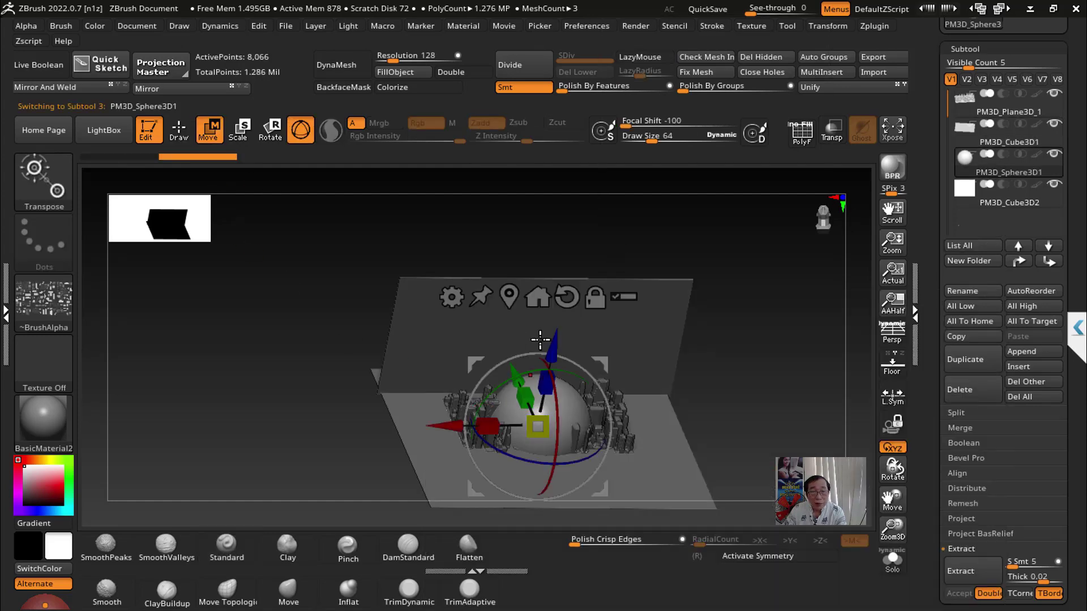
mouse_move(533, 394)
left_mouse_down()
mouse_move(559, 292)
mouse_move(556, 339)
left_mouse_up()
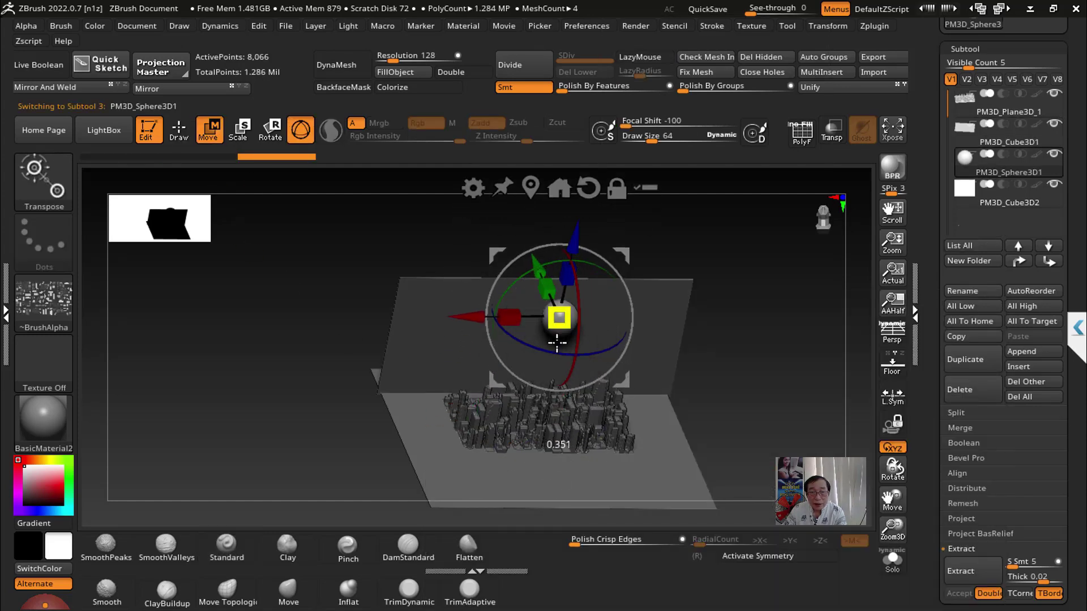
mouse_move(707, 396)
left_mouse_down()
mouse_move(753, 371)
mouse_move(745, 436)
left_mouse_up()
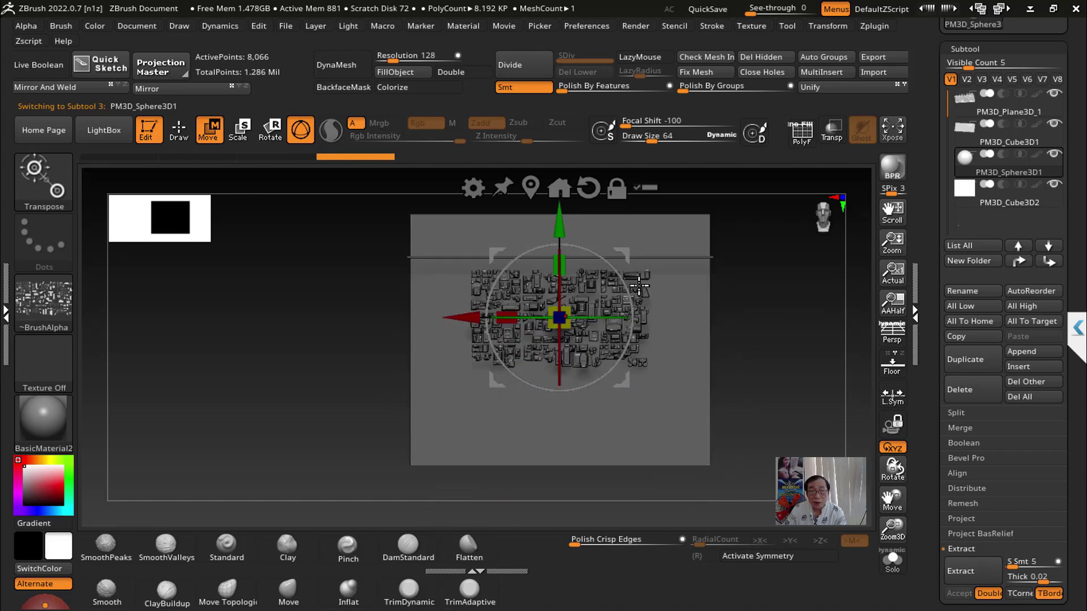
mouse_move(627, 257)
left_mouse_down()
mouse_move(700, 336)
mouse_move(669, 268)
mouse_move(668, 281)
left_mouse_up()
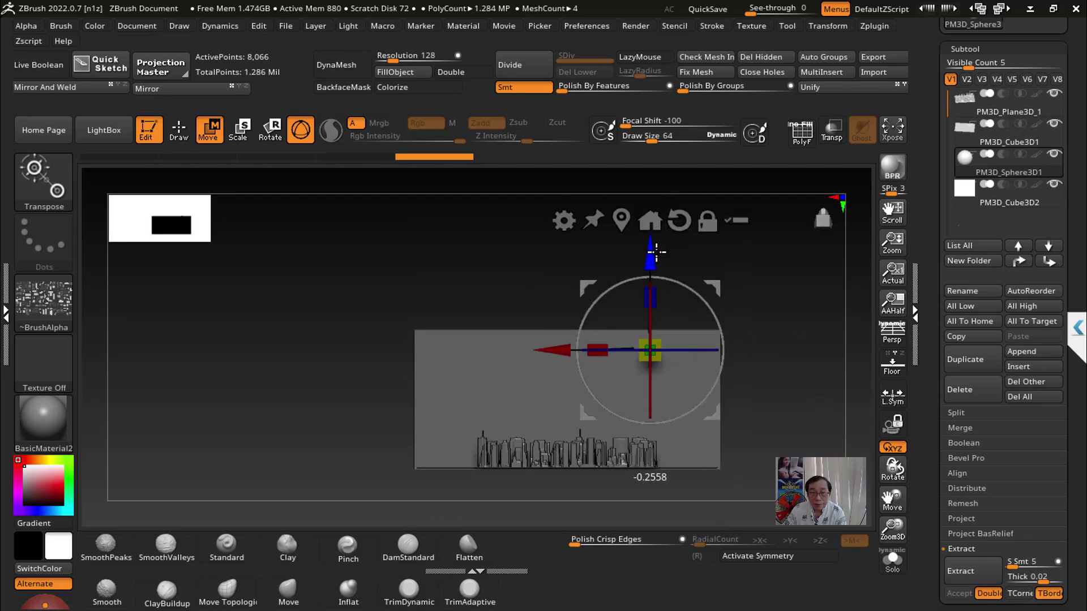
mouse_move(754, 339)
left_mouse_down()
mouse_move(827, 410)
mouse_move(815, 441)
mouse_move(736, 407)
mouse_move(717, 195)
left_mouse_up()
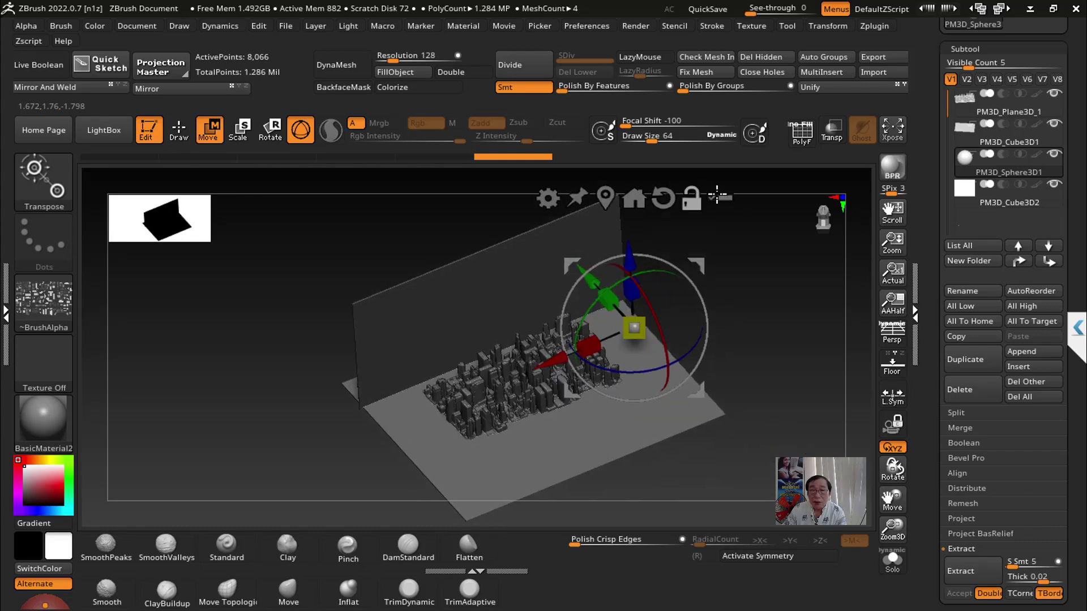
Step: Enable KeyShot as the external renderer and send the scene to it with BPR
left_click(631, 29)
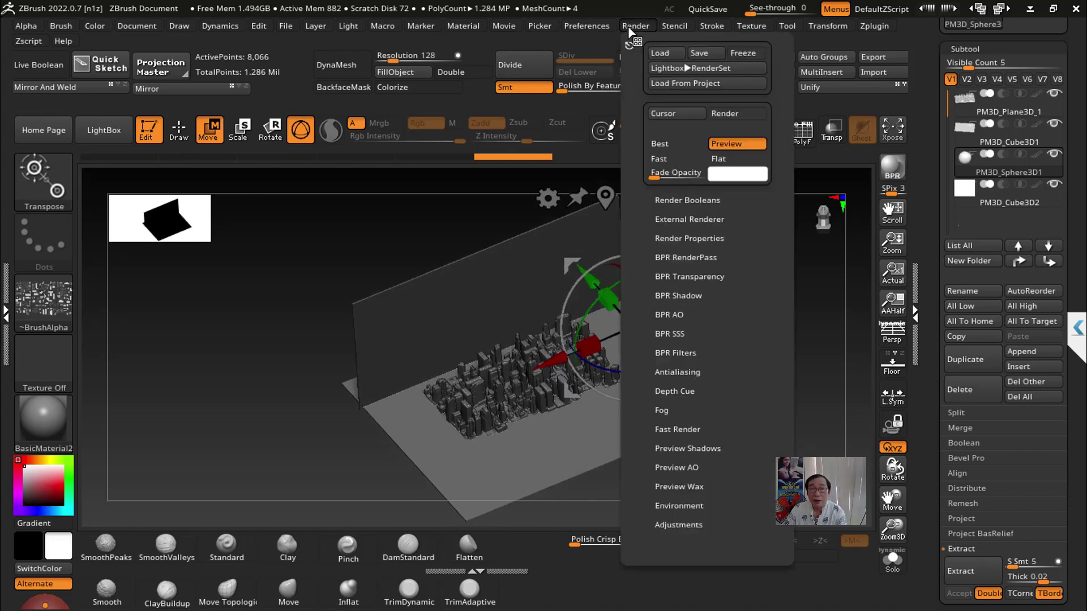
left_click(692, 219)
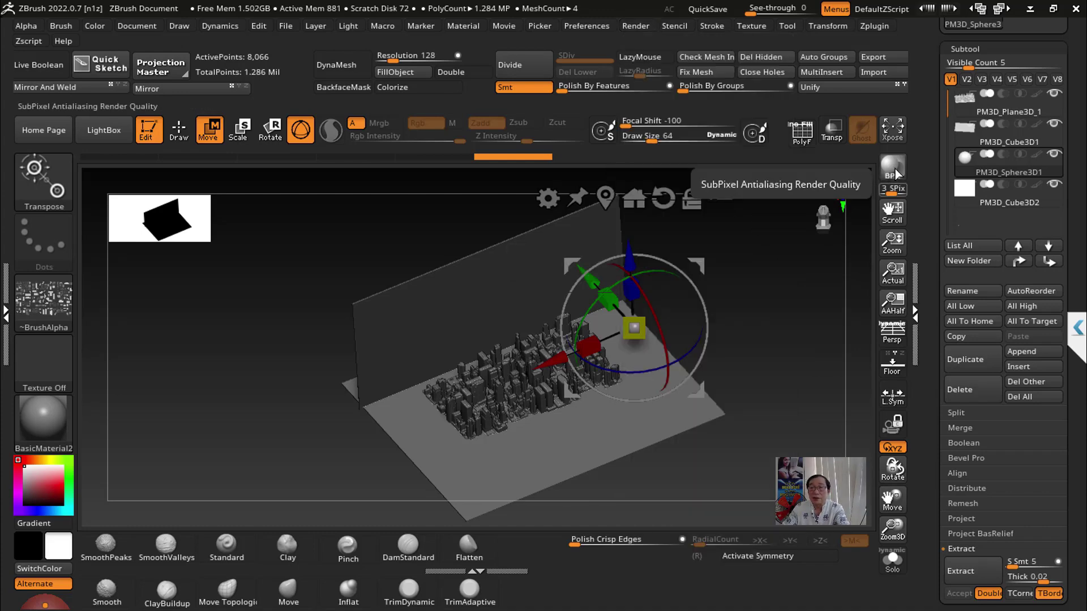
left_click(633, 26)
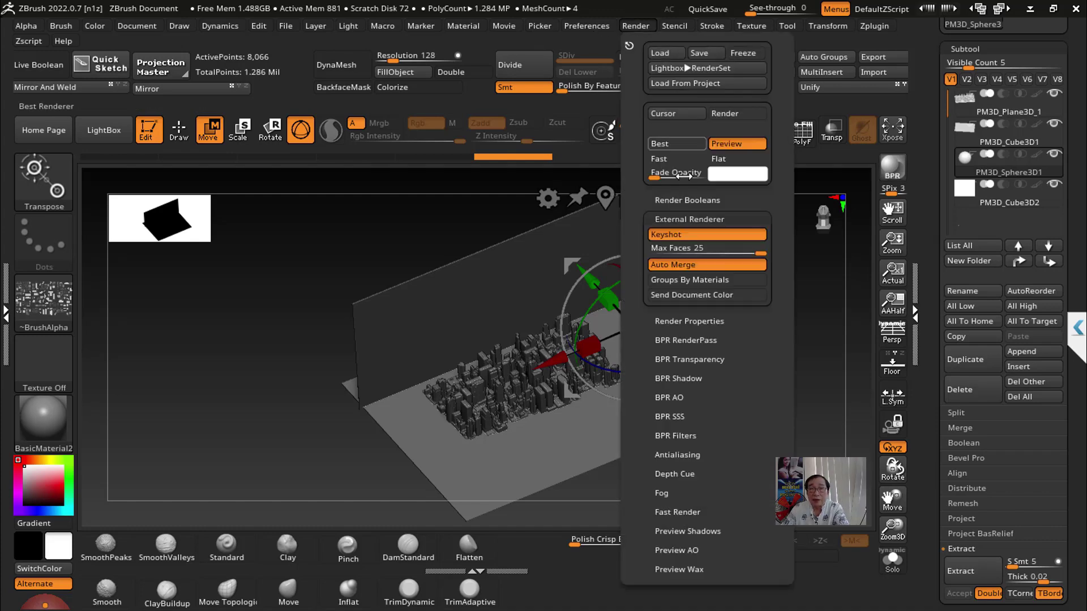
left_click(690, 236)
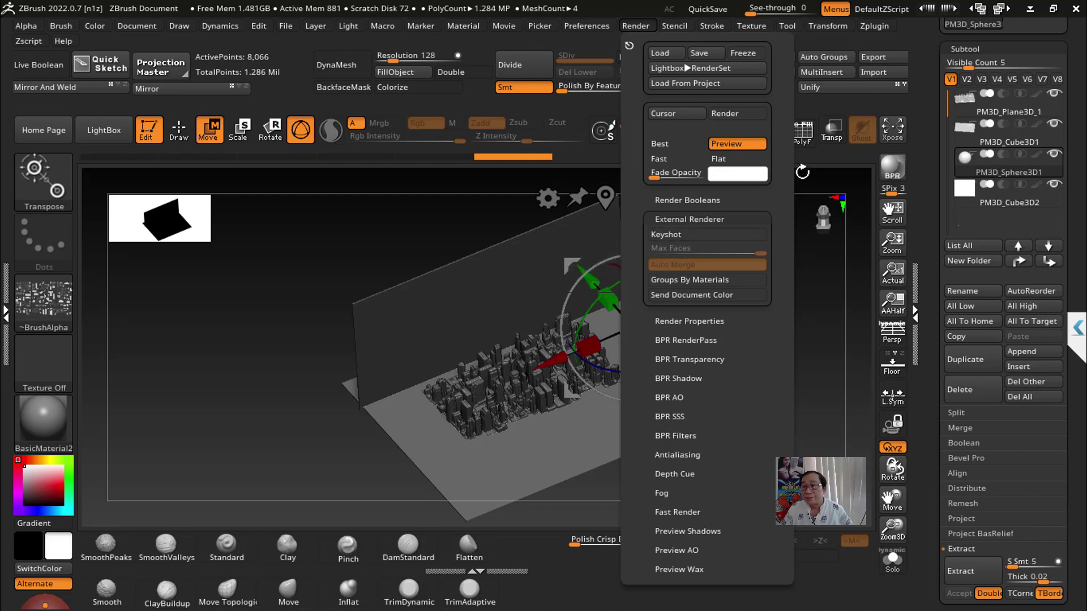
left_click(663, 235)
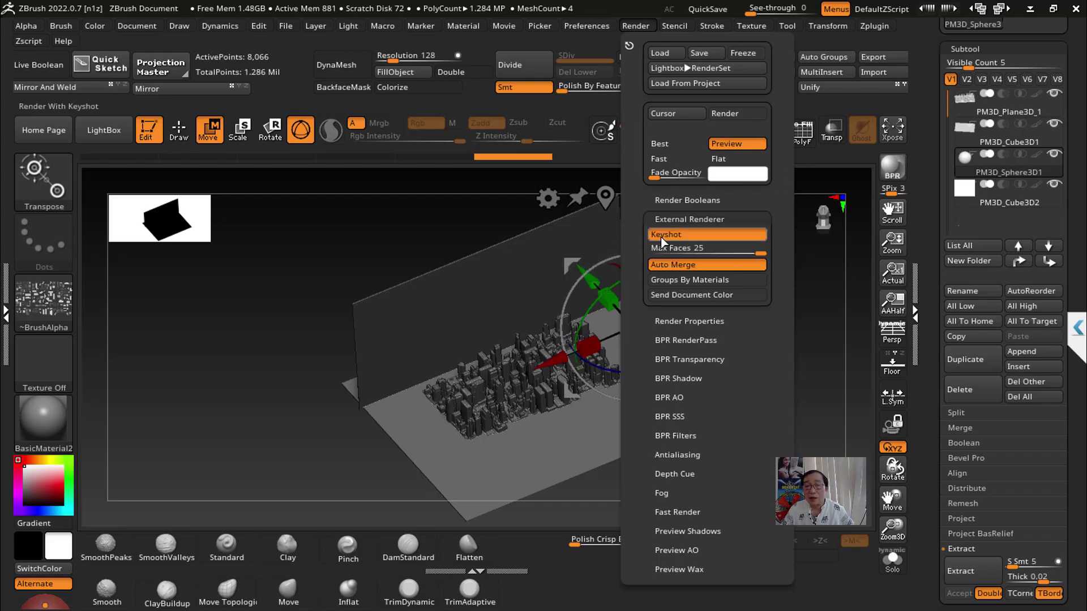
left_click(894, 173)
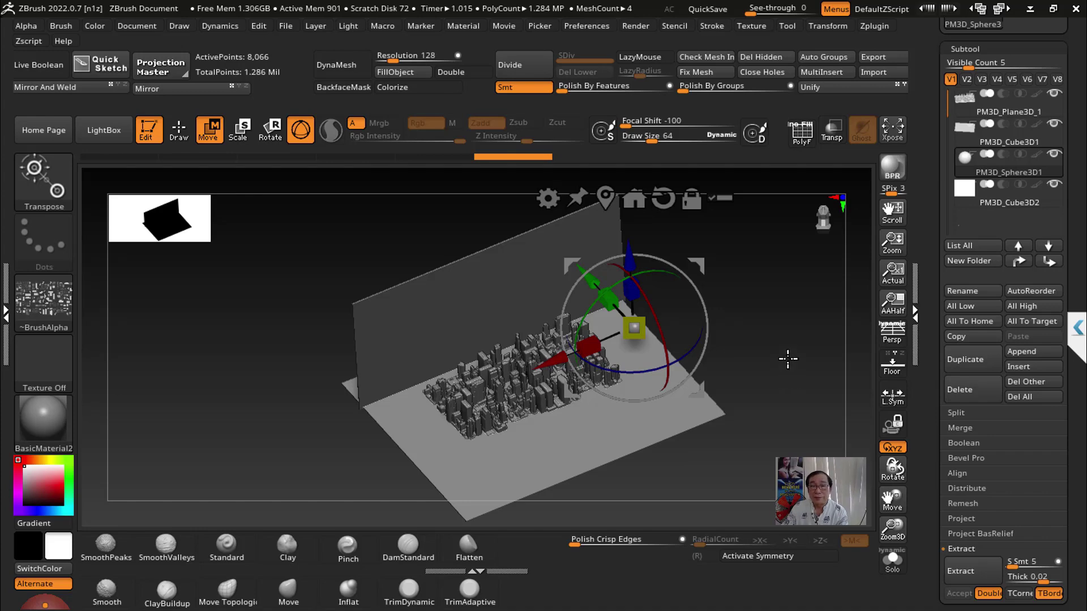
key("alt+Tab")
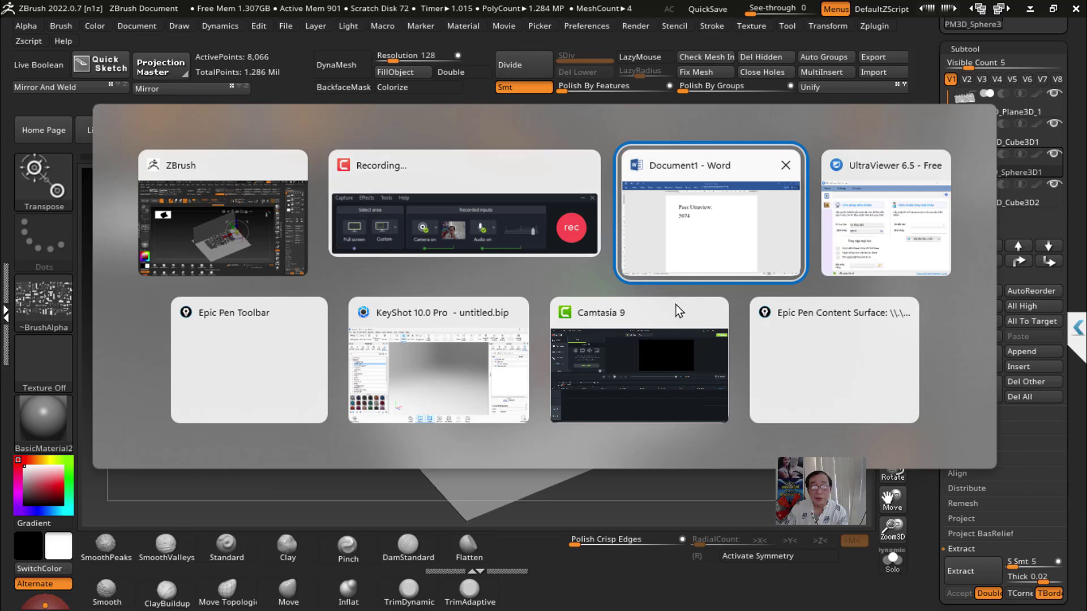
left_click(453, 397)
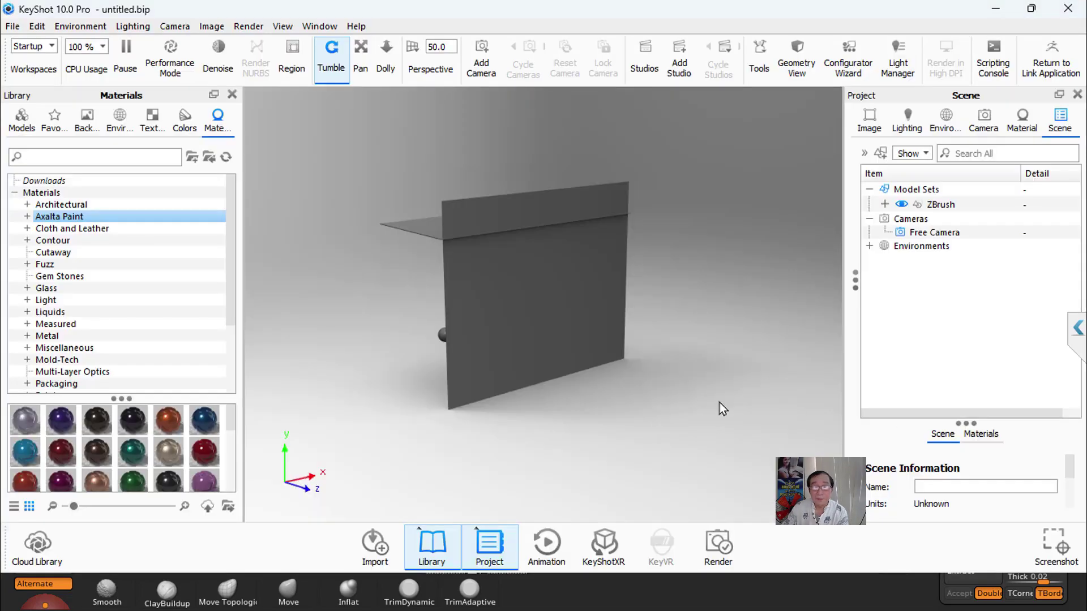
left_click_drag(711, 322, 970, 249)
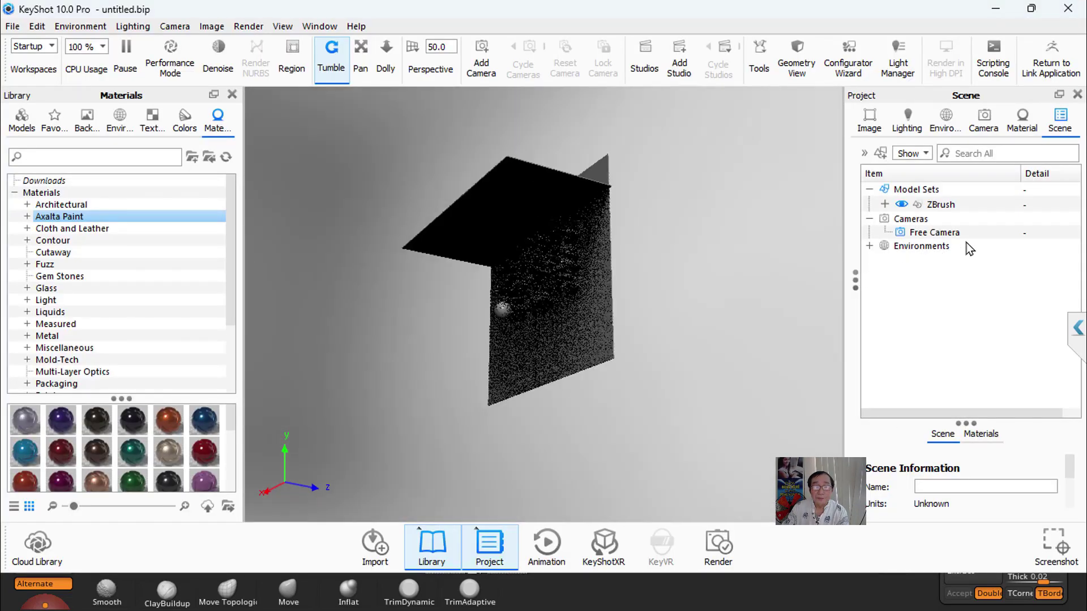
mouse_move(739, 318)
left_mouse_down()
mouse_move(768, 376)
mouse_move(756, 415)
mouse_move(774, 354)
mouse_move(795, 364)
left_mouse_up()
key("alt+Tab")
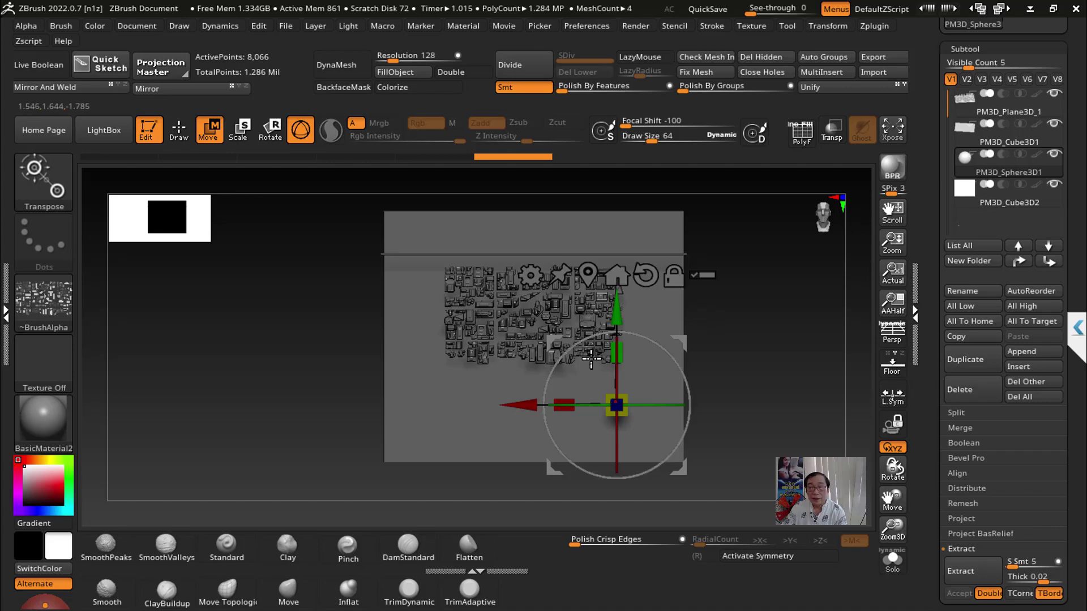
Step: Rotate the city plane about 90° upright on X and raise it slightly
left_click(558, 373, "alt")
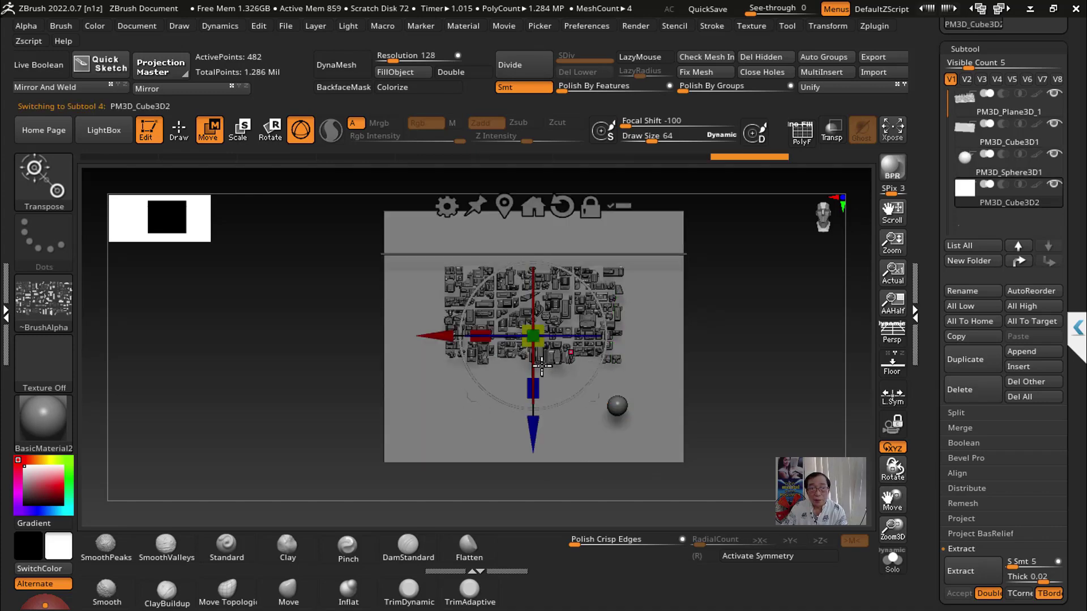
left_click_drag(535, 372, 549, 250)
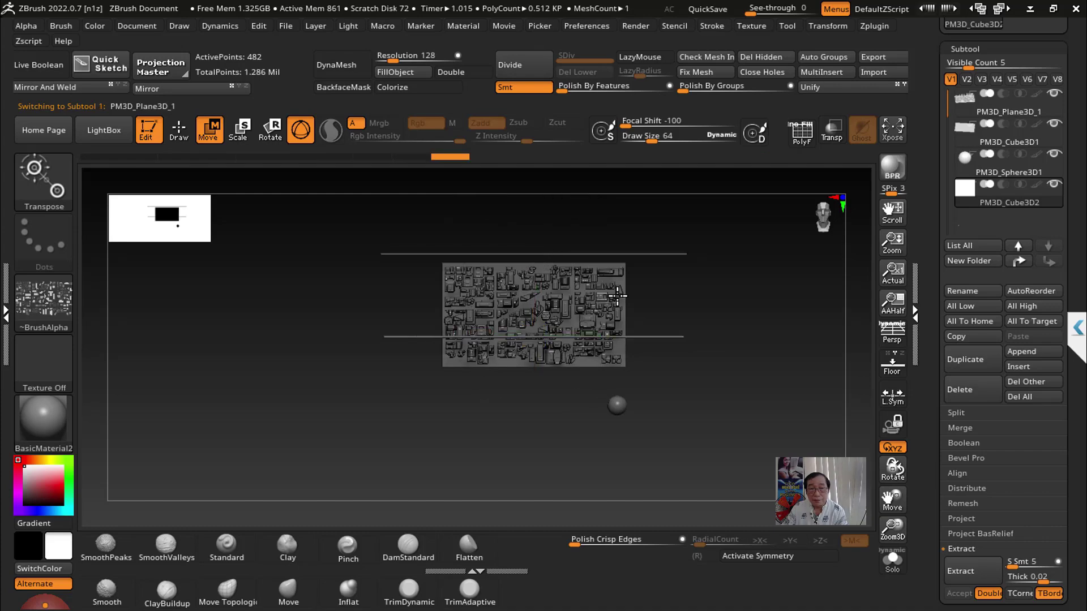
left_click(521, 358, "alt")
left_click_drag(522, 358, 556, 248)
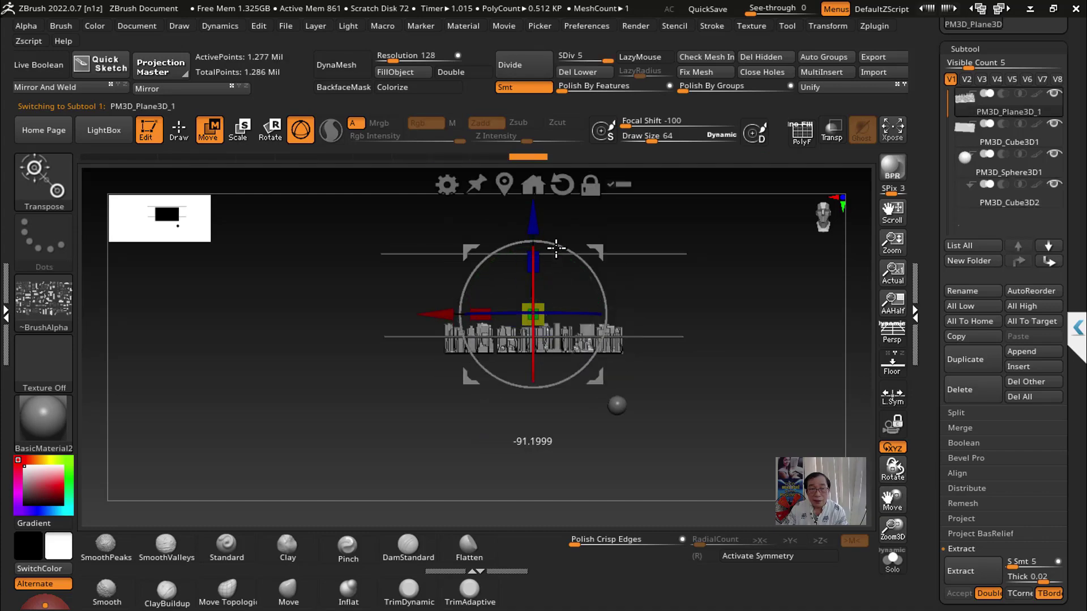
left_click_drag(533, 213, 535, 196)
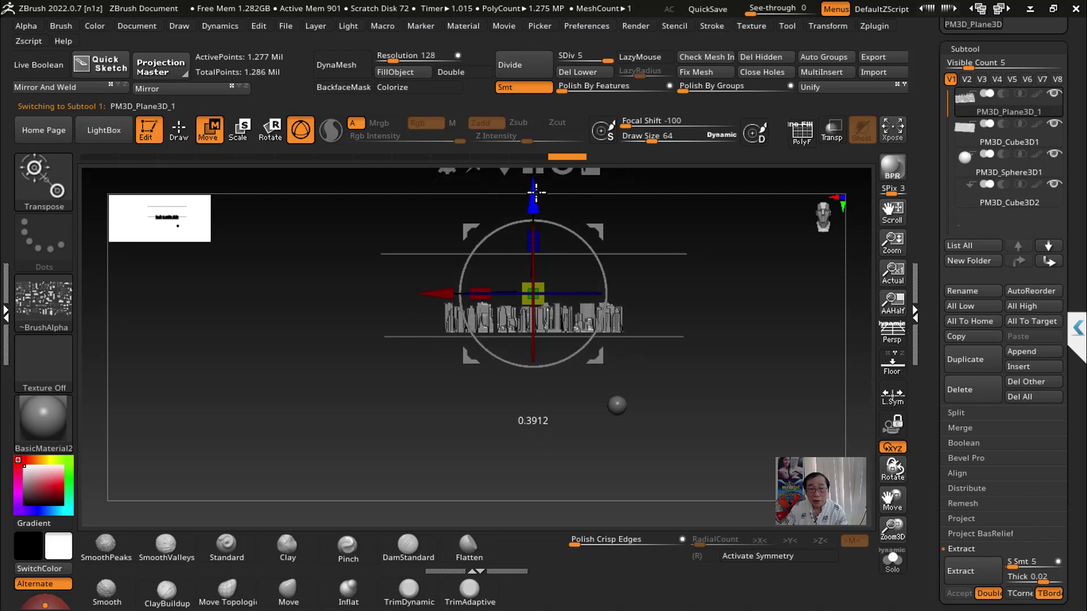
Step: Stand the flat cube plane upright as a backdrop wall behind the city
left_click(624, 254, "alt")
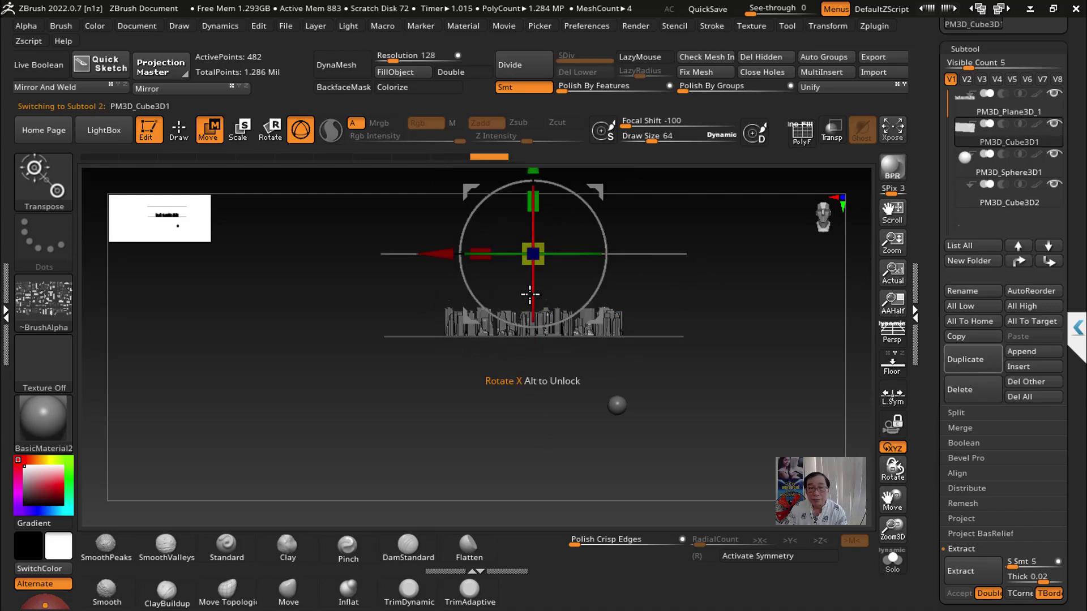
left_click_drag(530, 294, 557, 184)
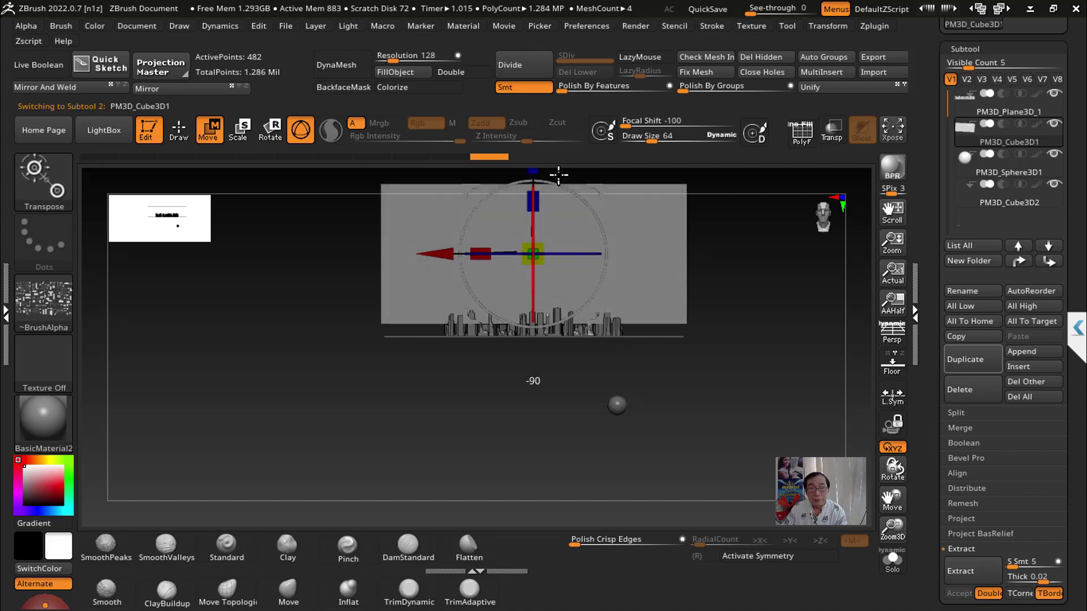
mouse_move(728, 266)
left_mouse_down("alt")
mouse_move(684, 315)
mouse_move(740, 449)
left_mouse_up("alt")
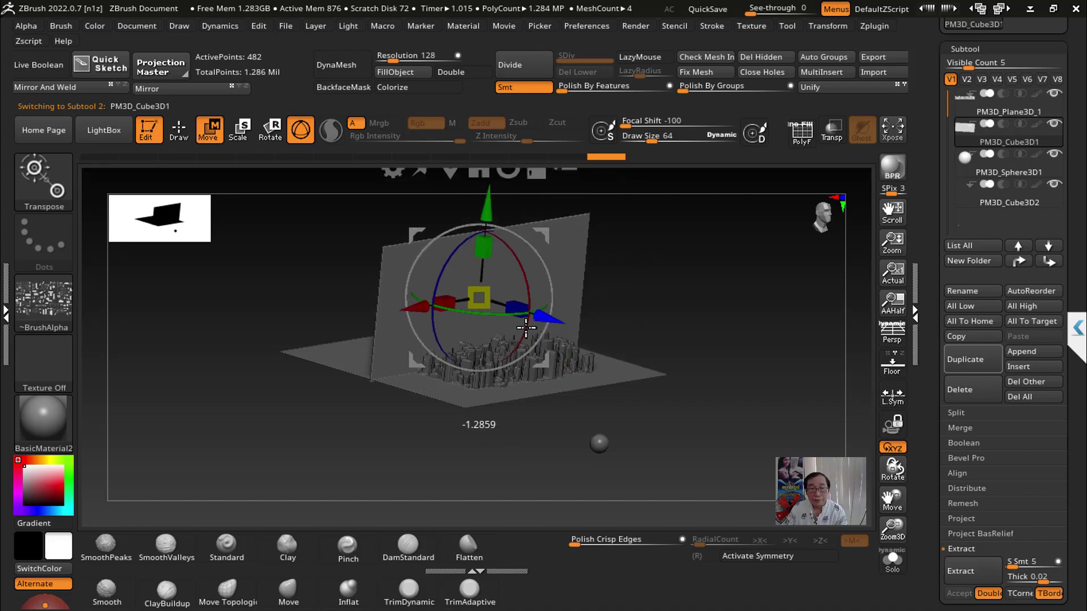
mouse_move(586, 338)
left_mouse_down()
mouse_move(543, 368)
mouse_move(598, 446)
mouse_move(614, 280)
left_mouse_up()
Step: Raise the sphere above the city and nudge the PM3D_Cube3D2 subtool slightly into place
left_click(470, 400, "alt")
left_click(598, 446, "alt")
mouse_move(743, 407)
left_mouse_down()
mouse_move(796, 519)
mouse_move(690, 461)
mouse_move(772, 376)
mouse_move(764, 369)
mouse_move(753, 408)
left_mouse_up()
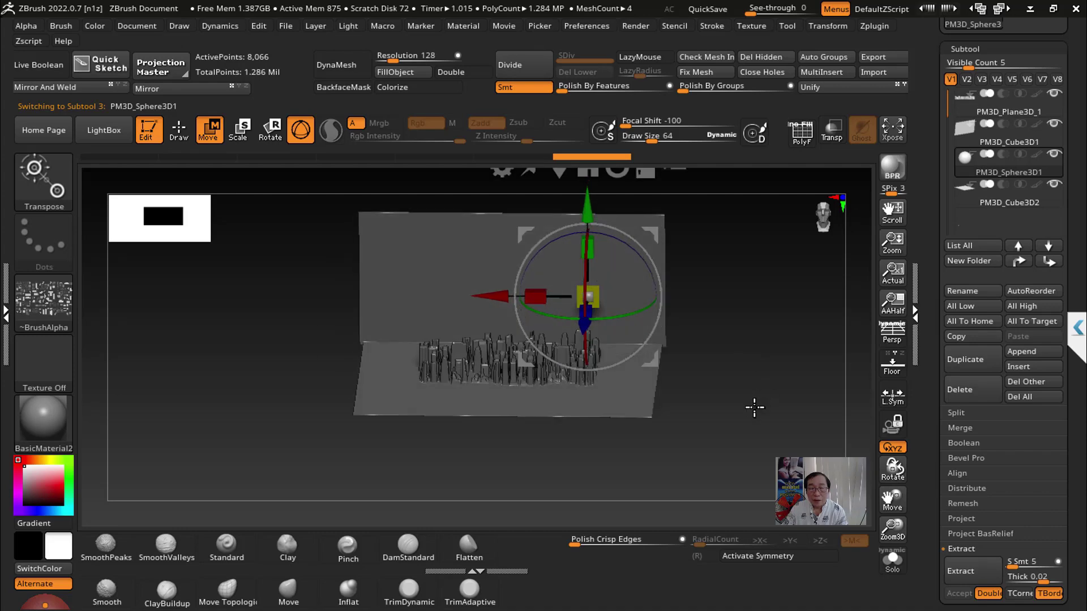
left_click(416, 387, "alt")
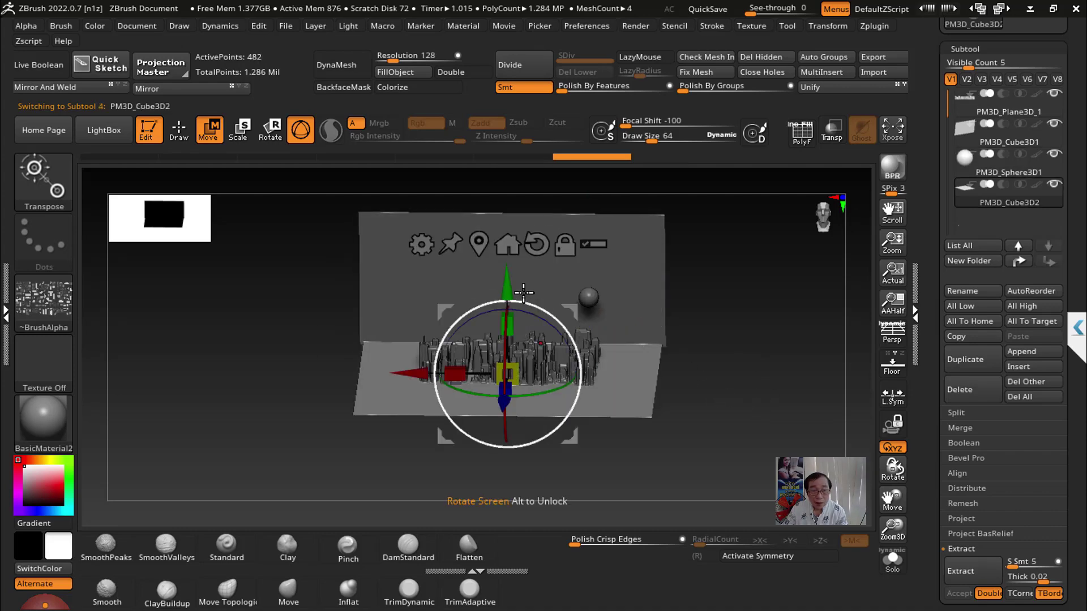
left_click_drag(508, 280, 512, 288)
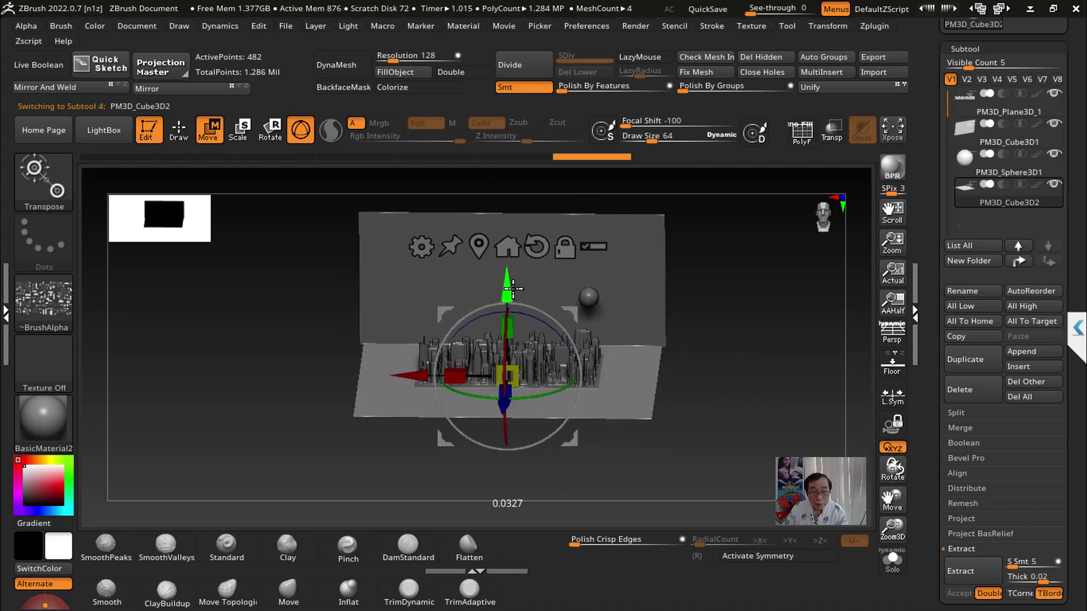
right_click_drag(511, 288, 580, 461, "ctrl")
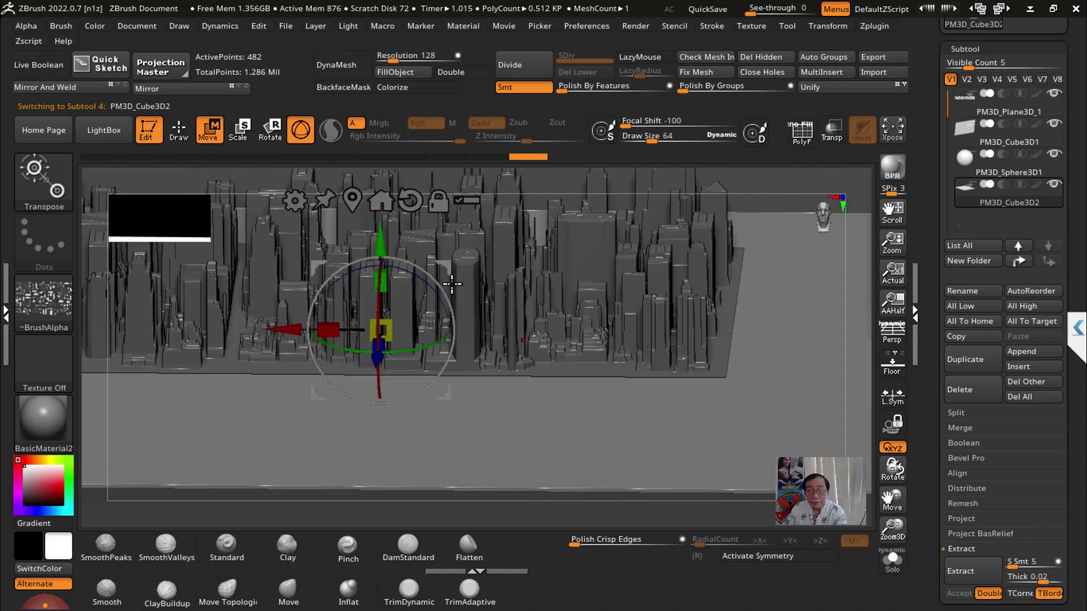
left_click_drag(377, 277, 385, 242)
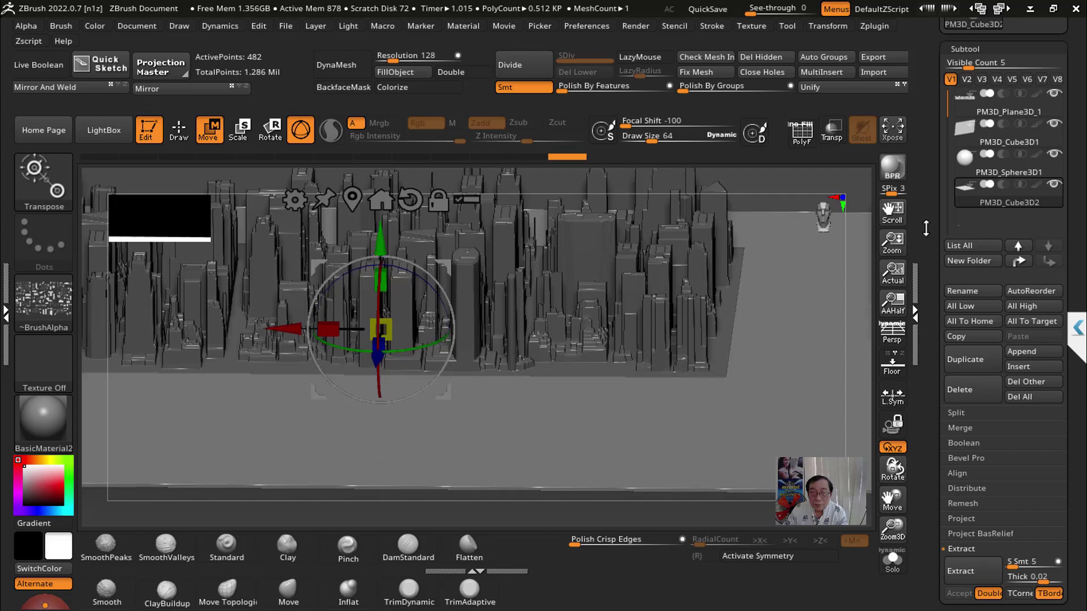
Step: Send the scene to KeyShot with BPR and frame the city in the KeyShot camera
left_click(893, 168)
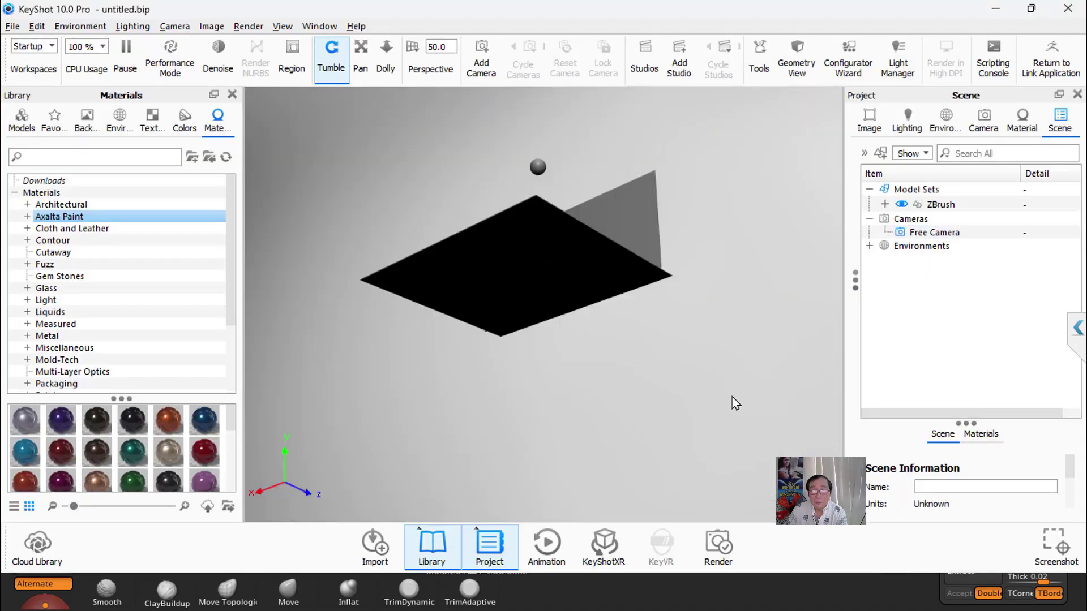
left_click_drag(648, 352, 739, 420)
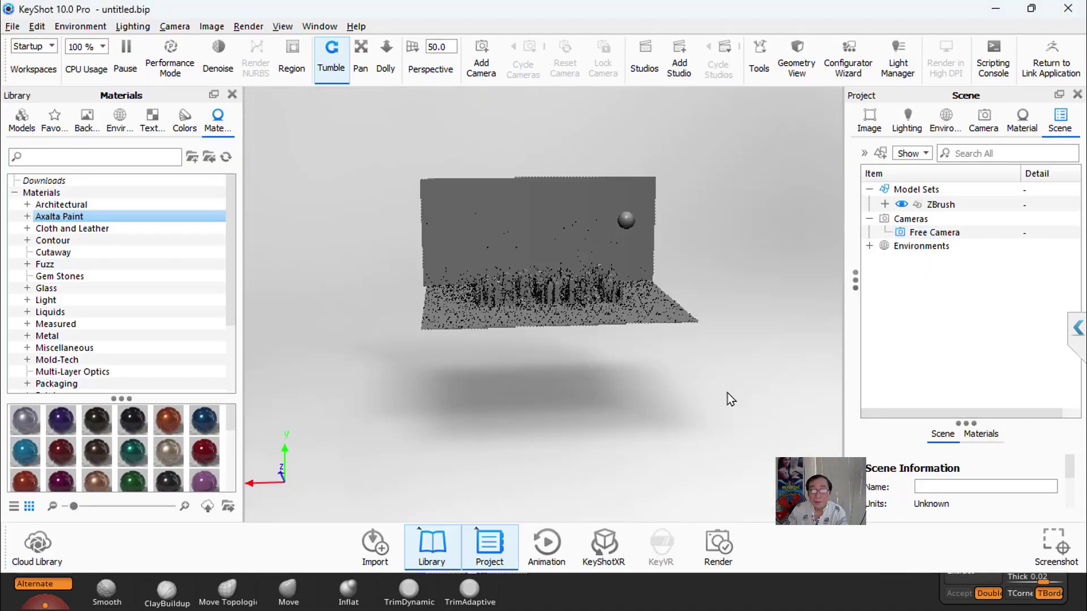
scroll(729, 404, "up", 3)
scroll(730, 404, "up", 3)
scroll(729, 403, "up", 2)
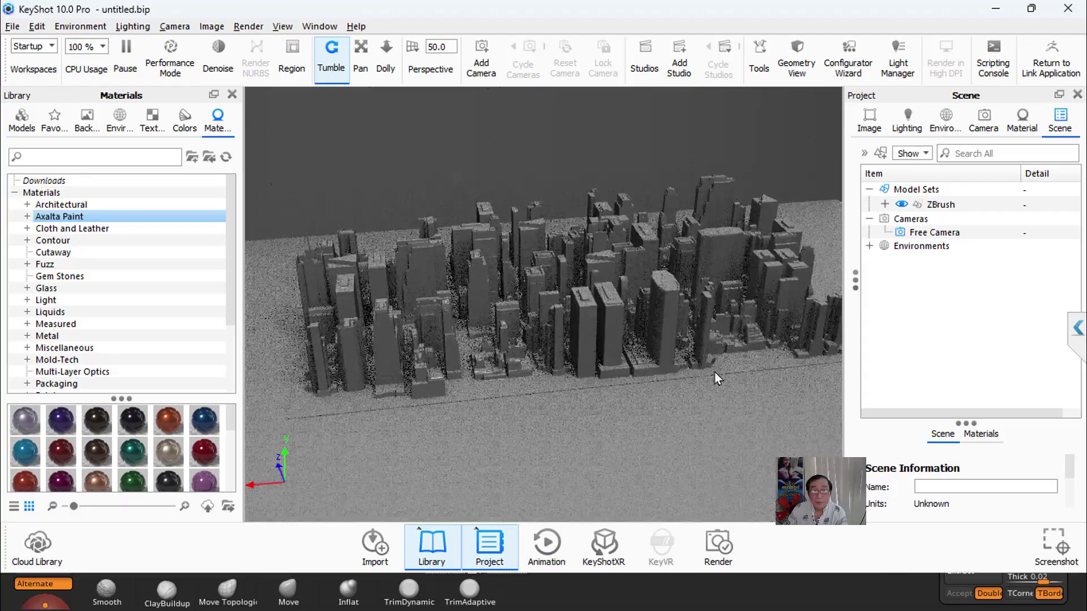
left_click_drag(715, 372, 647, 427)
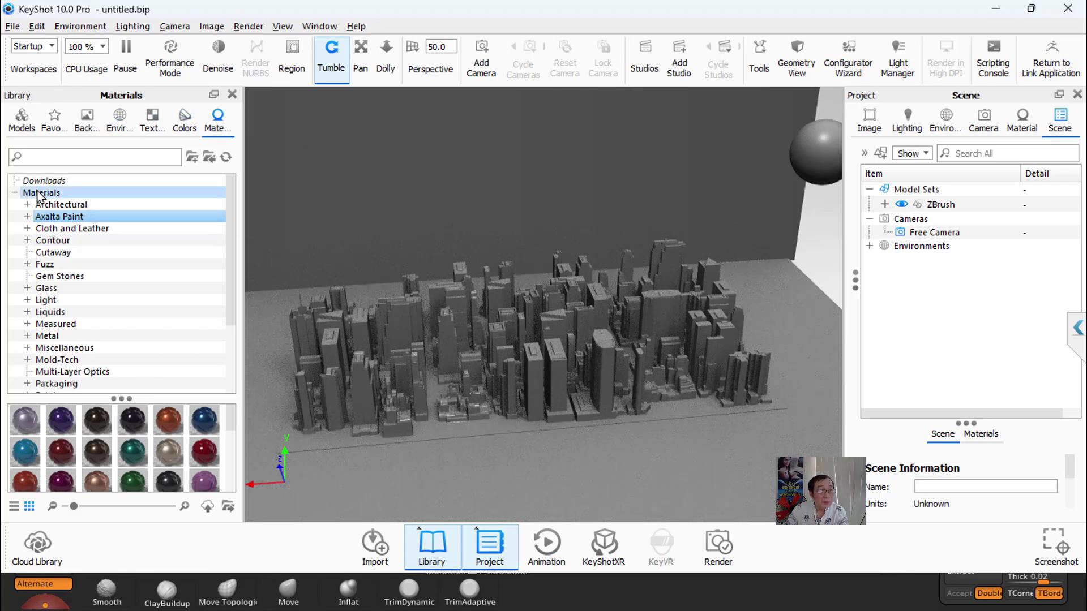
Step: Apply an IES light material from the Light library to the sphere
left_click(15, 194)
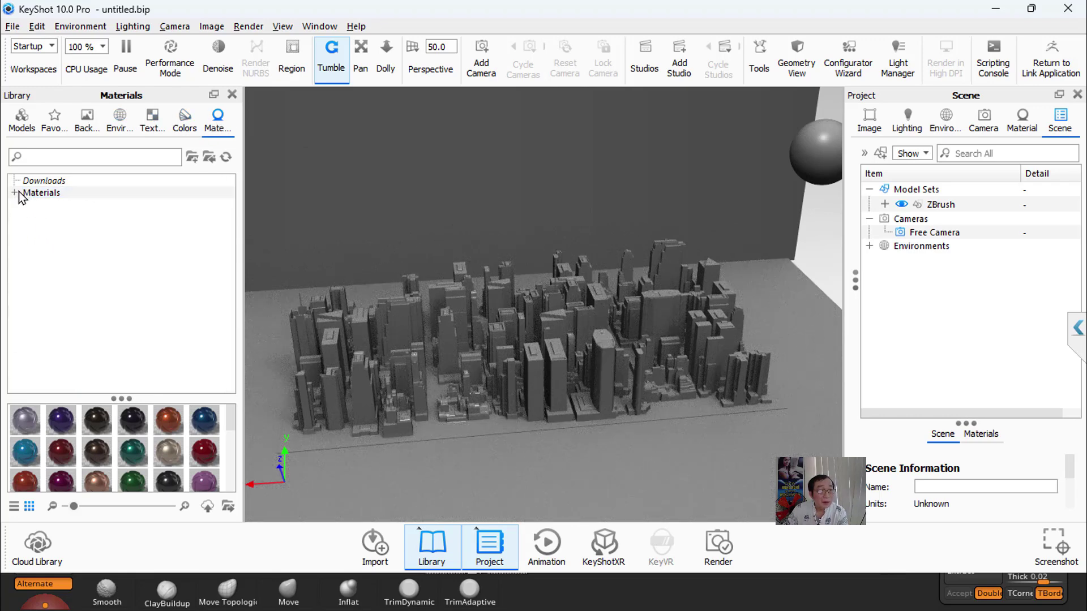
left_click(16, 193)
left_click(54, 301)
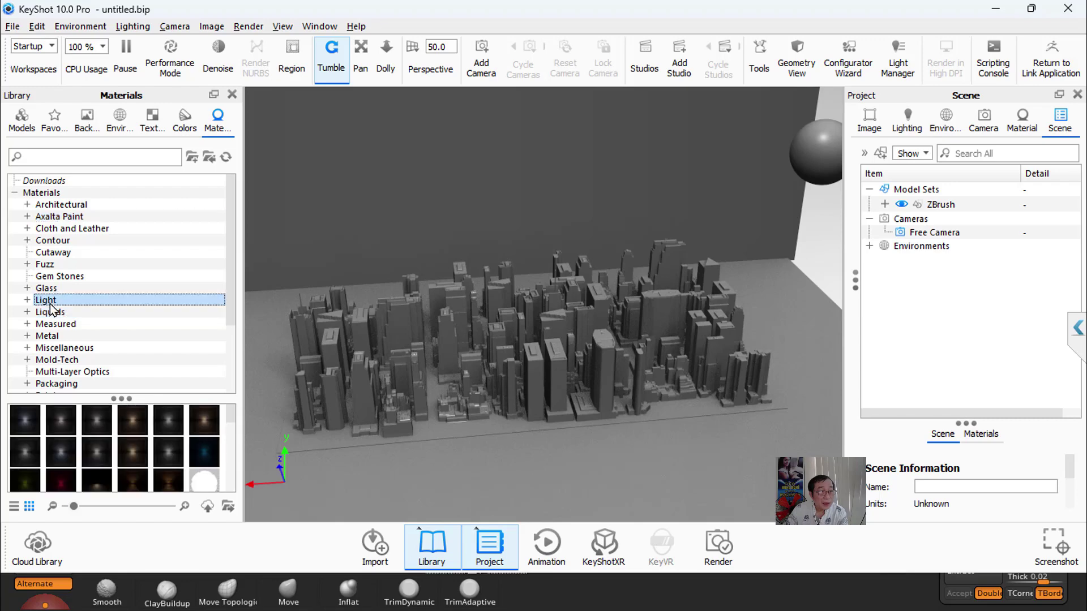
left_click_drag(124, 399, 149, 224)
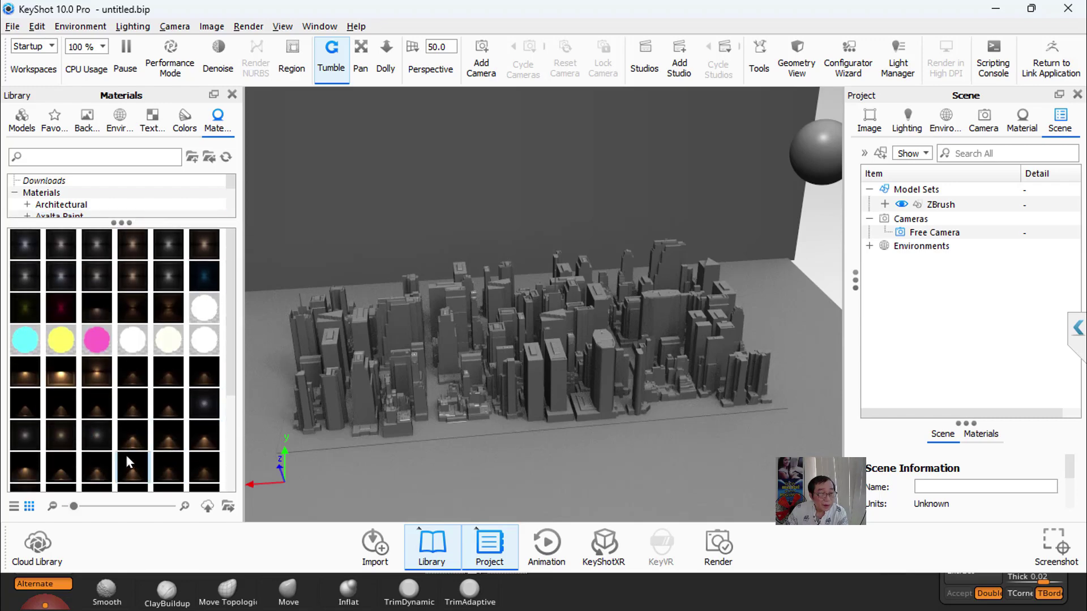
scroll(126, 451, "down", 3)
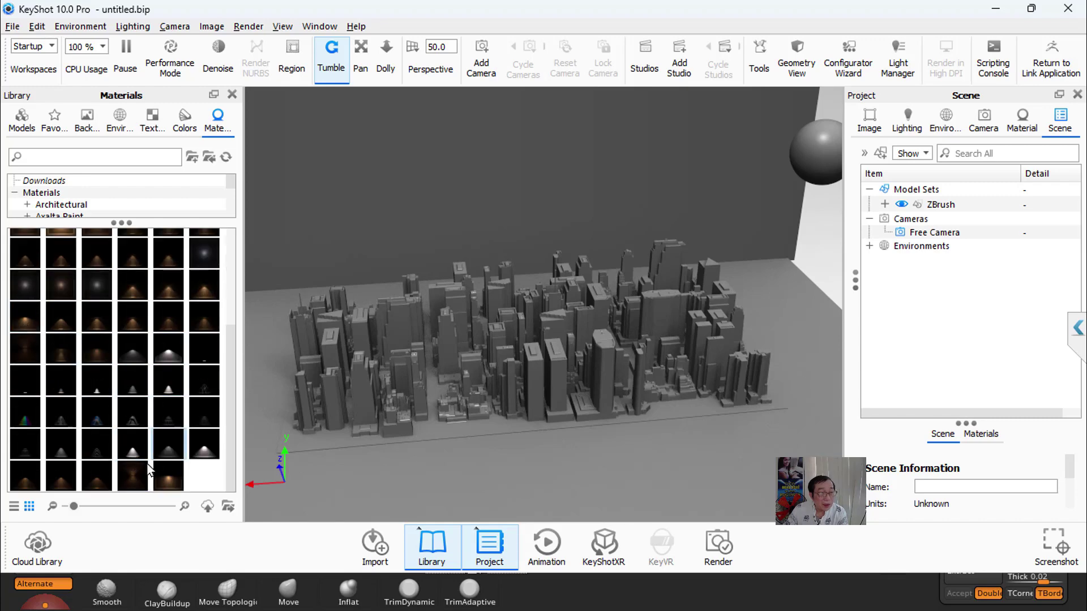
left_click_drag(23, 323, 821, 159)
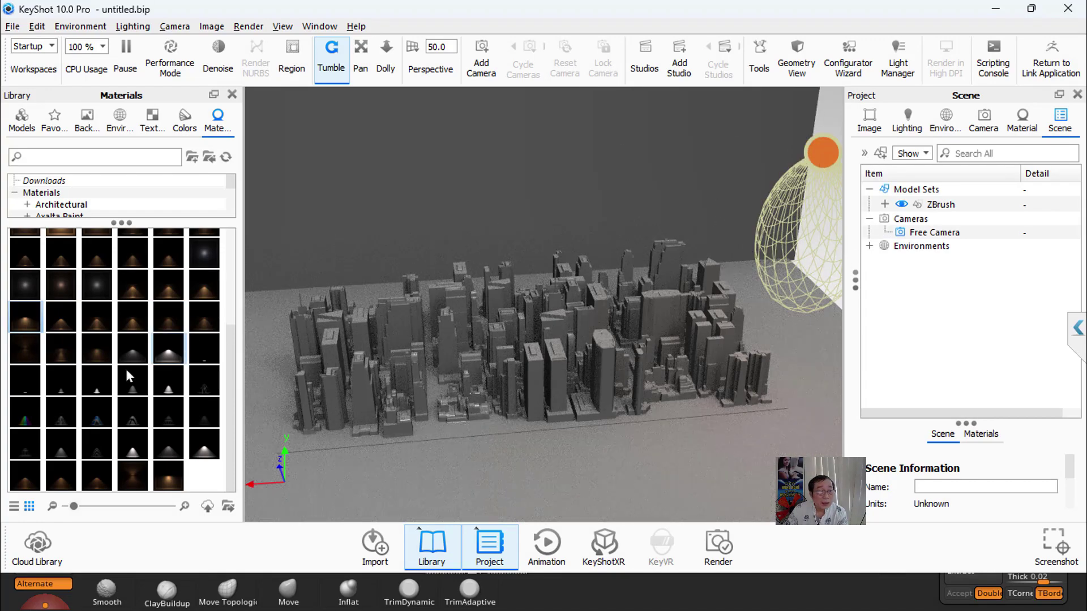
scroll(121, 369, "up", 3)
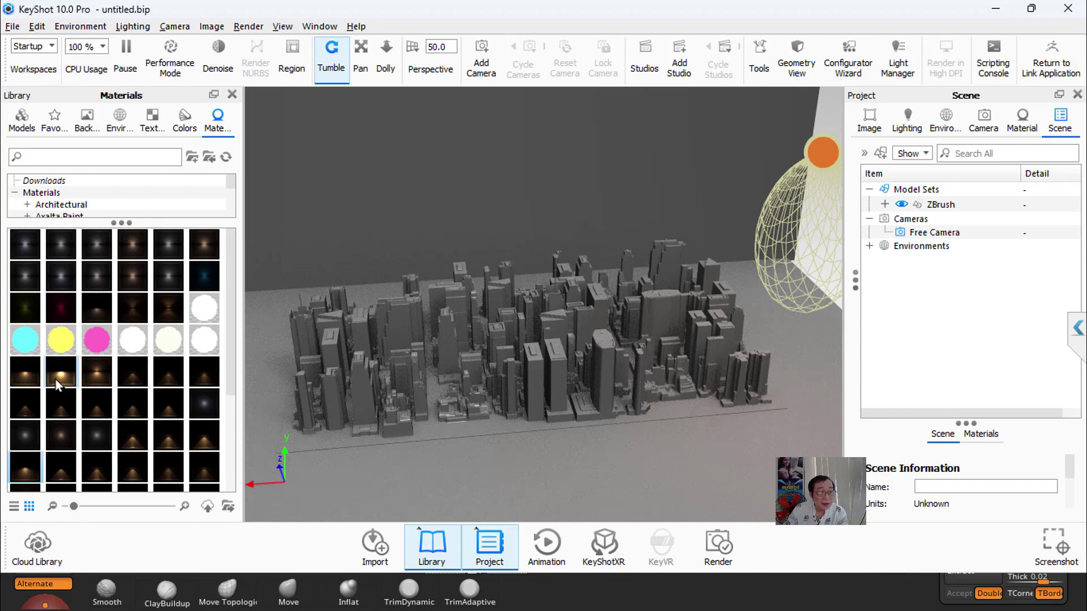
left_click_drag(55, 379, 824, 154)
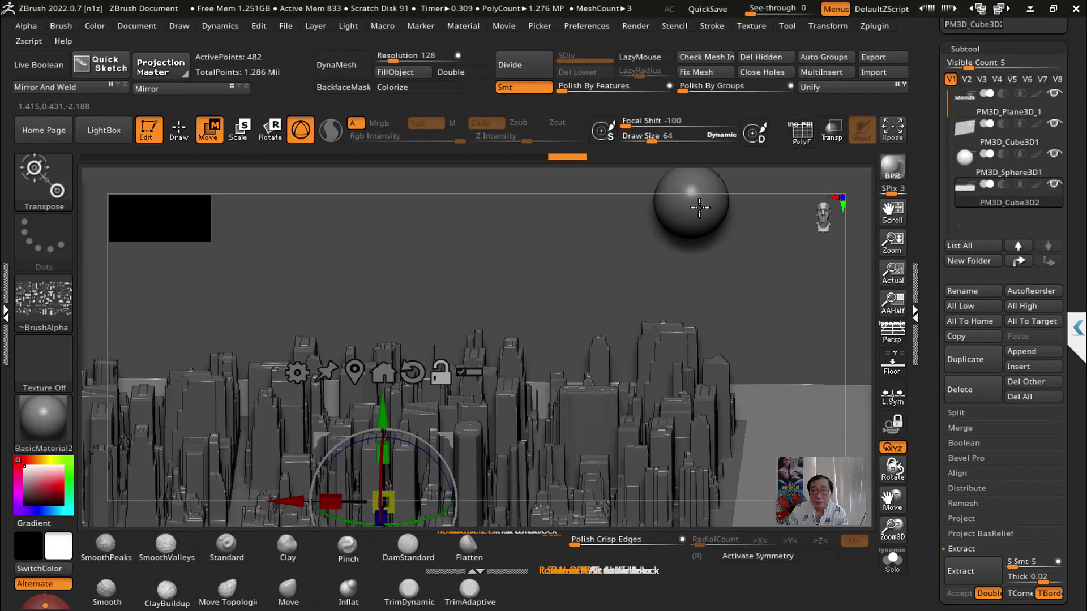
Step: Move the Sphere subtool left to centre it over the city, then resend to KeyShot
left_click(701, 208)
right_click_drag(705, 217, 651, 238, "ctrl")
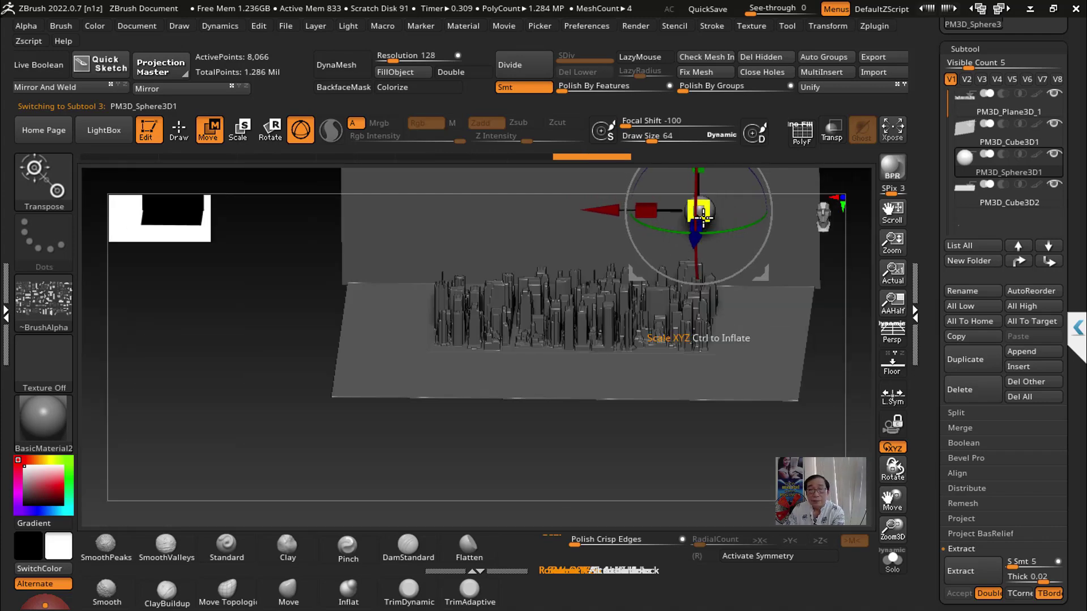
left_click_drag(597, 229, 523, 229)
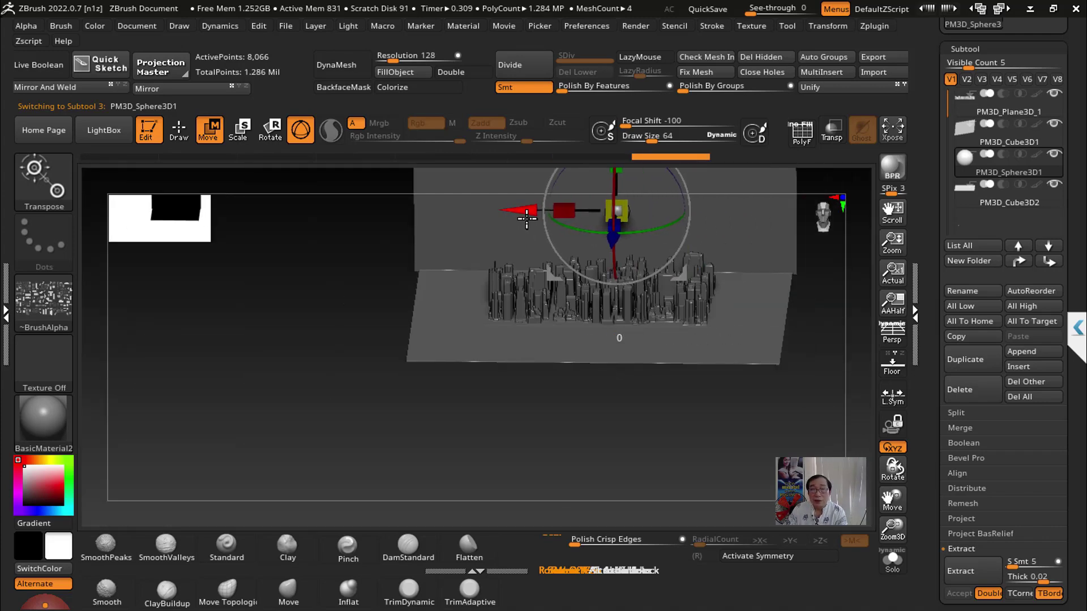
left_click_drag(836, 272, 797, 318)
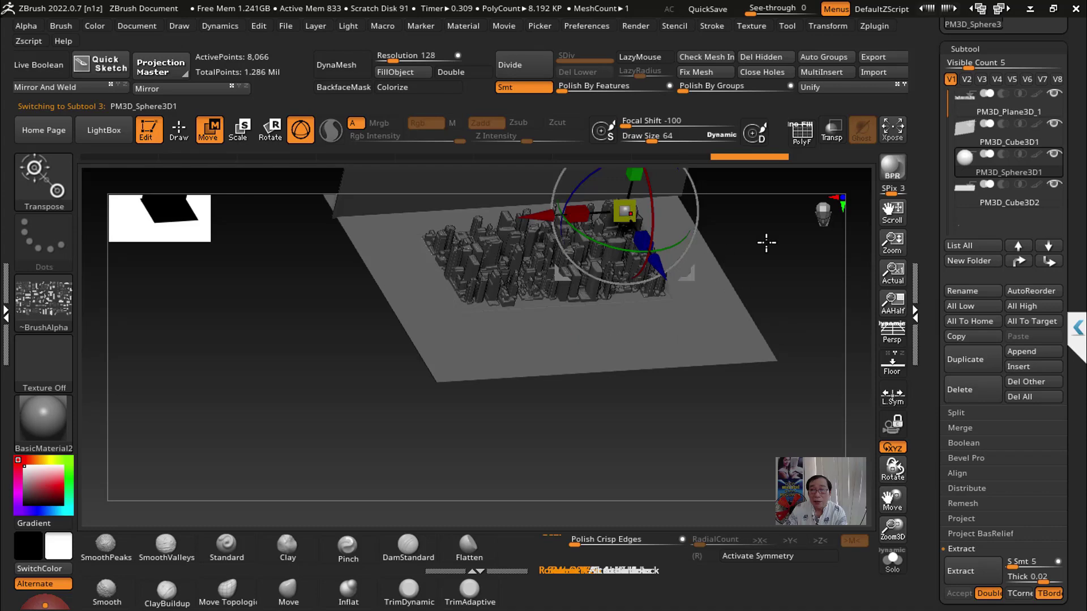
left_click(893, 170)
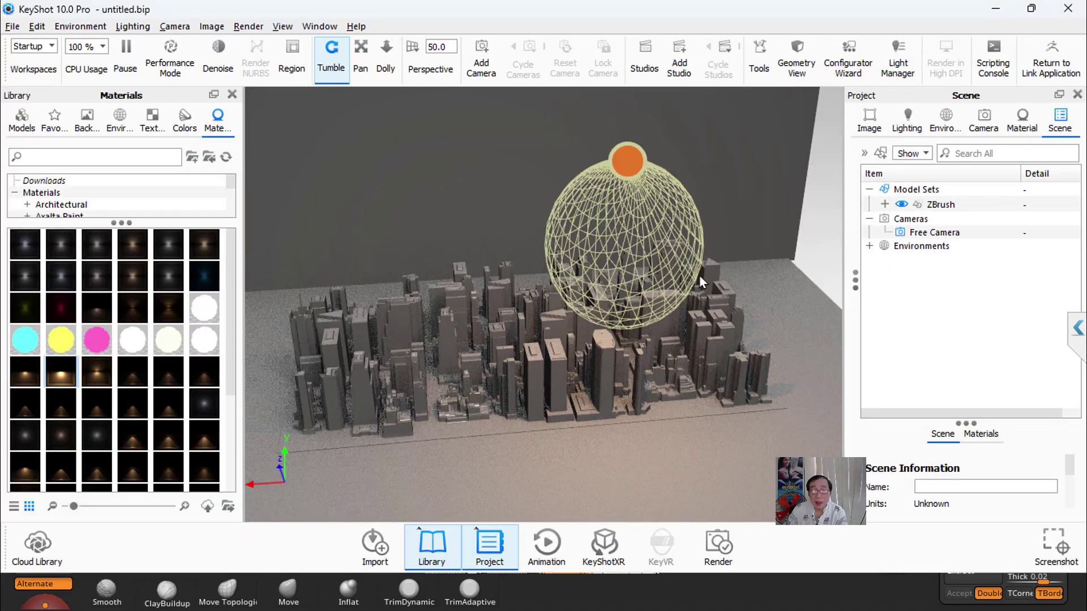
Step: Raise the sphere's IES light Multiplier from 1 to 2.425
left_click(635, 162)
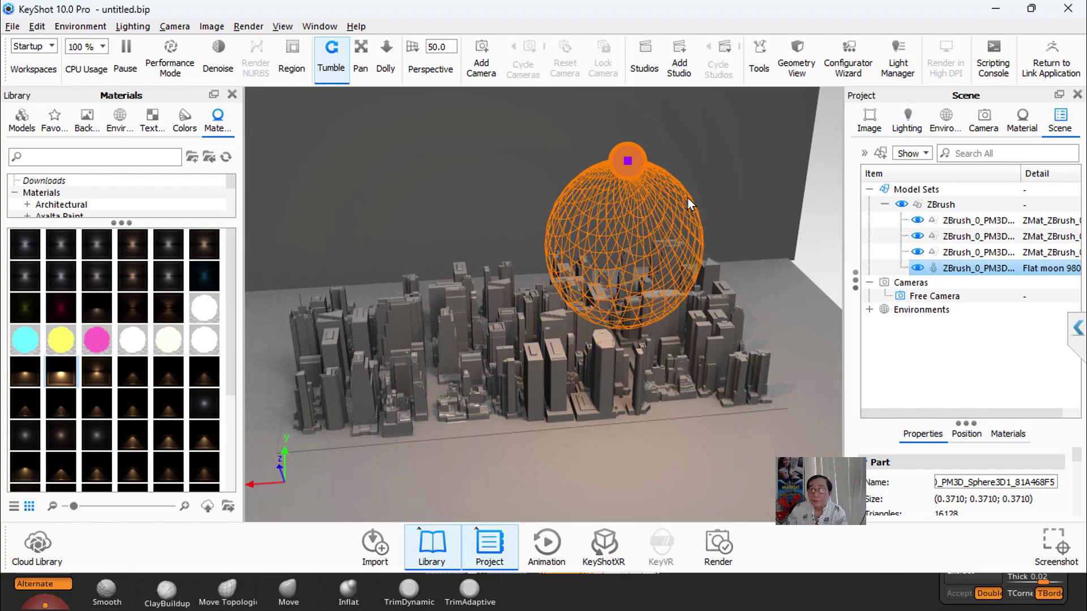
double_click(638, 165)
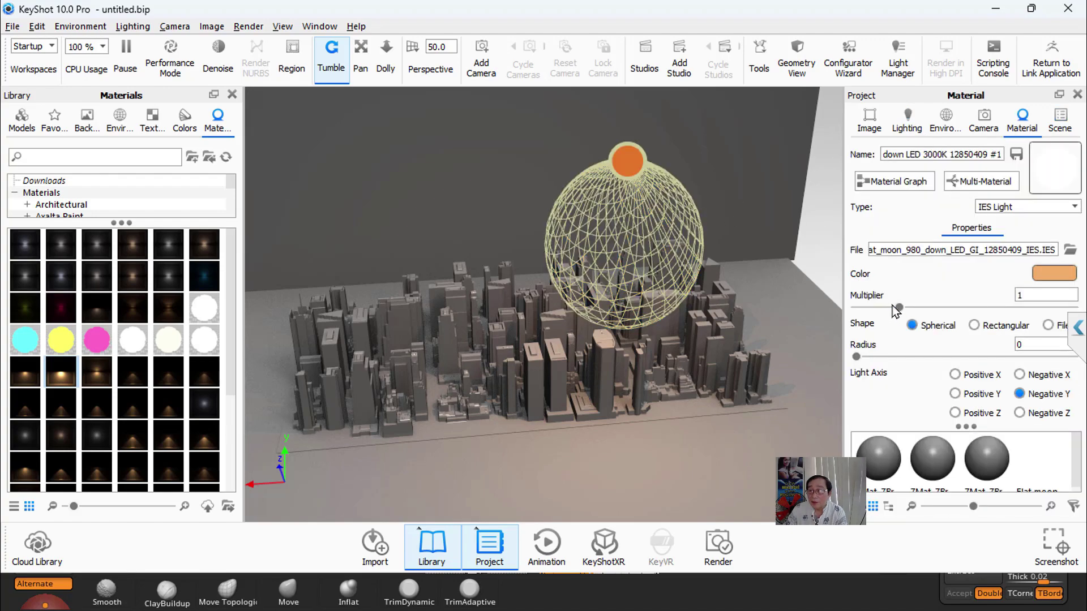
left_click_drag(898, 308, 961, 308)
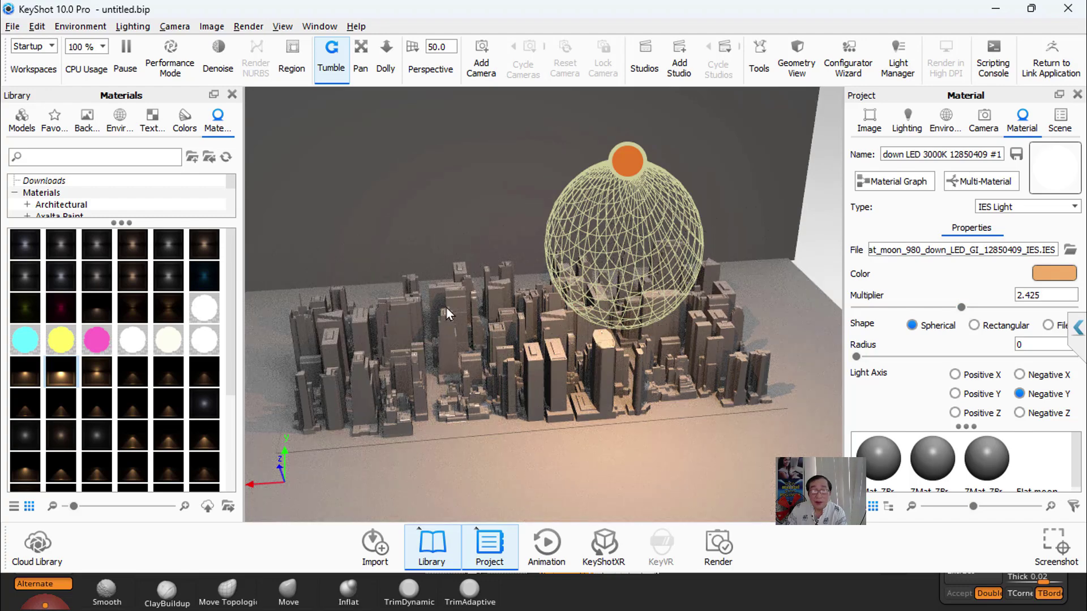
mouse_move(711, 235)
left_mouse_down()
mouse_move(745, 203)
mouse_move(779, 215)
mouse_move(765, 314)
mouse_move(681, 347)
left_mouse_up()
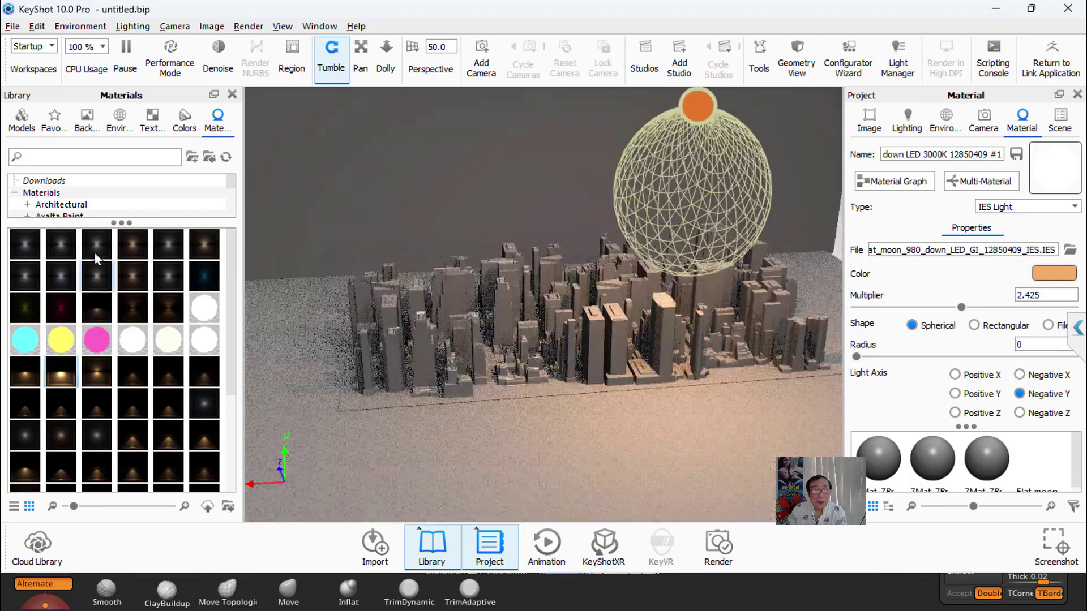
Step: Try the River-road outdoor environment on the scene, then open the Cloud Library
left_click(119, 122)
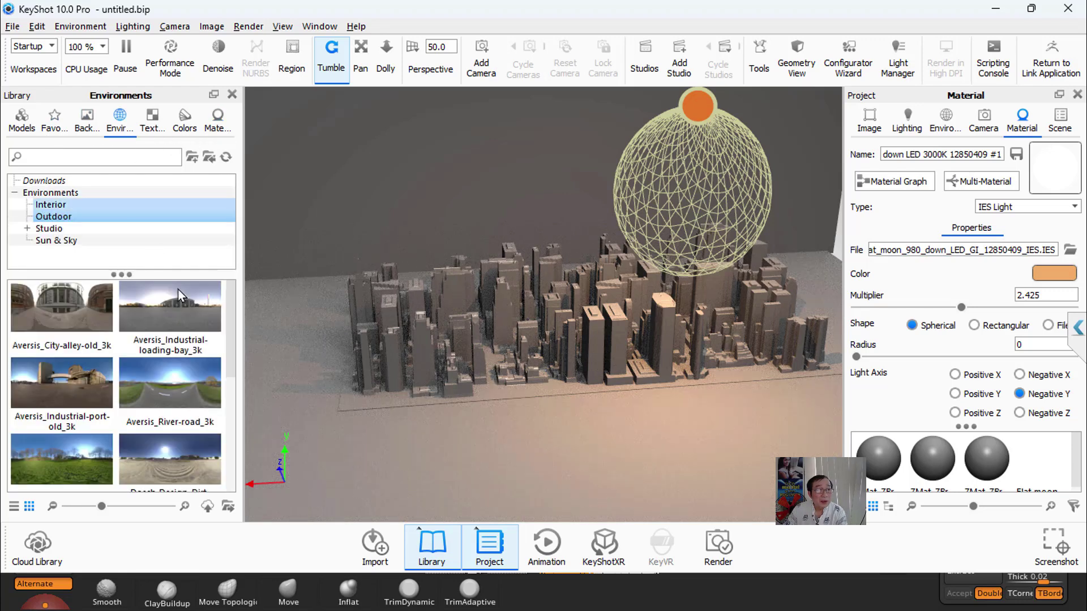
mouse_move(182, 420)
left_mouse_down()
mouse_move(182, 373)
mouse_move(208, 453)
left_mouse_up()
scroll(235, 411, "down", 2)
scroll(234, 412, "down", 5)
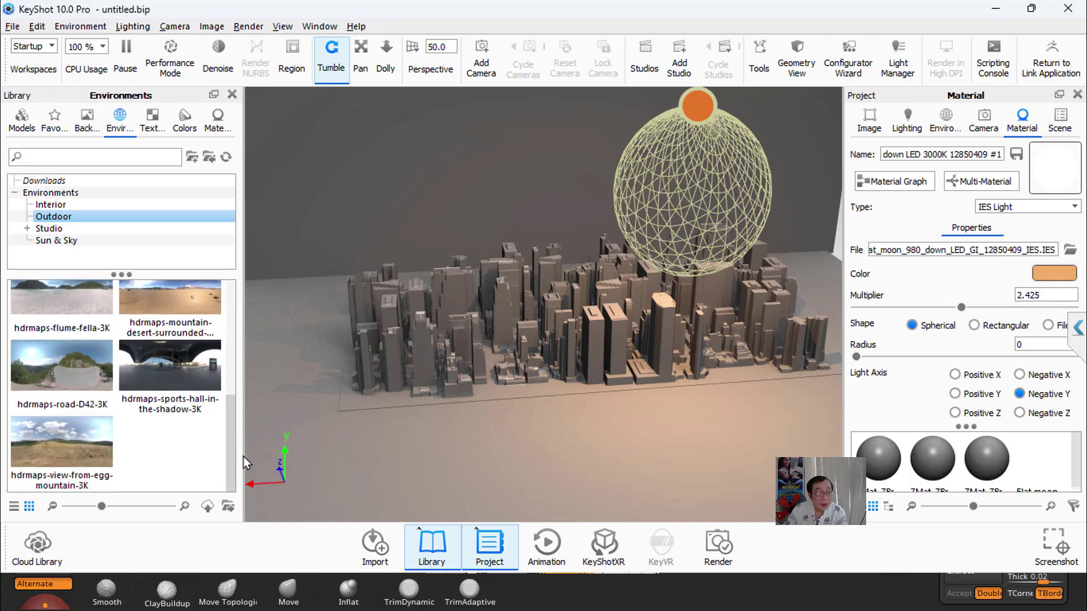
left_click(37, 545)
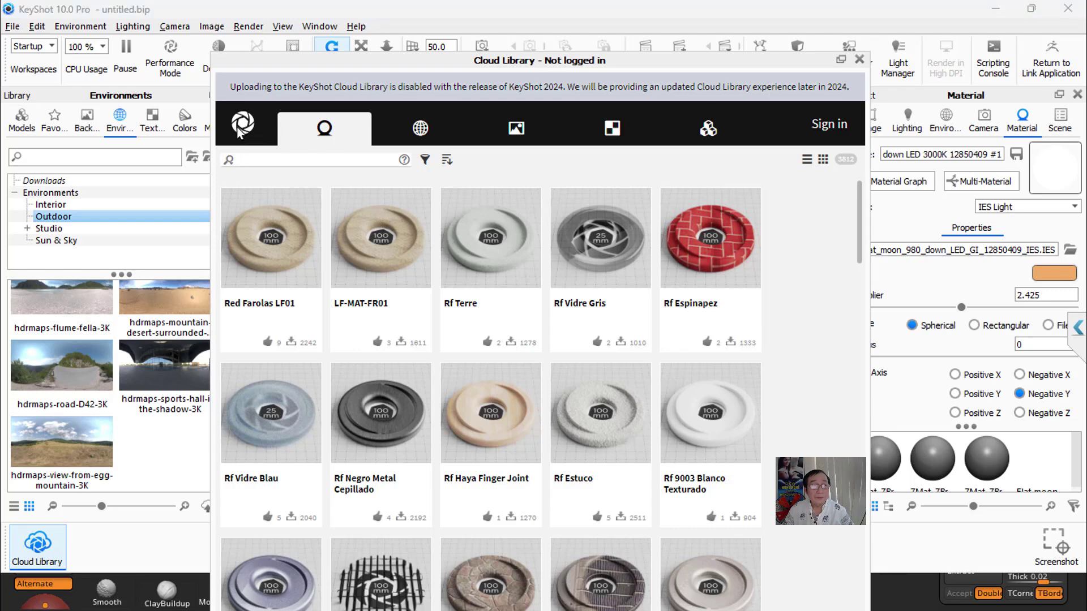
Step: Show the Cloud Library's environment maps and scroll down to Burj Khalifa and konzerthaus
left_click(420, 128)
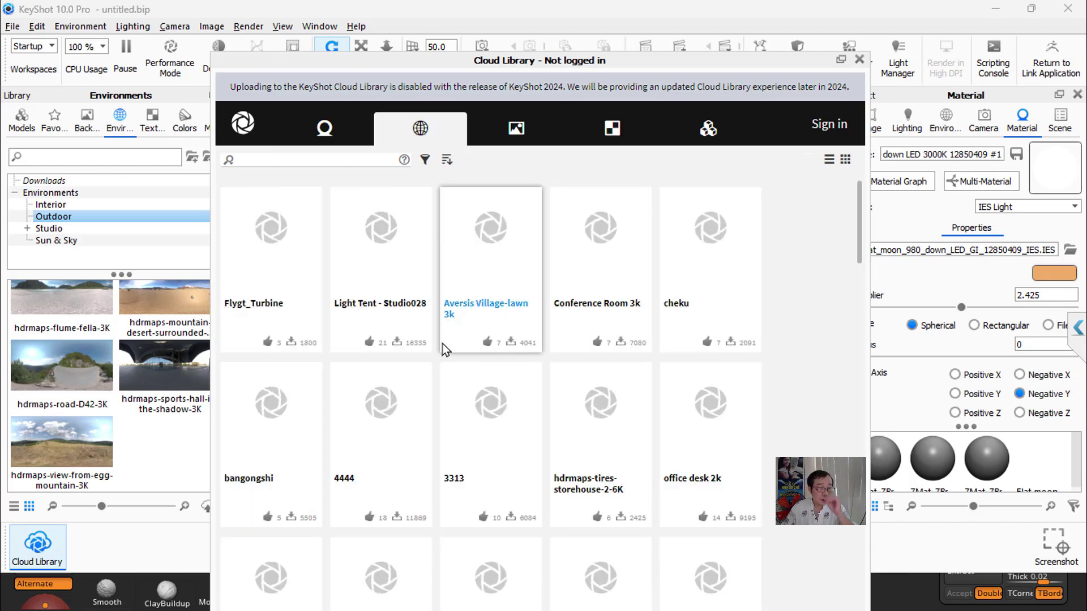
scroll(566, 396, "down", 1)
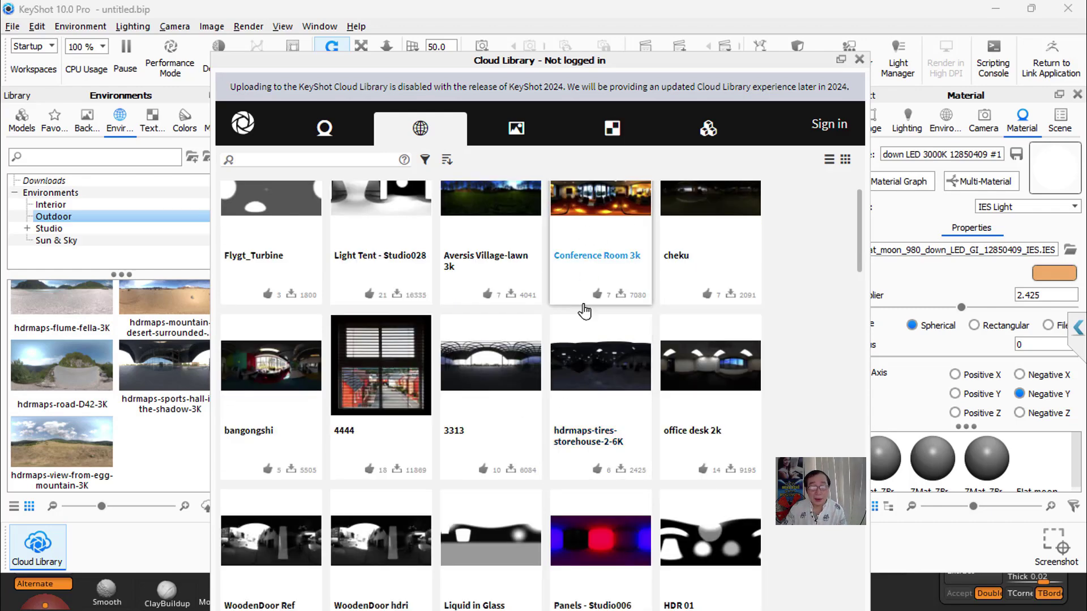
scroll(585, 311, "down", 4)
scroll(583, 312, "down", 3)
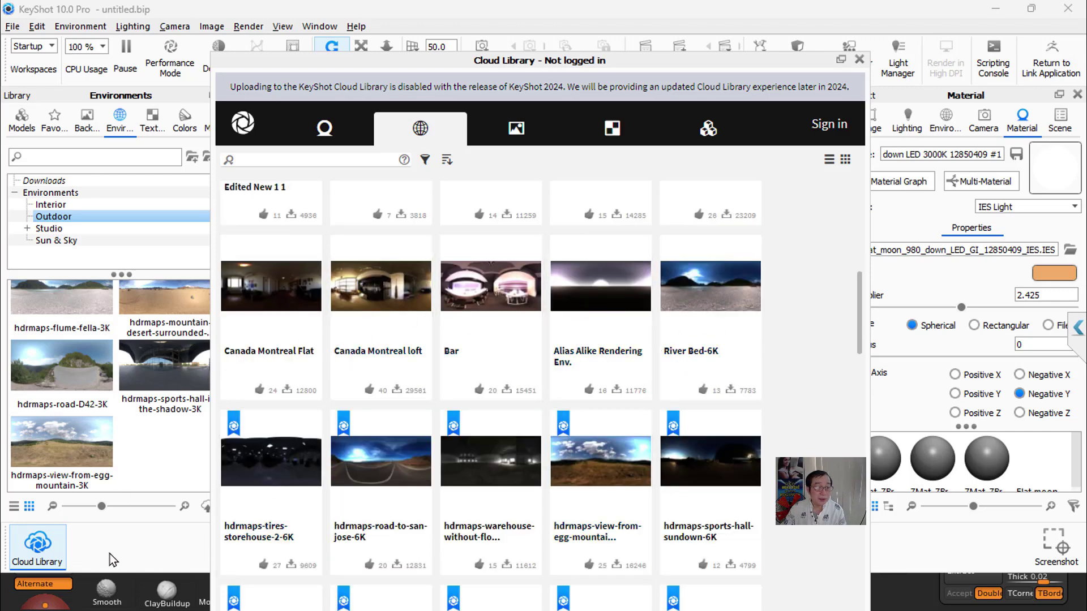
scroll(447, 431, "down", 3)
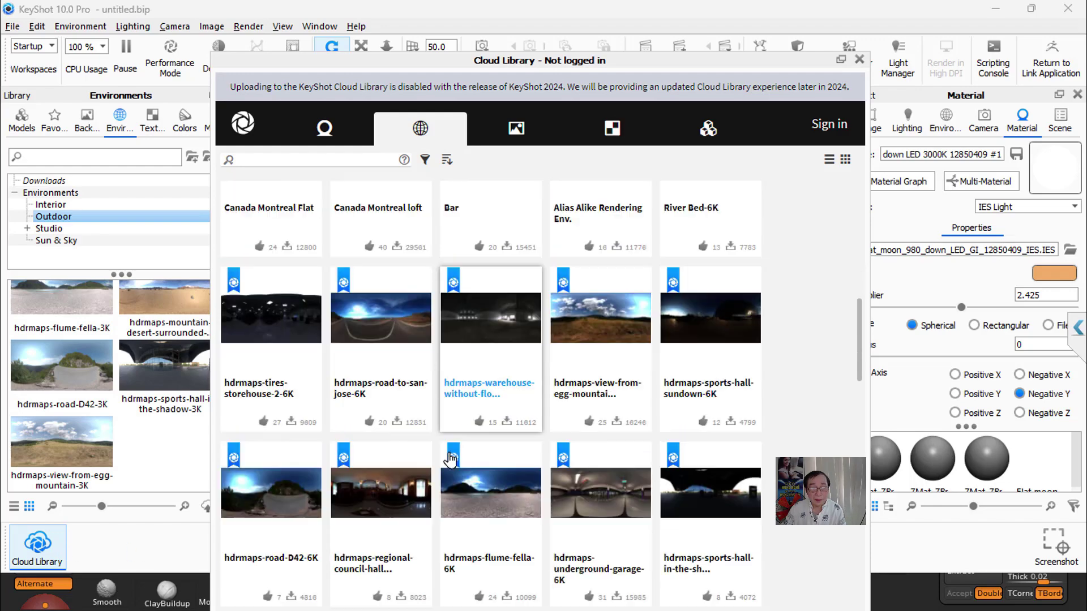
scroll(450, 460, "down", 5)
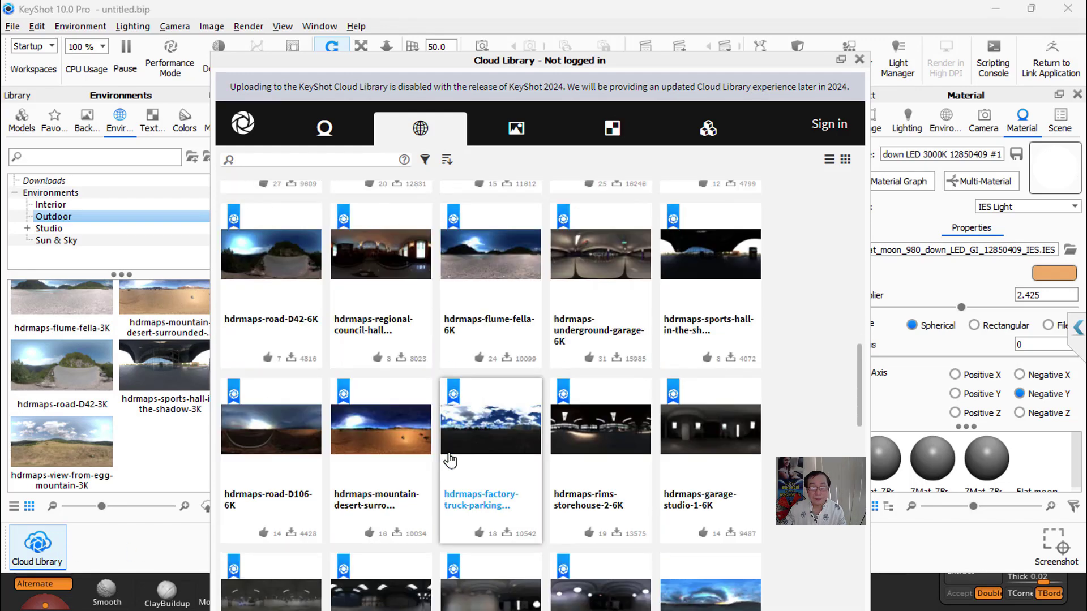
scroll(450, 460, "down", 4)
scroll(451, 460, "down", 3)
scroll(453, 460, "down", 4)
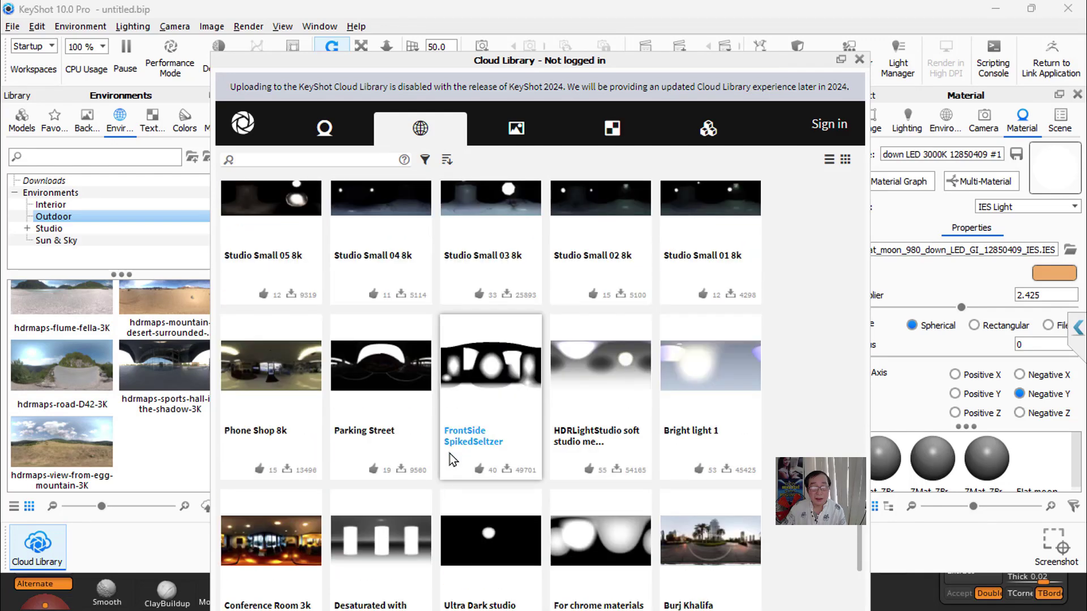
scroll(451, 460, "down", 2)
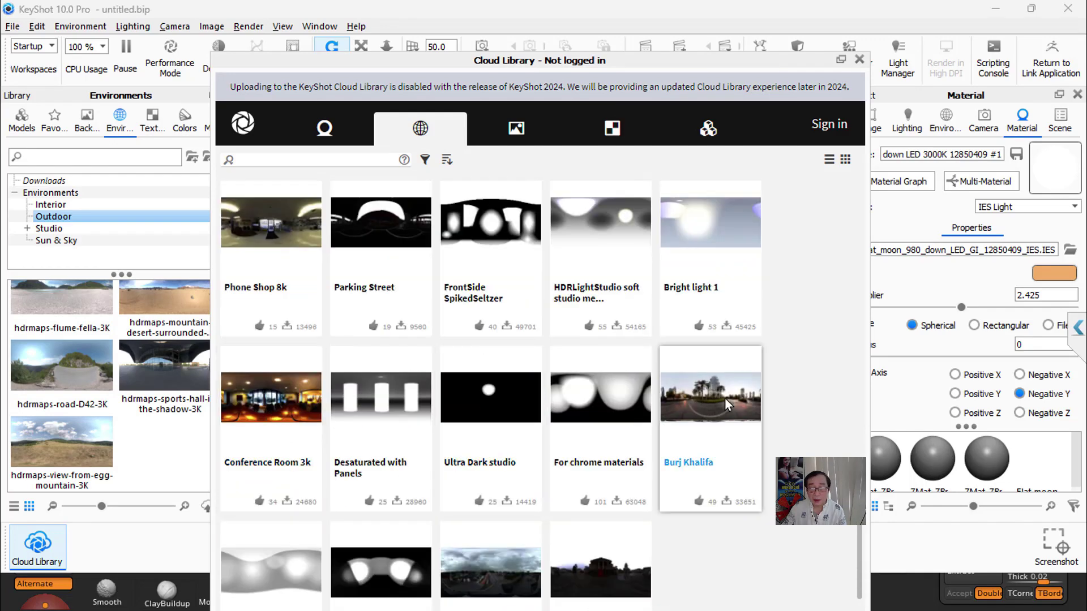
scroll(478, 538, "down", 1)
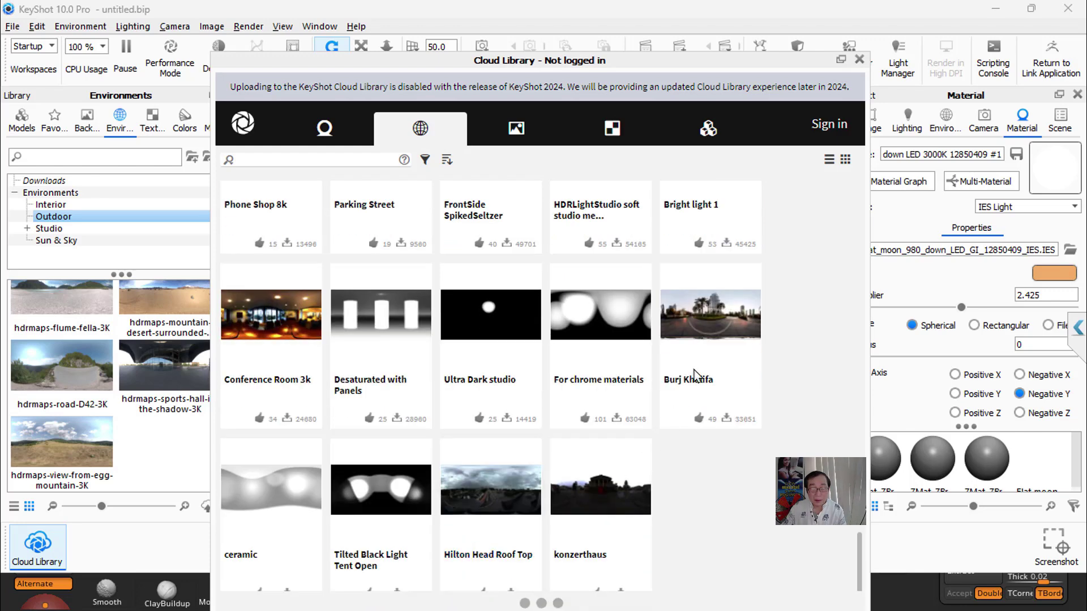
Step: Download the Burj Khalifa environment from the Cloud Library, then close its details dialog
left_click(747, 305)
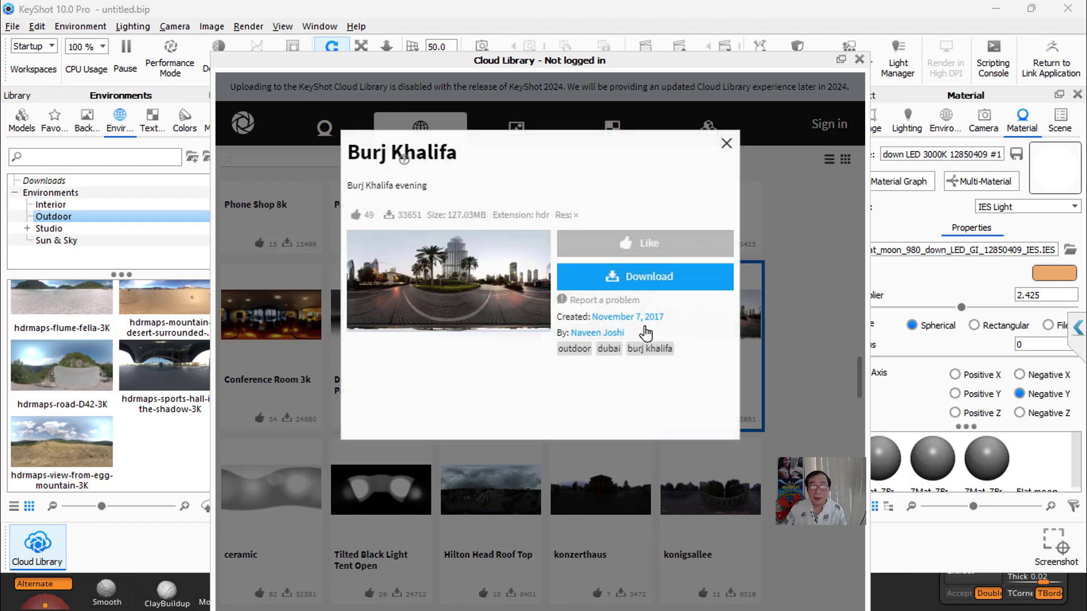
left_click(651, 287)
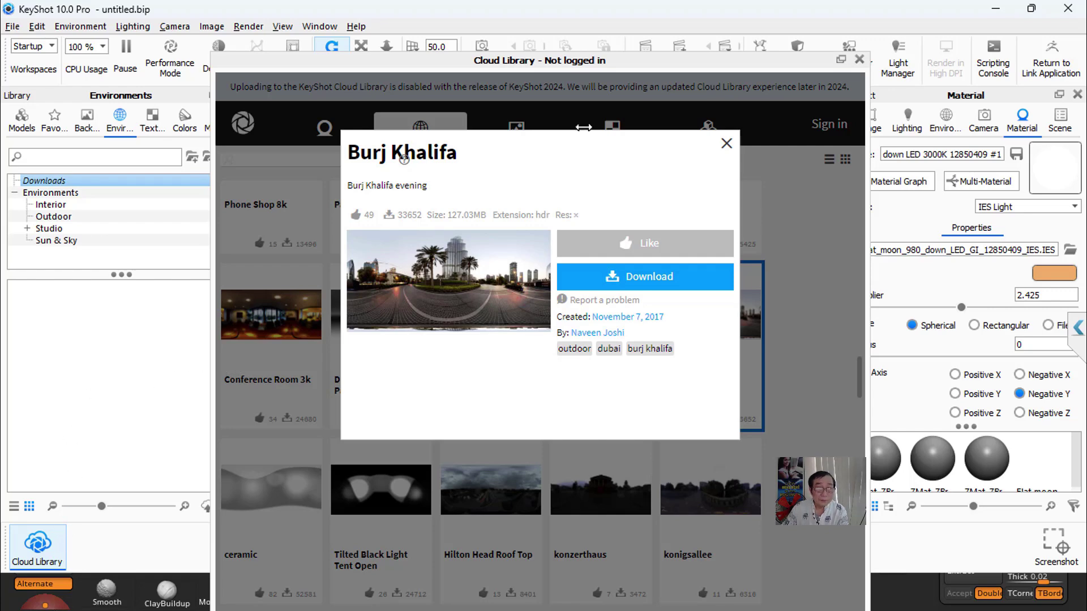
left_click(726, 143)
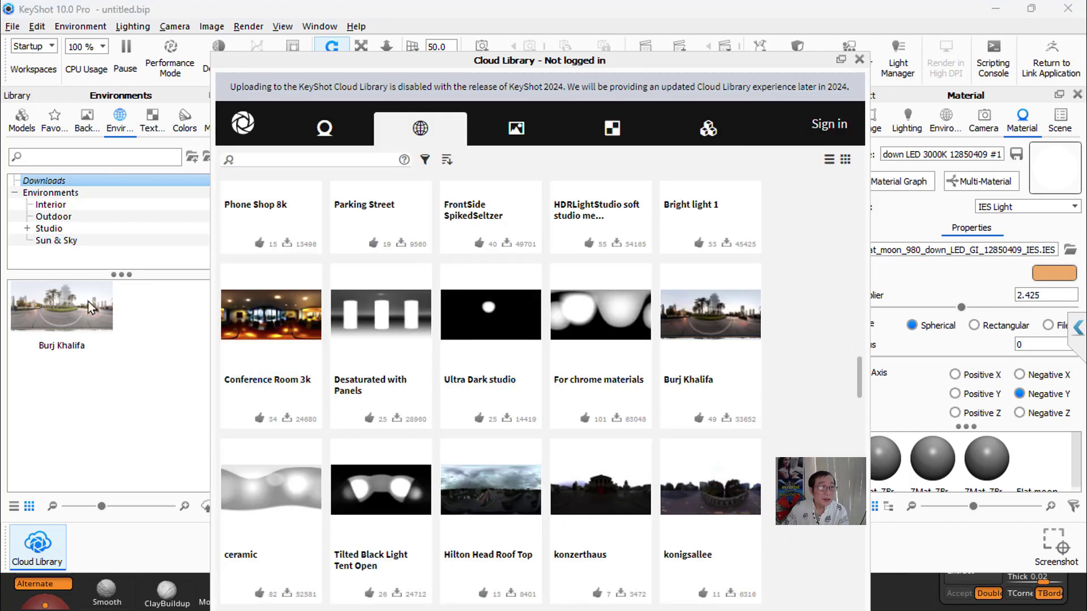
Step: Show the Downloads folder with the Burj Khalifa map and close the Cloud Library
left_click_drag(121, 274, 117, 408)
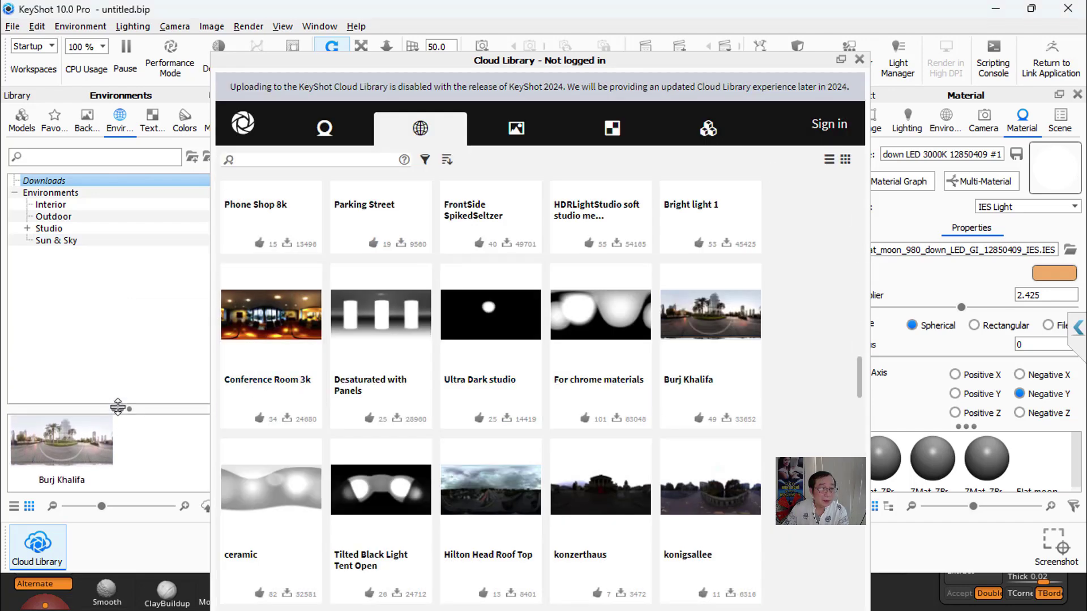
left_click(60, 182)
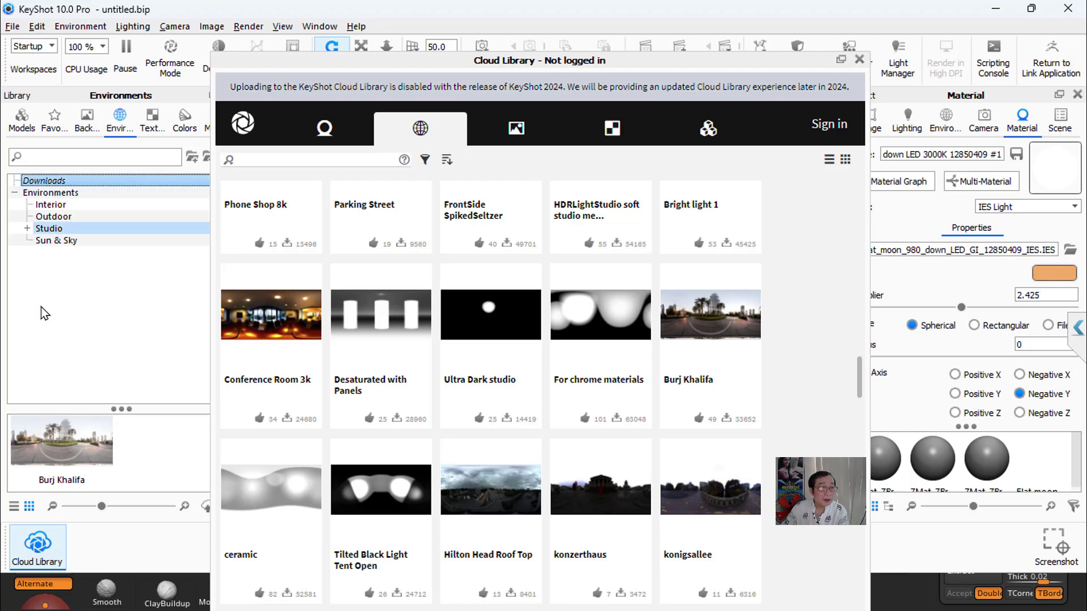
left_click(56, 206)
left_click(57, 215)
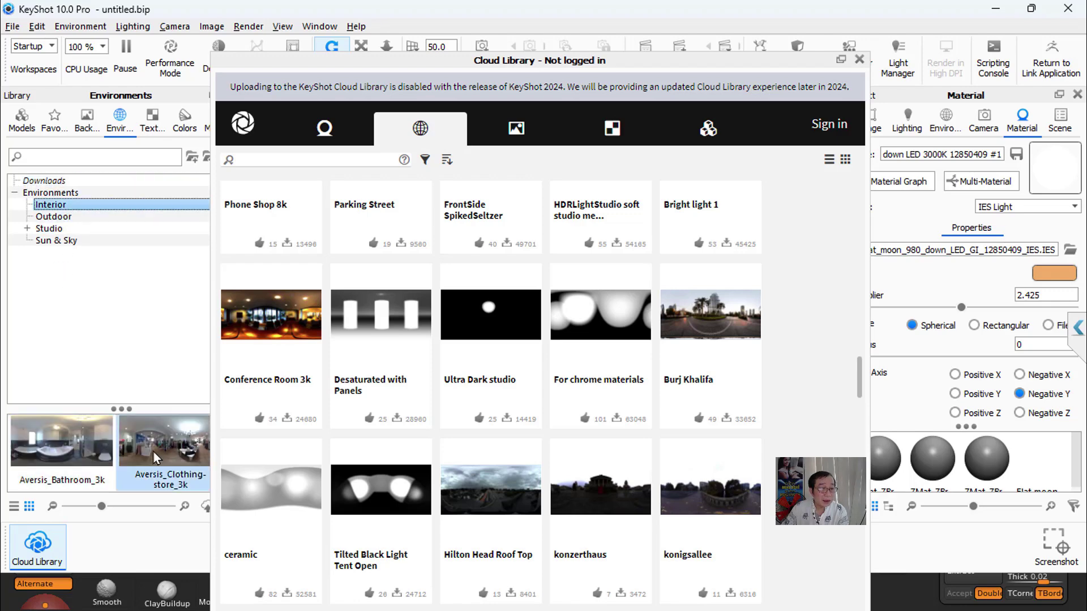
left_click(51, 181)
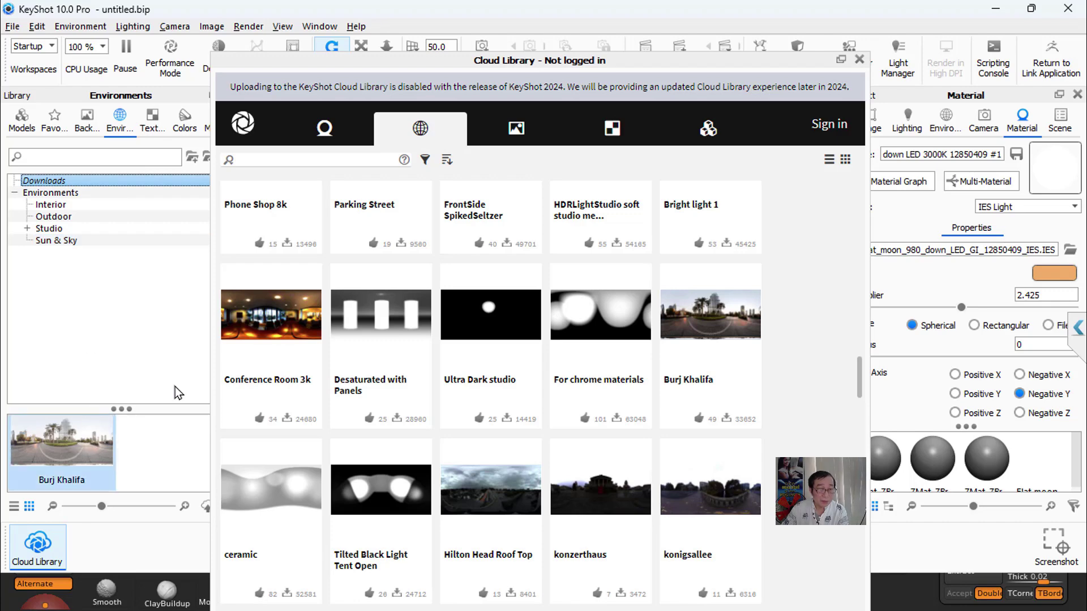
left_click(859, 60)
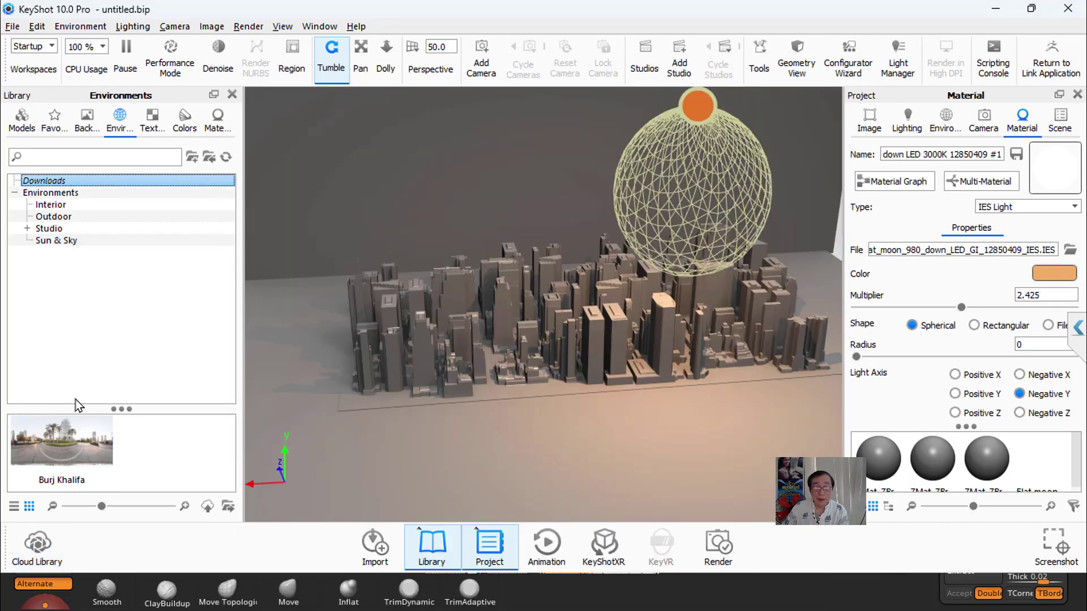
Step: Drag the Burj Khalifa HDRI into the viewport to make it the scene environment
left_click_drag(67, 445, 402, 367)
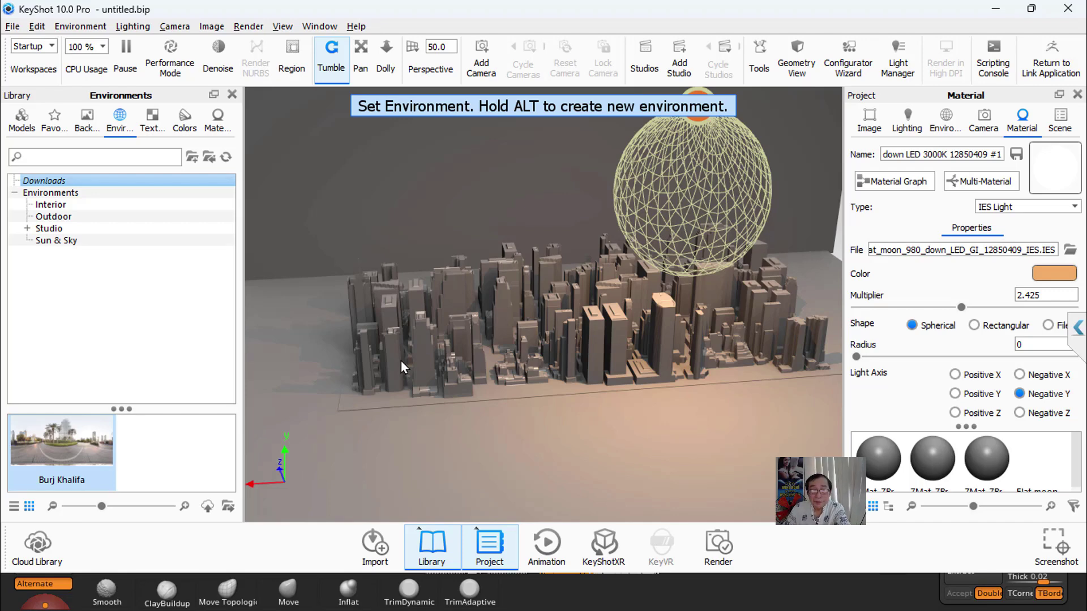
left_click_drag(400, 360, 400, 360)
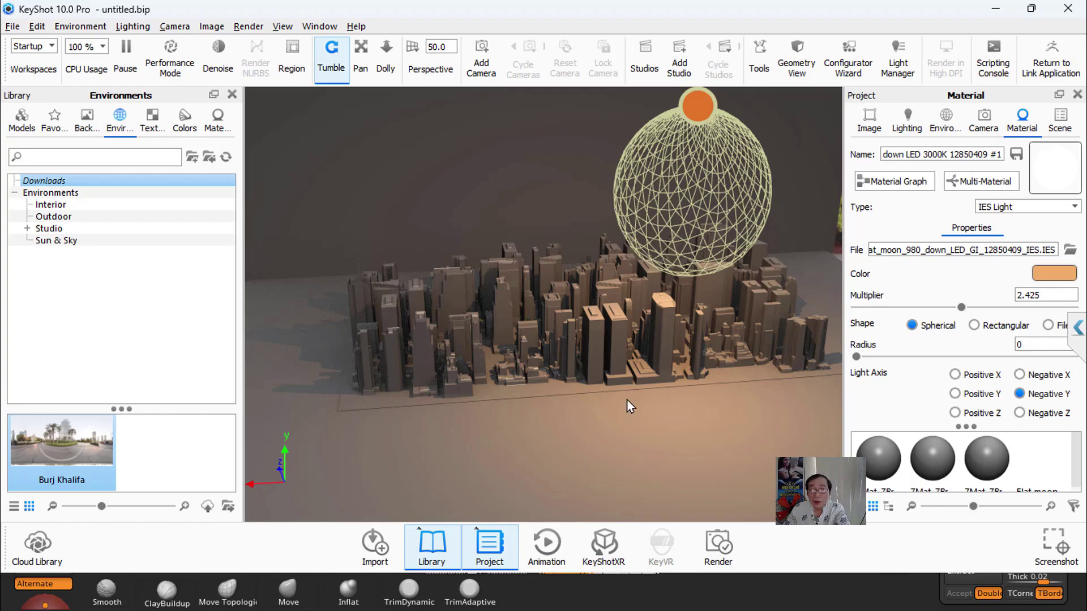
scroll(627, 400, "up", 5)
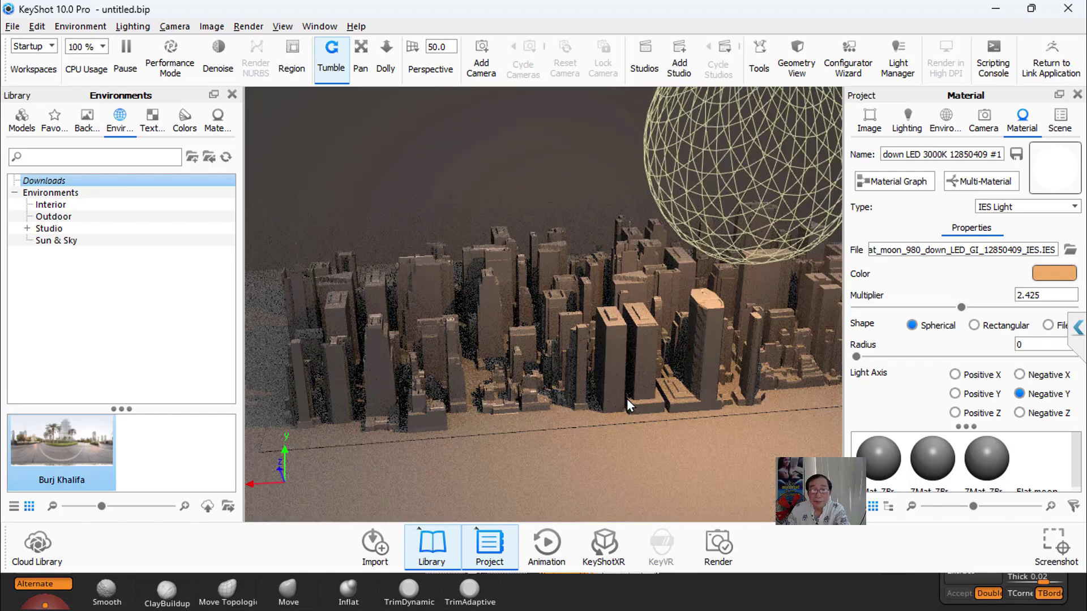
Step: Apply the copper granite material from the Stone category to the city buildings
mouse_move(628, 399)
left_mouse_down()
mouse_move(627, 433)
mouse_move(650, 422)
left_mouse_up()
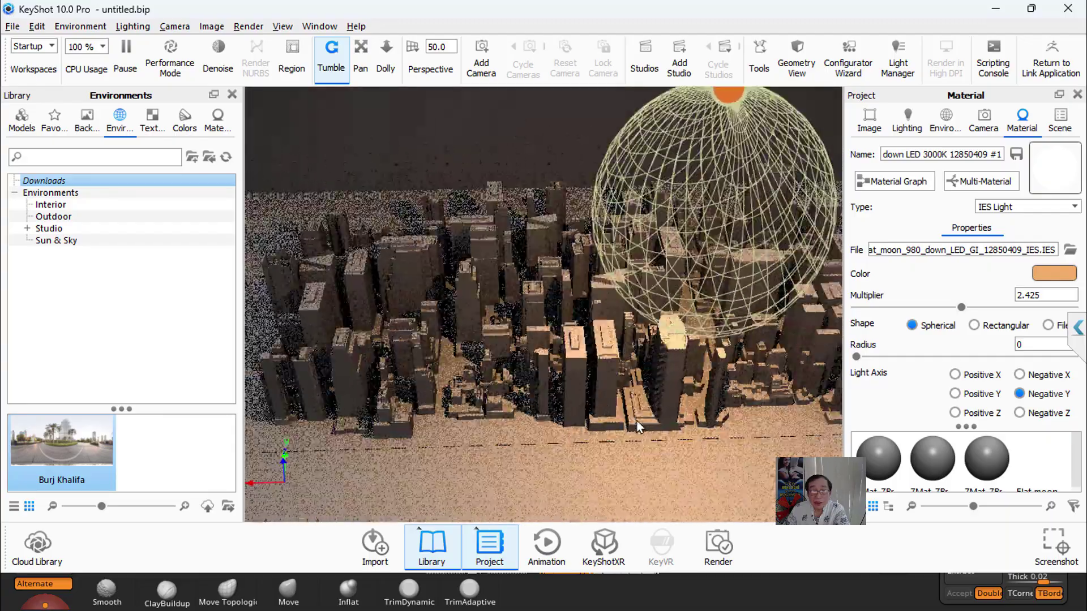
left_click_drag(650, 421, 526, 435)
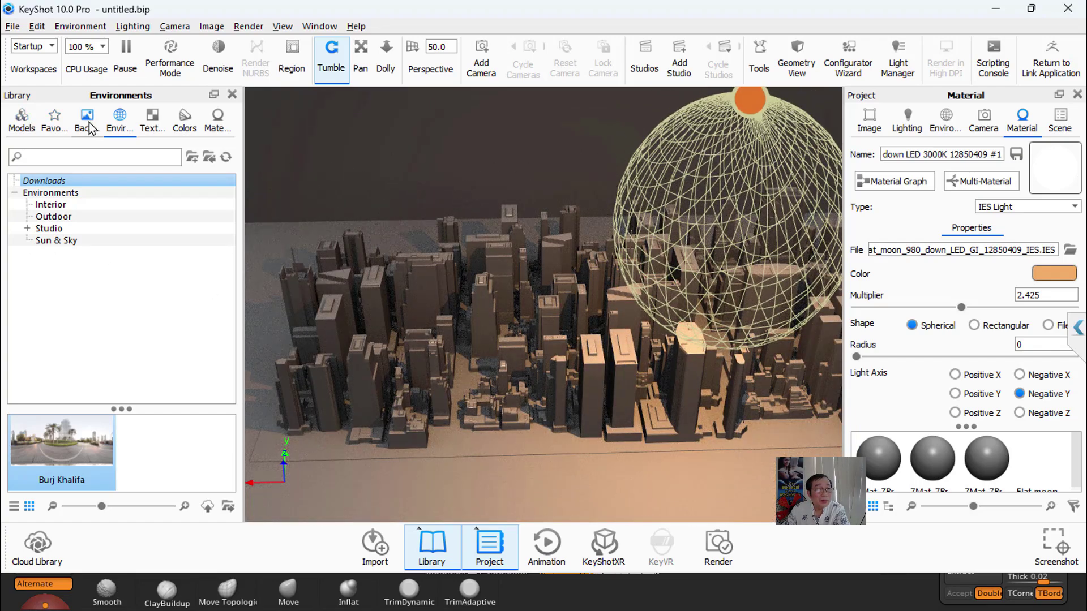
left_click(218, 119)
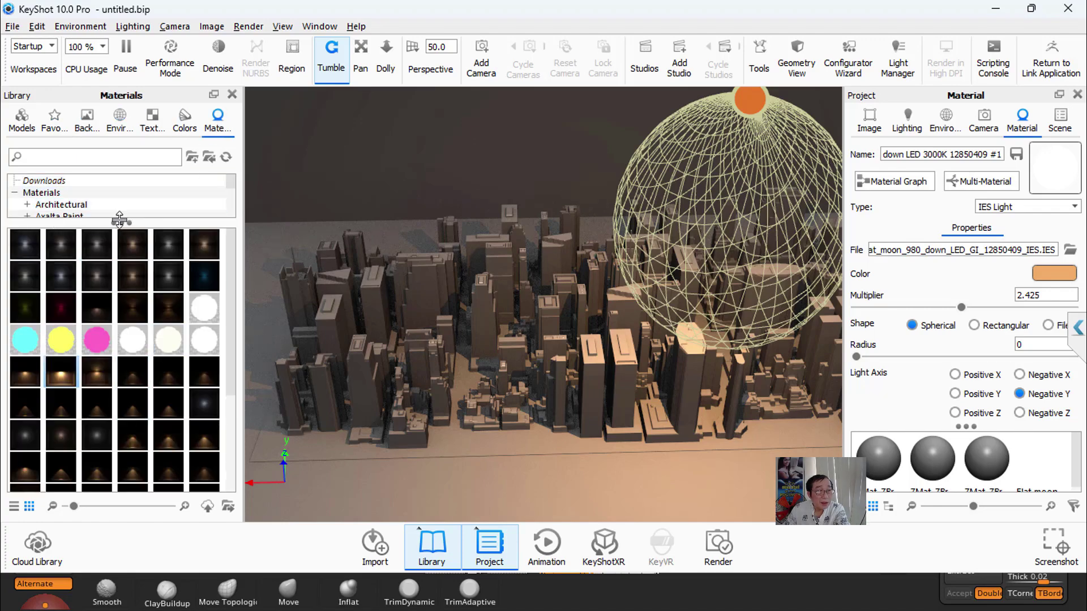
left_click_drag(121, 223, 133, 372)
scroll(137, 308, "down", 1)
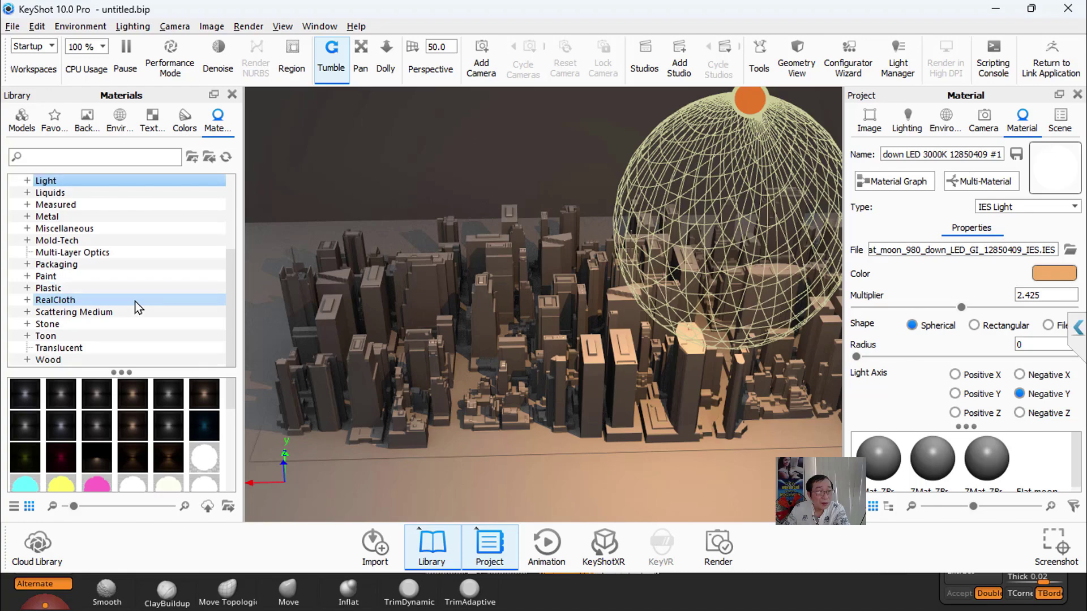
left_click(119, 323)
left_click_drag(118, 368, 121, 289)
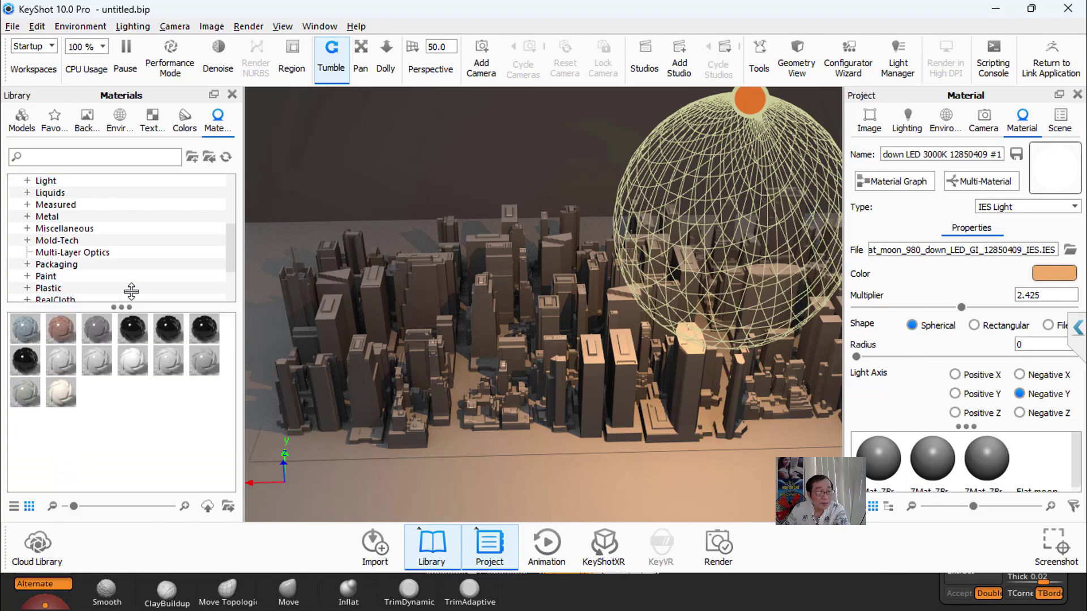
mouse_move(61, 317)
left_mouse_down()
mouse_move(329, 368)
mouse_move(338, 397)
left_mouse_up()
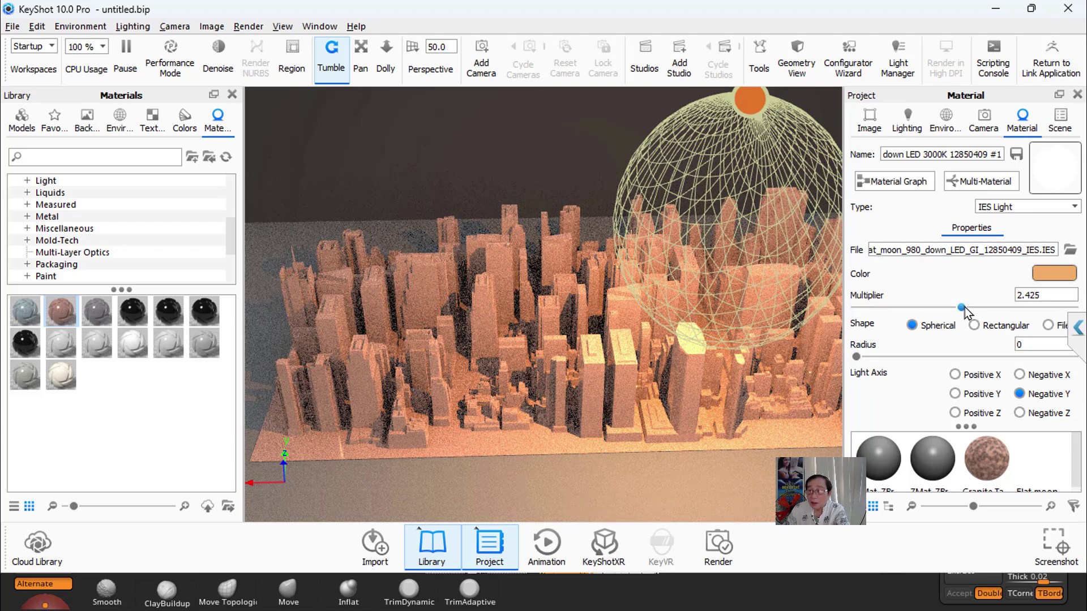
Step: Lower the sphere light's Multiplier from 2.425 to 0.275
left_click_drag(962, 307, 868, 307)
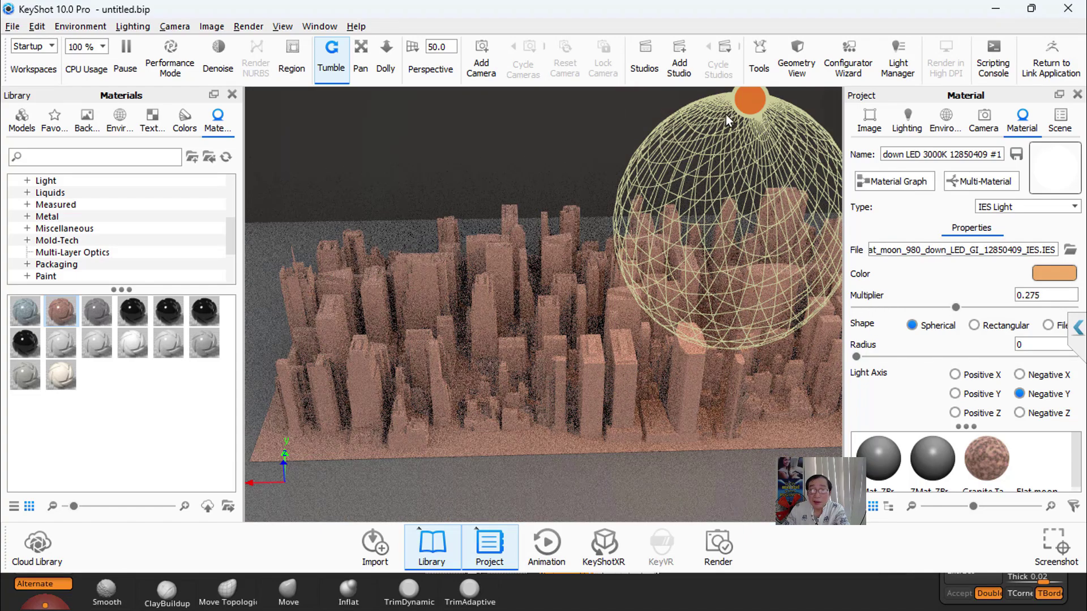
left_click(1058, 121)
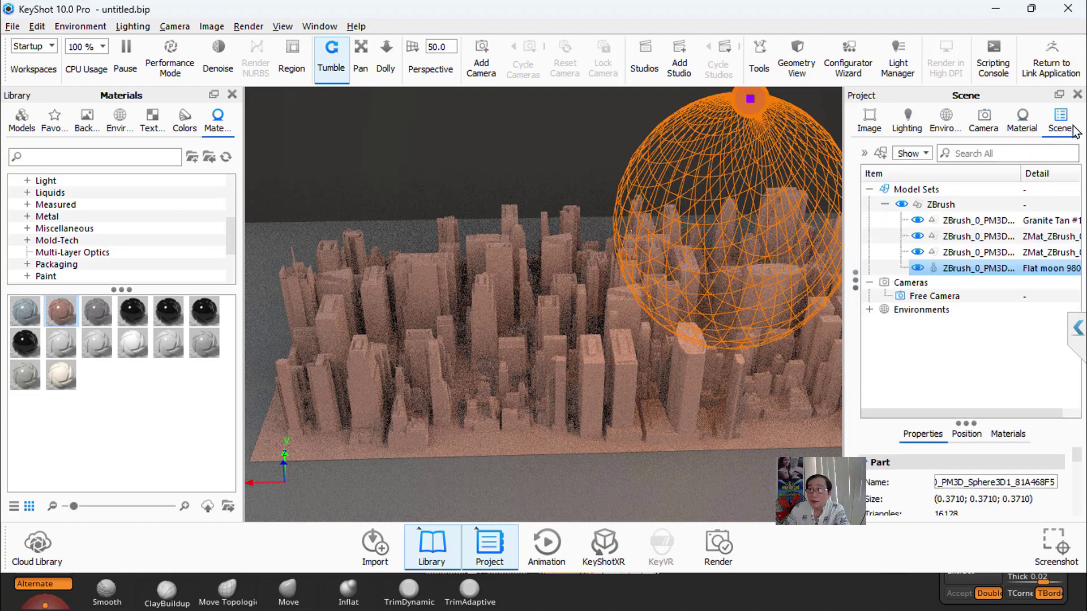
Step: Hide the Flat moon sphere light in the Scene tree, leaving only the city visible
left_click(919, 261, "ctrl")
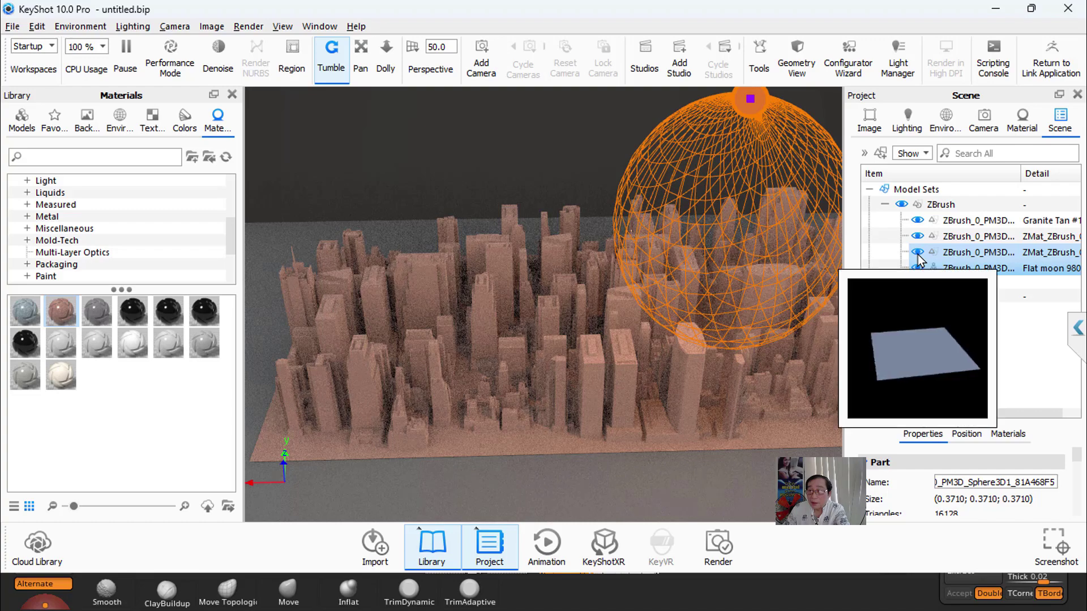
left_click(919, 224)
mouse_move(977, 221)
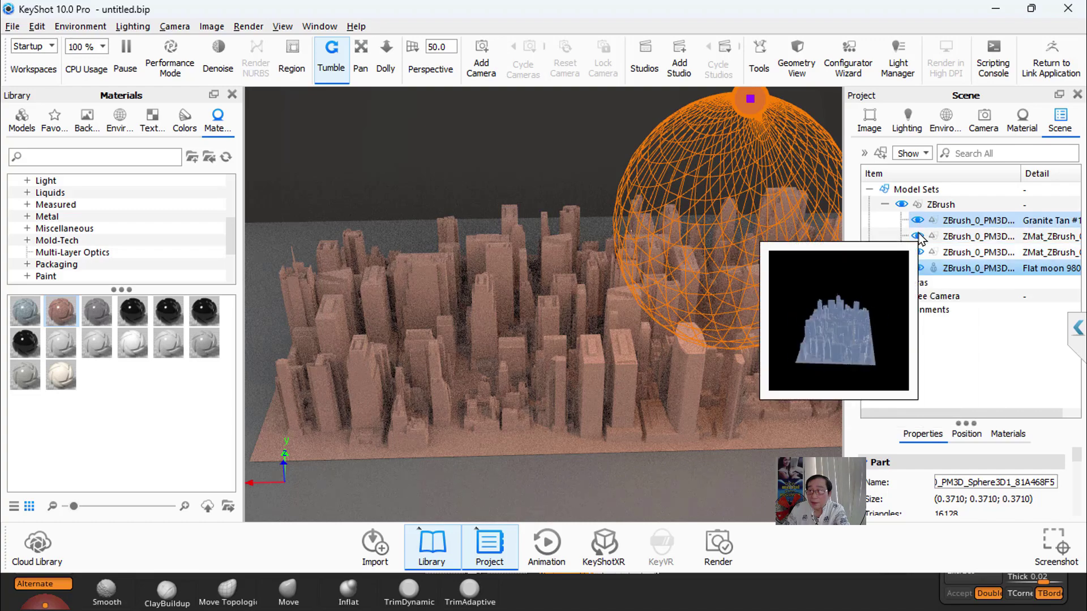
left_click(918, 268)
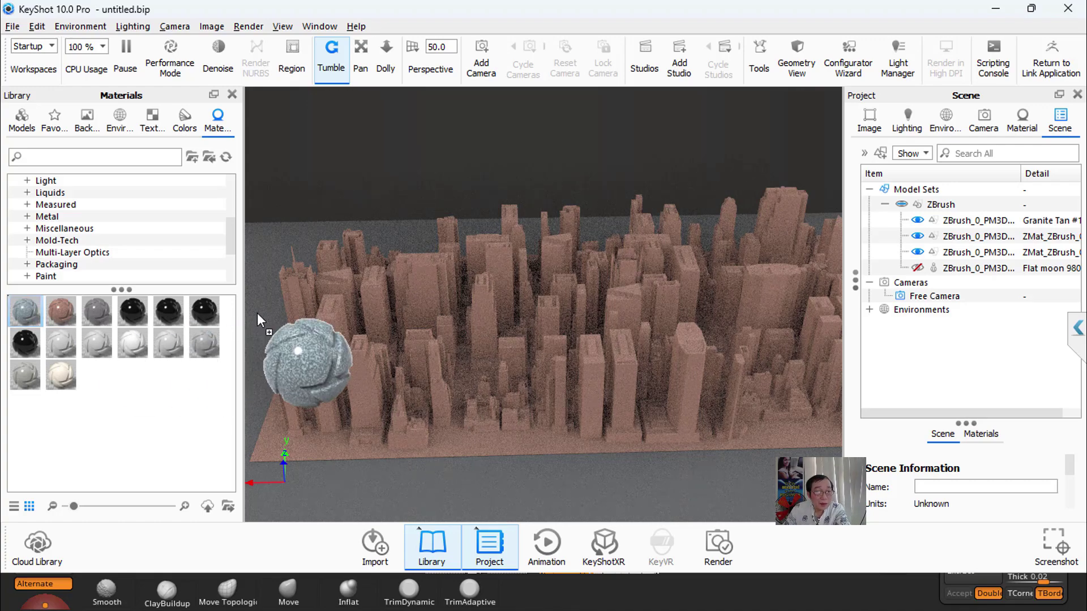
Step: Apply a granite stone material to the ground and lower the camera to a front-on view
left_click_drag(32, 320, 268, 375)
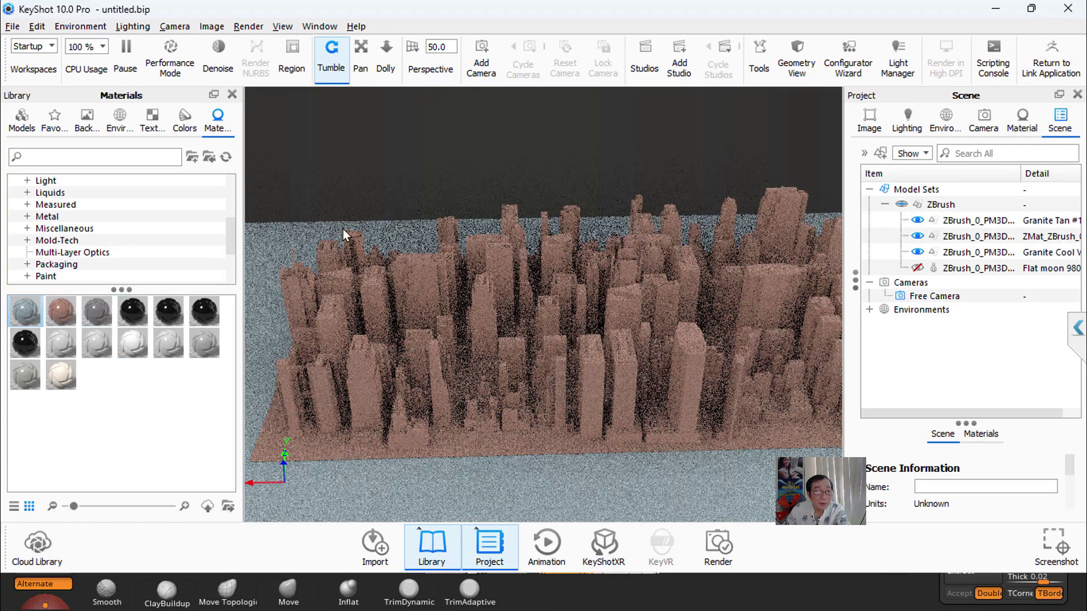
left_click_drag(500, 180, 504, 152)
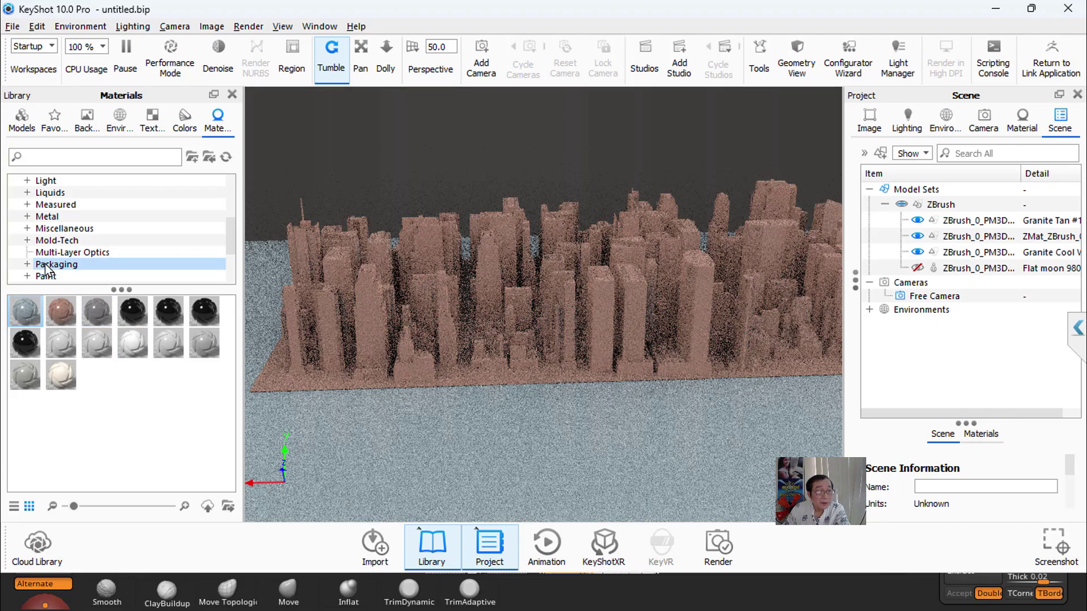
left_click_drag(109, 290, 103, 410)
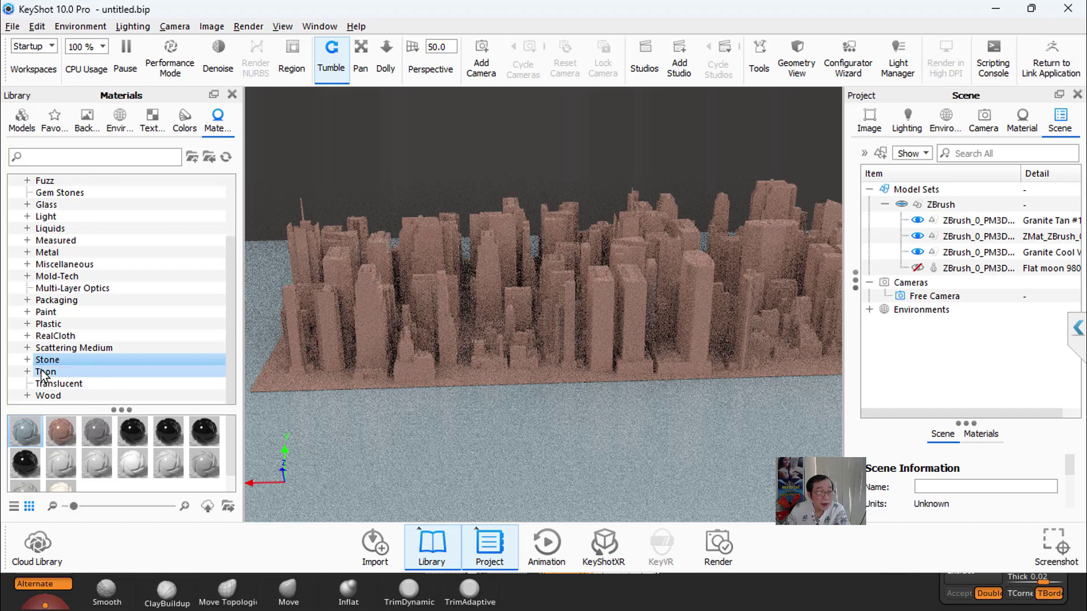
Step: Give the backdrop part an Anodized Aluminum metal material
left_click(49, 253)
mouse_move(114, 407)
left_mouse_down()
mouse_move(133, 267)
mouse_move(121, 223)
left_mouse_up()
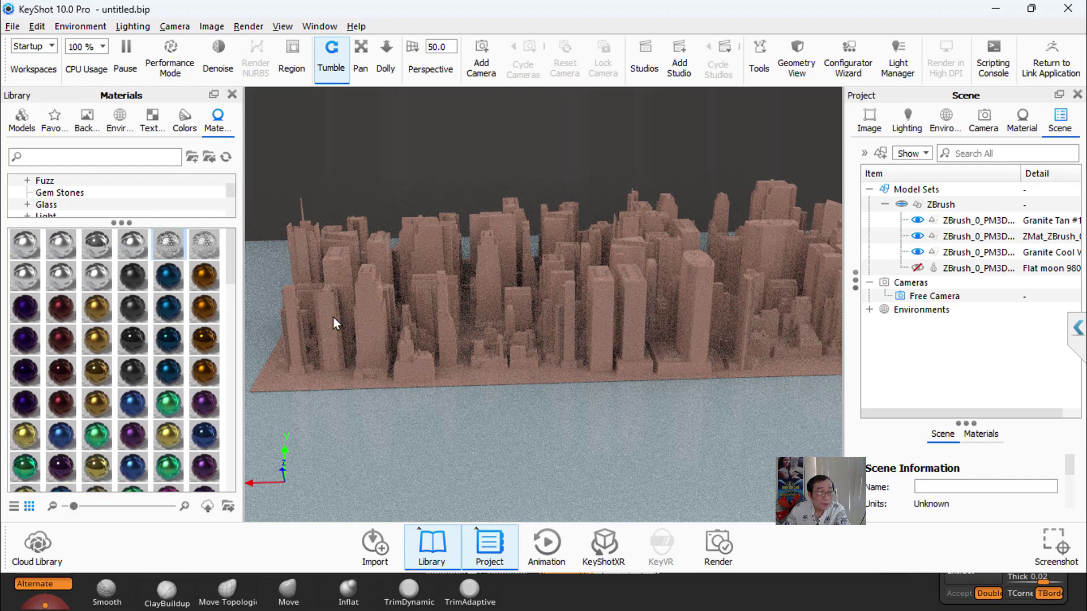
scroll(148, 419, "down", 3)
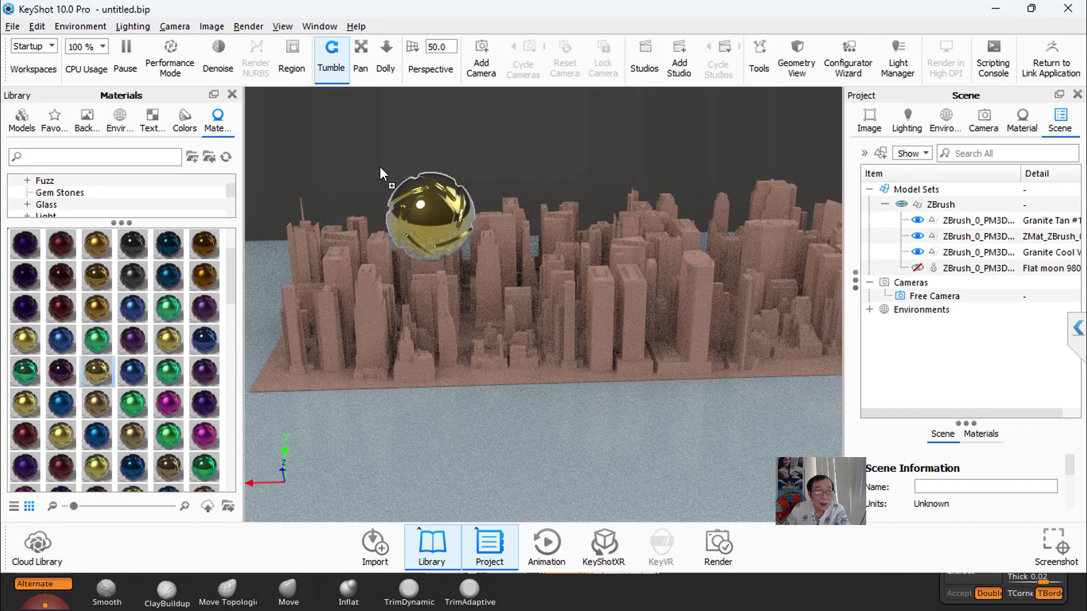
left_click_drag(97, 372, 381, 166)
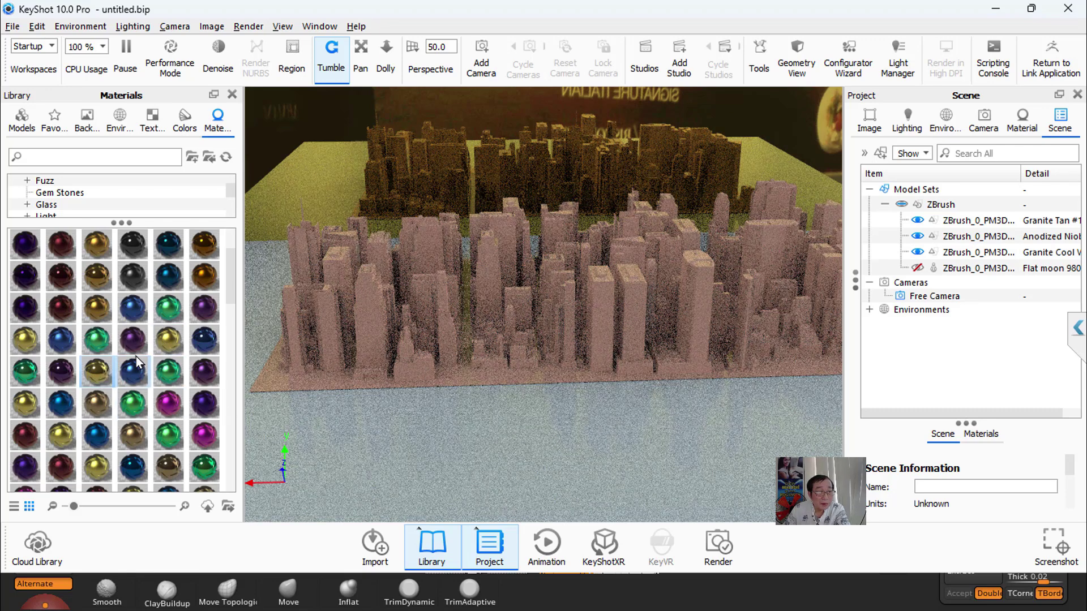
left_click_drag(205, 276, 375, 192)
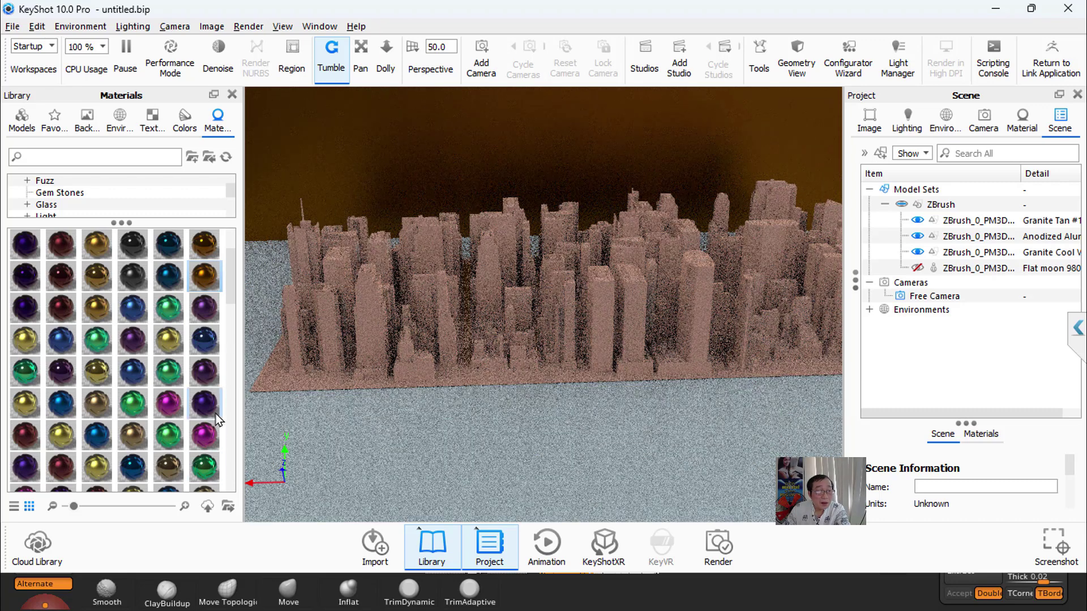
Step: Apply a Painted Chipped metal finish to the ground
scroll(138, 427, "down", 5)
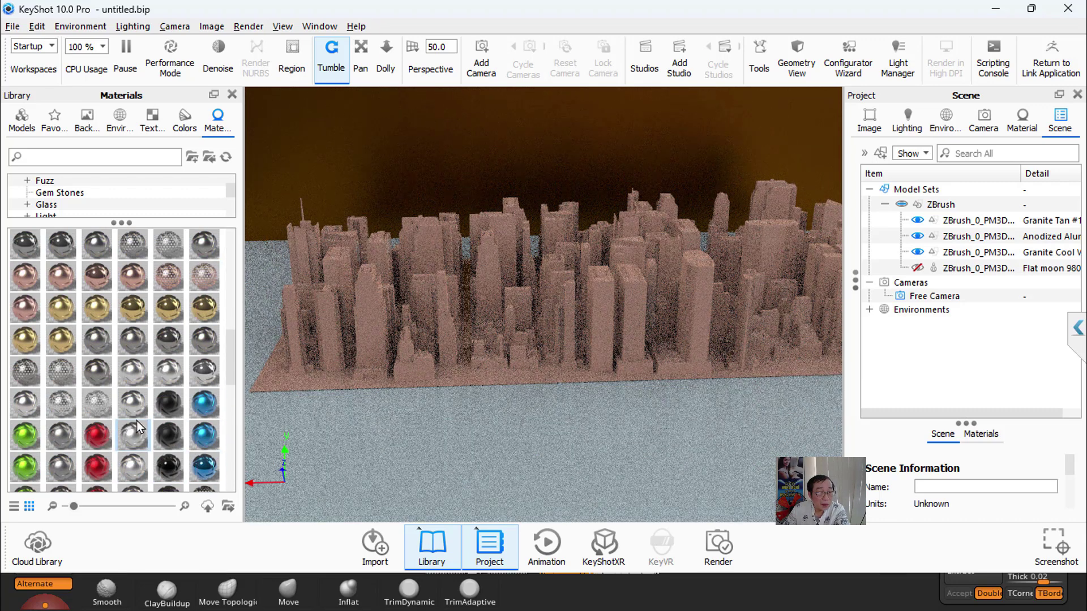
scroll(138, 428, "down", 3)
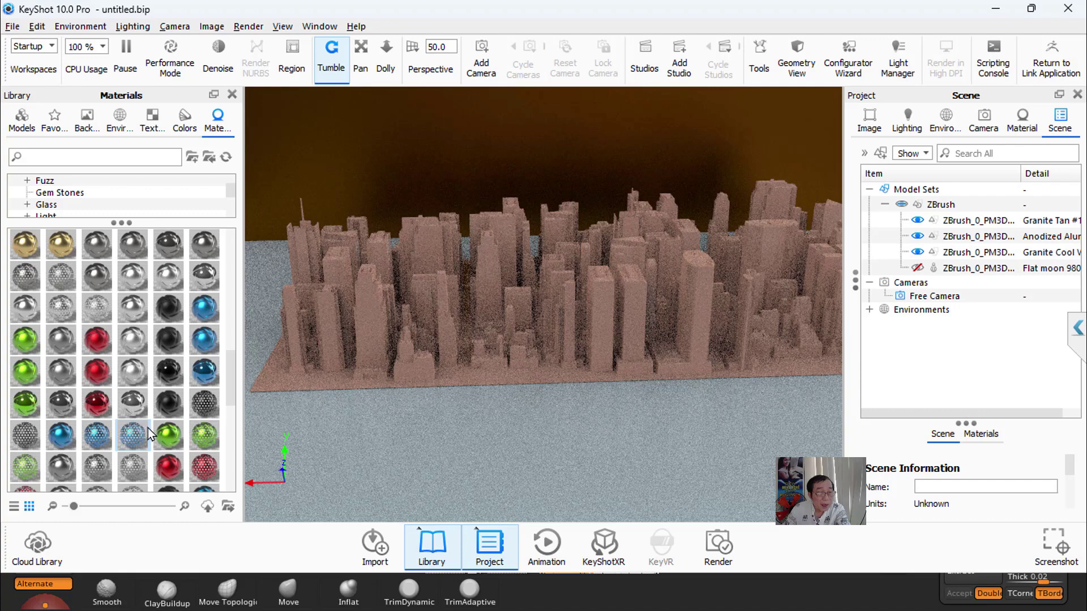
left_click_drag(204, 403, 334, 473)
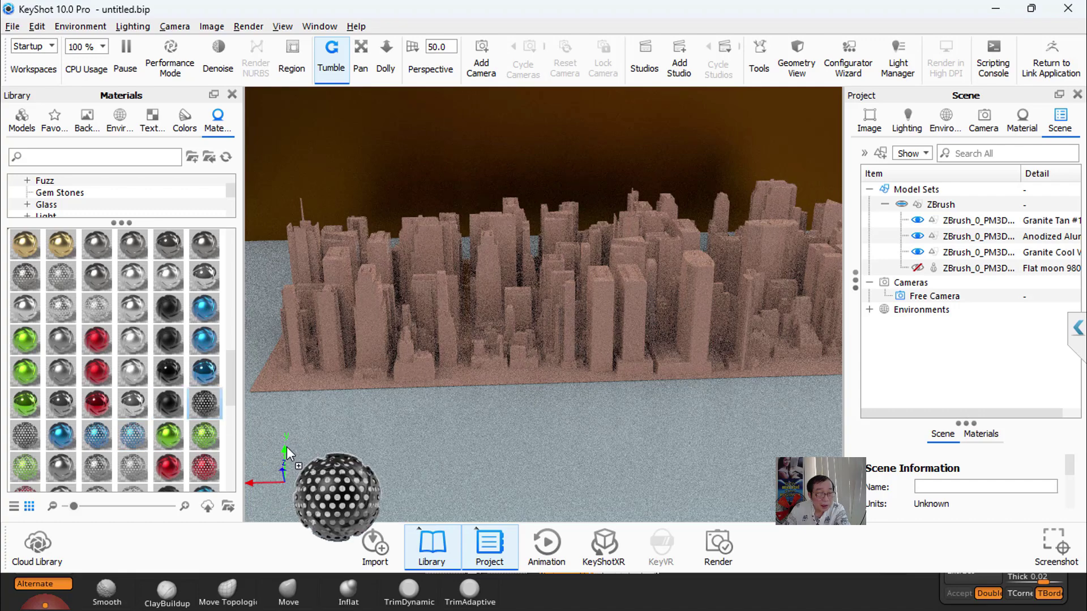
scroll(127, 453, "down", 5)
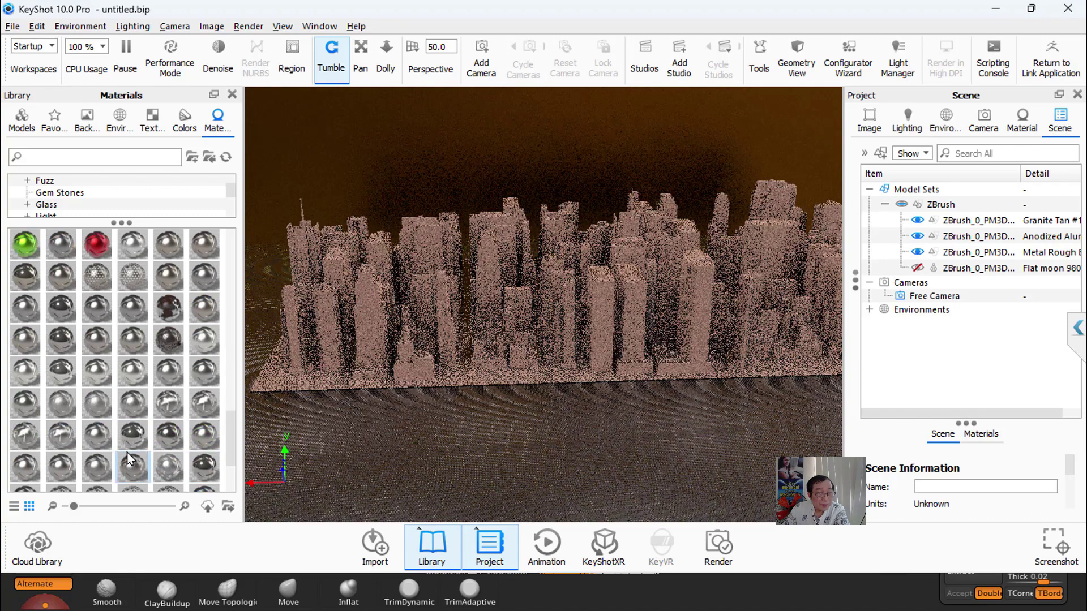
scroll(196, 457, "down", 4)
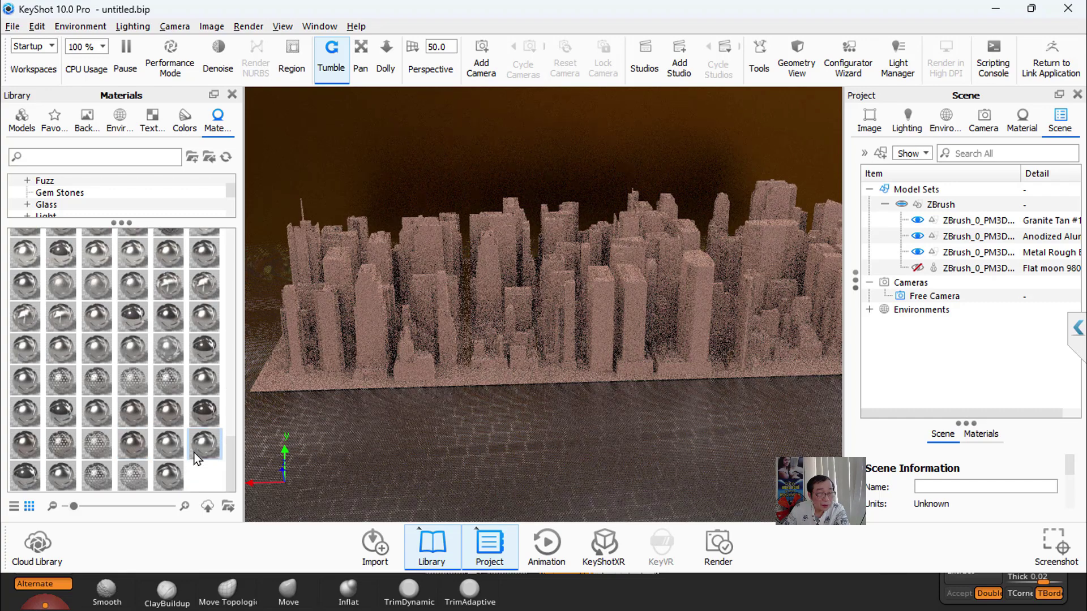
scroll(159, 453, "up", 3)
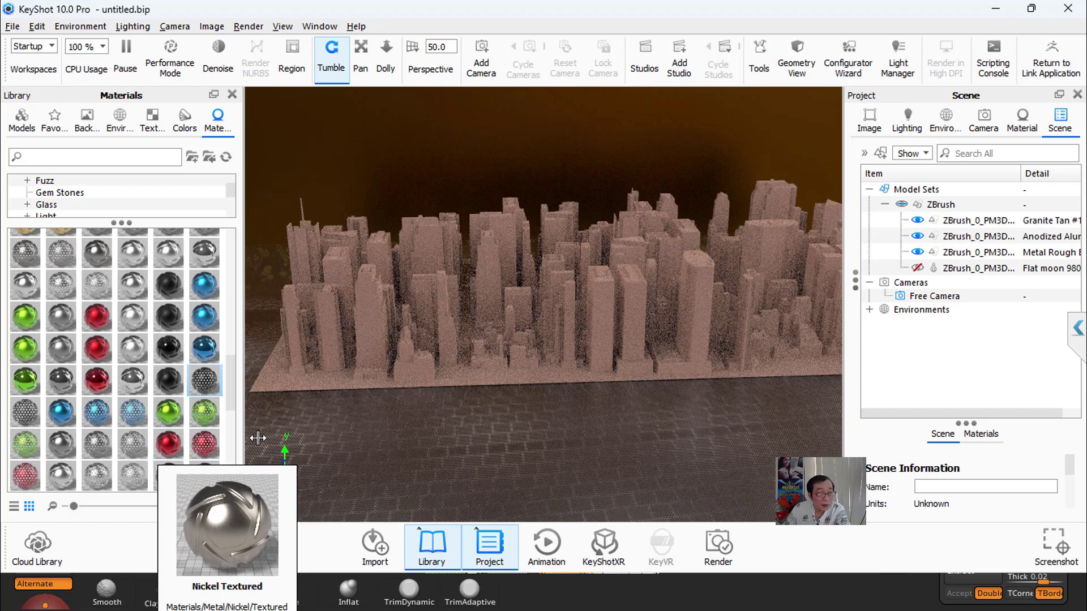
scroll(175, 439, "down", 3)
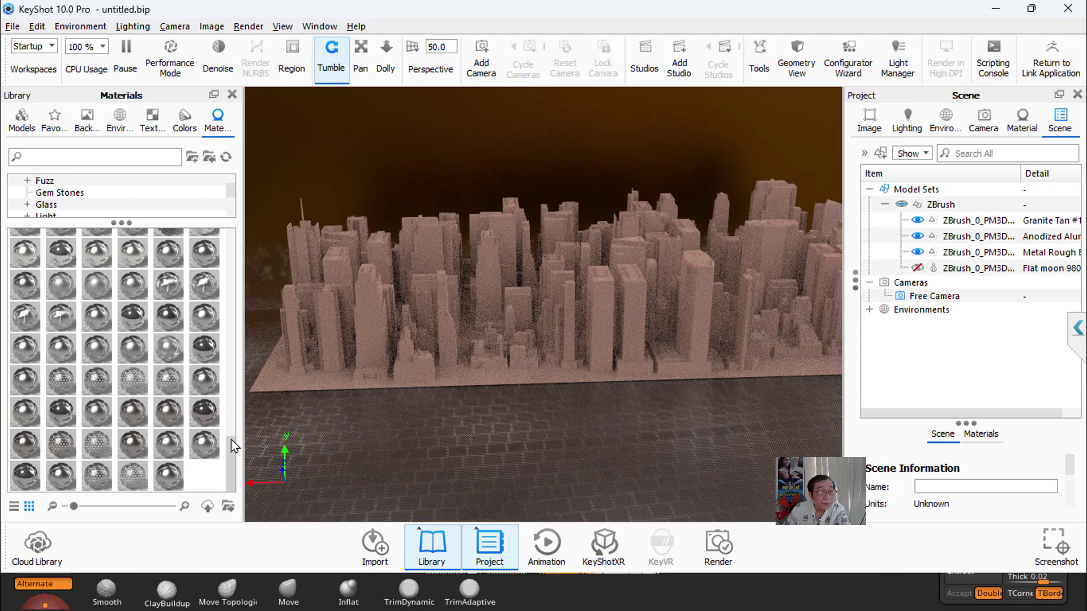
mouse_move(232, 447)
left_mouse_down()
mouse_move(230, 400)
mouse_move(342, 447)
left_mouse_up()
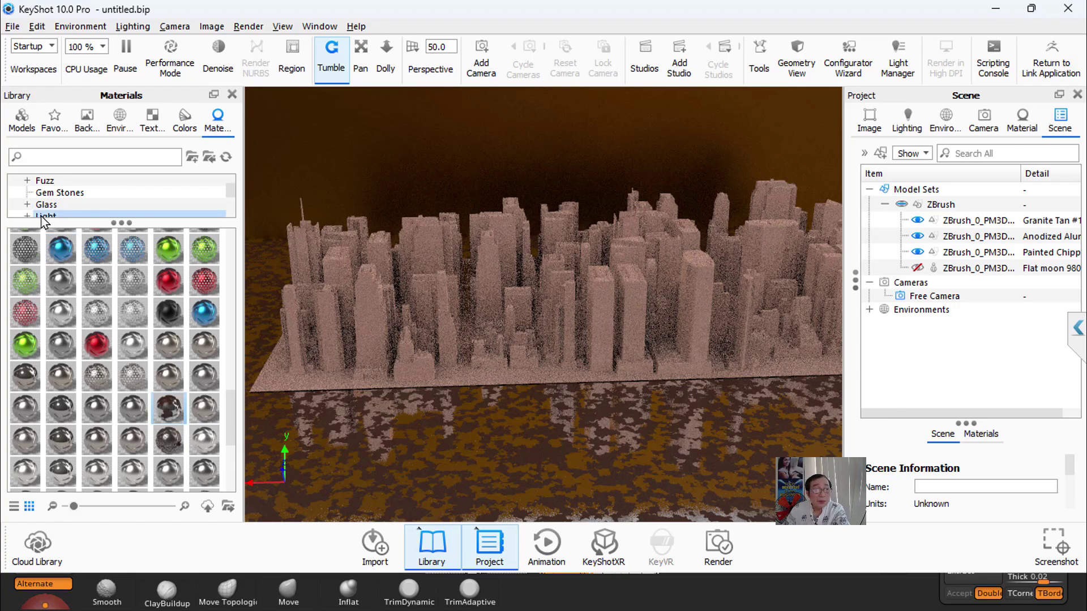
Step: Try cloudy orange and tomato liquids on the backdrop, settling on Liquid Beer
left_click_drag(121, 223, 121, 345)
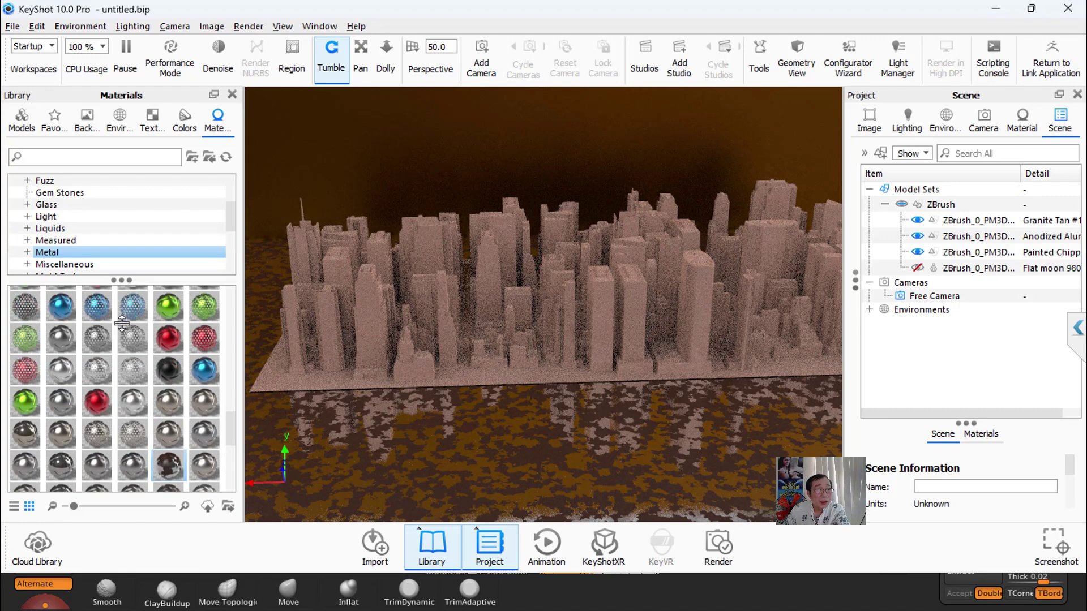
left_click(60, 231)
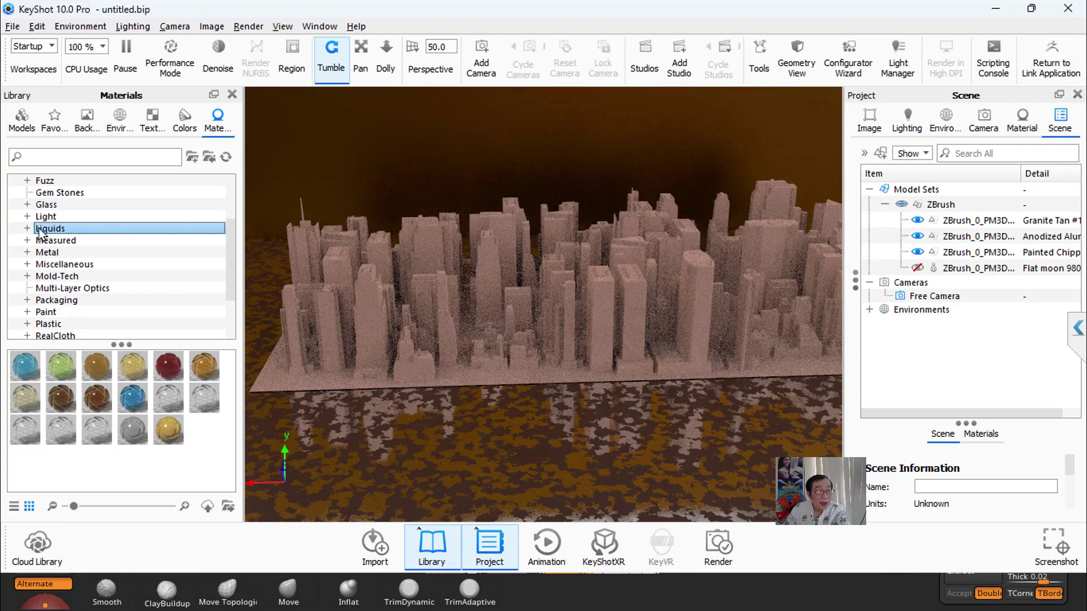
left_click_drag(129, 367, 348, 199)
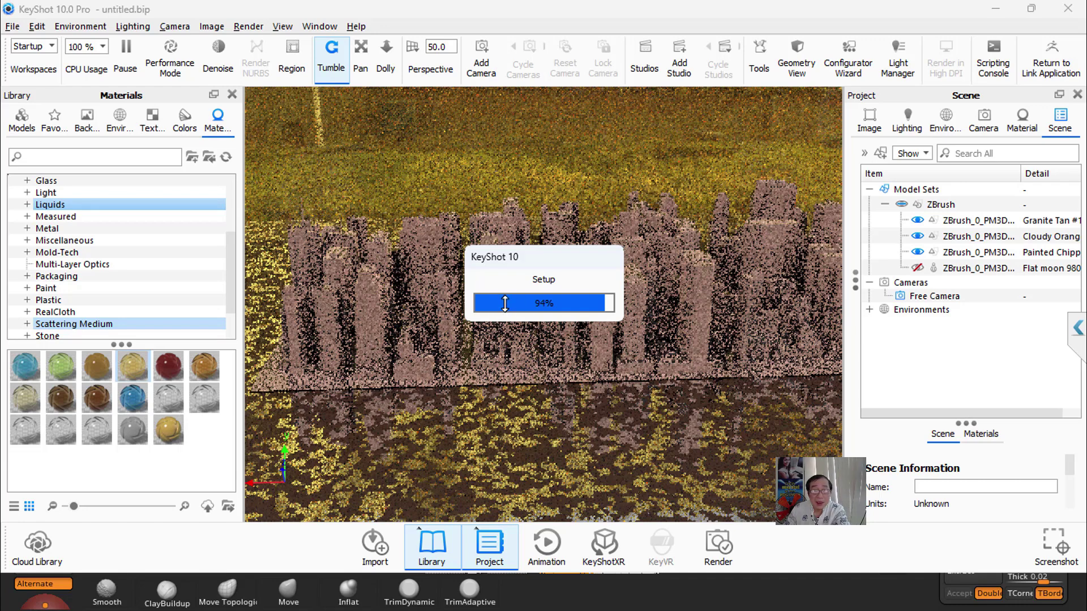
left_click_drag(168, 367, 391, 169)
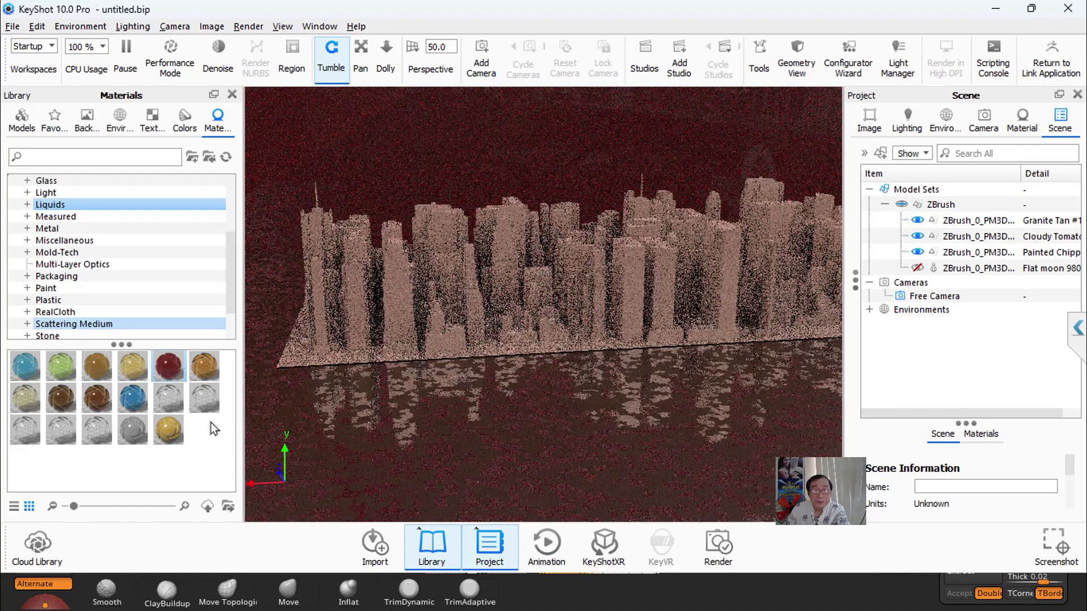
left_click_drag(204, 366, 313, 165)
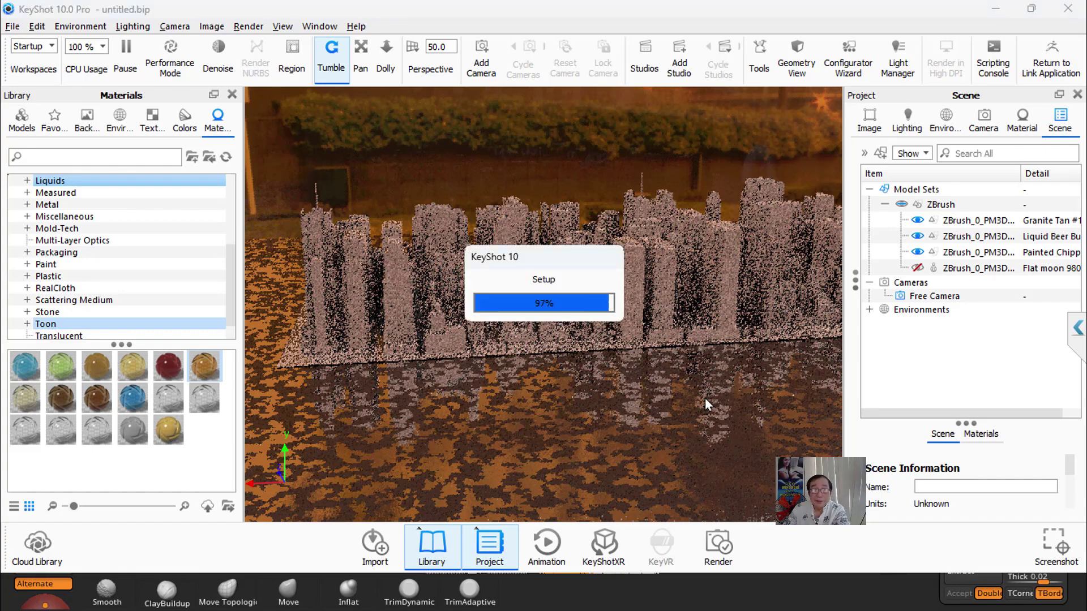
Step: Zoom the camera in close to the city and make the Flat moon sphere light visible again
scroll(704, 395, "up", 2)
scroll(705, 393, "up", 2)
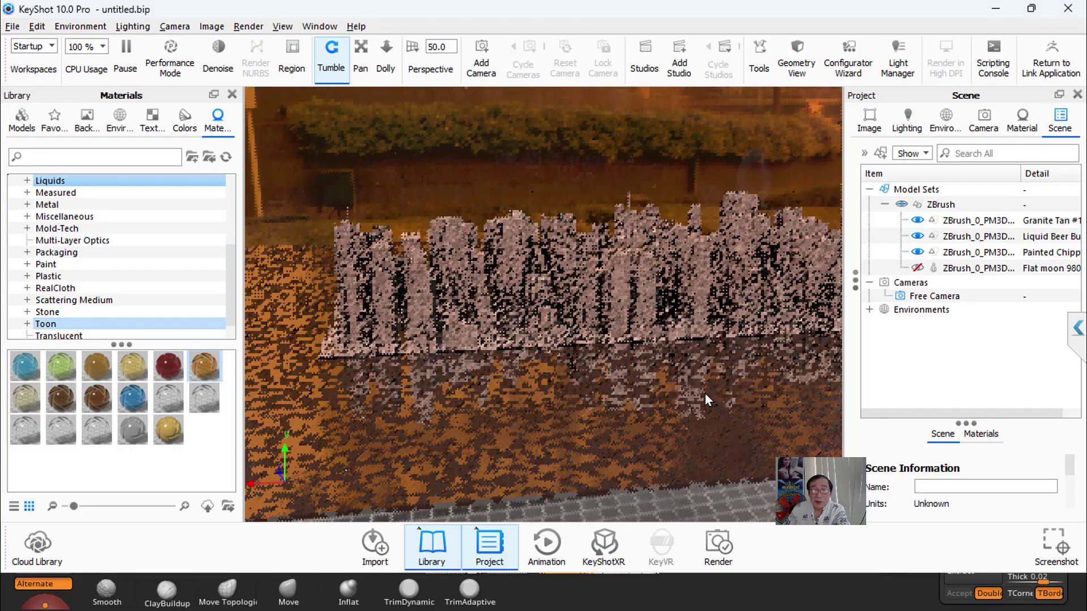
scroll(705, 393, "down", 2)
scroll(710, 395, "up", 3)
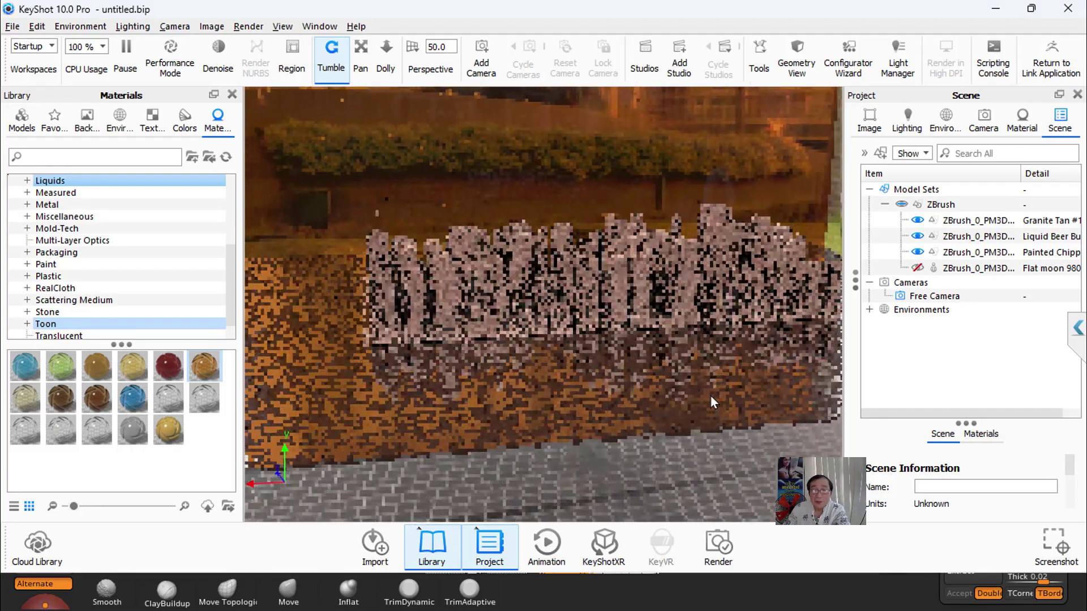
left_click_drag(702, 392, 686, 457)
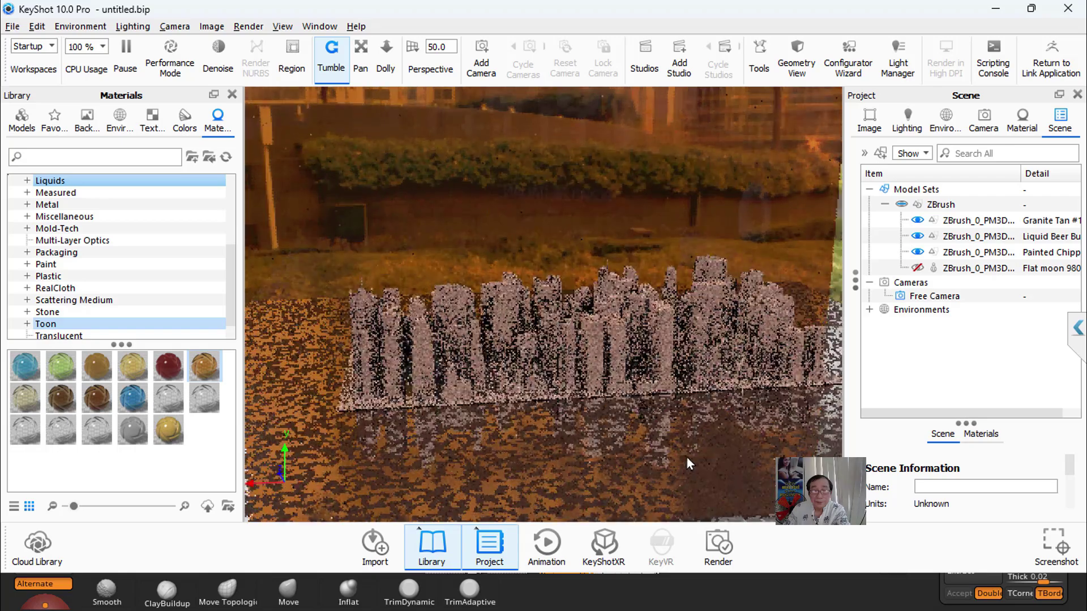
scroll(688, 457, "up", 2)
scroll(688, 457, "up", 2)
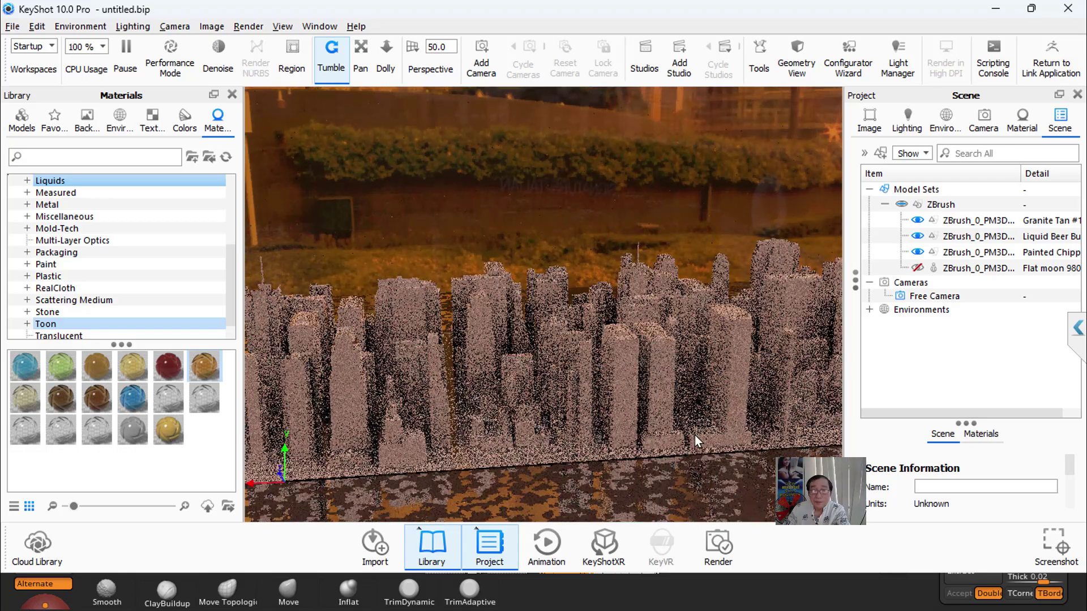
scroll(701, 439, "up", 3)
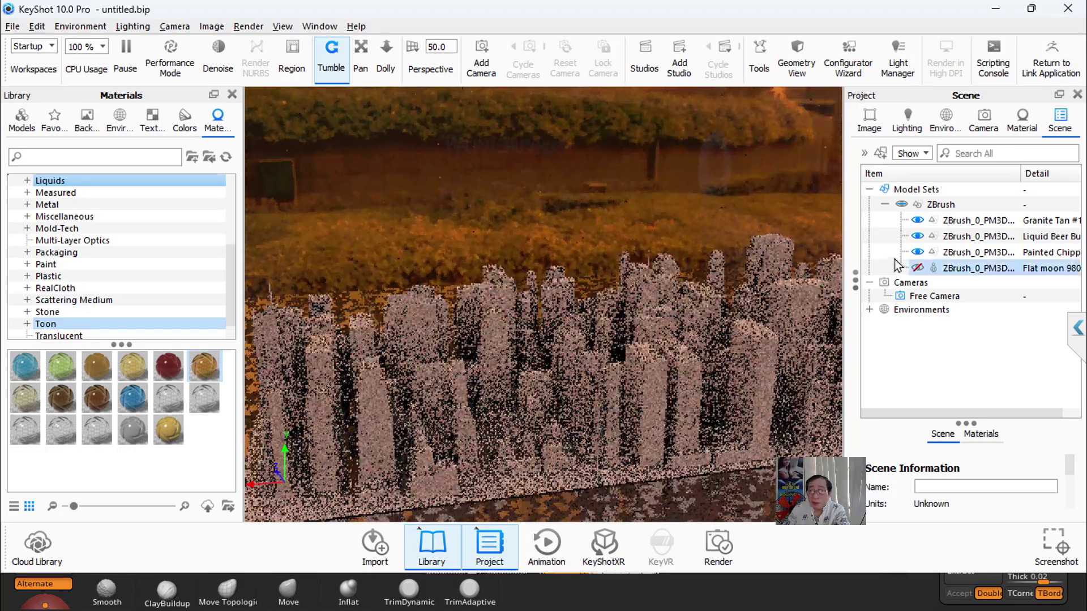
left_click(917, 268)
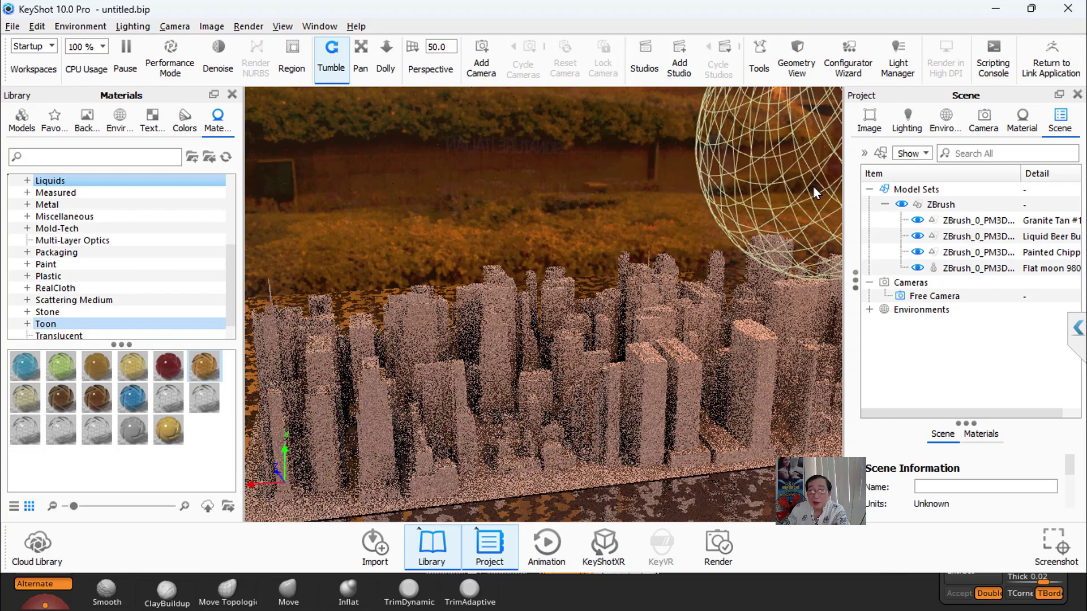
scroll(813, 186, "down", 2)
scroll(813, 187, "down", 2)
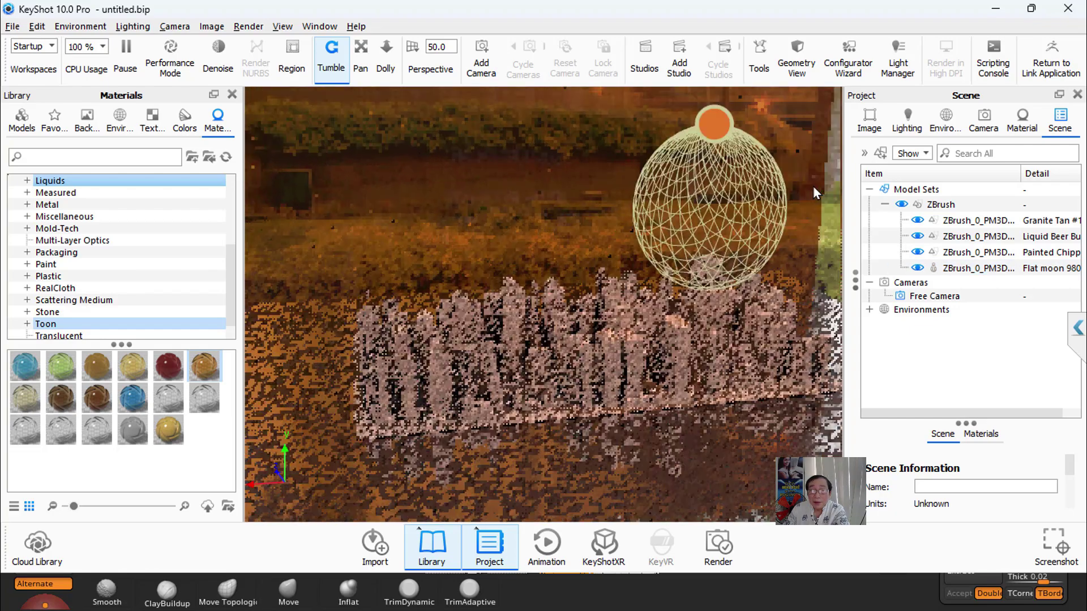
scroll(643, 327, "up", 2)
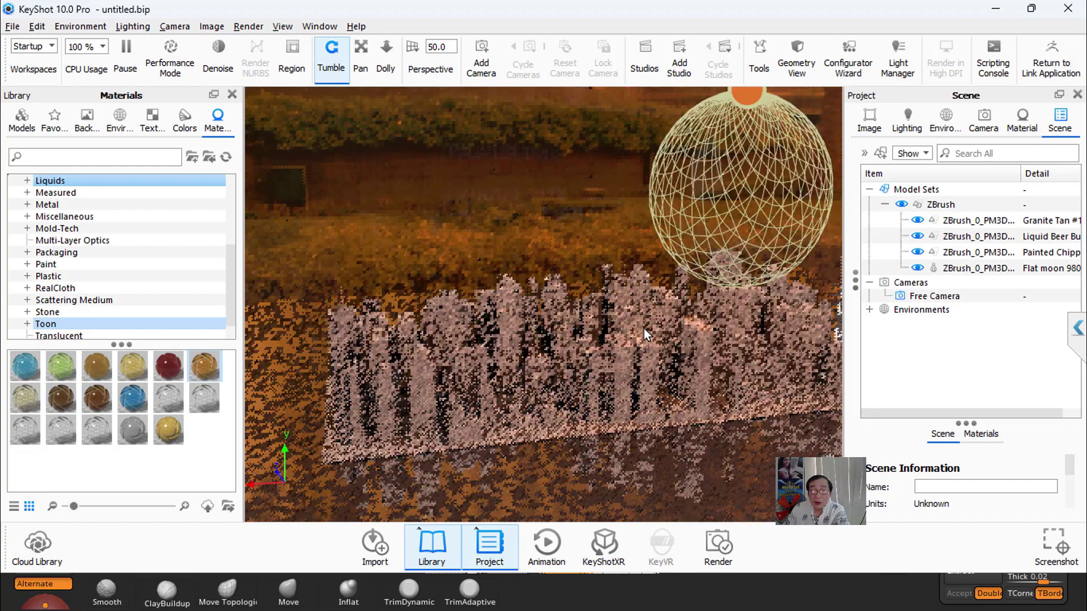
Step: Set the Burj Khalifa environment to 160° rotation, size 5.281 and height -0.016
left_click(946, 122)
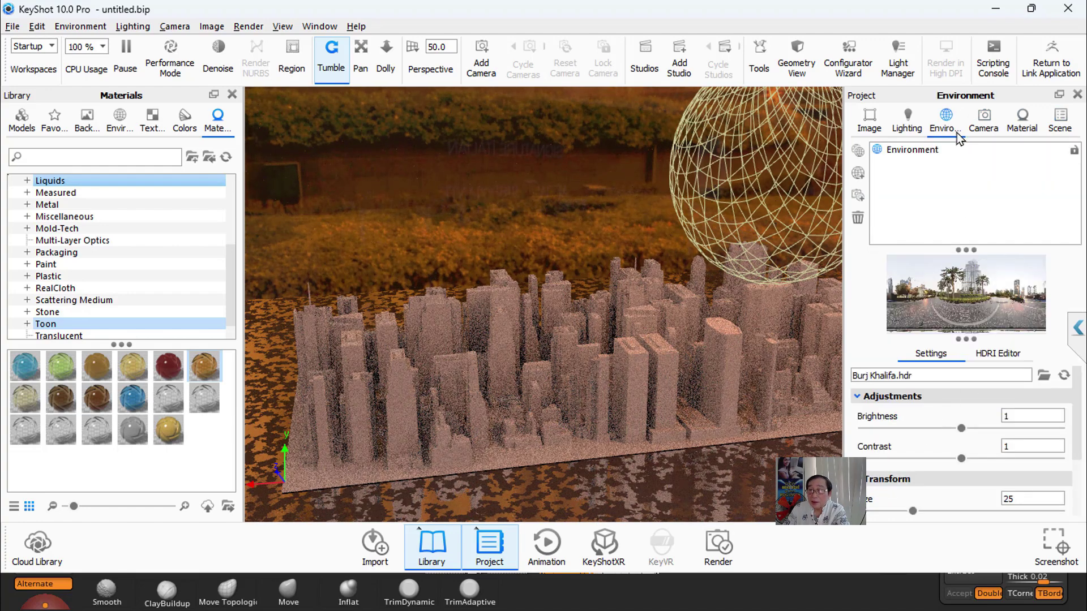
scroll(934, 442, "down", 3)
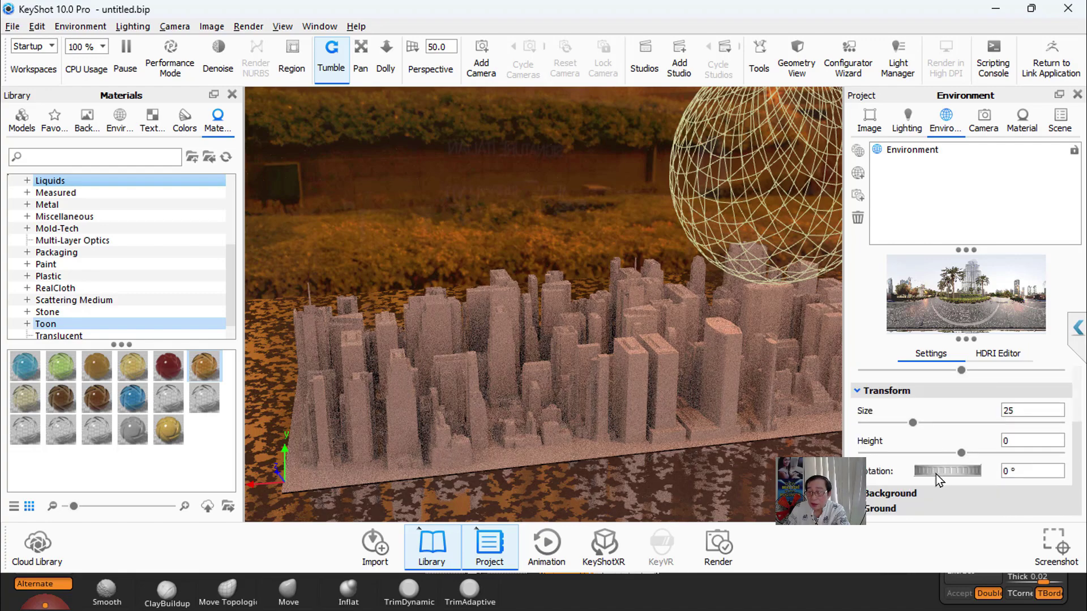
left_click_drag(935, 475, 568, 336)
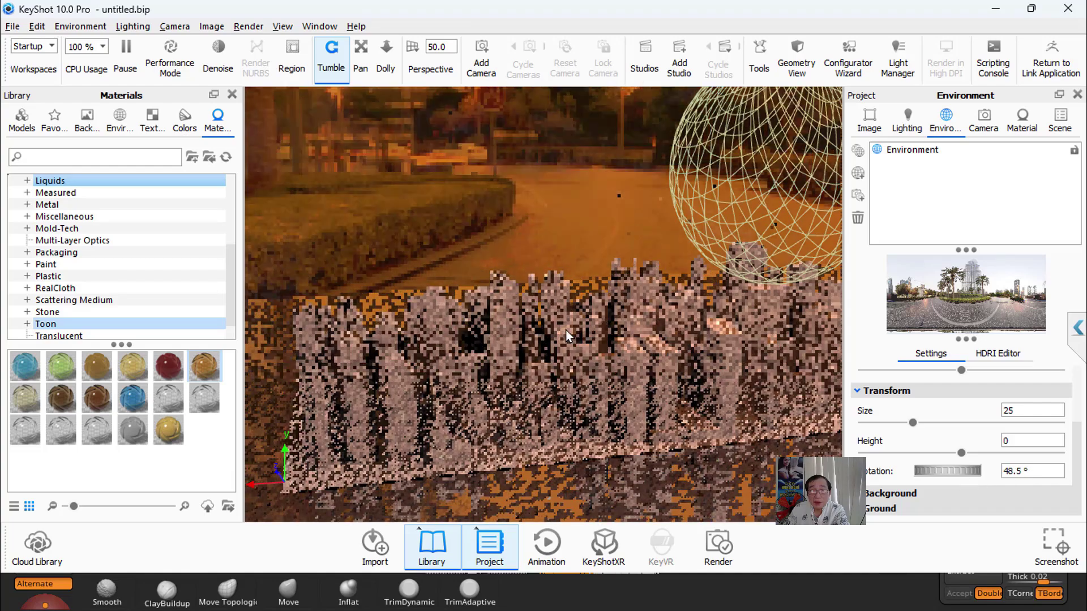
left_click_drag(925, 474, 987, 476)
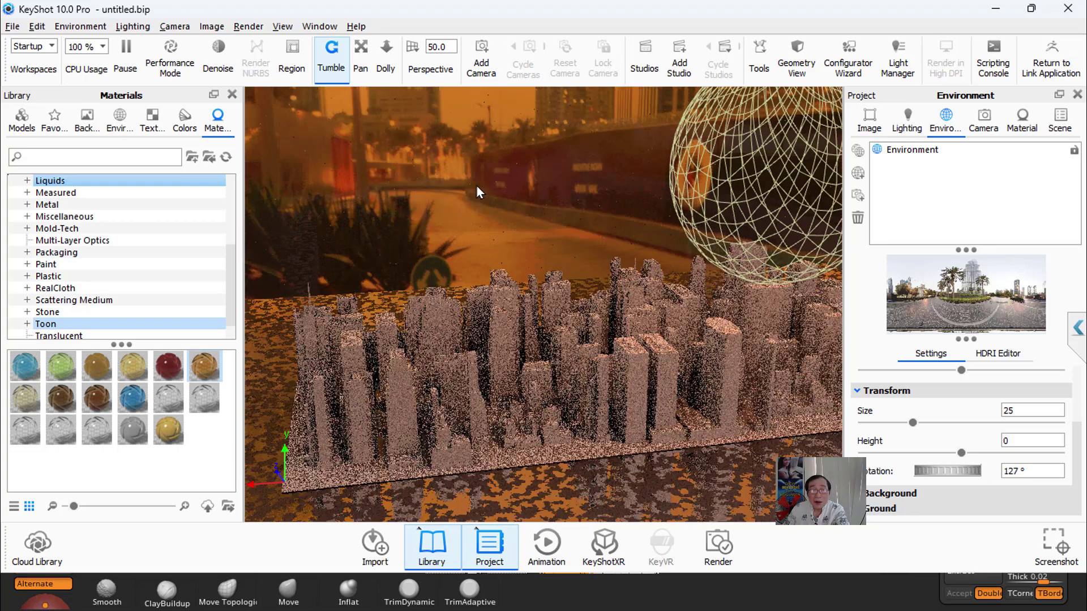
left_click_drag(910, 426, 871, 424)
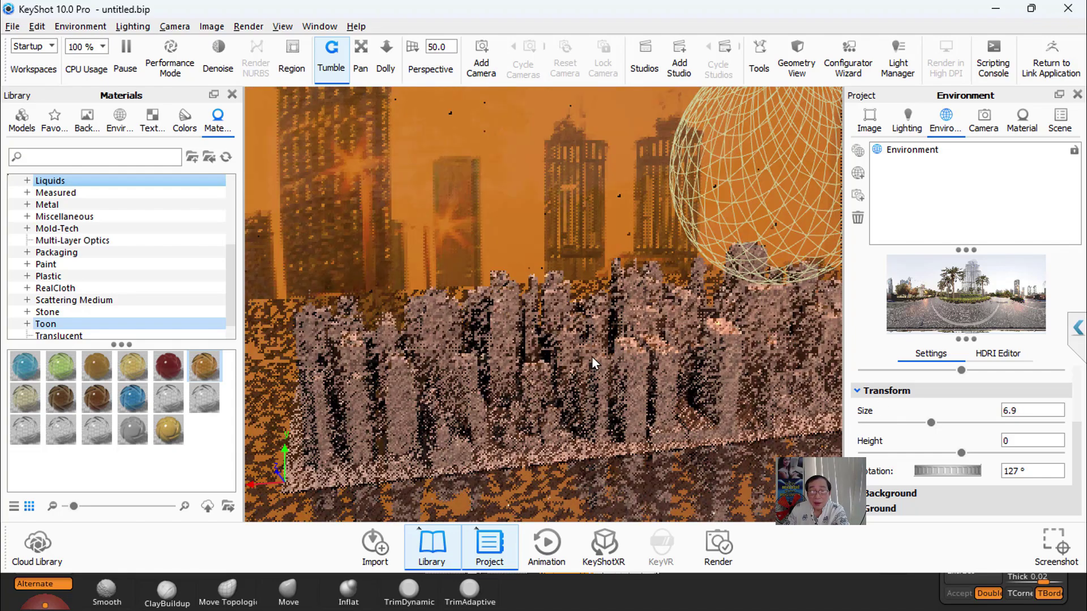
scroll(594, 358, "up", 3)
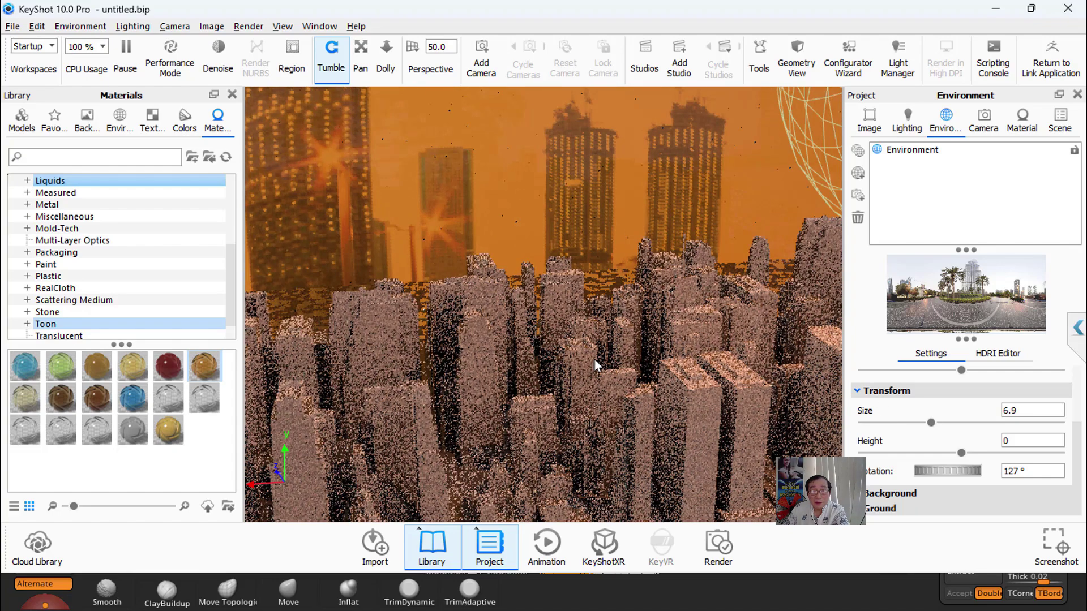
mouse_move(593, 358)
left_mouse_down()
mouse_move(633, 297)
mouse_move(664, 283)
mouse_move(684, 331)
mouse_move(678, 359)
mouse_move(734, 384)
mouse_move(695, 381)
mouse_move(716, 399)
mouse_move(729, 366)
mouse_move(752, 359)
left_mouse_up()
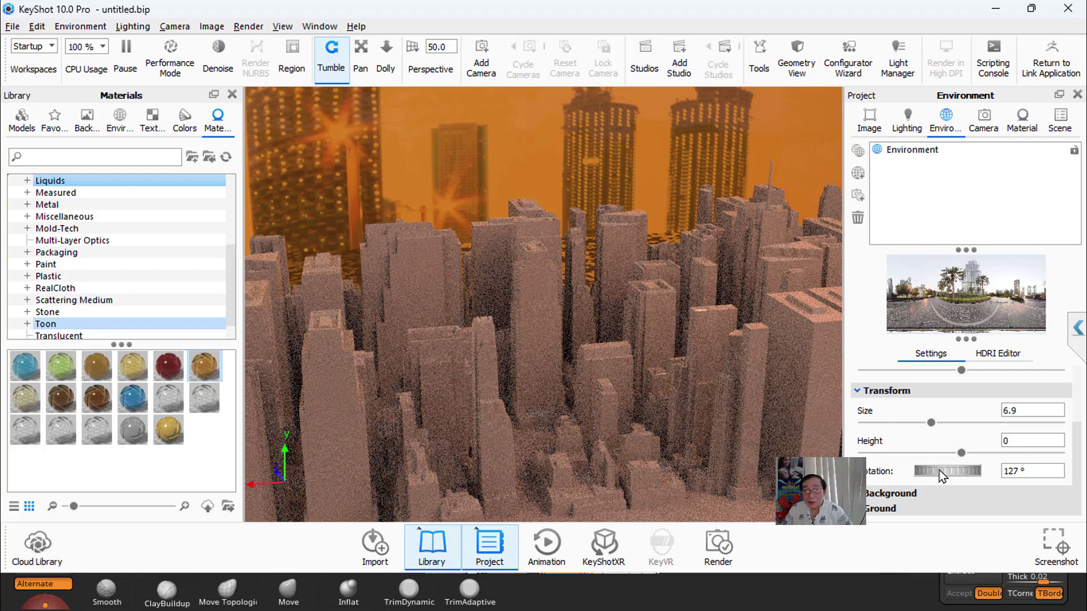
mouse_move(939, 470)
left_mouse_down()
mouse_move(954, 469)
mouse_move(924, 465)
mouse_move(987, 455)
left_mouse_up()
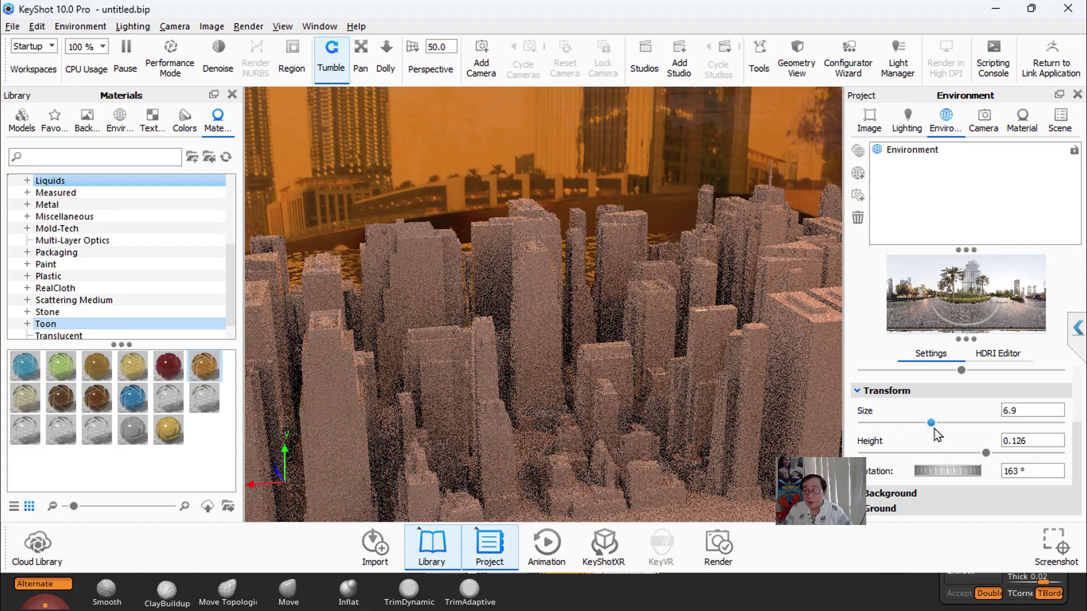
mouse_move(955, 476)
left_mouse_down()
mouse_move(958, 453)
mouse_move(918, 423)
left_mouse_up()
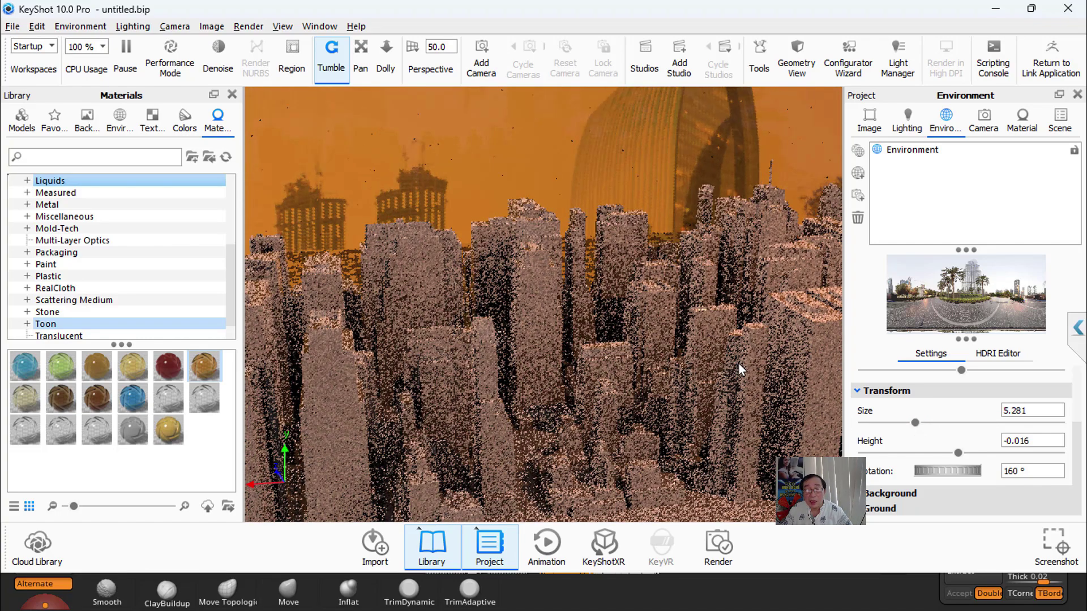
mouse_move(753, 255)
left_mouse_down()
mouse_move(742, 365)
mouse_move(679, 138)
left_mouse_up()
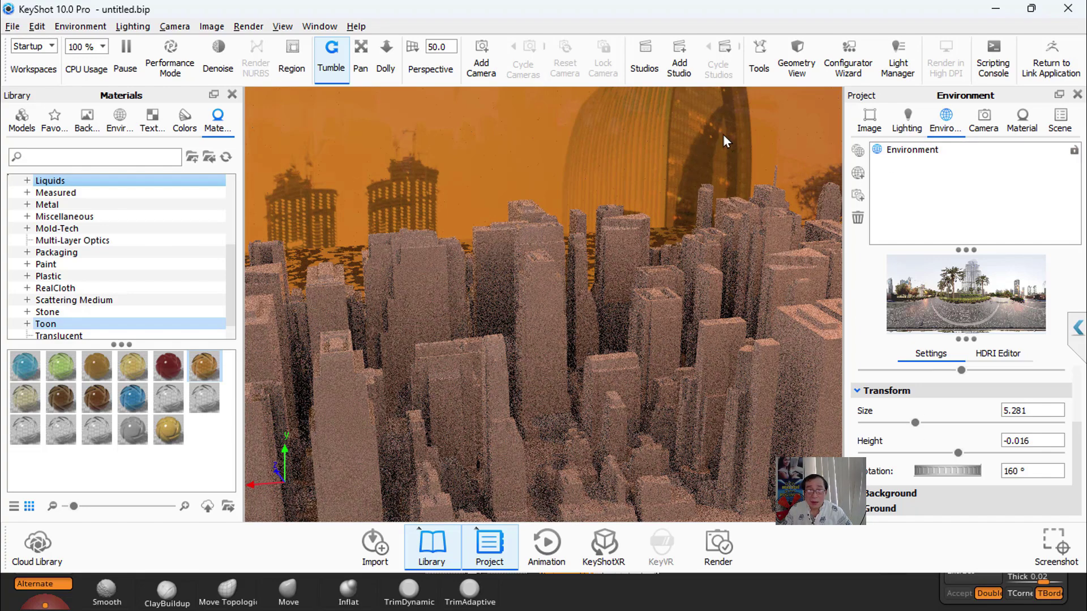
Step: In ZBrush, move the sphere light to a new spot over the city and BPR render it
left_click(496, 575)
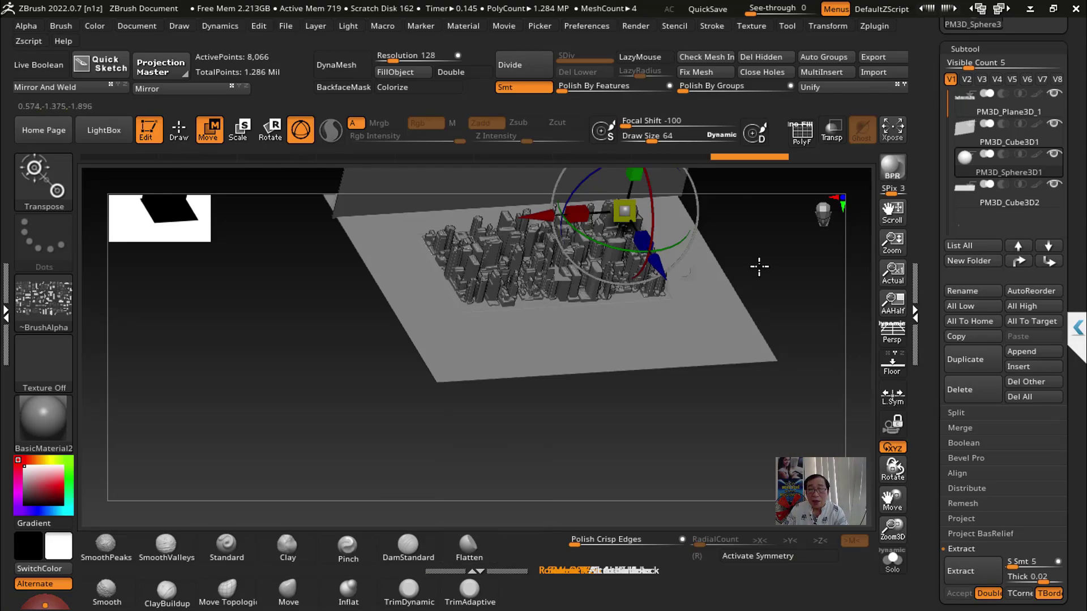
left_click_drag(694, 305, 569, 209)
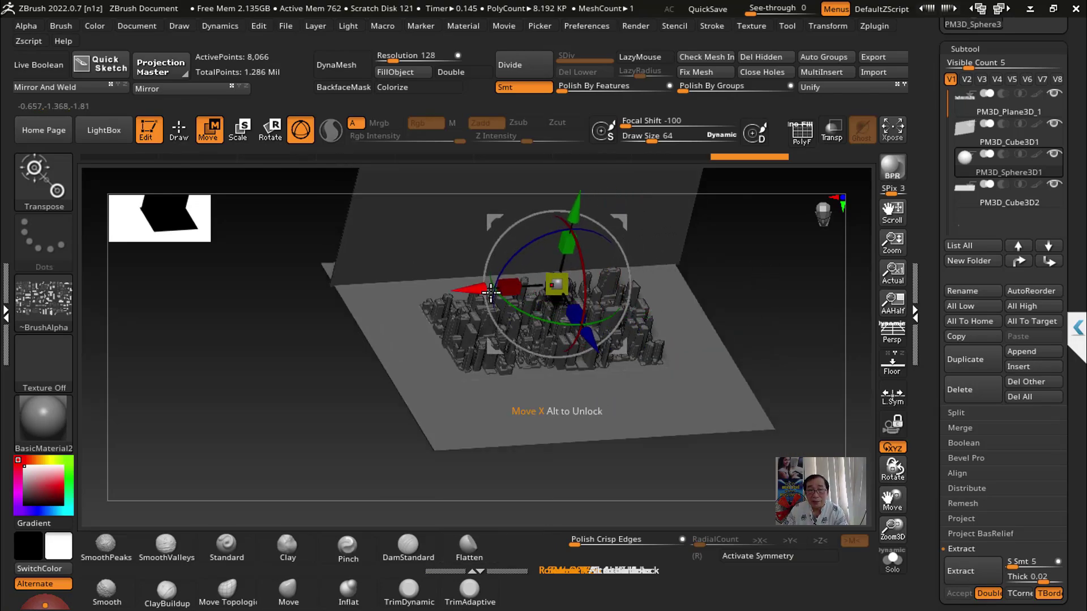
left_click_drag(733, 308, 651, 266)
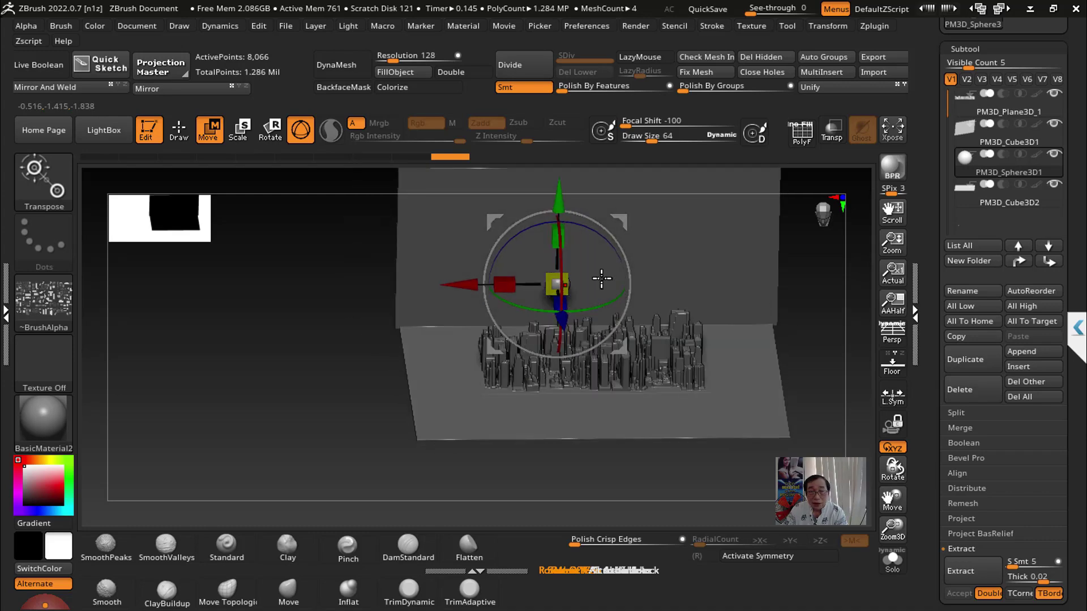
left_click_drag(459, 284, 494, 293)
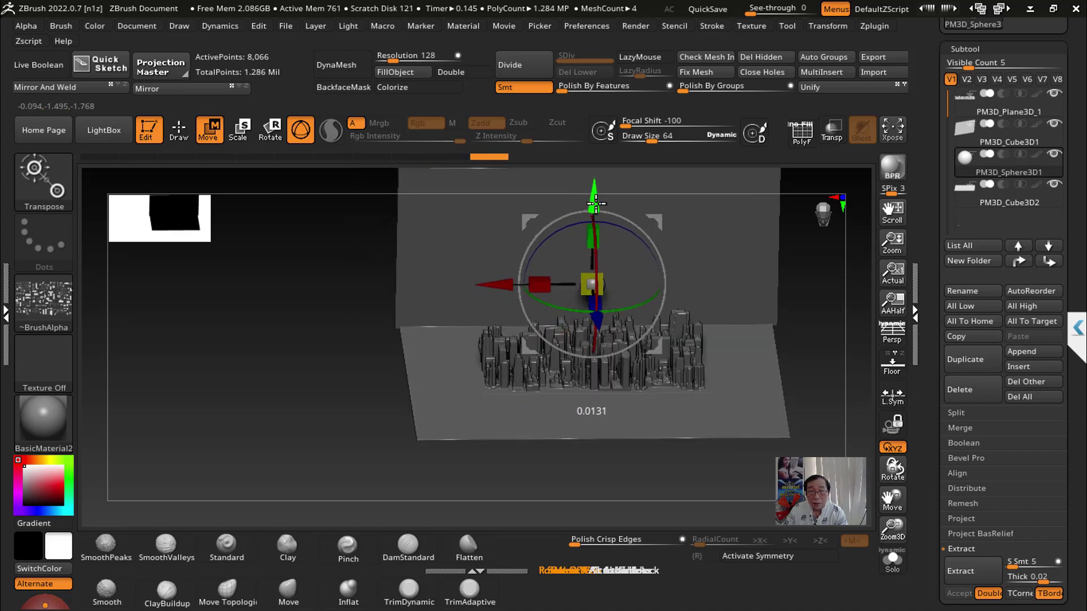
left_click(900, 171)
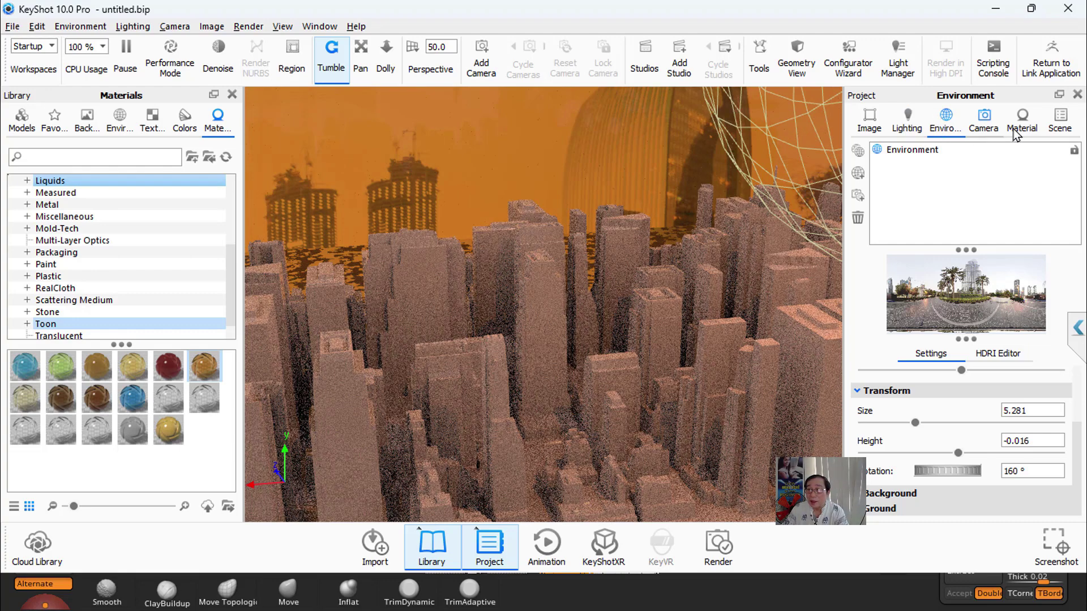
Step: Raise the Flat moon IES sphere light's multiplier to 0.424, then return to ZBrush
left_click(1060, 119)
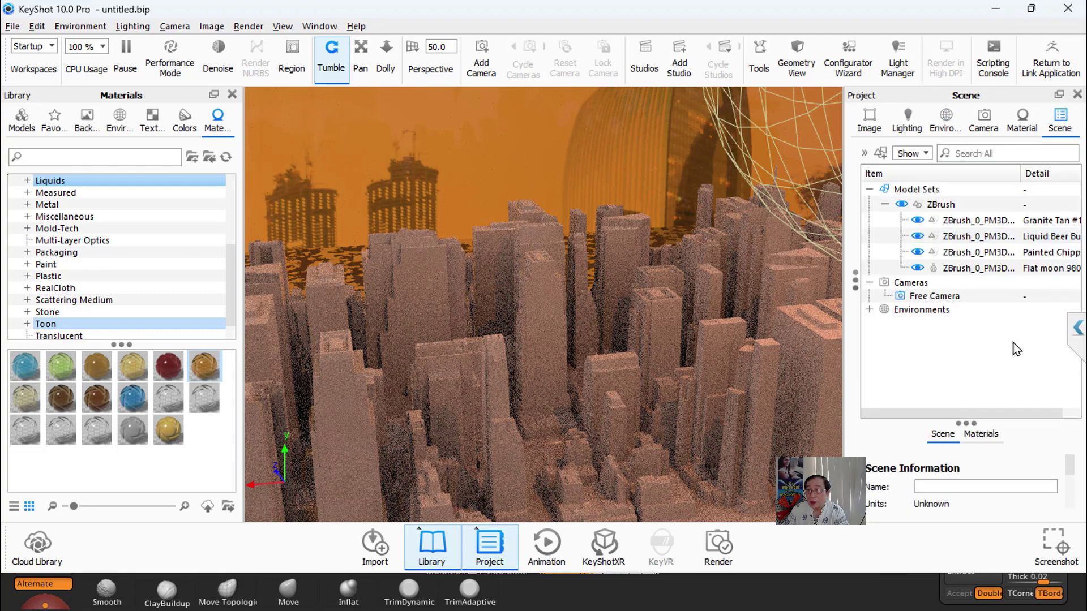
left_click(980, 270)
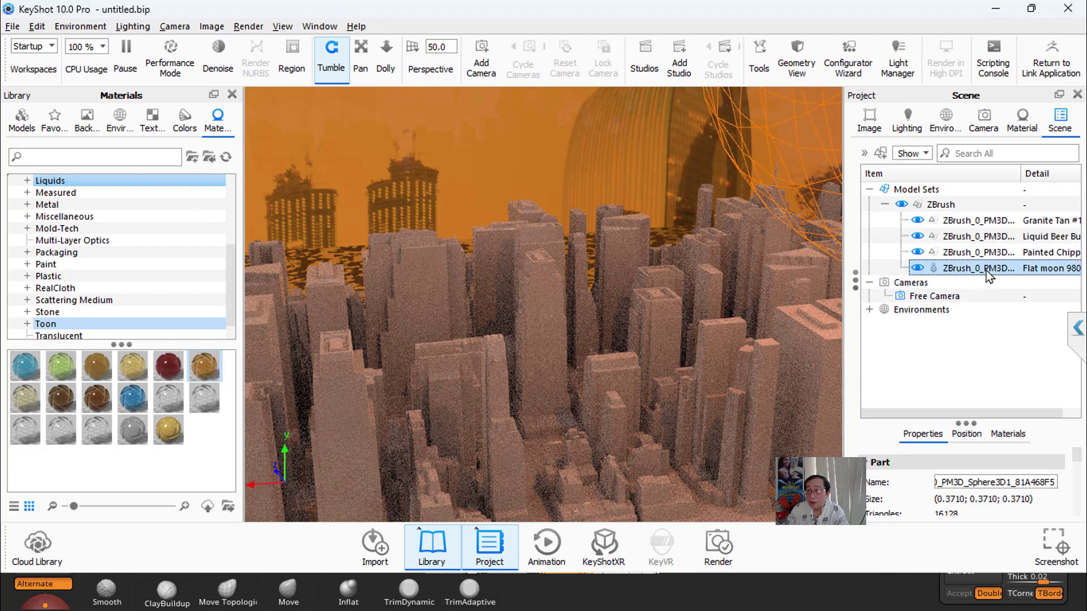
double_click(986, 270)
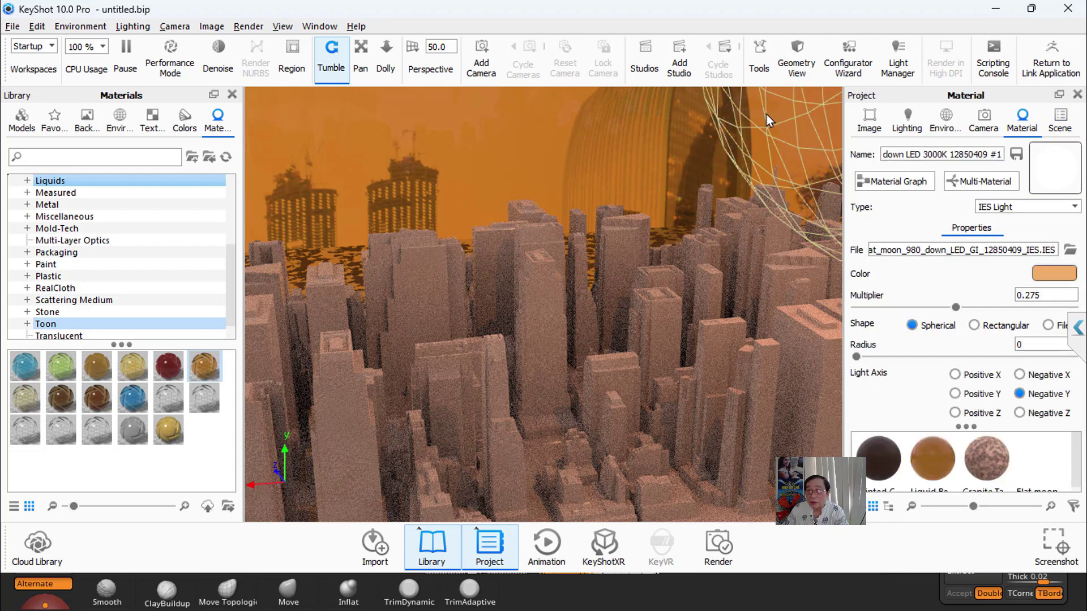
left_click_drag(960, 308, 1009, 307)
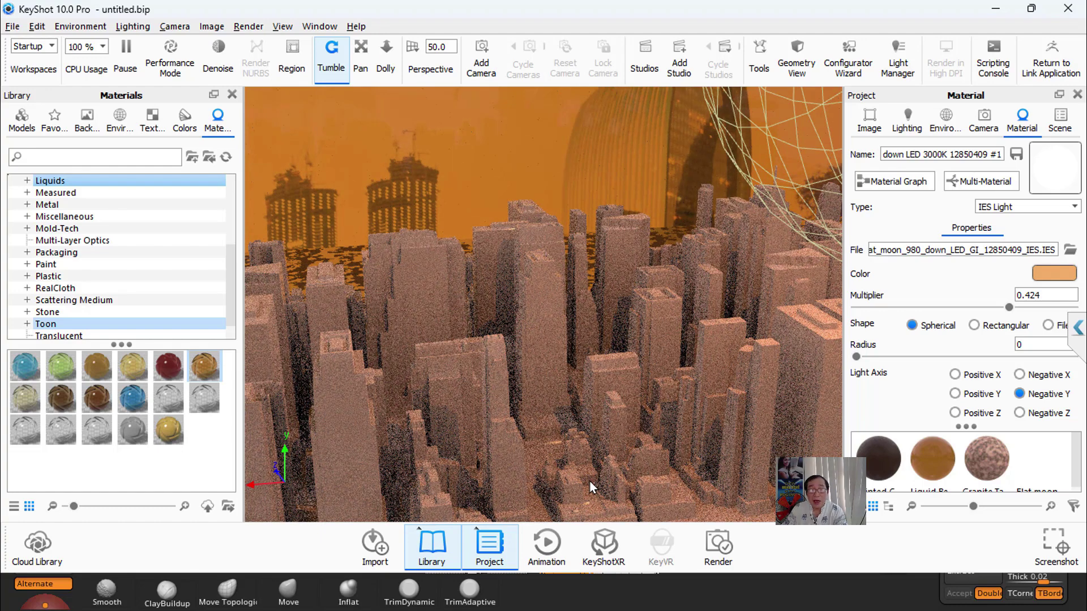
key("alt+Tab")
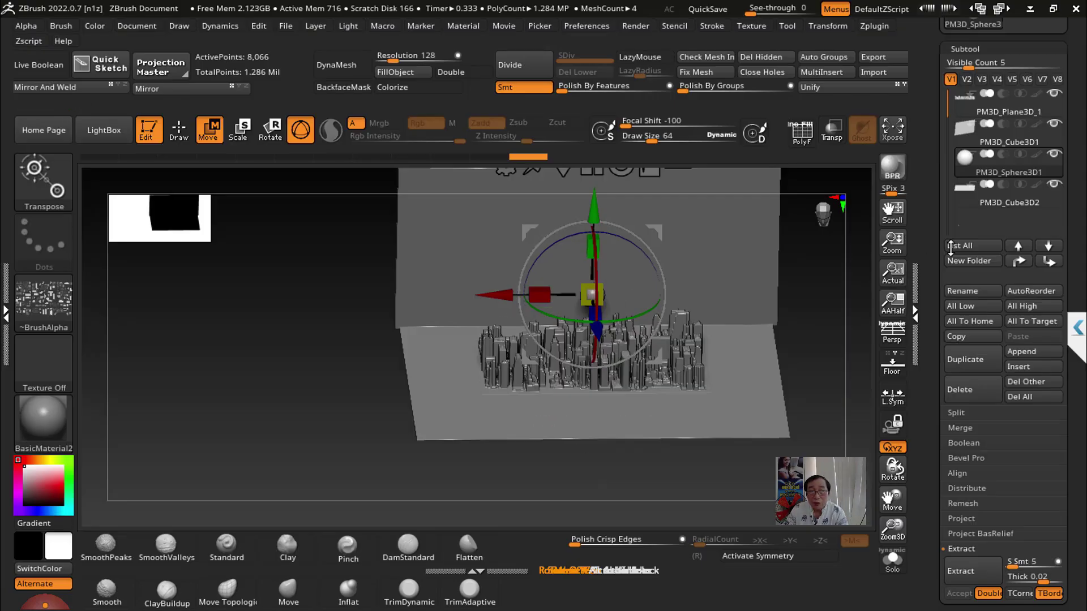
Step: Insert a new Sphere3D subtool and shrink it with the gizmo
left_click(1019, 366)
left_click(474, 390)
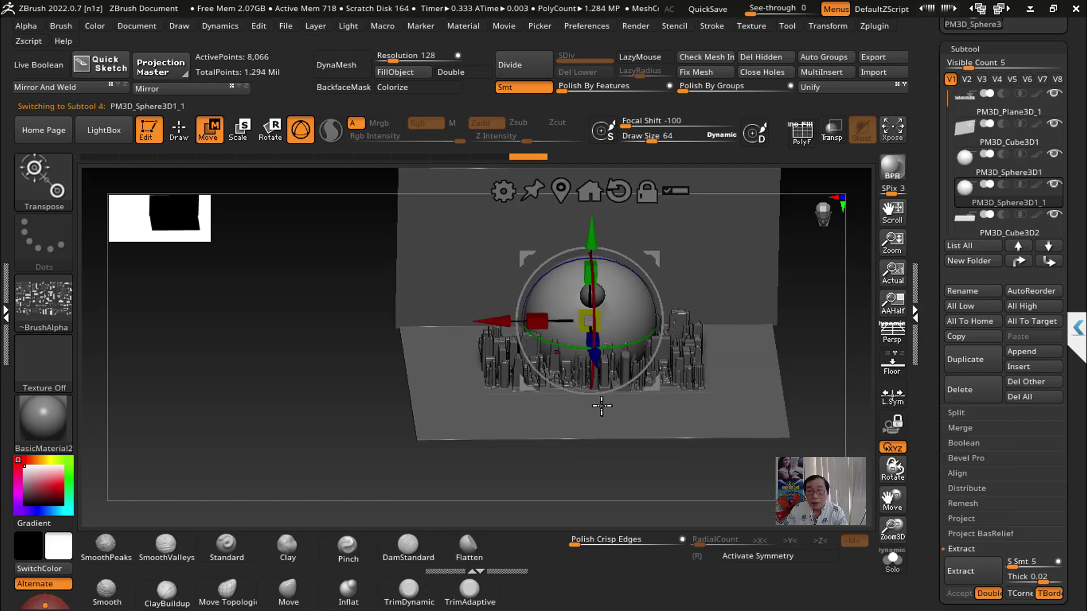
left_click_drag(594, 320, 572, 334)
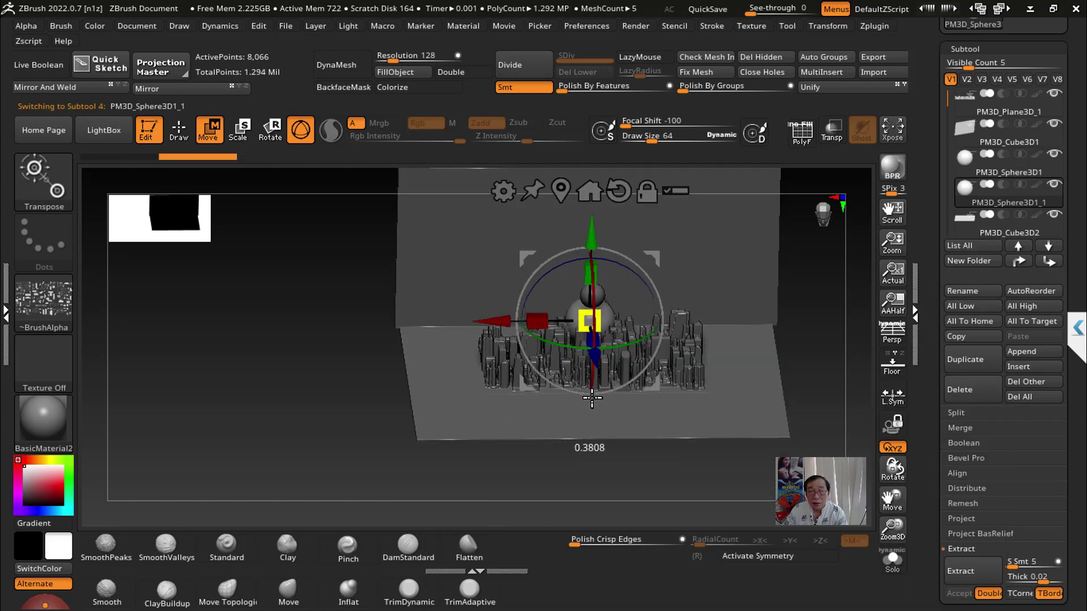
left_click_drag(492, 322, 446, 323)
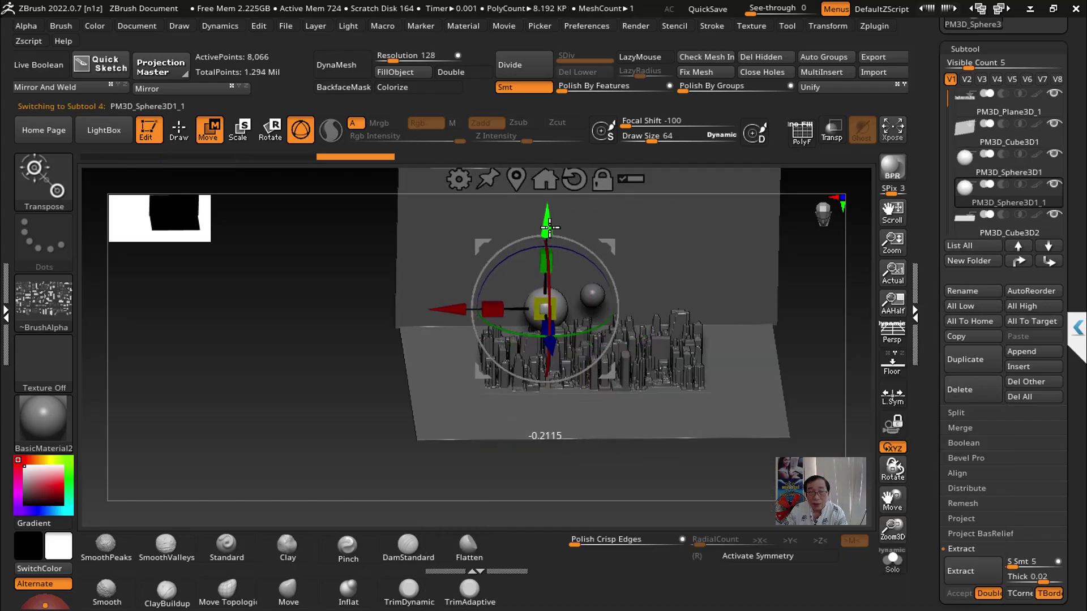
left_click_drag(543, 298, 545, 306)
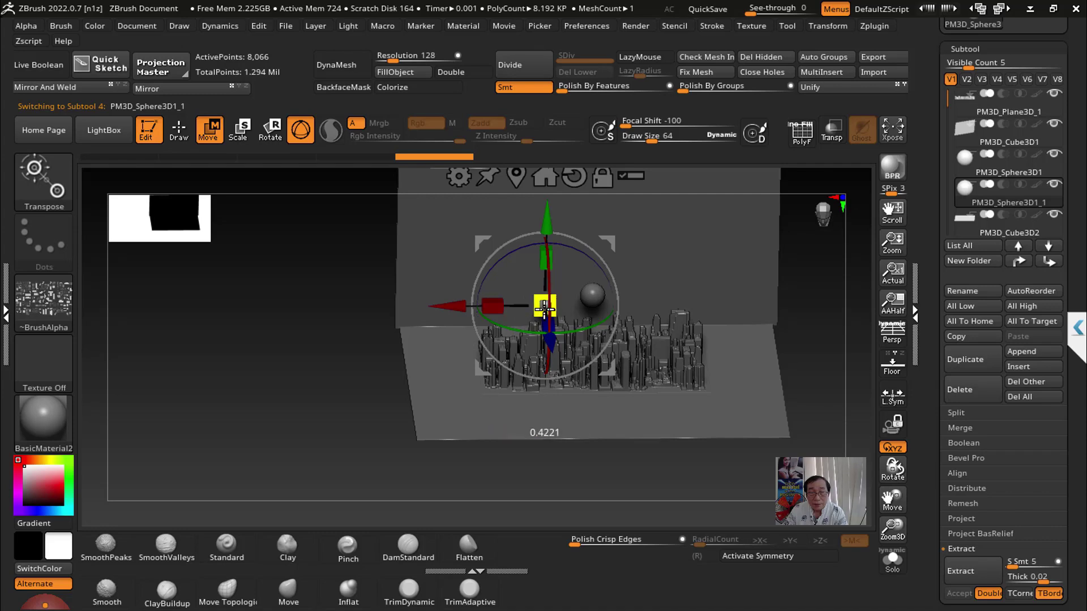
mouse_move(629, 357)
right_mouse_down()
mouse_move(663, 394)
mouse_move(534, 284)
right_mouse_up()
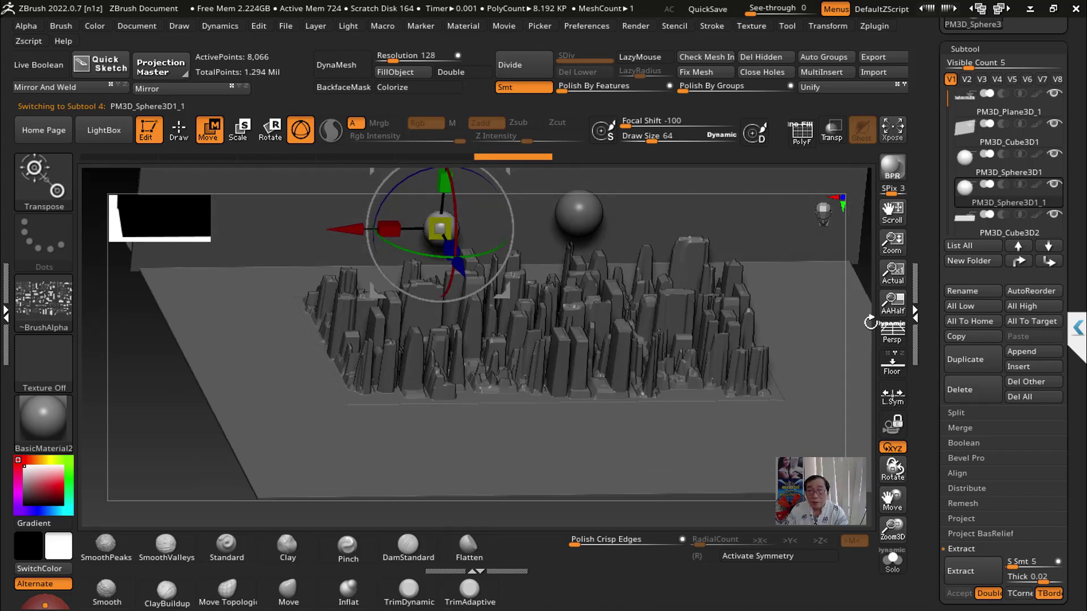
Step: Move the small sphere into place above the city and run a BPR render
left_click_drag(534, 284, 584, 356)
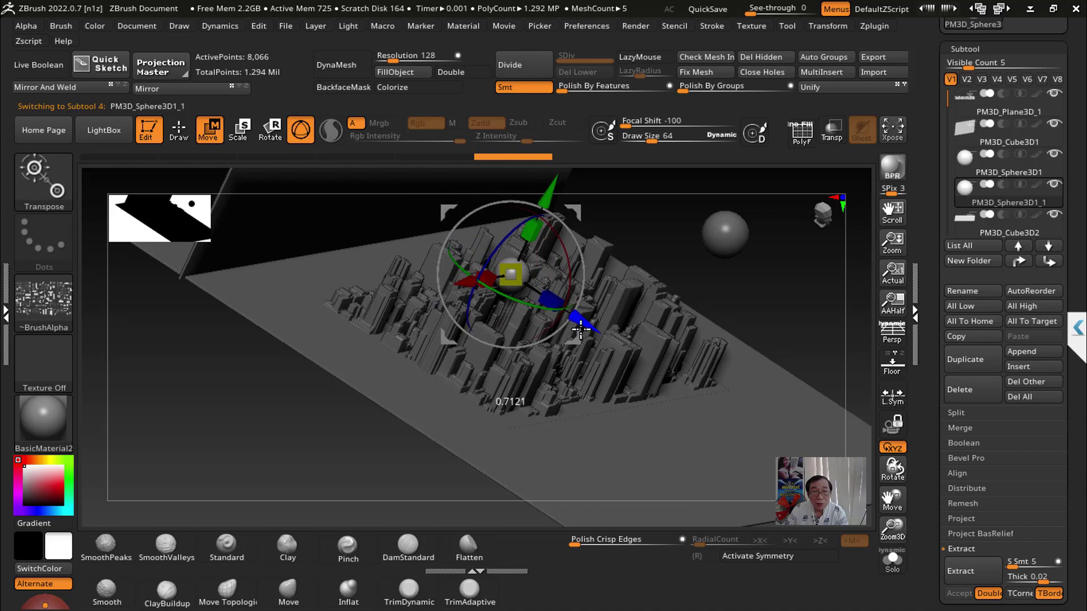
left_click_drag(540, 228, 501, 328)
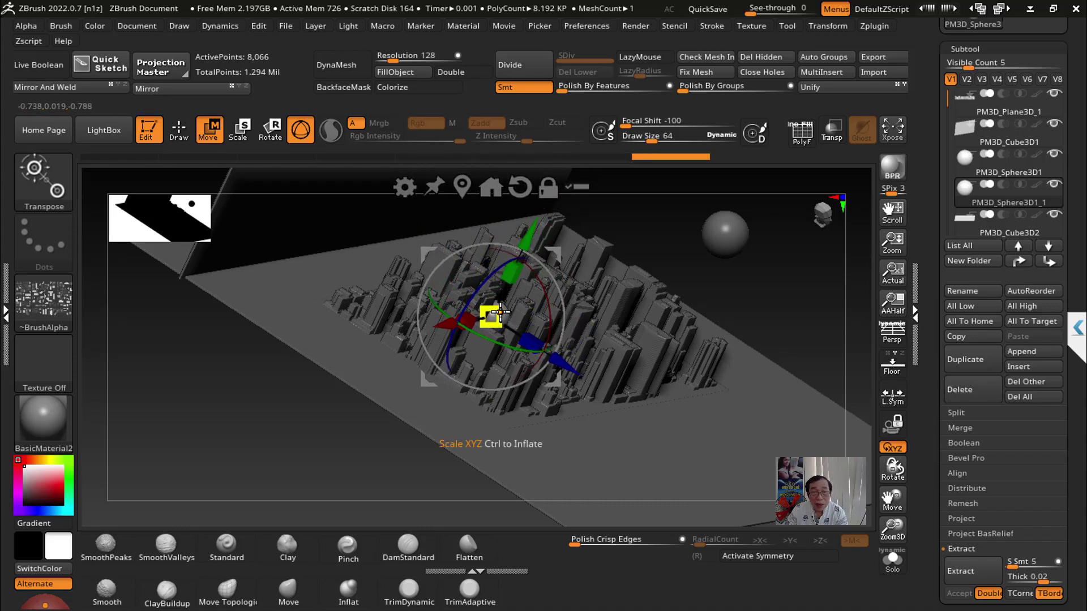
right_click_drag(504, 327, 444, 404)
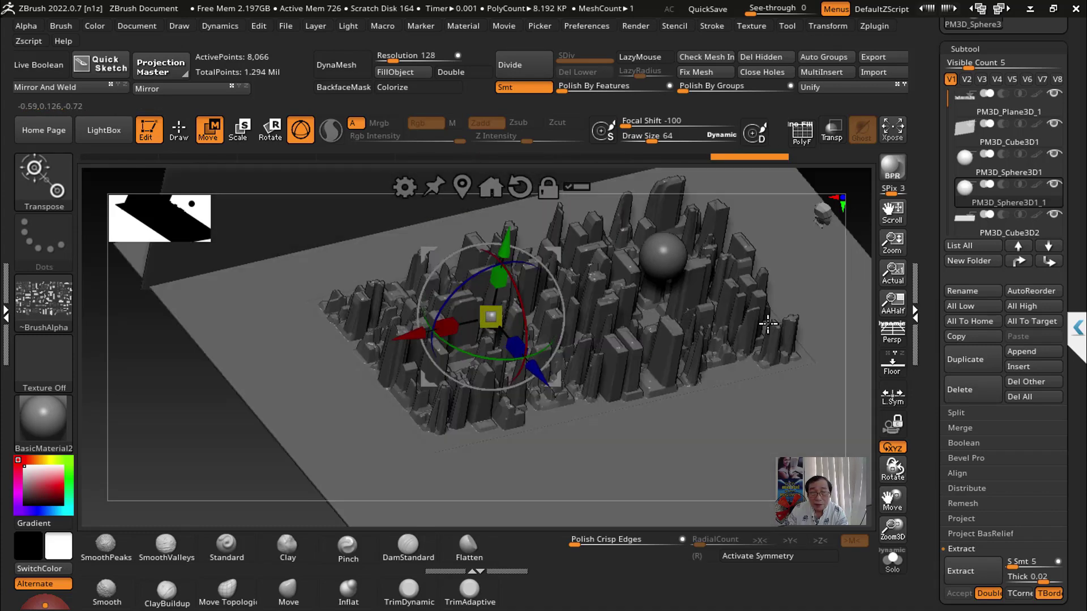
left_click_drag(531, 400, 504, 417)
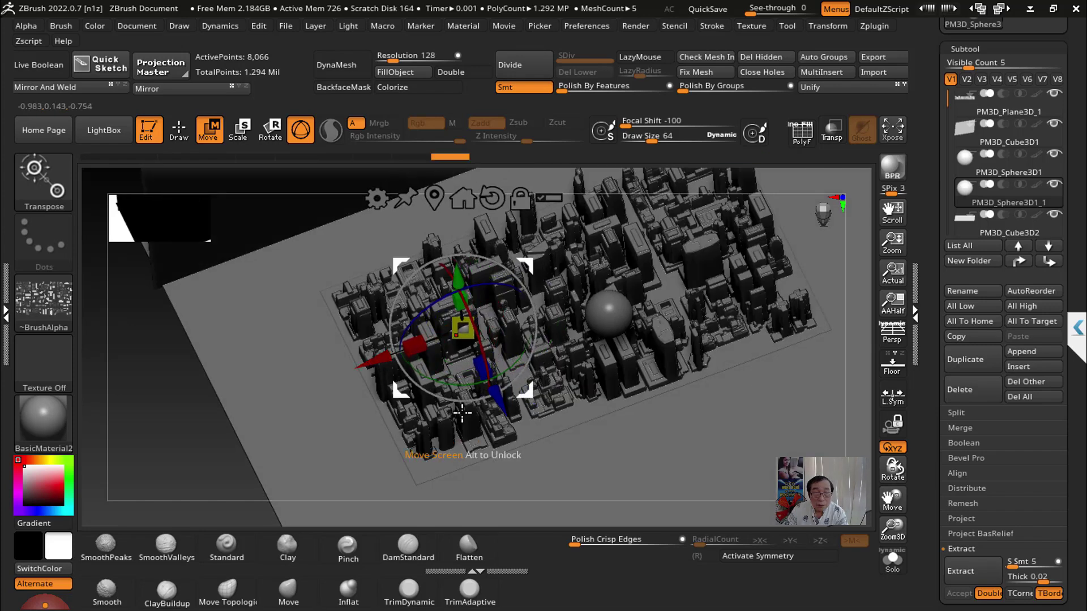
left_click(893, 168)
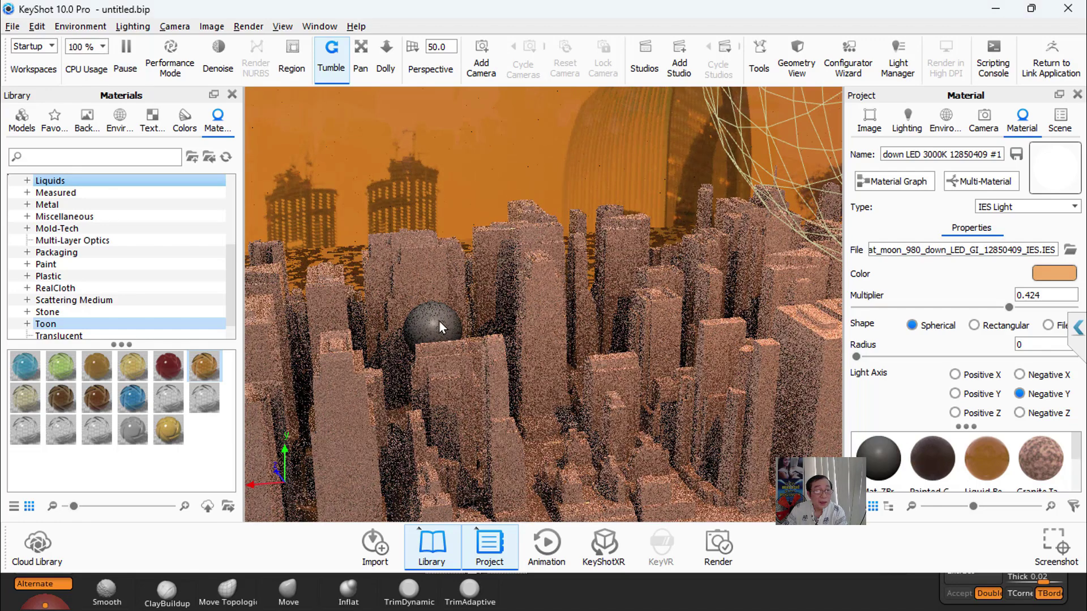
Step: Drag an IES light material from the Light library category onto the sphere among the skyscrapers
scroll(120, 278, "up", 3)
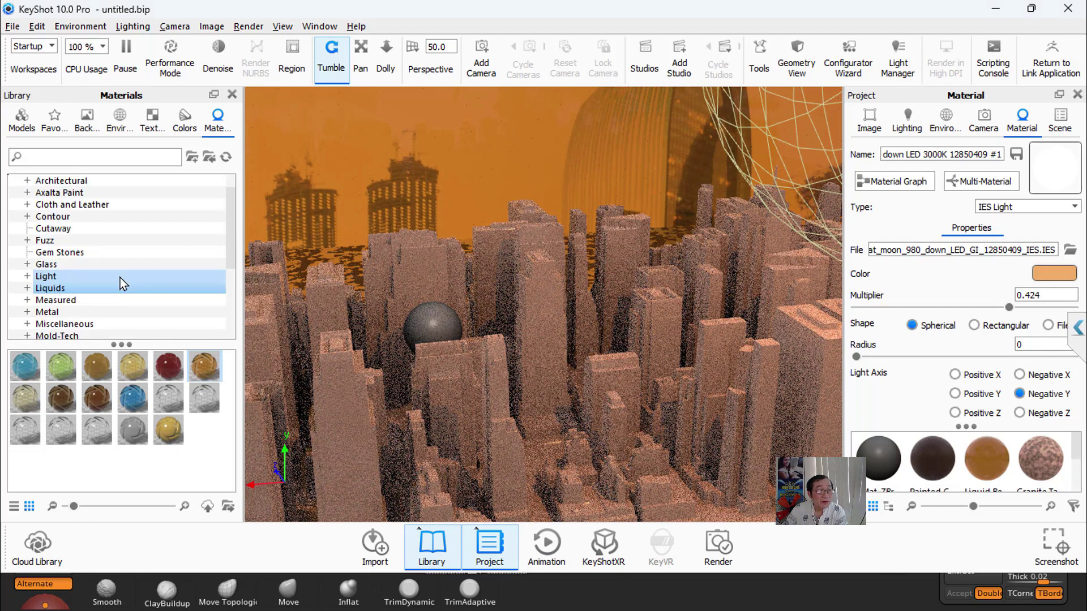
left_click(45, 277)
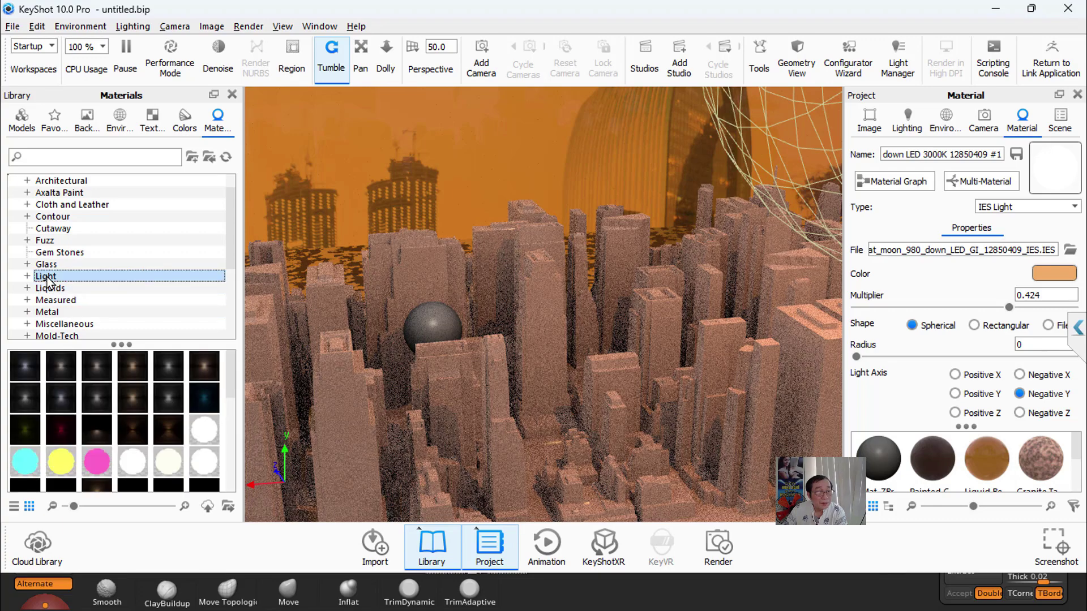
left_click_drag(121, 344, 121, 243)
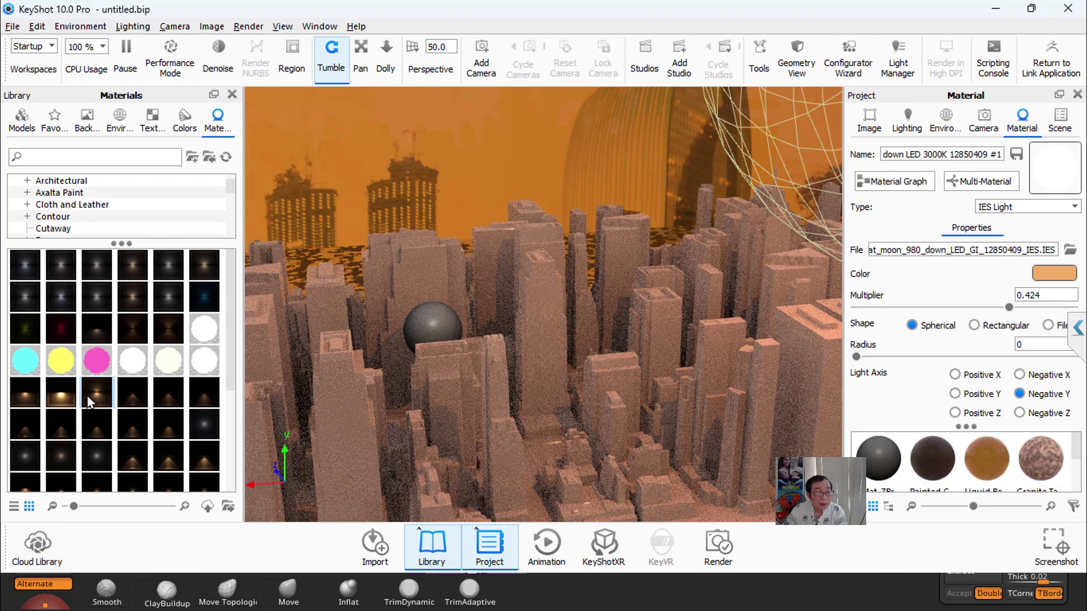
left_click_drag(94, 400, 426, 316)
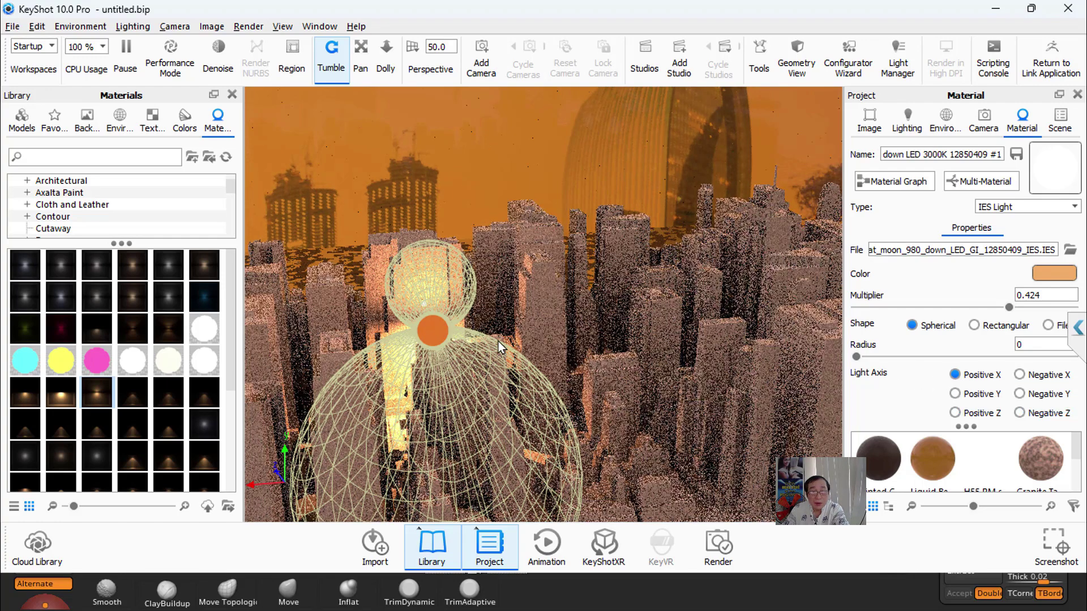
Step: Switch the sphere light to the up-down 3000K IES profile, Negative X axis, multiplier 0.0846
left_click(1019, 374)
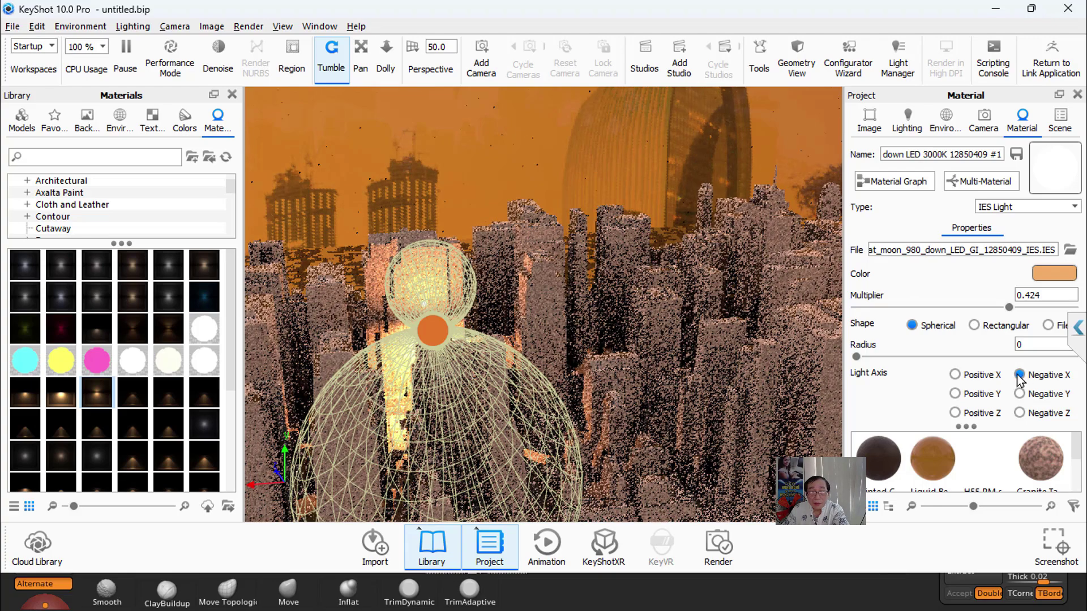
left_click(955, 394)
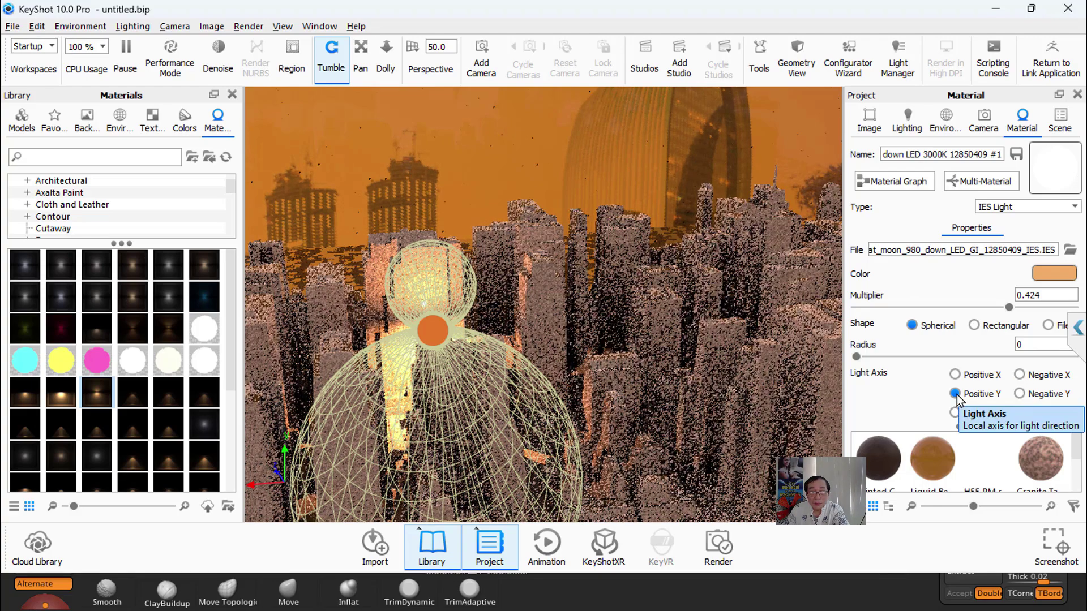
double_click(434, 323)
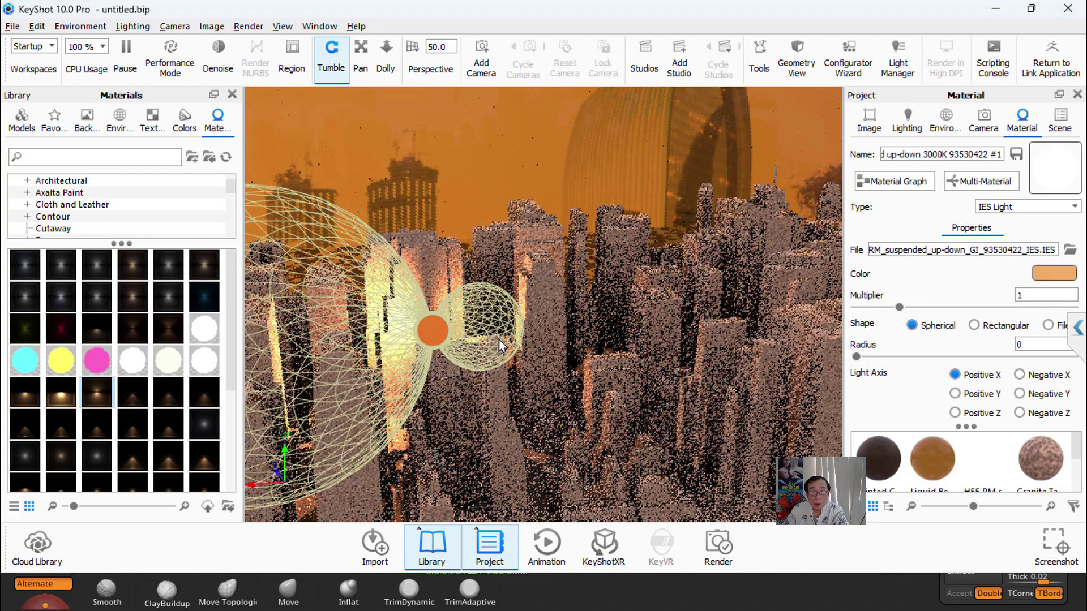
left_click(1019, 375)
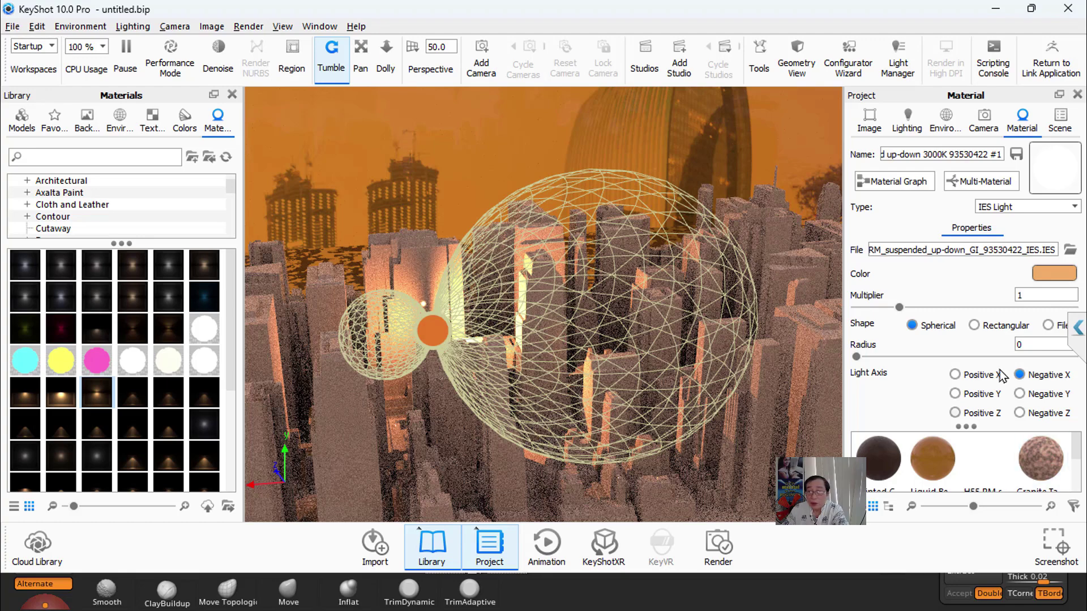
left_click_drag(900, 309, 860, 309)
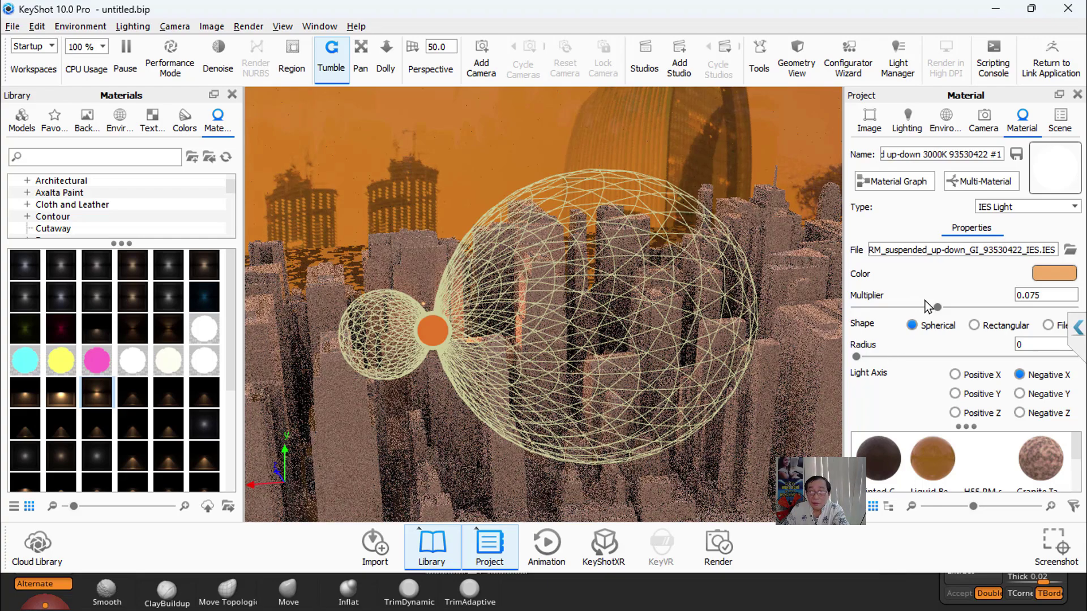
left_click_drag(937, 307, 947, 306)
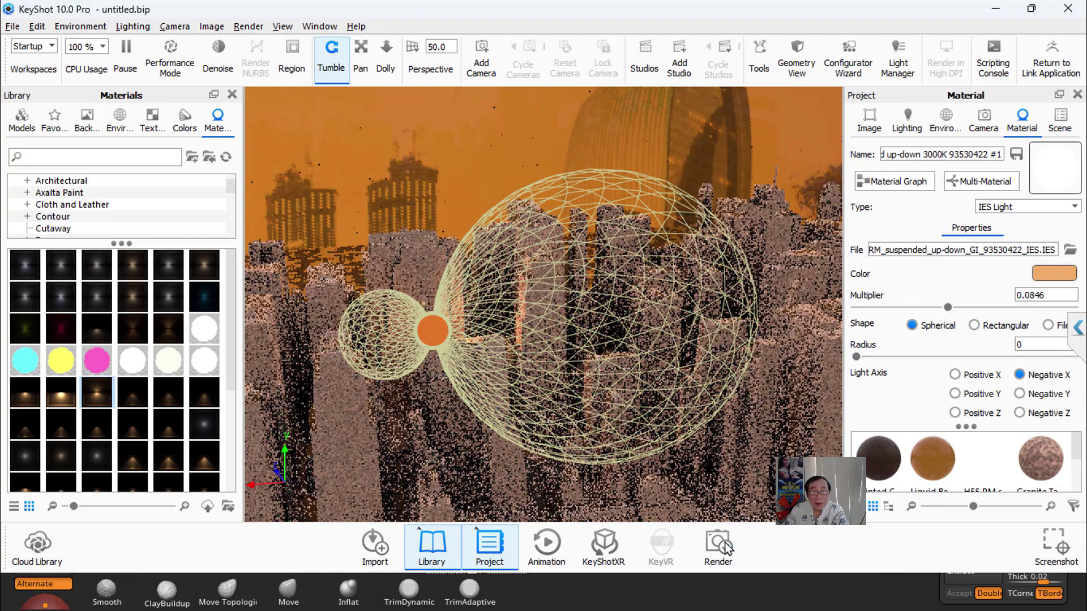
left_click(723, 549)
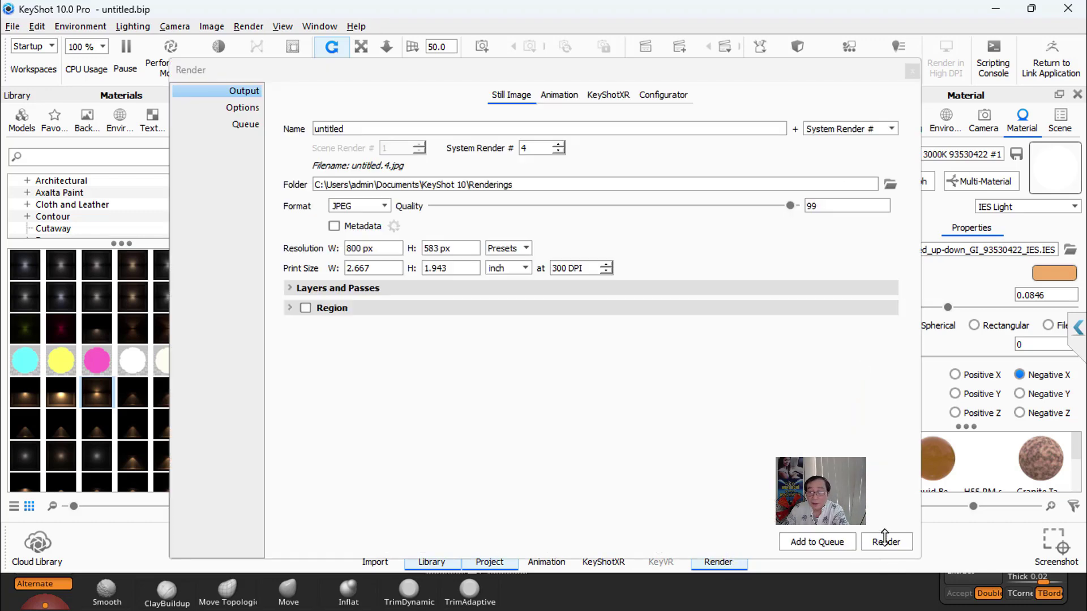
Step: Run an 800 x 583 test render, stop it partway, and close the render settings
left_click(526, 249)
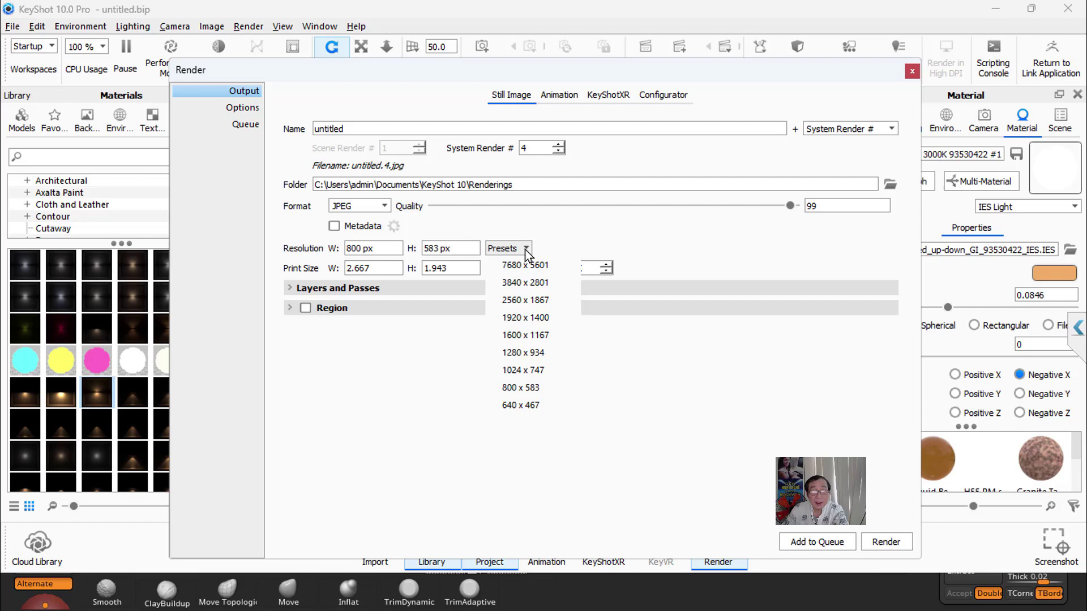
left_click(529, 389)
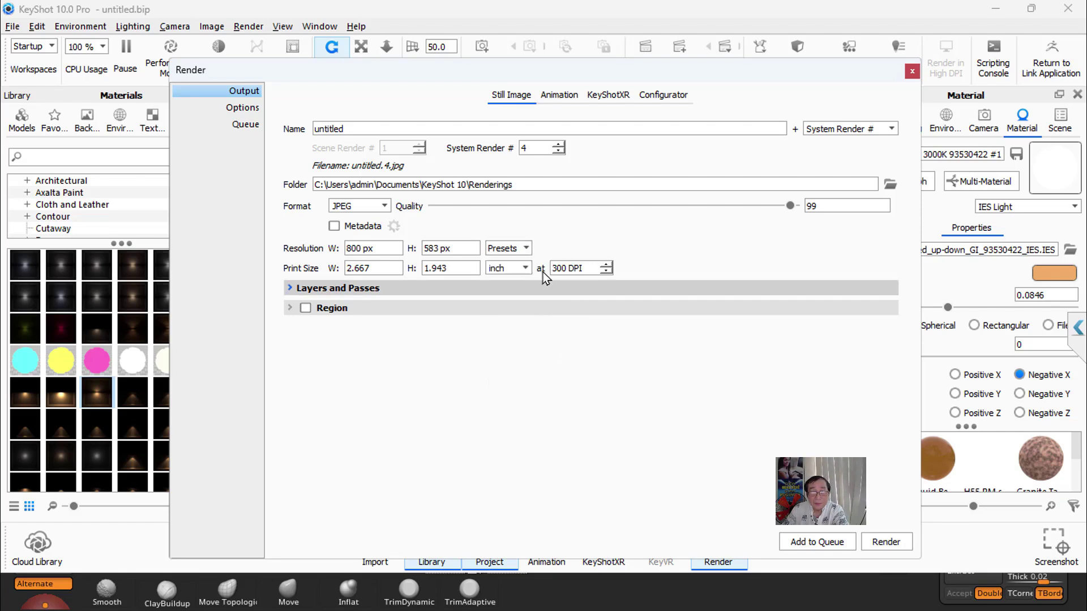
left_click(875, 543)
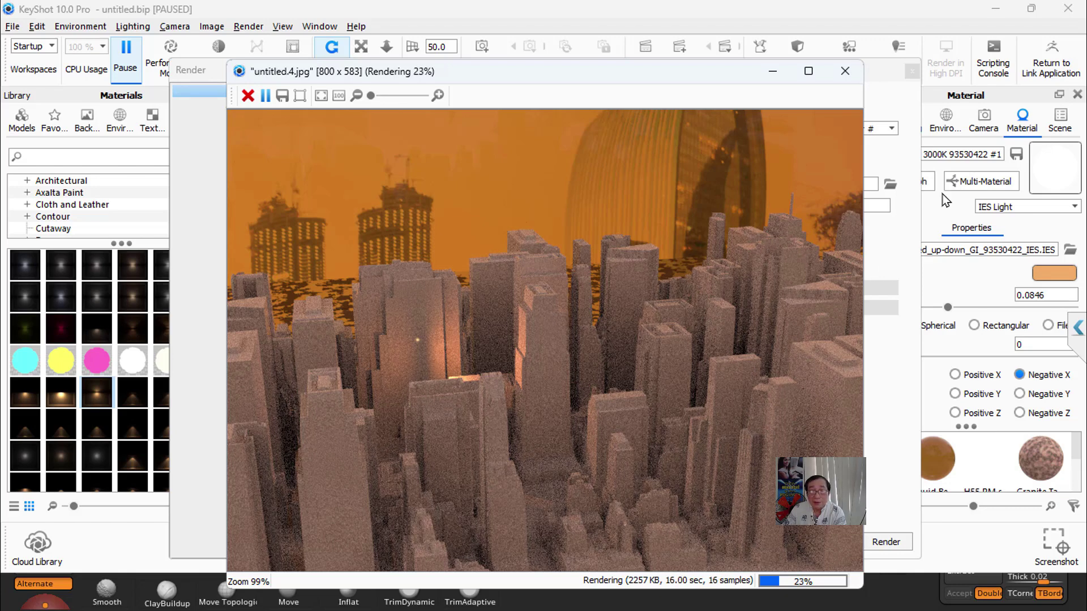
left_click(845, 70)
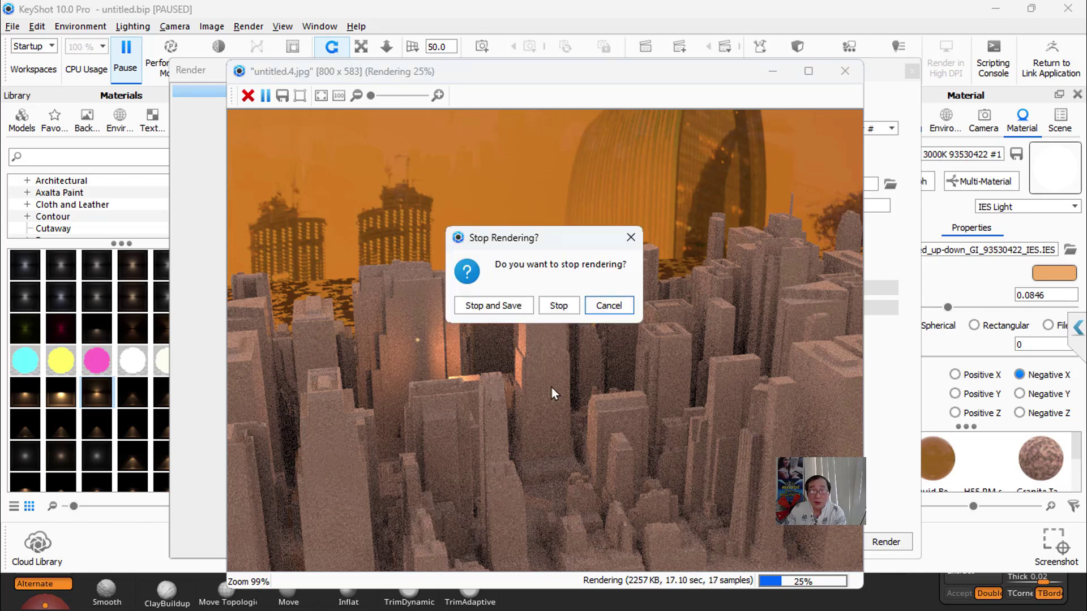
left_click(557, 306)
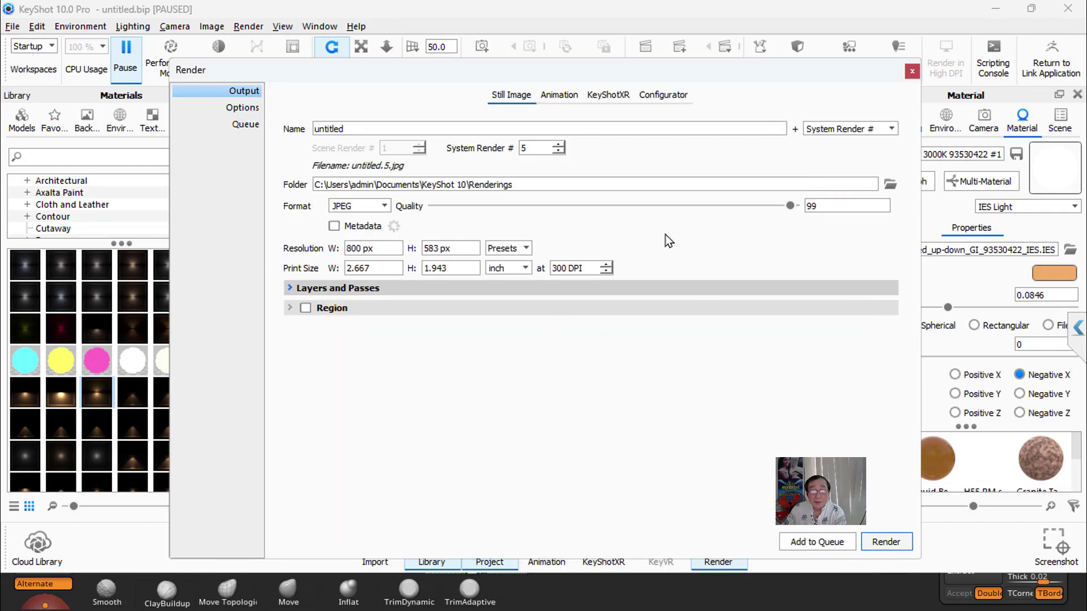
left_click(912, 72)
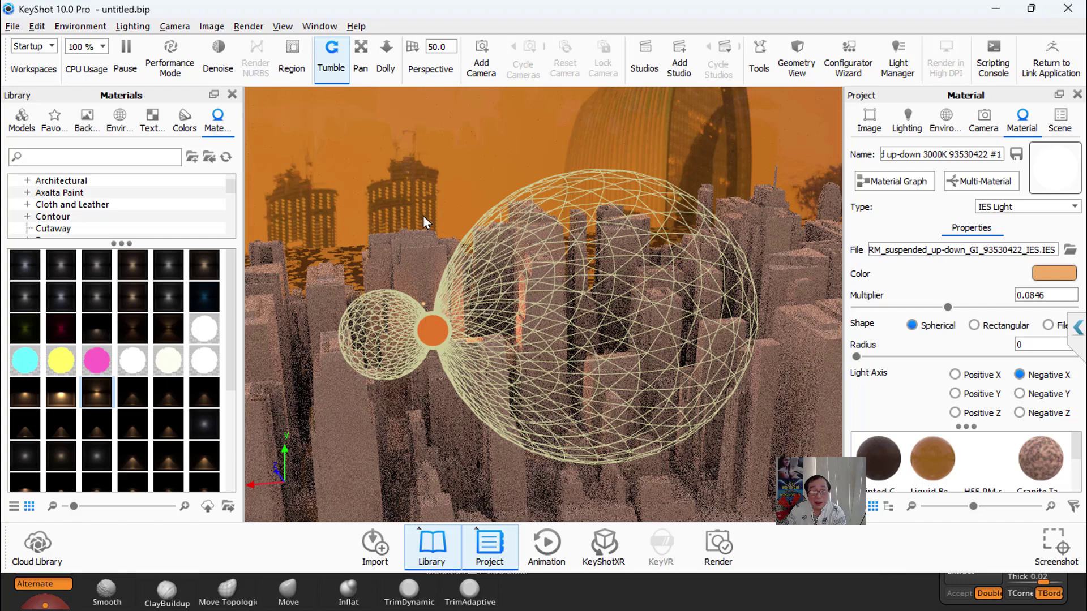
Step: Aim the sphere light along Negative Y at multiplier 0.135 and reopen the render settings
left_click(1020, 394)
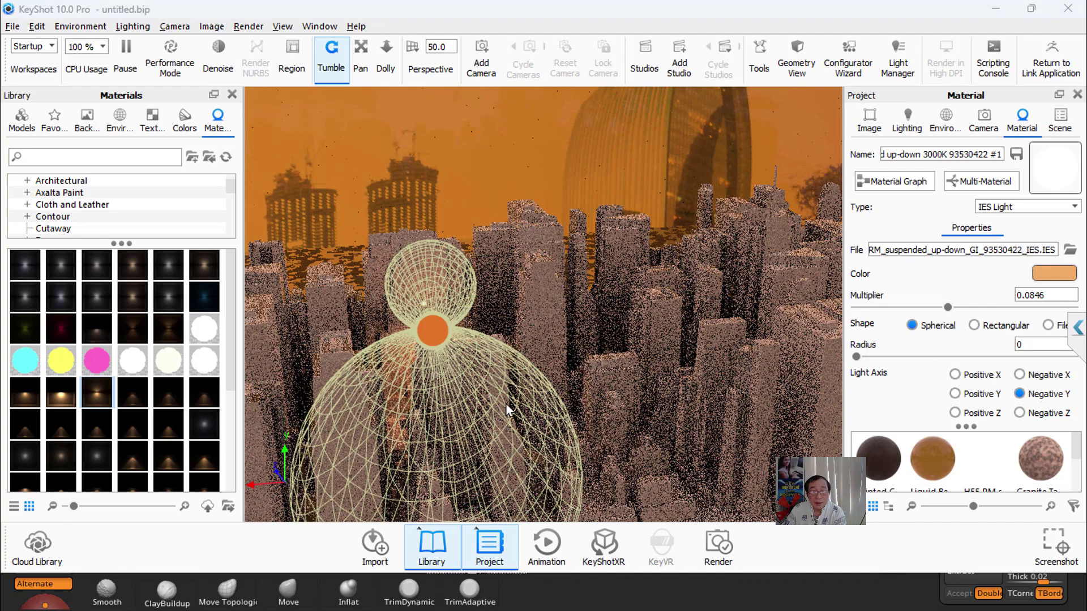
key("alt+Tab")
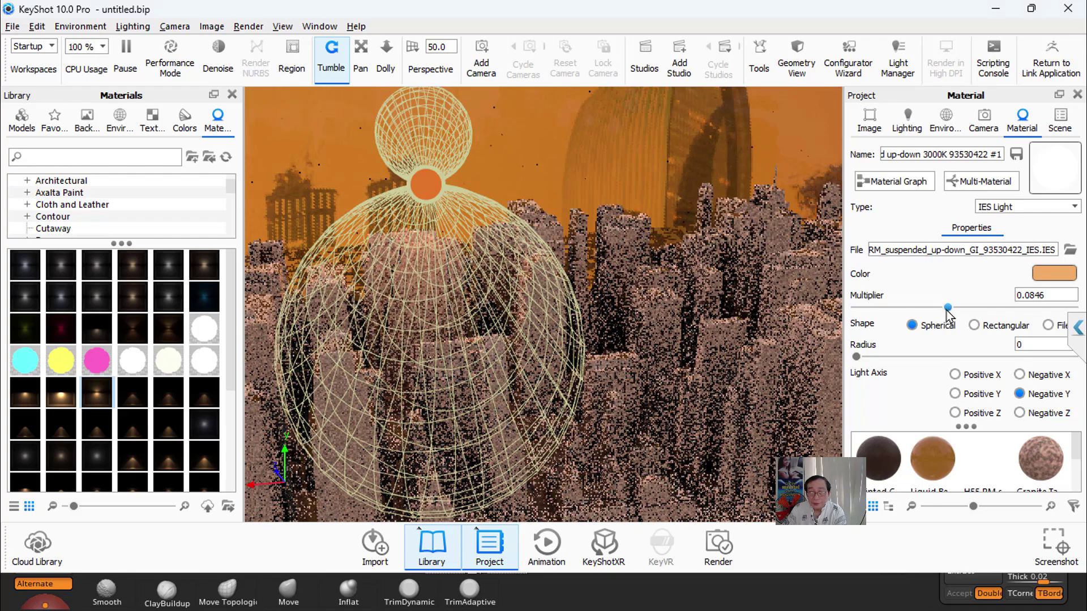
left_click_drag(947, 308, 999, 308)
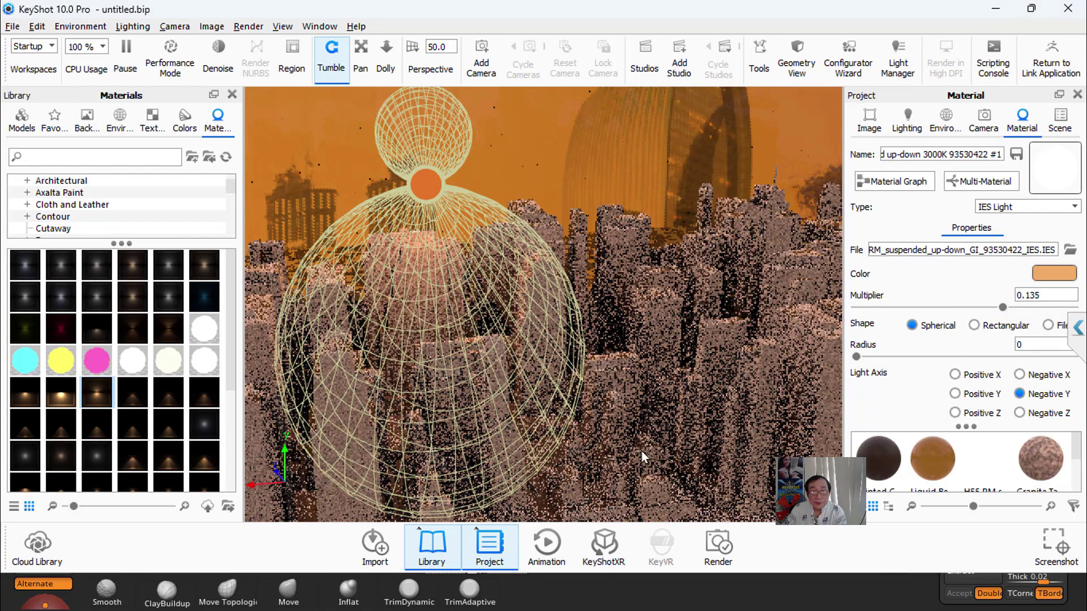
left_click(718, 542)
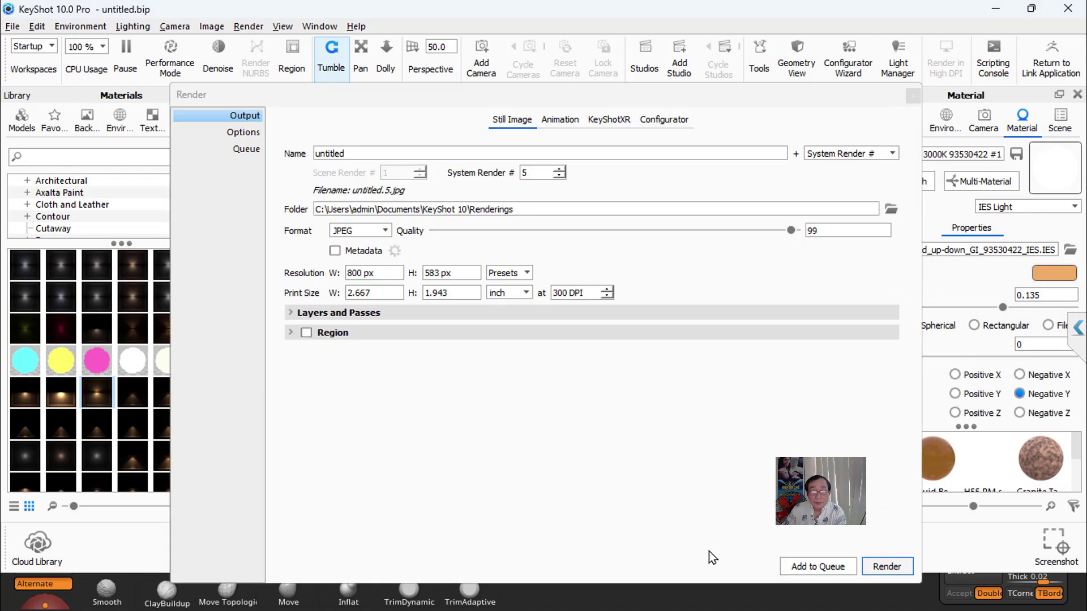
Step: Start an 800 x 583 still render of untitled.5.jpg and move its window higher
left_click(880, 570)
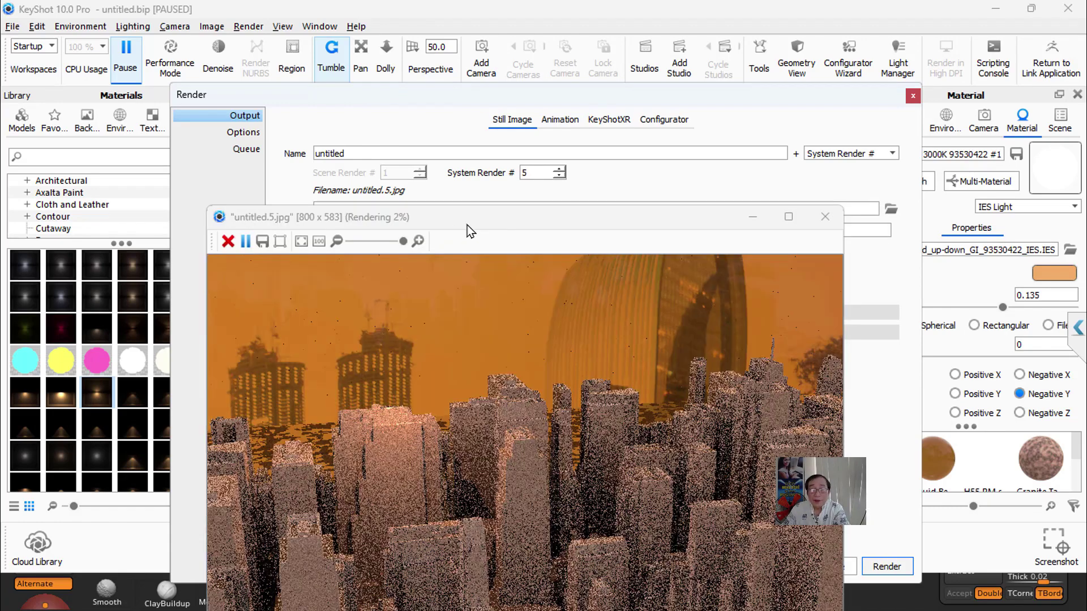
left_click_drag(441, 224, 456, 62)
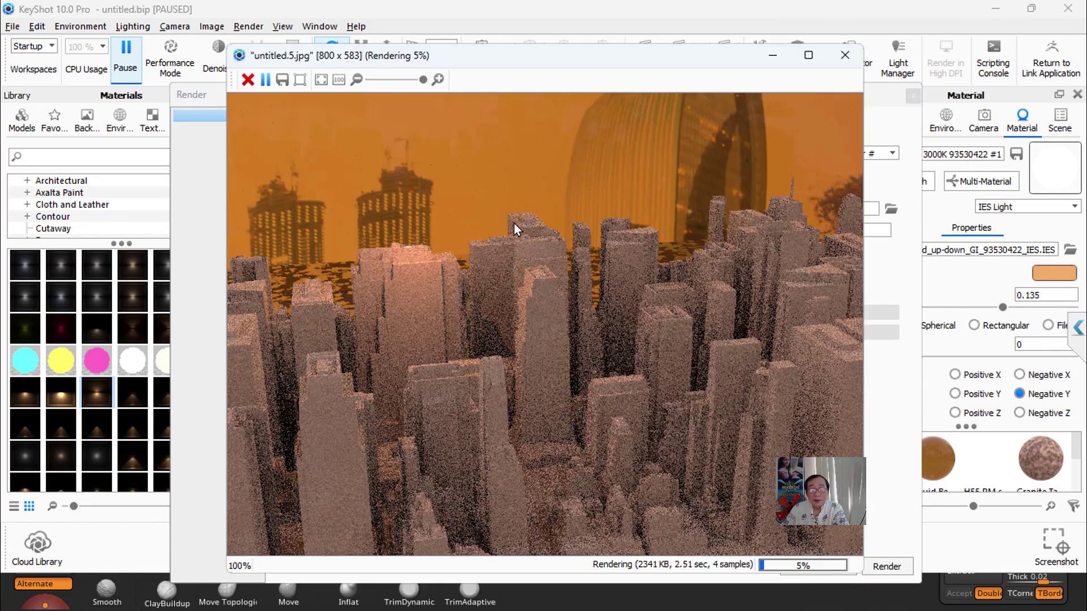
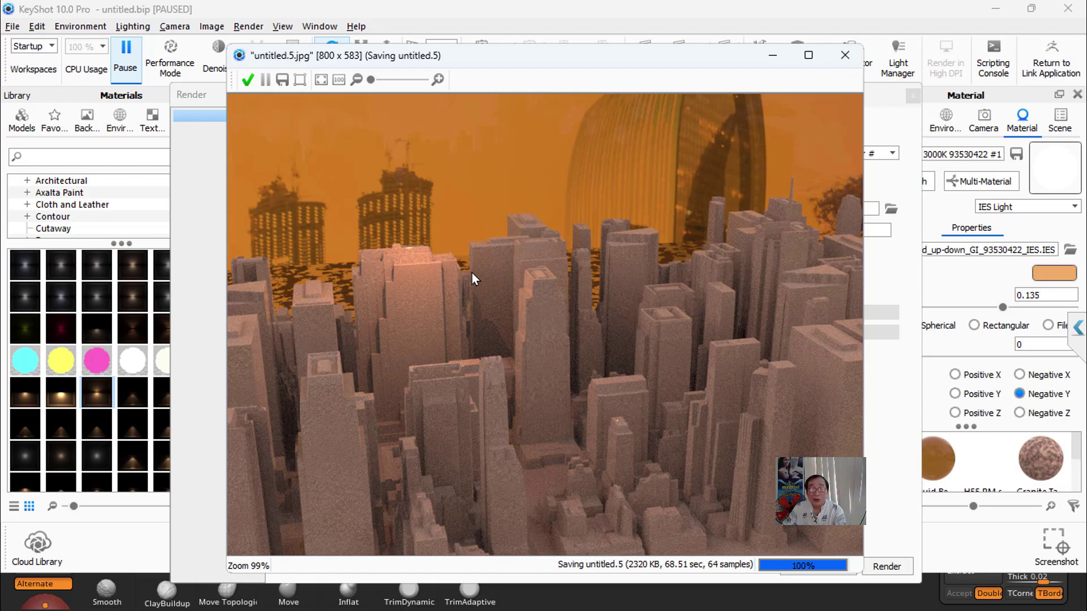
Step: Close the finished KeyShot render window and the Render settings panel
left_click(844, 57)
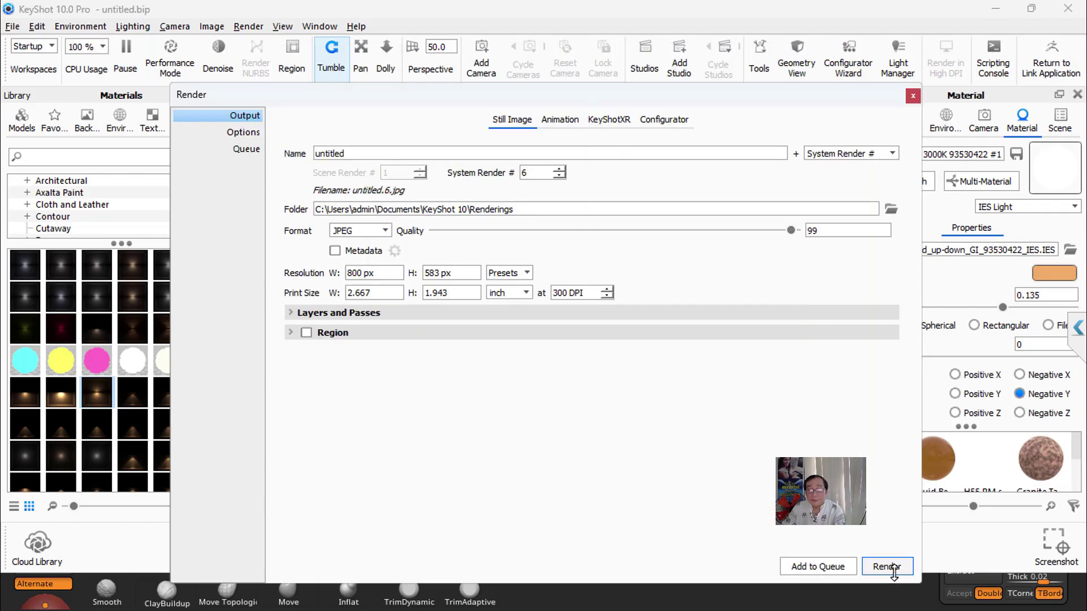
left_click(912, 96)
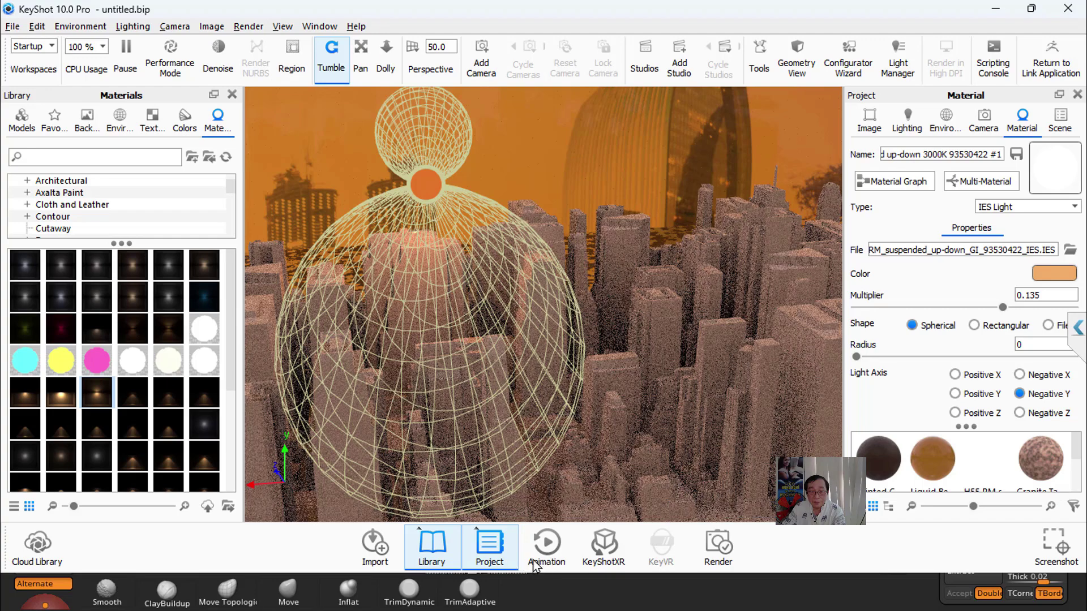
Step: In ZBrush, make PM3D_Plane3D_1 the active subtool and show it alone with Solo
key("alt+Tab")
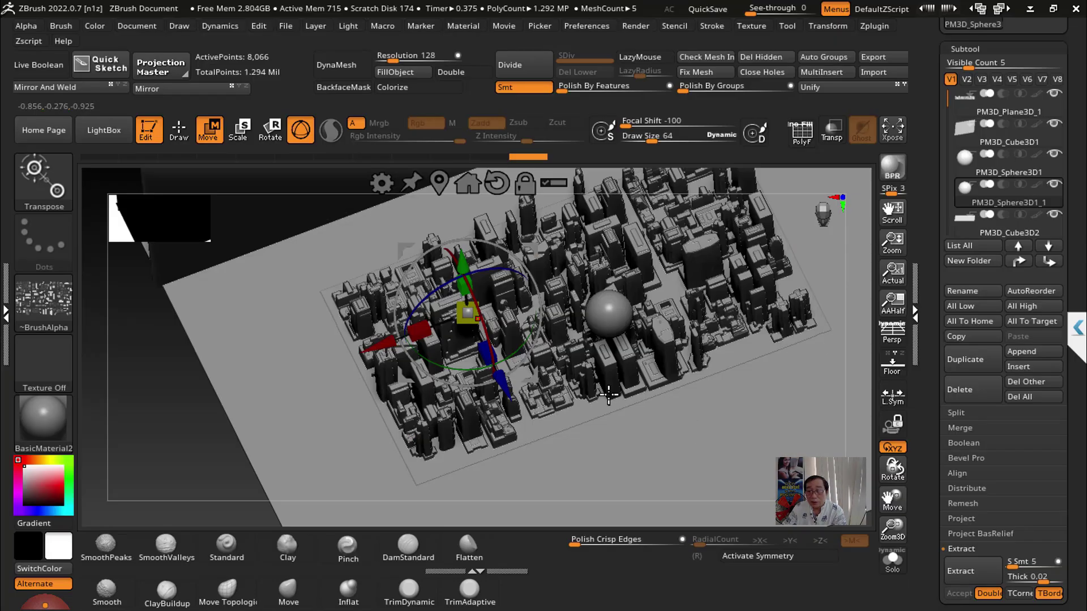
left_click(593, 362)
left_click(892, 561)
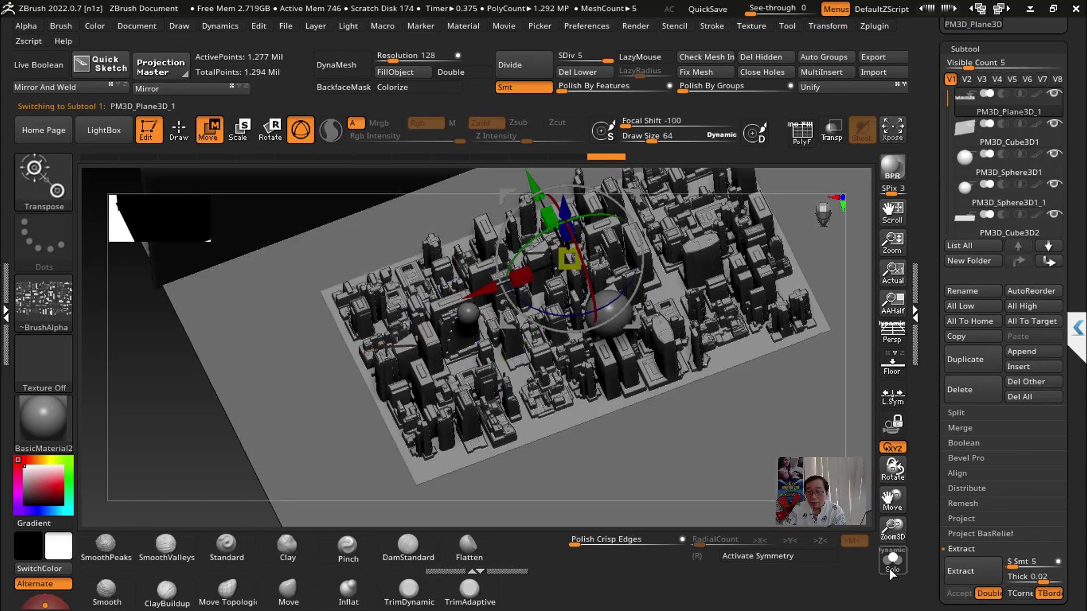
Step: View the plane from above, zoomed in, and open the brush list with SelectRect active
mouse_move(804, 416)
left_mouse_down()
mouse_move(798, 436)
mouse_move(828, 526)
left_mouse_up()
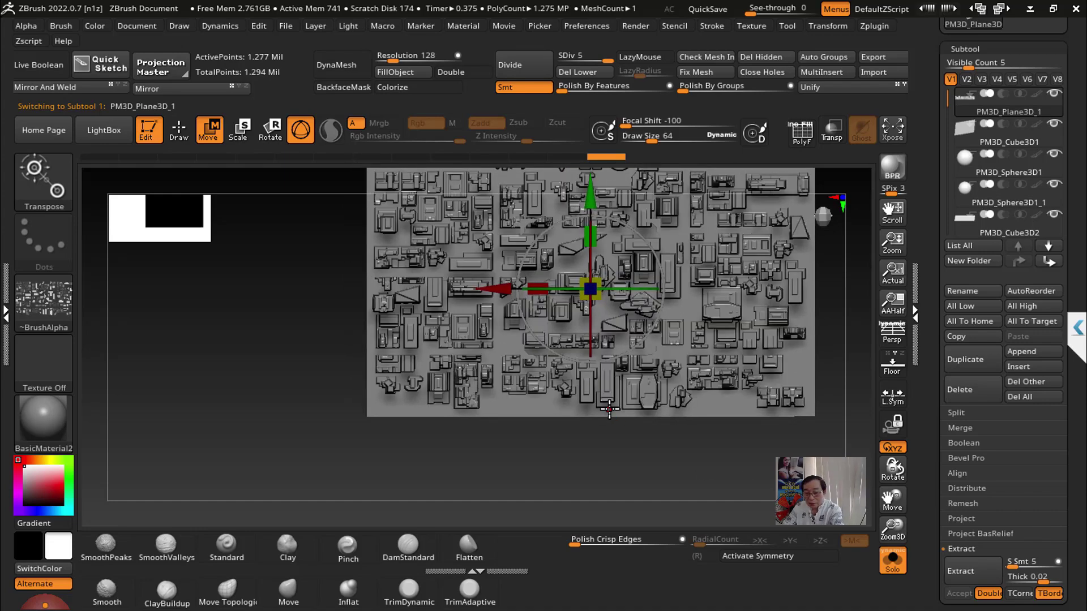
key("f")
right_click_drag(612, 412, 796, 391, "ctrl")
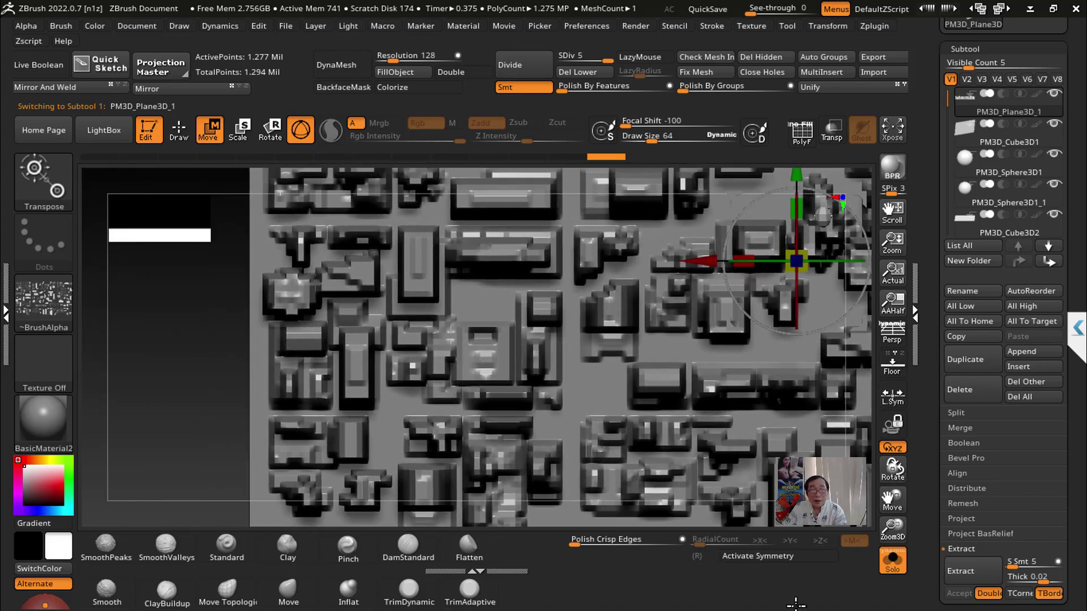
left_click_drag(797, 260, 798, 303)
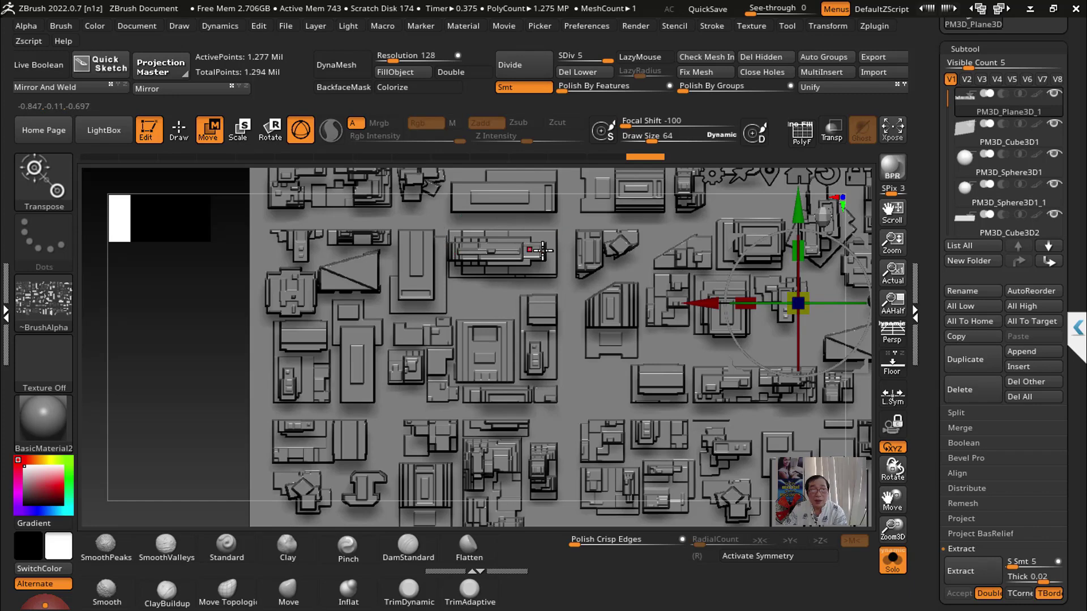
key("ctrl+shift")
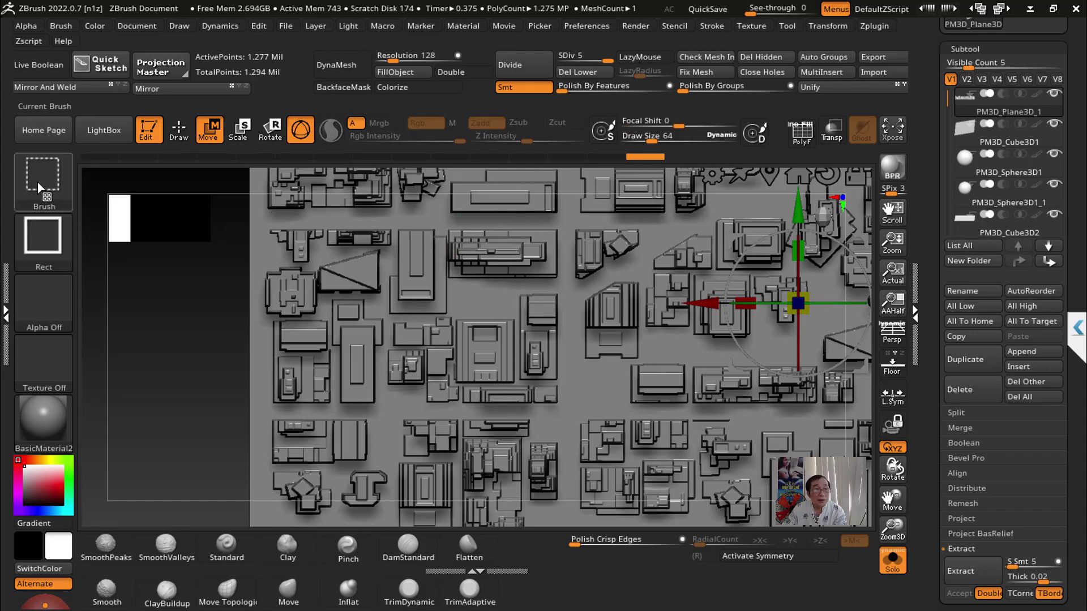
left_click(44, 180)
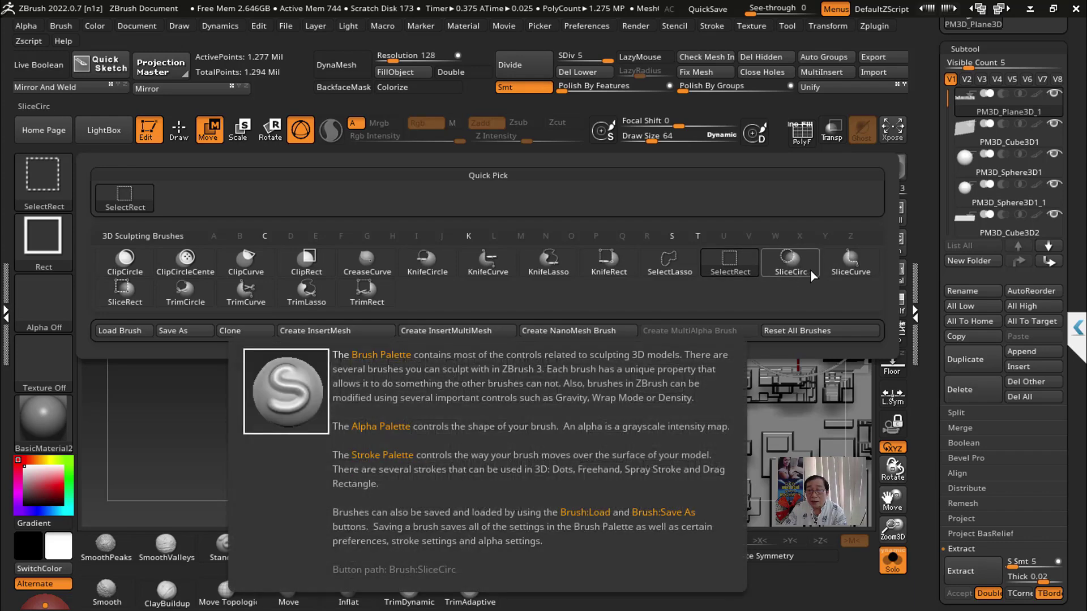
Step: Set up SliceCurve with a Rect stroke and slice a rectangle around a top-left building block
left_click(850, 268)
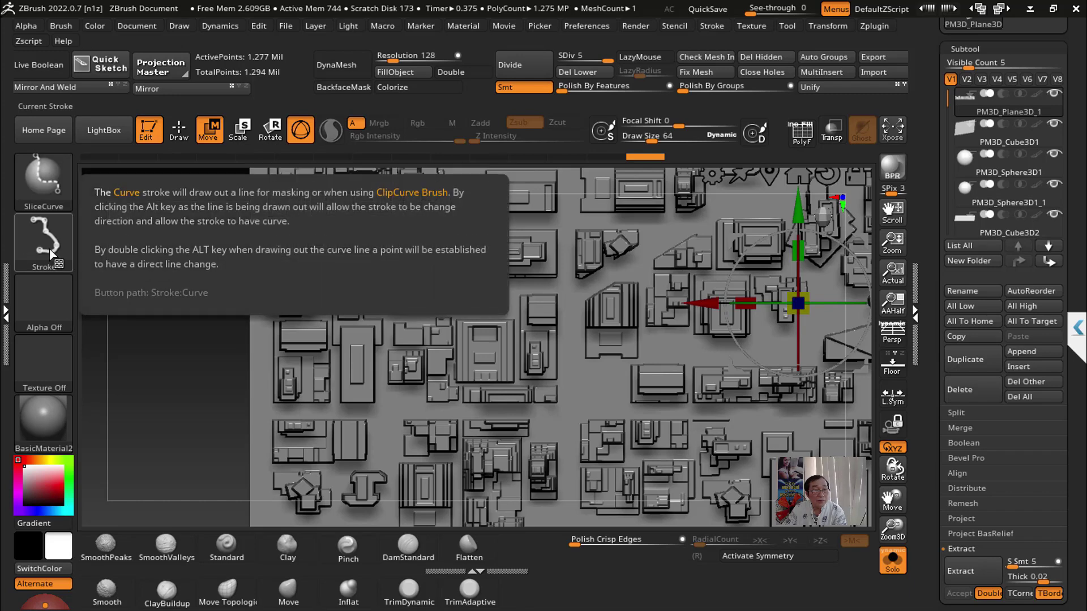
left_click(40, 241)
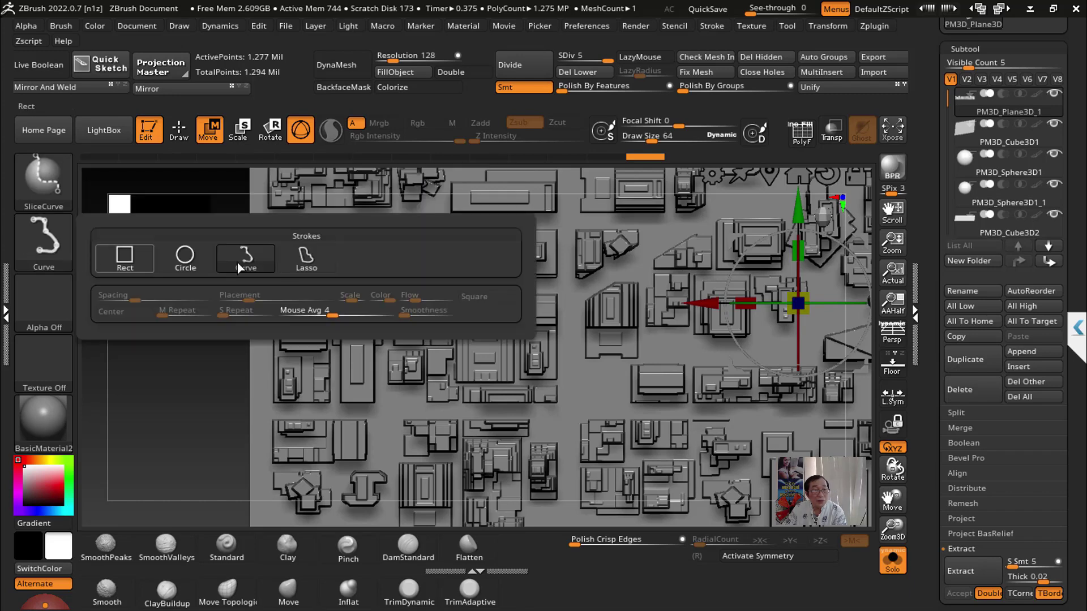
left_click(122, 265)
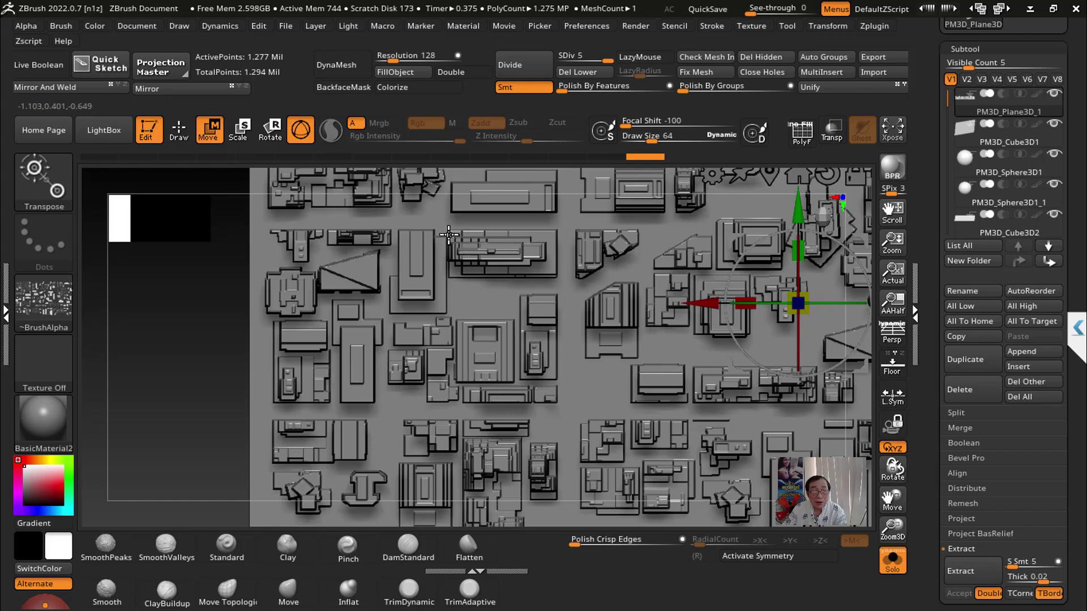
left_click_drag(447, 229, 514, 277)
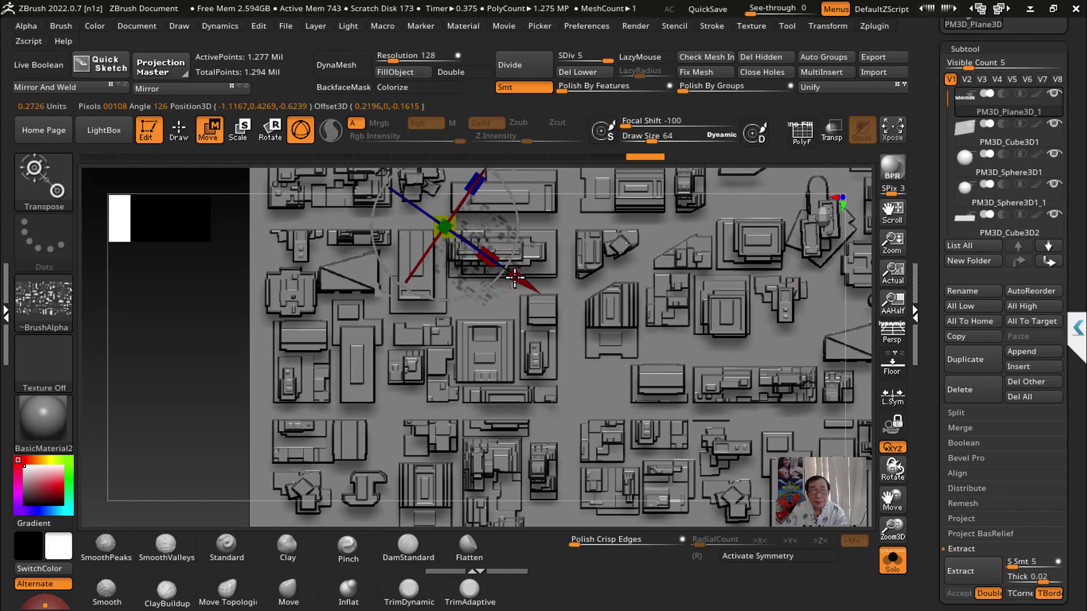
key("q")
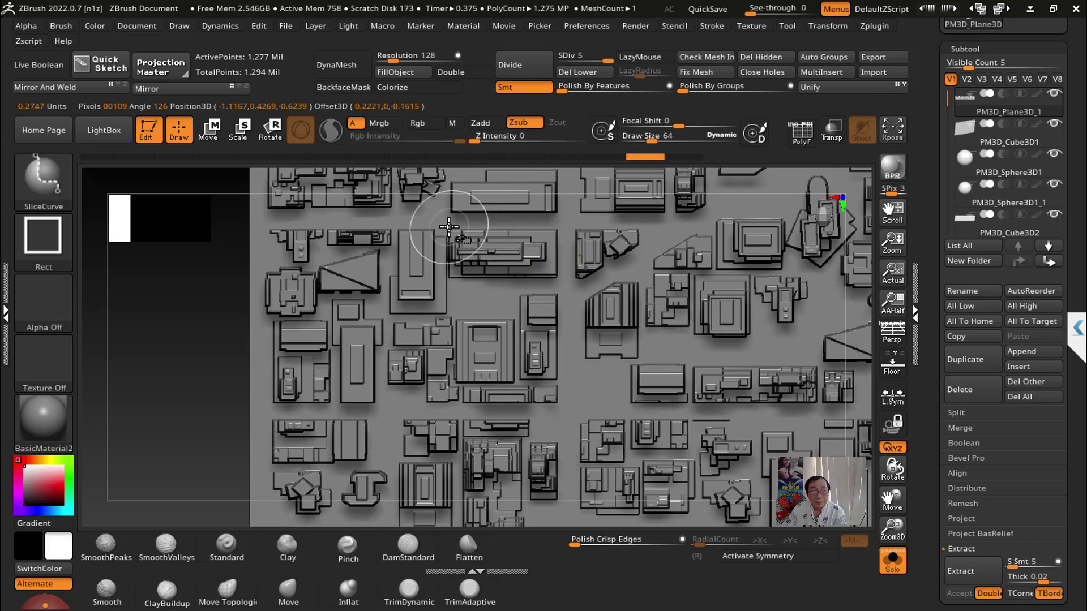
left_click_drag(446, 226, 560, 283, "ctrl+shift")
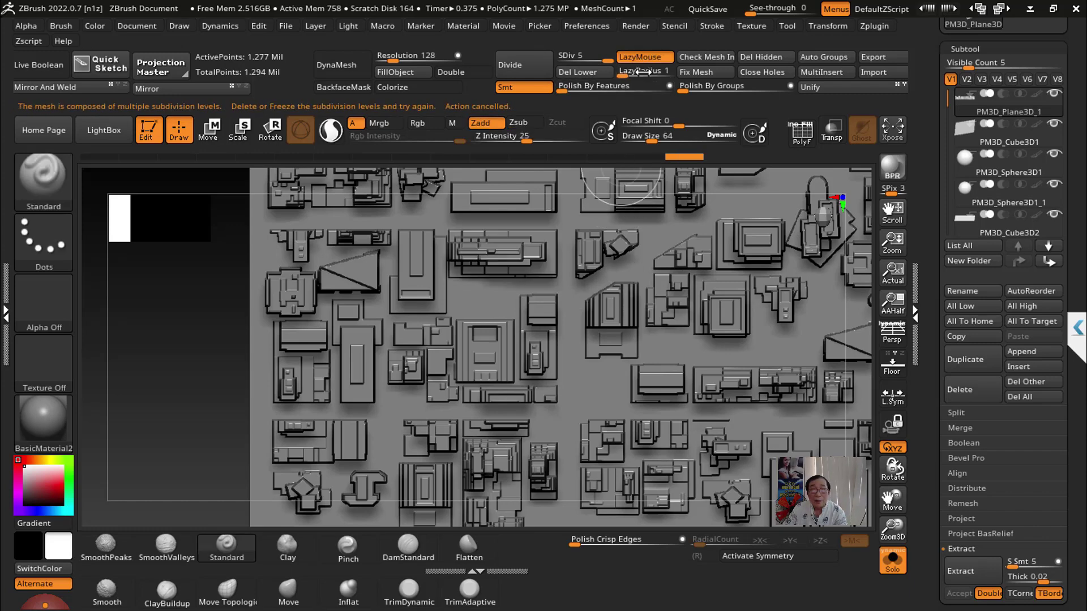
Step: Delete the lower subdivision levels and redraw the rectangle slice around the same block
left_click(586, 74)
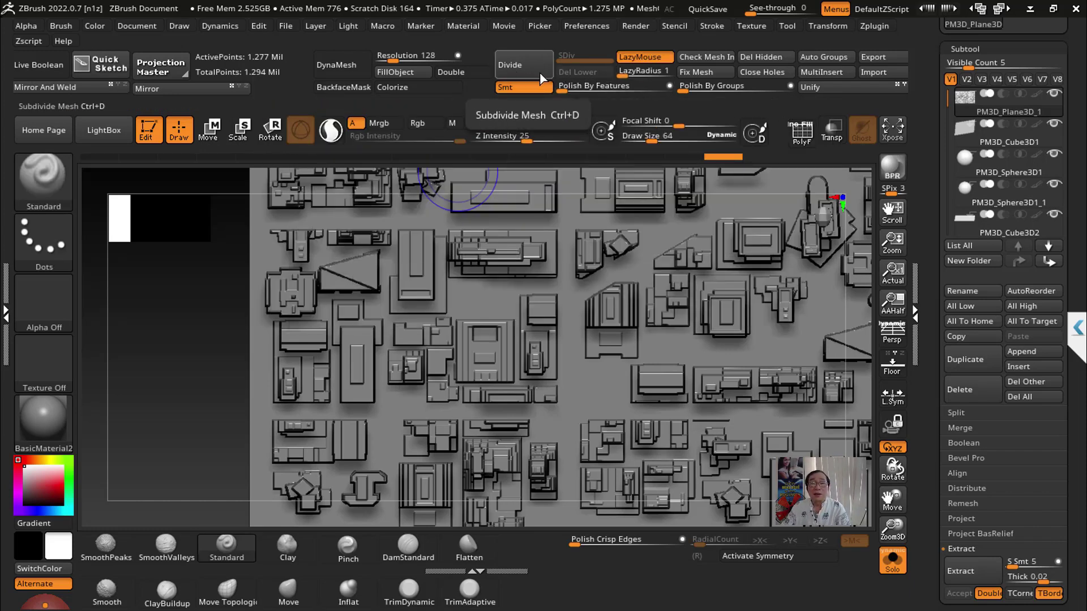
key("ctrl+shift")
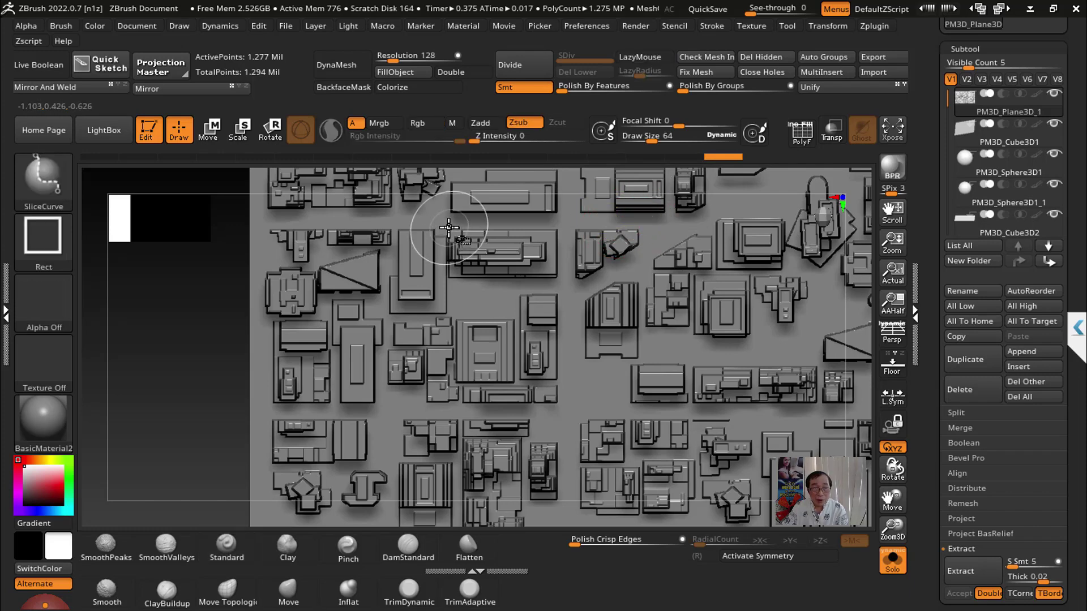
left_click_drag(449, 227, 560, 281, "ctrl+shift")
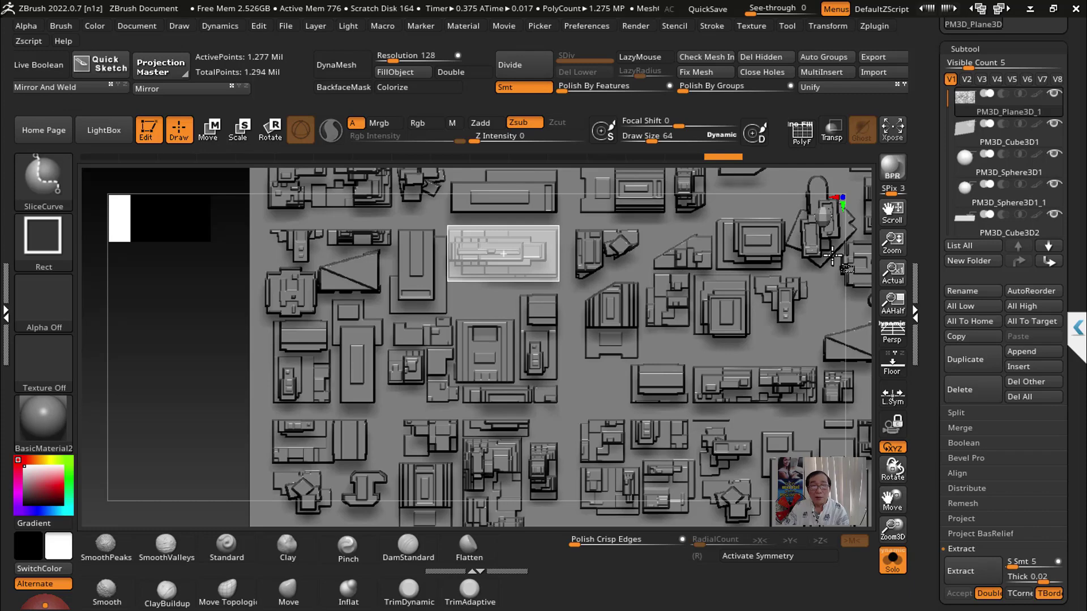
Step: Groups Split the sliced block into its own subtool, turn Solo off, and BPR-render
left_click(801, 133)
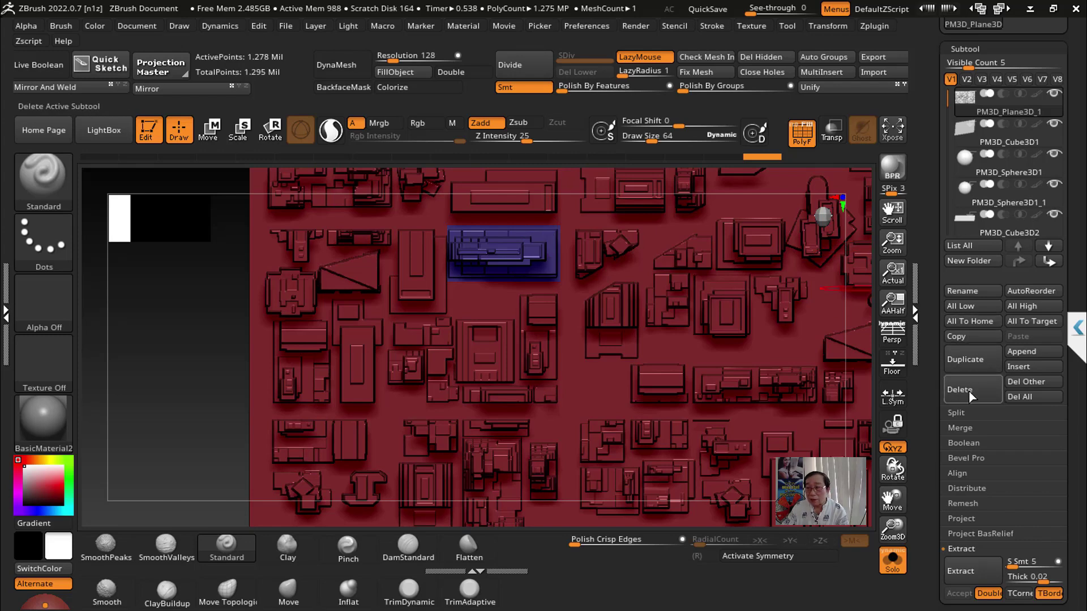
left_click(961, 415)
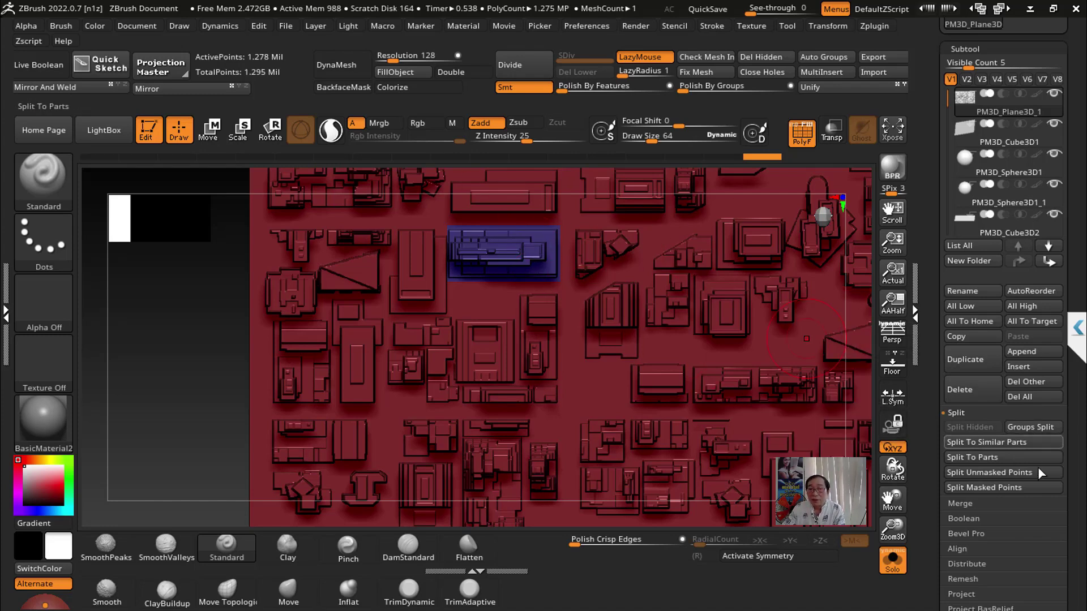
left_click(1023, 432)
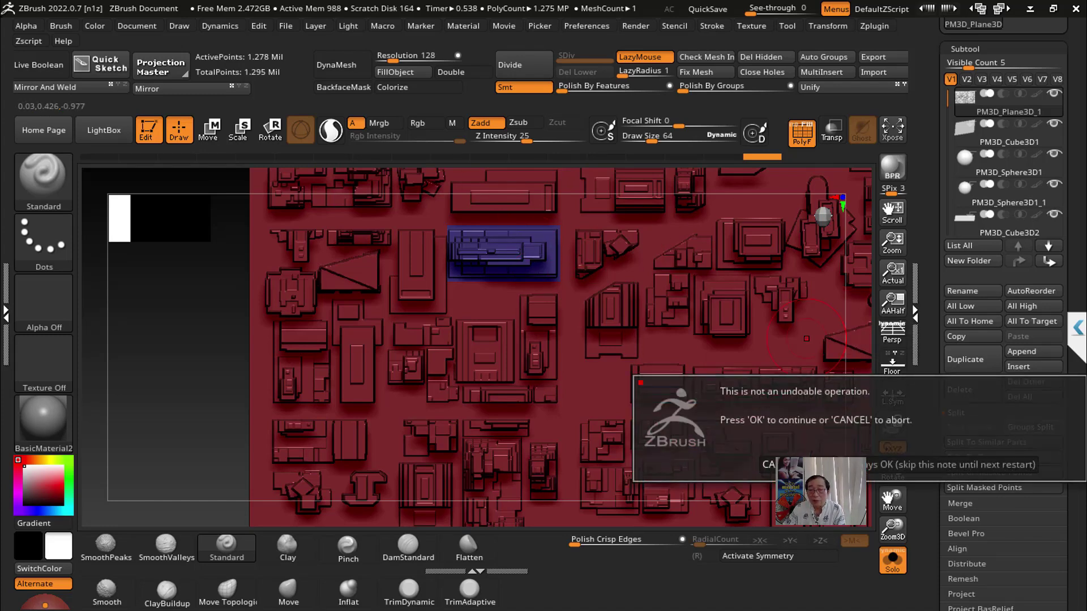
left_click(821, 464)
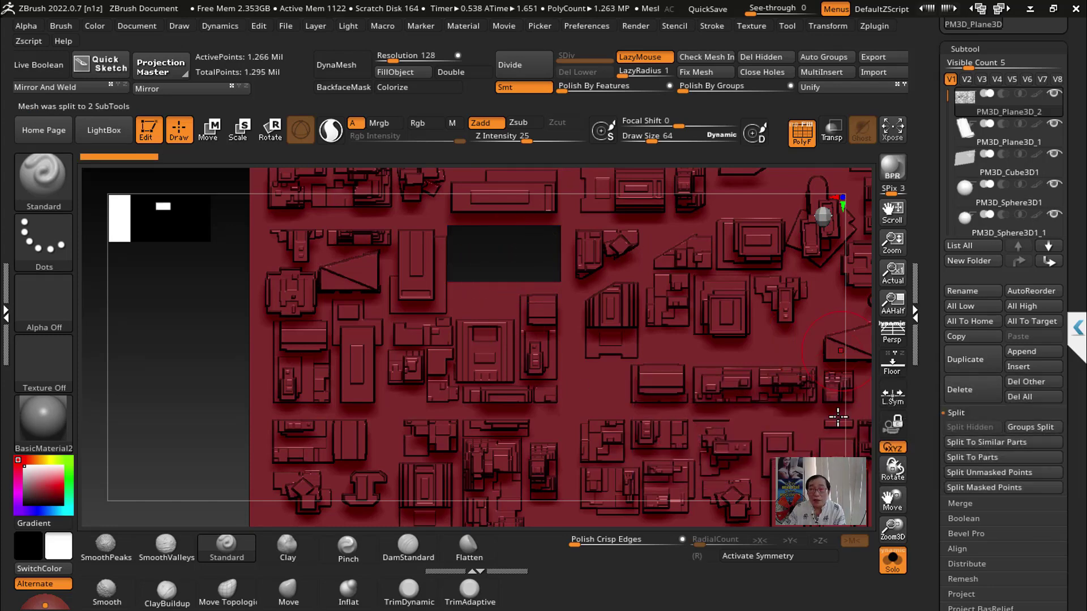
left_click(892, 560)
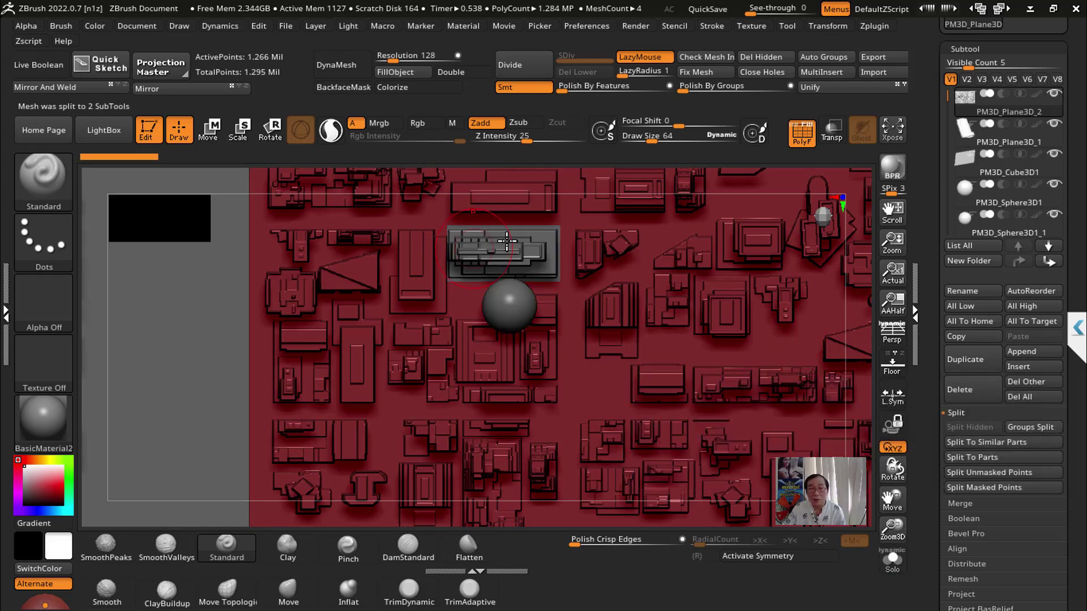
left_click(887, 176)
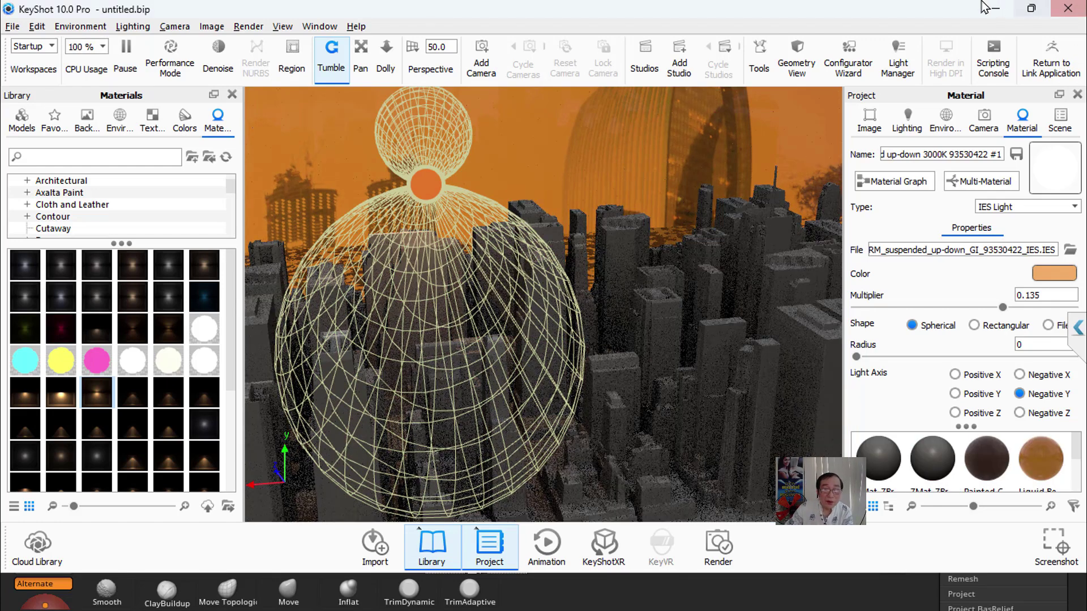
Step: In the KeyShot scene tree, select the last ZBrush part and hide the suspended light
left_click(1061, 135)
left_click(918, 302)
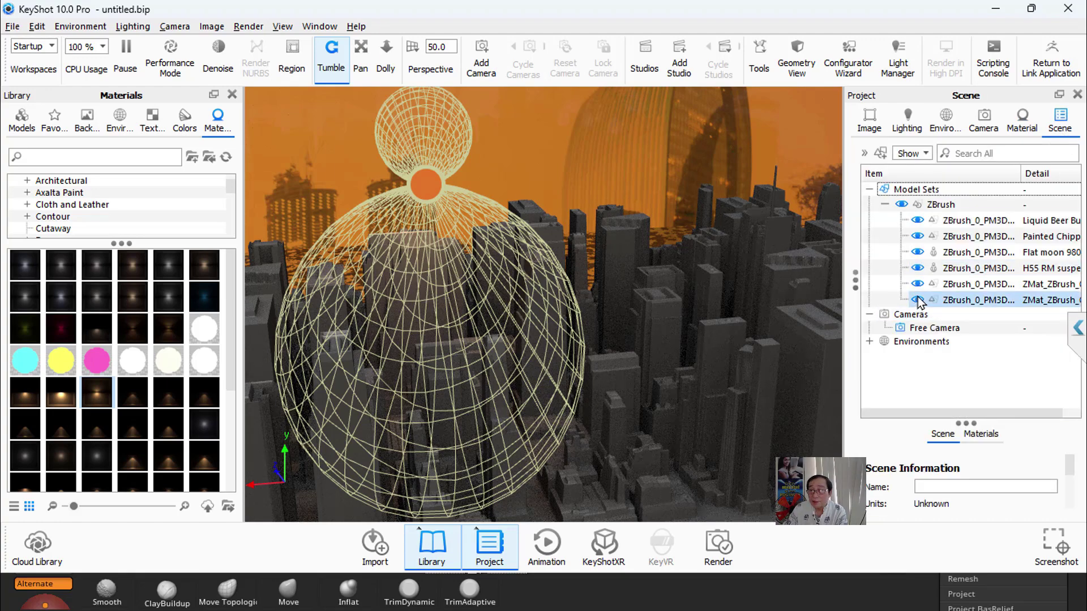
left_click(917, 268)
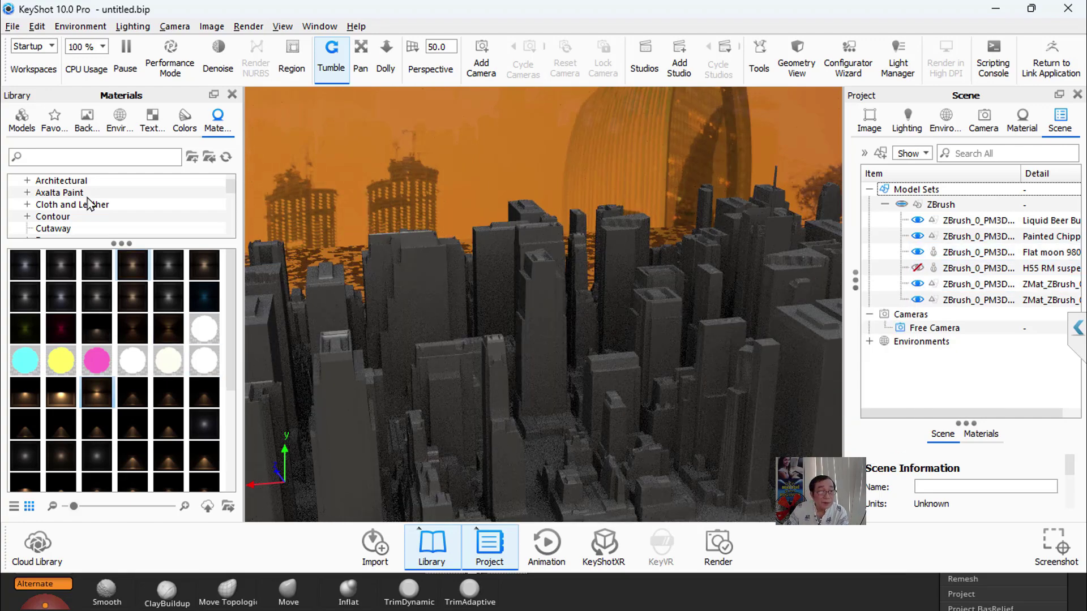
Step: Apply a gold metal from the Metal materials to a building
left_click_drag(126, 241, 121, 342)
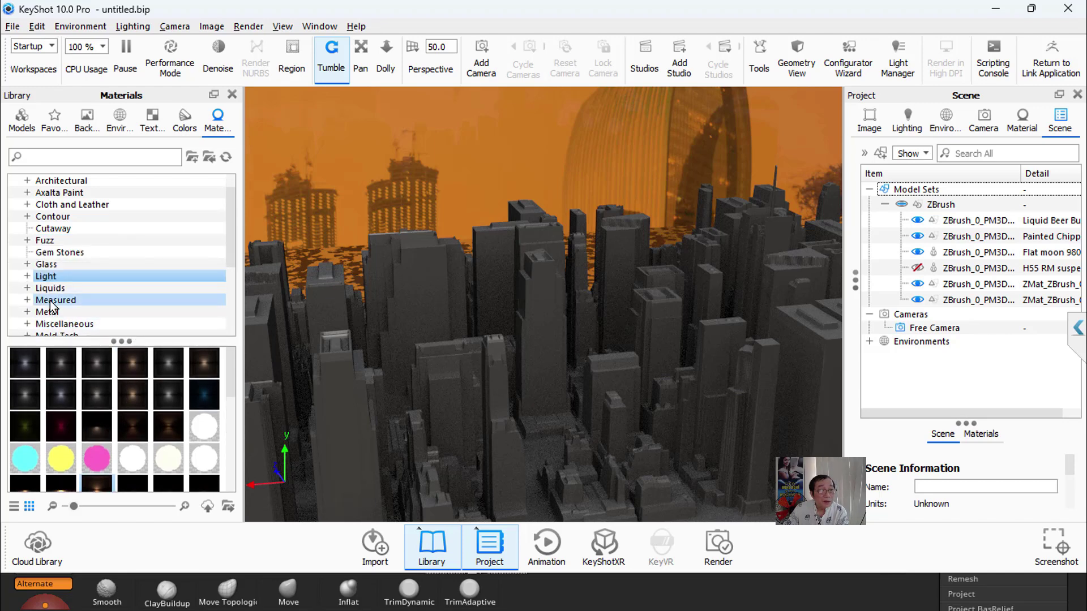
scroll(102, 299, "down", 1)
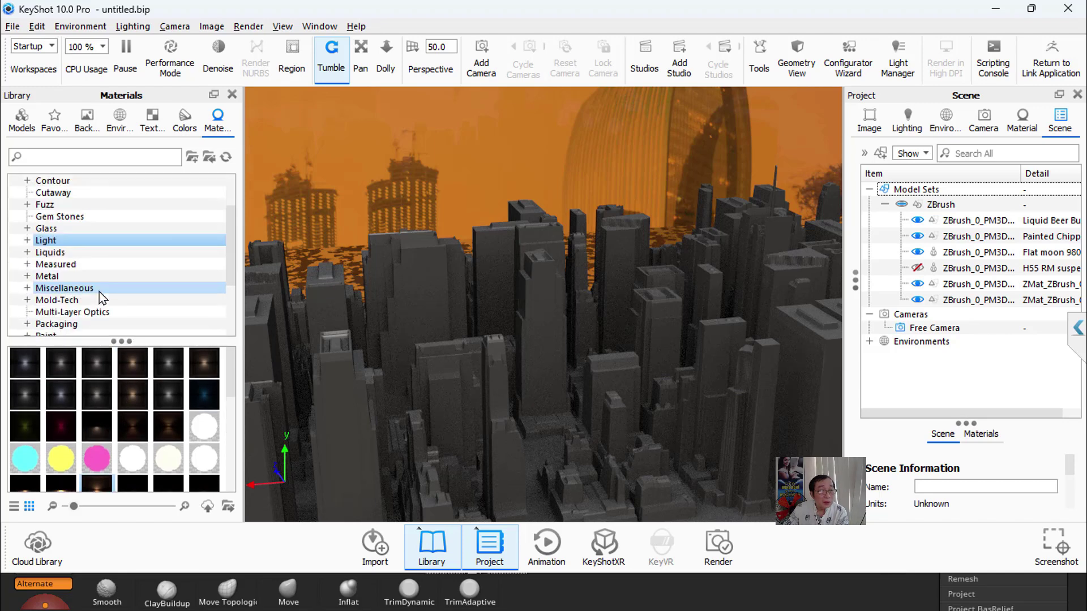
left_click(105, 276)
left_click_drag(107, 342, 130, 212)
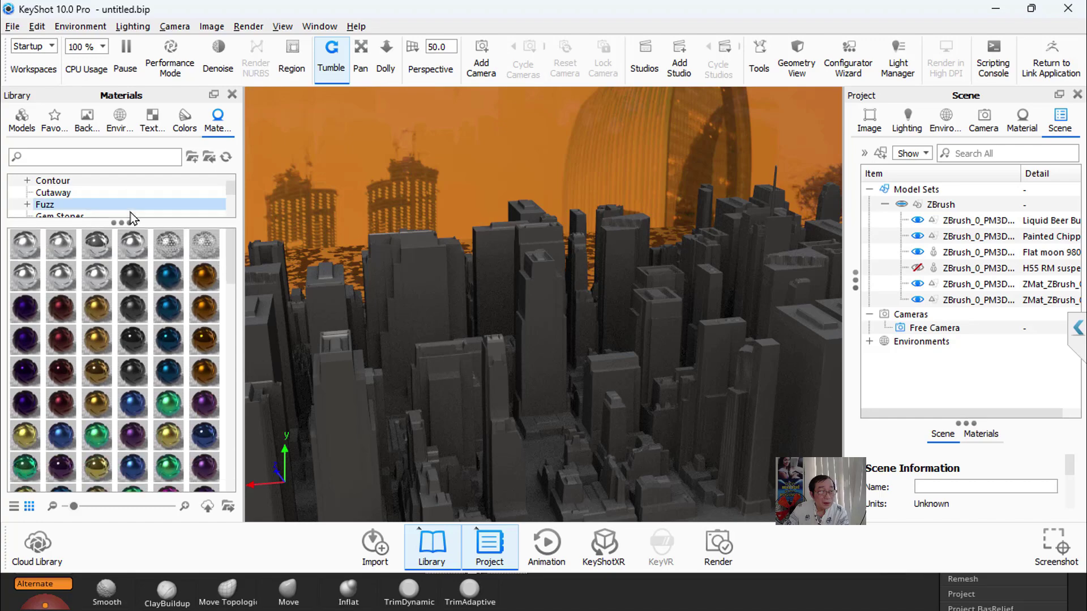
mouse_move(97, 340)
left_mouse_down()
mouse_move(441, 379)
mouse_move(429, 304)
left_mouse_up()
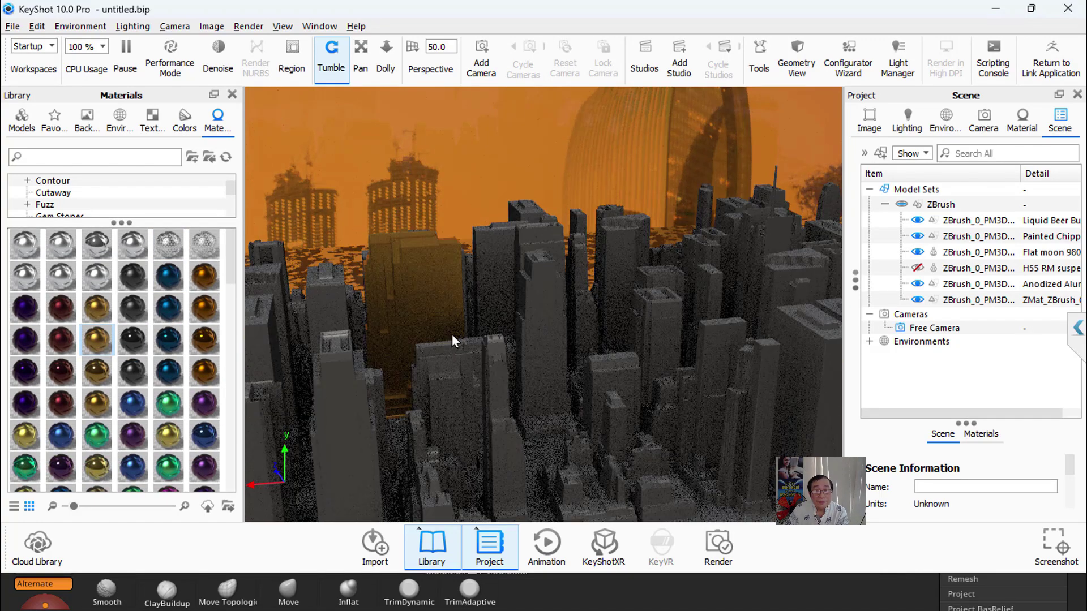
Step: Scroll and resize the Materials tree to bring the Architectural folder into view
scroll(170, 425, "down", 5)
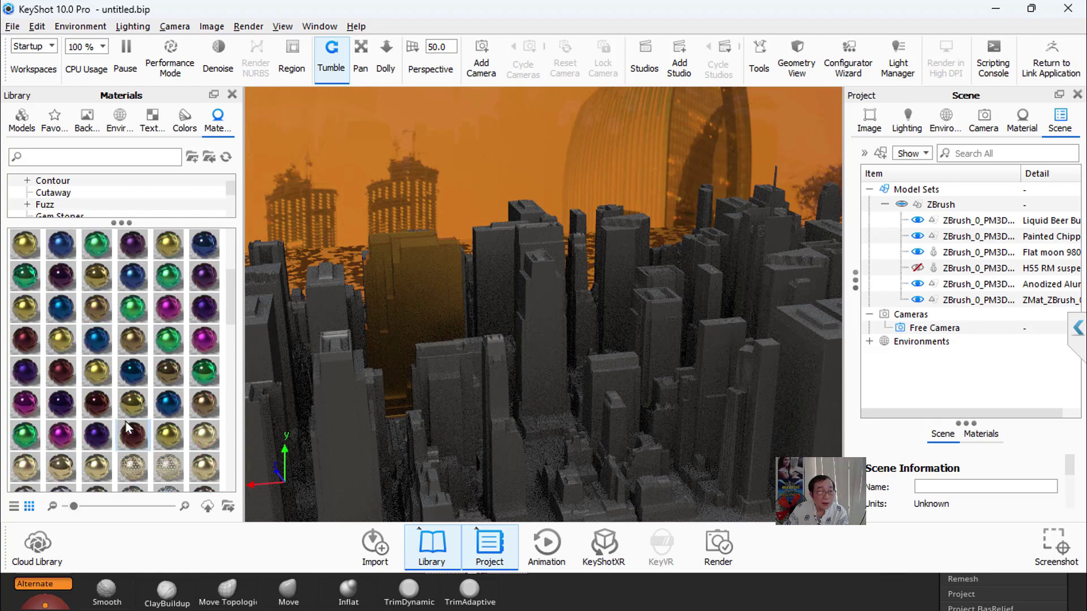
scroll(124, 419, "down", 5)
left_click_drag(121, 222, 122, 396)
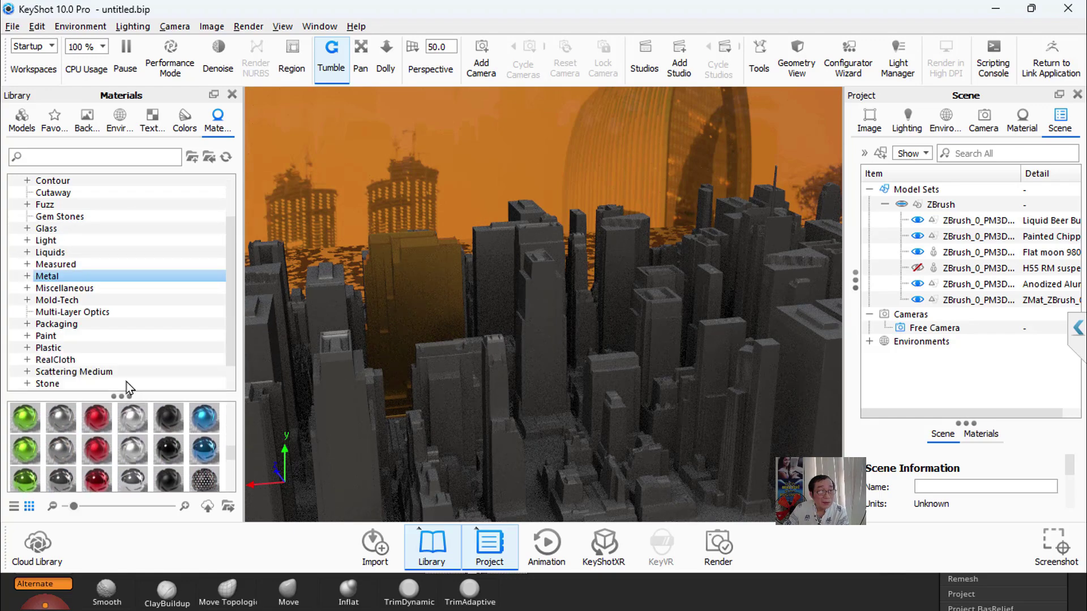
scroll(102, 272, "up", 2)
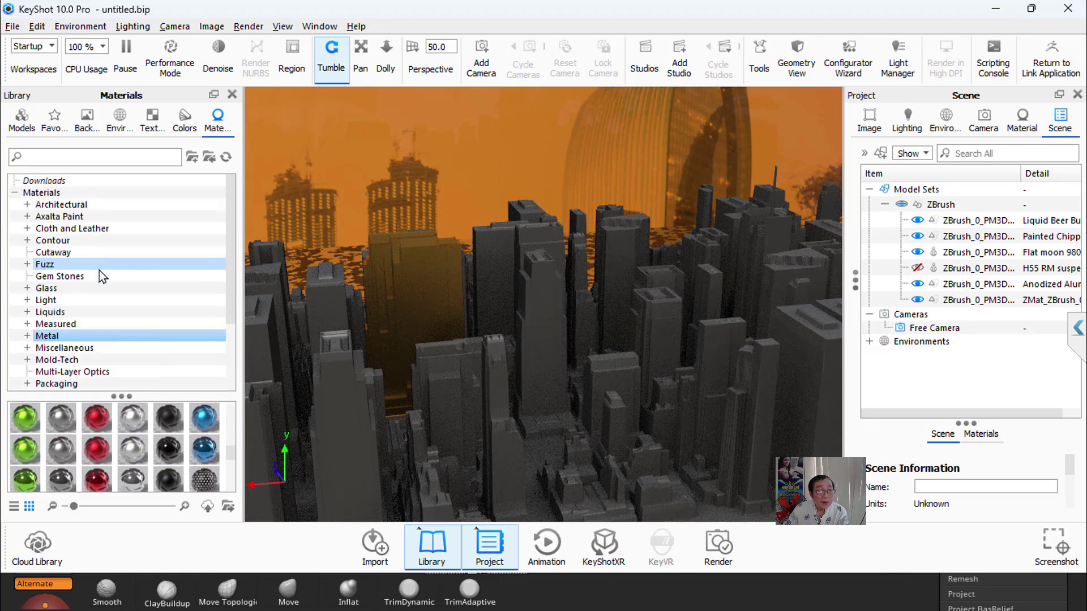
Step: Apply Gravel Red Displace, then Terrazzo Floor, to a tall building from the Architectural materials
left_click(63, 207)
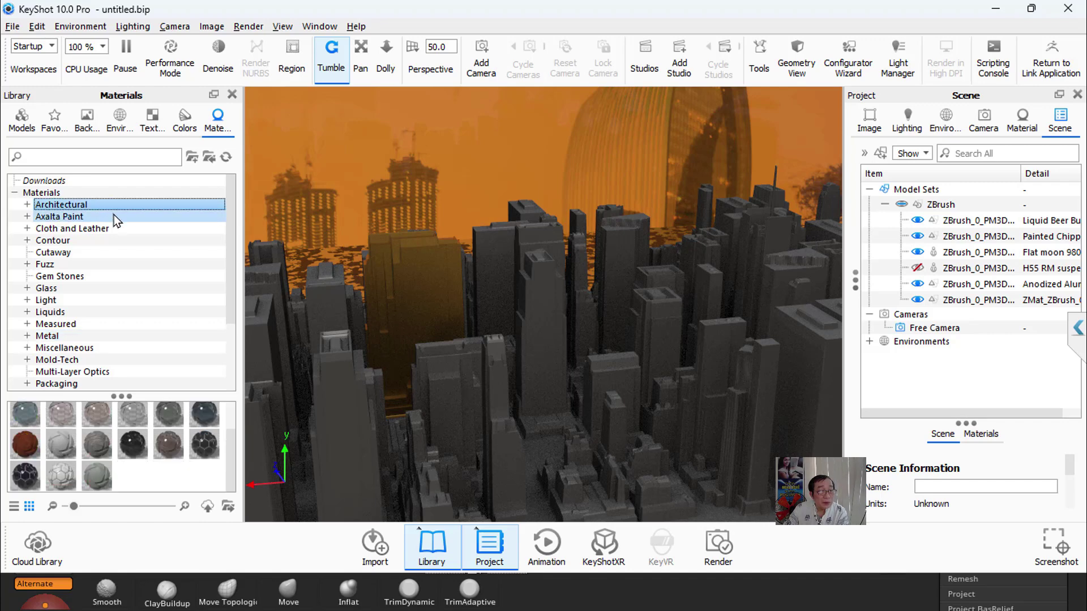
left_click_drag(132, 400, 145, 220)
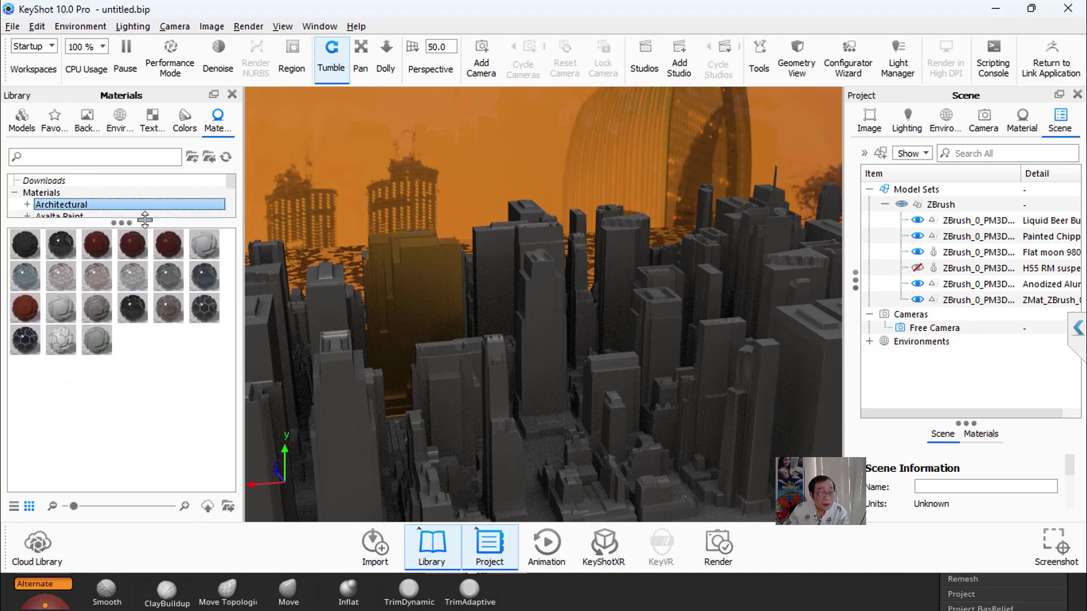
mouse_move(25, 307)
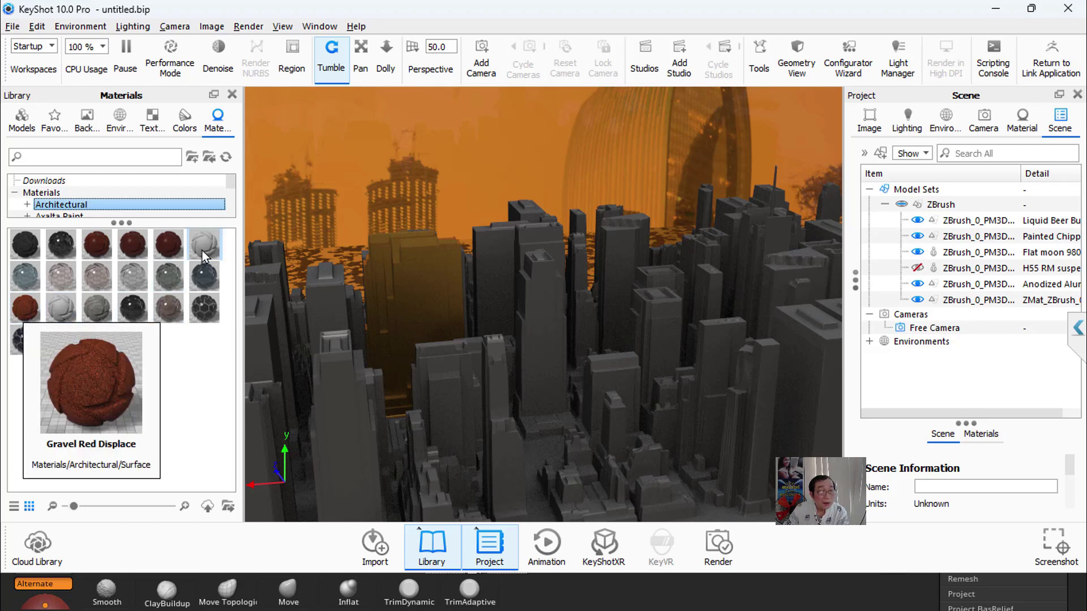
left_click_drag(30, 321, 415, 292)
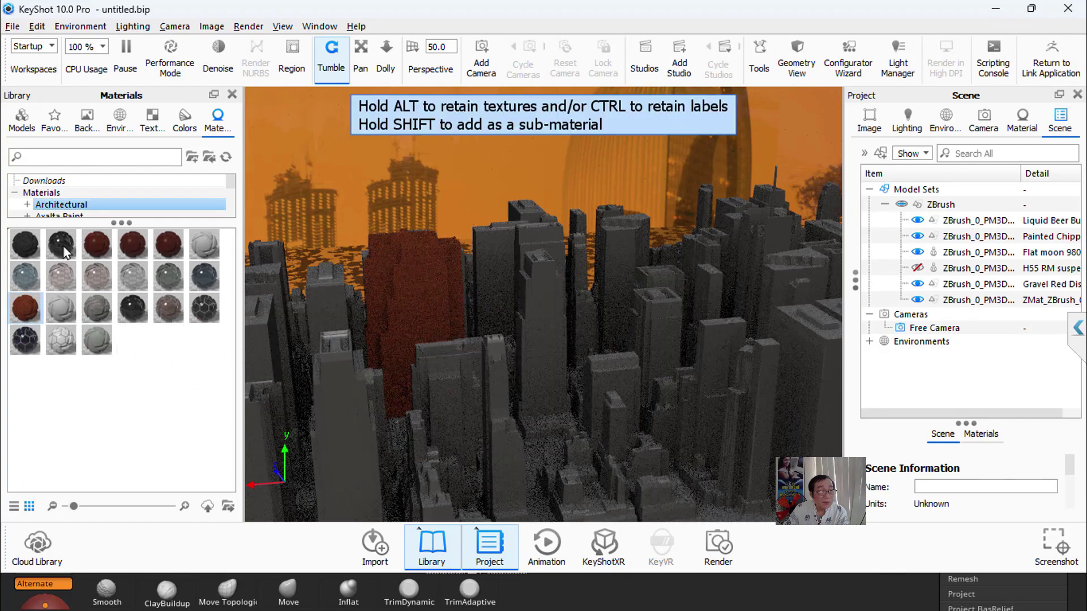
left_click_drag(173, 321, 402, 300)
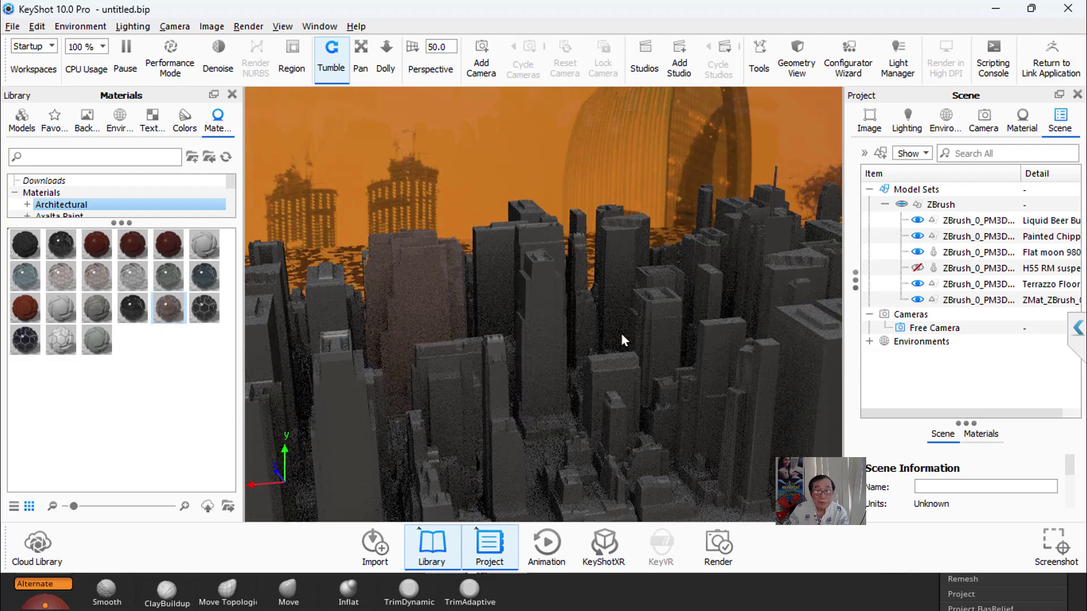
mouse_move(585, 378)
left_mouse_down()
mouse_move(633, 362)
mouse_move(631, 379)
mouse_move(607, 383)
left_mouse_up()
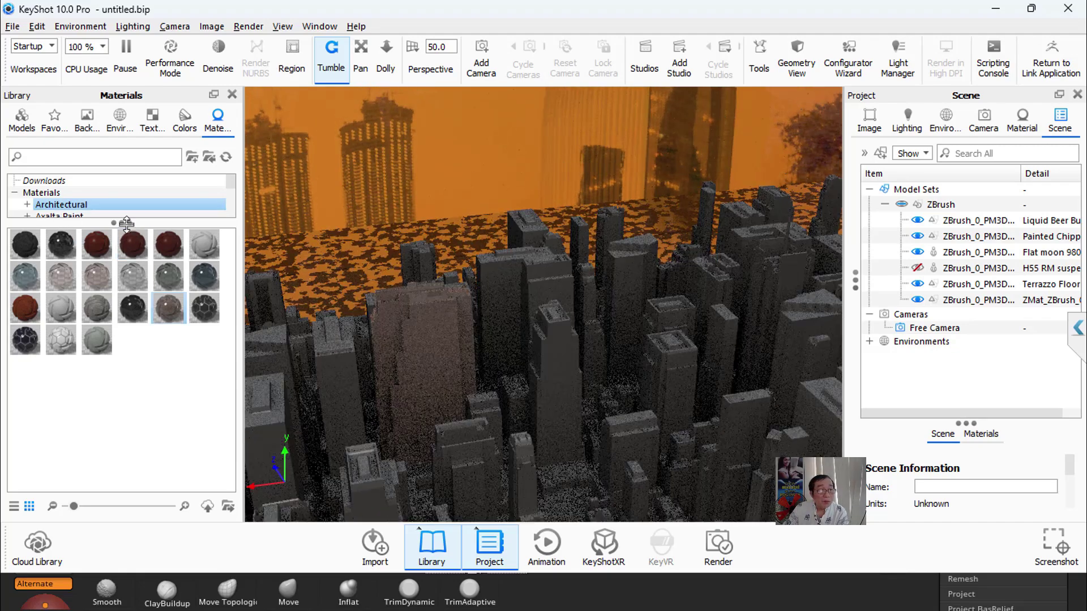
Step: Paint the building yellow with Axalta Lemon Drop paint and tilt to a lower view
left_click_drag(62, 222, 62, 349)
left_click(57, 216)
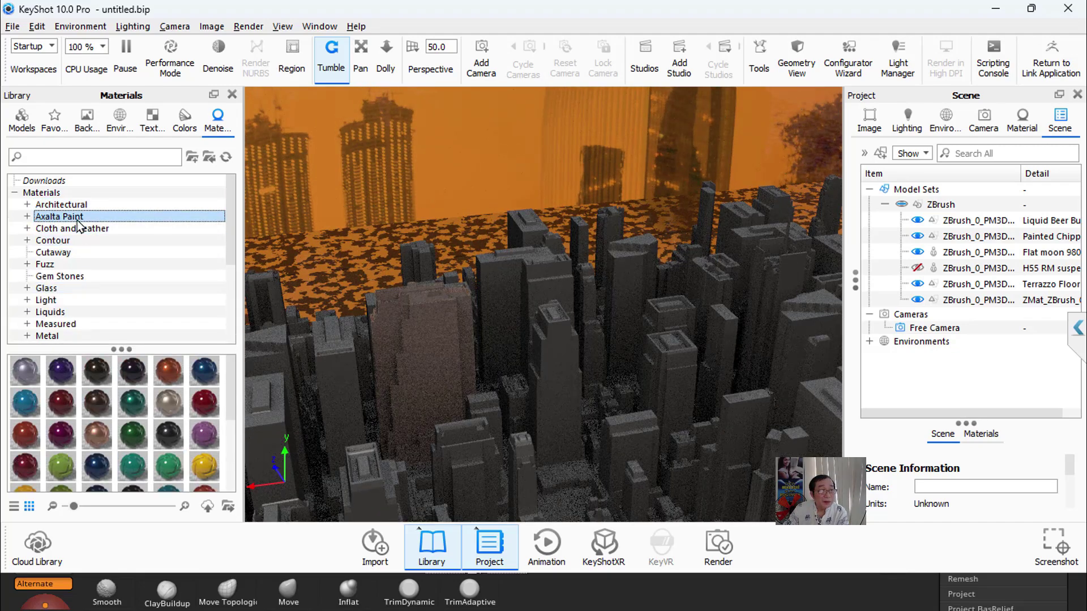
mouse_move(121, 349)
left_mouse_down()
mouse_move(122, 318)
mouse_move(406, 358)
left_mouse_up()
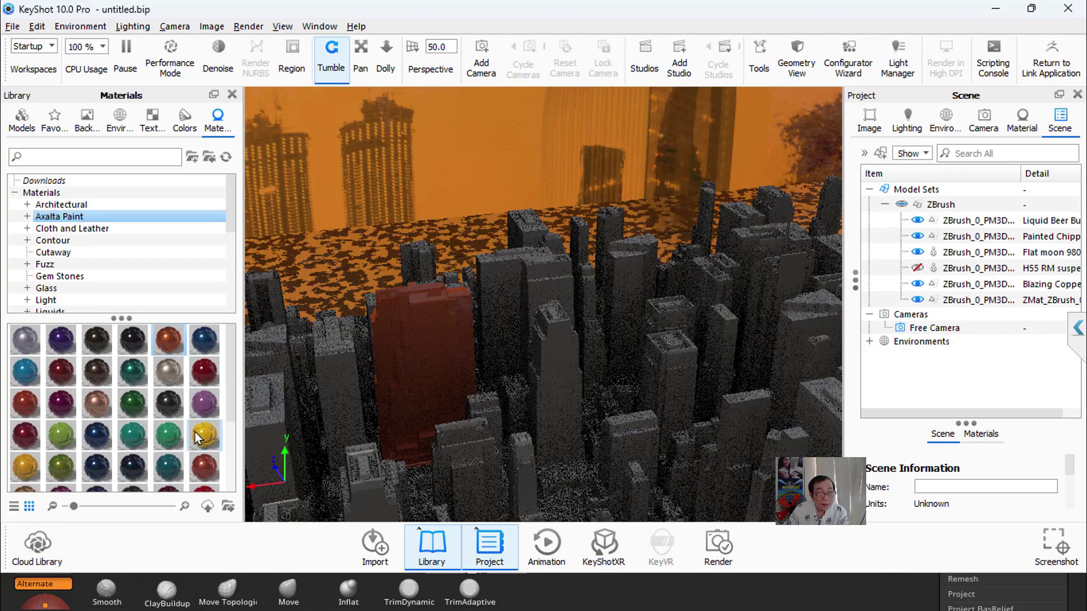
left_click_drag(195, 432, 407, 366)
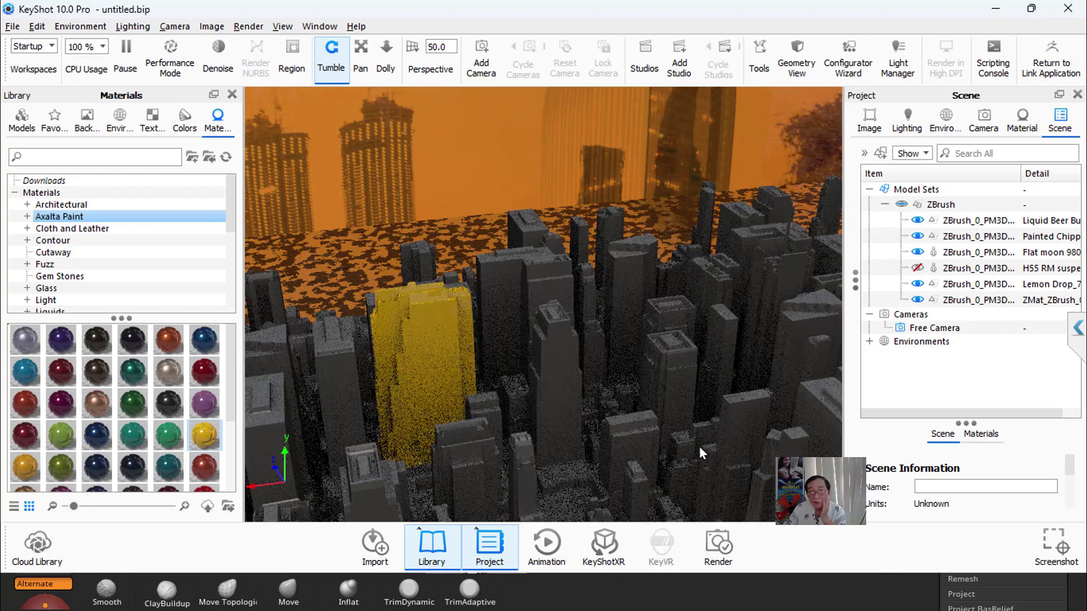
left_click_drag(694, 358, 695, 342)
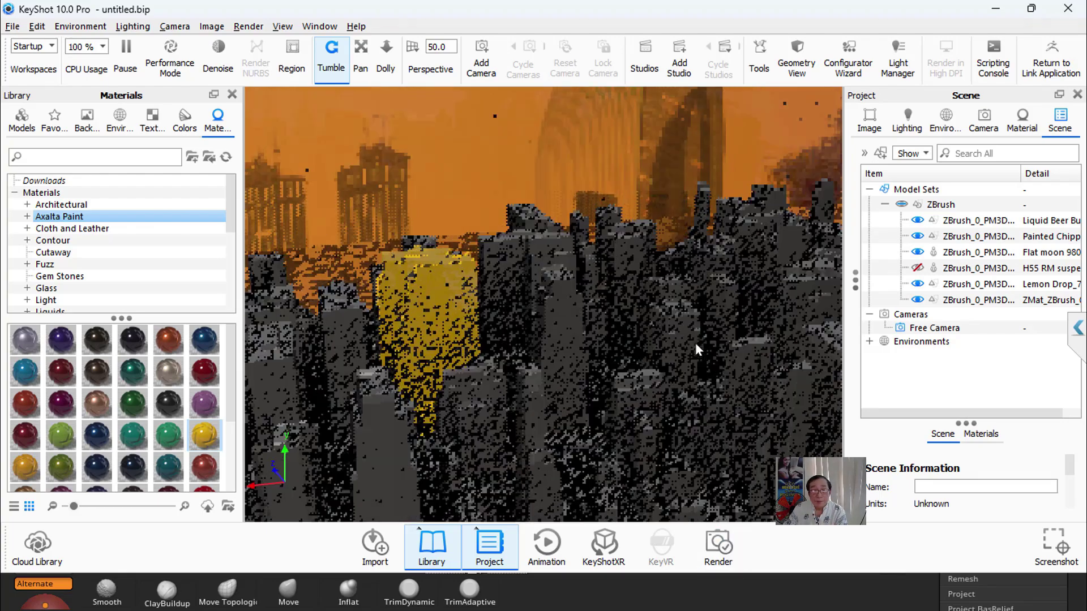
left_click(724, 545)
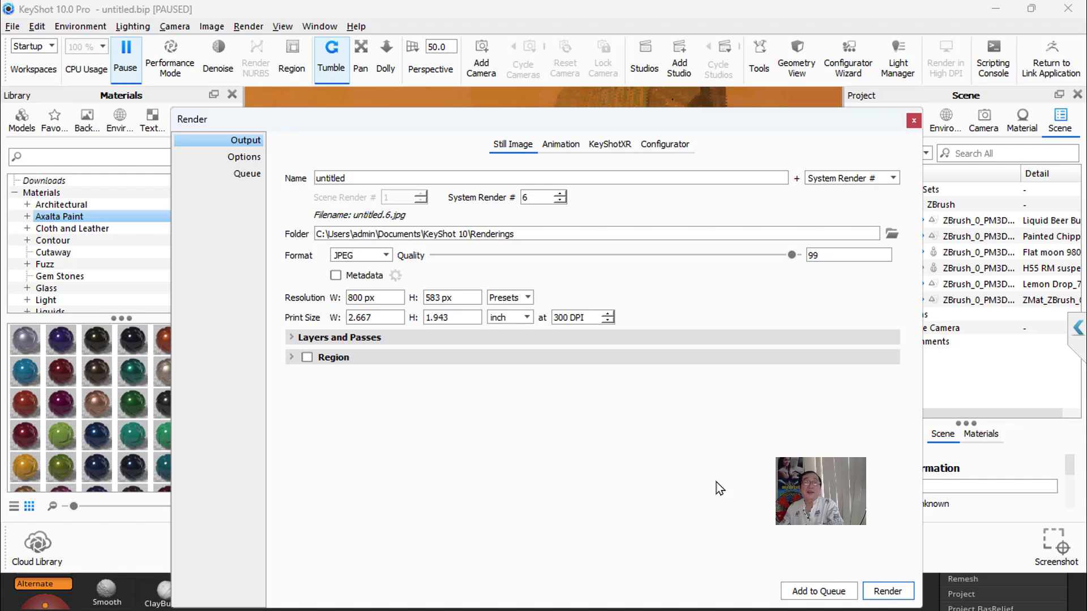
Step: Start the untitled.6.jpg still render, move its window higher, and return to ZBrush
key("Return")
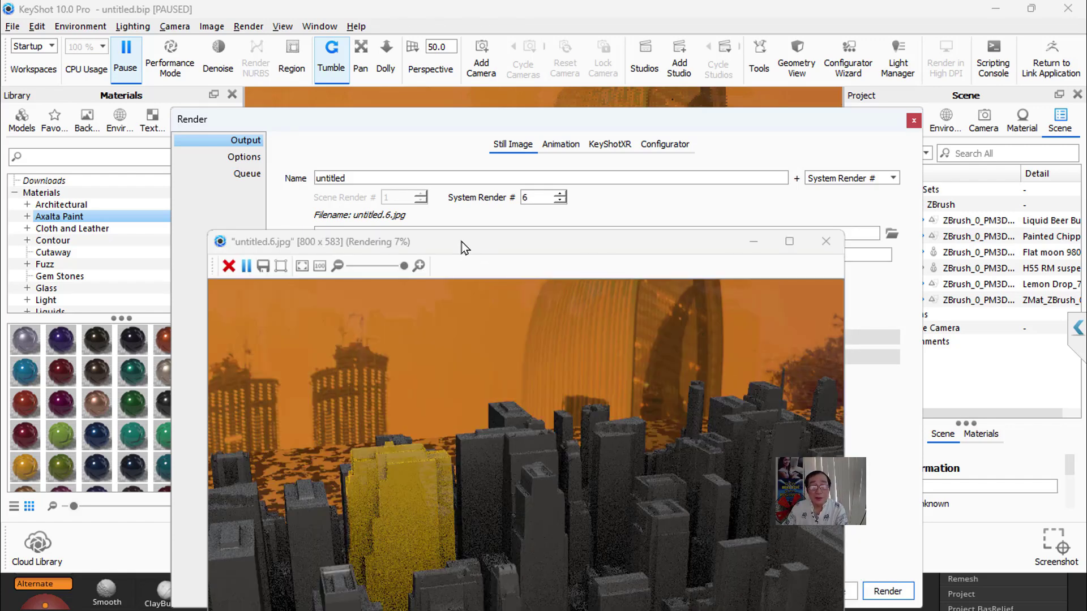
left_click_drag(461, 243, 486, 93)
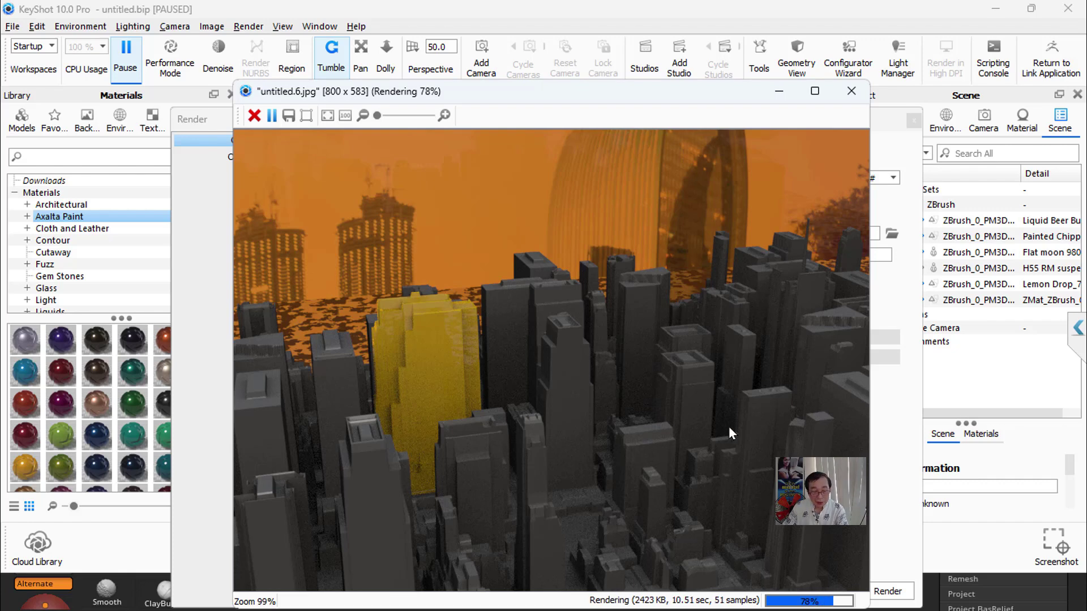
key("alt+Tab")
Step: Frame the whole city plane in ZBrush and turn off the polygroup colours
left_click(590, 251)
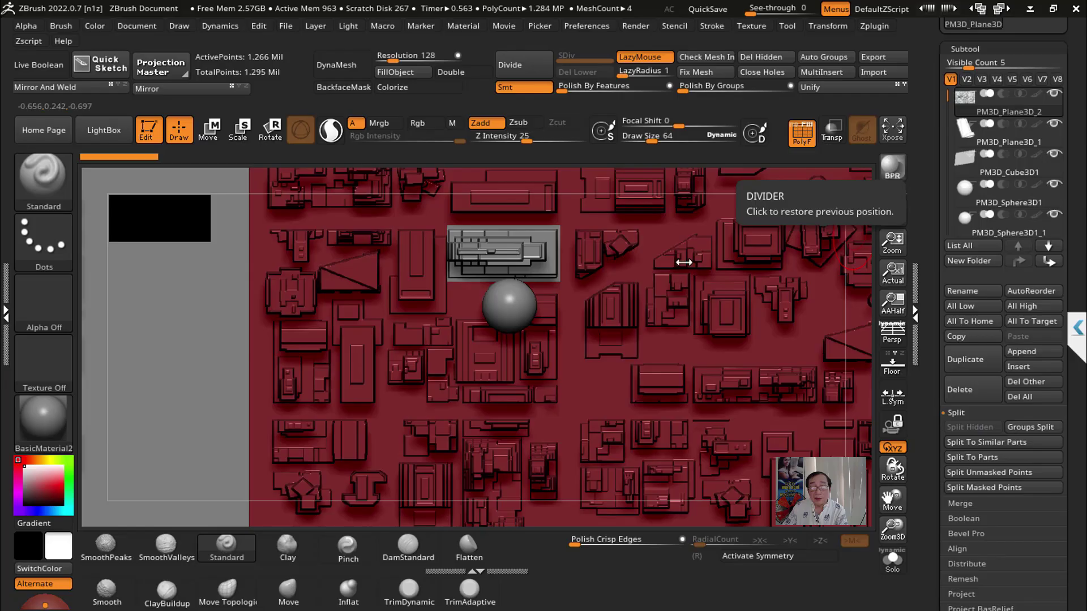
key("f")
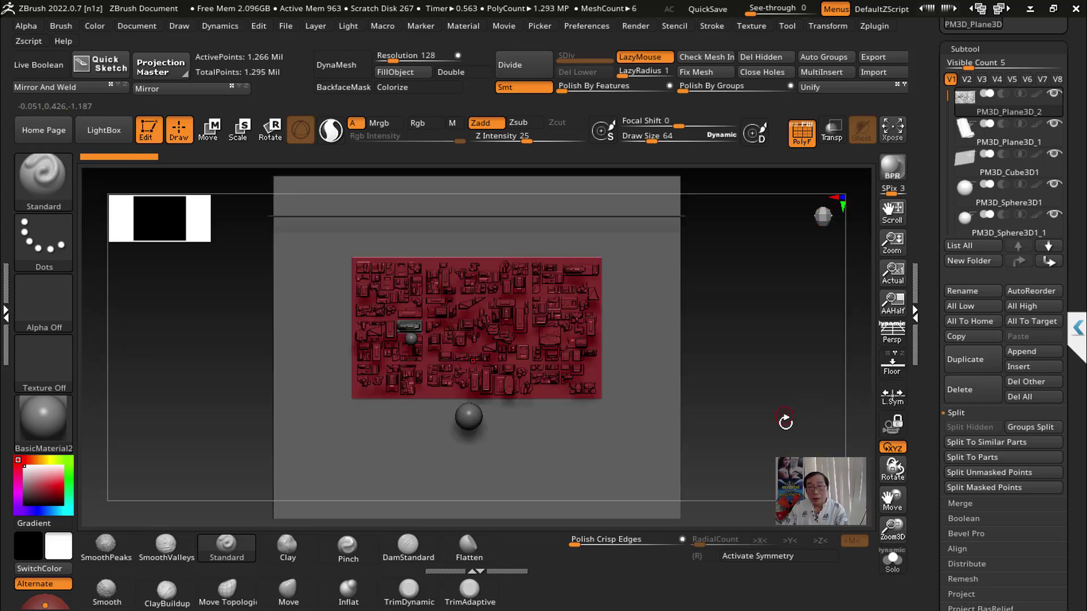
right_click_drag(784, 354, 802, 357)
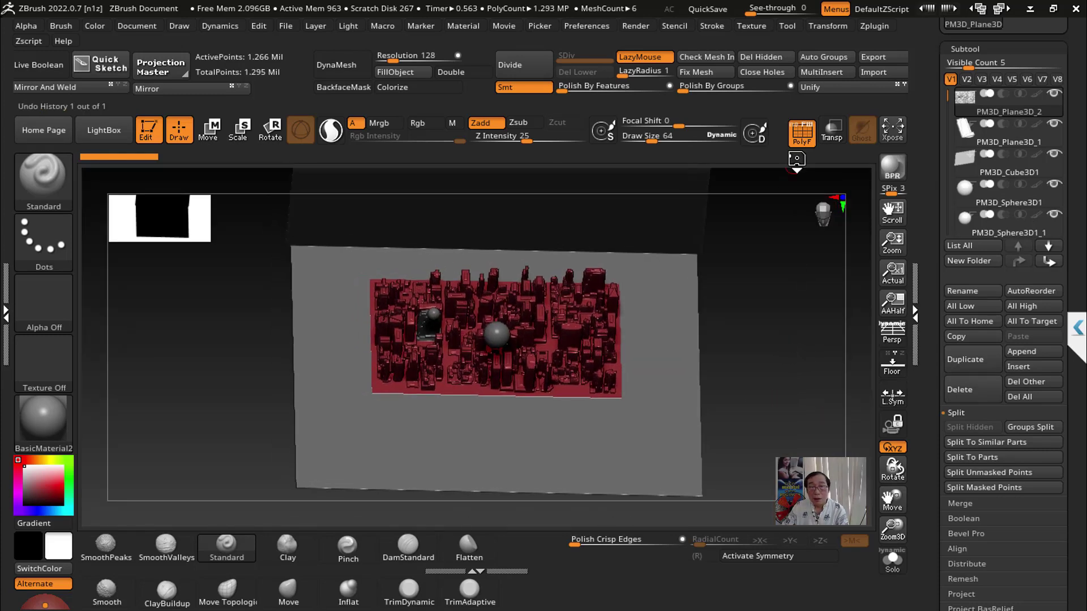
left_click(802, 133)
mouse_move(789, 321)
left_mouse_down()
mouse_move(791, 255)
mouse_move(793, 374)
mouse_move(803, 356)
mouse_move(792, 287)
mouse_move(794, 379)
mouse_move(803, 365)
mouse_move(877, 338)
left_mouse_up()
Step: Turn on perspective and orbit to a higher, angled view of the city
left_click(878, 337)
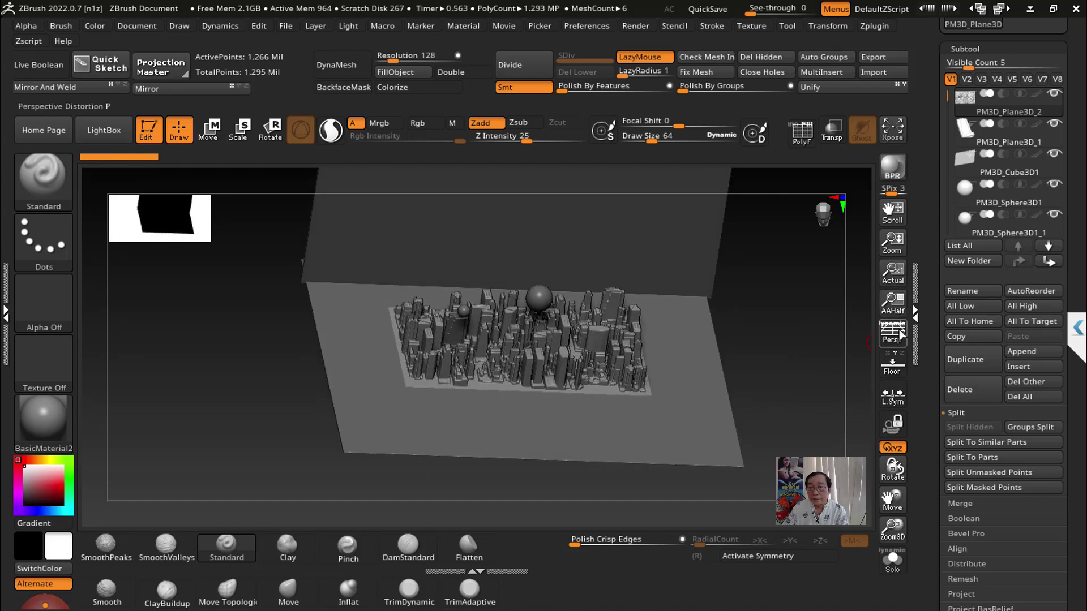
mouse_move(782, 347)
left_mouse_down()
mouse_move(733, 291)
mouse_move(757, 349)
mouse_move(791, 371)
mouse_move(799, 337)
mouse_move(781, 354)
mouse_move(764, 320)
left_mouse_up()
left_click_drag(764, 404, 776, 441)
mouse_move(711, 331)
left_mouse_down()
mouse_move(779, 381)
mouse_move(782, 371)
mouse_move(747, 357)
left_mouse_up()
left_click(892, 333)
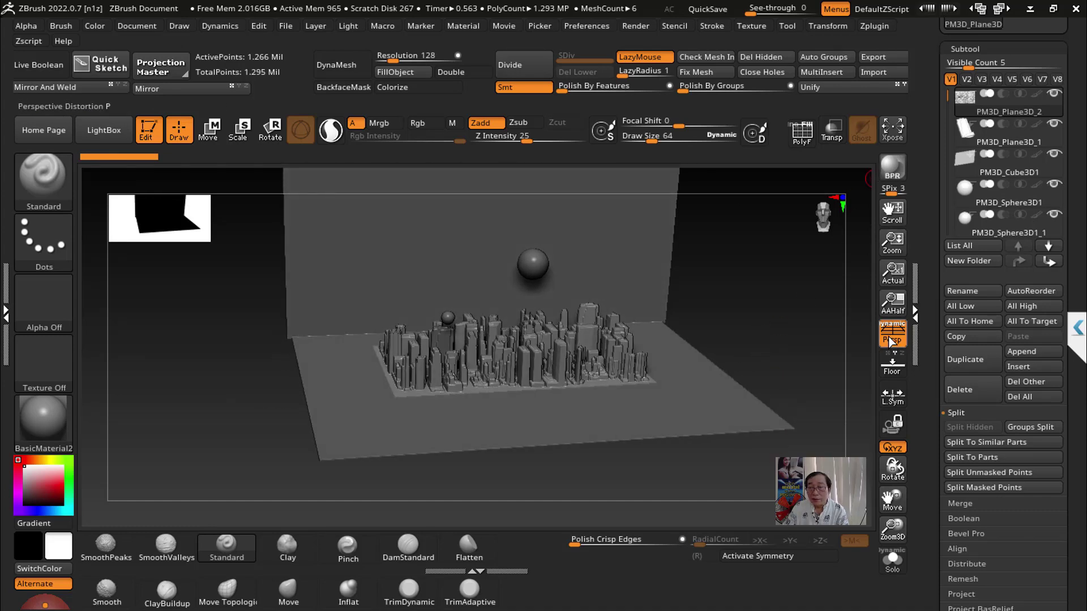
left_click(890, 332)
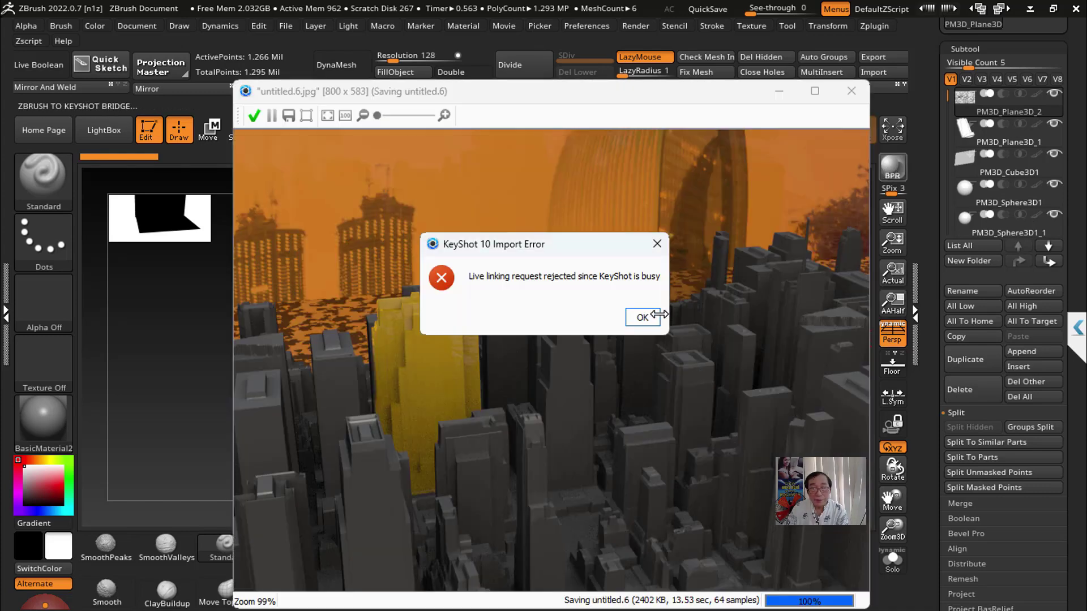
Step: Dismiss the KeyShot import error twice, nudging the ZBrush view in between
left_click(651, 316)
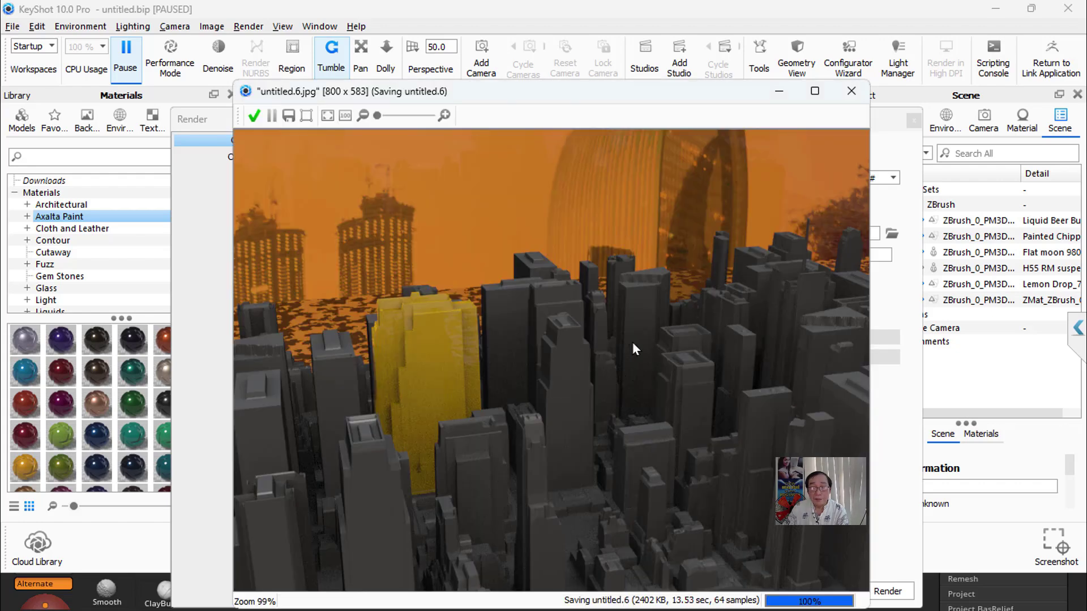
key("alt+Tab")
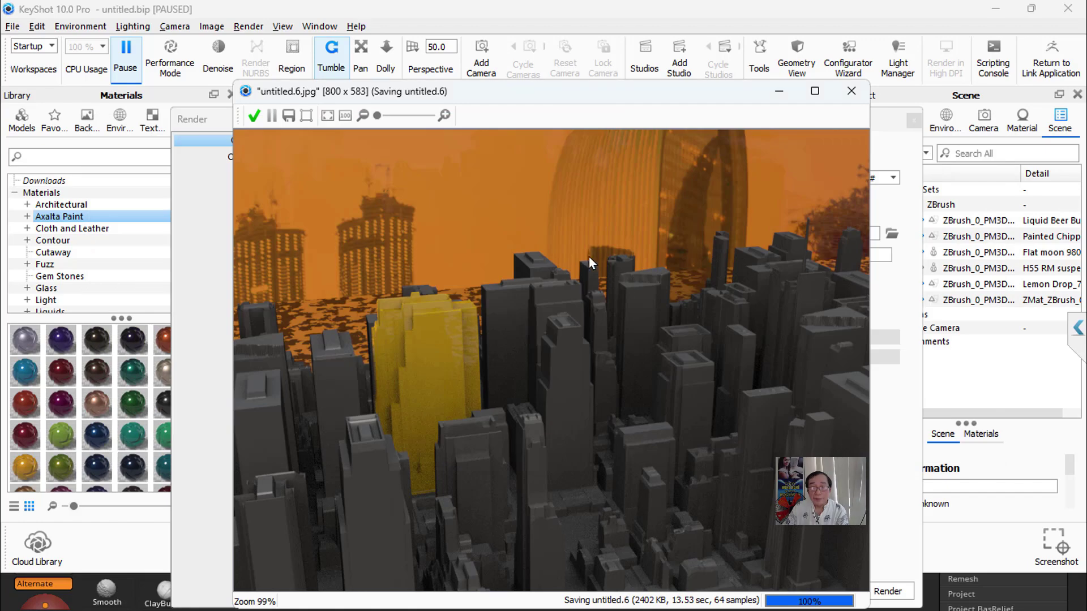
key("alt+Tab")
key("alt+Tab")
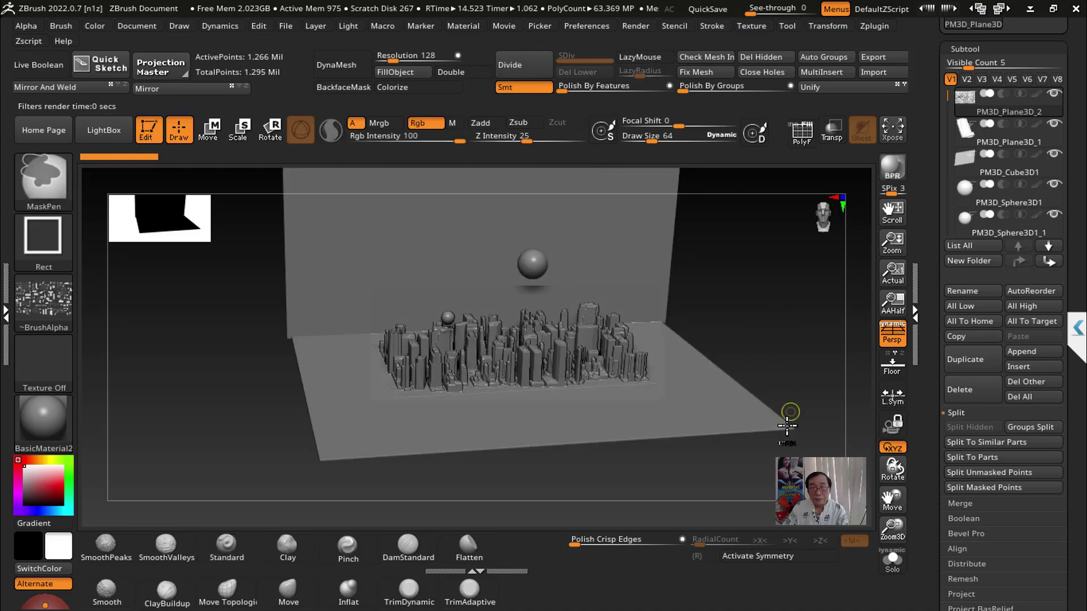
left_click_drag(752, 330, 756, 343)
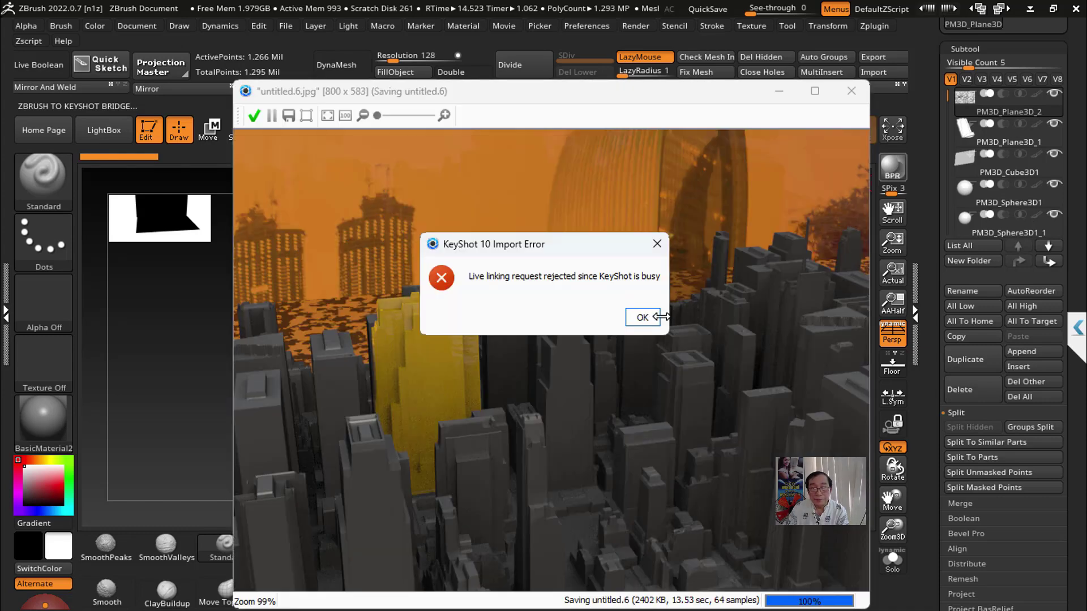
left_click(649, 317)
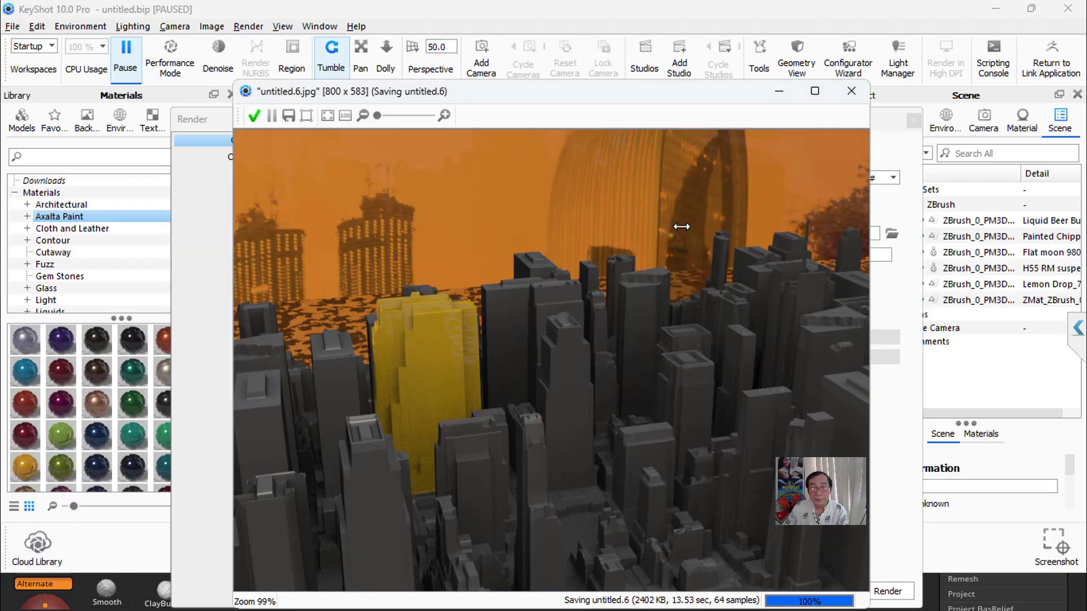
Step: Close the finished untitled.6.jpg render window and the render settings, then return to ZBrush
key("alt+Tab")
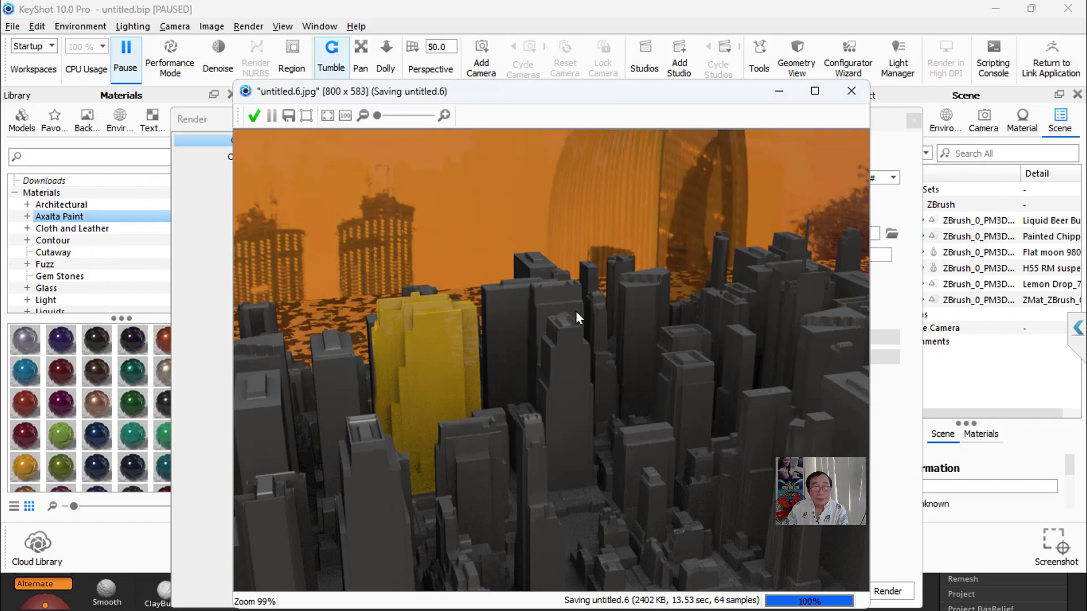
left_click(851, 91)
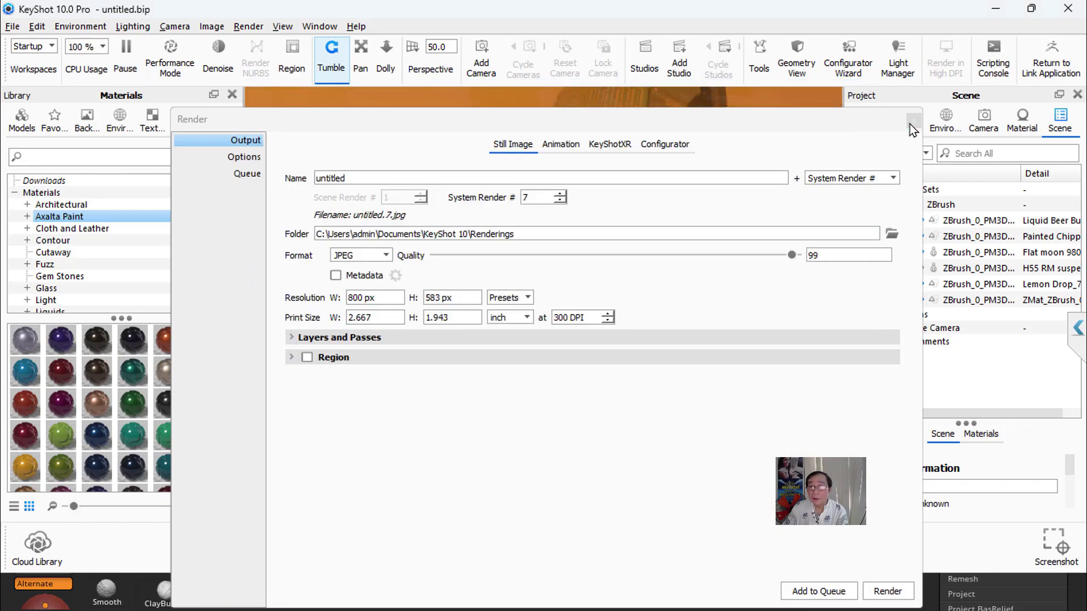
left_click(912, 123)
key("alt+Tab")
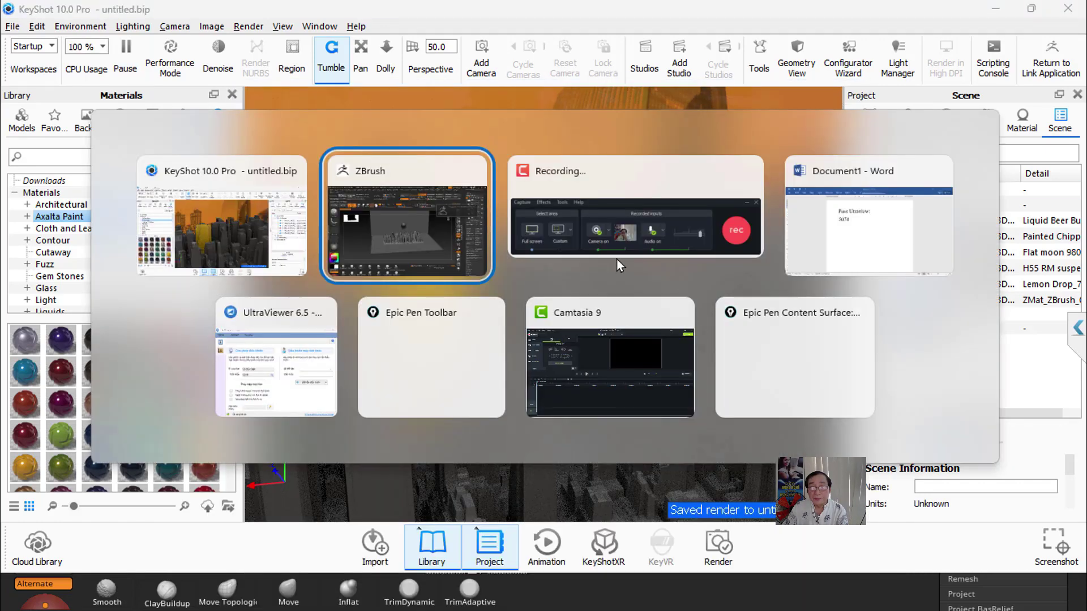
Step: BPR-render the city with shadows to resend it to KeyShot, then switch to KeyShot
left_click(435, 233)
left_click(892, 173)
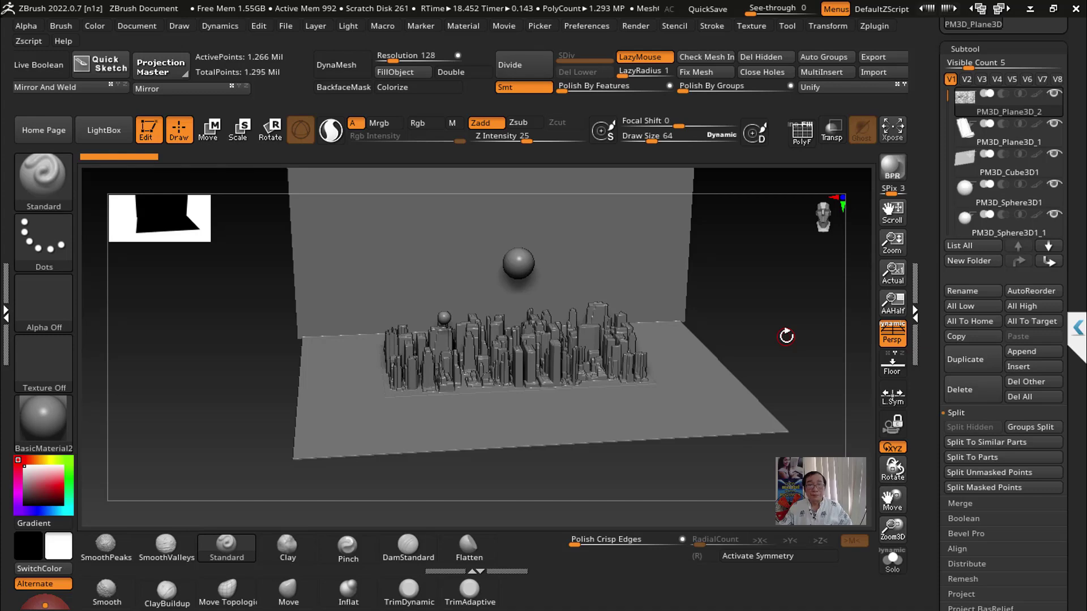
key("alt+Tab")
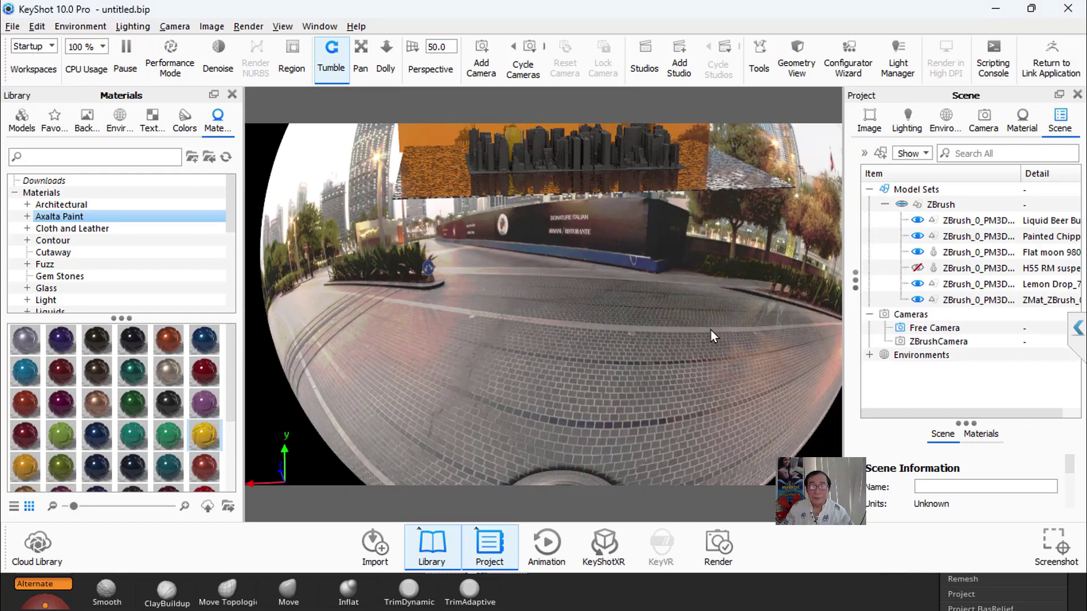
Step: Tumble the city view and apply the Ginger Bronze material to the city model
mouse_move(710, 328)
left_mouse_down()
mouse_move(671, 355)
mouse_move(715, 396)
mouse_move(742, 386)
mouse_move(745, 363)
mouse_move(682, 359)
left_mouse_up()
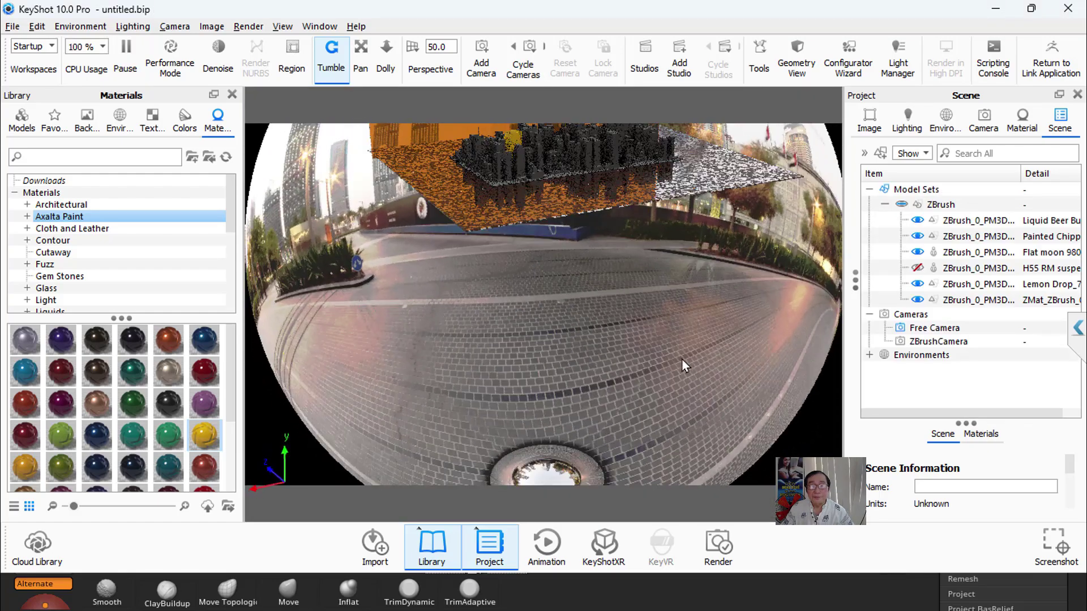
scroll(682, 355, "down", 5)
scroll(681, 351, "up", 5)
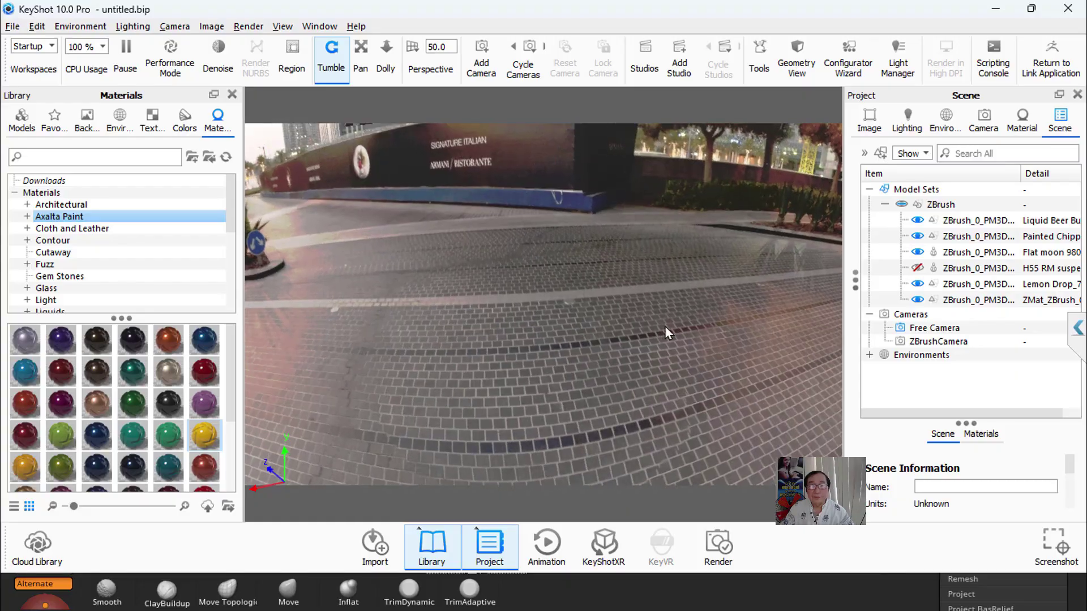
scroll(665, 325, "down", 2)
mouse_move(648, 362)
left_mouse_down()
mouse_move(643, 382)
mouse_move(667, 287)
mouse_move(608, 376)
left_mouse_up()
scroll(647, 378, "up", 2)
scroll(647, 378, "up", 2)
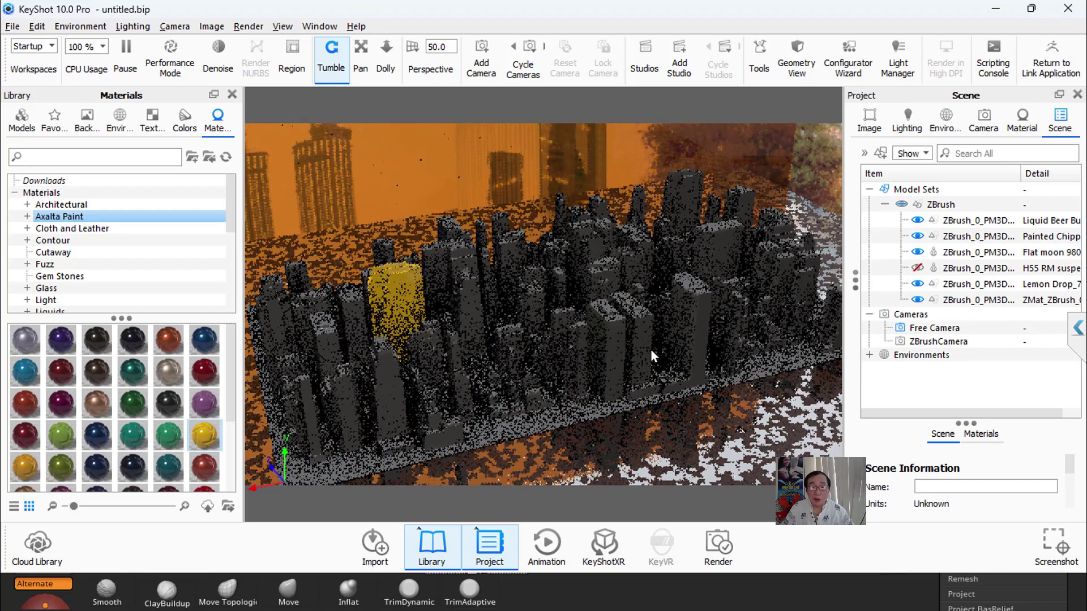
left_click_drag(100, 400, 497, 351)
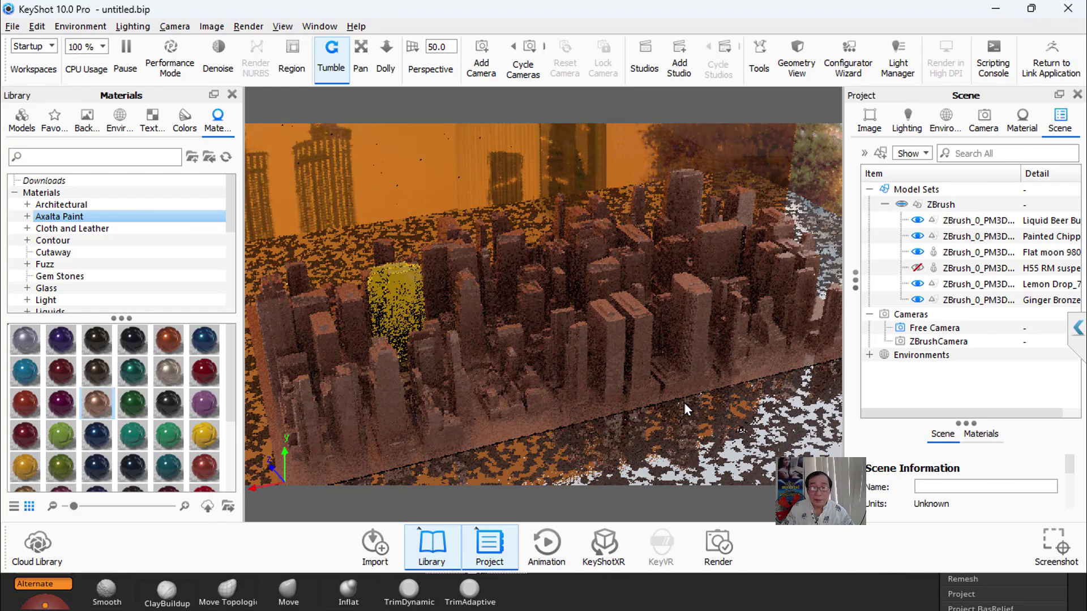
Step: Orbit to a lower, level frontal view of the bronze city, then close KeyShot
scroll(684, 402, "up", 5)
left_click_drag(684, 402, 755, 383)
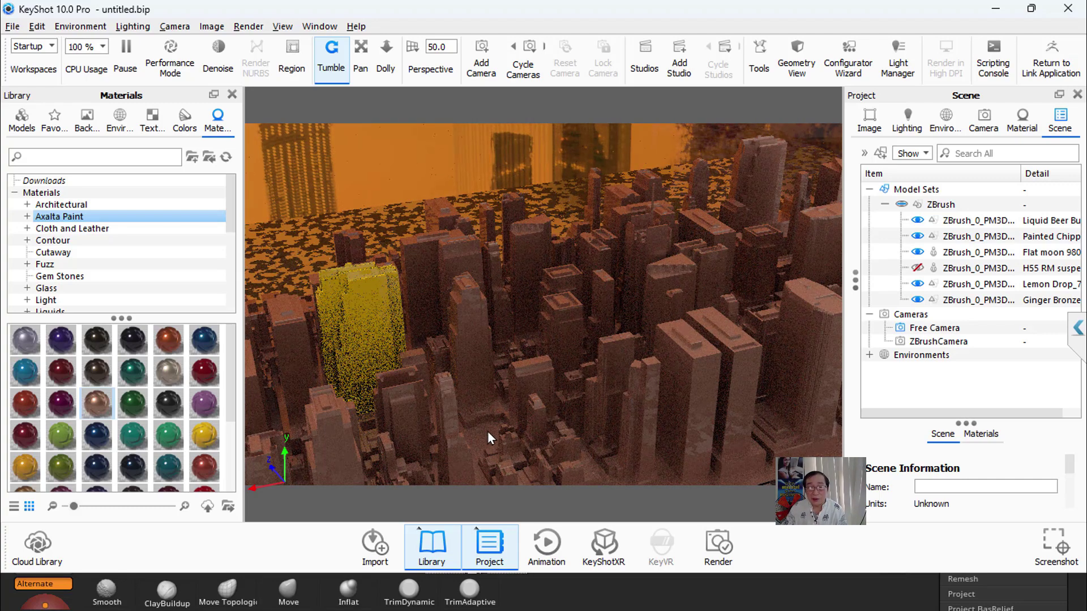
left_click_drag(681, 395, 664, 376)
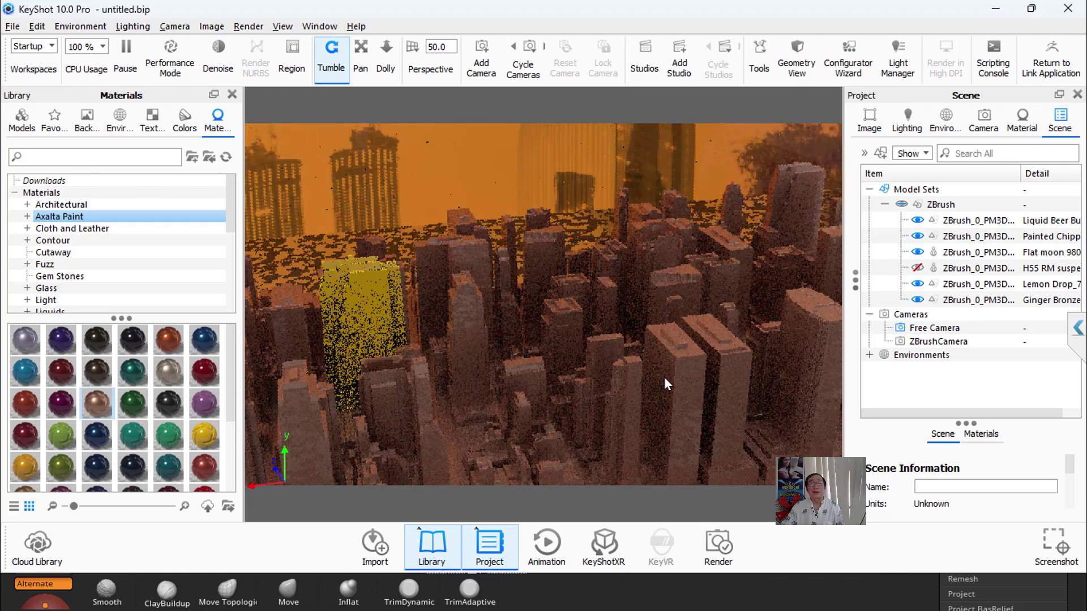
left_click_drag(614, 341, 672, 349)
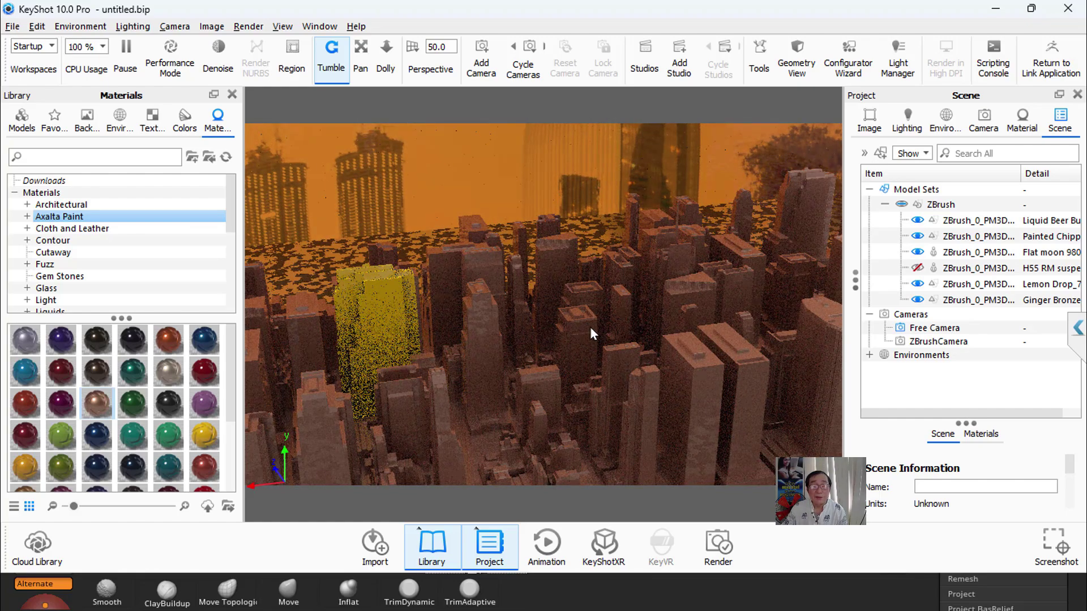
mouse_move(590, 327)
left_mouse_down()
mouse_move(588, 315)
mouse_move(610, 305)
left_mouse_up()
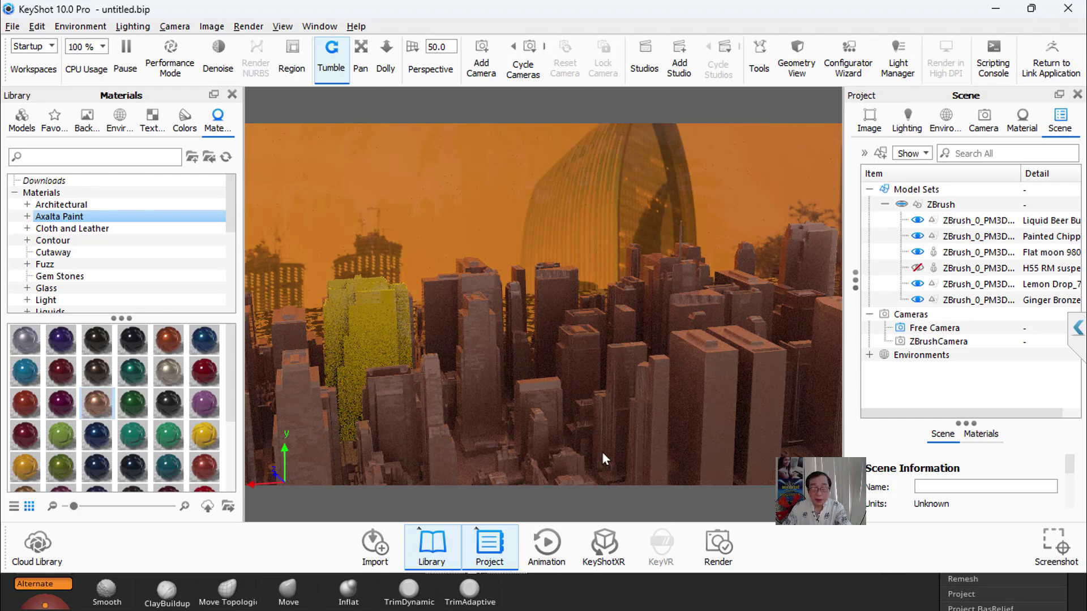
left_click(1064, 9)
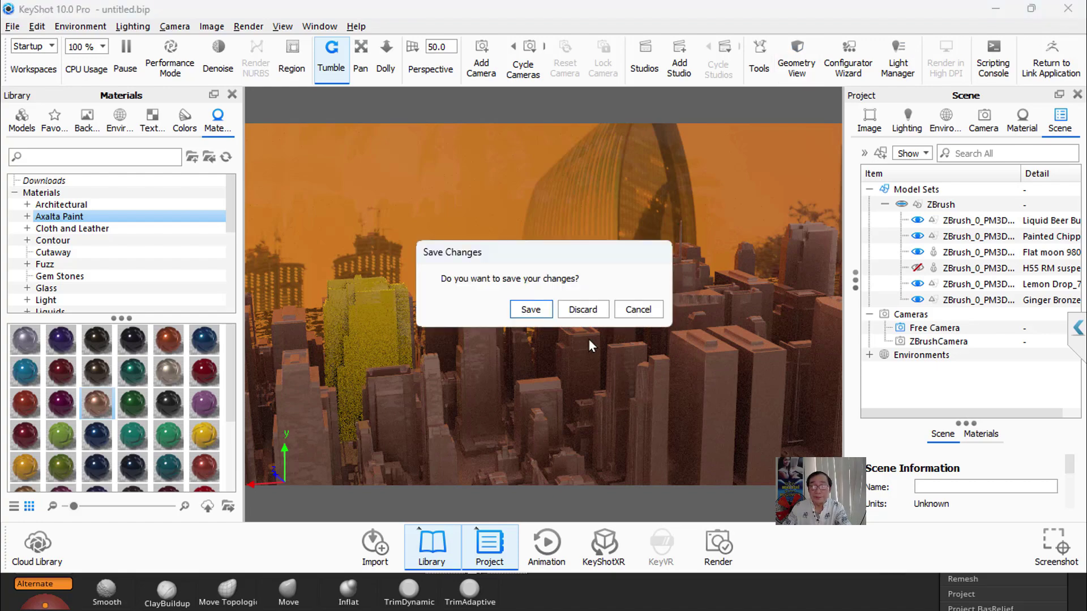
Step: Discard KeyShot's unsaved changes and reset ZBrush with Preferences > Init ZBrush, confirming Yes
left_click(589, 308)
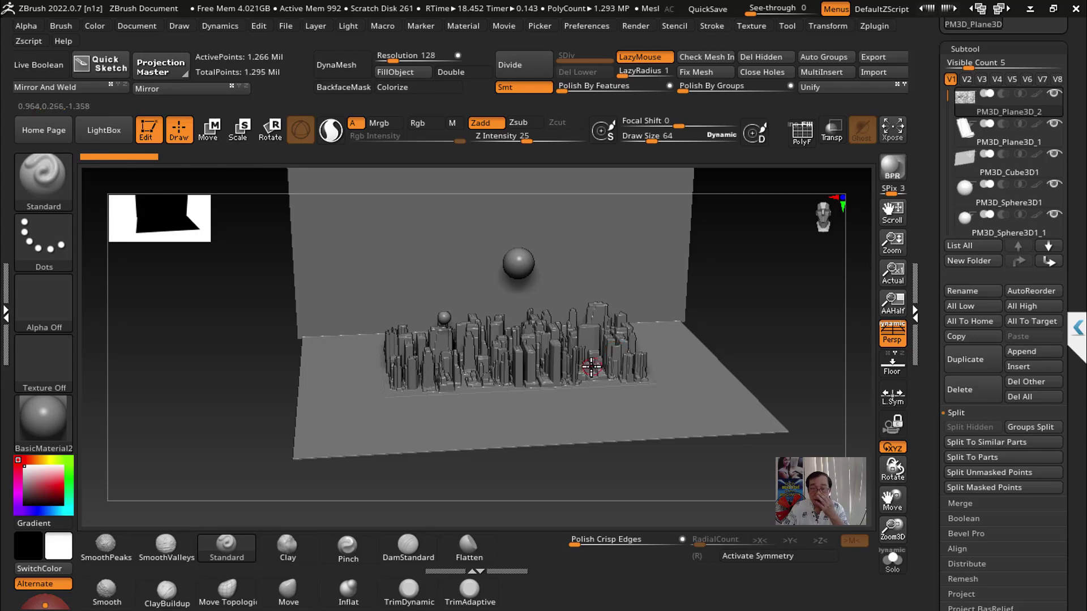
left_click(43, 295)
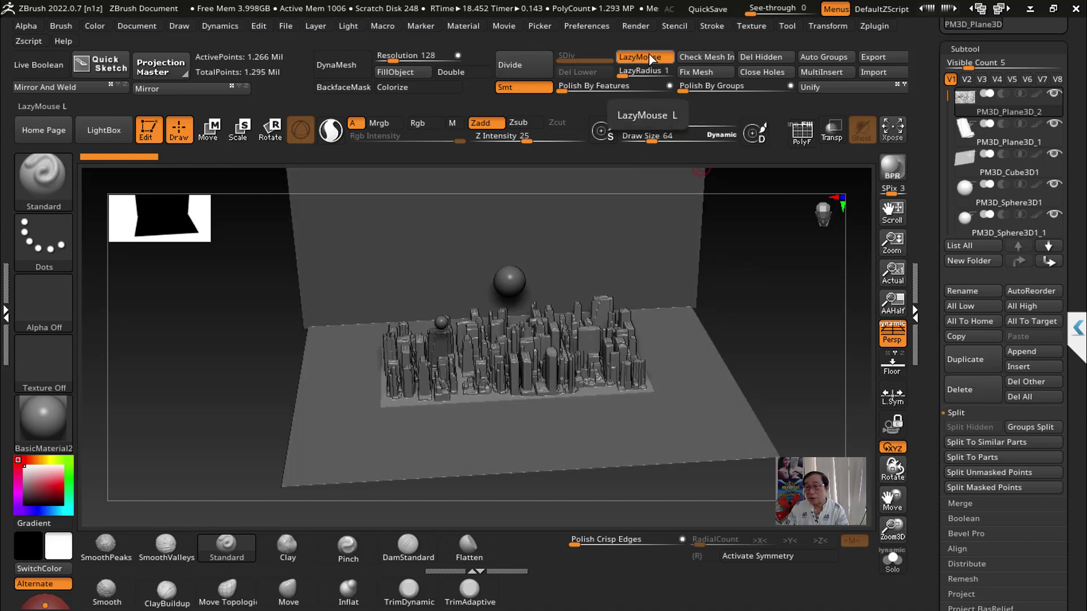
left_click(586, 25)
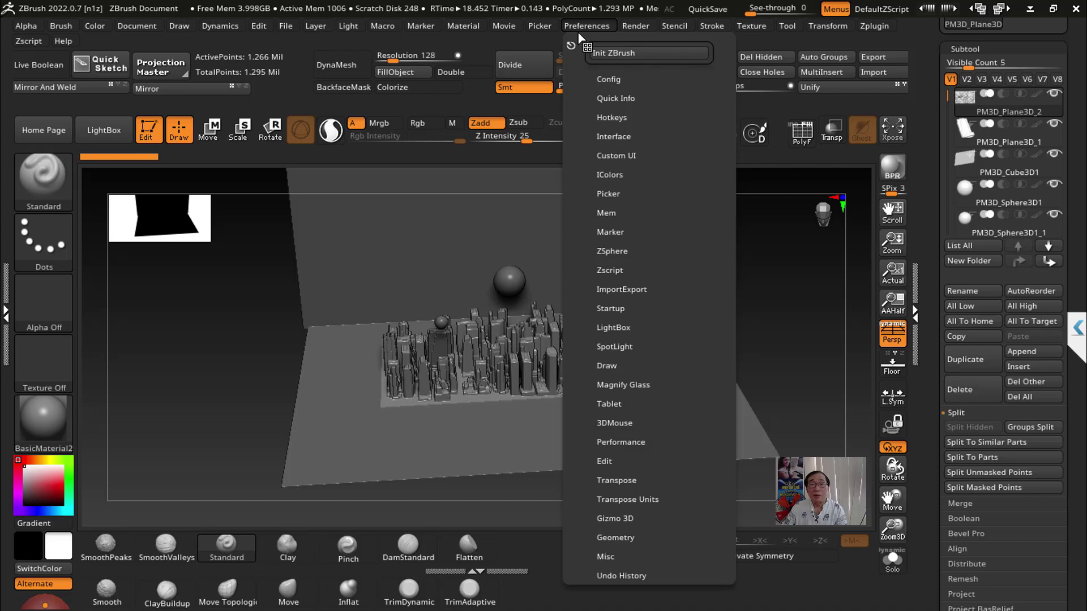
left_click(606, 53)
left_click(602, 357)
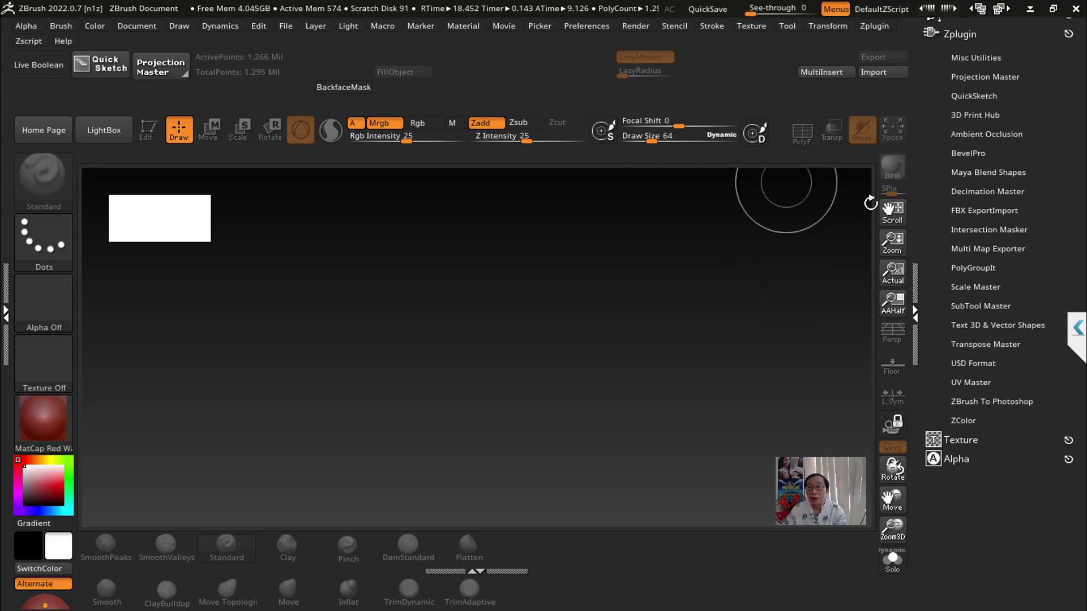
Step: Select the Sphere3D primitive and drag seven spheres out across the canvas
scroll(957, 204, "up", 5)
left_click(956, 203)
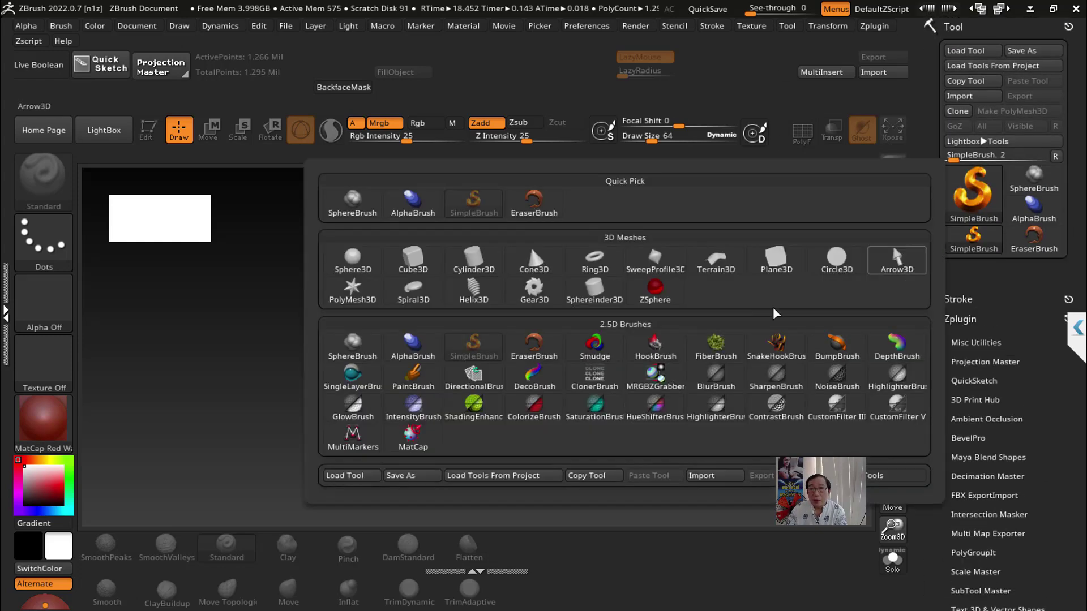
left_click(352, 262)
mouse_move(456, 326)
left_mouse_down()
mouse_move(482, 444)
mouse_move(372, 356)
left_mouse_up()
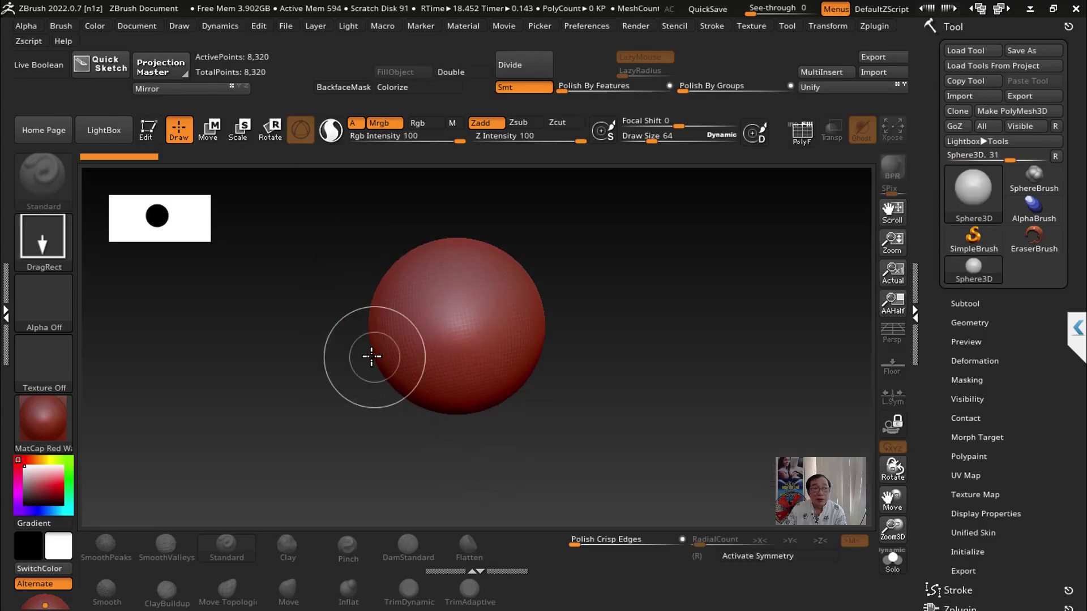
left_click_drag(587, 299, 627, 397)
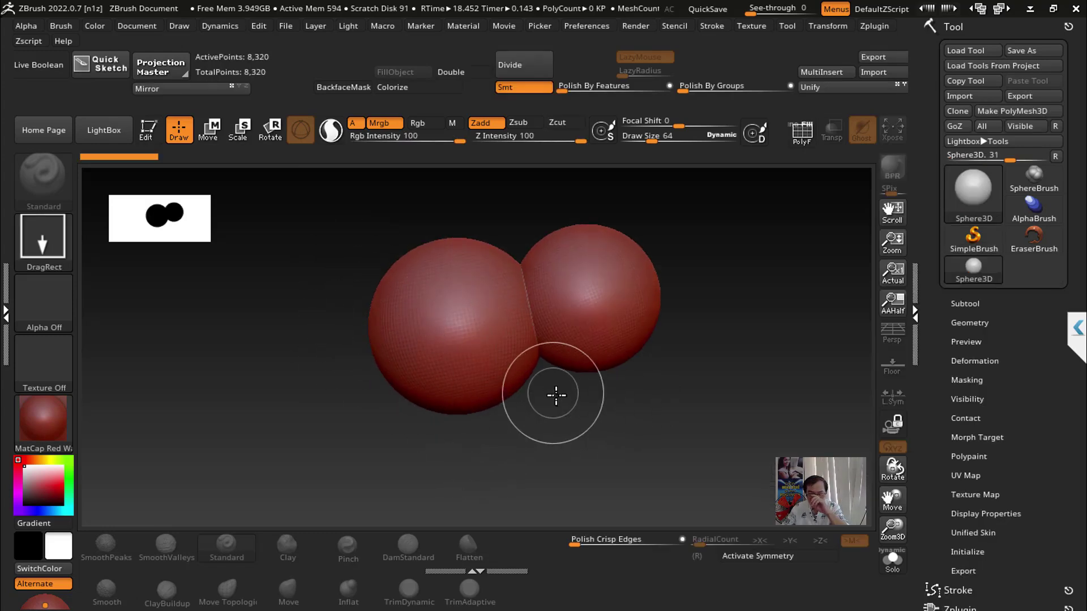
left_click_drag(555, 397, 599, 454)
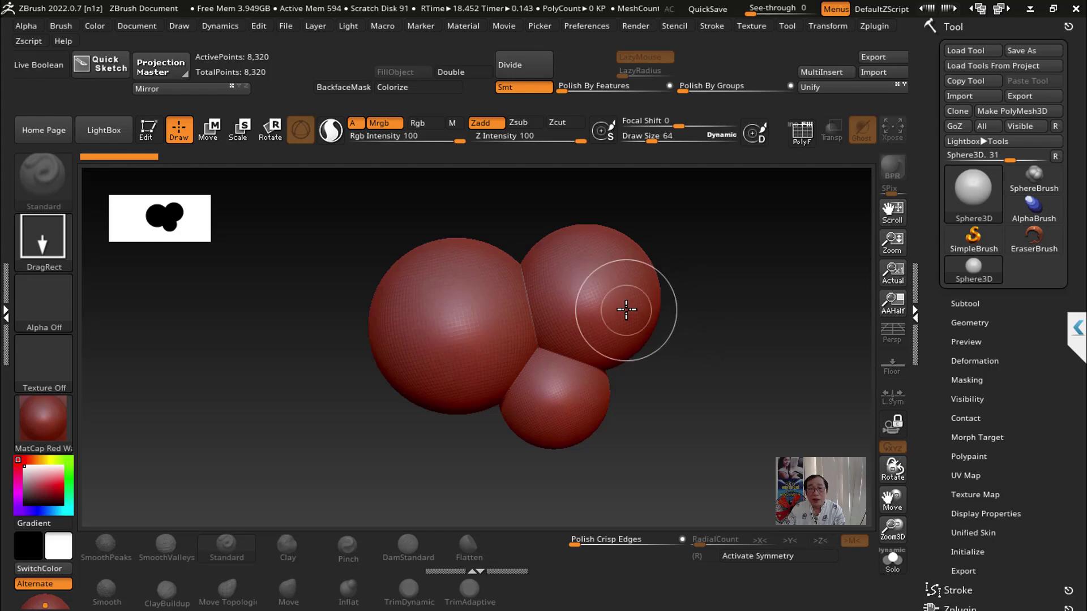
left_click_drag(626, 311, 690, 417)
left_click_drag(402, 372, 419, 428)
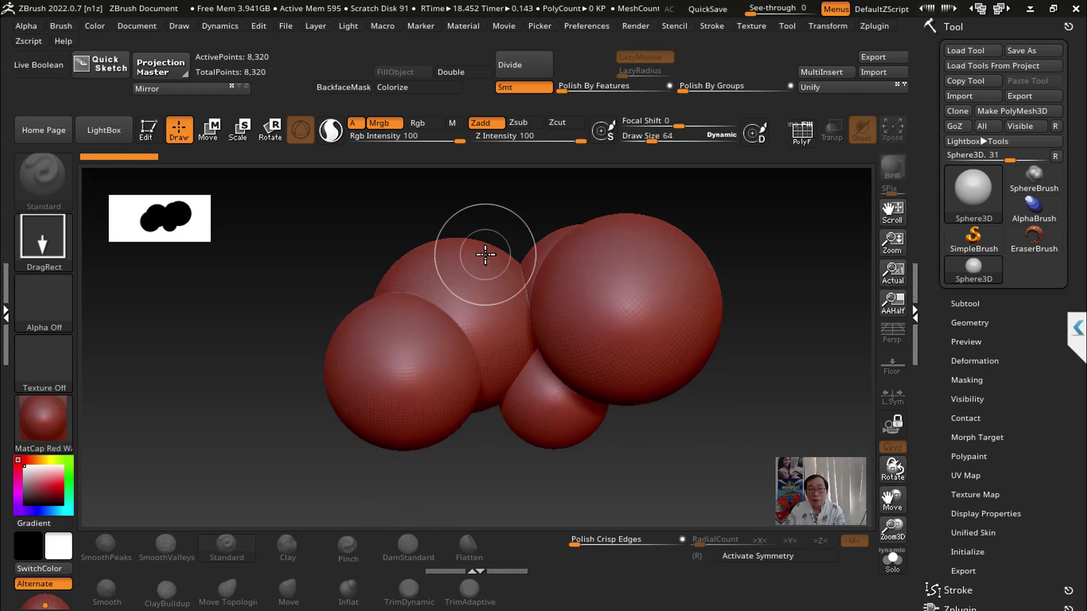
left_click_drag(478, 250, 539, 376)
left_click_drag(711, 258, 753, 388)
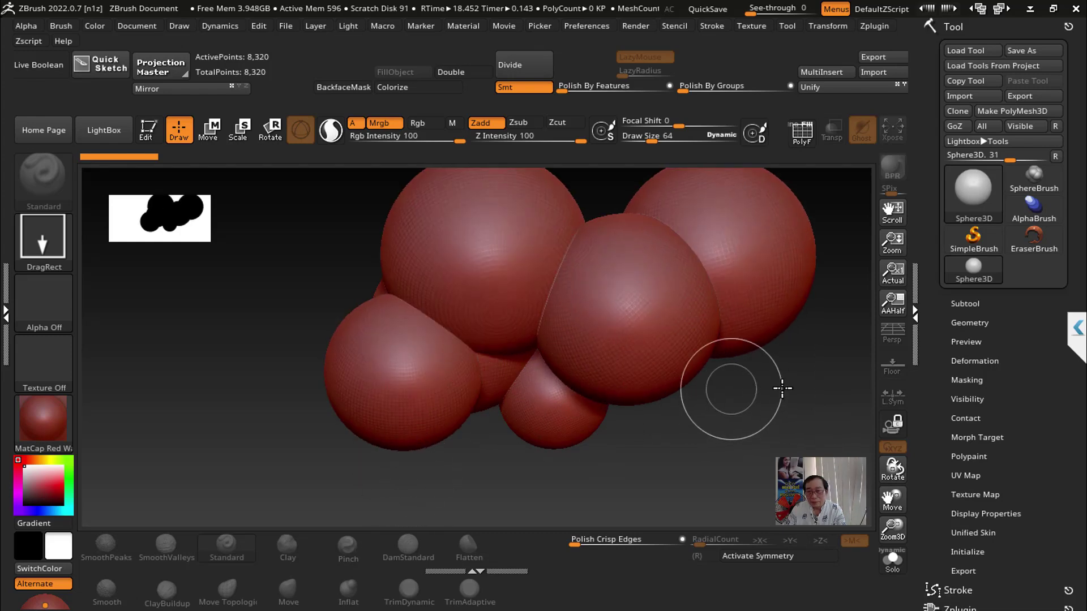
Step: Put the last sphere in Edit mode, clear the copies with Ctrl+N, centre it, and open LightBox
left_click(146, 132)
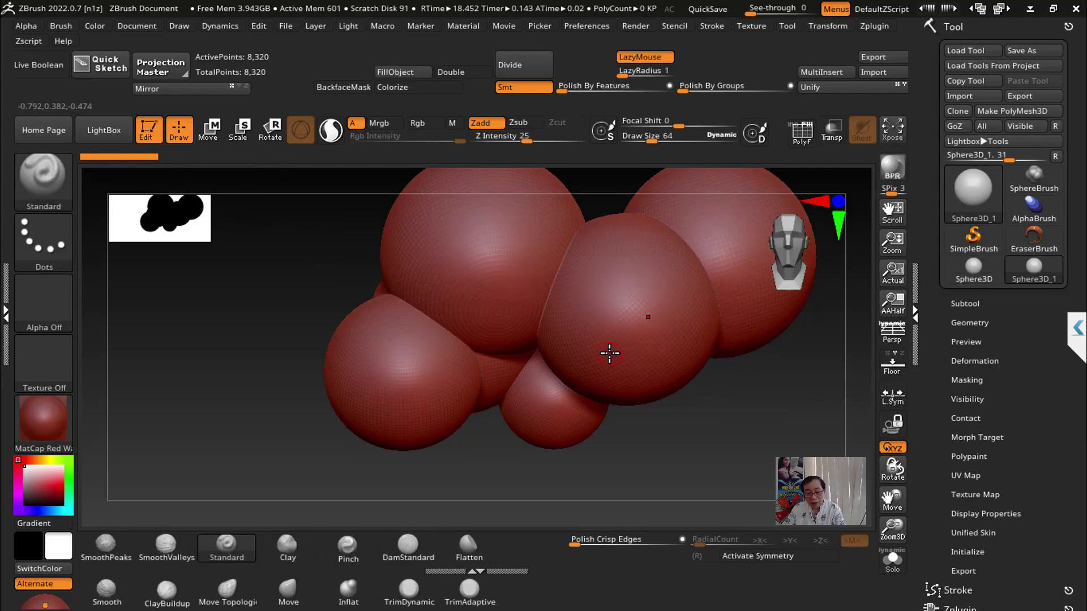
key("ctrl+n")
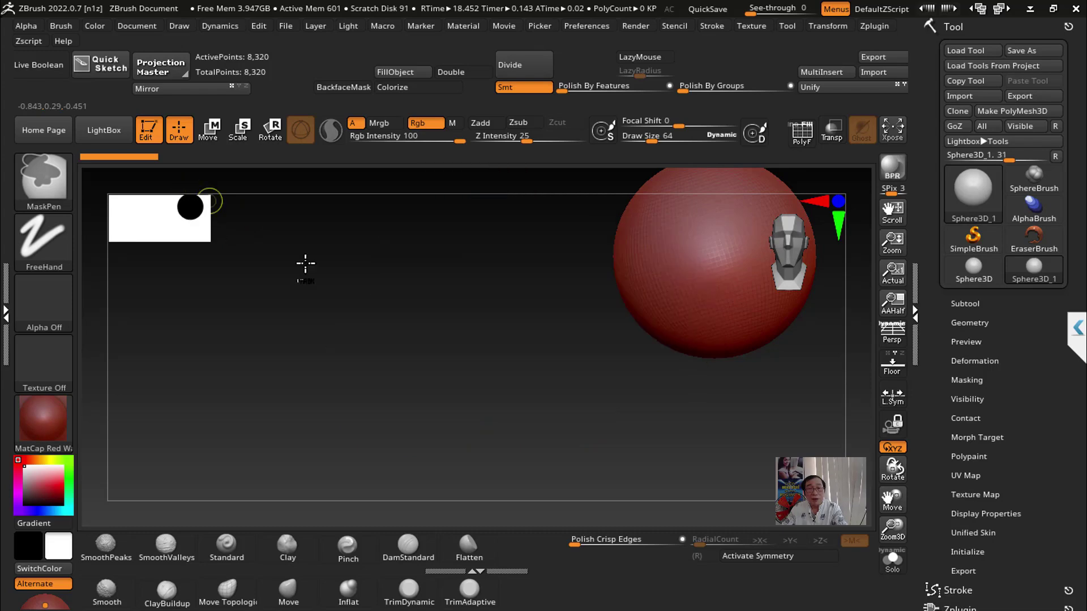
left_click_drag(526, 343, 425, 407, "alt")
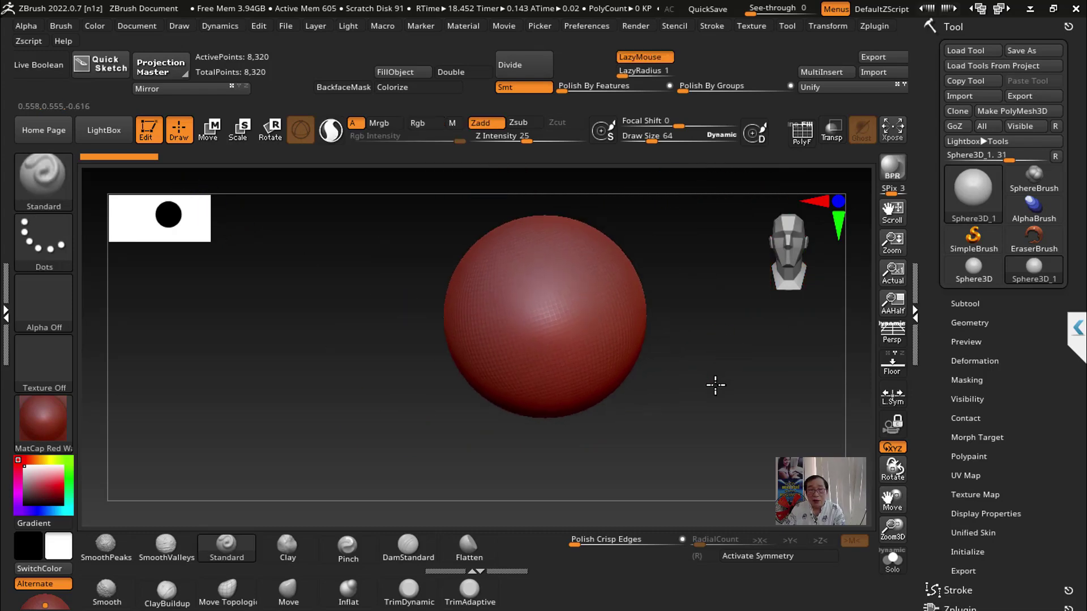
mouse_move(719, 400)
left_mouse_down("alt")
mouse_move(692, 395)
mouse_move(625, 346)
left_mouse_up("alt")
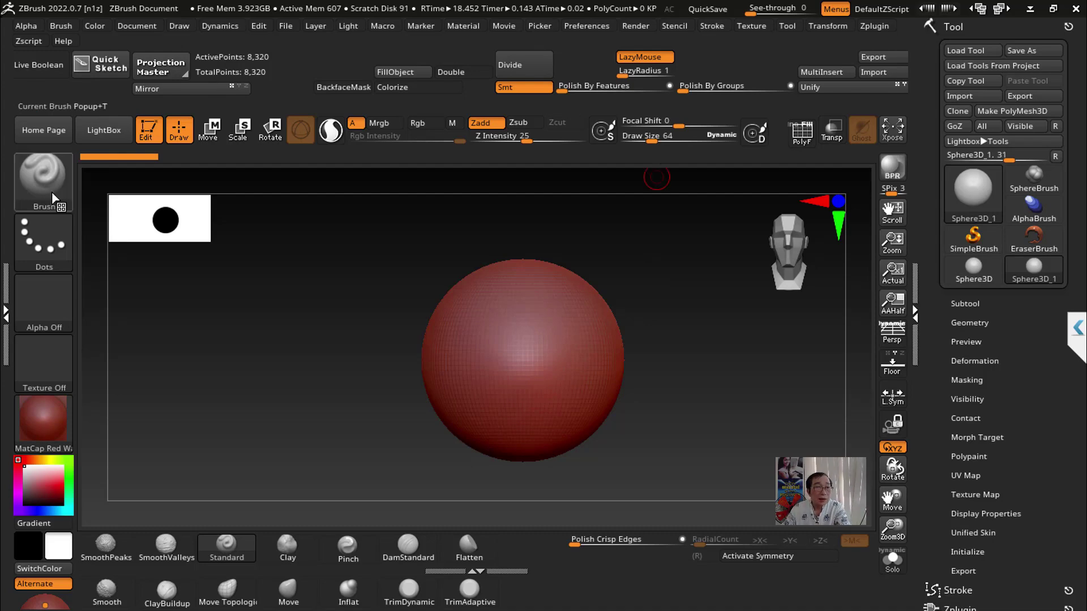
left_click_drag(192, 237, 99, 217)
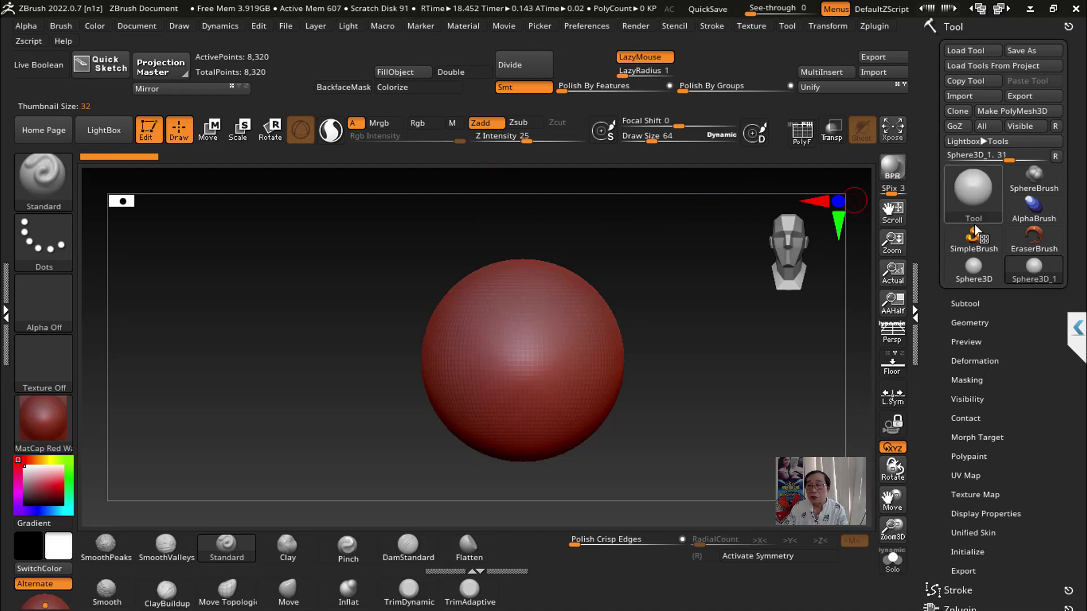
mouse_move(973, 240)
left_click(108, 132)
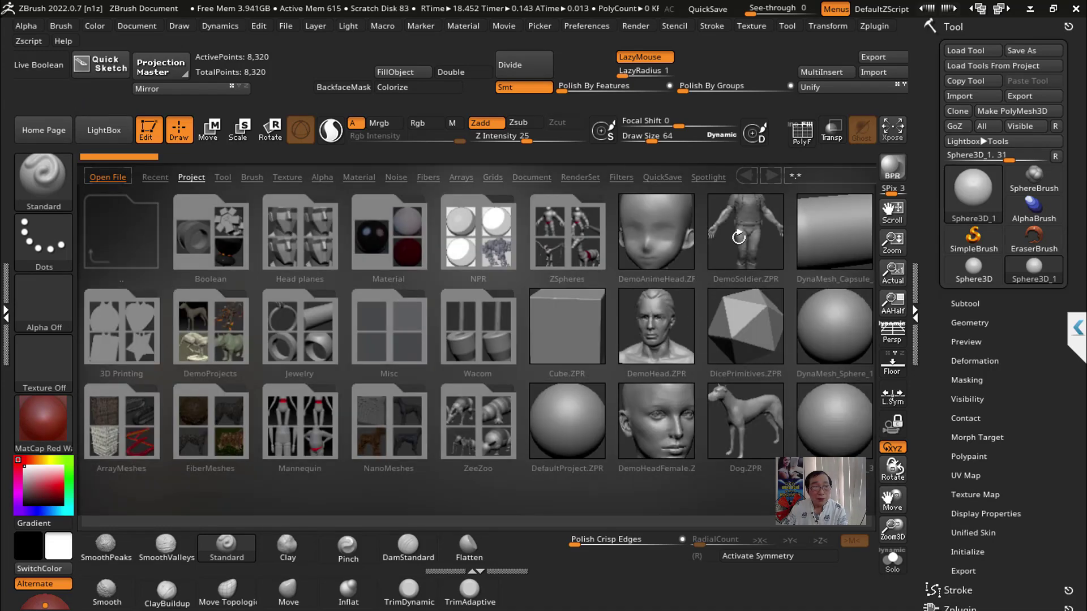
Step: Load DemoSoldier.ZPR, MergeVisible into Merged_DemoSoldier, and face it front with perspective off
left_click(583, 354)
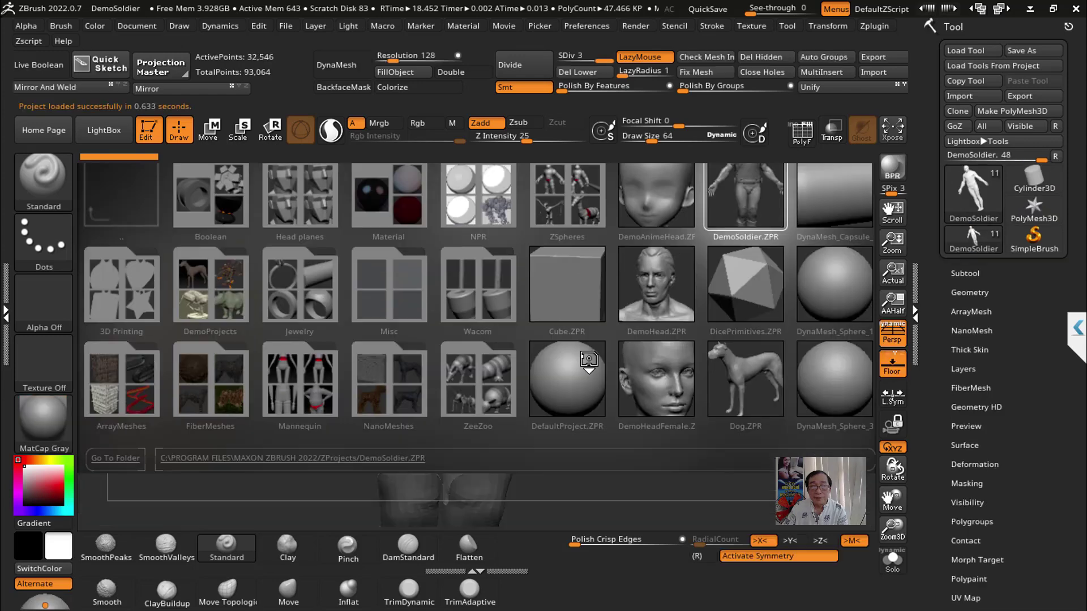
left_click_drag(655, 318, 670, 326)
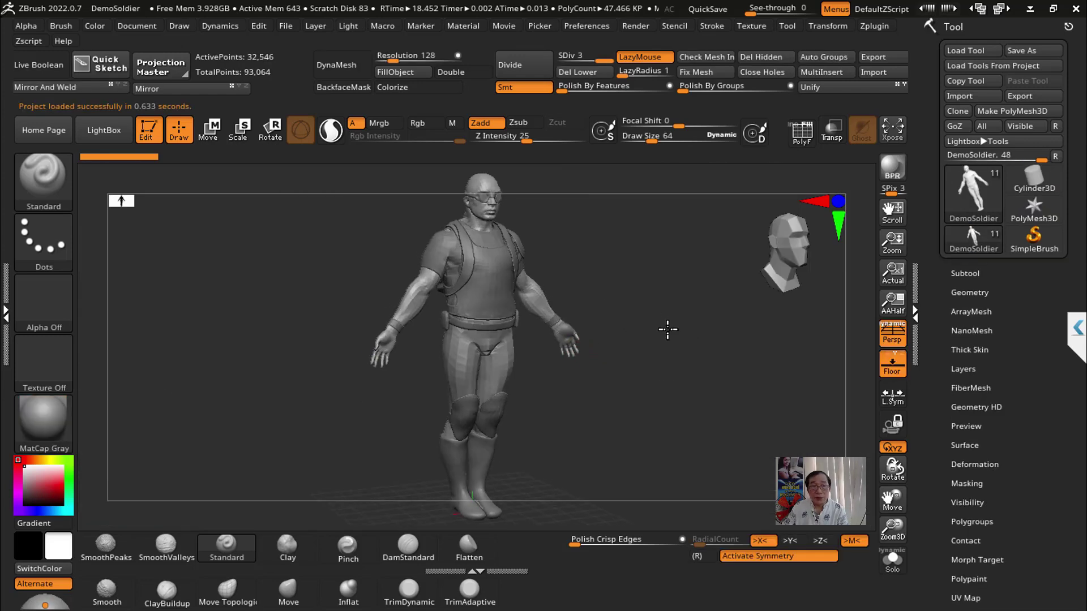
left_click(972, 273)
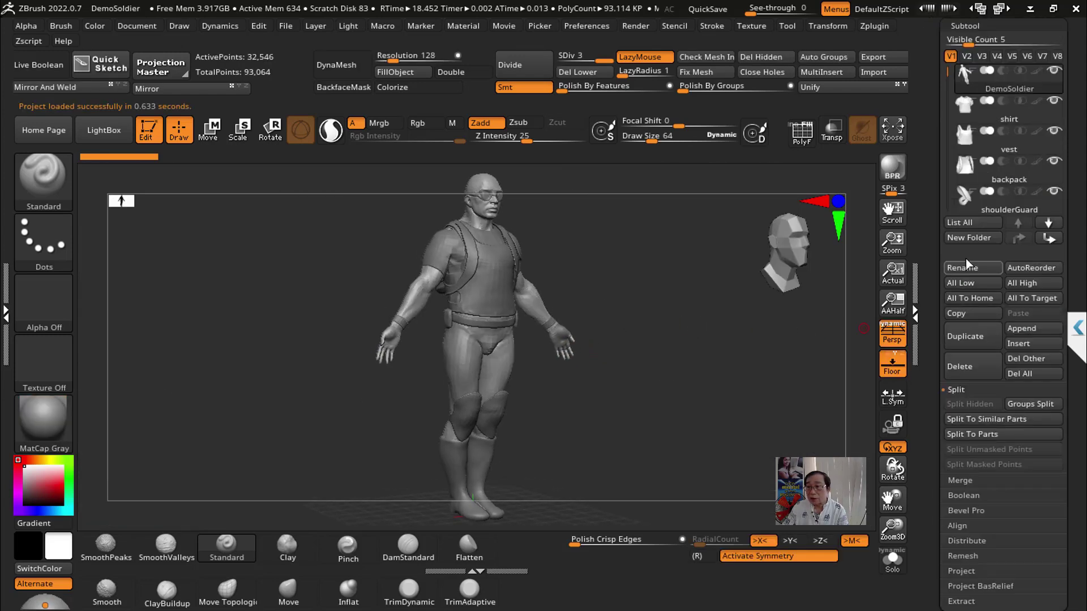
left_click(962, 481)
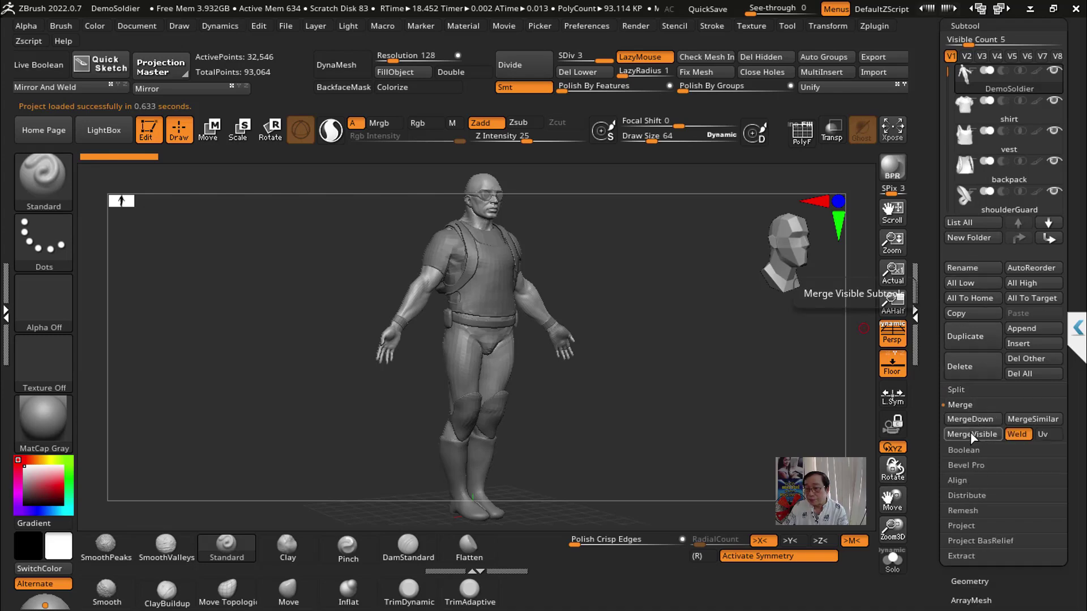
left_click_drag(950, 62, 950, 340)
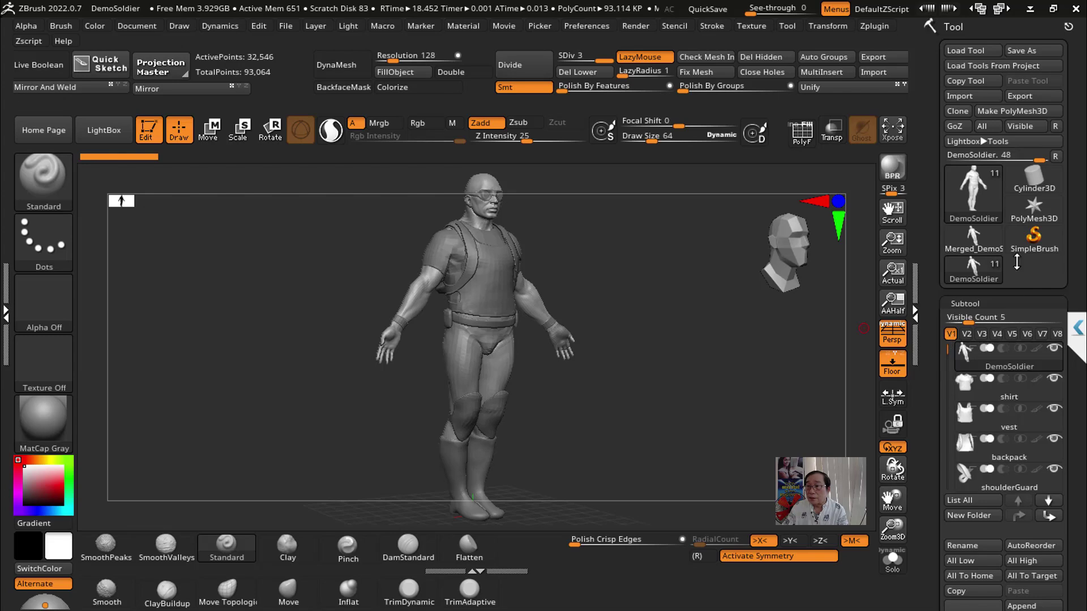
left_click(980, 241)
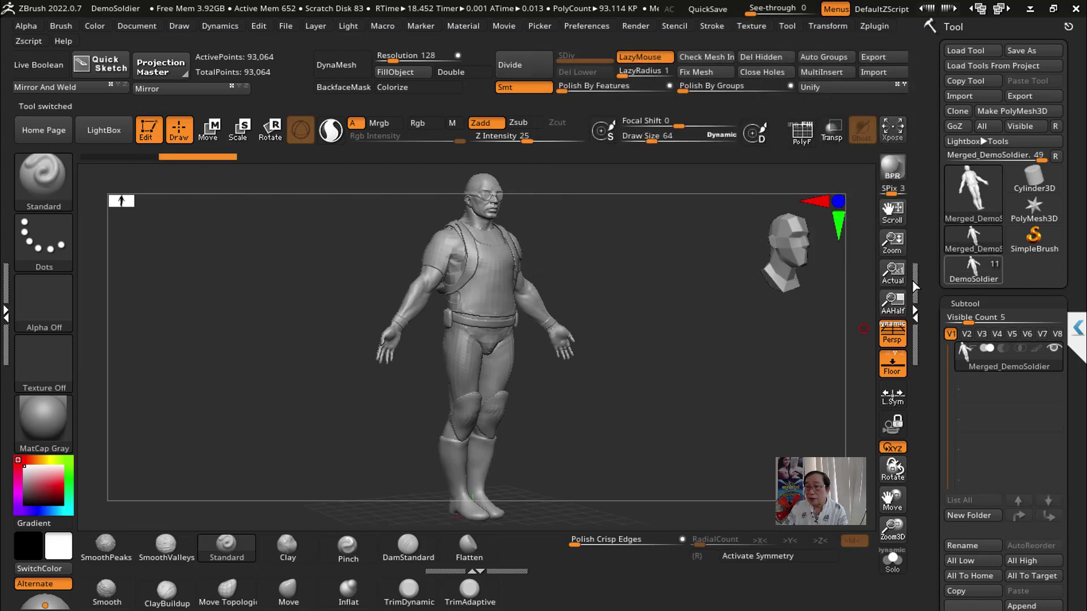
mouse_move(719, 347)
left_mouse_down()
mouse_move(578, 360)
mouse_move(541, 323)
mouse_move(879, 355)
left_mouse_up()
left_click(892, 340)
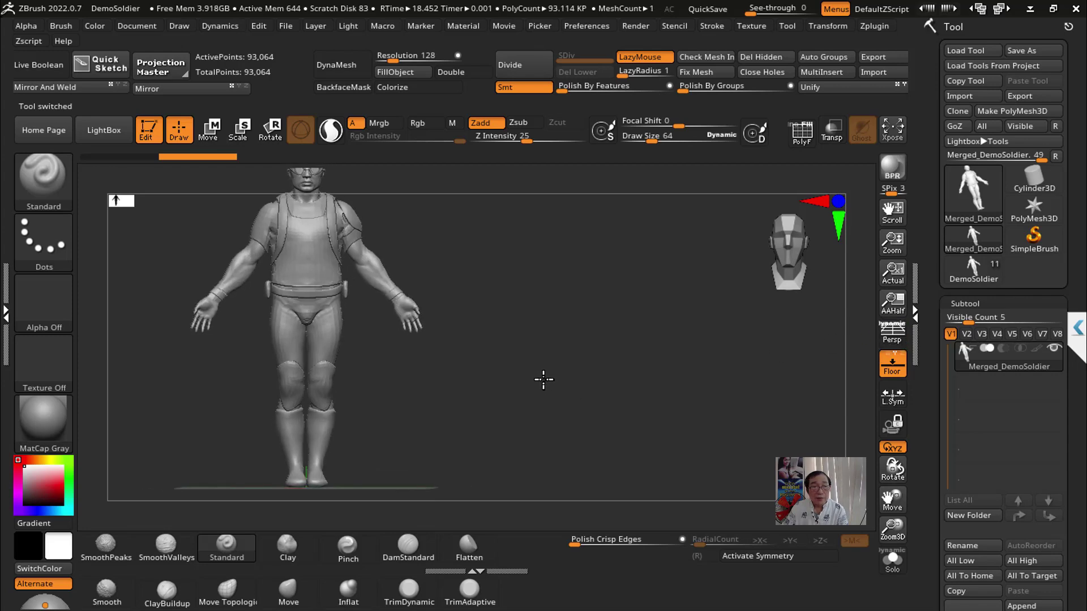
Step: Frame the soldier toward the left of the canvas and hide the floor grid
left_click_drag(606, 347, 691, 376, "alt")
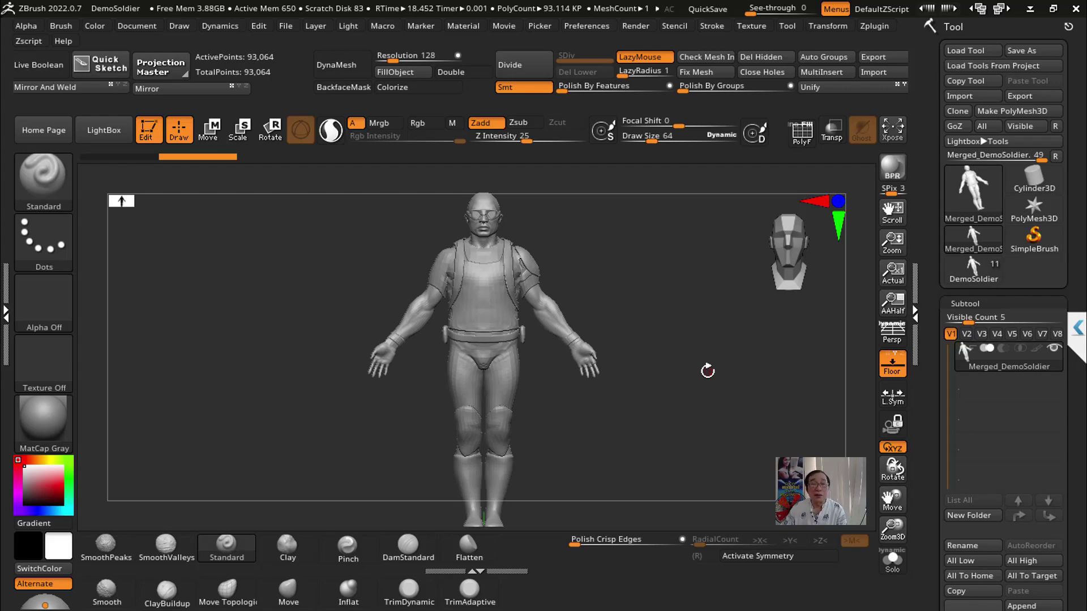
mouse_move(711, 370)
left_mouse_down()
mouse_move(753, 403)
mouse_move(677, 383)
mouse_move(687, 380)
left_mouse_up()
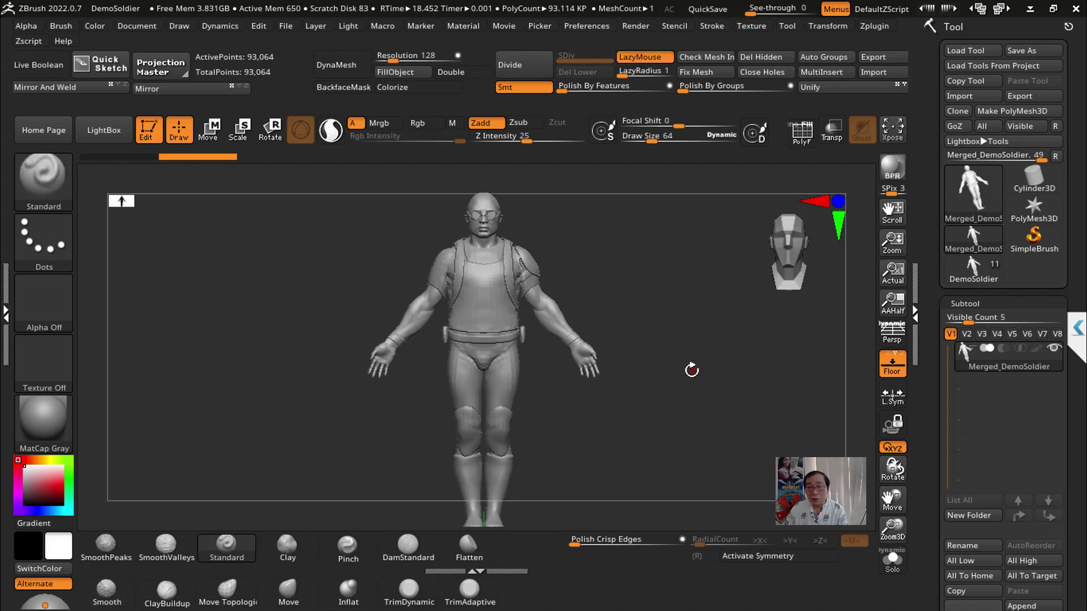
key("f")
mouse_move(681, 370)
left_mouse_down("alt")
mouse_move(488, 372)
mouse_move(503, 376)
mouse_move(500, 364)
left_mouse_up("alt")
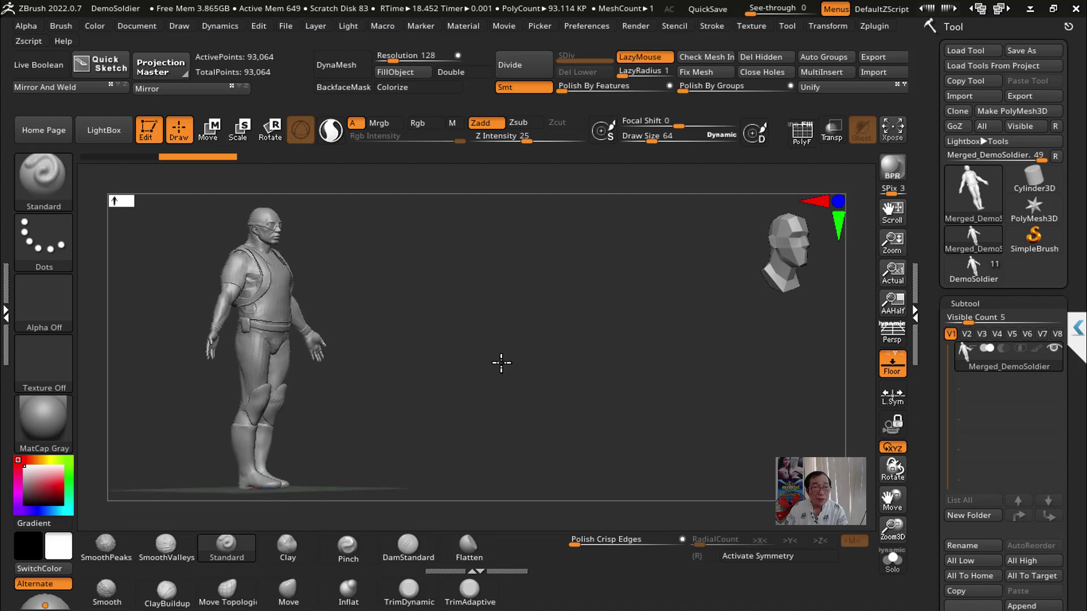
left_click(892, 365)
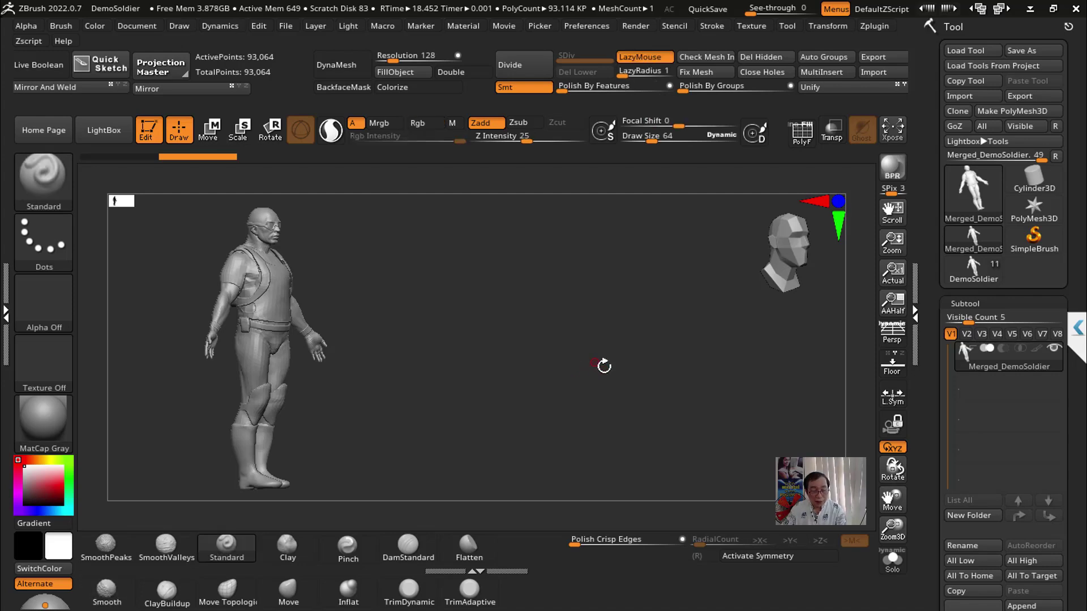
Step: Snapshot soldier copies with Shift and rotate them to side, front and back views
key("shift+s")
left_click_drag(398, 355, 474, 357, "alt")
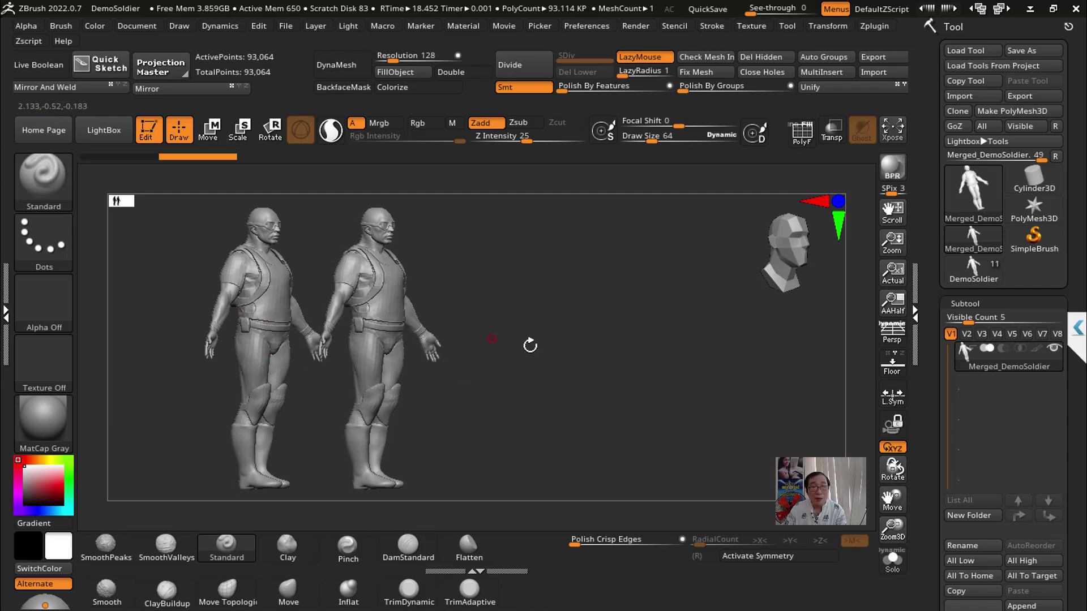
mouse_move(584, 359)
left_mouse_down()
mouse_move(544, 362)
mouse_move(577, 391)
left_mouse_up()
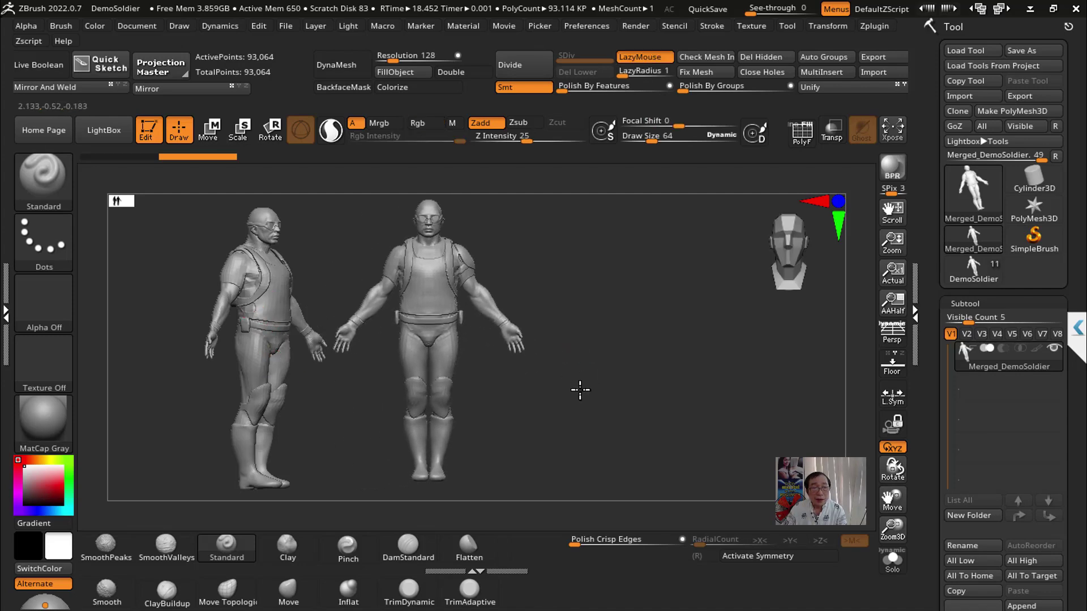
key("shift")
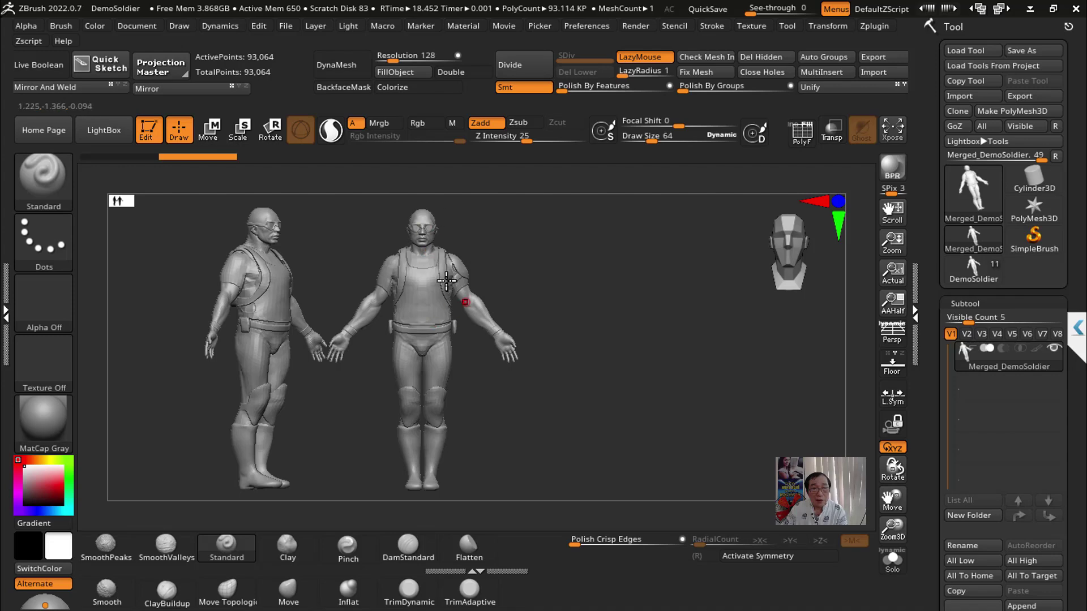
mouse_move(543, 303)
left_mouse_down("ctrl")
mouse_move(749, 345)
mouse_move(709, 415)
mouse_move(697, 371)
mouse_move(716, 439)
mouse_move(704, 436)
mouse_move(711, 374)
left_mouse_up("ctrl")
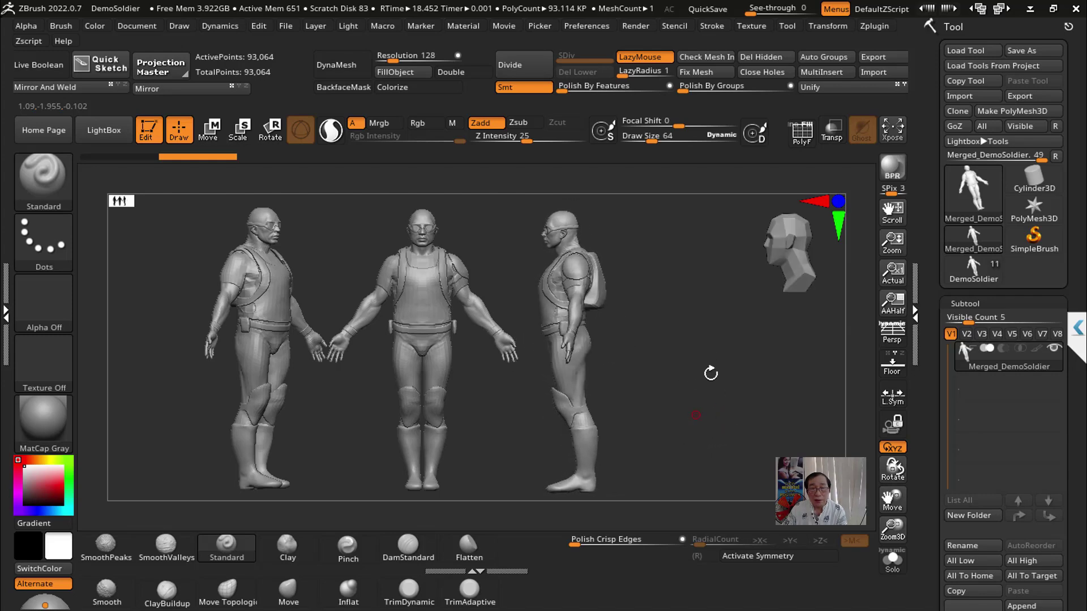
mouse_move(735, 279)
left_mouse_down()
mouse_move(680, 271)
mouse_move(685, 255)
mouse_move(682, 271)
mouse_move(712, 291)
left_mouse_up()
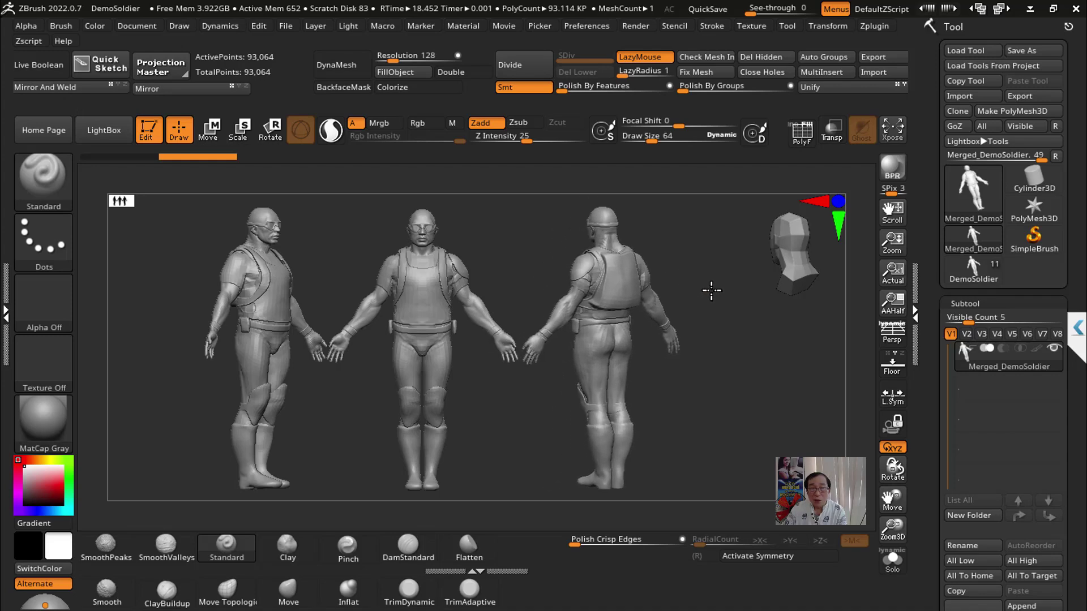
left_click(586, 26)
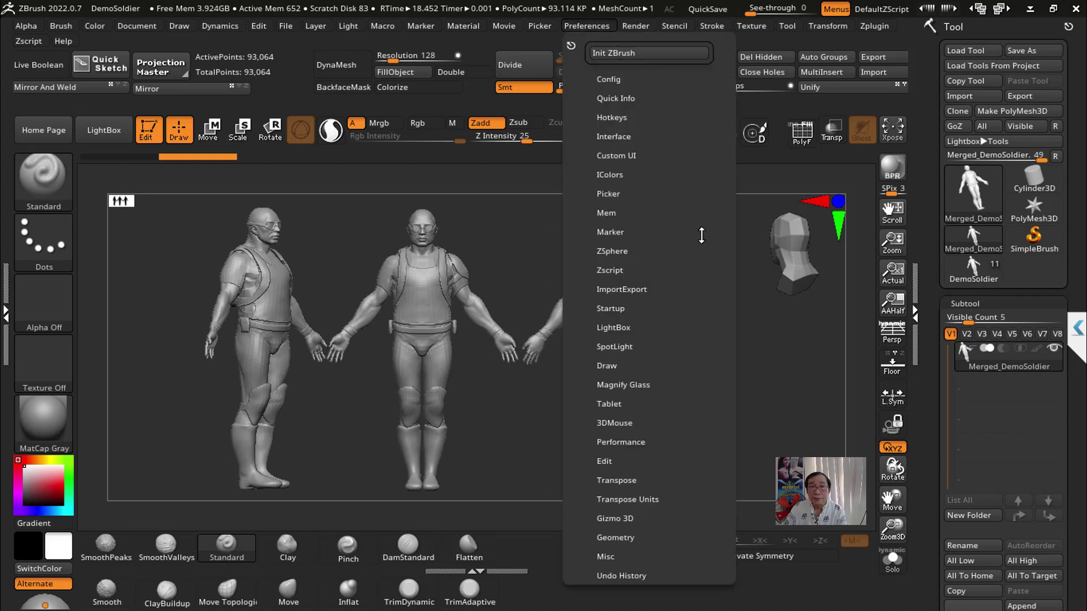
scroll(688, 330, "down", 2)
scroll(687, 330, "down", 5)
left_click_drag(701, 451, 655, 455)
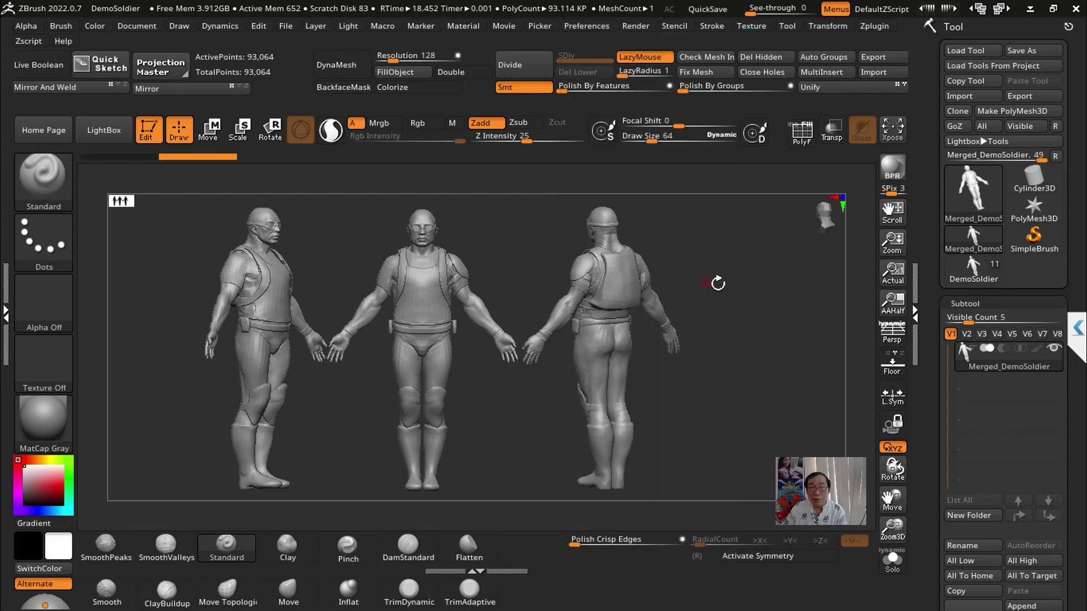
mouse_move(718, 283)
left_mouse_down()
mouse_move(731, 286)
mouse_move(716, 351)
mouse_move(739, 342)
left_mouse_up()
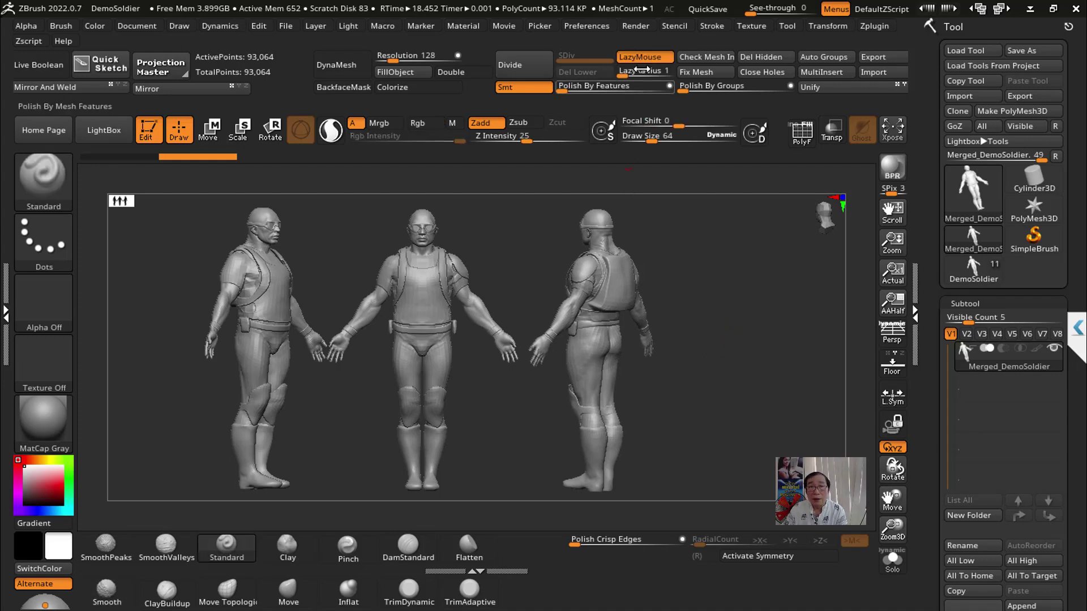
Step: In the Word notes, add '+' before the S to read '+S', then minimize Word
key("alt+Tab")
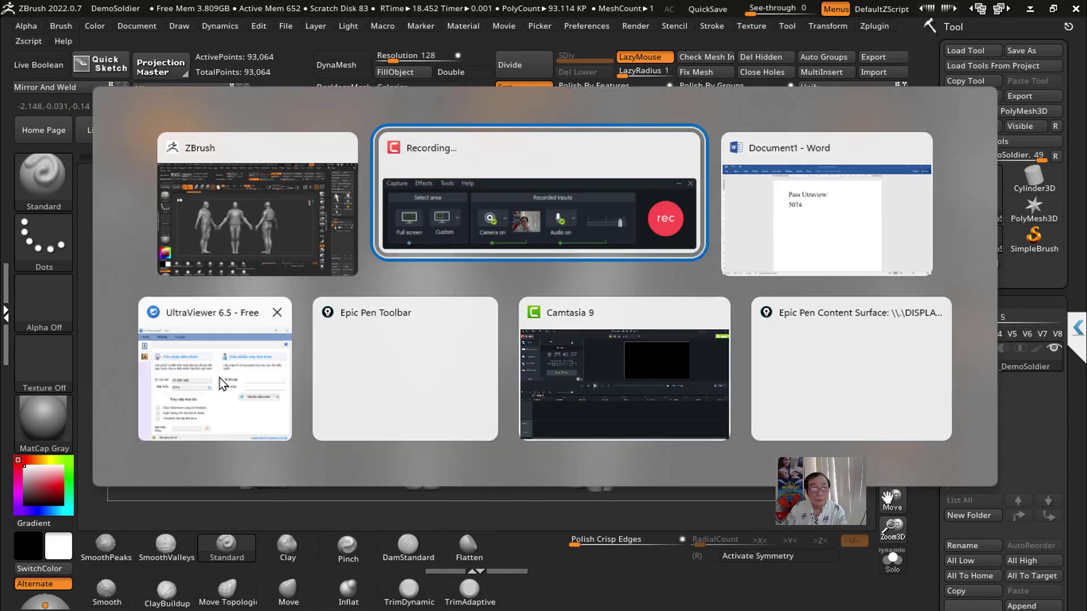
left_click(804, 223)
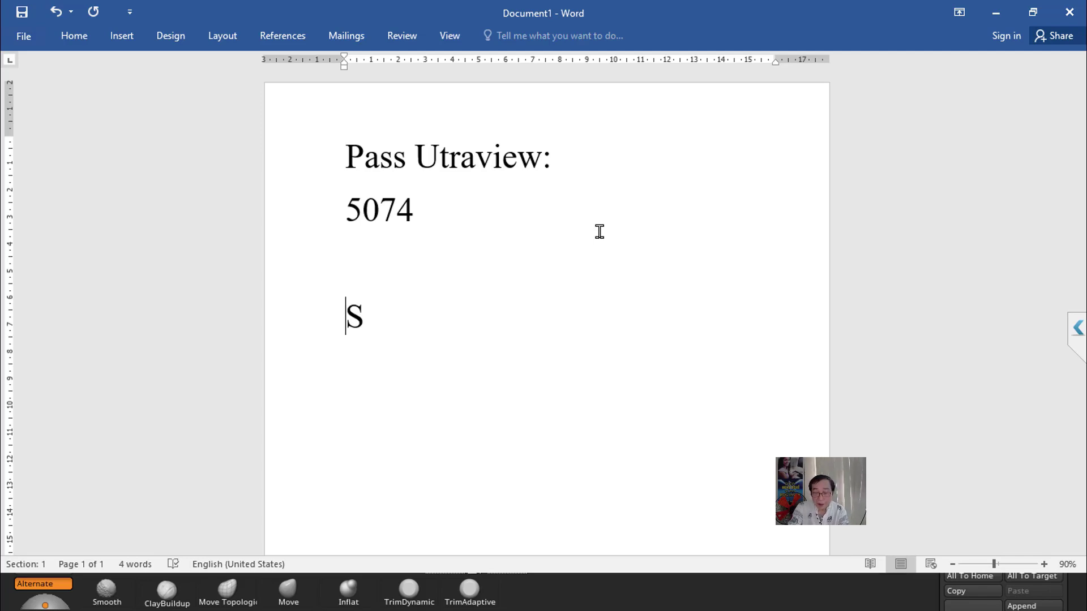
type("+")
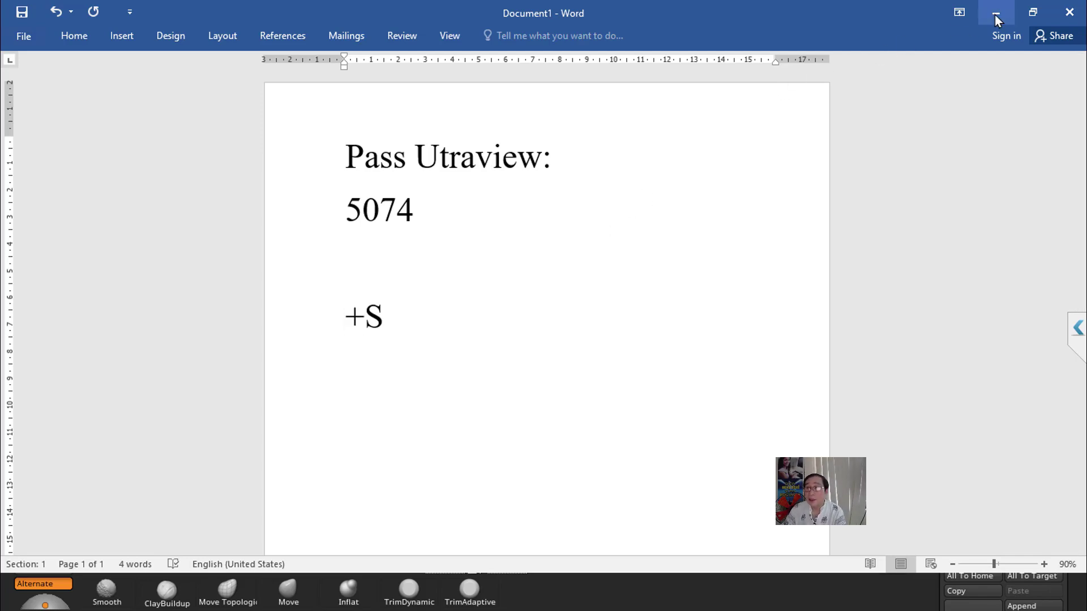
left_click(996, 16)
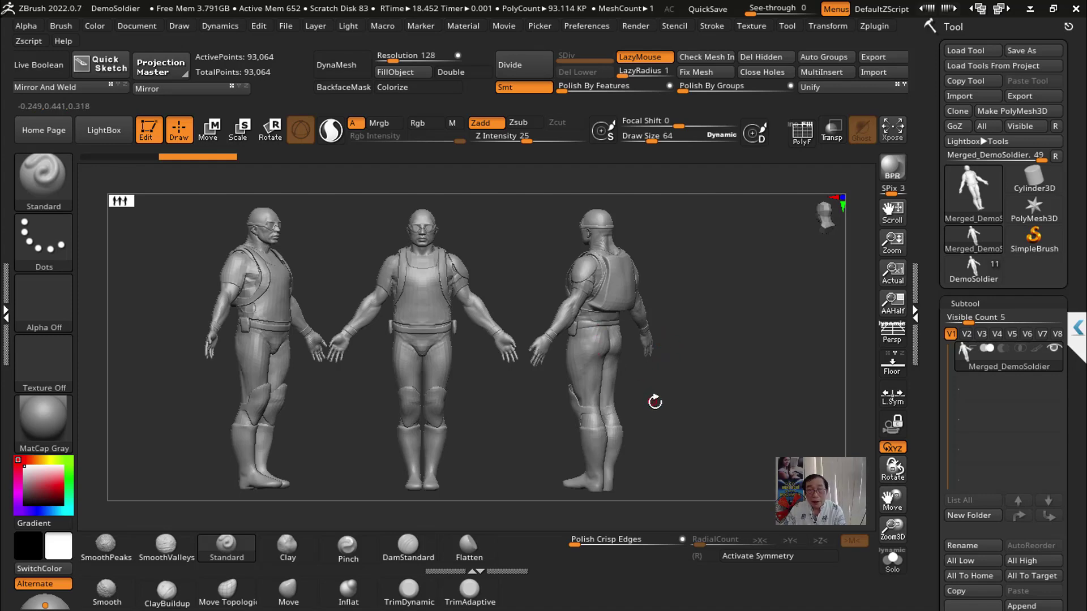
Step: Place a fourth soldier copy, then clear the snapshots and pan the soldier left
left_click_drag(655, 402, 763, 421, "alt")
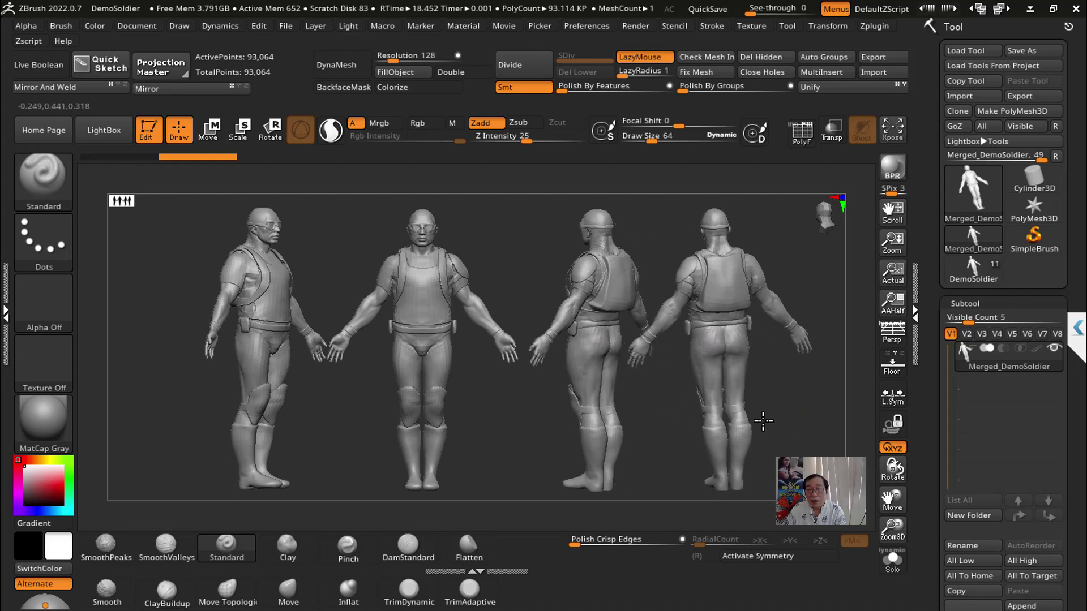
mouse_move(763, 420)
left_mouse_down("alt")
mouse_move(800, 432)
mouse_move(696, 444)
left_mouse_up("alt")
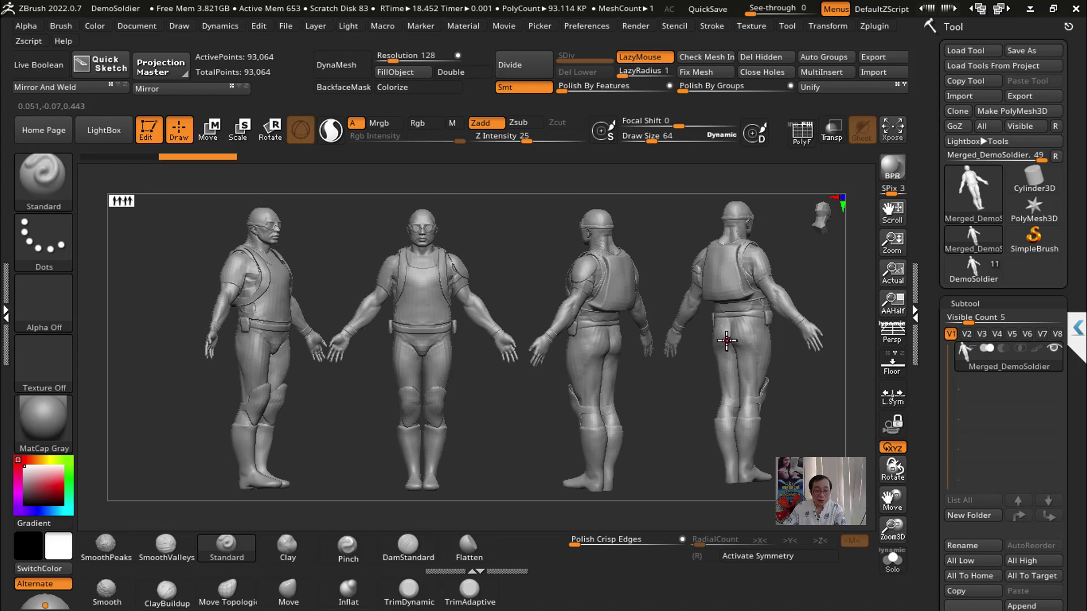
left_click(726, 341, "ctrl+shift")
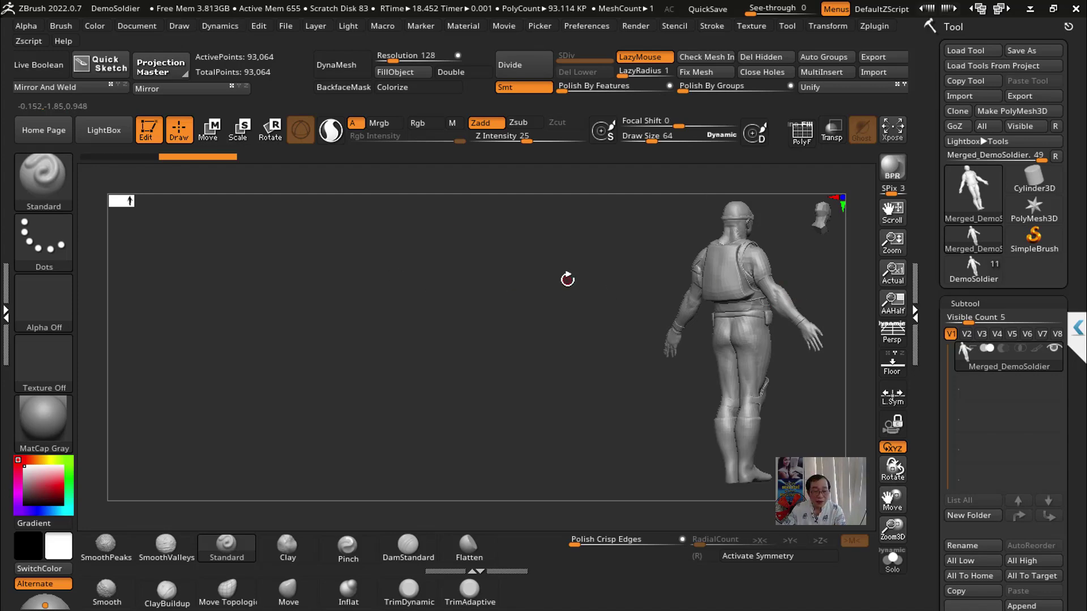
mouse_move(572, 330)
left_mouse_down("alt")
mouse_move(338, 337)
mouse_move(171, 357)
left_mouse_up("alt")
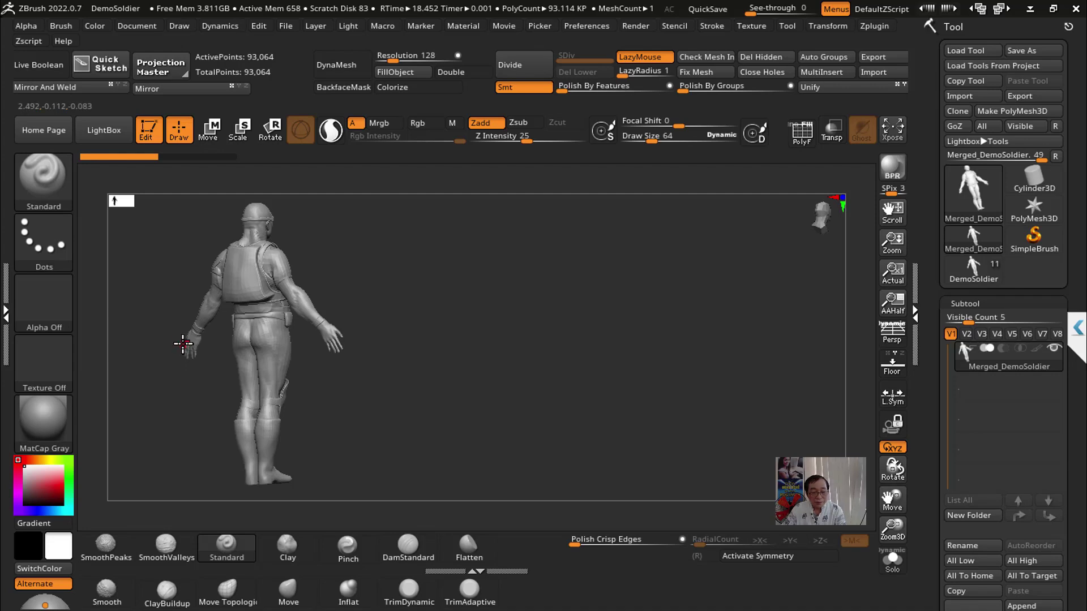
Step: Snapshot new soldier copies, turning them to side and front views and spacing them apart
key("shift")
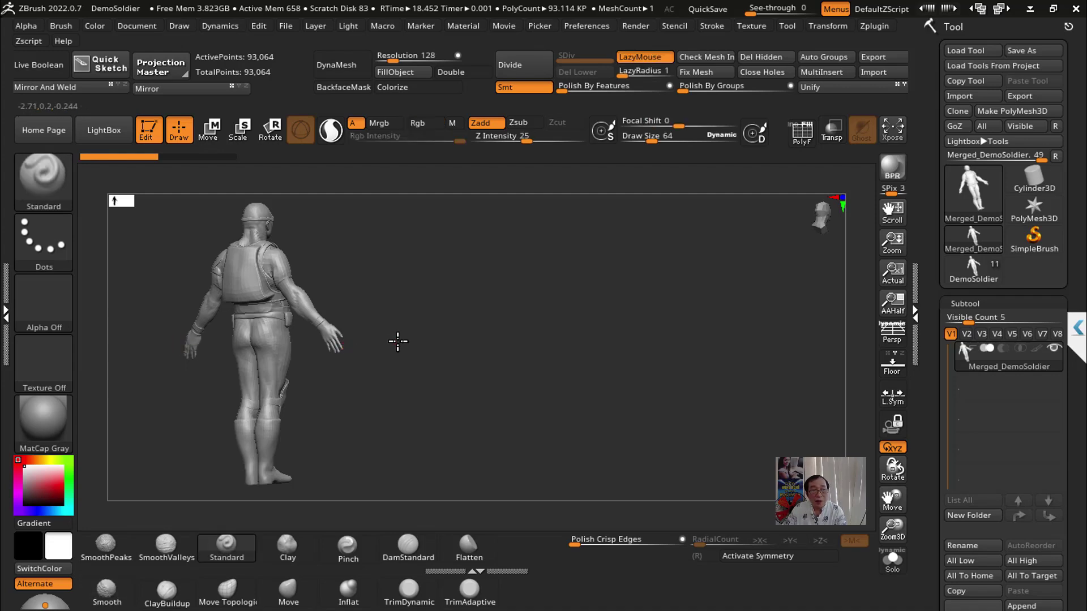
key("shift+s")
left_click_drag(521, 335, 538, 371)
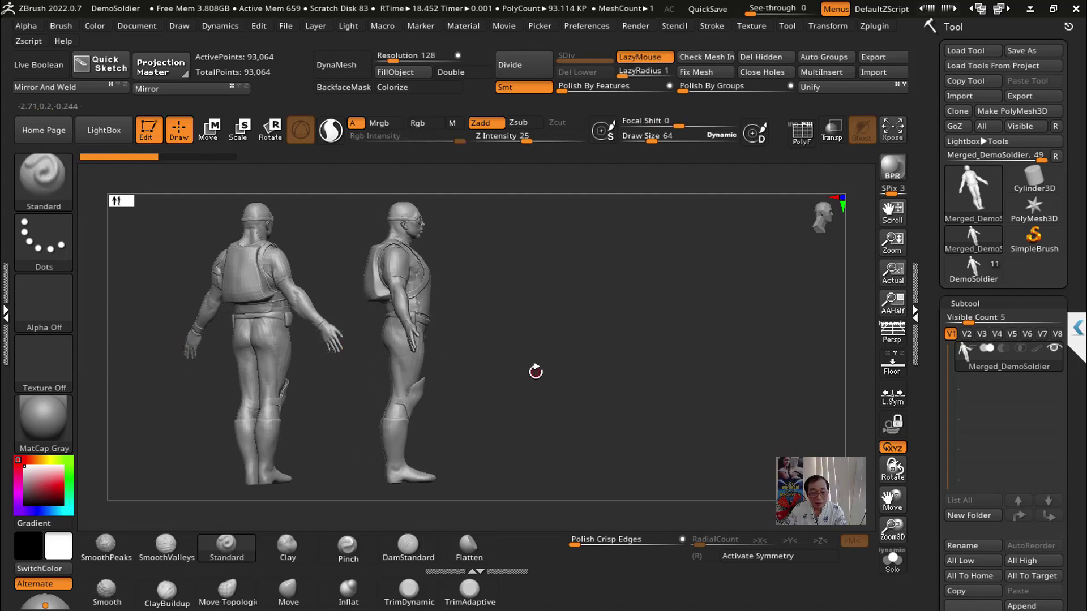
key("shift+s")
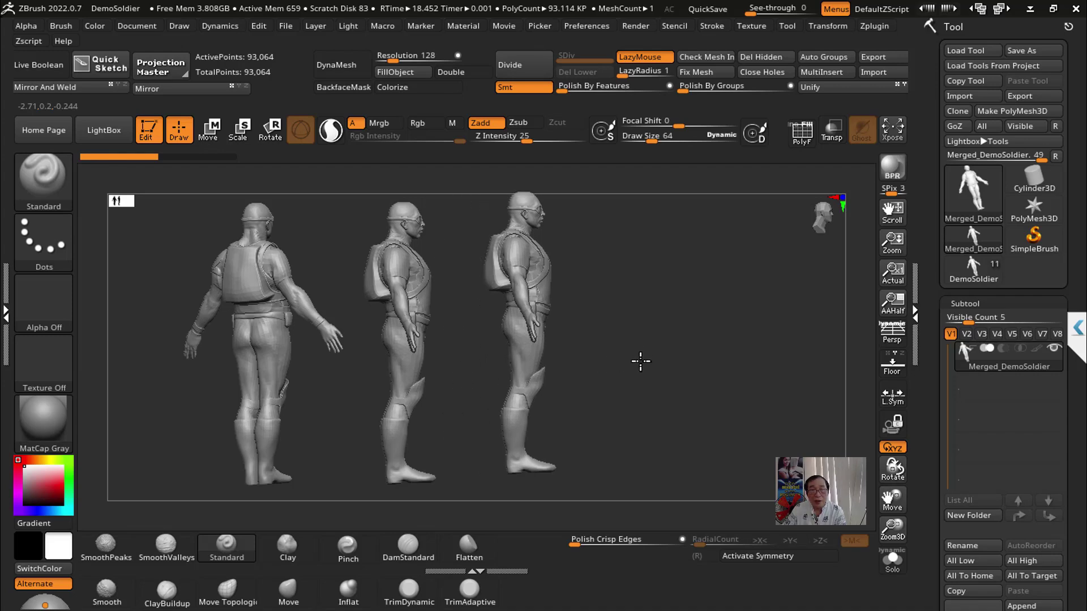
left_click_drag(636, 364, 632, 374)
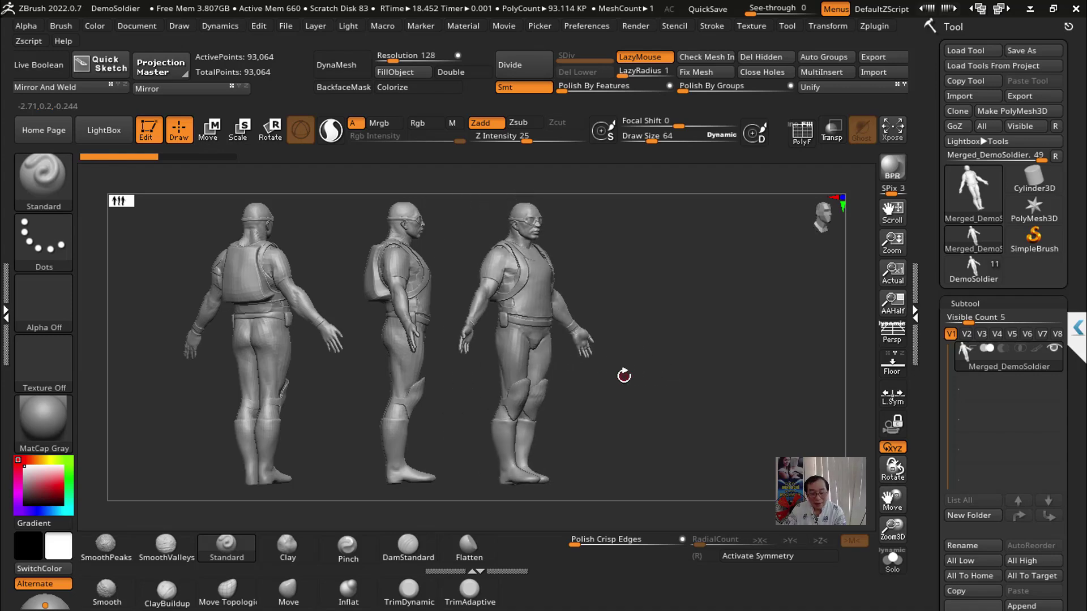
mouse_move(705, 364)
left_mouse_down()
mouse_move(774, 377)
mouse_move(779, 365)
mouse_move(785, 381)
mouse_move(755, 381)
mouse_move(799, 412)
mouse_move(718, 392)
mouse_move(756, 407)
left_mouse_up()
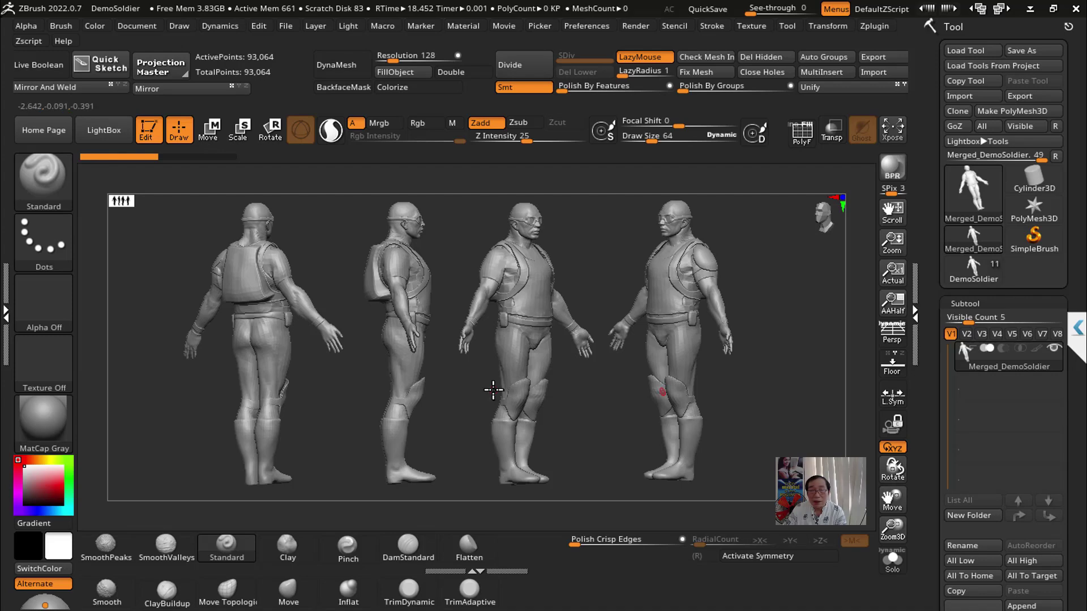
Step: Capture the soldier row as alpha ZGrab02 with GrabDoc and make Plane3D the active tool
left_click(46, 300)
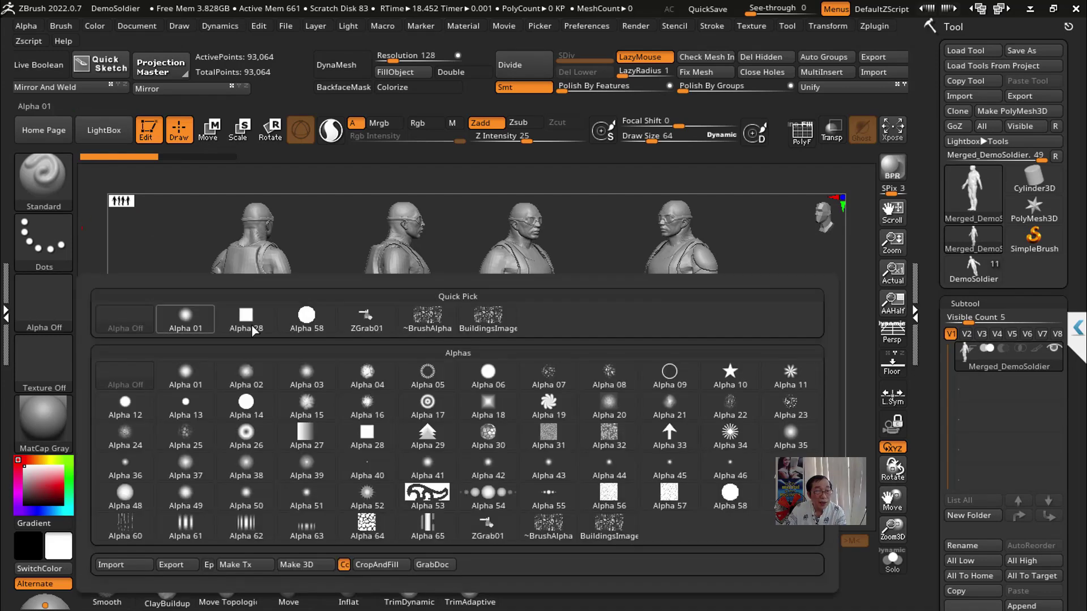
left_click(432, 565)
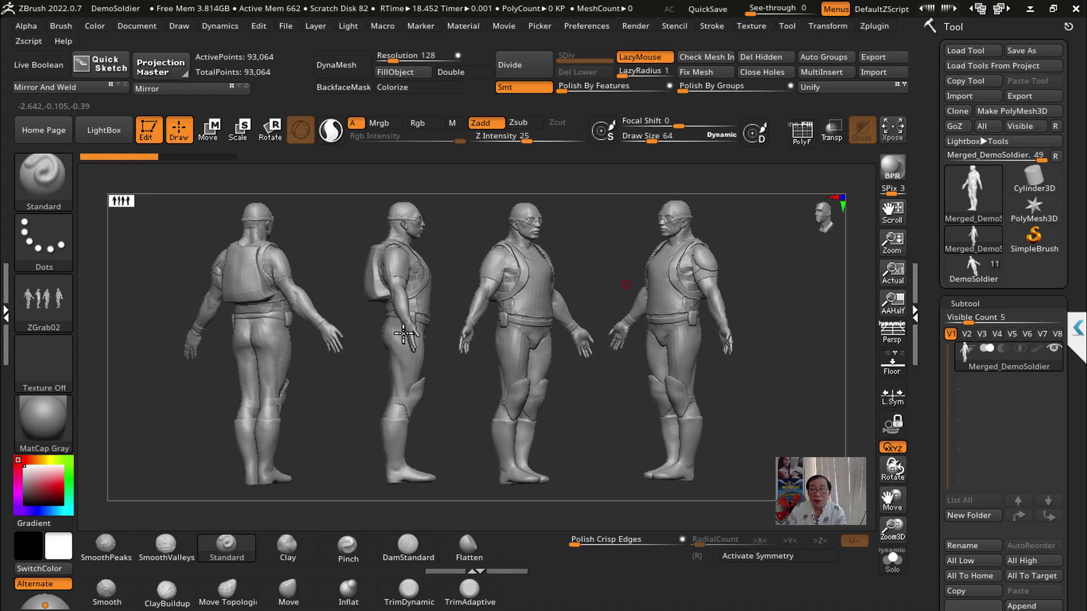
left_click(972, 187)
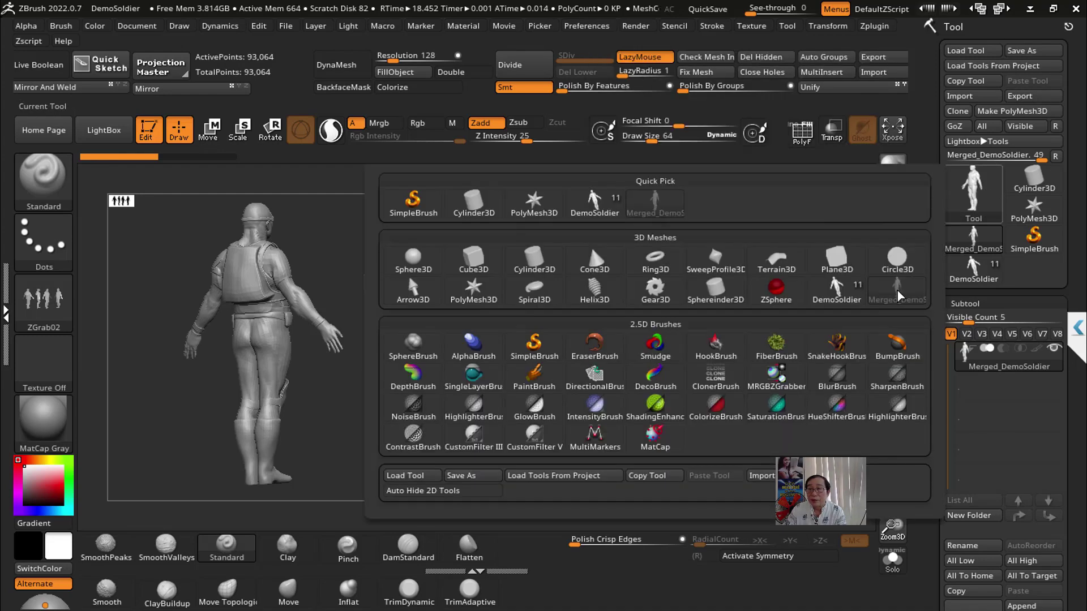
left_click(973, 186)
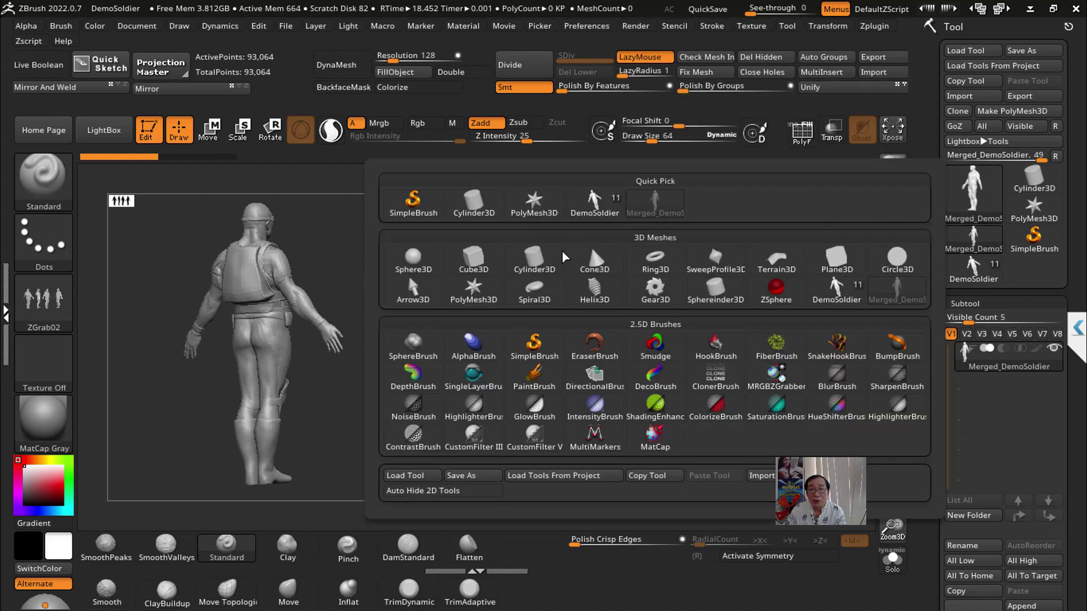
left_click(829, 262)
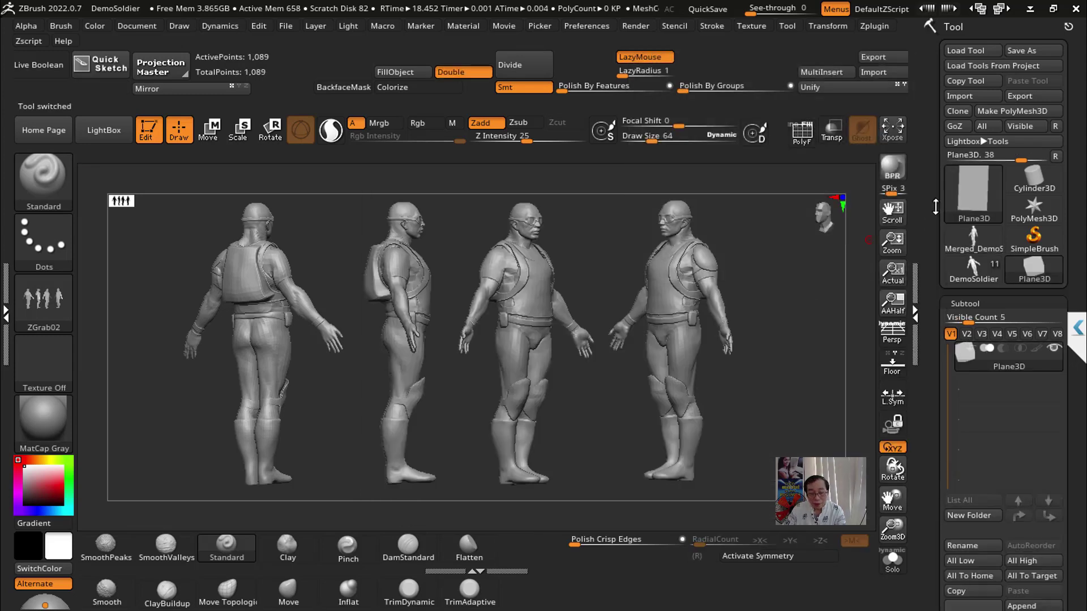
Step: Clear the canvas, make the plane a double-sided PolyMesh3D with Smt off, and subdivide it
key("ctrl")
key("ctrl+n")
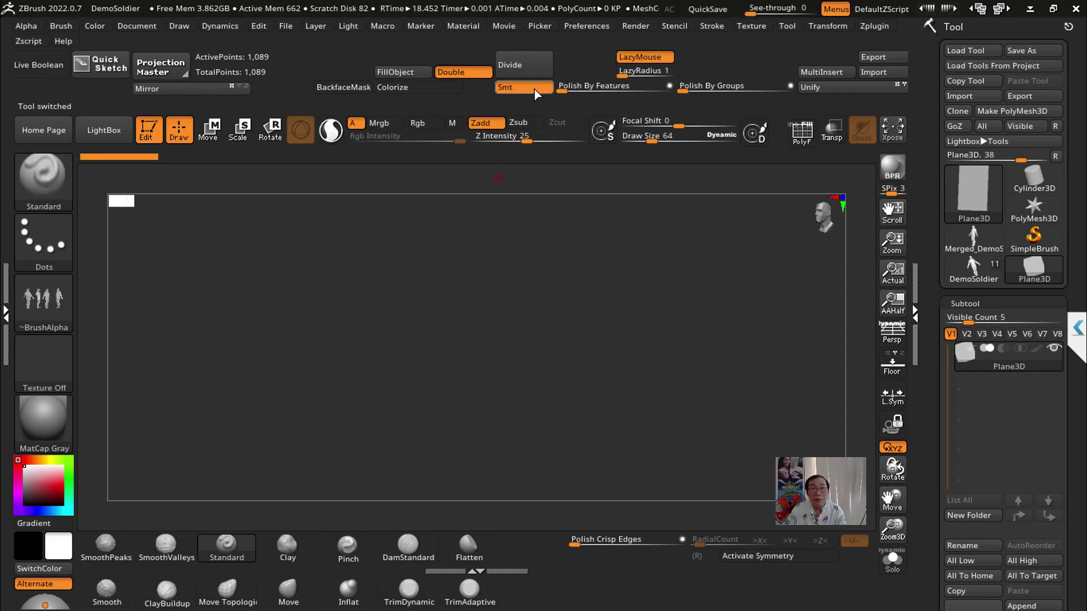
left_click(1009, 115)
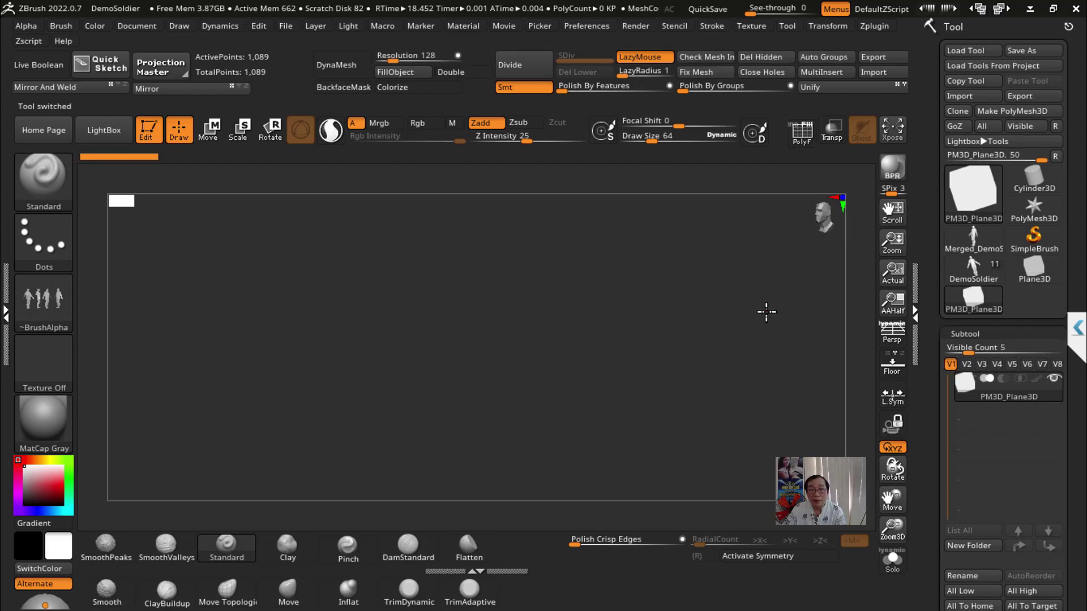
left_click(455, 74)
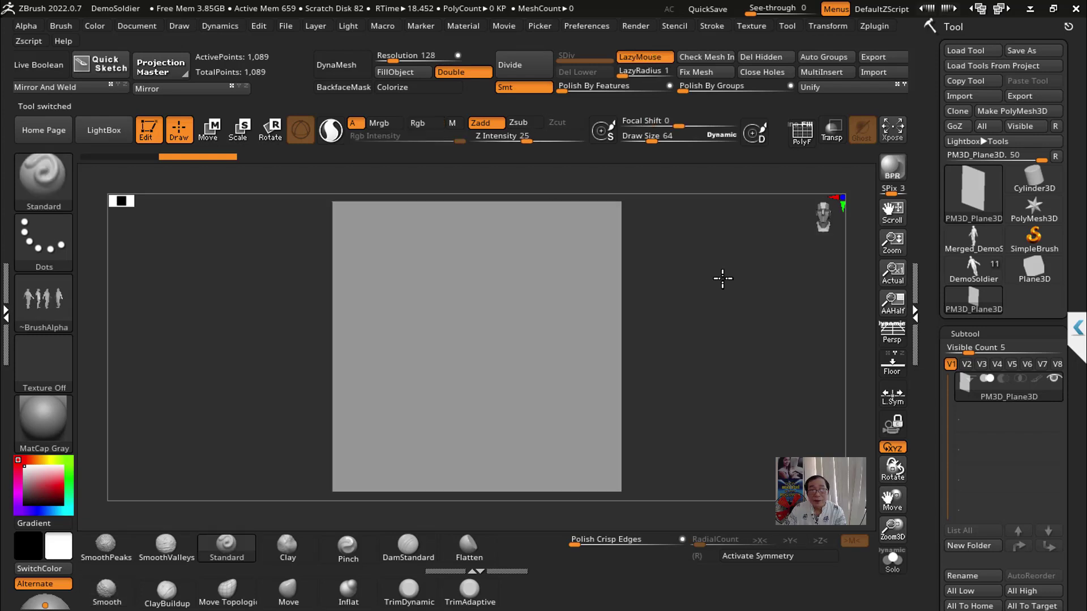
left_click(506, 87)
left_click(521, 65)
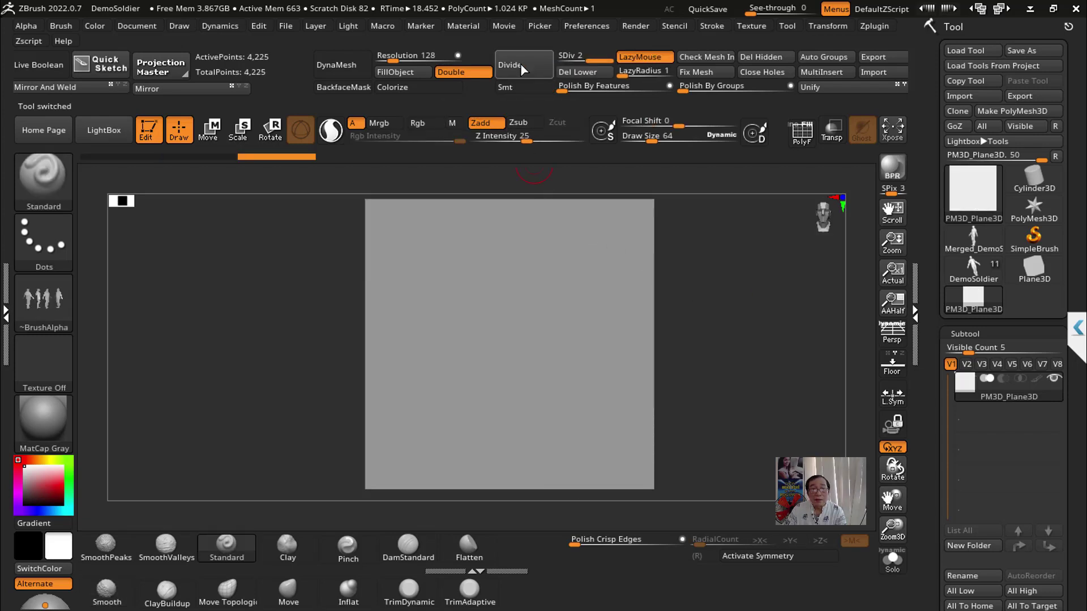
left_click(521, 65)
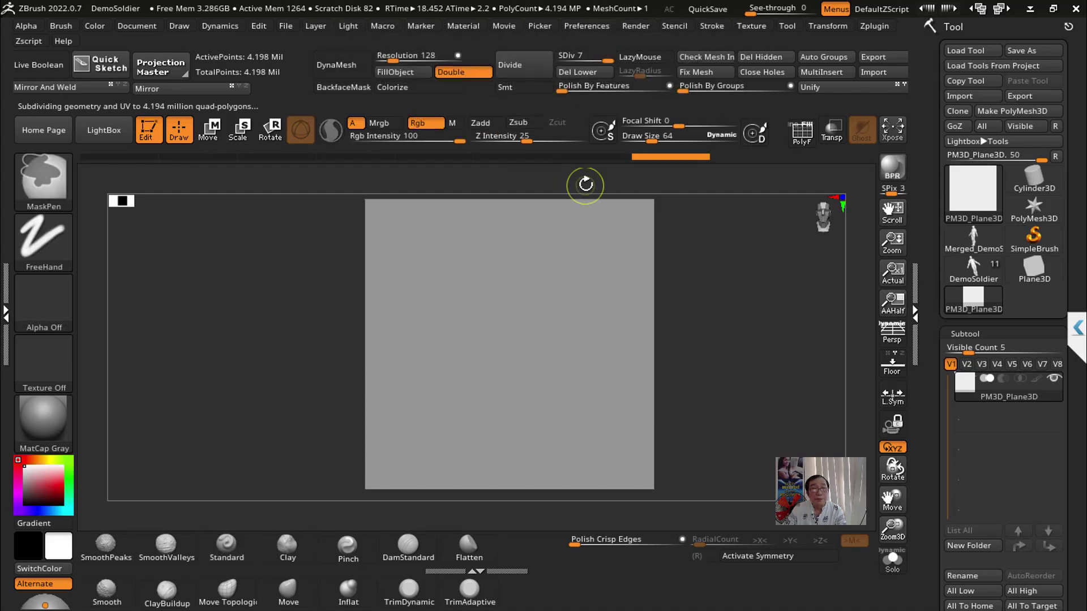
Step: Mask the plane with the ZGrab02 alpha using a rectangle stroke, then invert the mask
left_click(69, 306)
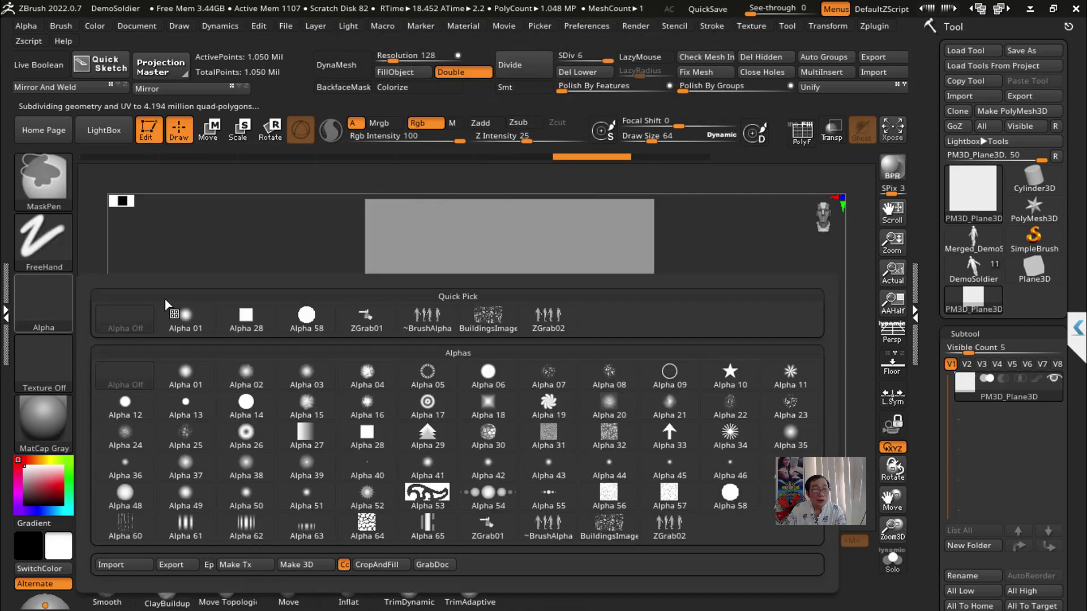
key("ctrl")
left_click(44, 240)
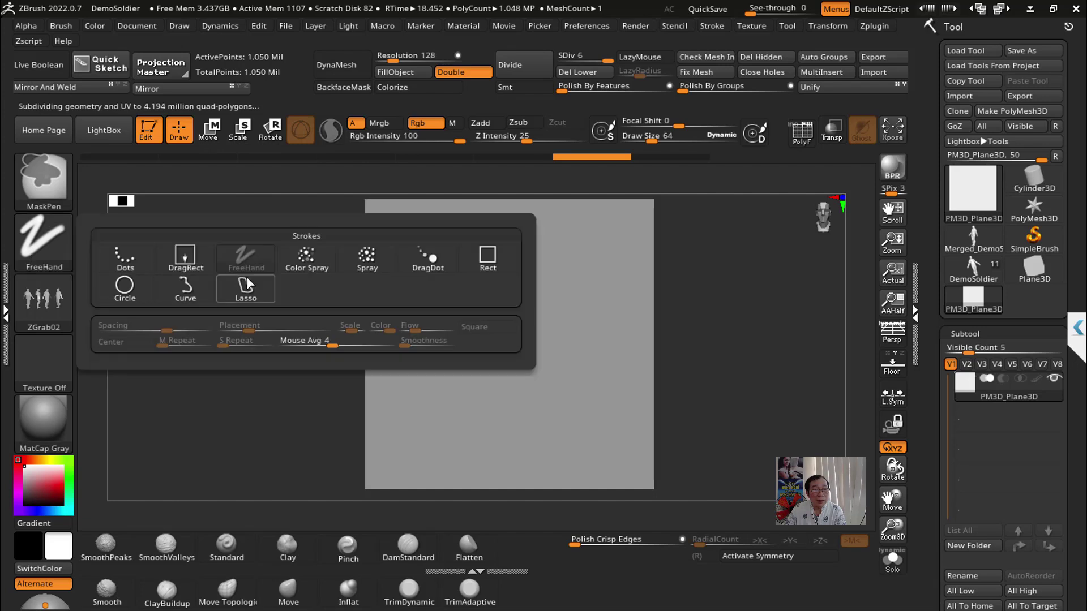
left_click(485, 255)
mouse_move(397, 233)
left_mouse_down("ctrl")
mouse_move(723, 463)
mouse_move(734, 453)
left_mouse_up("ctrl")
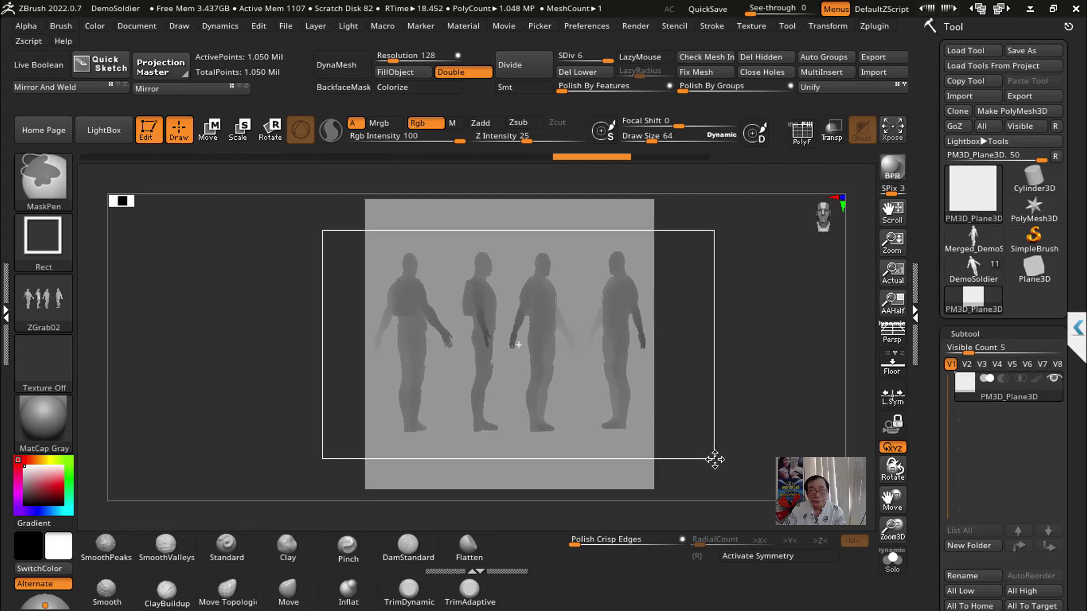
left_click_drag(734, 453, 716, 456, "ctrl")
left_click(729, 434, "ctrl")
Step: Pull the four figures up in relief with the Move gizmo, clear the mask, and inspect
left_click_drag(721, 417, 327, 238)
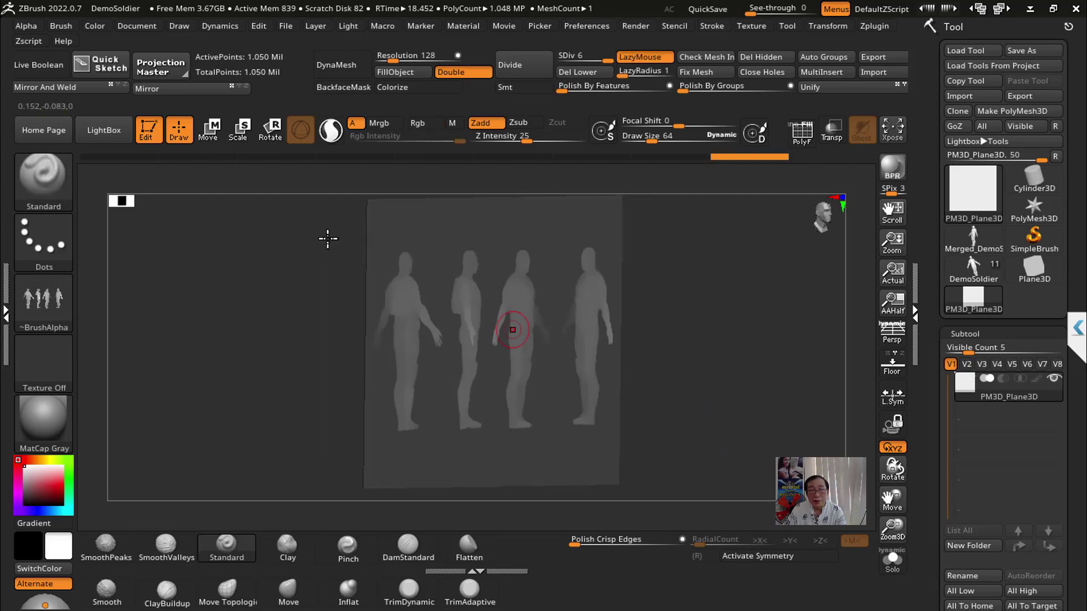
key("w")
left_click_drag(536, 347, 544, 348)
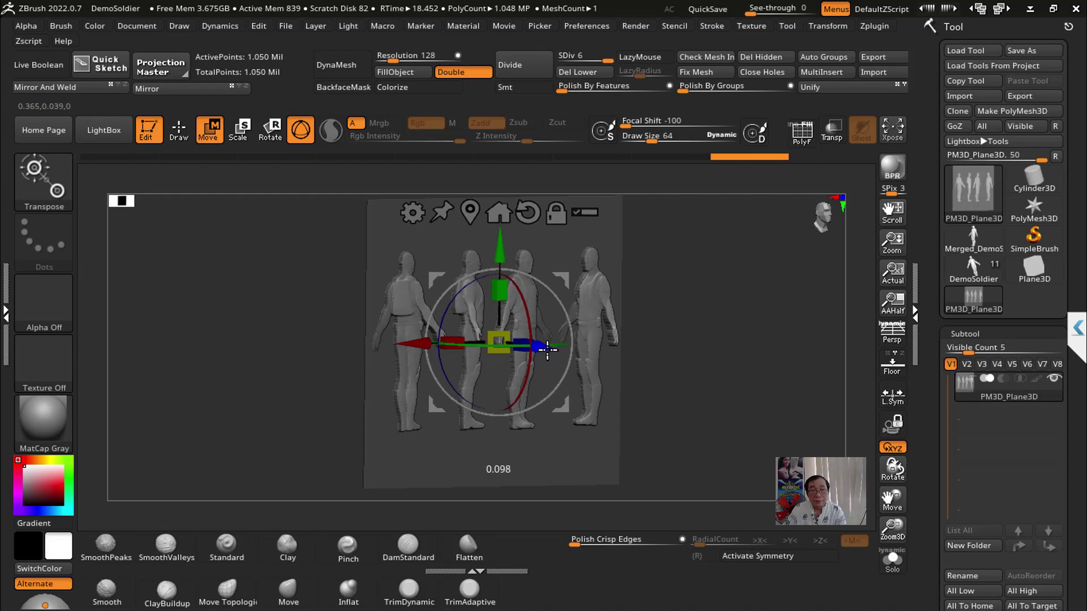
key("q")
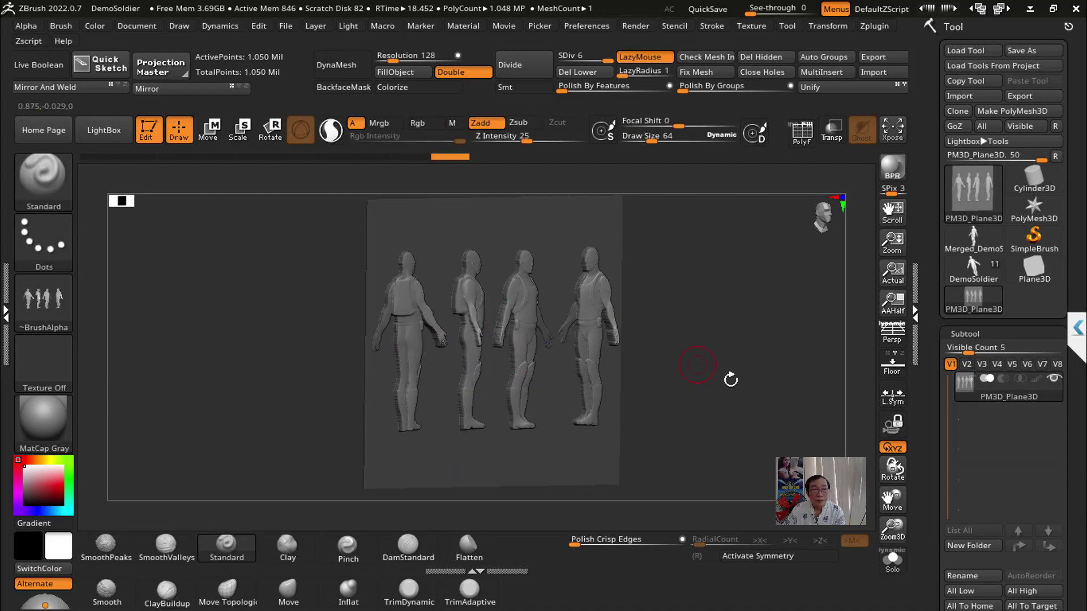
left_click_drag(704, 376, 709, 381, "ctrl")
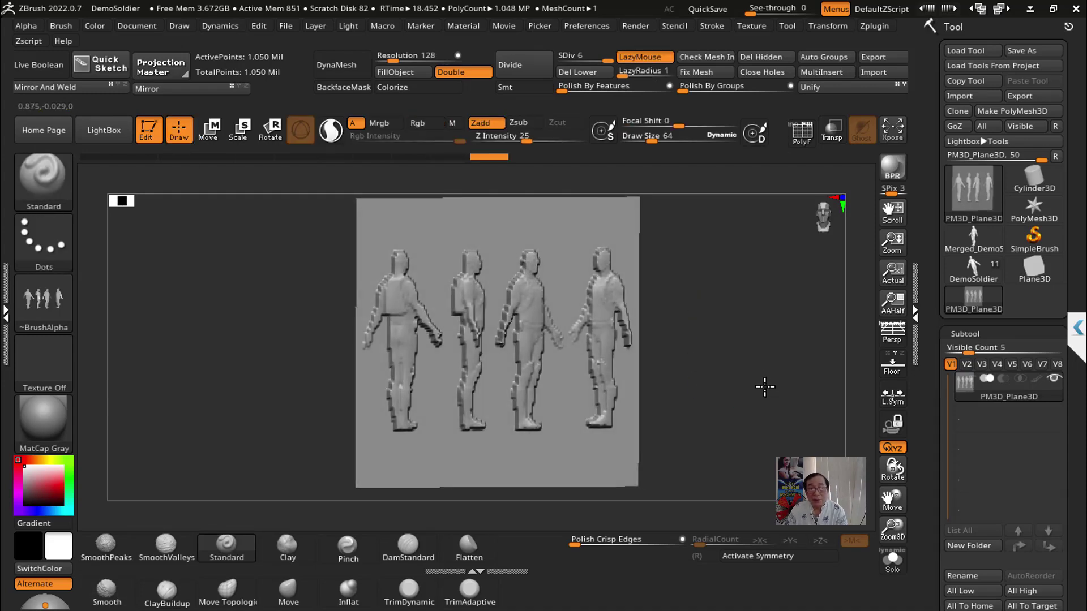
mouse_move(747, 367)
left_mouse_down()
mouse_move(716, 379)
mouse_move(818, 344)
left_mouse_up()
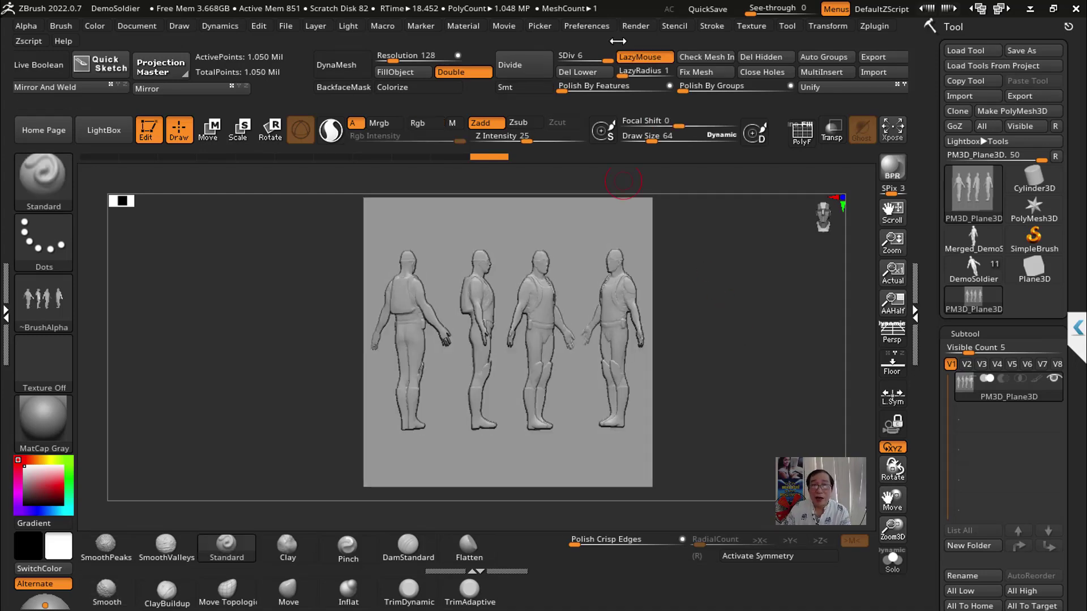
Step: Start Load Tool and browse to the Bai 16 > Ztls folder
left_click(579, 29)
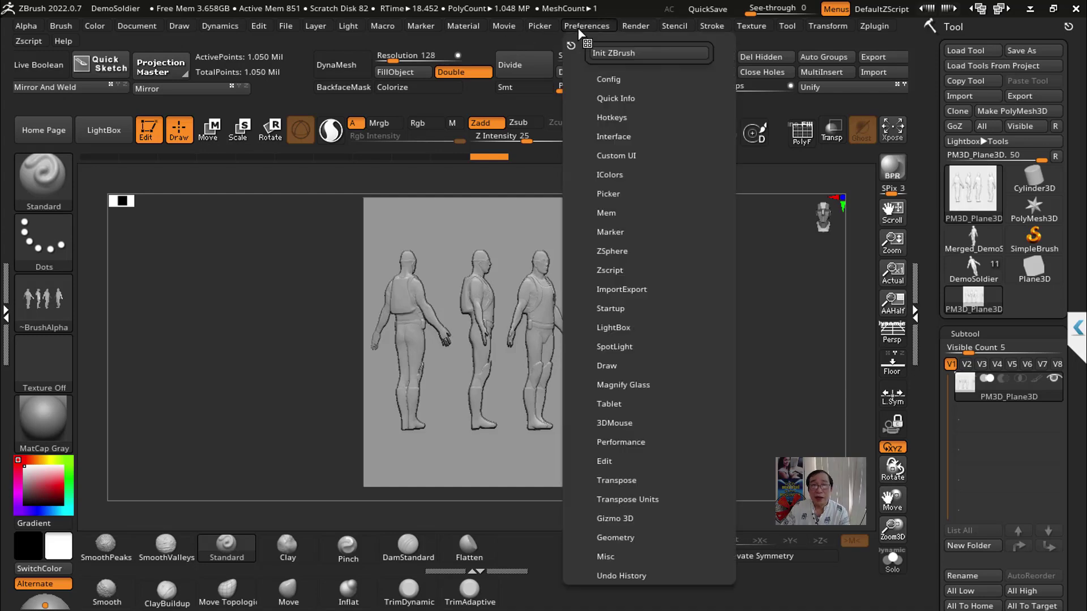
left_click(288, 31)
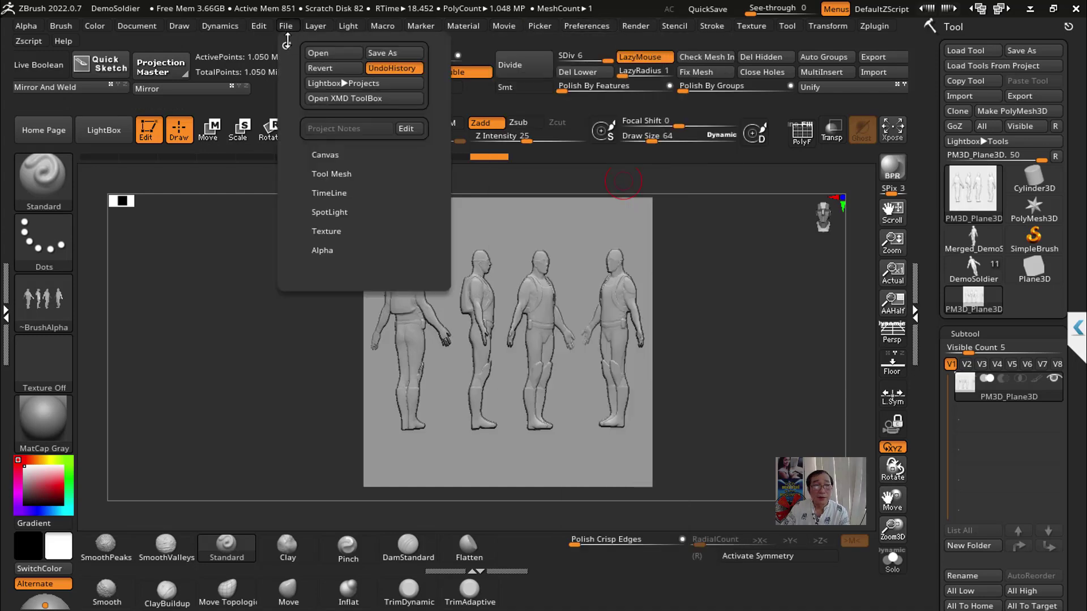
left_click(970, 53)
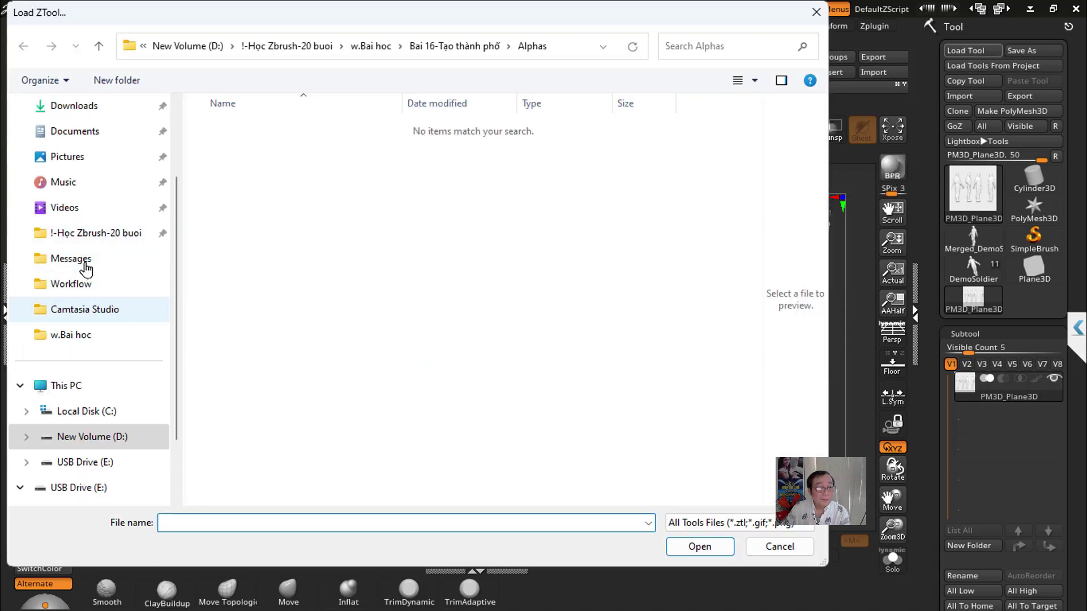
left_click(85, 236)
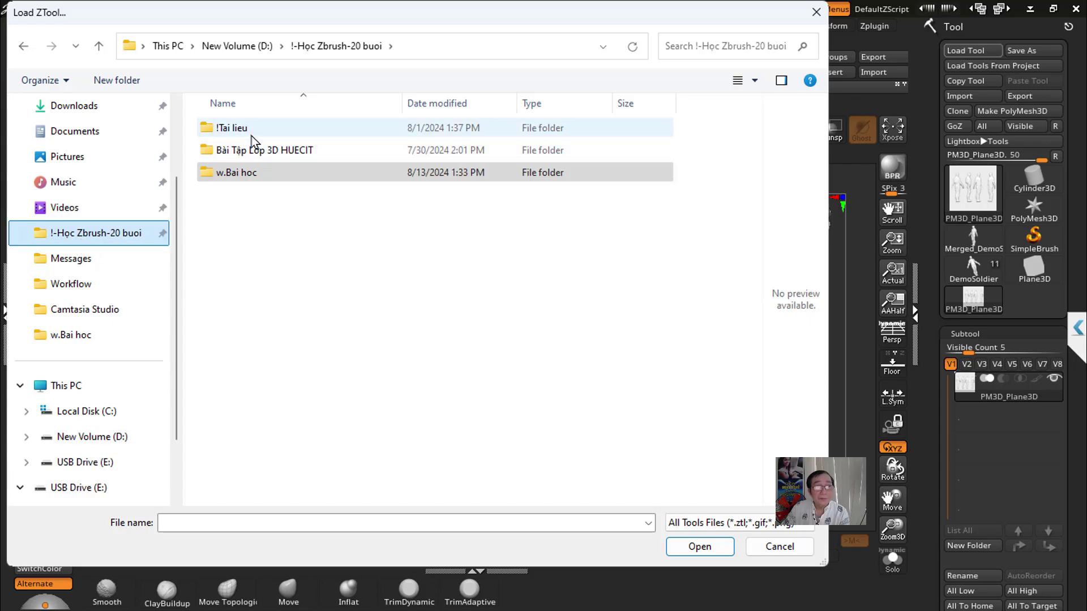
double_click(254, 172)
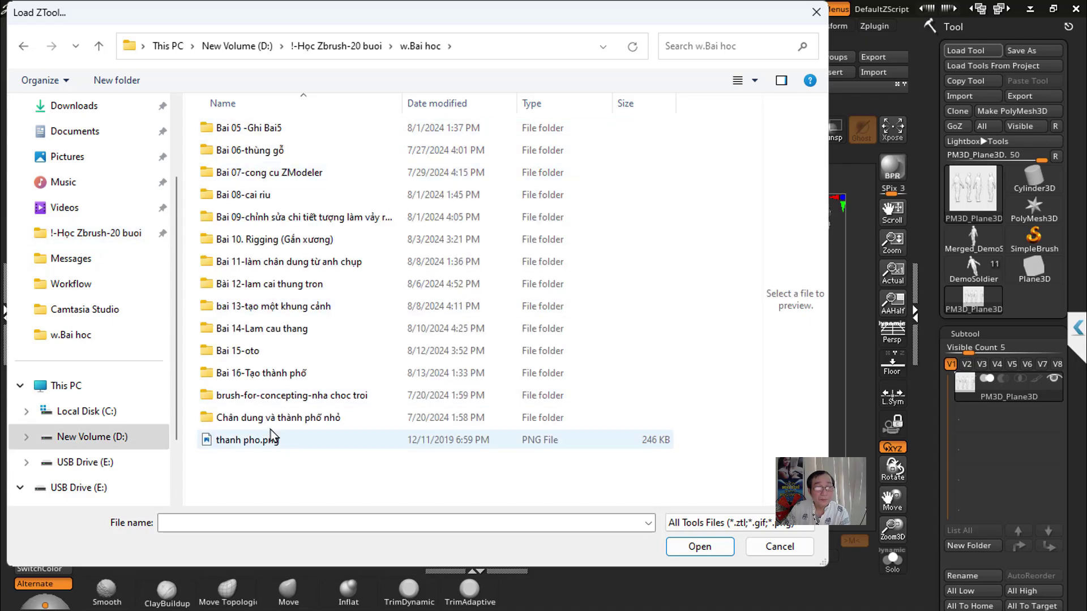
double_click(256, 375)
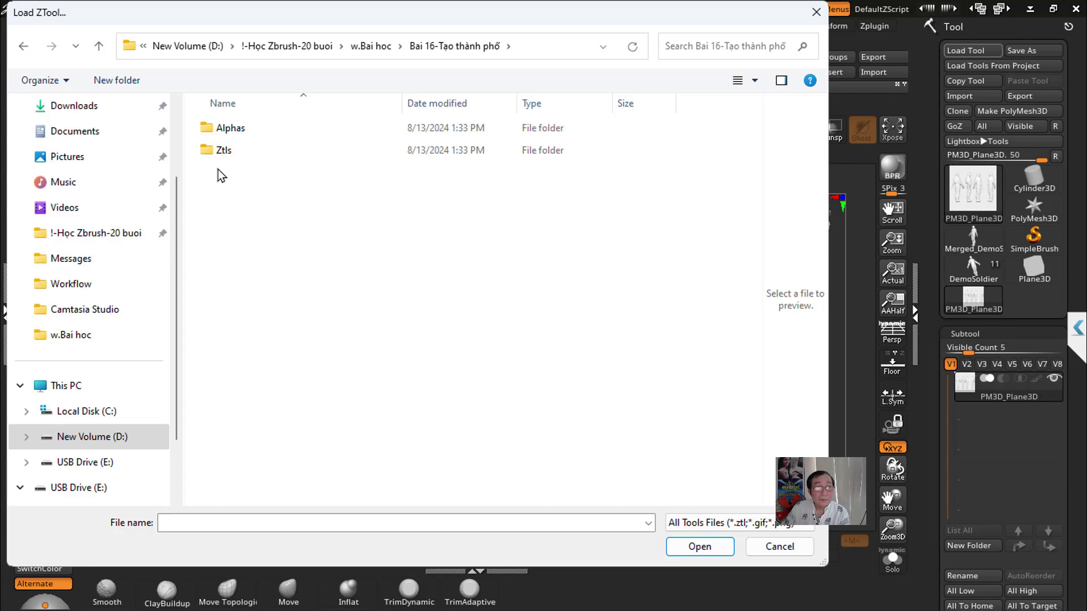
double_click(218, 154)
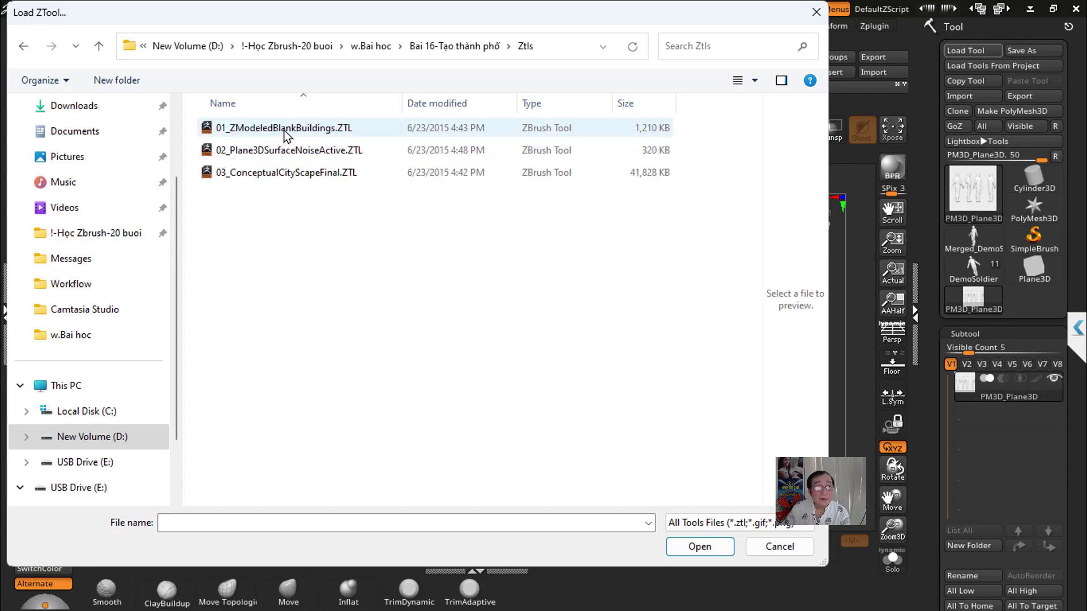
Step: Load 03_ConceptualCityScapeFinal.ZTL, orbit the city, and reopen the Load Tool browser
double_click(287, 177)
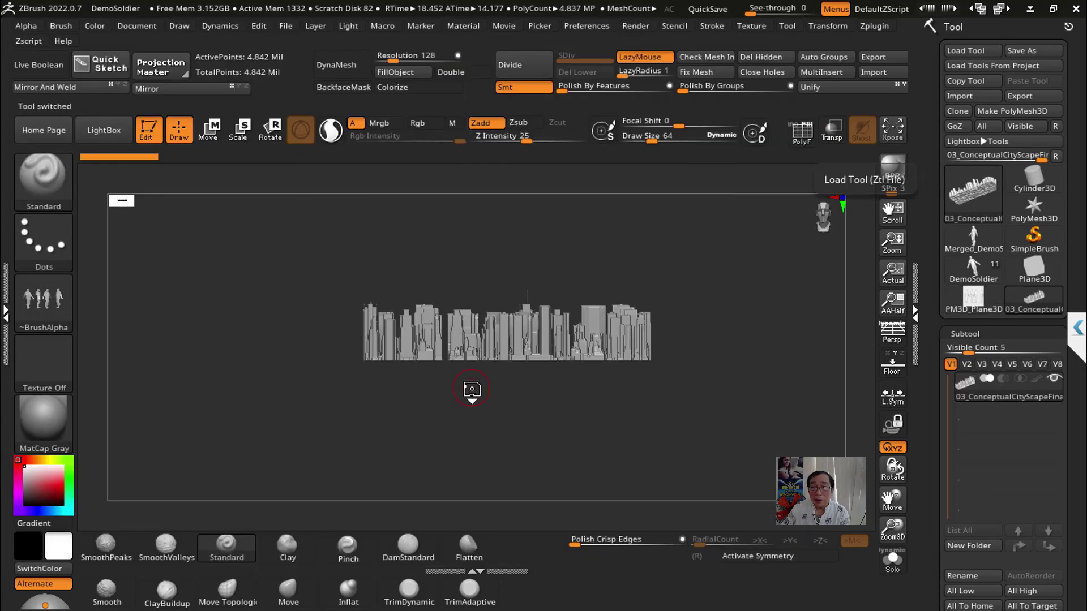
left_click_drag(723, 342, 730, 410)
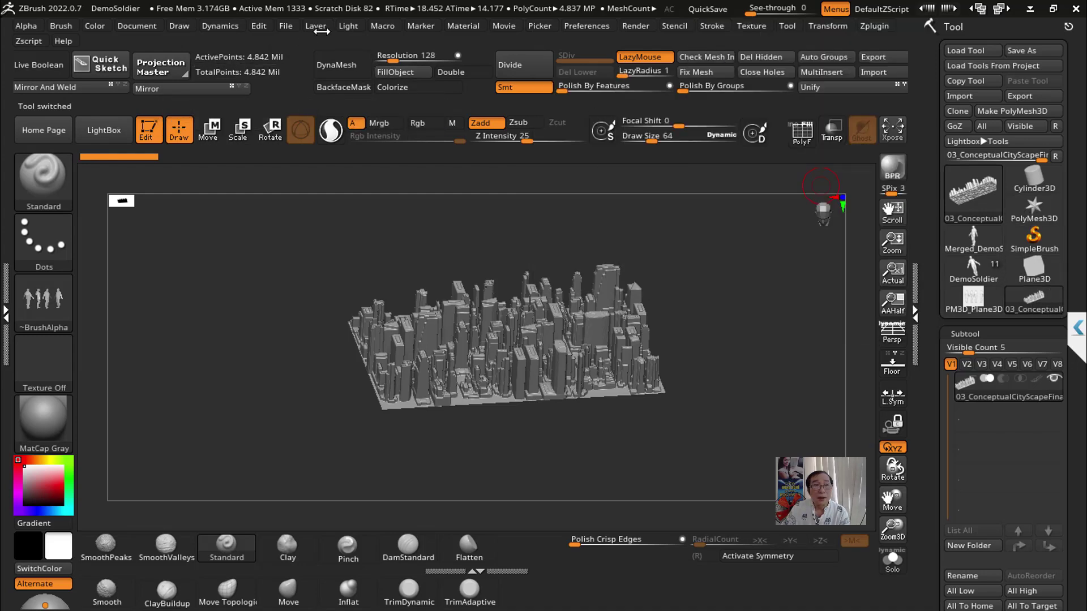
left_click(955, 51)
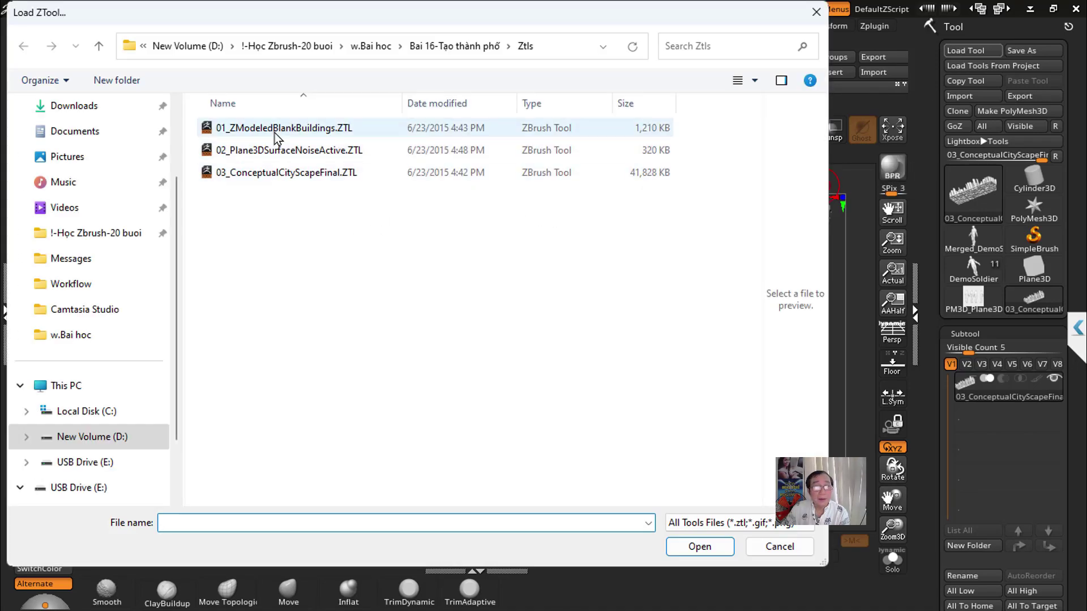
Step: Load 01_ZModeledBlankBuildings.ZTL, set Subtool Visible Count to 24, and turn on PolyF
left_click(278, 129)
double_click(275, 129)
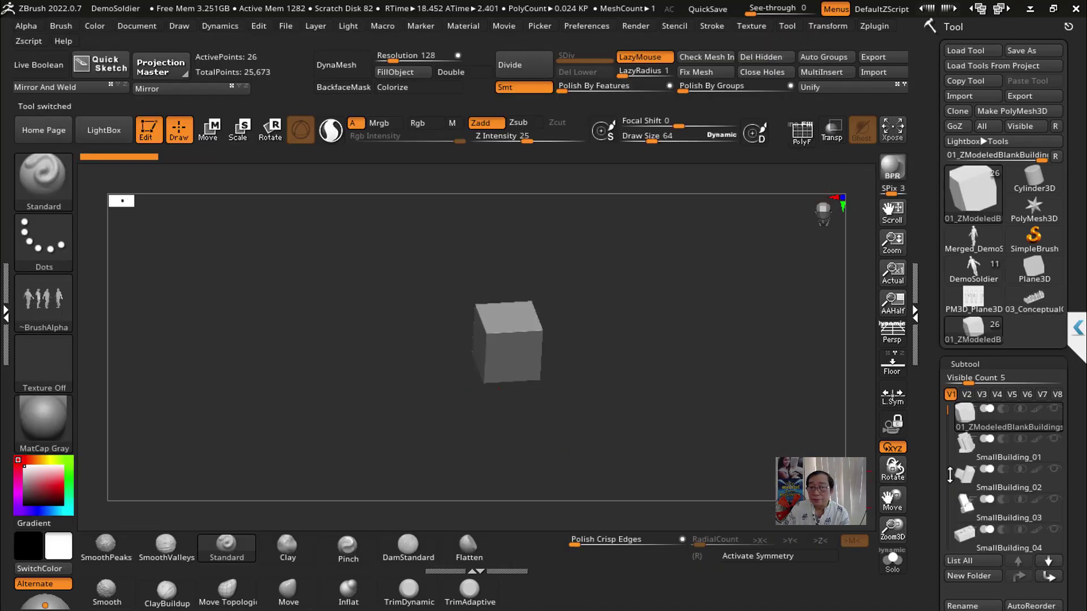
left_click_drag(671, 353, 867, 354)
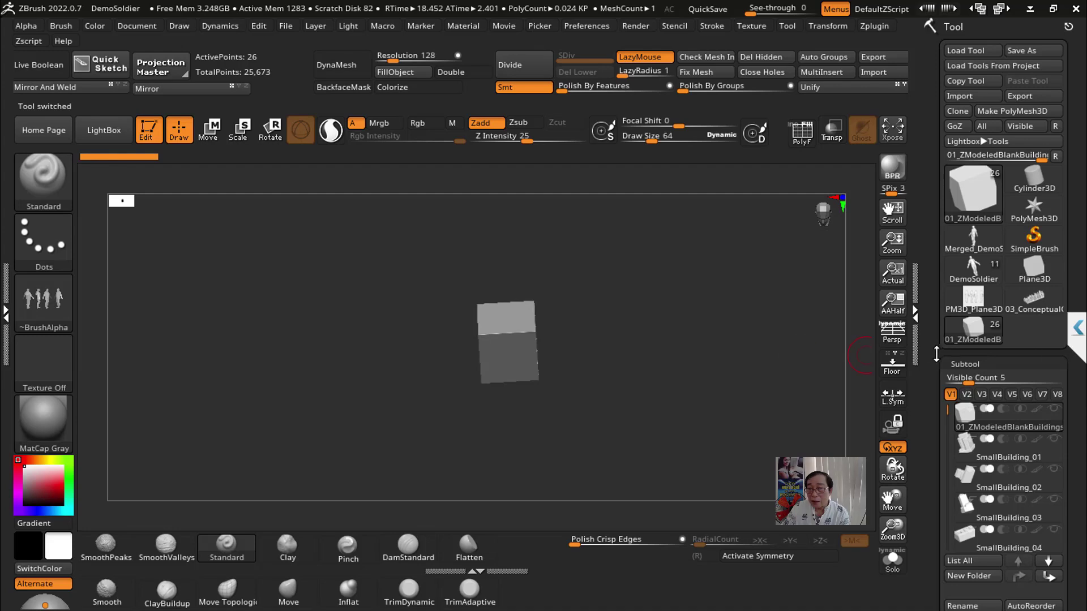
left_click_drag(936, 354, 934, 266)
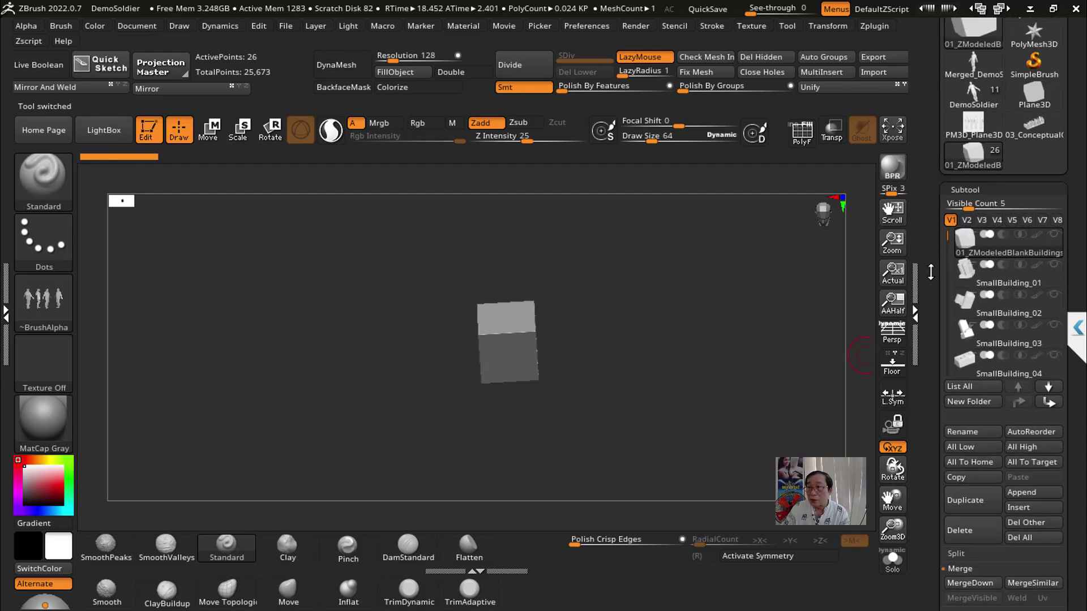
left_click_drag(968, 207, 1054, 204)
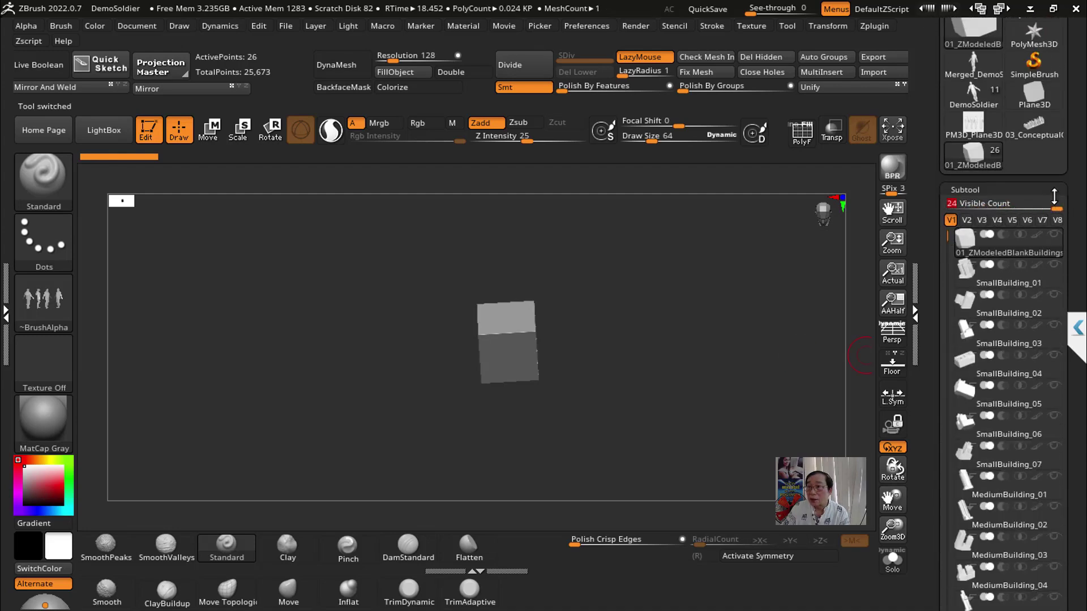
mouse_move(973, 153)
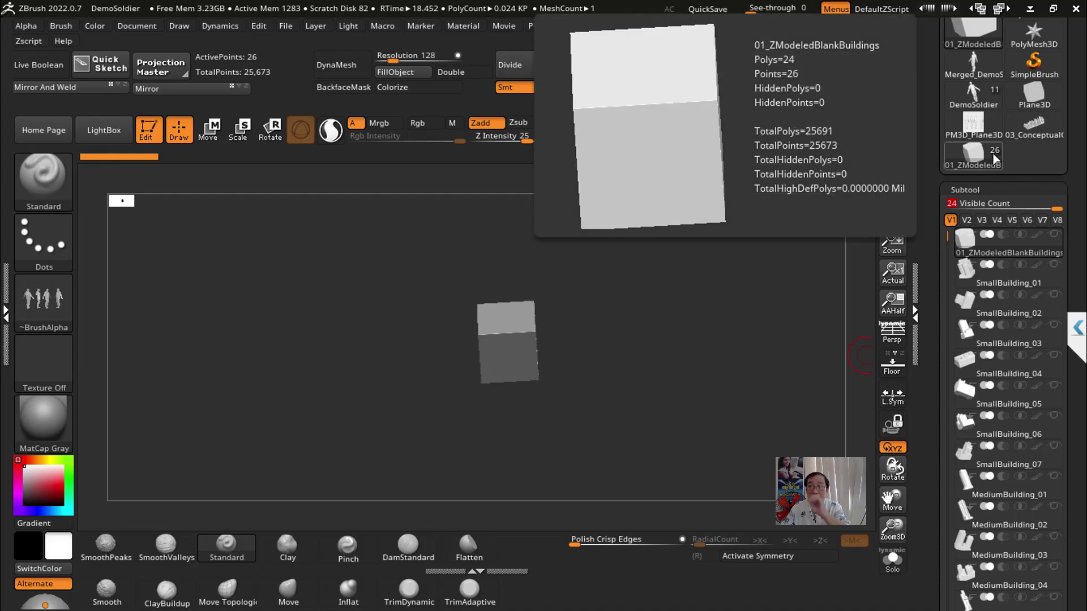
mouse_move(716, 340)
left_mouse_down()
mouse_move(720, 315)
mouse_move(707, 352)
mouse_move(639, 357)
mouse_move(655, 425)
mouse_move(697, 363)
left_mouse_up()
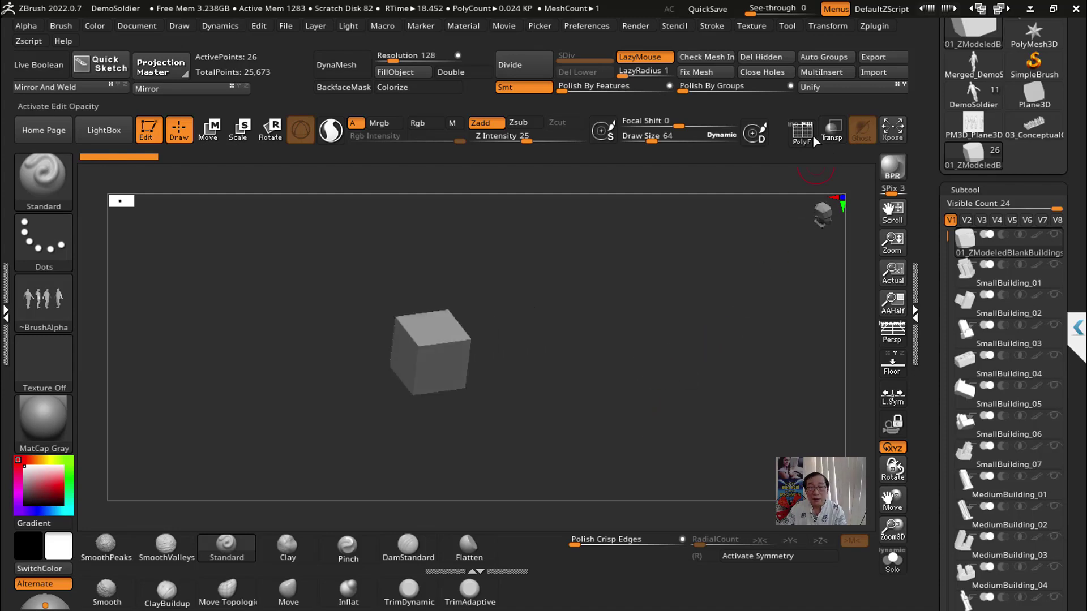
left_click(814, 141)
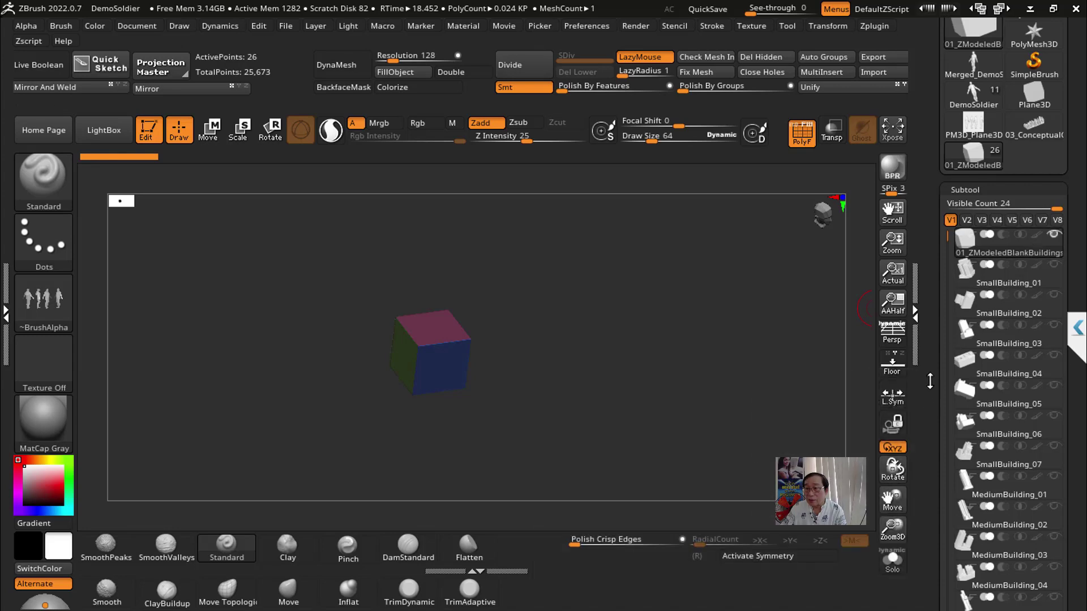
left_click_drag(933, 391, 926, 235)
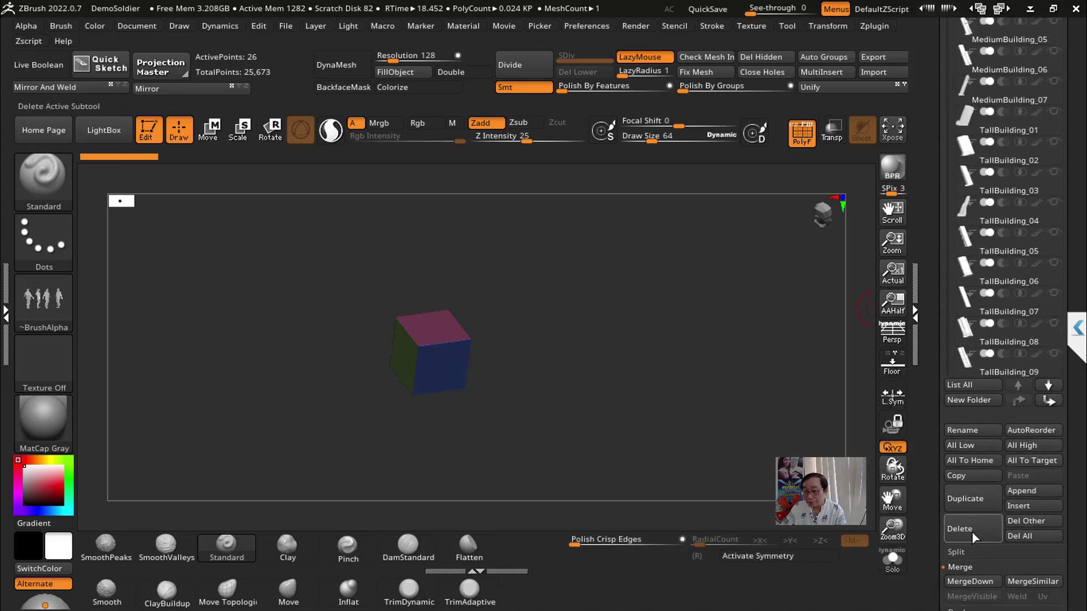
Step: Delete the active subtool and switch the polygroup display off
left_click(975, 533)
left_click(790, 563)
left_click_drag(936, 213, 939, 385)
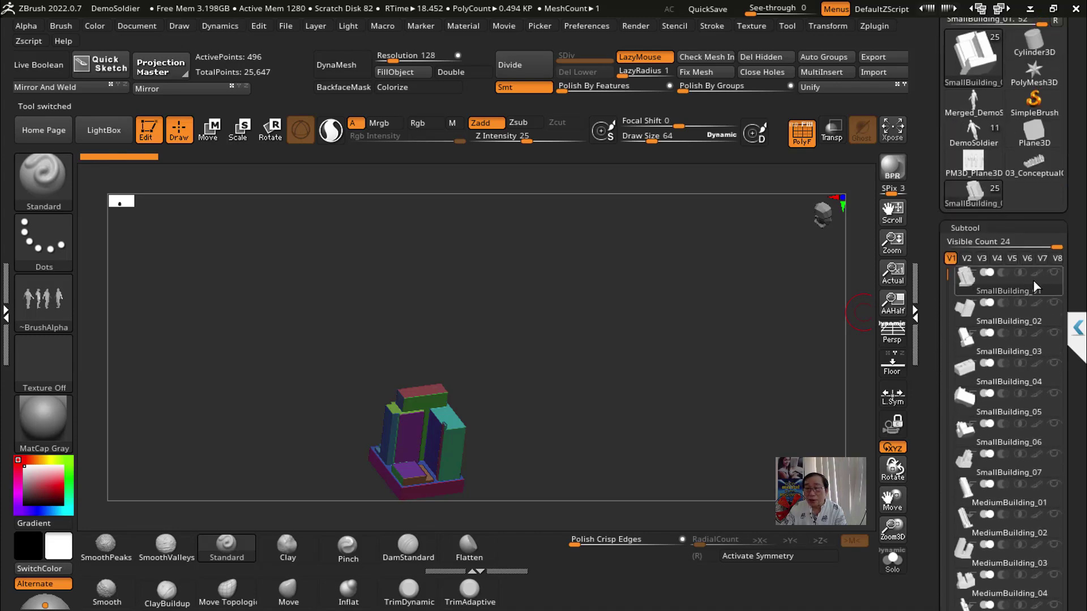
mouse_move(680, 402)
left_mouse_down()
mouse_move(718, 364)
mouse_move(765, 170)
left_mouse_up()
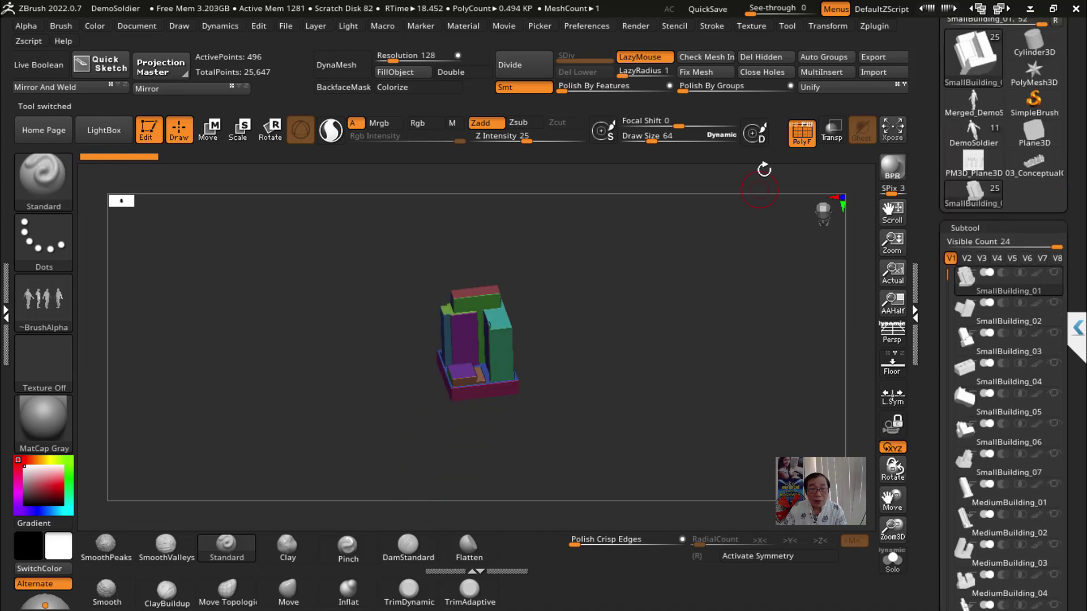
left_click(801, 142)
mouse_move(749, 348)
left_mouse_down()
mouse_move(757, 342)
mouse_move(540, 374)
left_mouse_up()
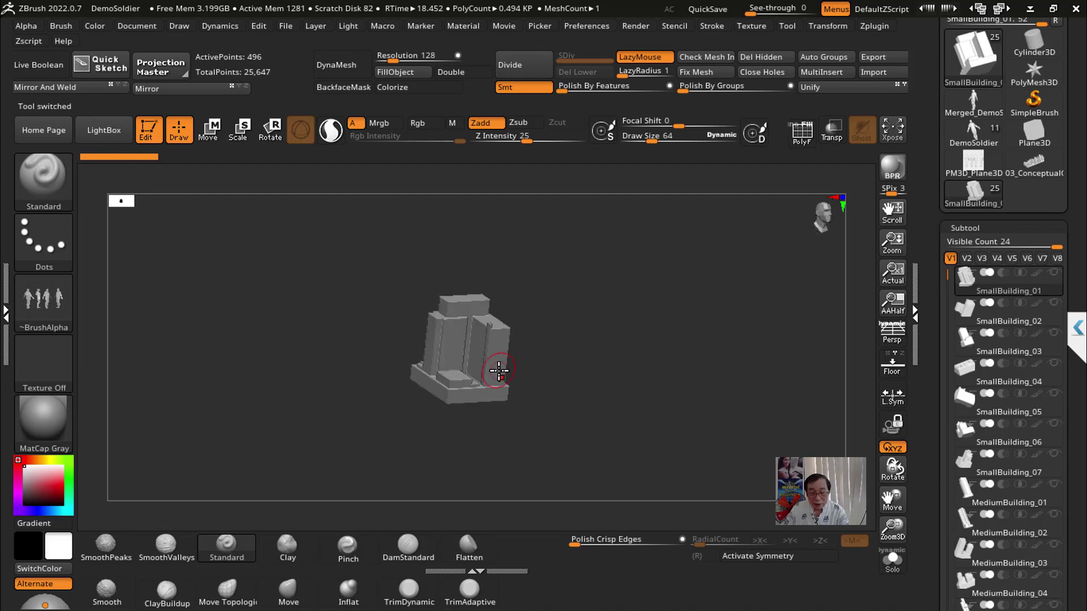
Step: Orbit SmallBuilding_01 from several angles, briefly toggling PolyF on and off
scroll(552, 384, "up", 4)
mouse_move(610, 340)
left_mouse_down()
mouse_move(651, 381)
mouse_move(534, 364)
left_mouse_up()
mouse_move(765, 422)
left_mouse_down()
mouse_move(762, 393)
mouse_move(557, 377)
left_mouse_up()
left_click(800, 135)
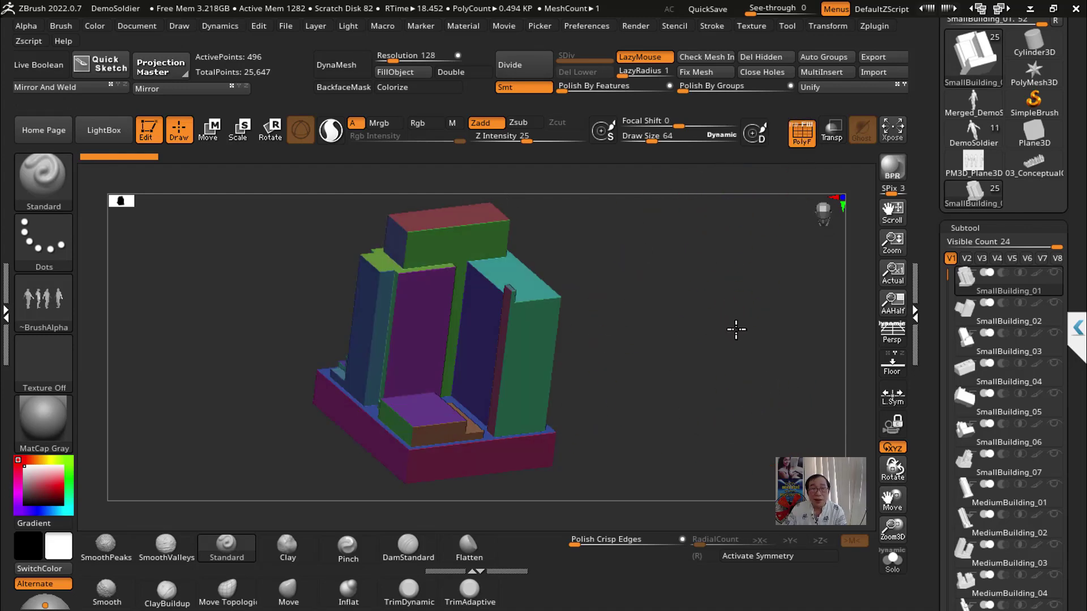
left_click(800, 134)
mouse_move(753, 369)
left_mouse_down()
mouse_move(715, 372)
mouse_move(738, 364)
left_mouse_up()
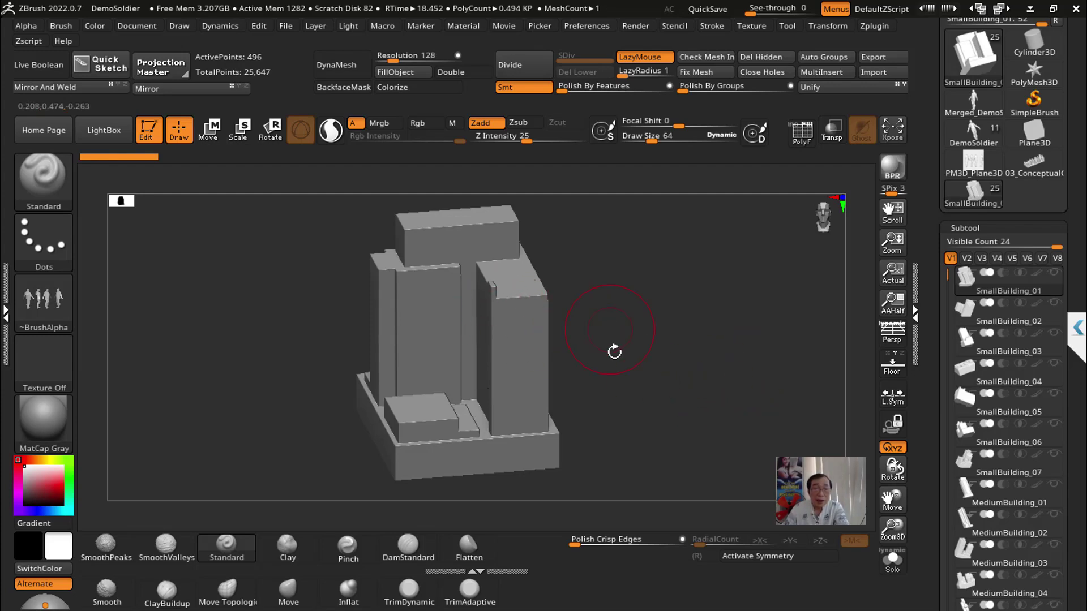
mouse_move(611, 354)
left_mouse_down()
mouse_move(668, 371)
mouse_move(627, 318)
mouse_move(625, 351)
left_mouse_up()
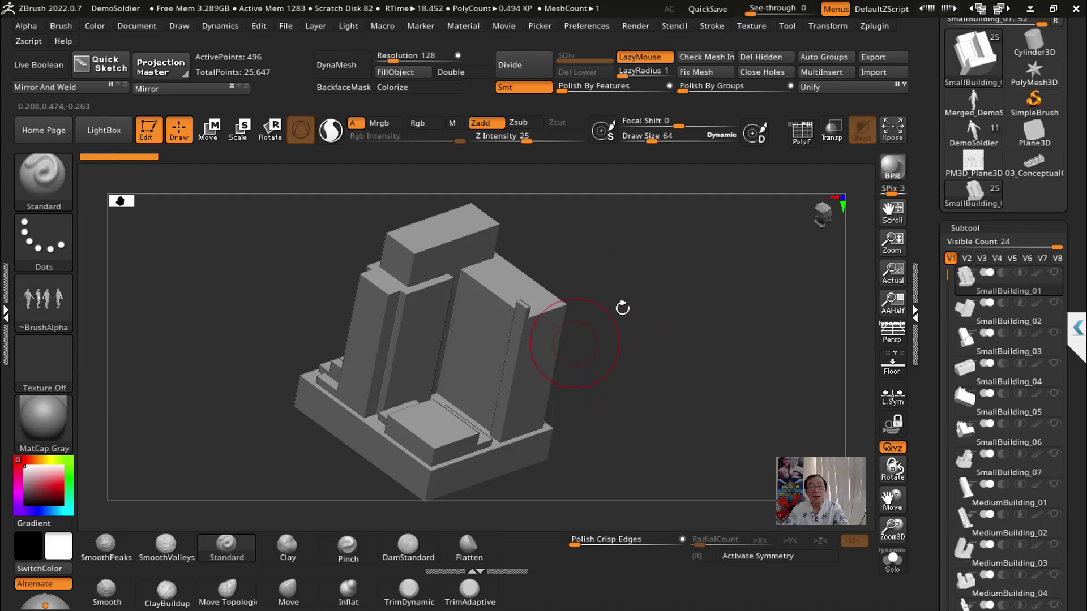
left_click_drag(654, 274, 696, 256)
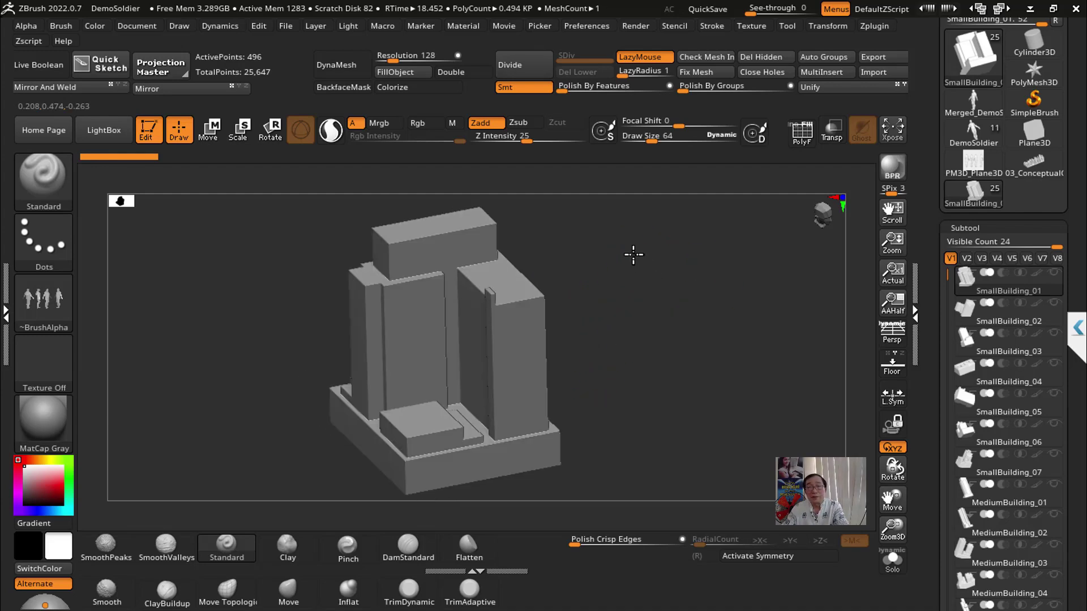
Step: Inspect SmallBuilding_02 and _03, then reselect SmallBuilding_01 in a top view
left_click(974, 320)
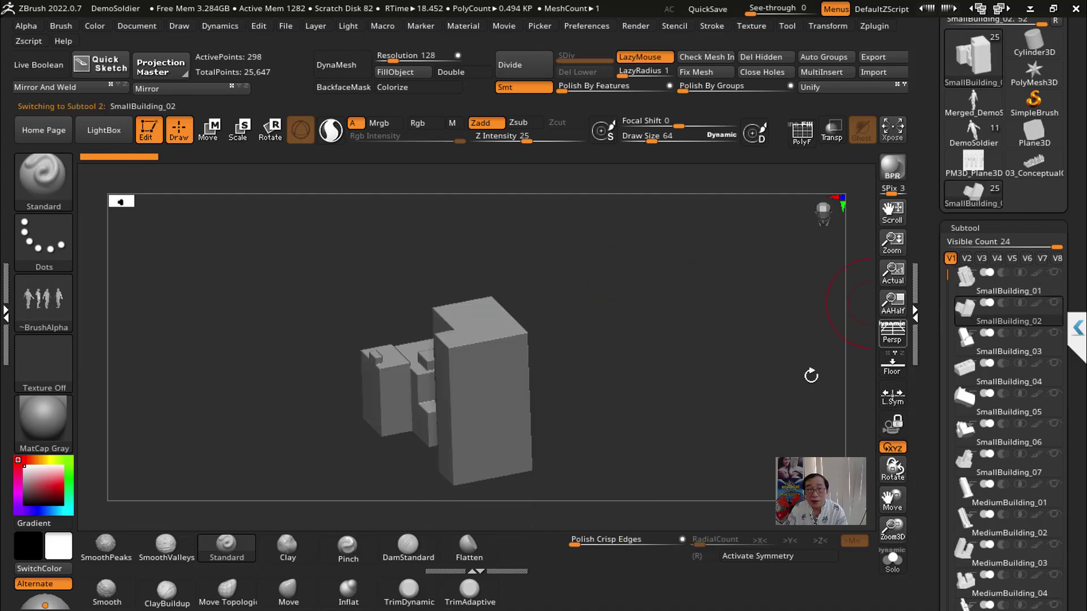
mouse_move(713, 363)
left_mouse_down()
mouse_move(721, 396)
mouse_move(750, 427)
mouse_move(738, 417)
mouse_move(776, 369)
mouse_move(847, 371)
left_mouse_up()
left_click(969, 339)
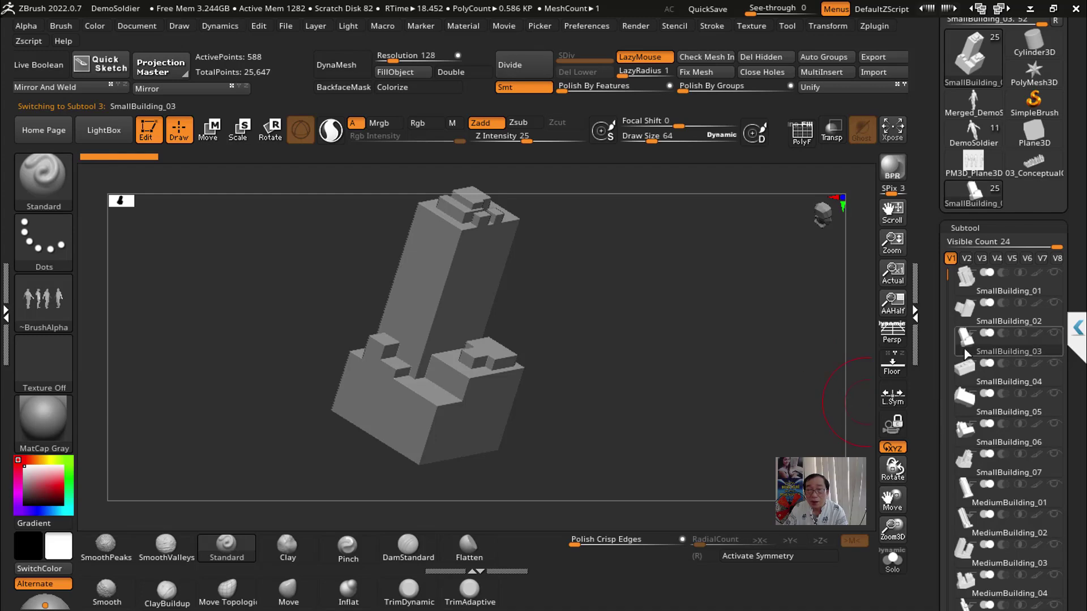
left_click(975, 286)
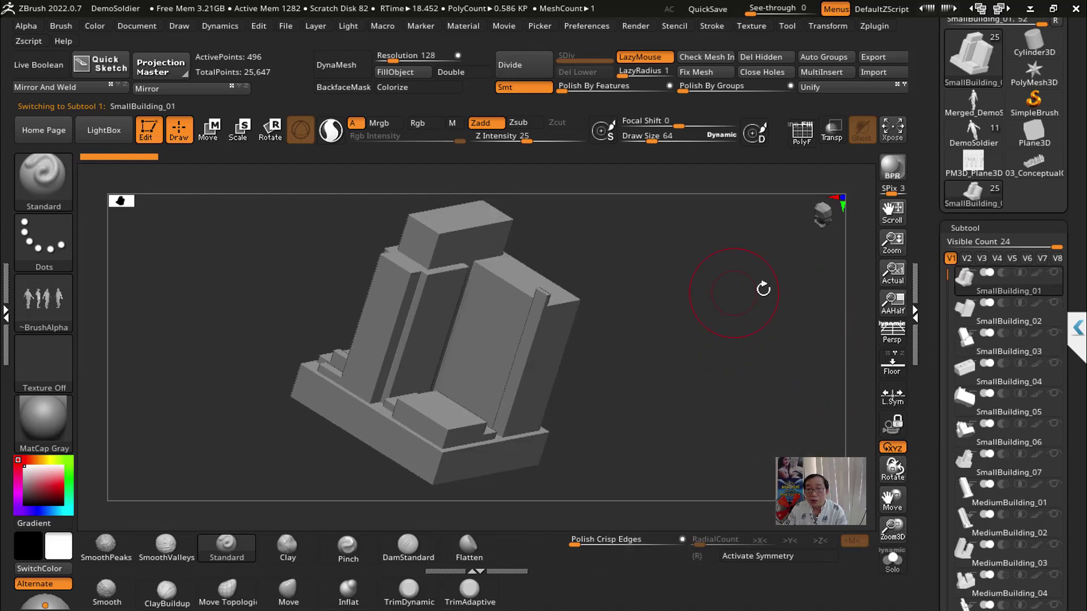
mouse_move(764, 290)
left_mouse_down()
mouse_move(745, 413)
mouse_move(510, 387)
left_mouse_up()
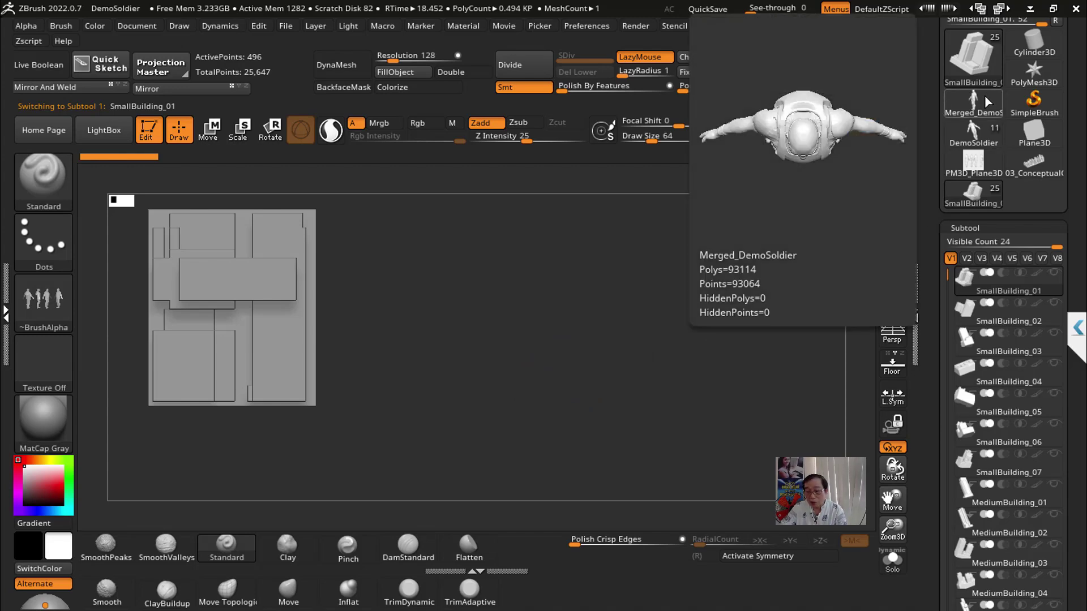
Step: Load the Plane3D primitive as the active tool from the Tool picker
left_click(974, 62)
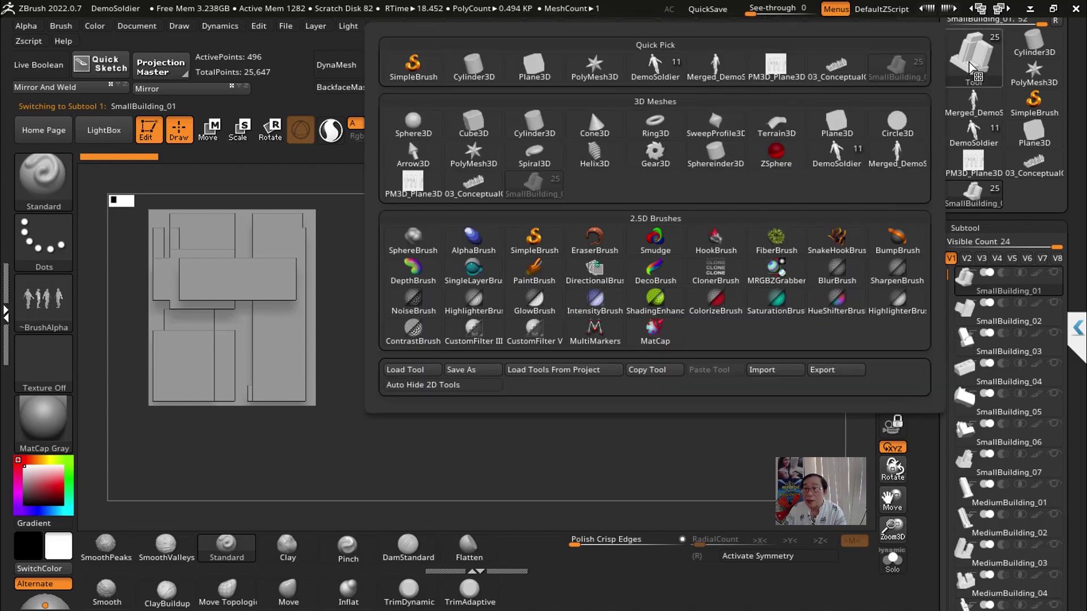
left_click(822, 140)
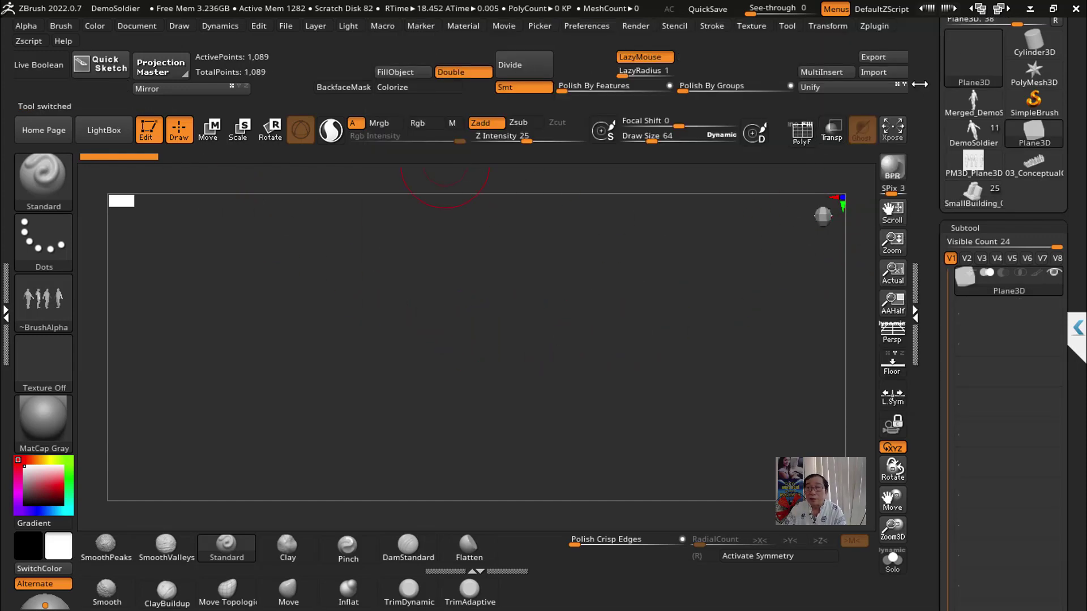
scroll(992, 161, "up", 5)
Step: Make the plane a PolyMesh3D, turn on Double, and rotate it to face front
left_click(1017, 111)
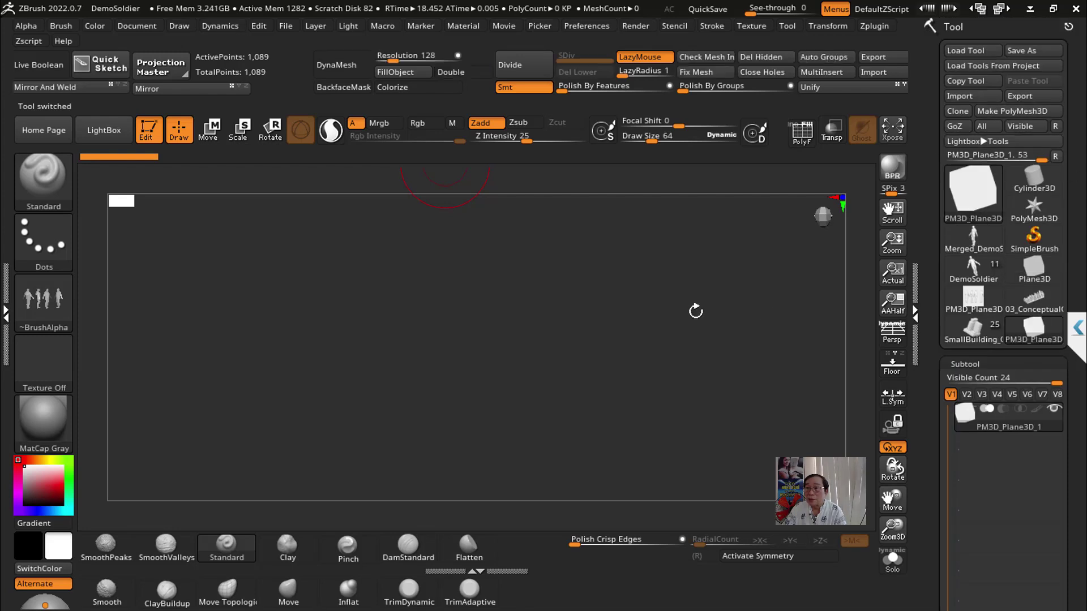
left_click(451, 72)
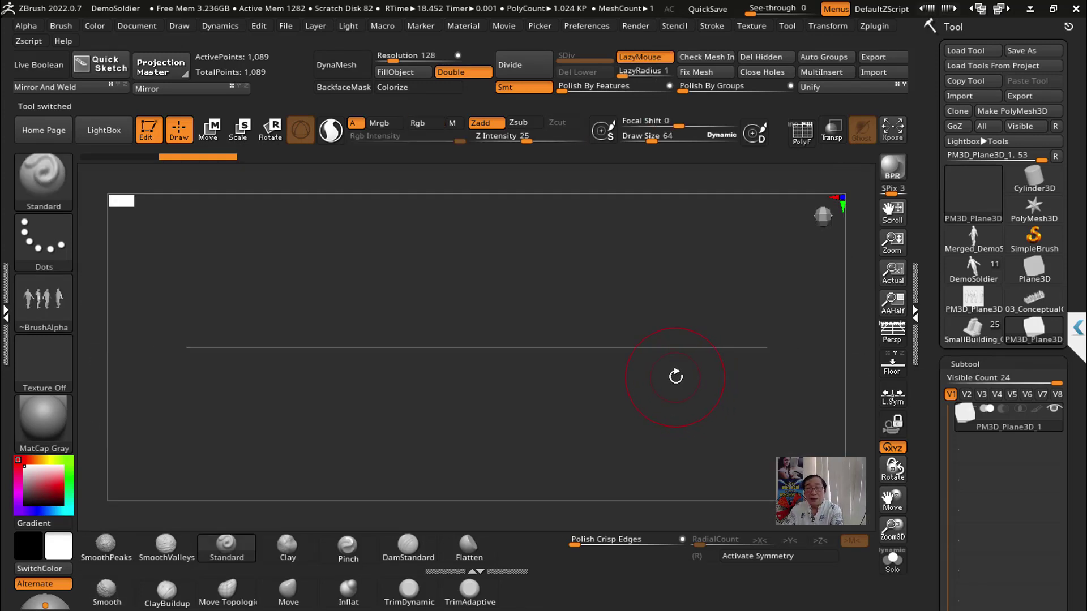
mouse_move(647, 287)
left_mouse_down()
mouse_move(641, 411)
mouse_move(651, 435)
left_mouse_up()
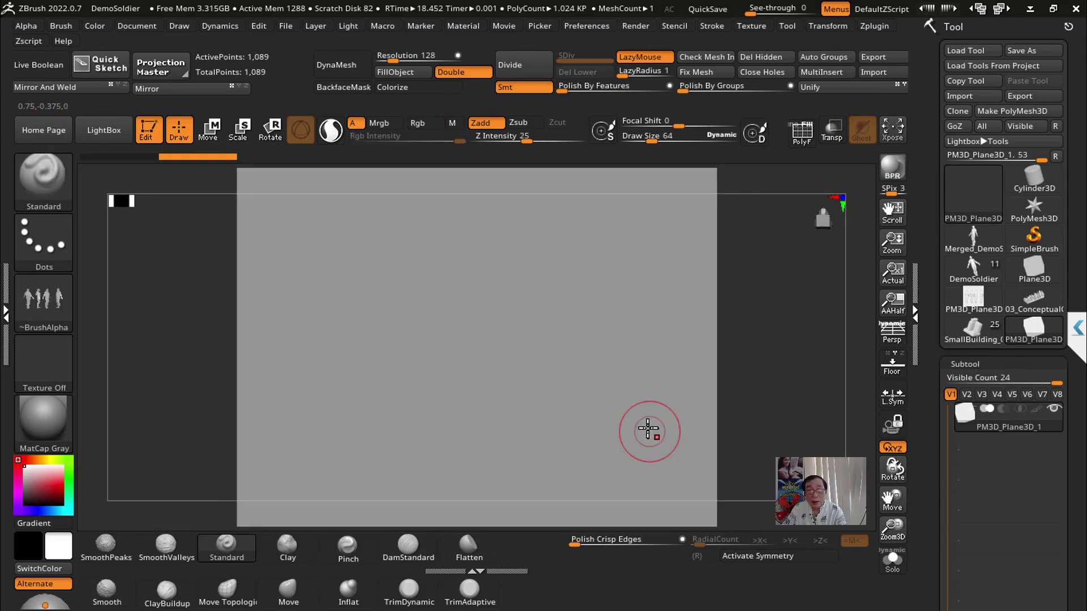
left_click_drag(740, 388, 508, 315, "alt")
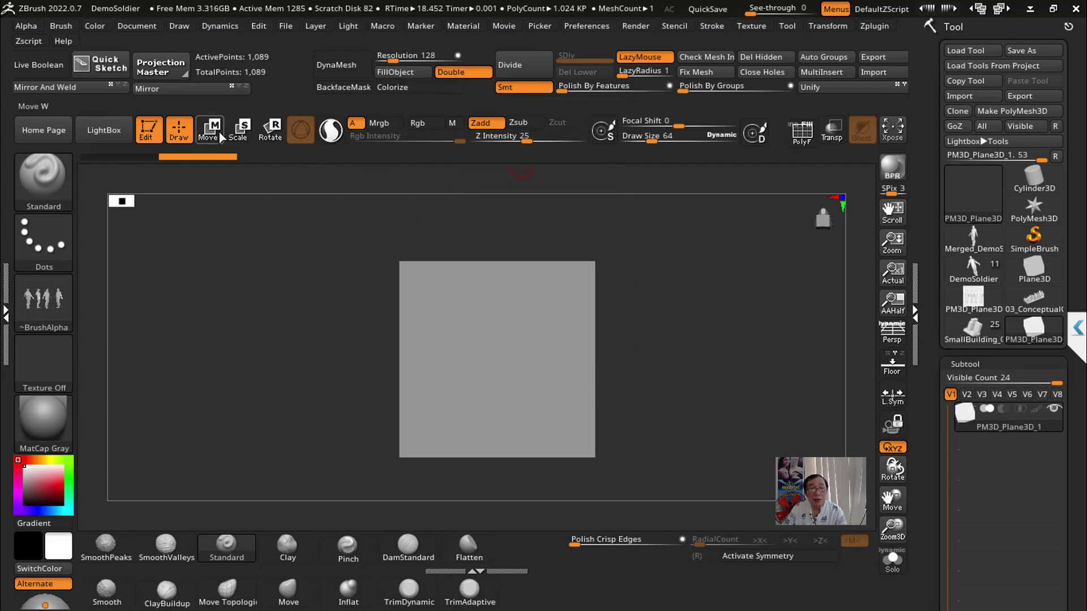
Step: Stretch the plane wide along X with the gizmo, then subdivide to 66,049 points
left_click(220, 139)
left_click_drag(444, 359, 355, 365)
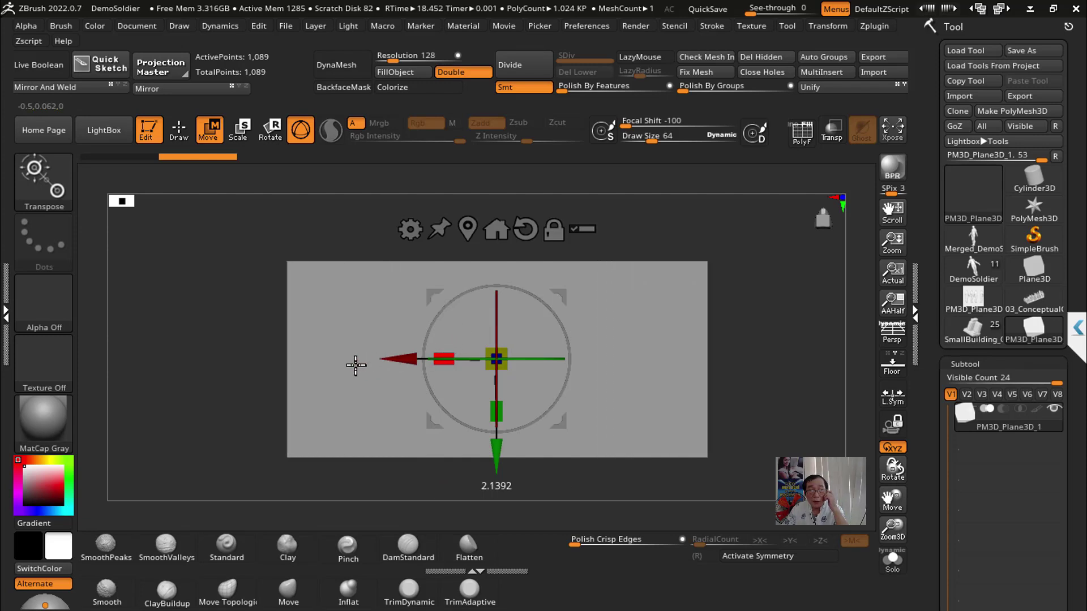
left_click_drag(436, 358, 443, 353)
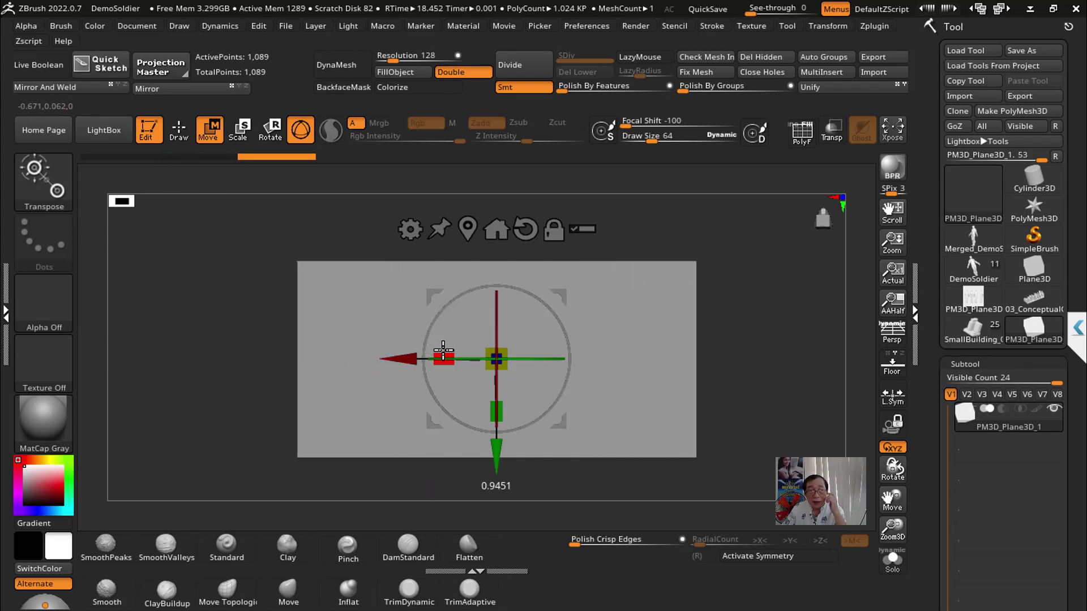
scroll(687, 339, "up", 3)
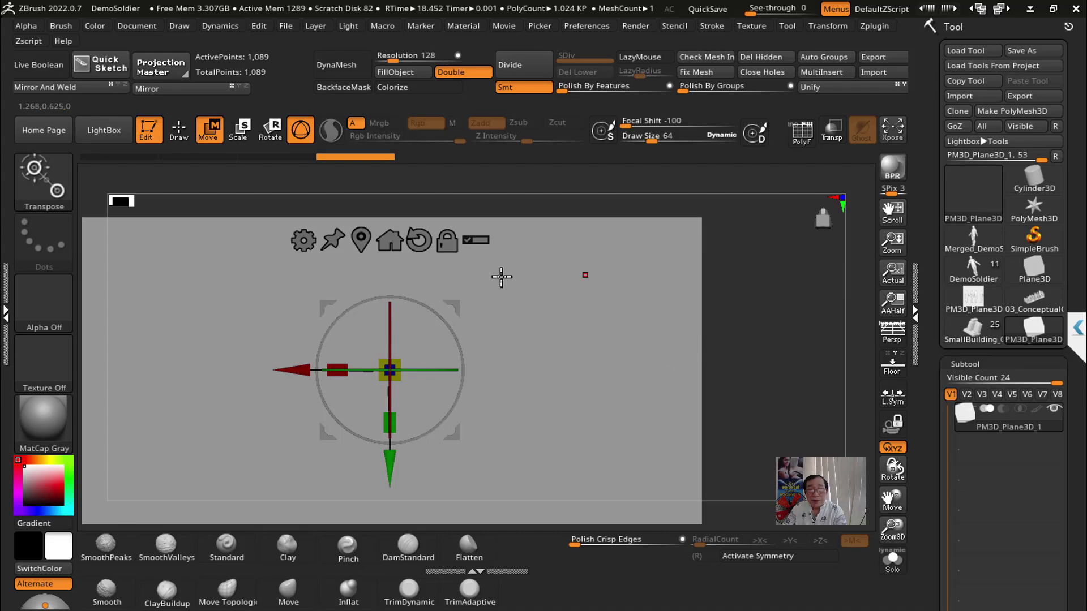
left_click_drag(753, 386, 807, 368, "alt")
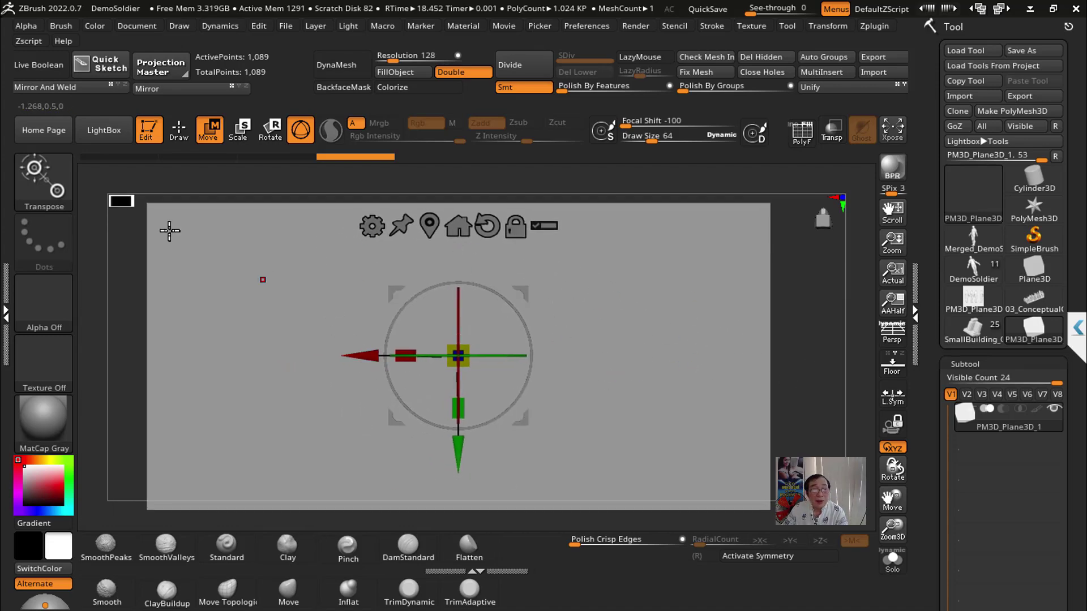
left_click(175, 141)
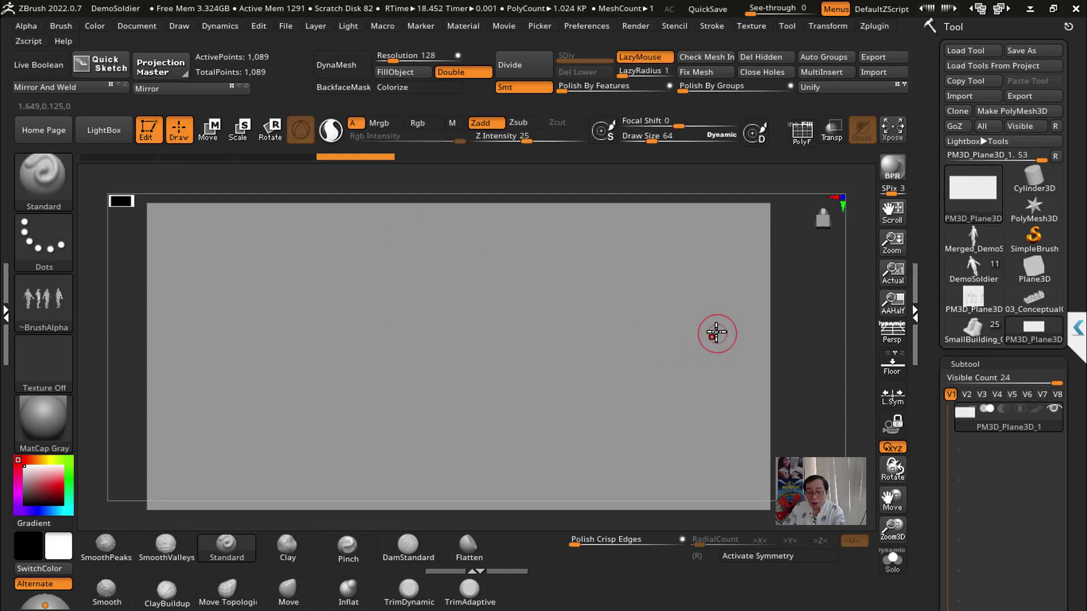
right_click_drag(716, 333, 648, 265, "ctrl")
left_click(515, 68)
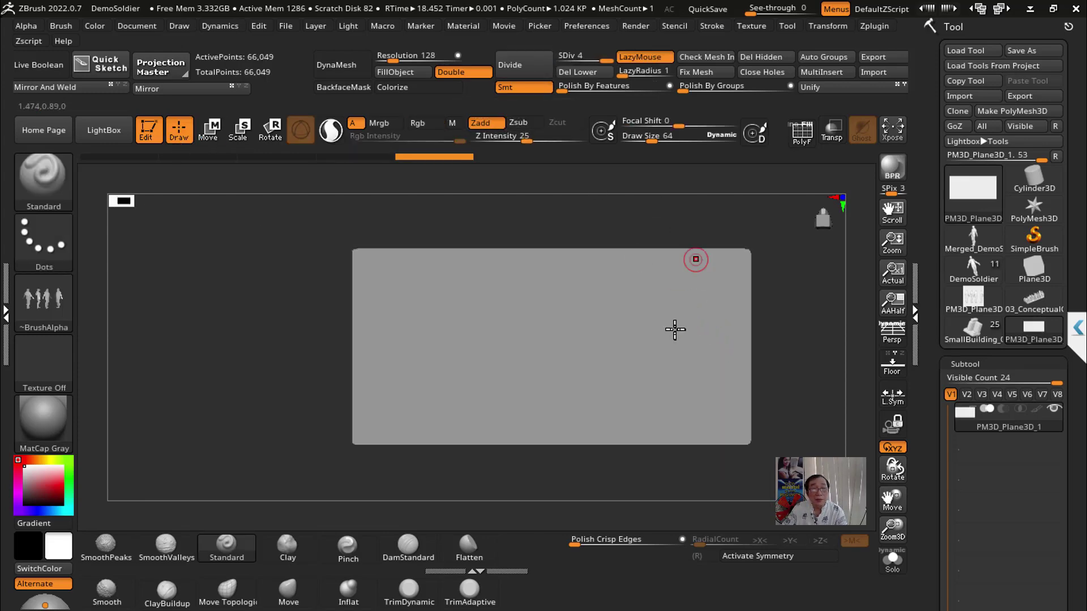
Step: Mask two vertical bands and one horizontal band using Alpha Off with rectangle masking
left_click(43, 303)
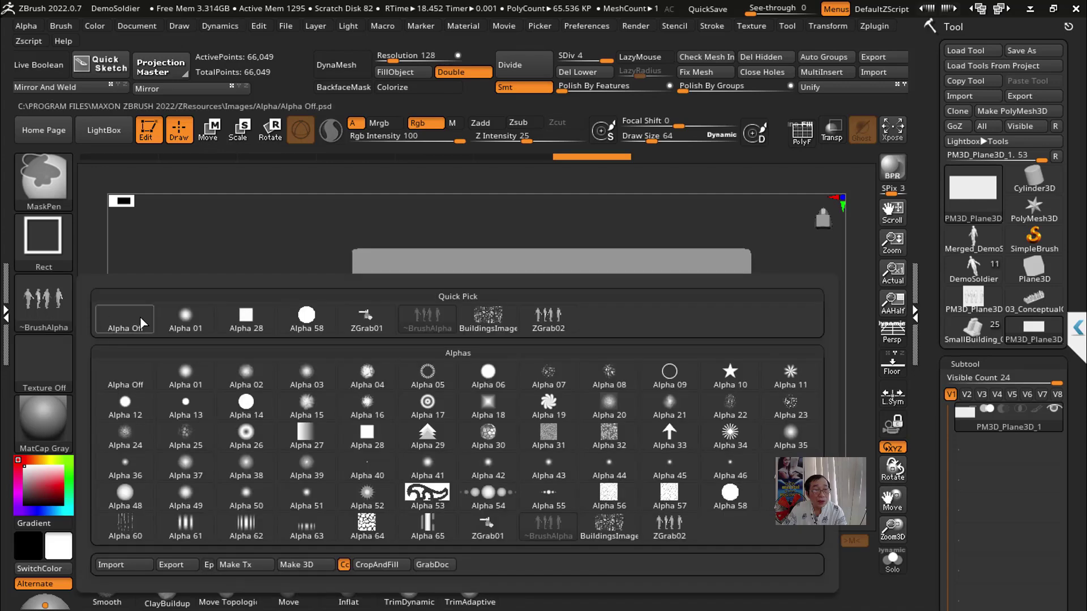
left_click(141, 328)
left_click_drag(454, 241, 476, 483, "ctrl")
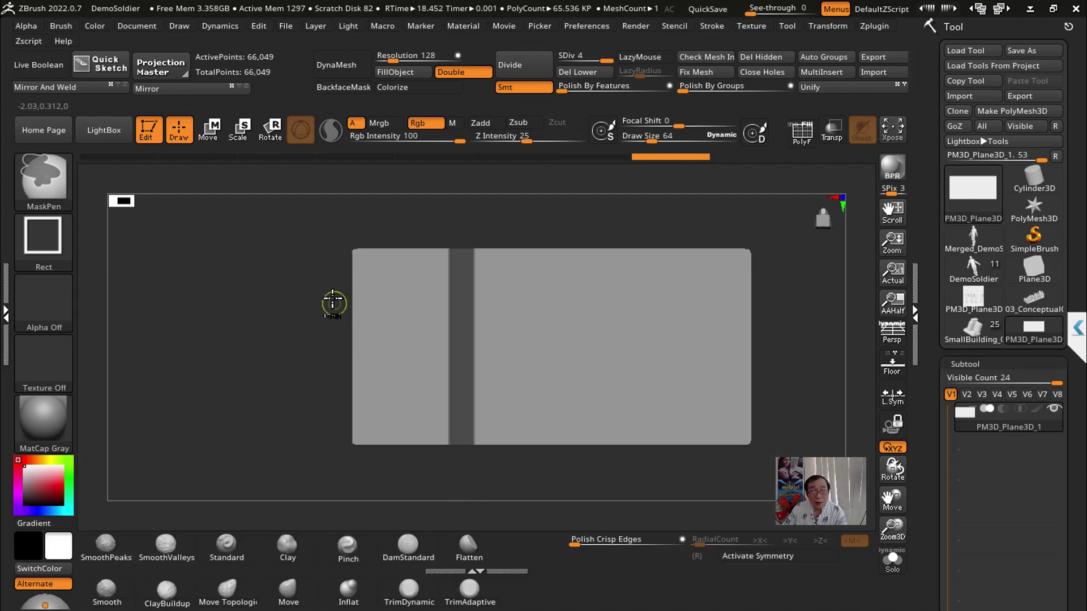
left_click_drag(333, 298, 795, 318, "ctrl")
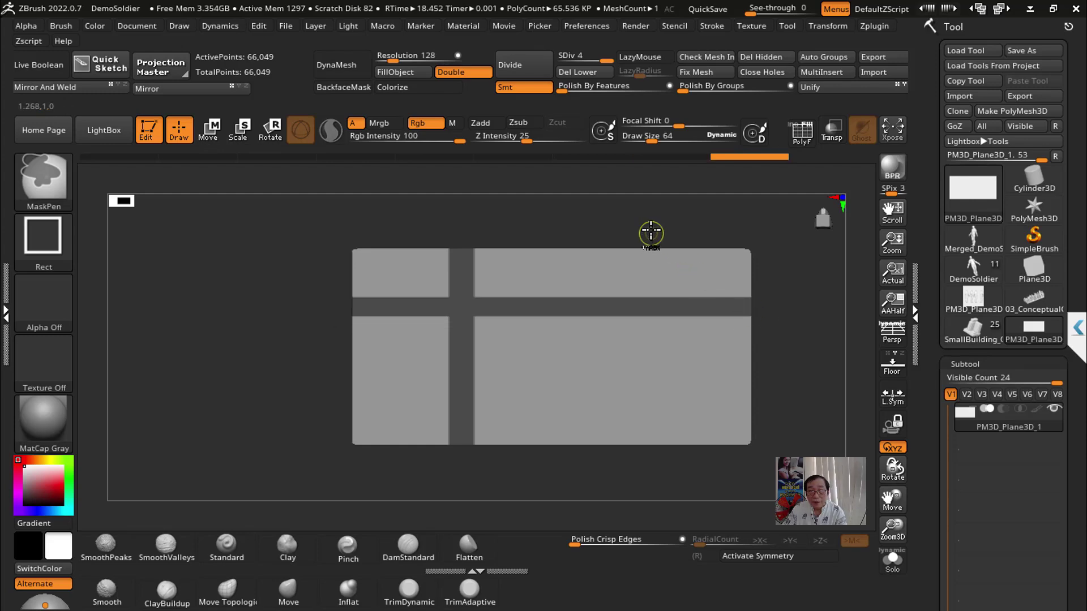
left_click_drag(648, 230, 664, 481, "ctrl")
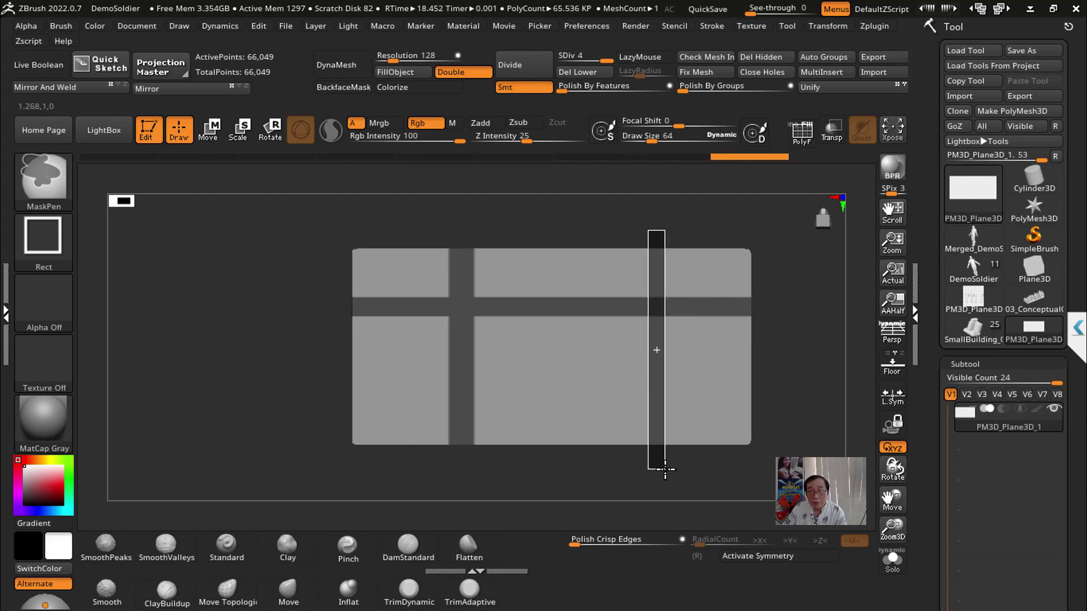
Step: Mask a ring at bottom centre with Circle stroke, group the mask, and show PolyF
left_click(43, 244)
left_click(138, 286)
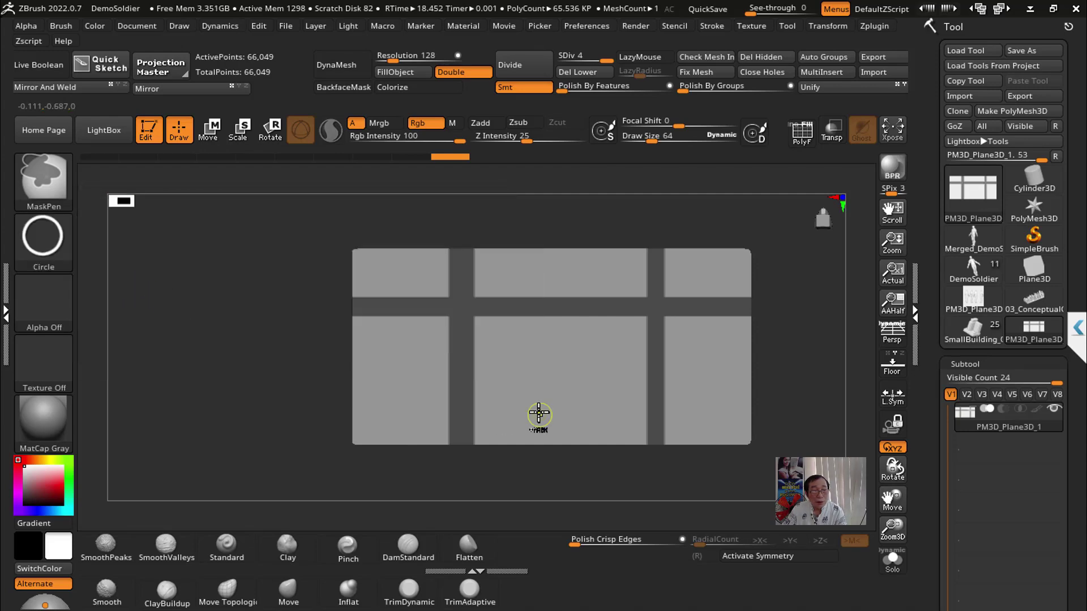
mouse_move(554, 397)
left_mouse_down("ctrl")
mouse_move(615, 469)
mouse_move(625, 501)
left_mouse_up("ctrl")
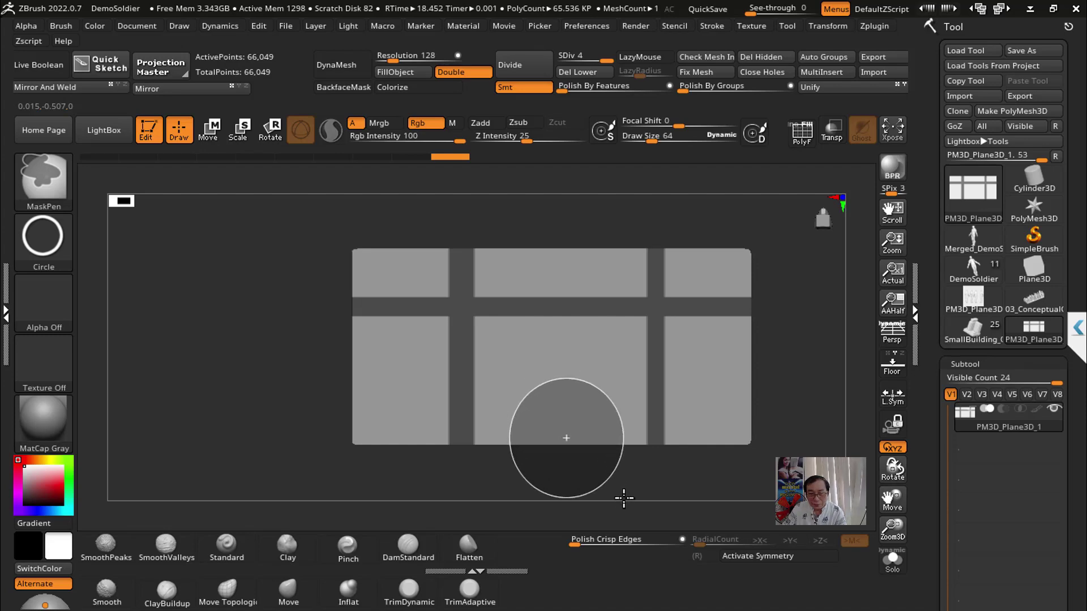
left_click_drag(625, 501, 623, 494, "ctrl")
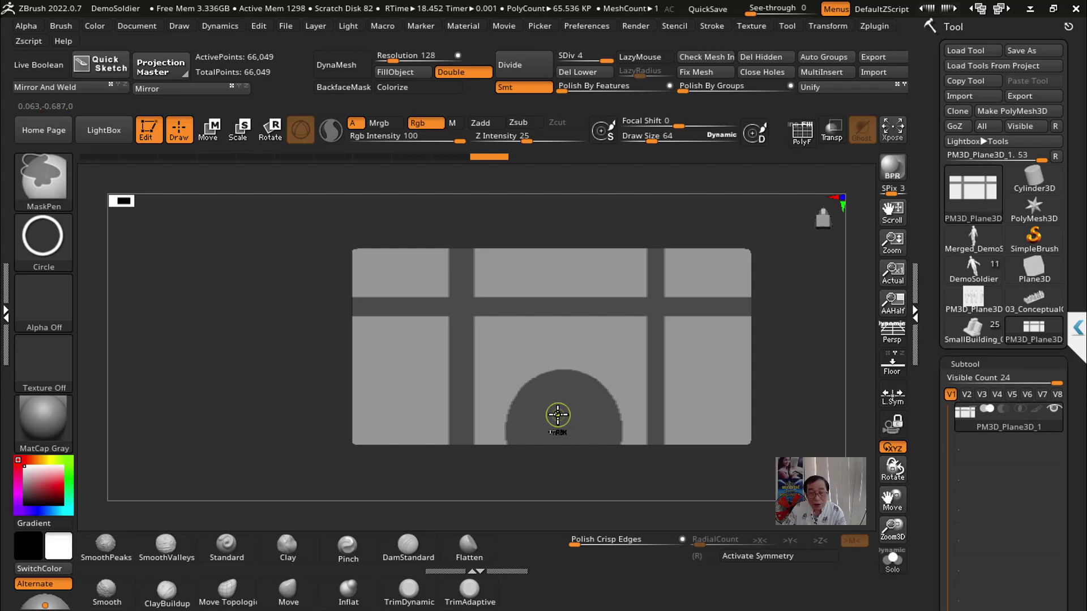
left_click_drag(582, 452, 605, 468, "ctrl")
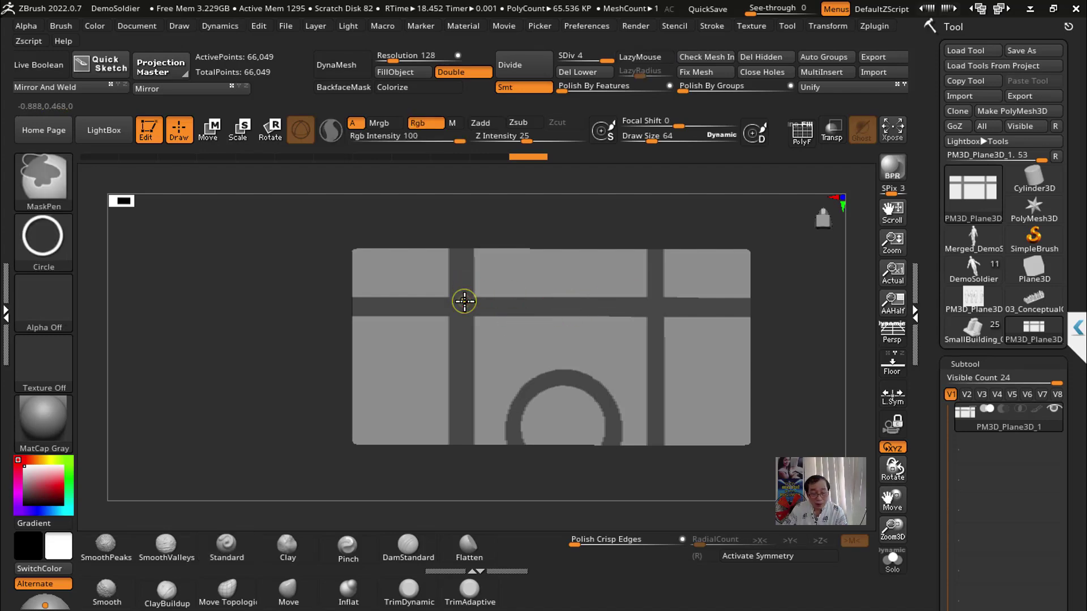
key("ctrl+w")
left_click(801, 133)
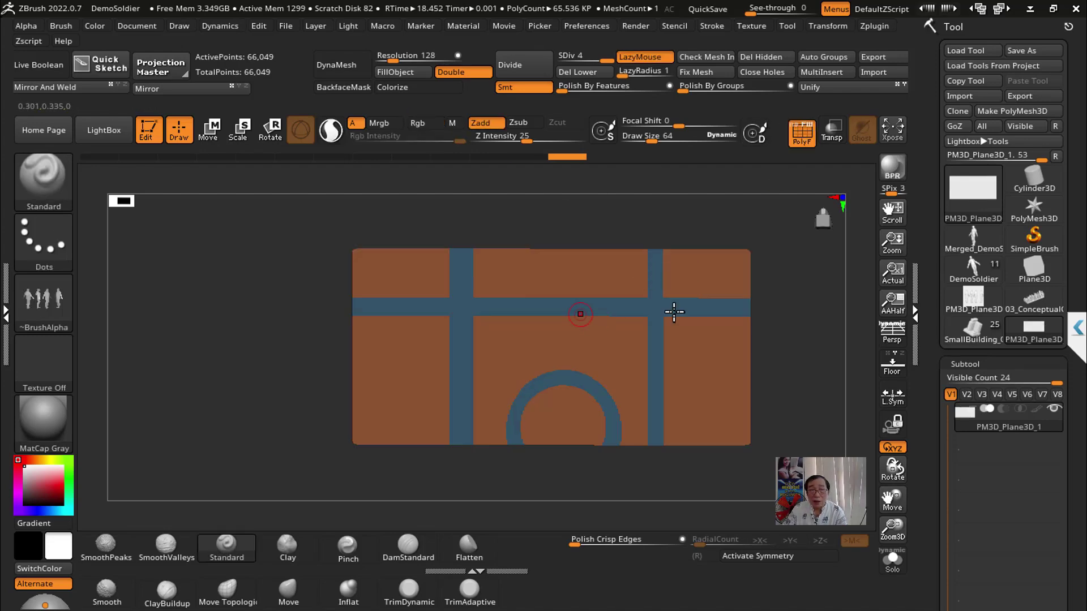
Step: Isolate the blue polygroup, push it back in depth to form grooves, and unhide all
key("ctrl+shift")
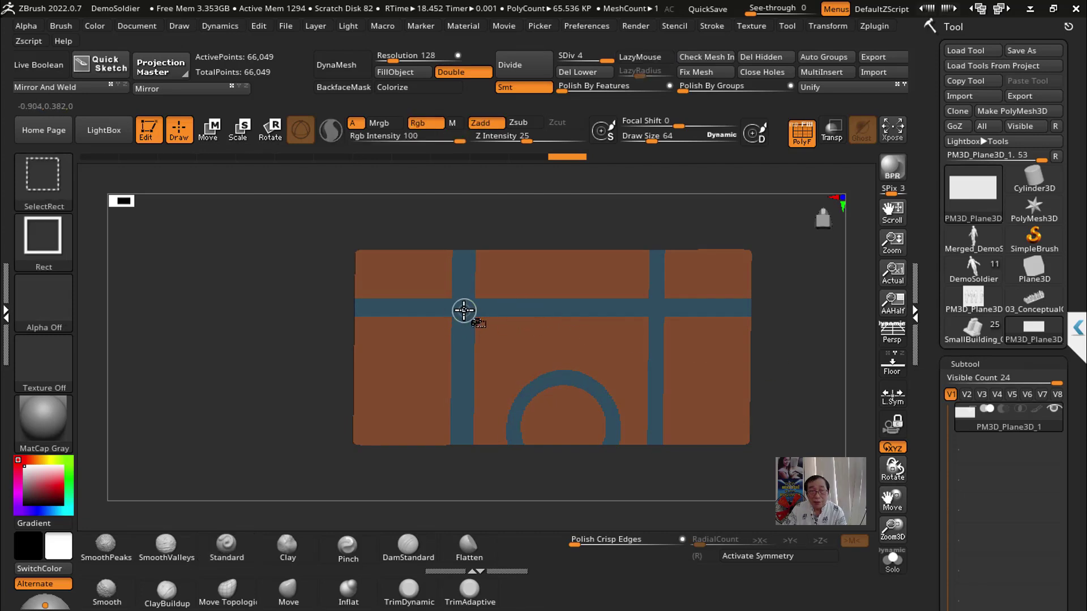
left_click(464, 310, "ctrl+shift")
left_click_drag(764, 376, 764, 378)
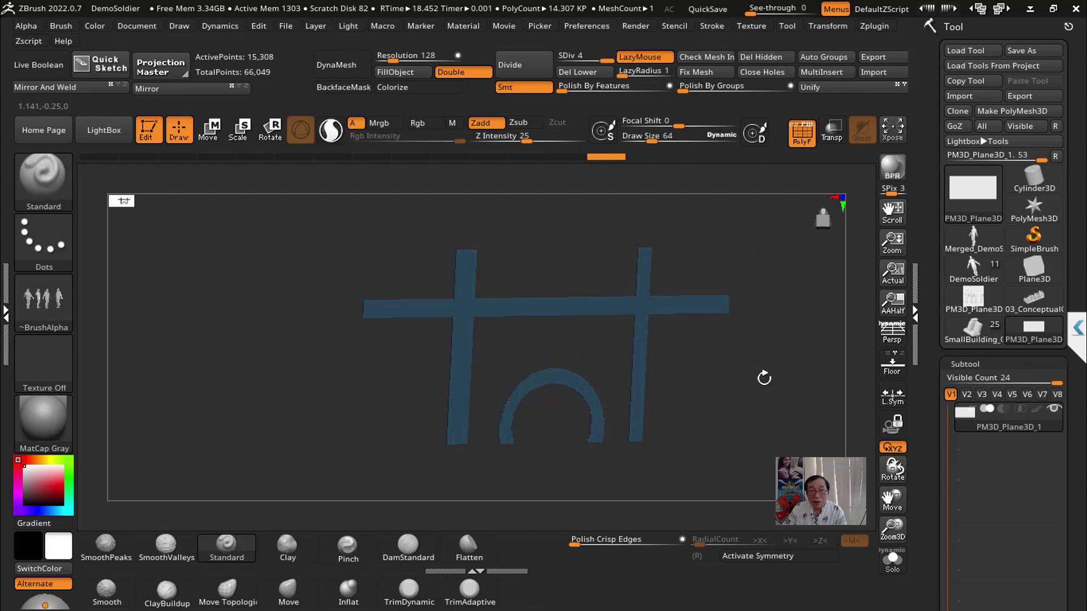
left_click(221, 142)
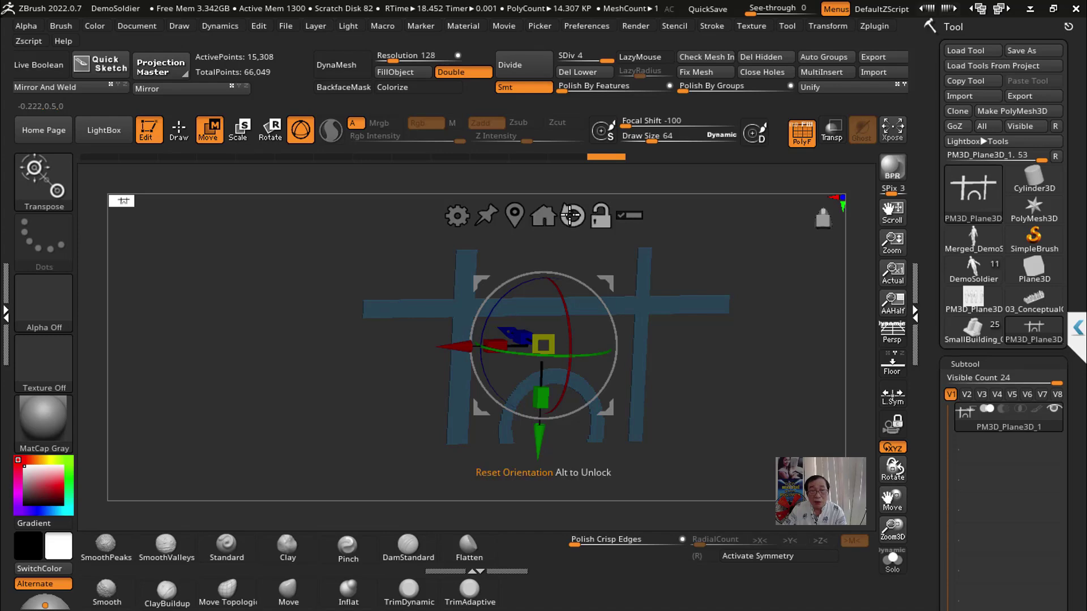
left_click_drag(514, 336, 510, 334)
left_click(799, 348, "ctrl+shift")
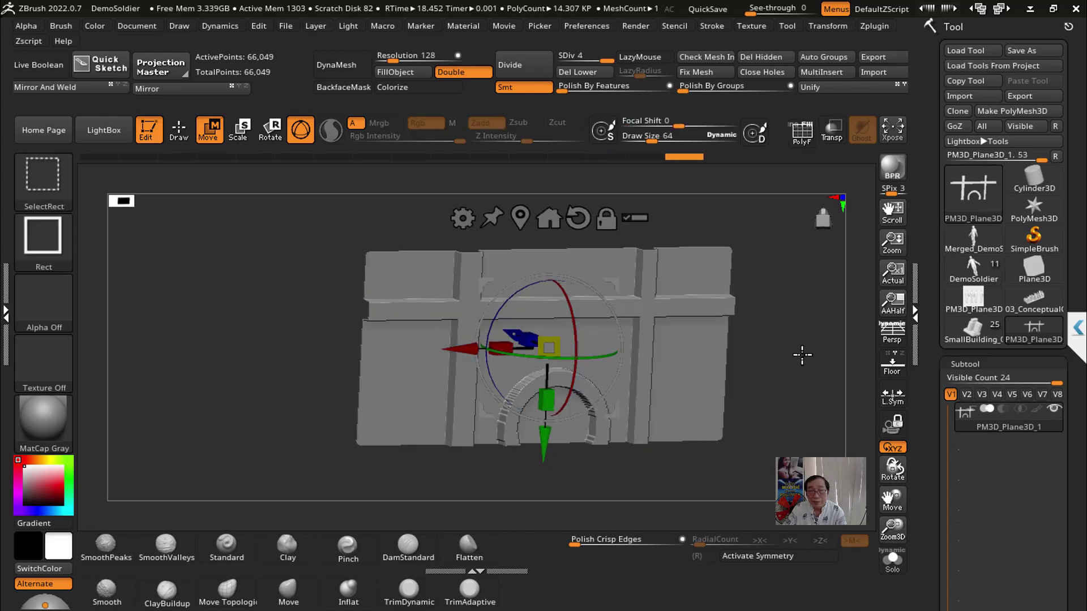
Step: Flatten the panel along its depth with the gizmo and return to Draw mode
left_click_drag(799, 369, 436, 278, "shift")
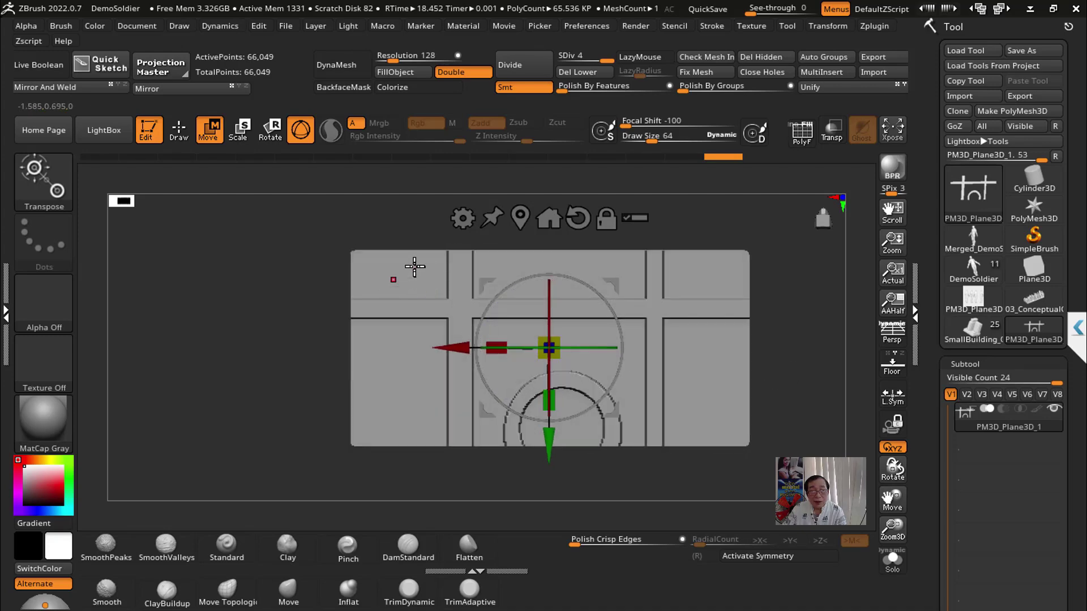
left_click_drag(782, 363, 808, 399)
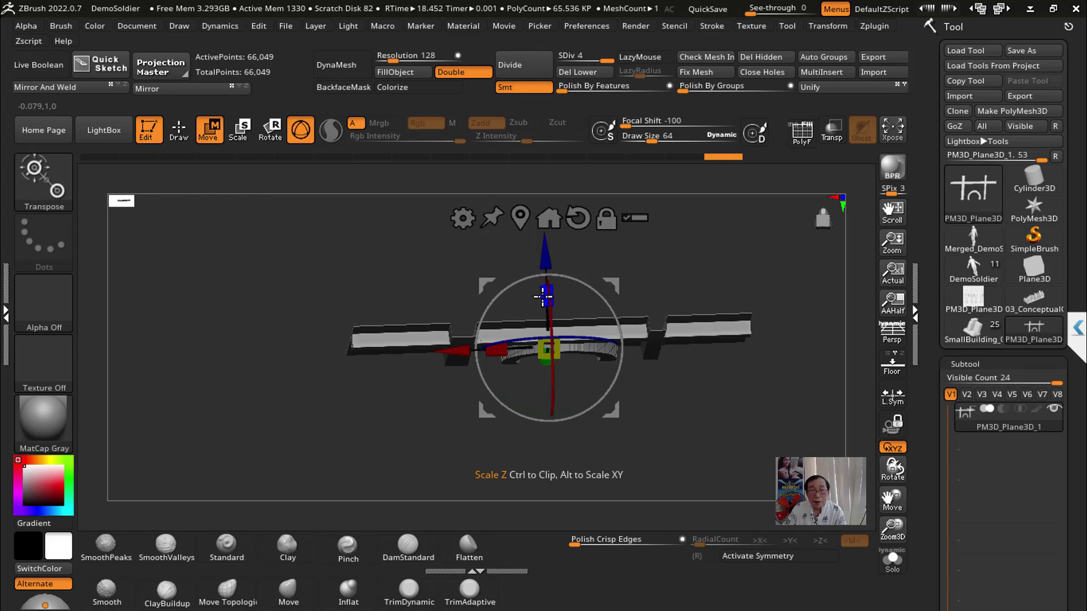
left_click_drag(546, 295, 564, 400)
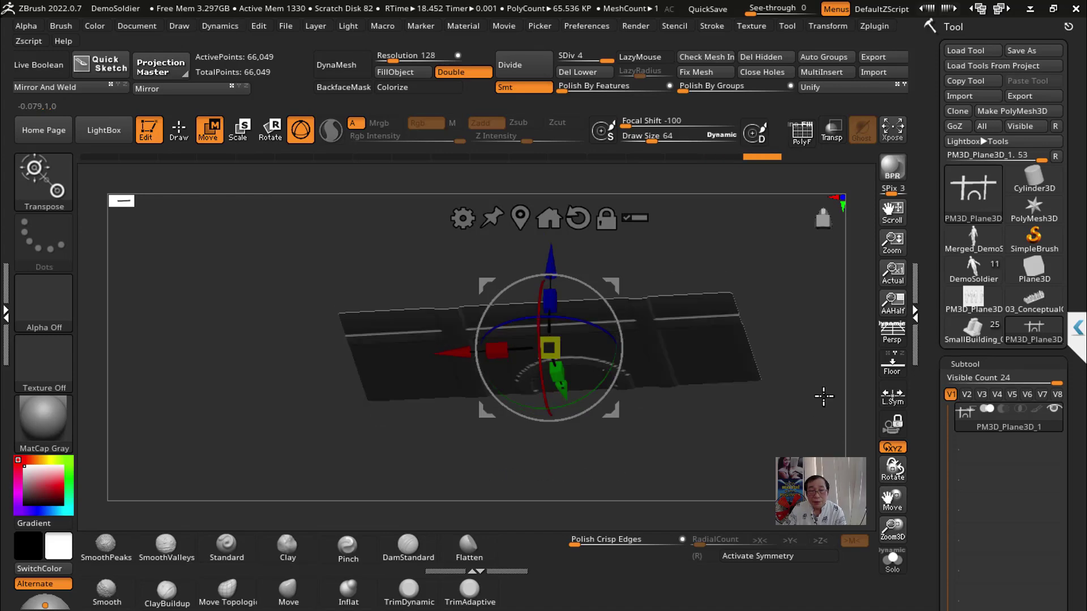
left_click_drag(825, 393, 821, 296, "shift")
left_click(176, 130)
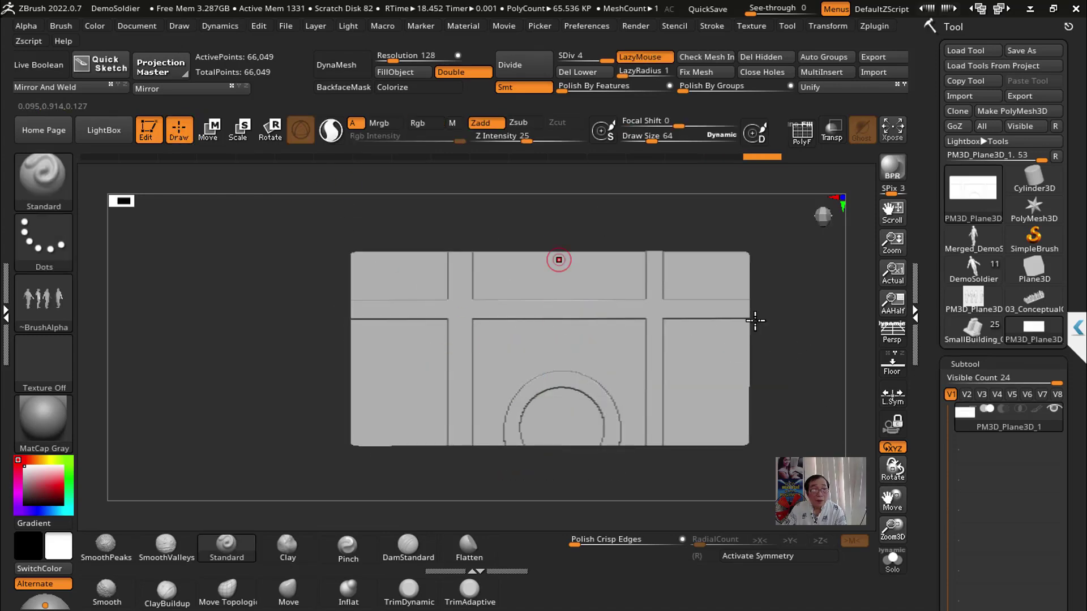
left_click_drag(811, 347, 774, 333, "alt")
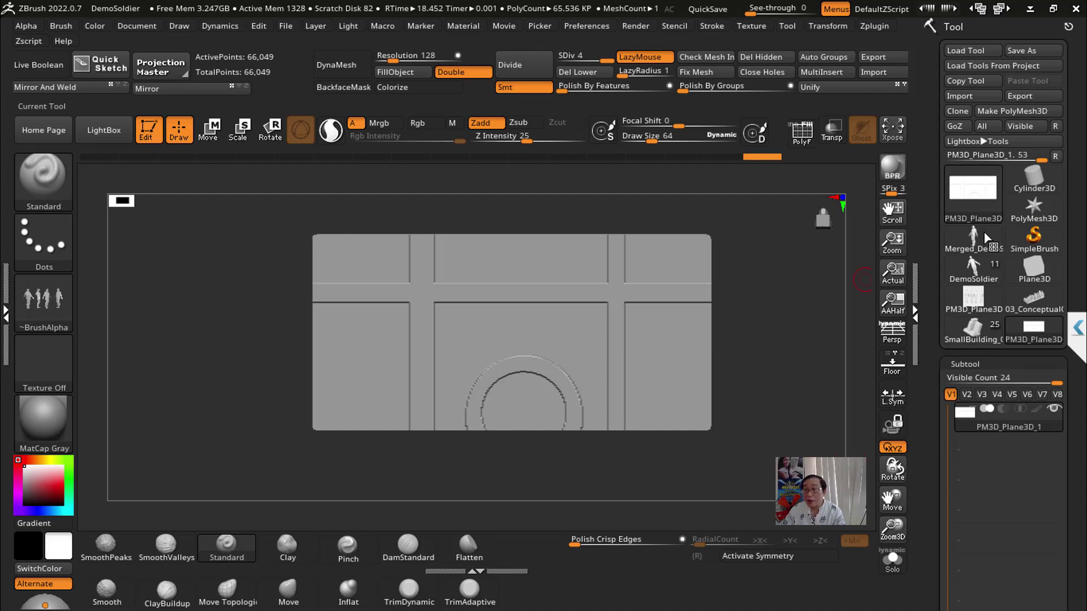
Step: Load SmallBuilding_01 and cut the Subtool Visible Count to 5
left_click(973, 330)
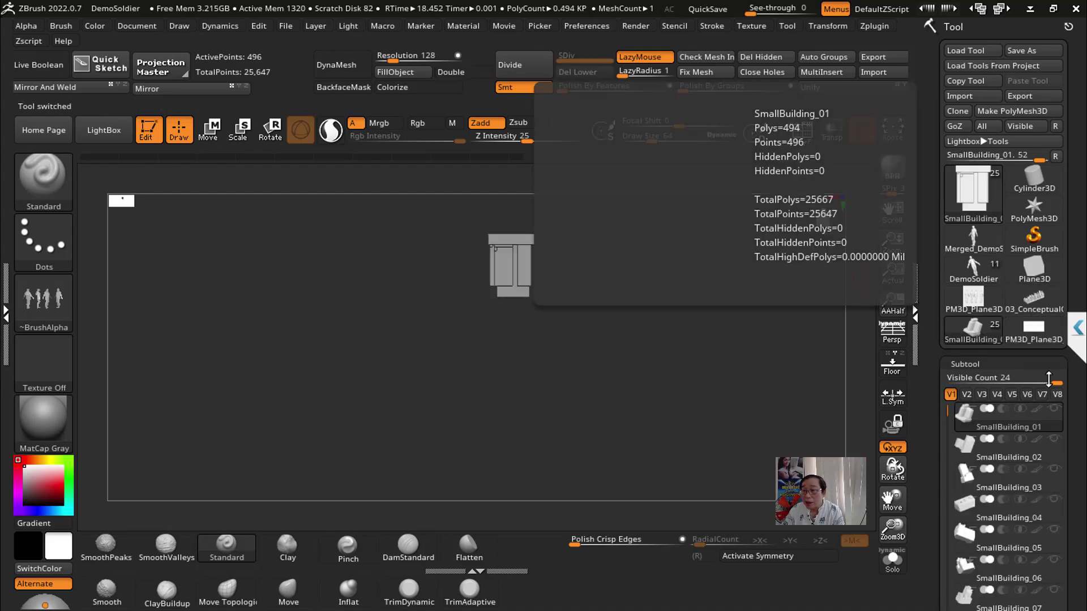
scroll(915, 212, "down", 10)
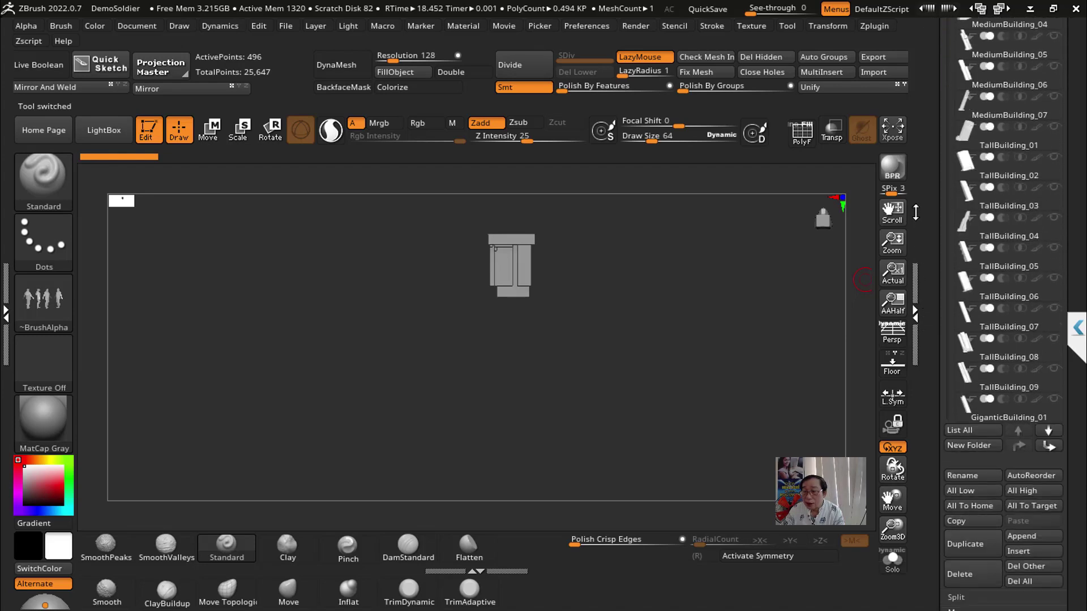
scroll(916, 212, "down", 3)
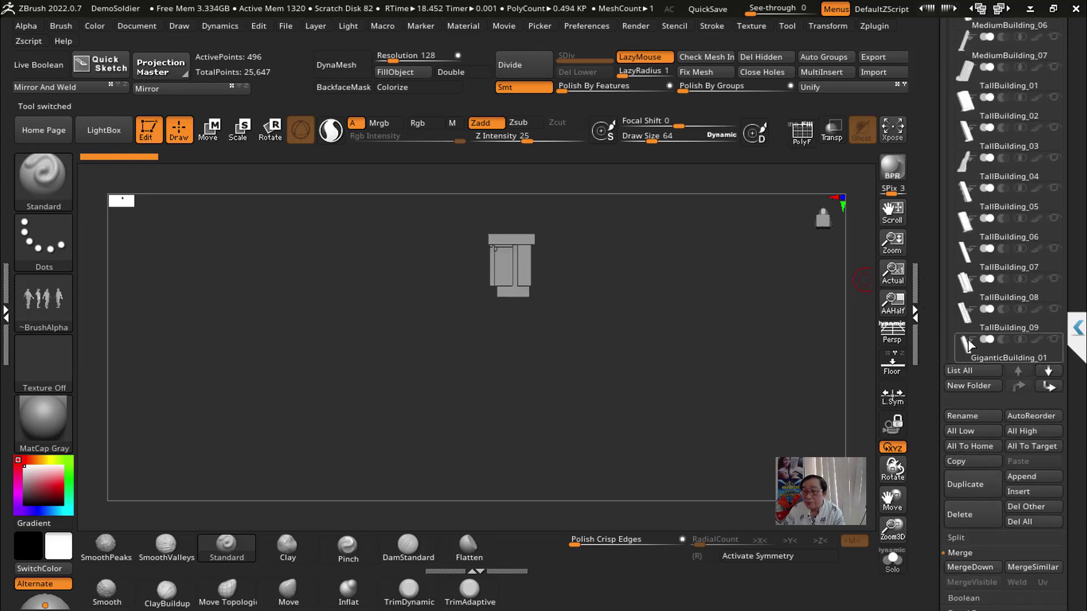
scroll(923, 200, "up", 10)
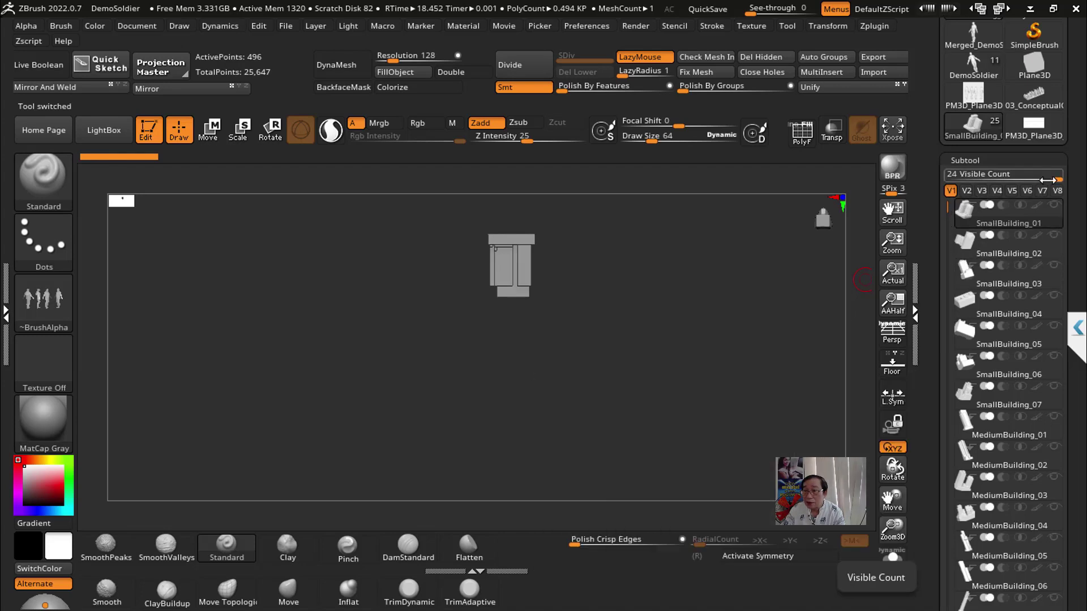
left_click_drag(1048, 180, 970, 179)
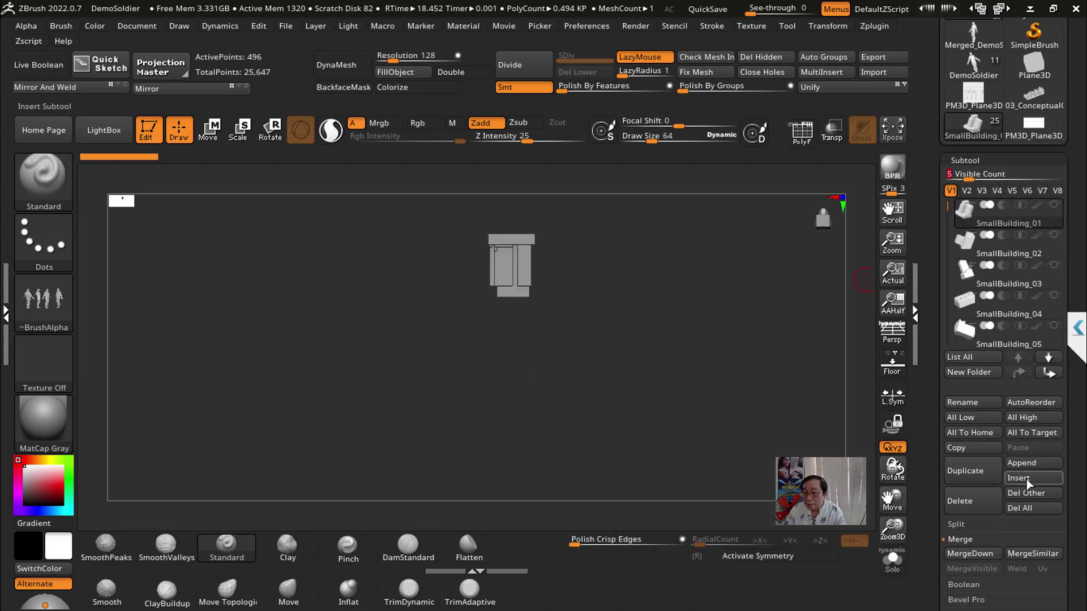
Step: Insert PM3D_Plane3D as a subtool, move it to the top, and show SmallBuilding_01
left_click(1027, 479)
left_click(647, 432)
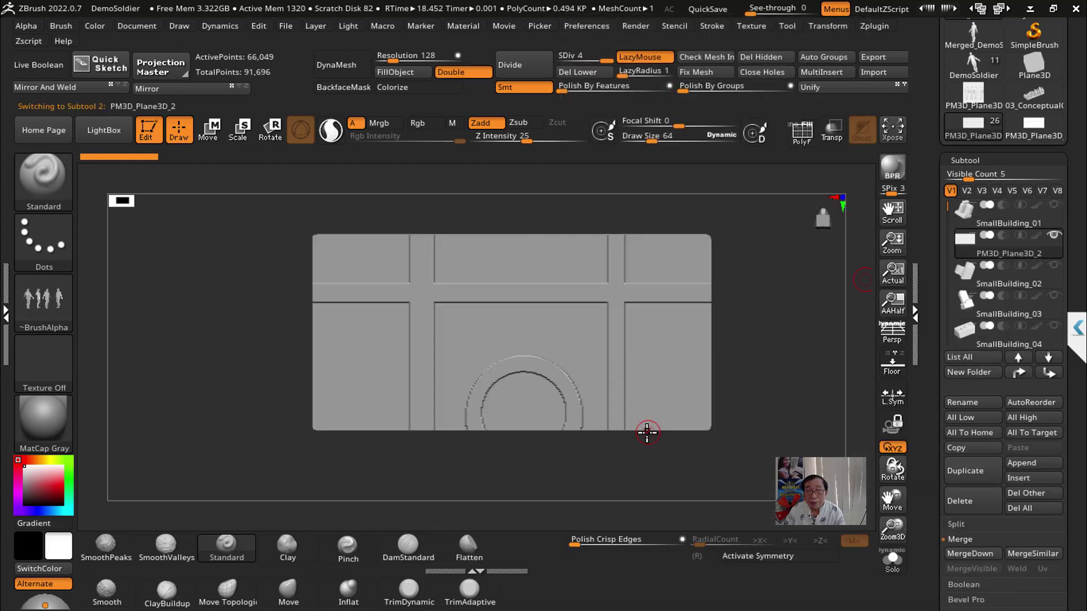
left_click_drag(933, 261, 931, 295)
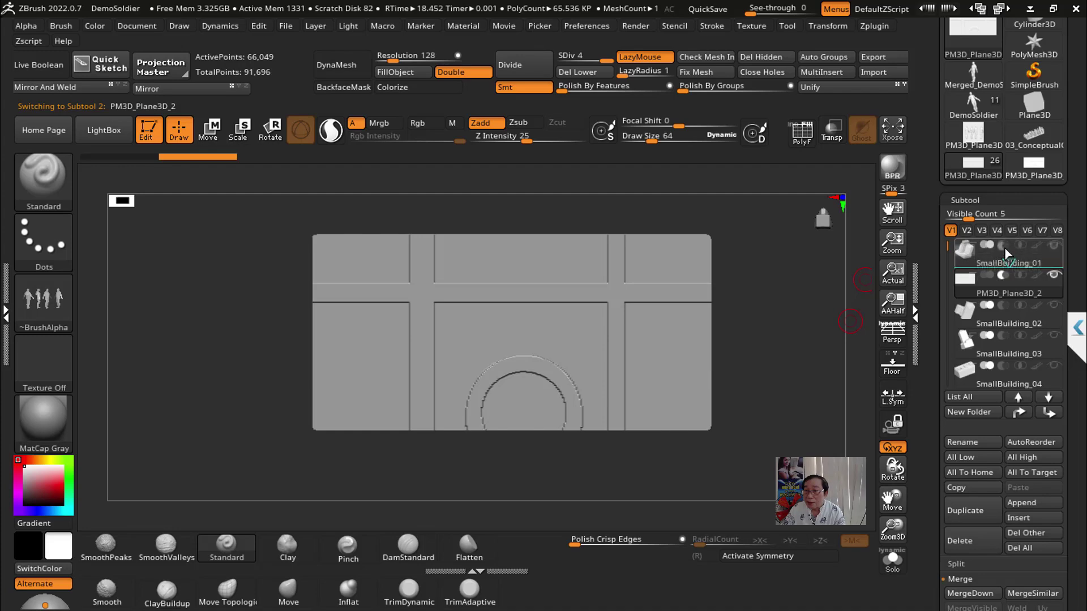
left_click_drag(1013, 283, 1013, 249)
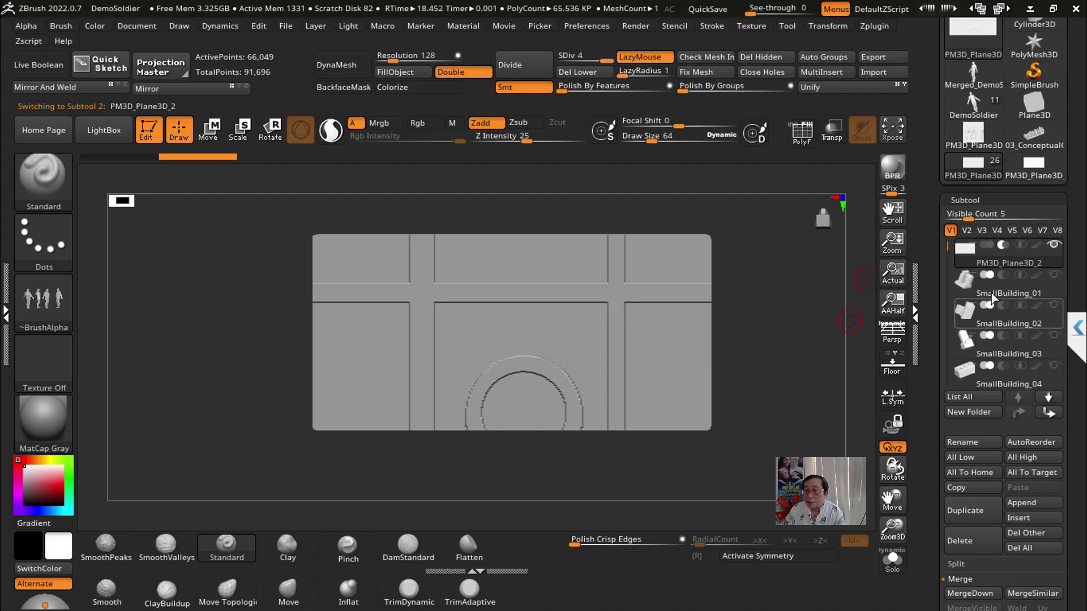
left_click(1053, 275)
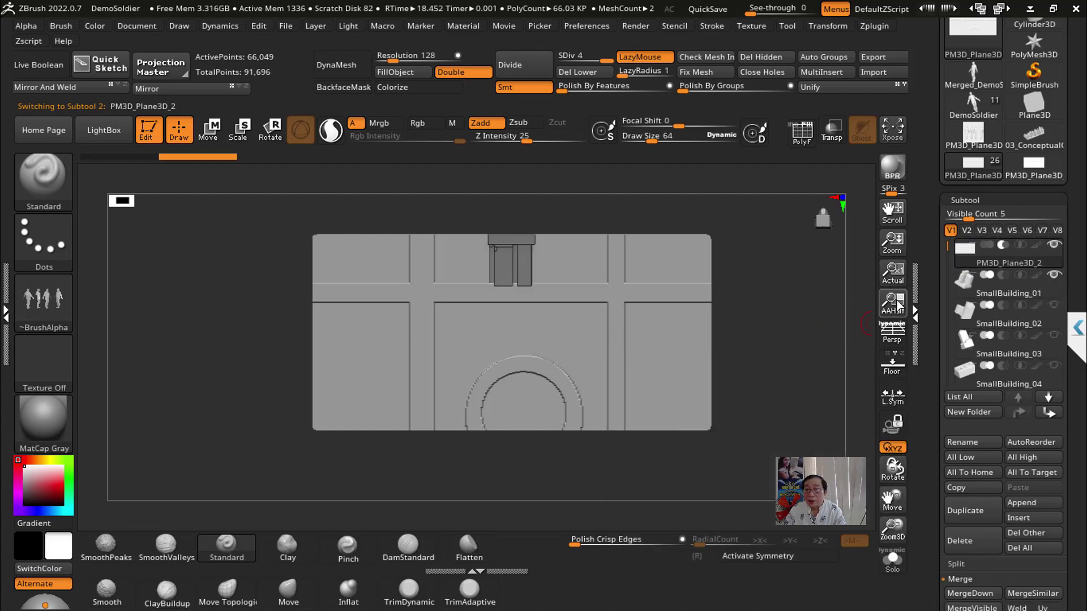
mouse_move(786, 258)
left_mouse_down()
mouse_move(786, 301)
mouse_move(786, 219)
left_mouse_up()
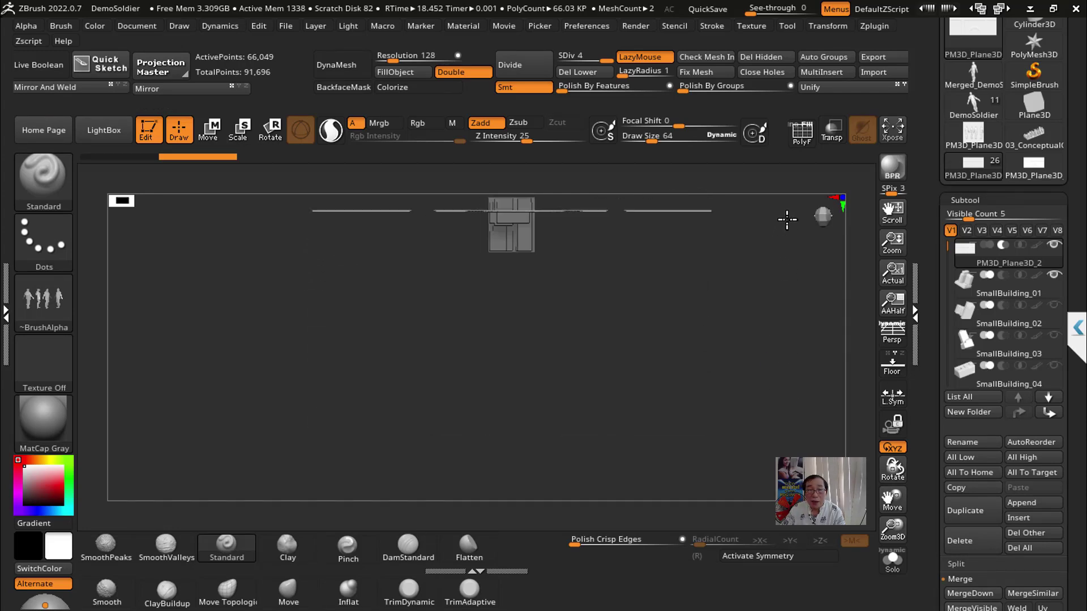
left_click_drag(752, 283, 710, 405, "alt")
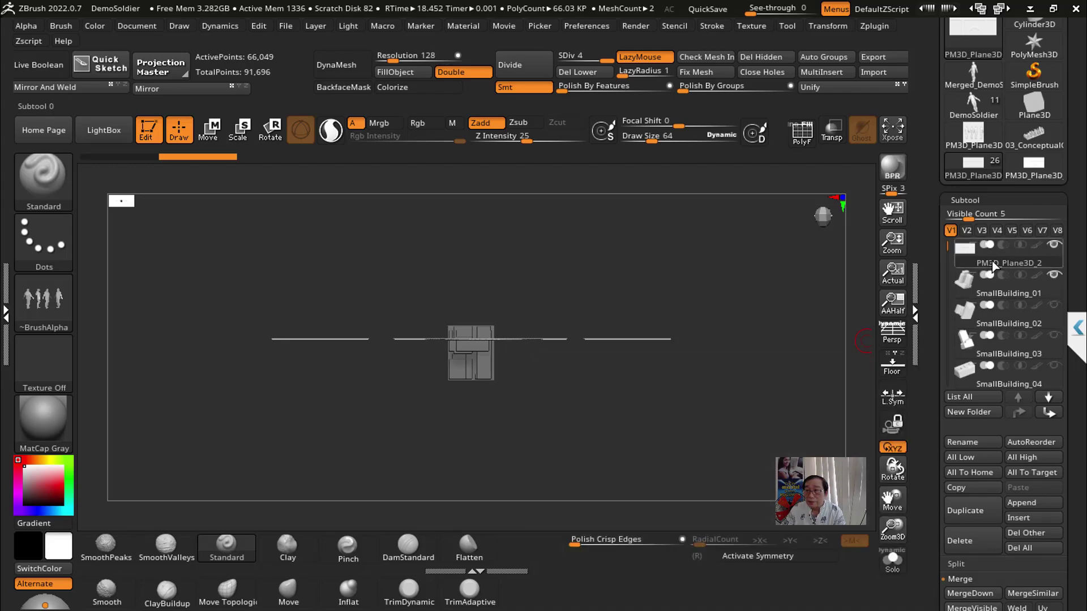
Step: Rotate the panel 90° with the gizmo to face front and reset gizmo orientation
left_click(196, 133)
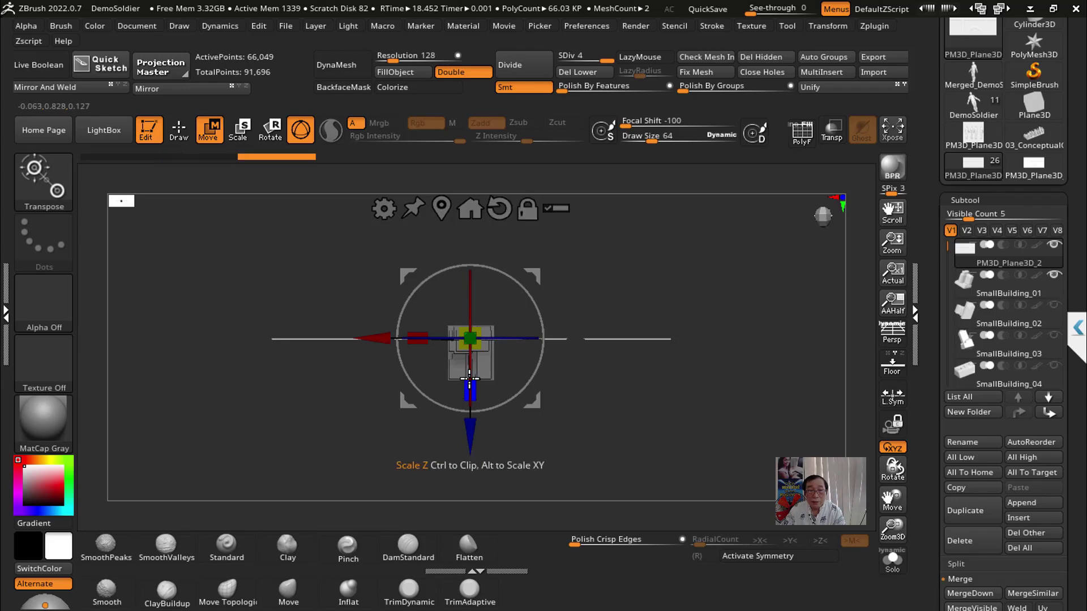
mouse_move(470, 390)
left_mouse_down()
mouse_move(470, 495)
mouse_move(471, 486)
left_mouse_up()
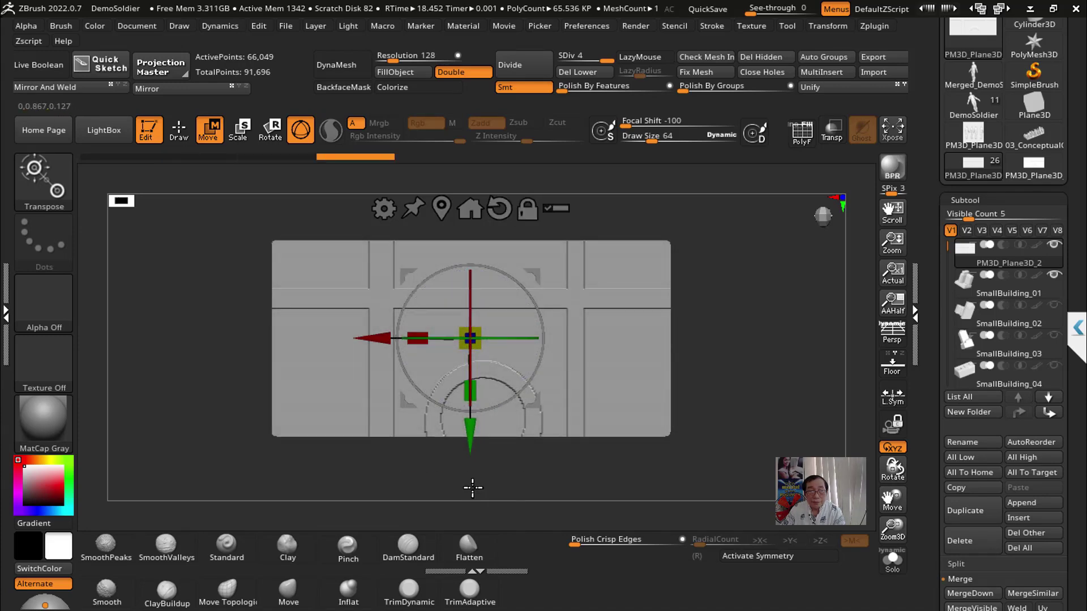
left_click(501, 210)
Step: Move SmallBuilding_01 along the depth axis in front of the panel
left_click(990, 300)
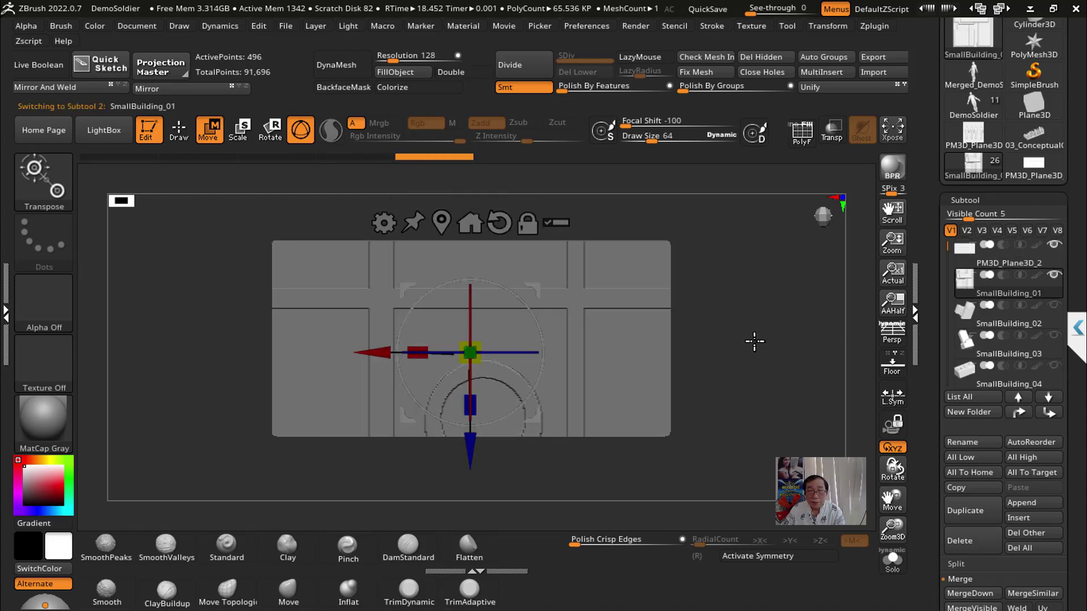
left_click_drag(755, 341, 796, 354)
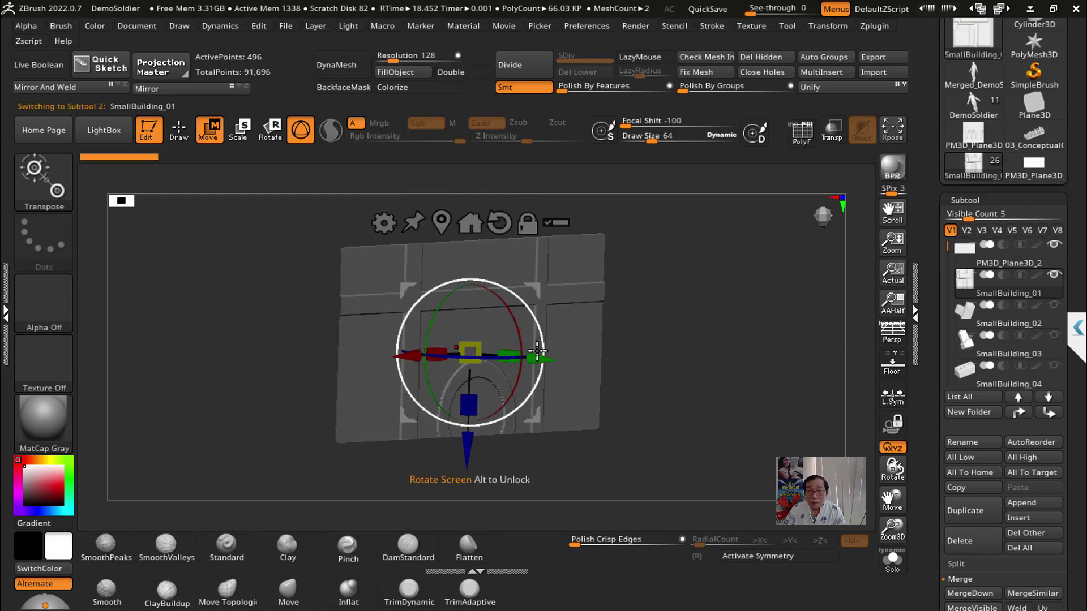
mouse_move(537, 351)
left_mouse_down()
mouse_move(502, 357)
mouse_move(586, 381)
mouse_move(604, 399)
left_mouse_up()
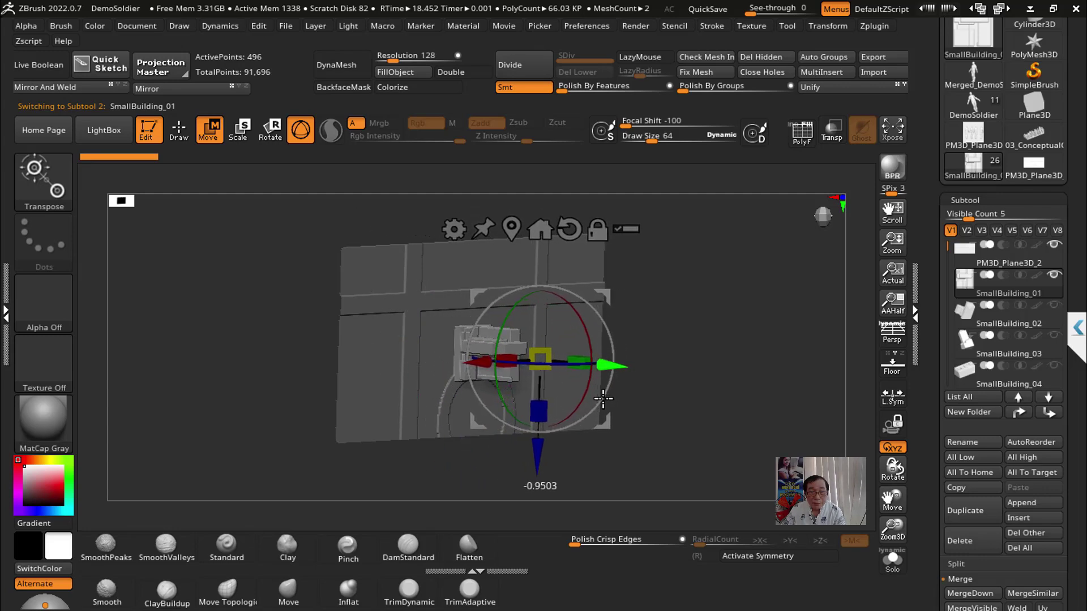
left_click(687, 427, "ctrl+shift")
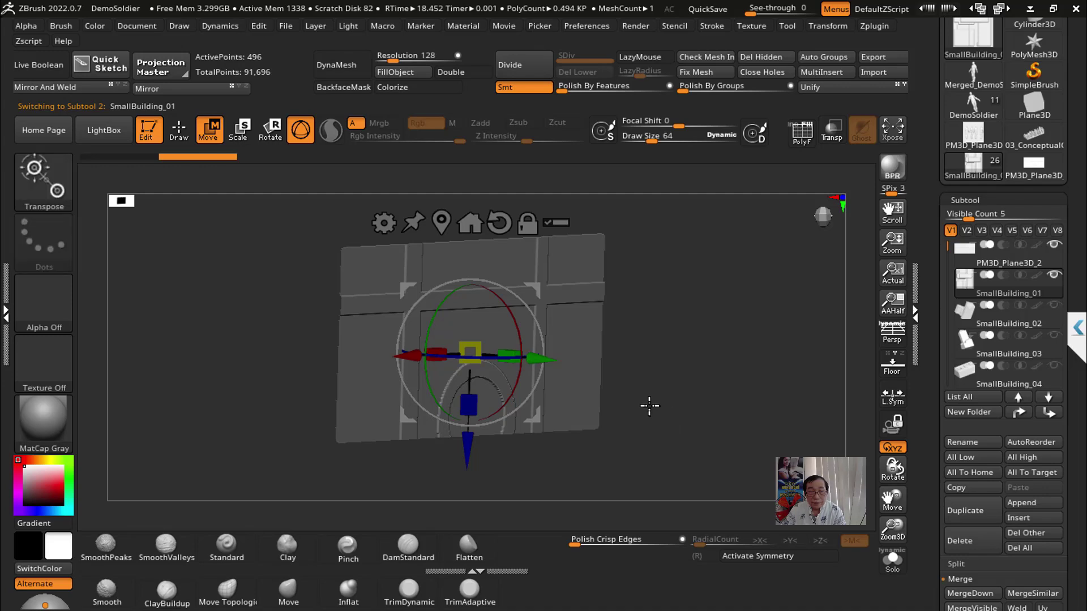
Step: Shift the panel left so the building sits at its centre
left_click(591, 361, "alt")
left_click_drag(536, 352, 464, 351)
mouse_move(627, 402)
left_mouse_down()
mouse_move(611, 301)
mouse_move(671, 332)
left_mouse_up()
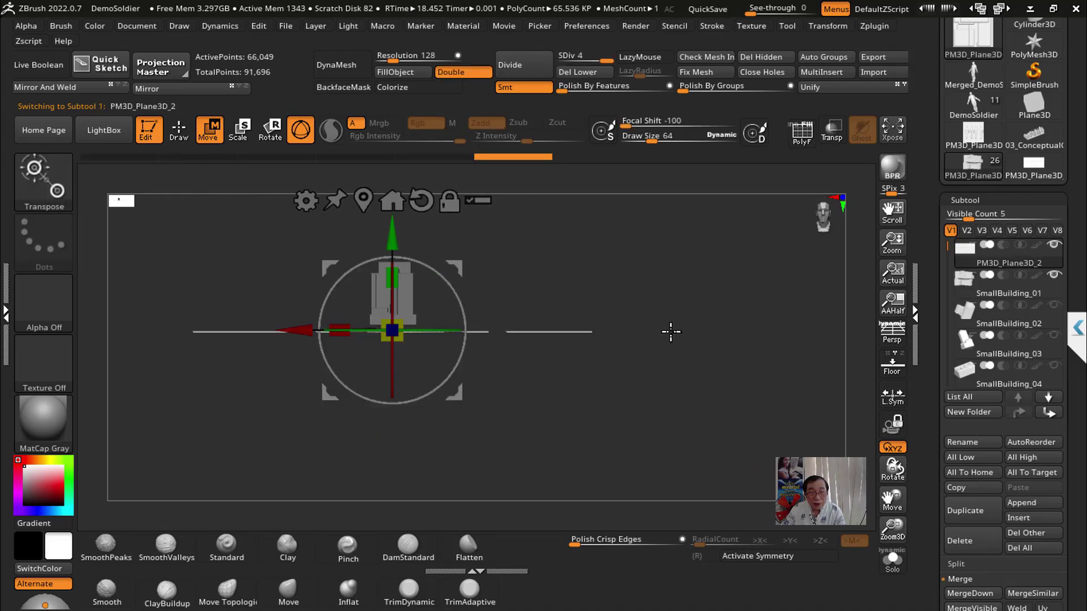
left_click_drag(450, 268, 552, 294, "alt")
left_click_drag(497, 268, 495, 265)
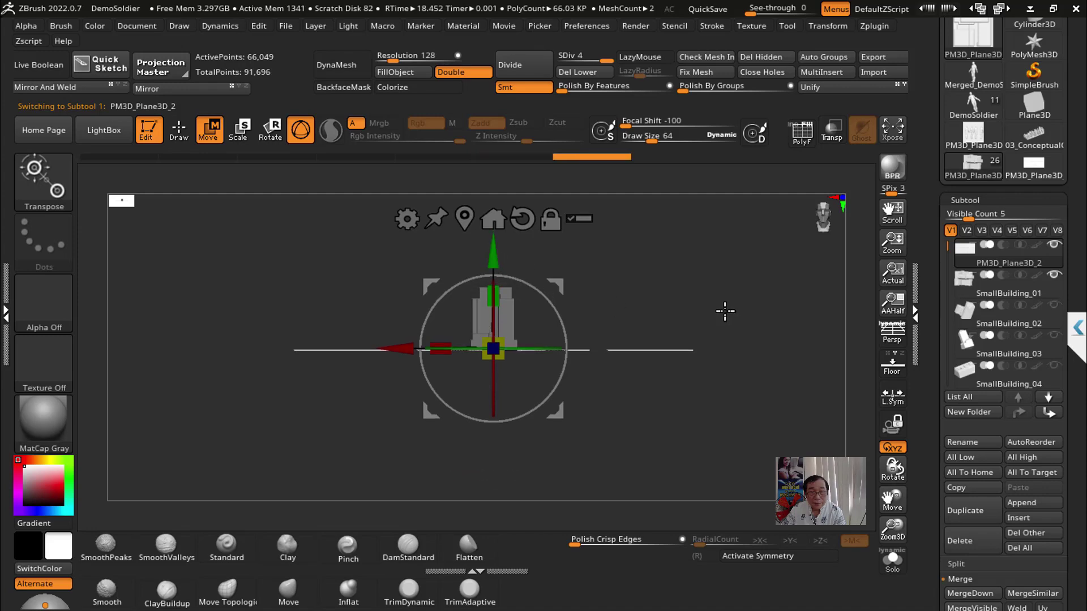
left_click_drag(723, 311, 715, 428)
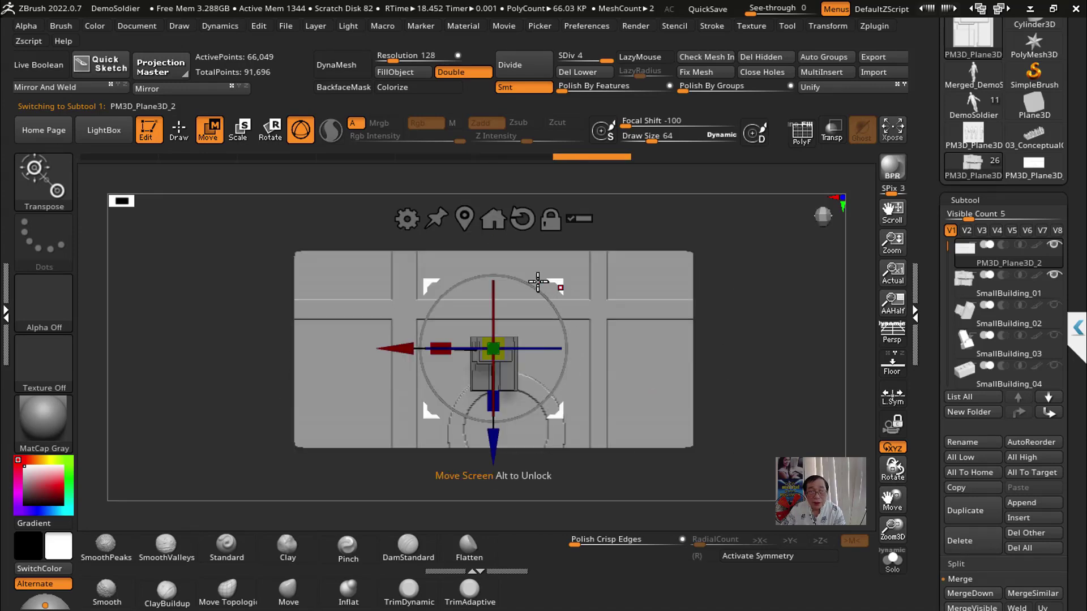
mouse_move(538, 281)
left_mouse_down()
mouse_move(553, 281)
mouse_move(550, 296)
left_mouse_up()
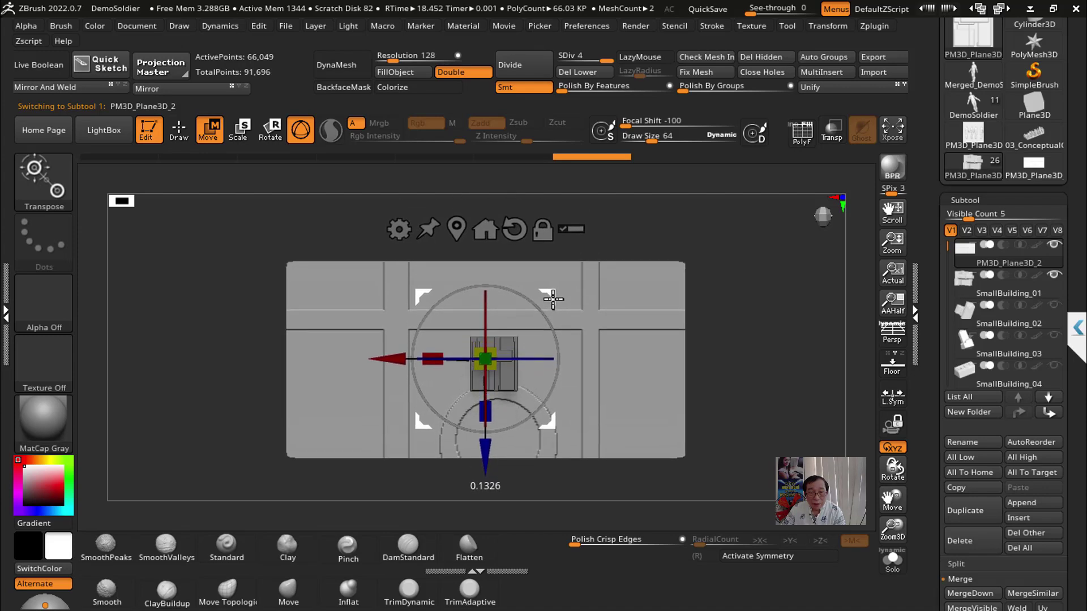
Step: Scale SmallBuilding_01 down small and move it onto the panel's top-left corner
left_click(978, 293)
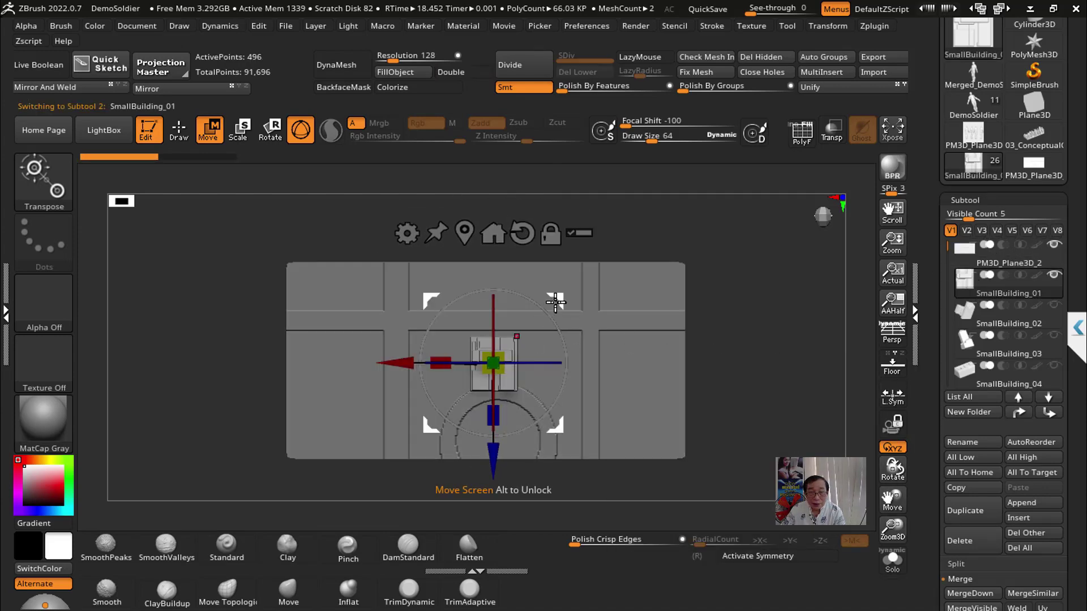
left_click_drag(554, 304, 369, 230)
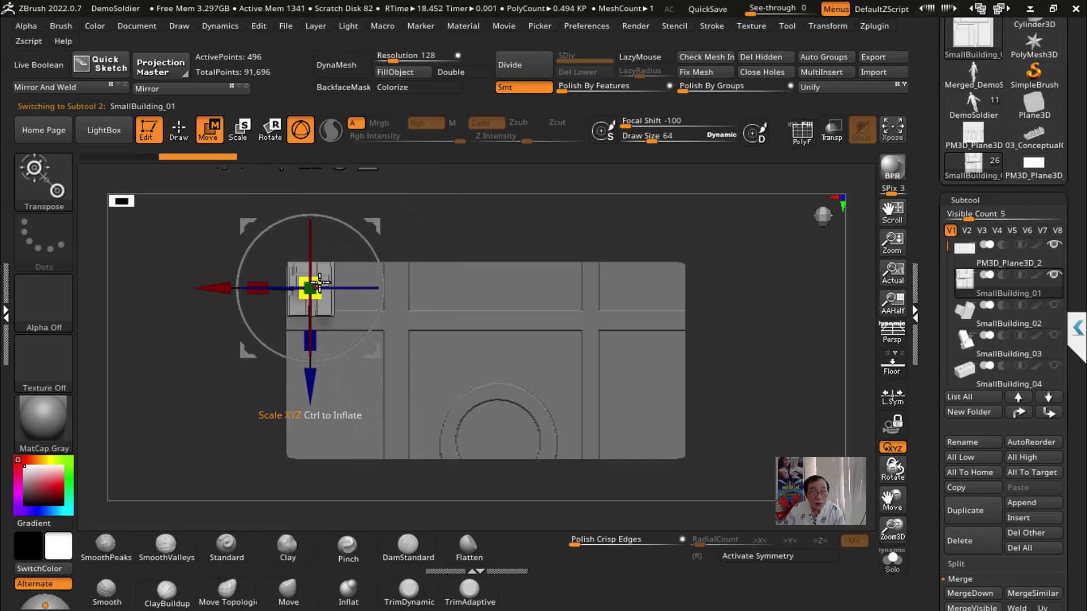
mouse_move(318, 281)
left_mouse_down()
mouse_move(320, 307)
mouse_move(300, 278)
left_mouse_up()
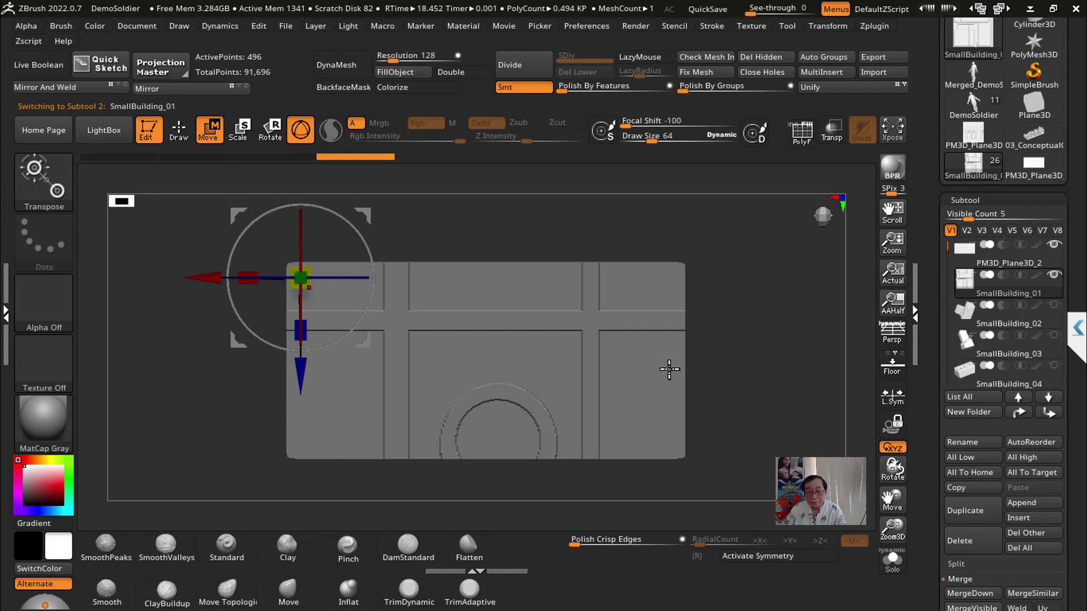
scroll(670, 364, "up", 2)
scroll(670, 364, "up", 1)
scroll(550, 195, "down", 2)
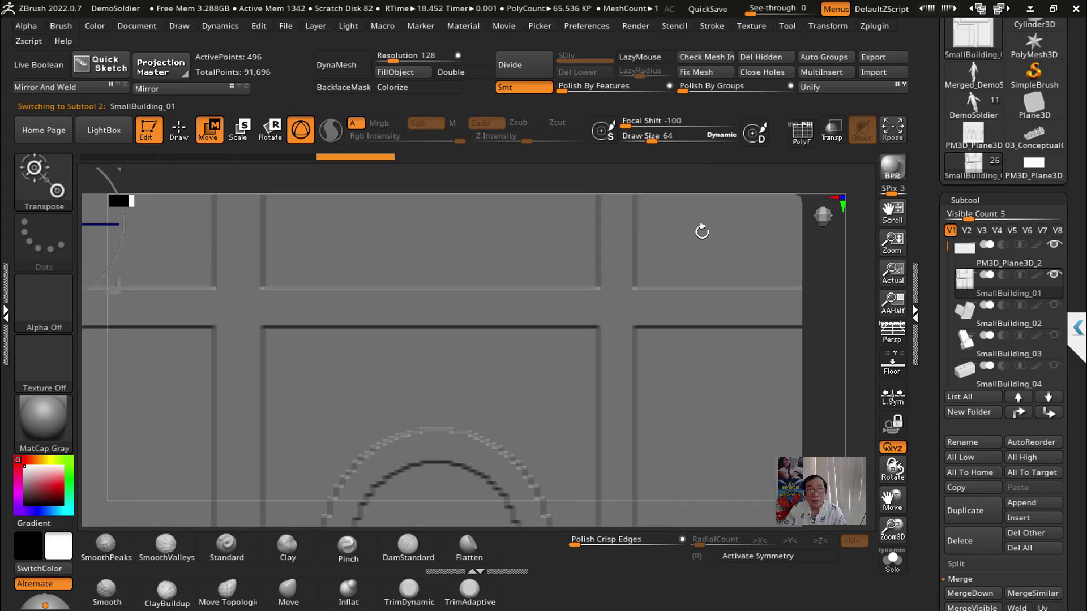
scroll(317, 266, "up", 2)
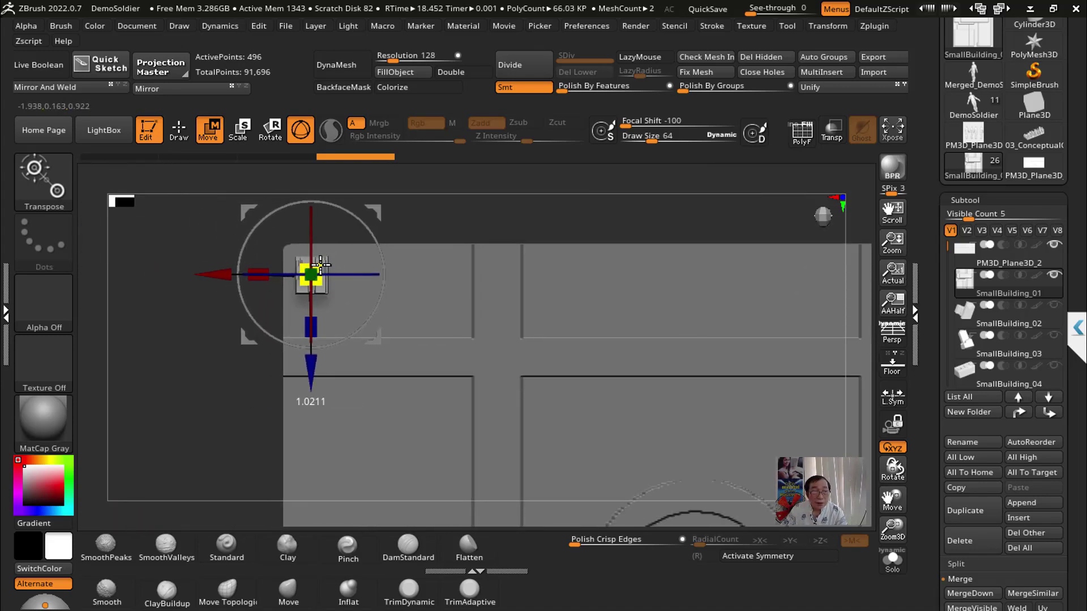
left_click_drag(325, 263, 321, 255)
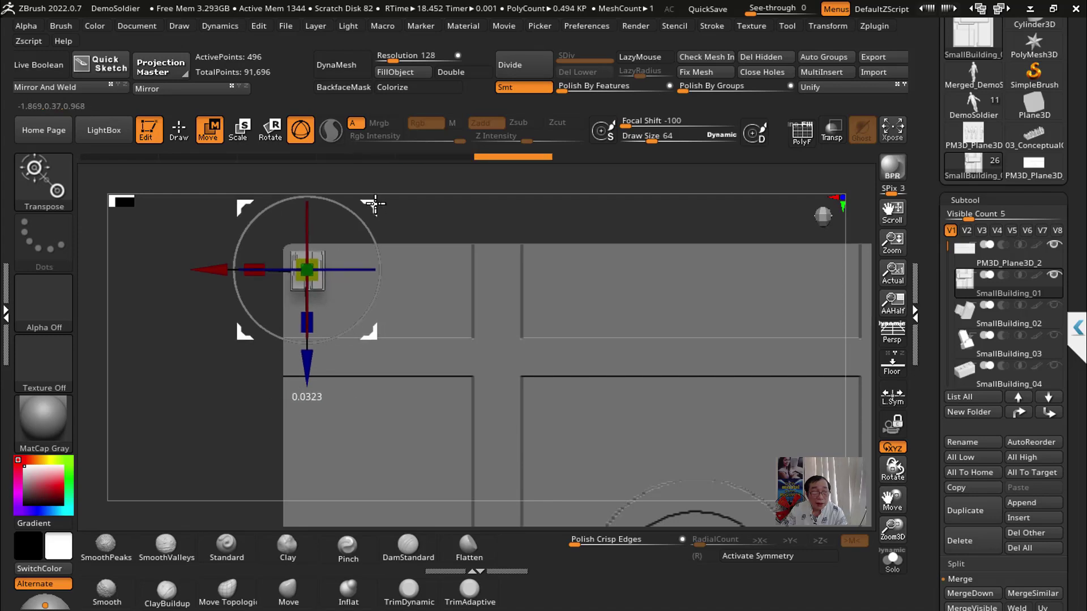
mouse_move(426, 215)
left_mouse_down()
mouse_move(490, 218)
mouse_move(689, 328)
mouse_move(374, 334)
left_mouse_up()
Step: Select the grooved panel, pan the view, and undo two stray changes
left_click(365, 313)
mouse_move(468, 430)
left_mouse_down()
mouse_move(498, 461)
mouse_move(584, 487)
mouse_move(626, 436)
left_mouse_up()
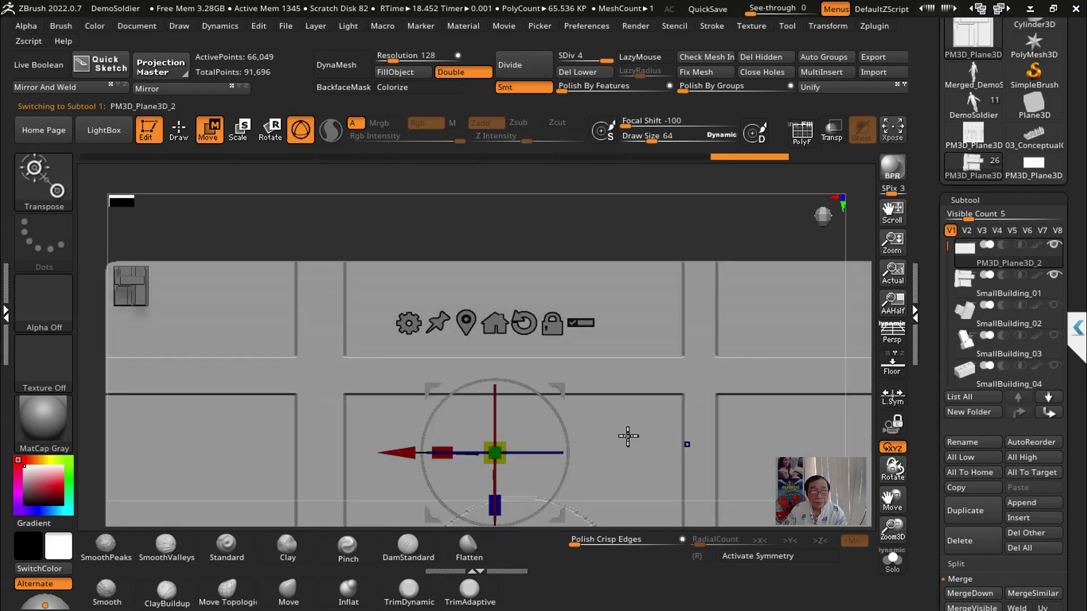
left_click_drag(415, 234, 556, 236, "alt")
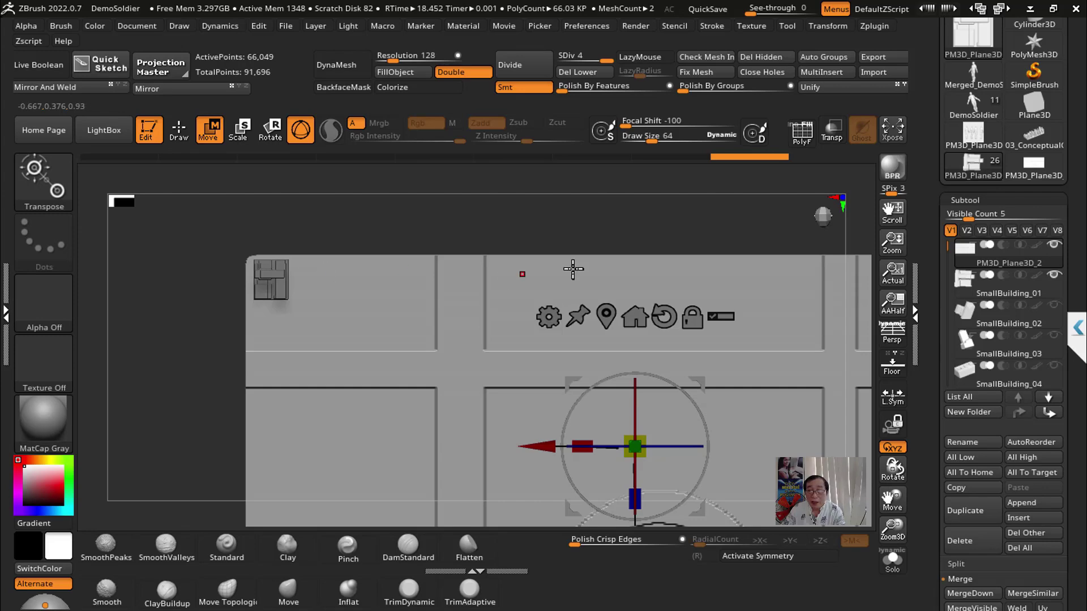
mouse_move(384, 230)
left_mouse_down("alt")
mouse_move(526, 203)
mouse_move(545, 187)
mouse_move(478, 185)
mouse_move(461, 199)
left_mouse_up("alt")
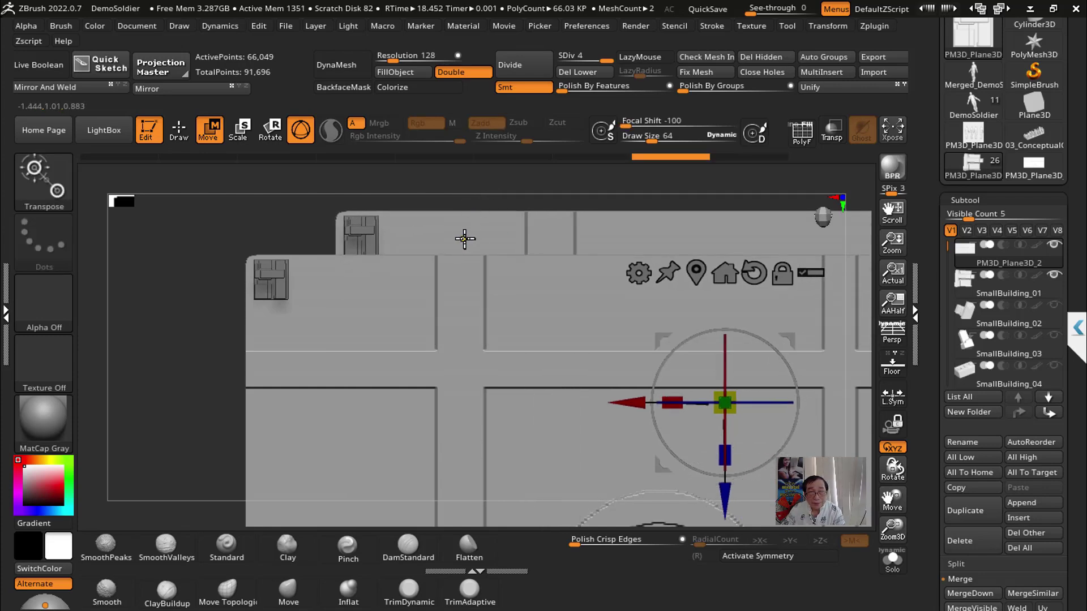
key("ctrl+z")
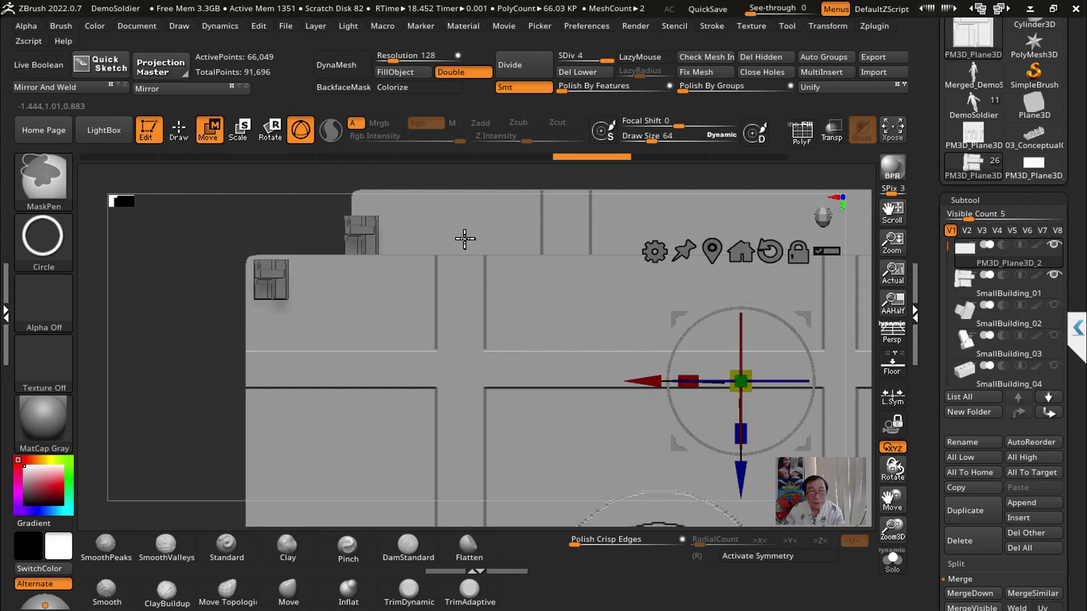
key("ctrl+z")
key("ctrl+z")
key("ctrl+z")
key("ctrl+z")
key("ctrl+z")
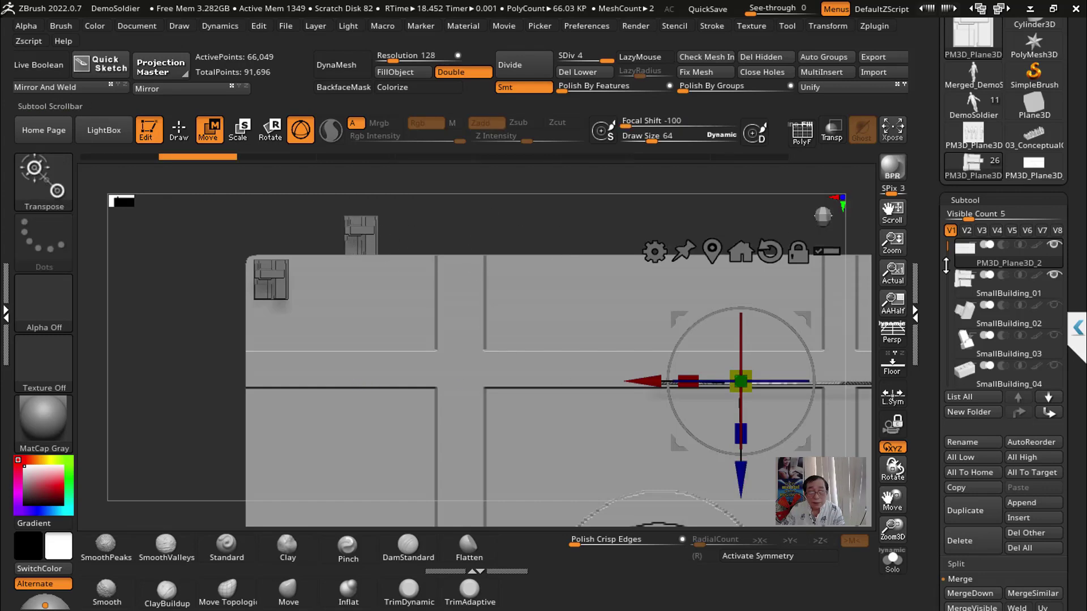
Step: Hide SmallBuilding_01, then select and show SmallBuilding_02
left_click(1054, 274)
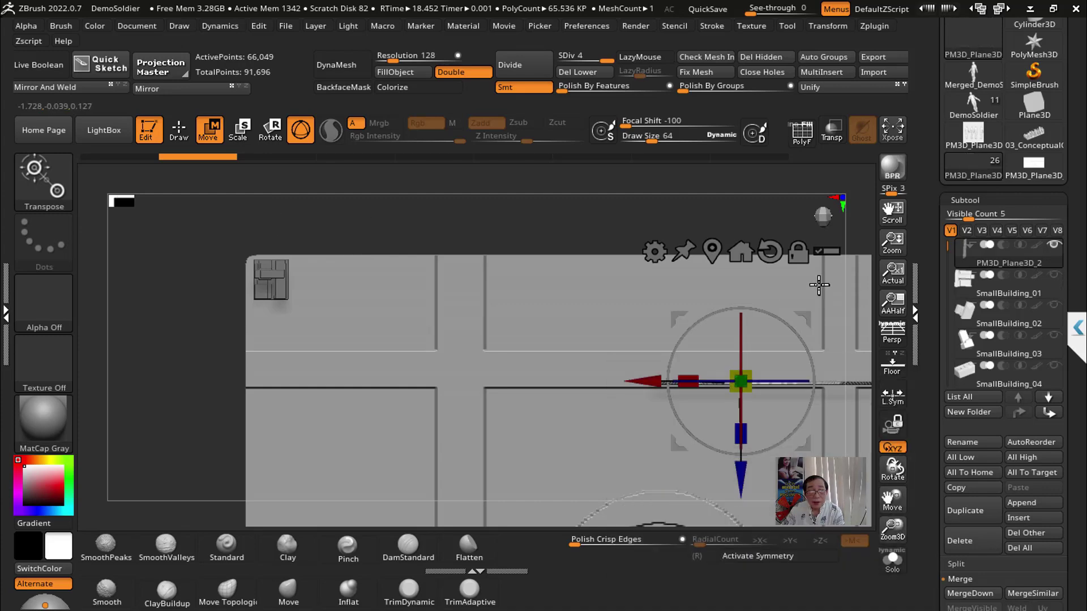
left_click(1047, 316)
left_click(1054, 304)
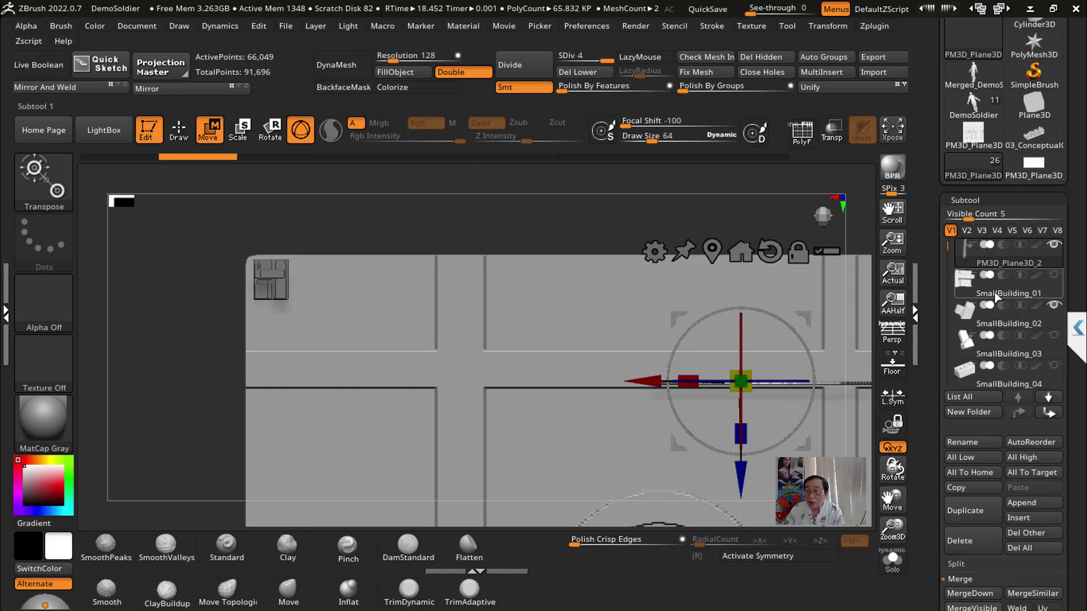
Step: Select SmallBuilding_02, shrink it, and move it toward the panel's top-left corner
left_click(1002, 317)
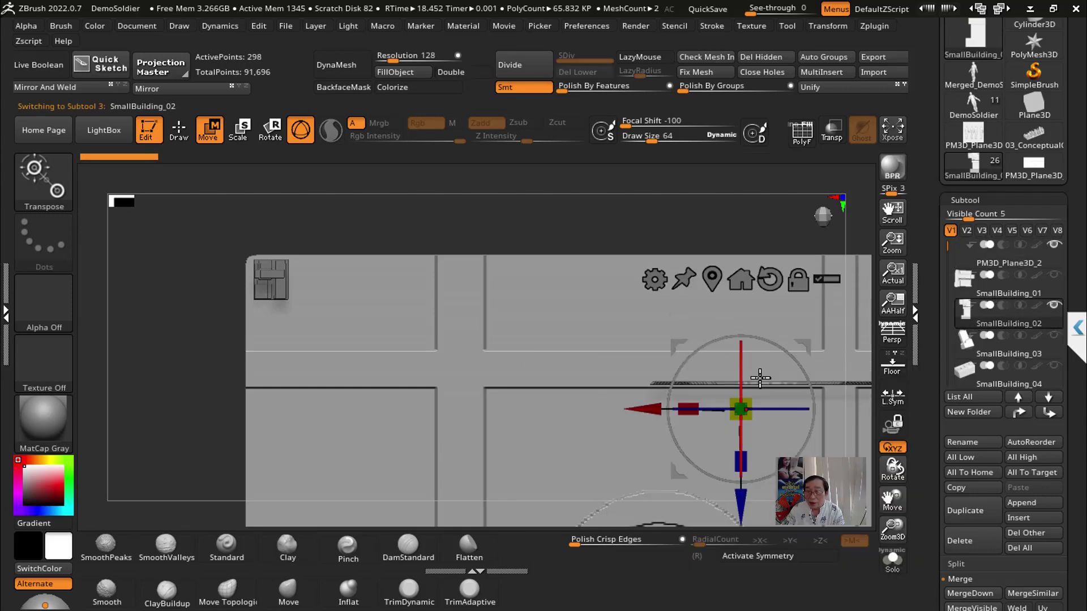
mouse_move(801, 347)
left_mouse_down()
mouse_move(426, 238)
mouse_move(434, 340)
mouse_move(501, 365)
left_mouse_up()
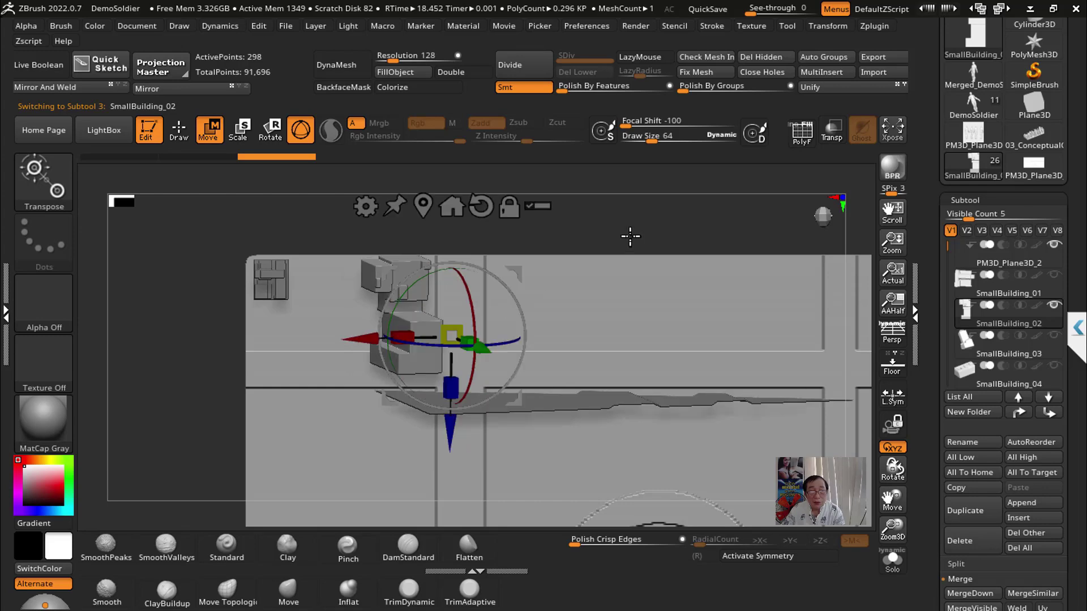
left_click_drag(630, 236, 624, 229, "shift")
mouse_move(465, 332)
left_mouse_down()
mouse_move(420, 239)
mouse_move(354, 193)
left_mouse_up()
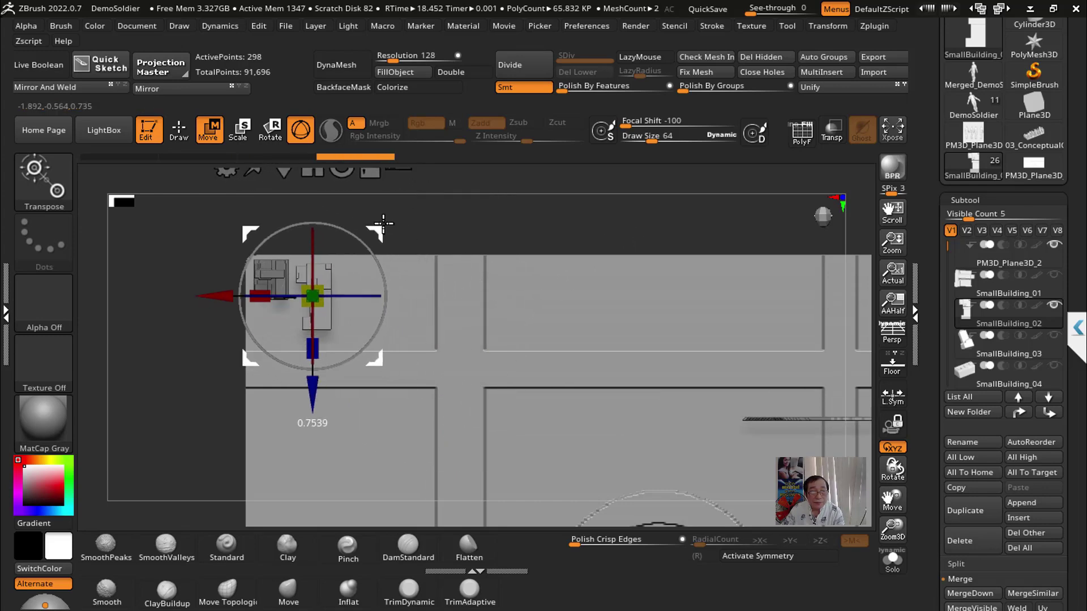
left_click_drag(389, 266, 392, 308)
Step: Undo an accidental rotation, then shrink SmallBuilding_02 further and fine-tune it beside SmallBuilding_01
key("ctrl+z")
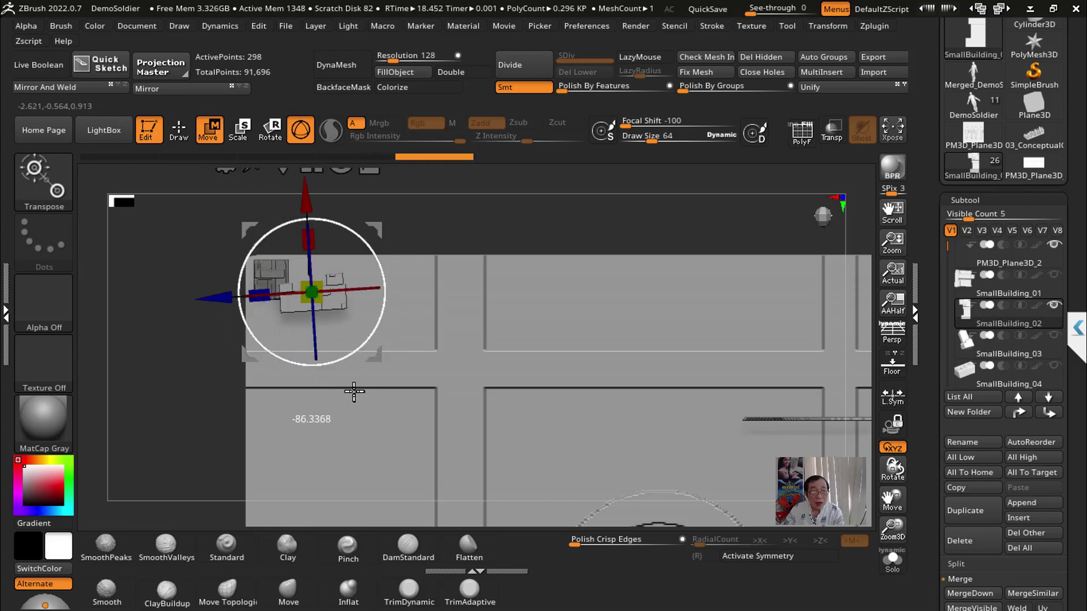
left_click_drag(377, 251, 355, 261)
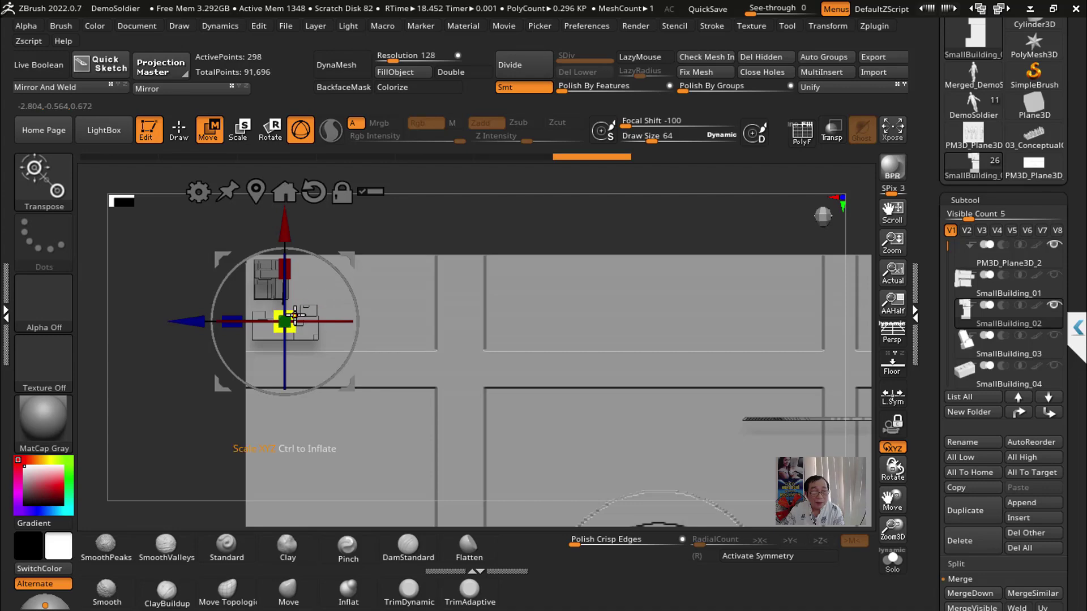
left_click_drag(296, 315, 301, 308)
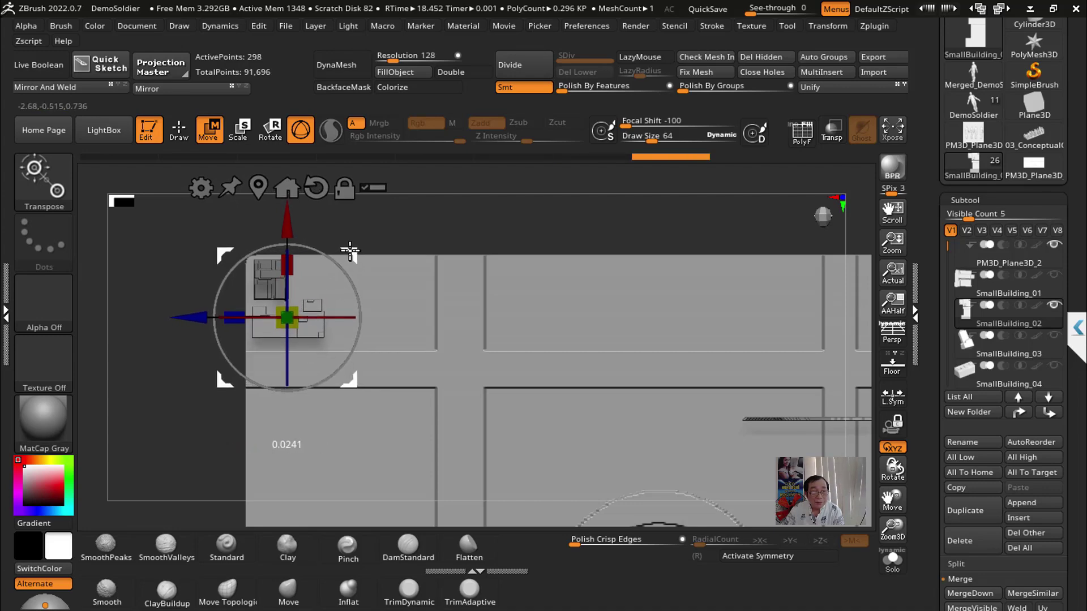
left_click(348, 261)
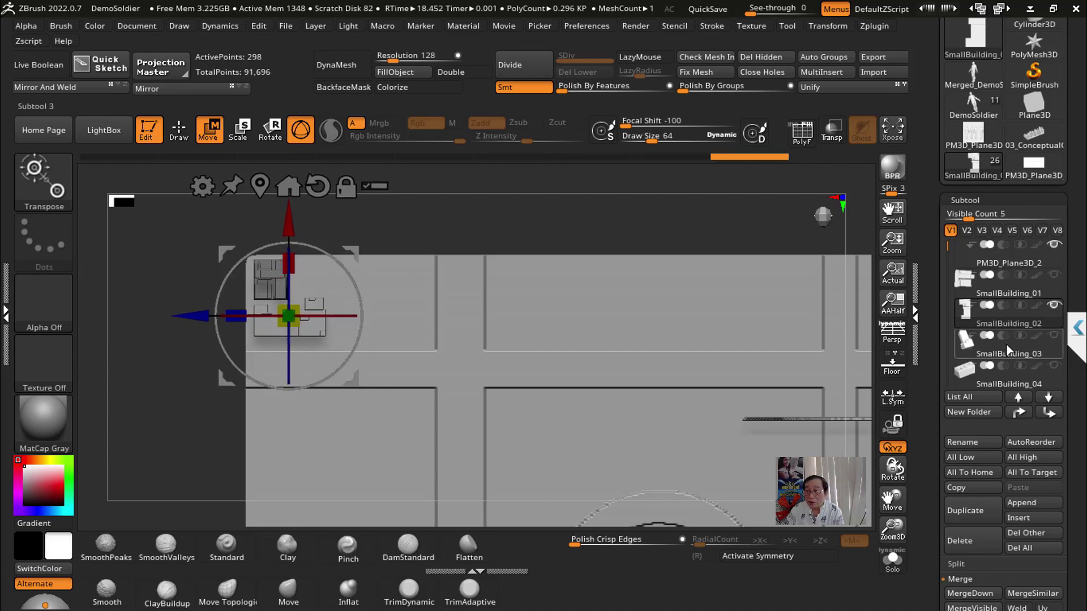
mouse_move(1008, 345)
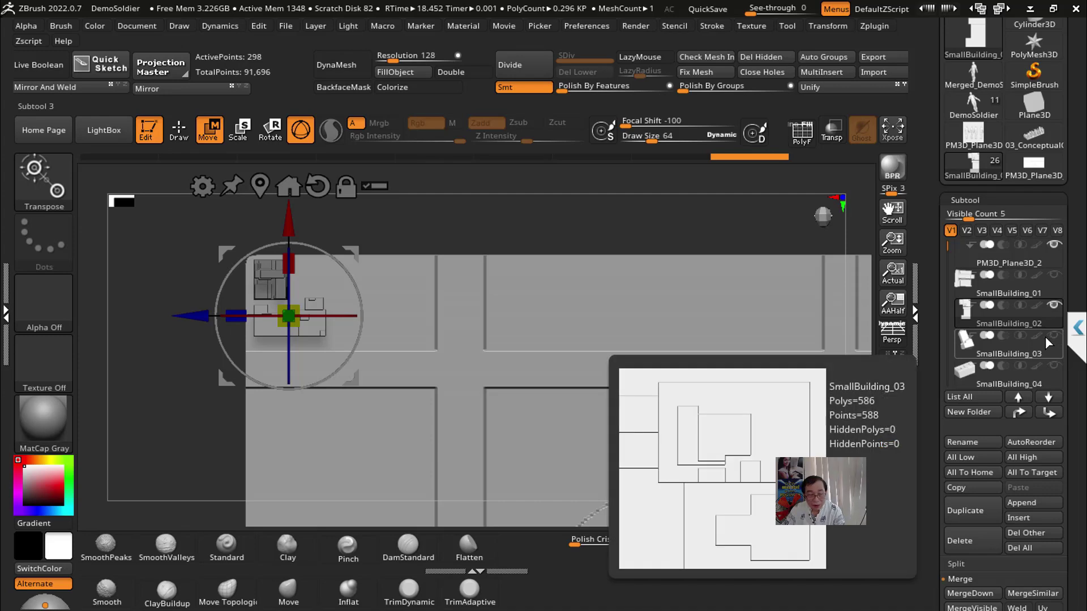
left_click(1052, 308)
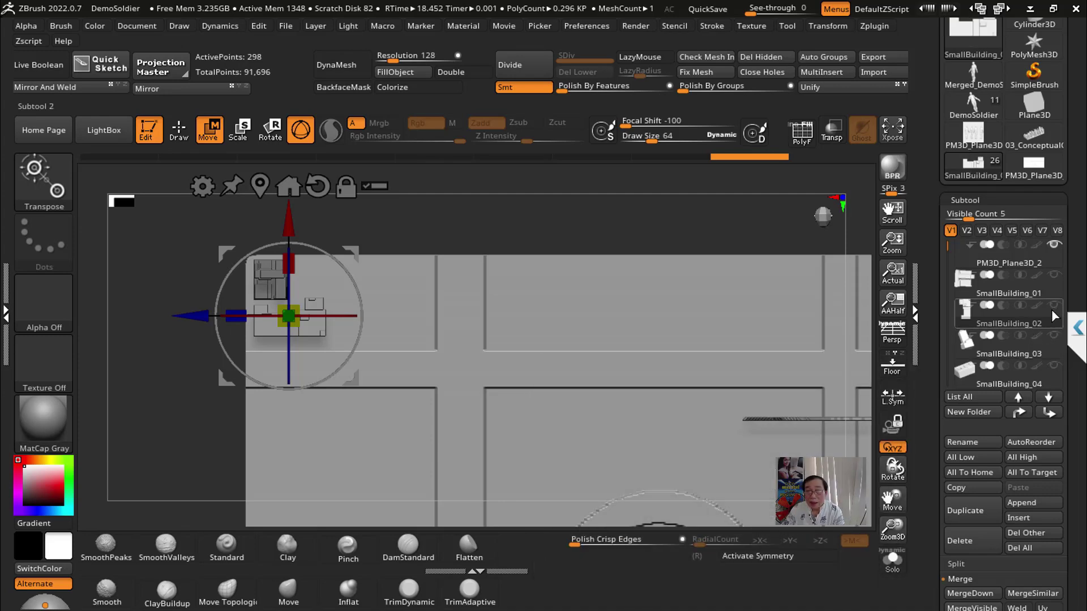
Step: Select SmallBuilding_03, make it visible, and switch to Move mode
left_click(185, 134)
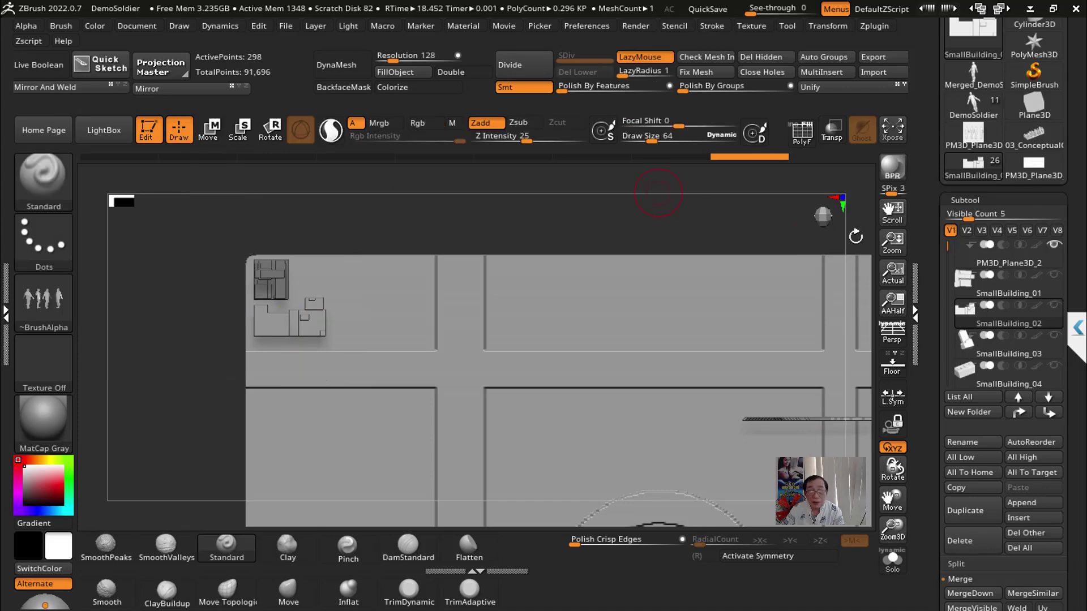
left_click(1034, 350)
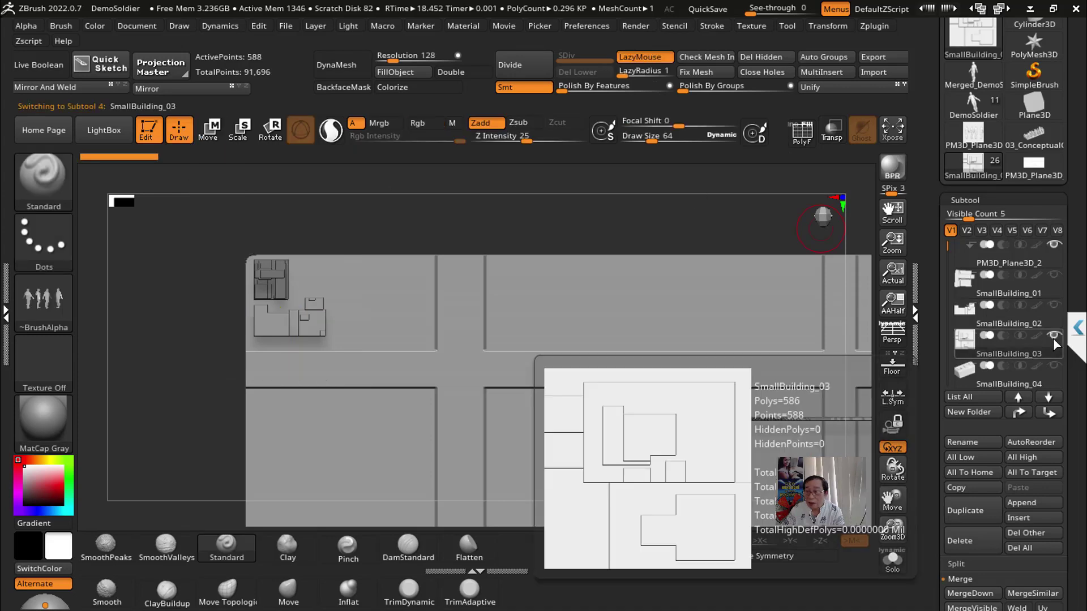
left_click(1054, 336)
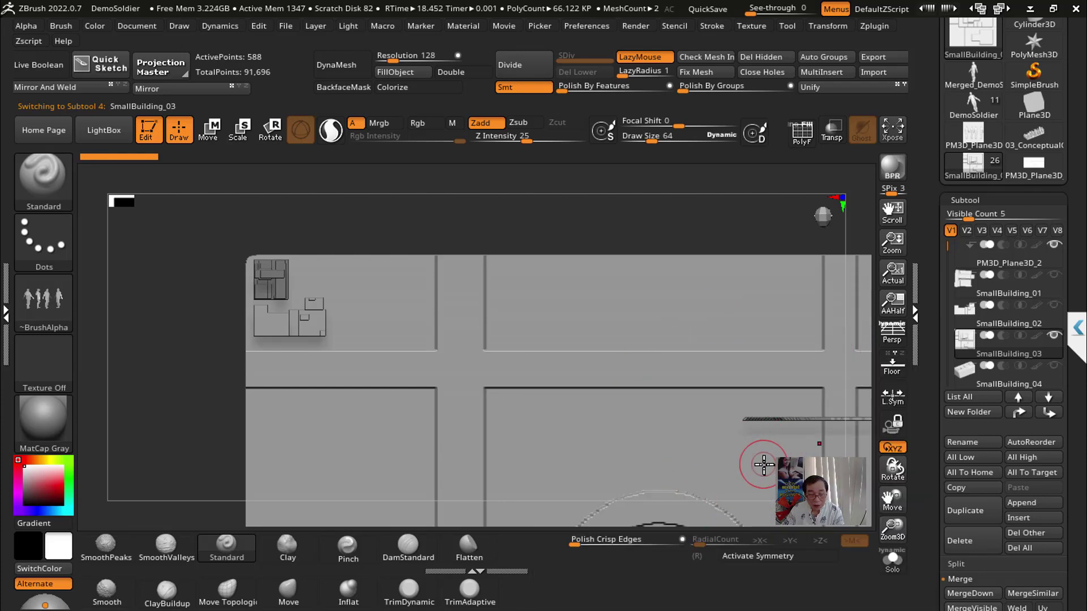
left_click(214, 134)
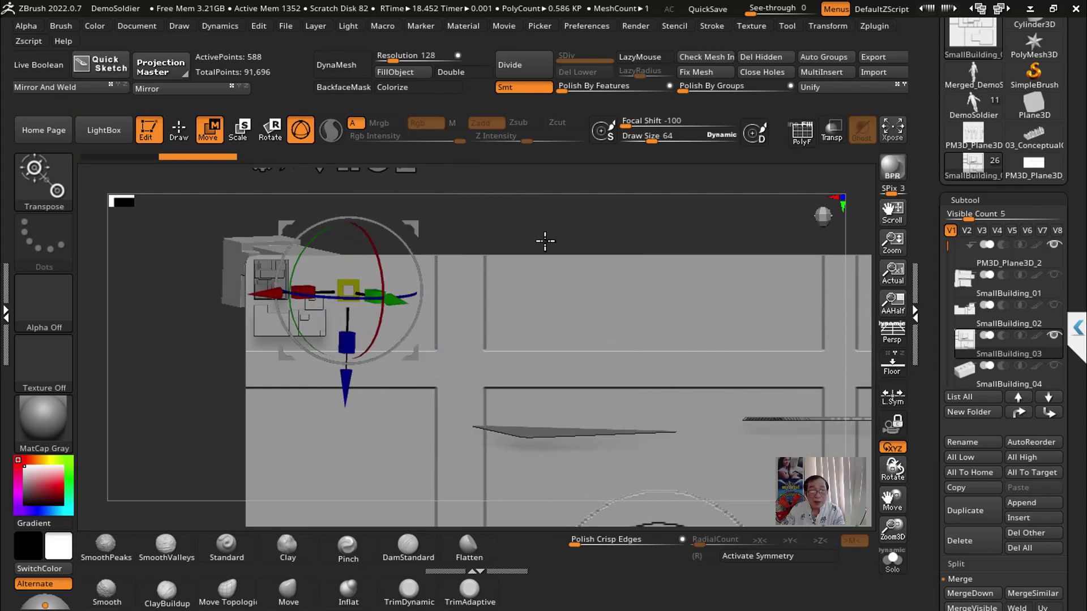
Step: Shrink SmallBuilding_03 and place it on the panel's top-left corner beside the other buildings
mouse_move(385, 312)
left_mouse_down()
mouse_move(479, 338)
mouse_move(509, 359)
left_mouse_up()
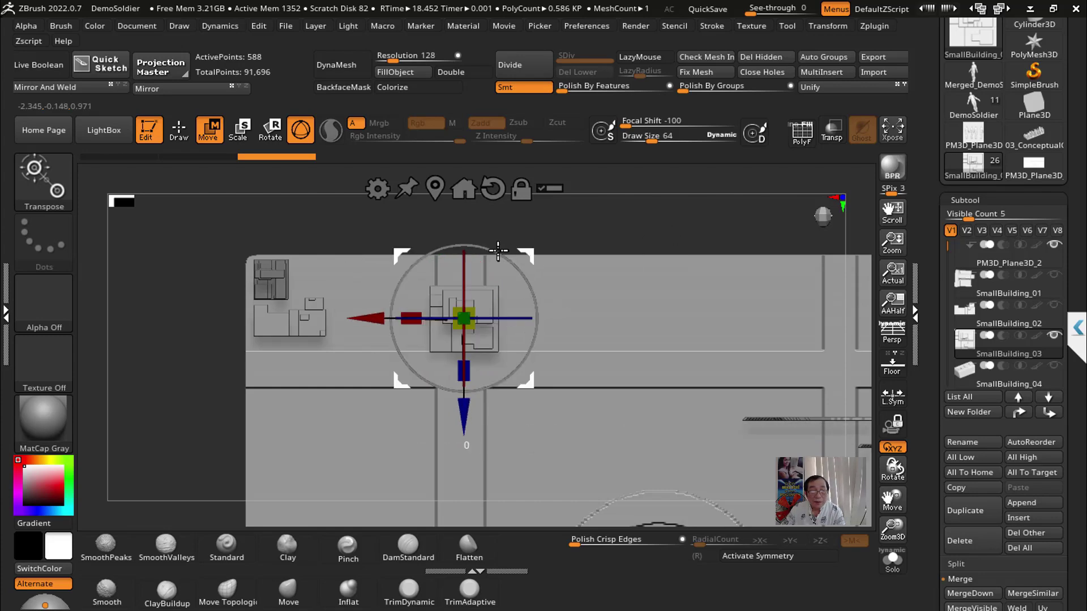
left_click_drag(498, 250, 401, 323)
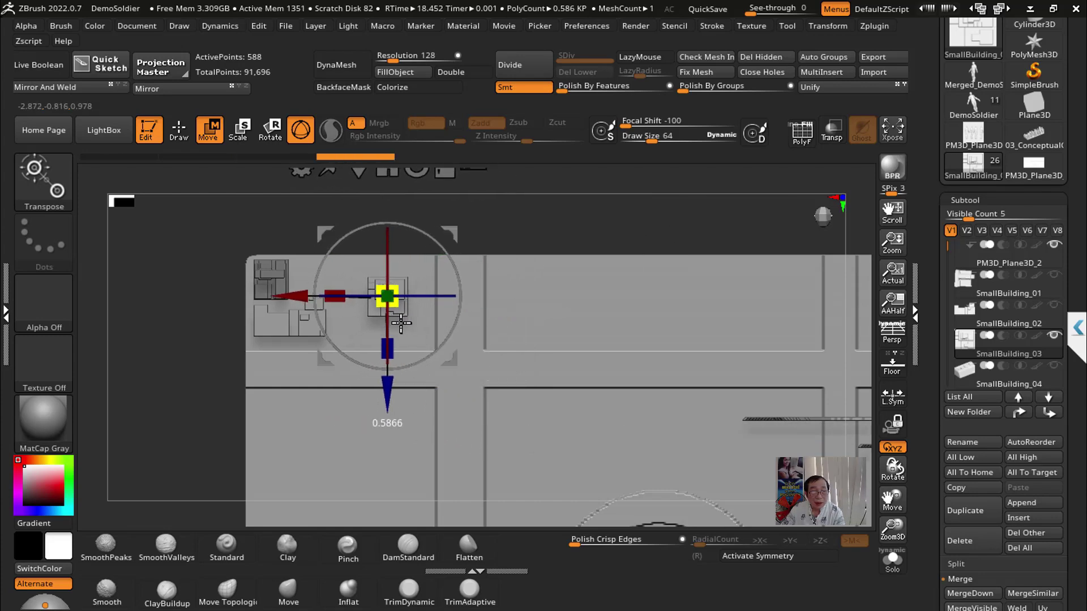
left_click_drag(401, 323, 400, 220)
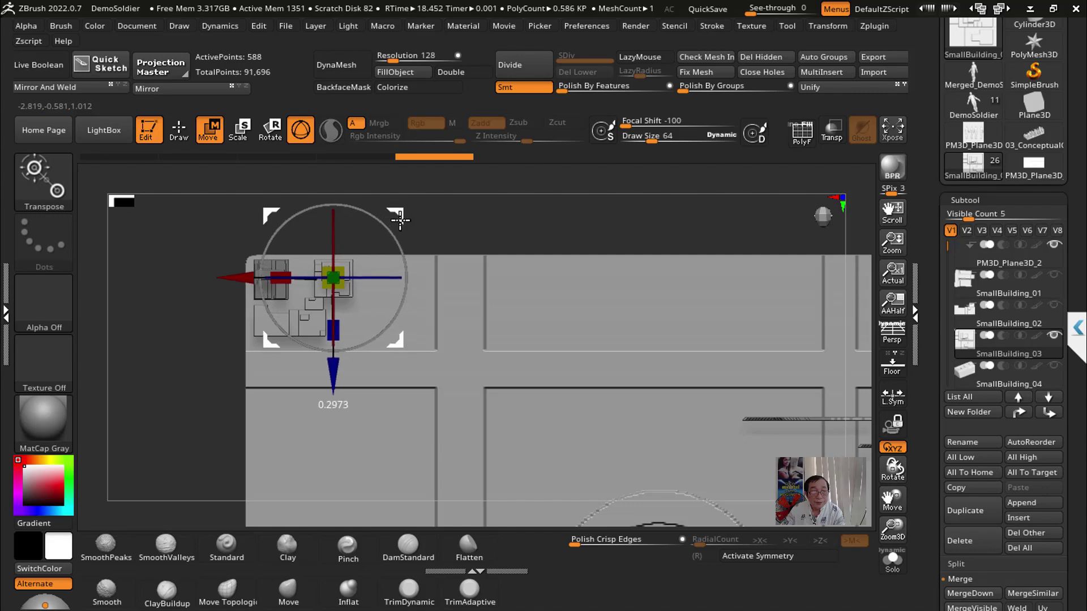
mouse_move(468, 218)
left_mouse_down()
mouse_move(473, 275)
mouse_move(477, 224)
left_mouse_up()
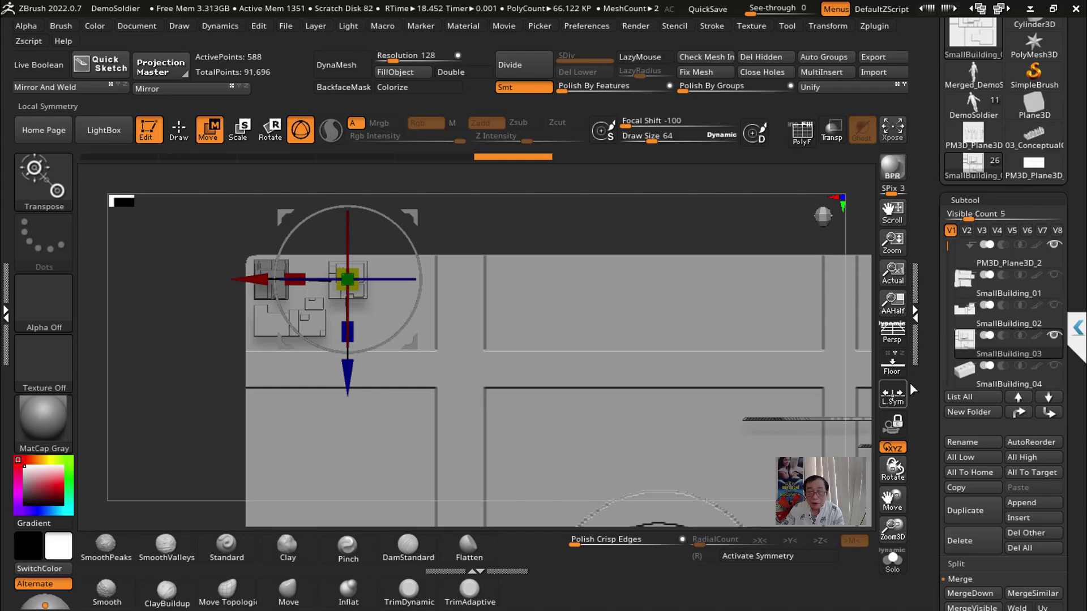
left_click(1050, 274)
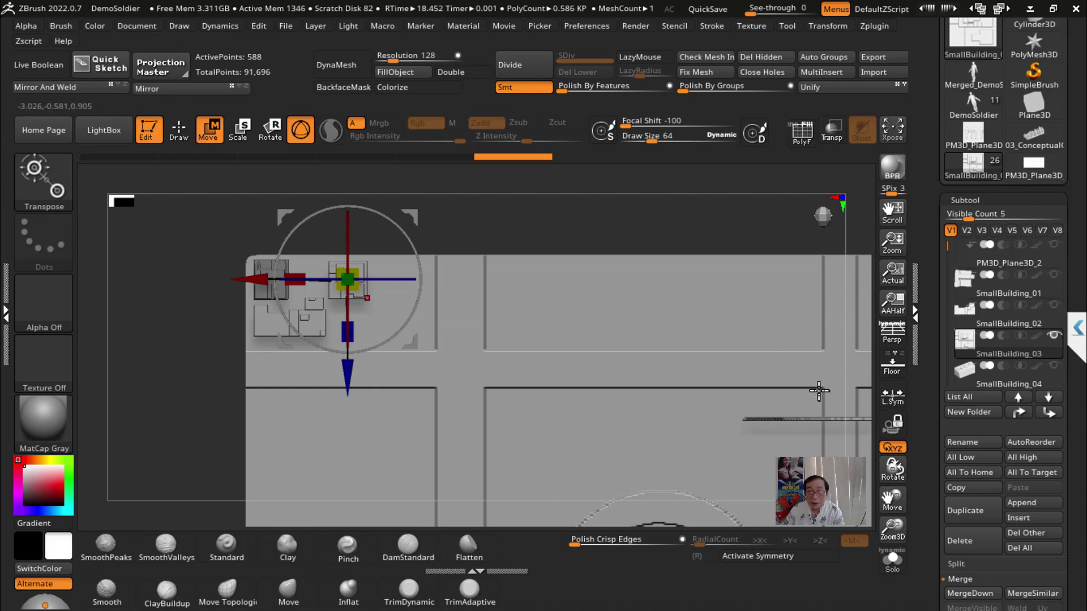
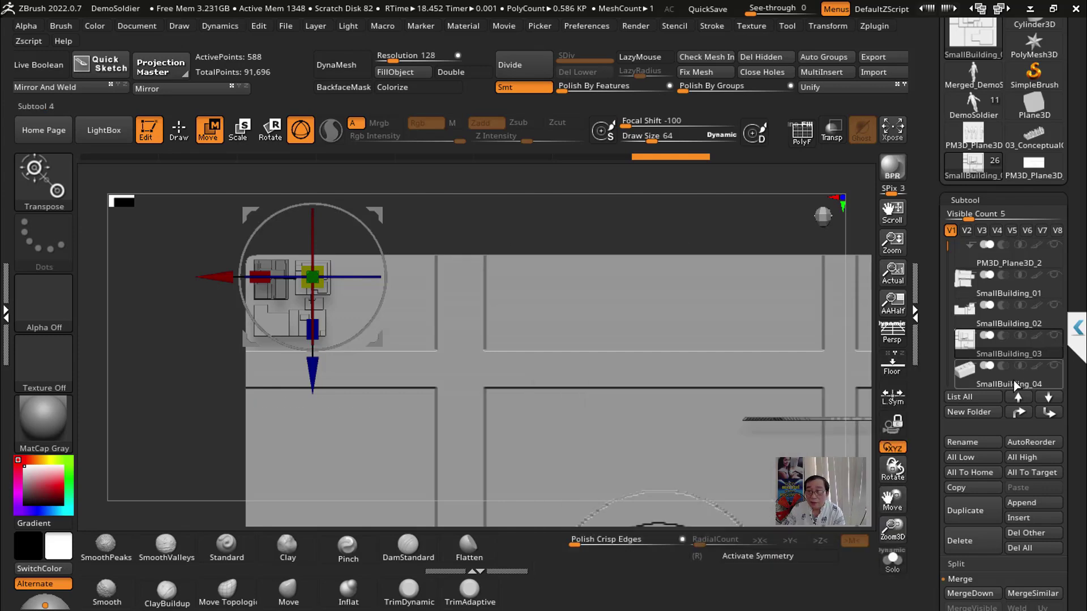
Step: Select SmallBuilding_02 and move it up into the top block
left_click(1016, 386)
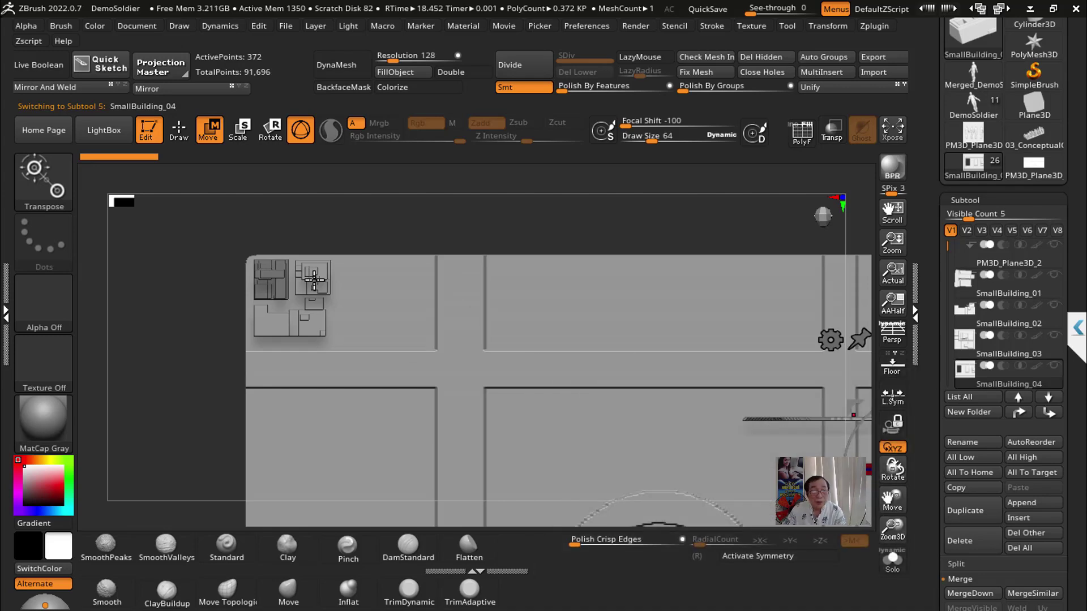
left_click(279, 329)
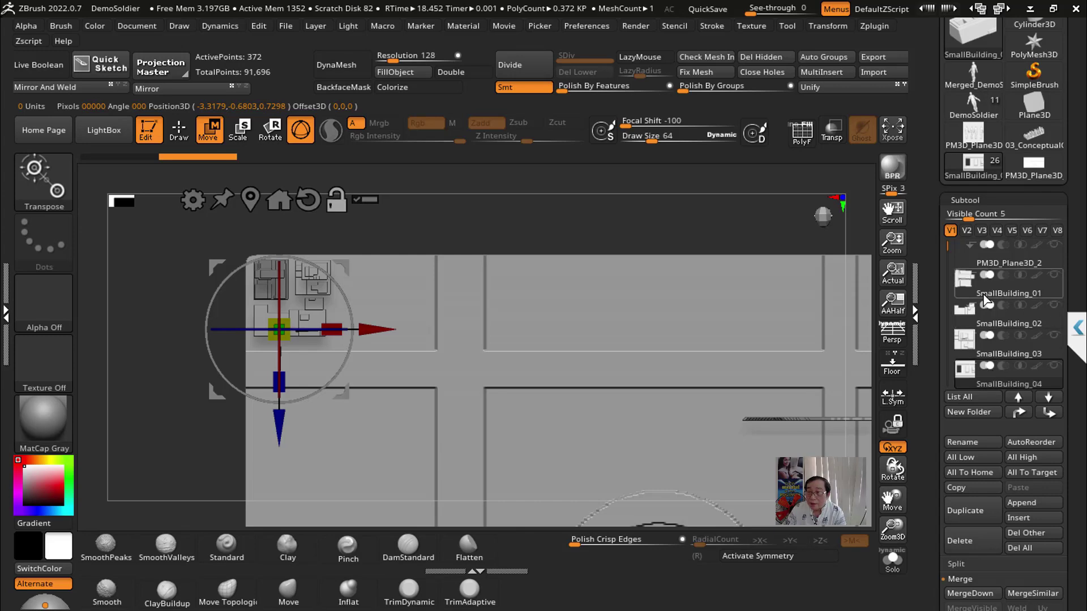
left_click(984, 320)
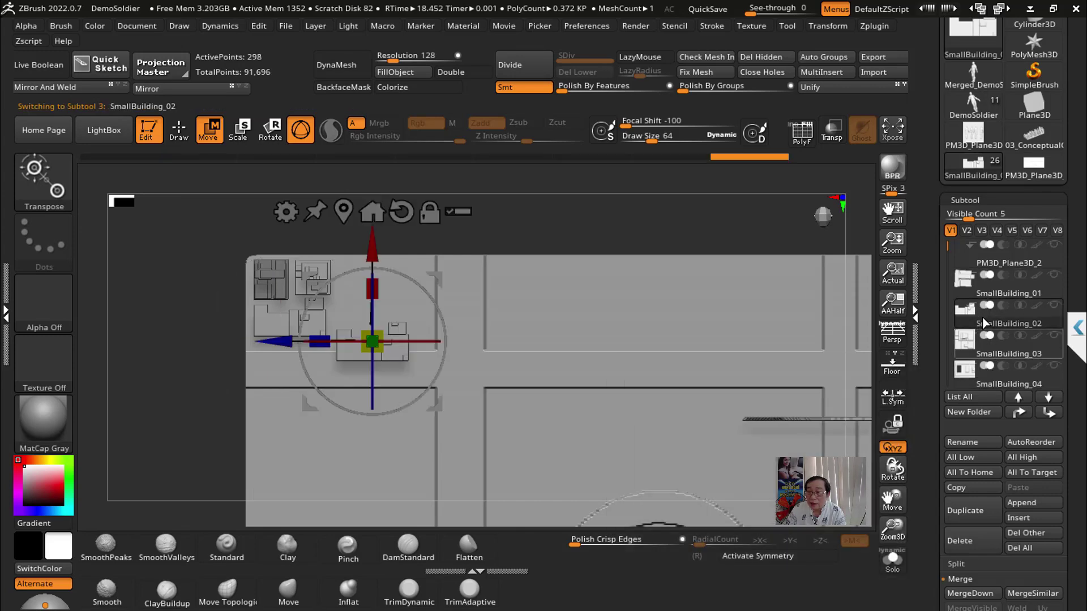
left_click_drag(434, 279, 433, 215)
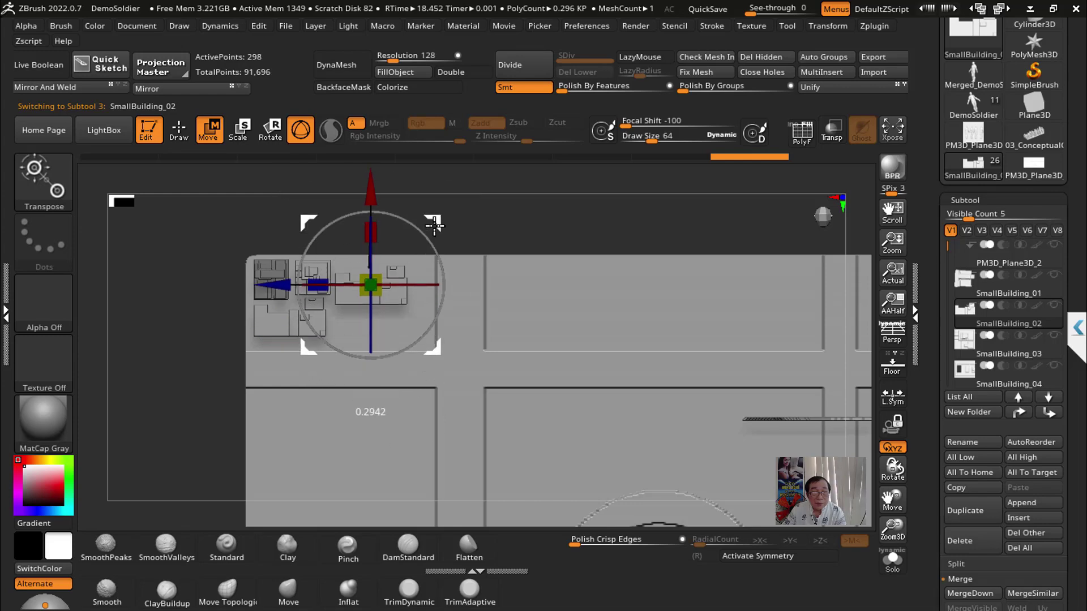
Step: Duplicate SmallBuilding_02 into the right block, rotated 90°
key("ctrl")
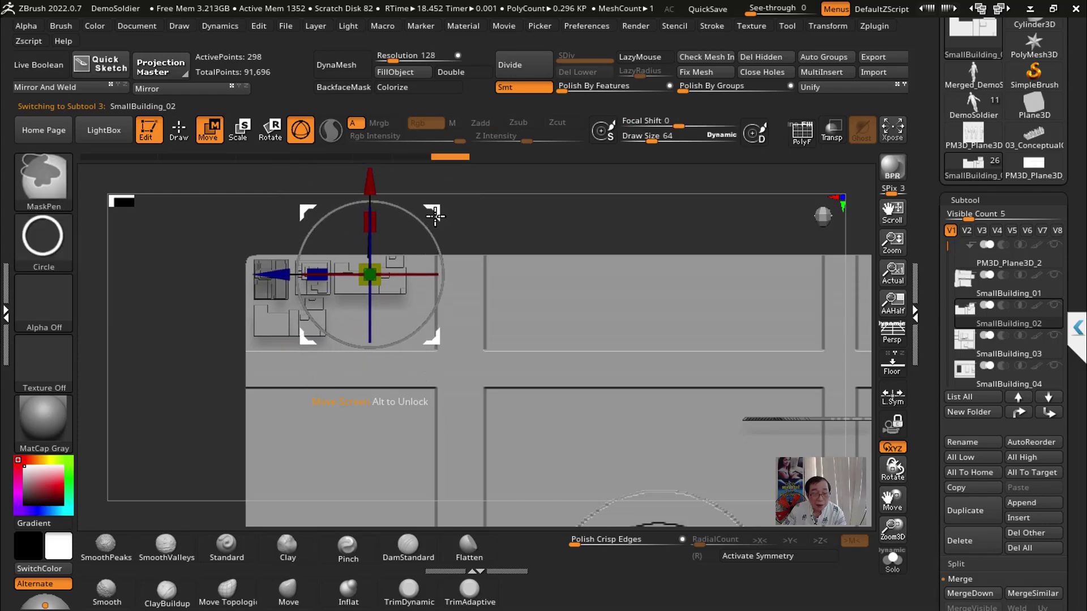
left_click_drag(435, 216, 434, 257, "ctrl")
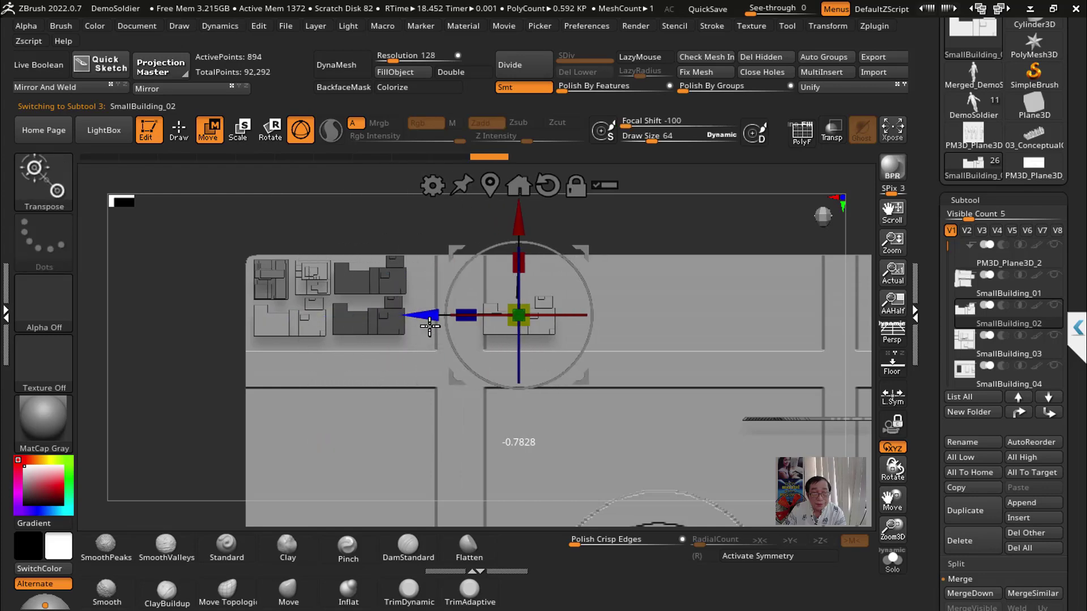
left_click_drag(312, 320, 475, 320, "ctrl")
left_click_drag(604, 312, 505, 236)
left_click_drag(573, 240, 544, 232)
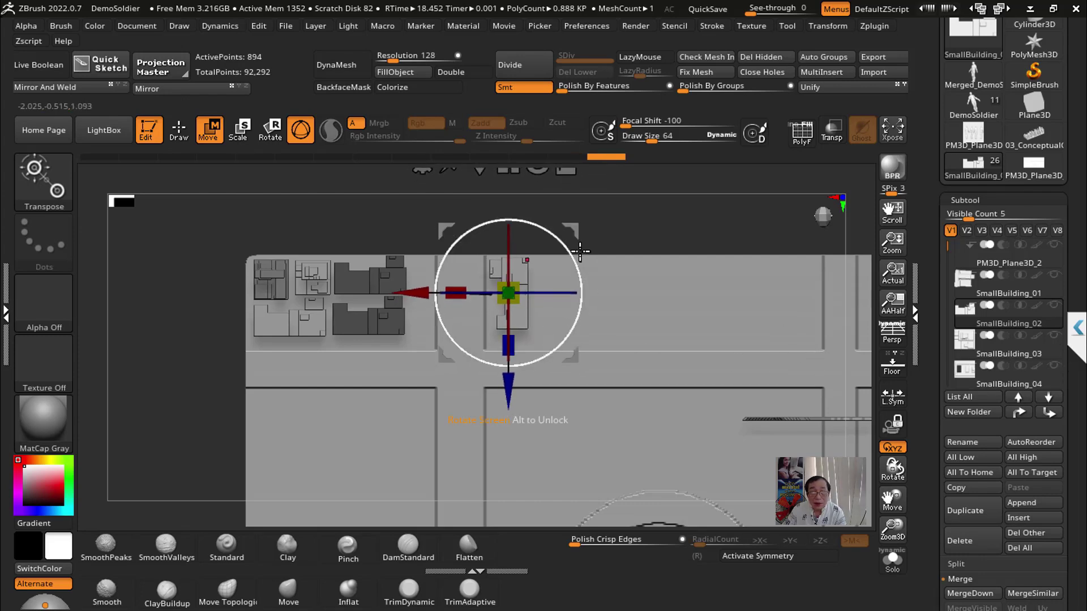
Step: Add another copy rotated 90° in the far right block, then select SmallBuilding_04
left_click_drag(526, 340, 810, 342, "ctrl")
left_click_drag(857, 244, 767, 258)
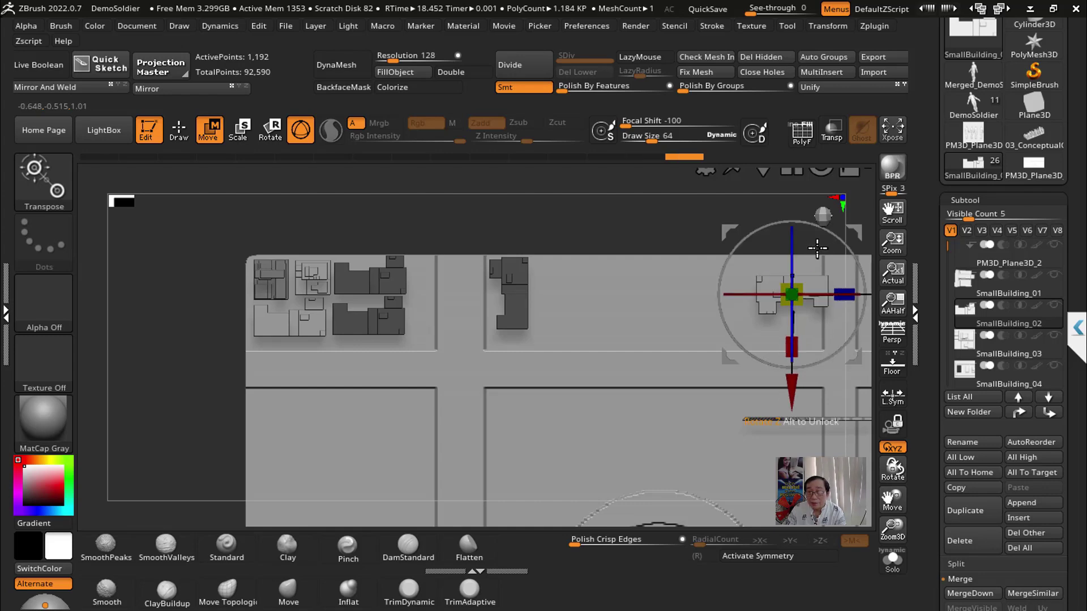
left_click_drag(791, 294, 781, 278)
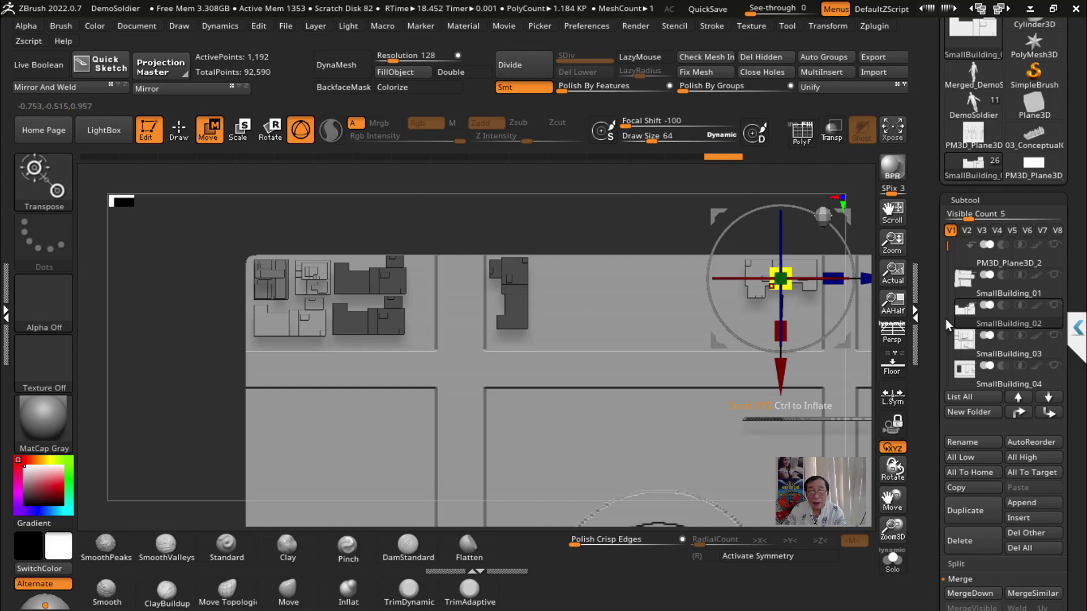
left_click(1008, 391)
scroll(1010, 304, "down", 1)
Step: Select SmallBuilding_06 and move it up into the upper middle block
scroll(1008, 295, "down", 2)
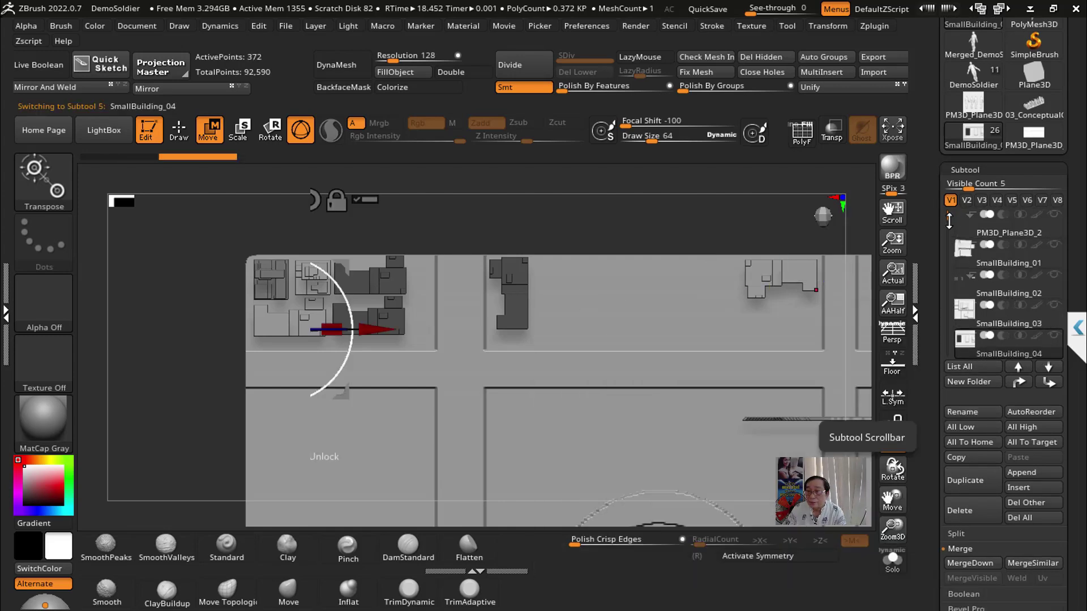
scroll(1010, 277, "down", 2)
left_click(1021, 231)
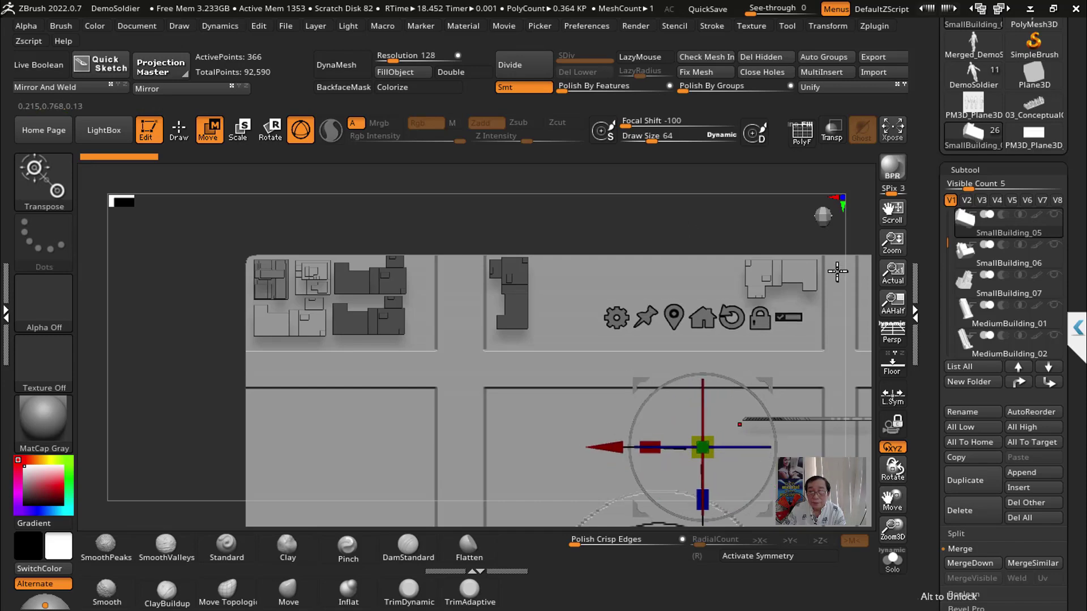
left_click(967, 257)
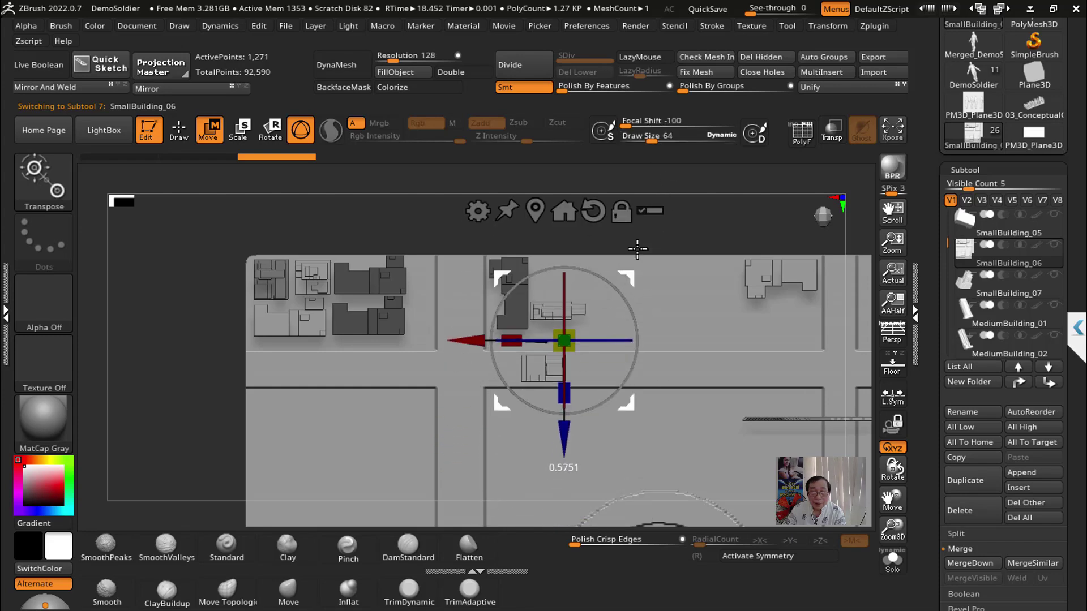
left_click_drag(635, 242, 642, 235)
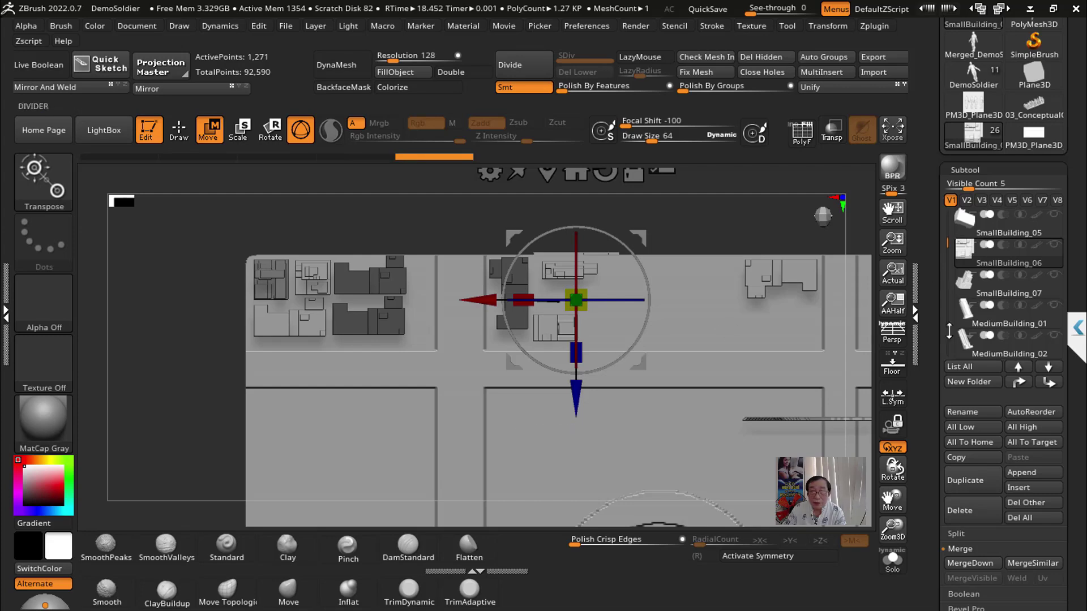
Step: Nudge SmallBuilding_06 right and set the subtool list to show all 18 subtools
scroll(987, 232, "up", 5)
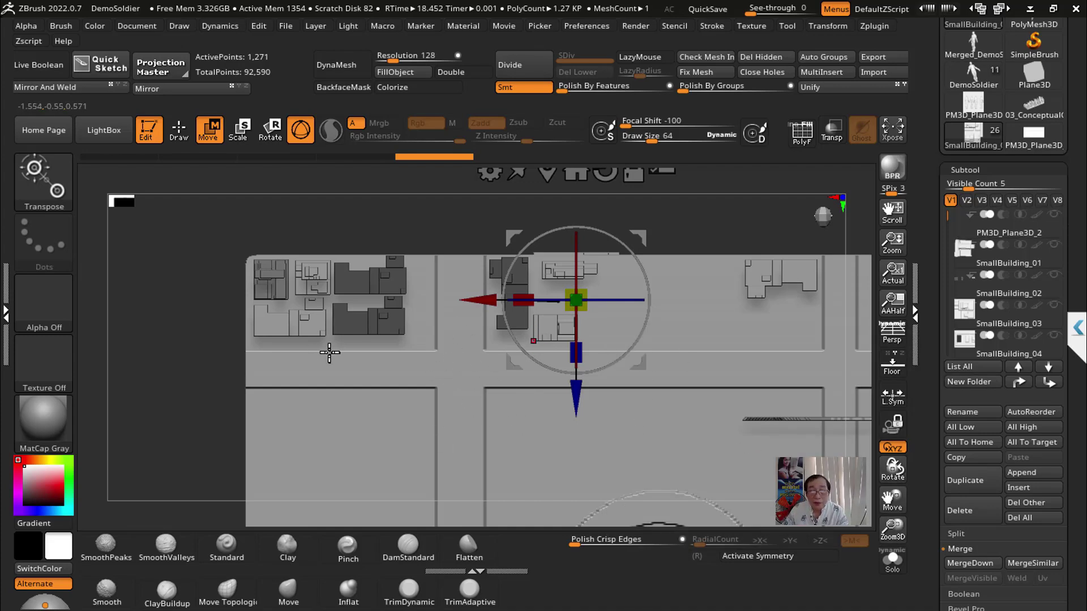
left_click_drag(234, 352, 247, 360)
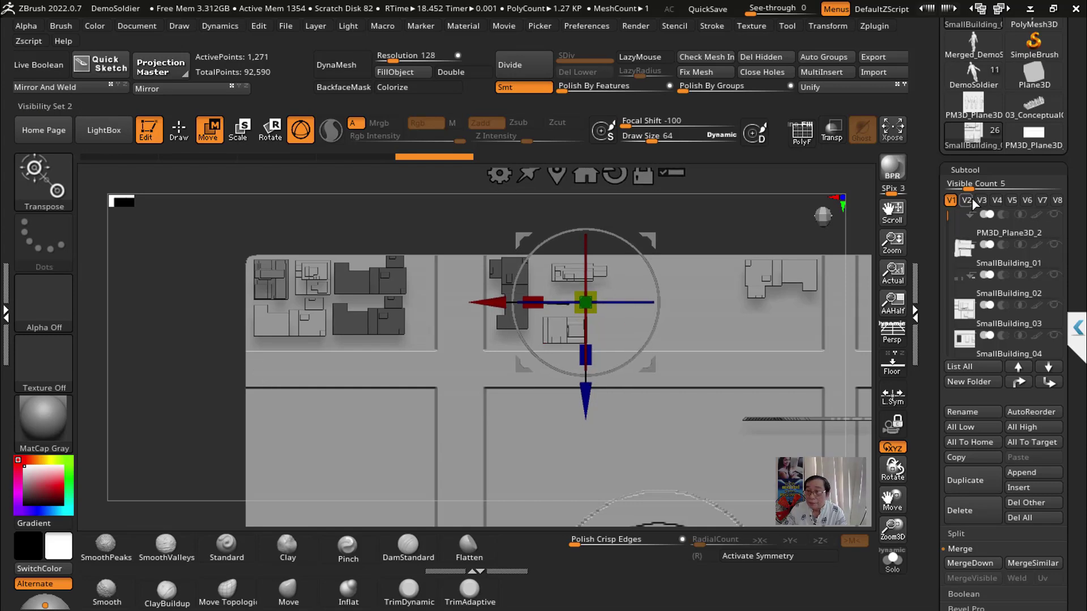
left_click_drag(972, 187, 1028, 188)
left_click(968, 433)
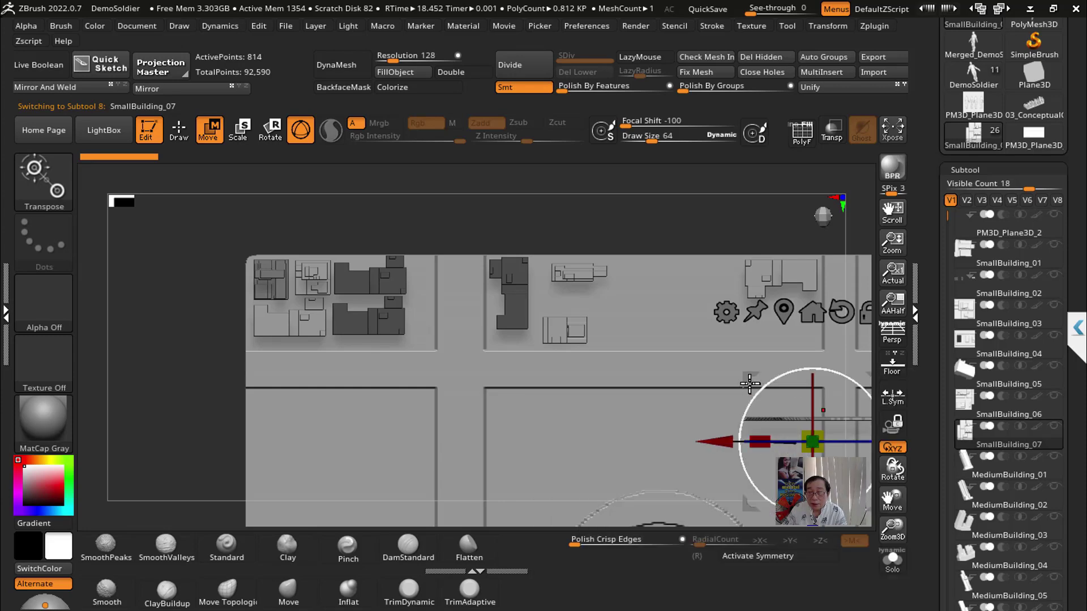
Step: Place SmallBuilding_07 in an upper block and shrink it slightly
left_click_drag(749, 384, 584, 231)
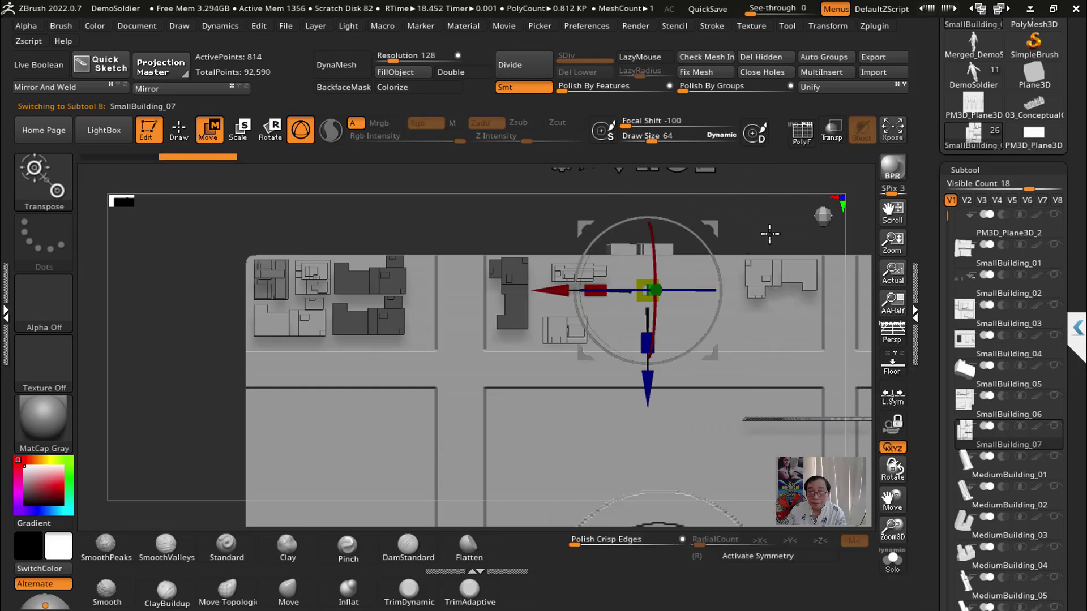
left_click_drag(666, 293, 751, 270)
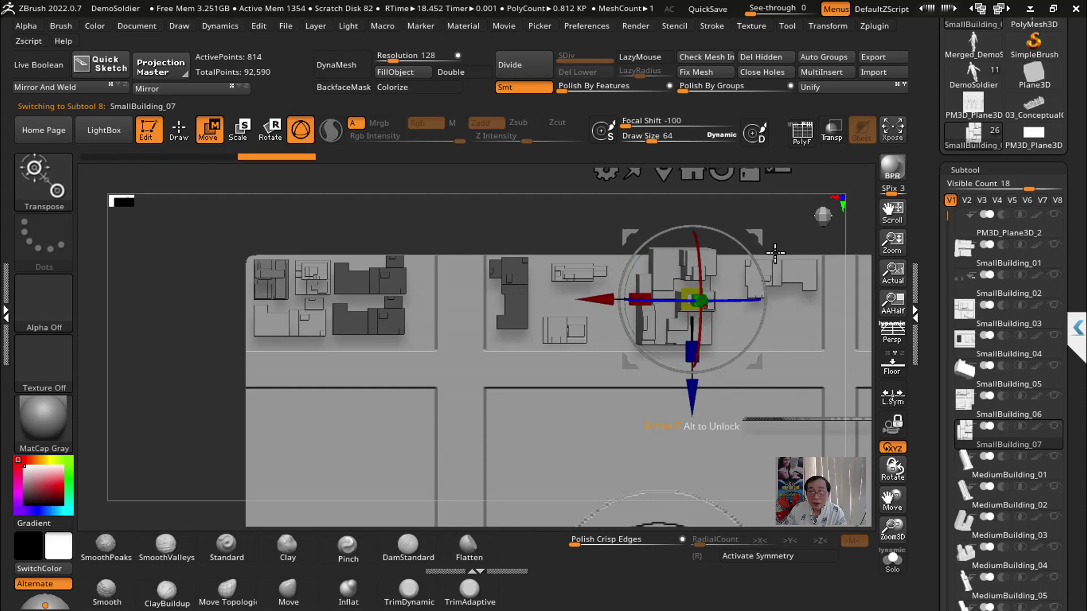
left_click_drag(711, 230, 715, 232)
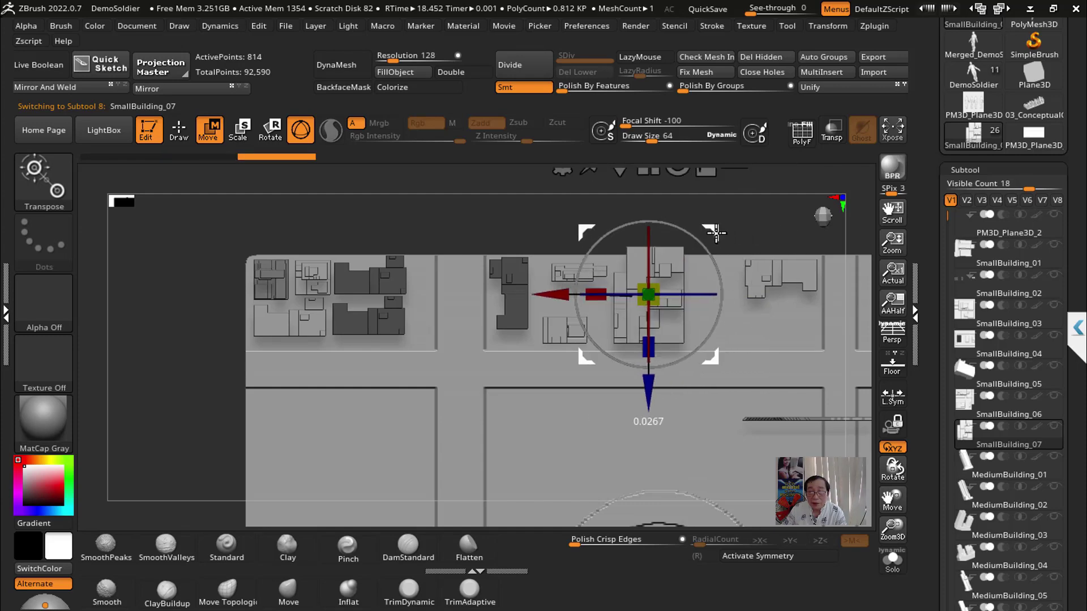
left_click_drag(659, 290, 651, 298)
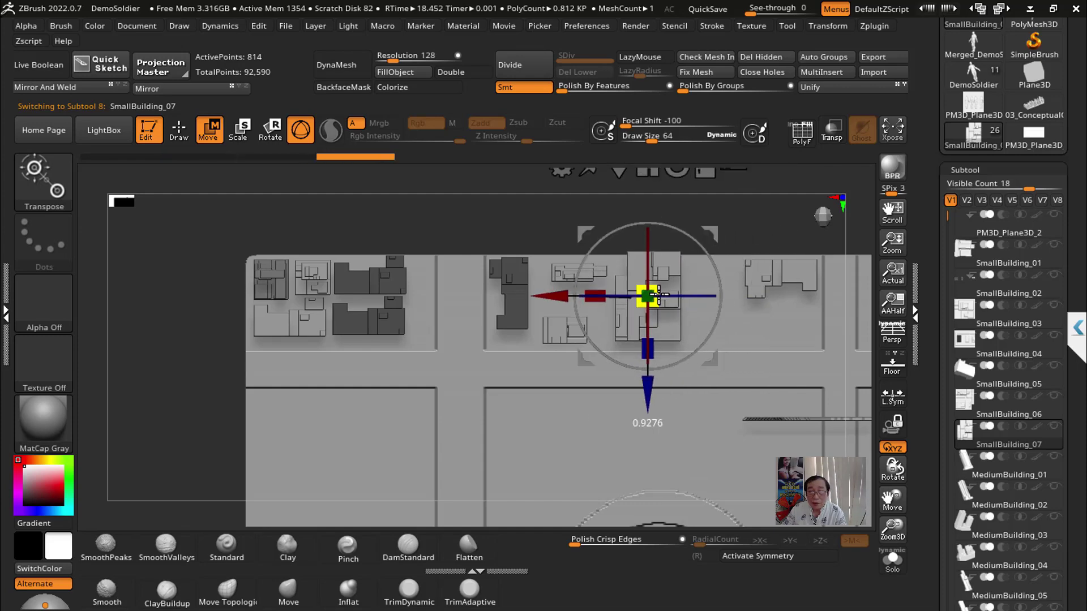
left_click_drag(708, 233, 702, 243)
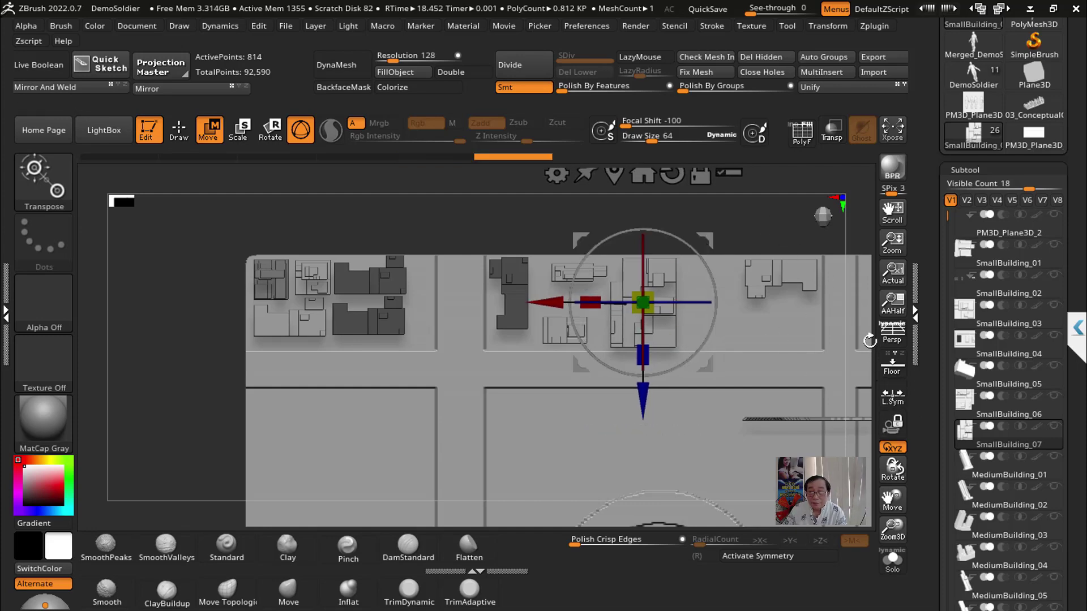
left_click_drag(643, 303, 687, 364)
key("ctrl+z")
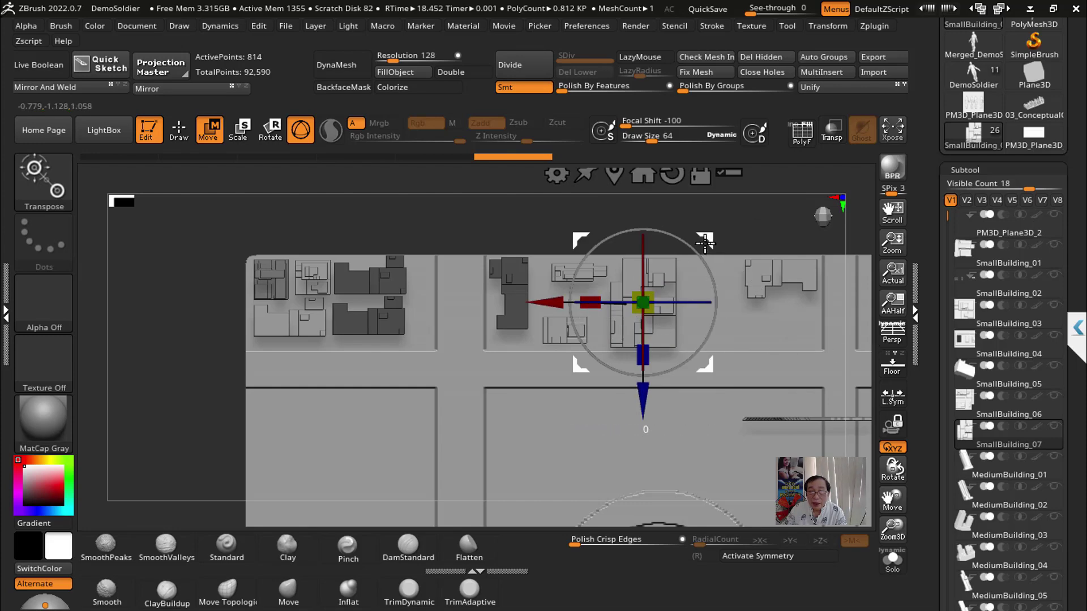
Step: Copy SmallBuilding_07 into the lower-left block
mouse_move(705, 243)
left_mouse_down()
mouse_move(369, 394)
mouse_move(353, 380)
mouse_move(348, 484)
left_mouse_up()
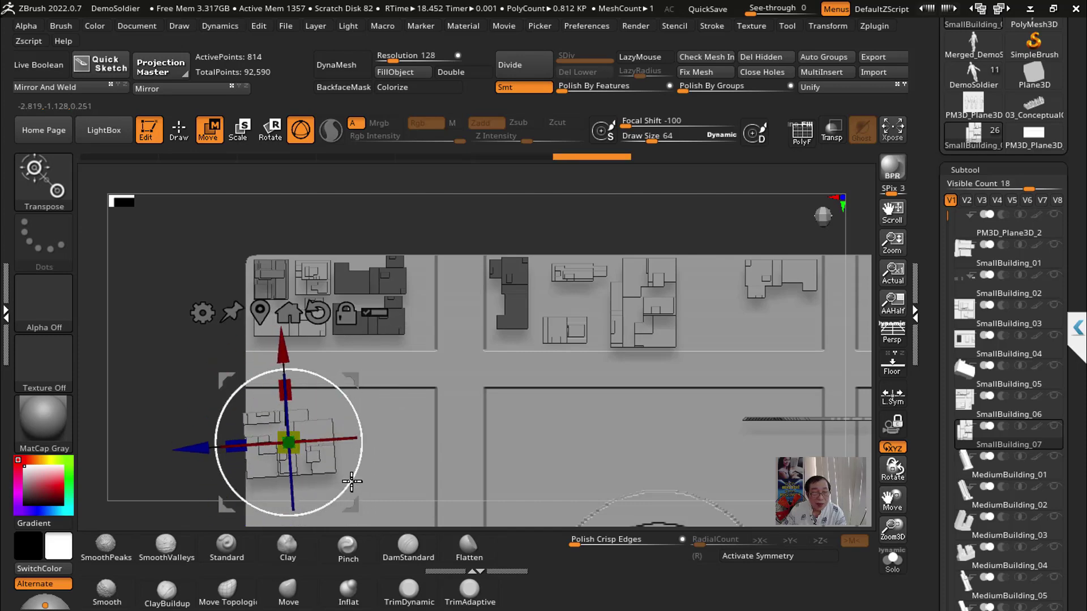
left_click_drag(357, 380, 363, 365)
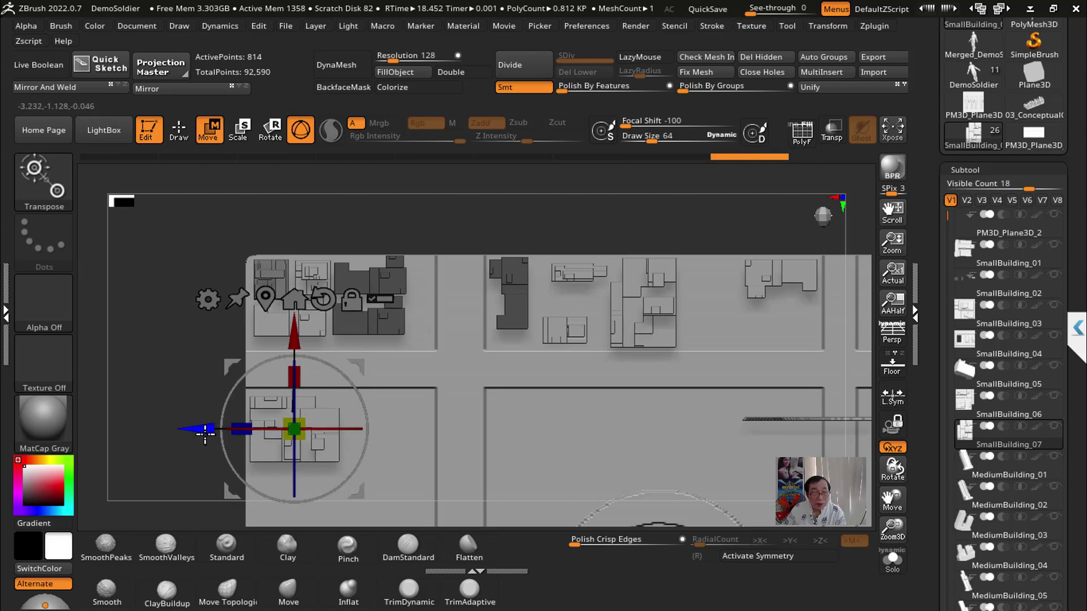
left_click_drag(205, 432, 311, 432)
mouse_move(488, 432)
left_mouse_down()
mouse_move(460, 364)
mouse_move(385, 354)
mouse_move(418, 359)
mouse_move(495, 444)
left_mouse_up()
key("ctrl+z")
Step: Copy the building into the lower middle block, turned and slid into place
left_click_drag(288, 450, 435, 450)
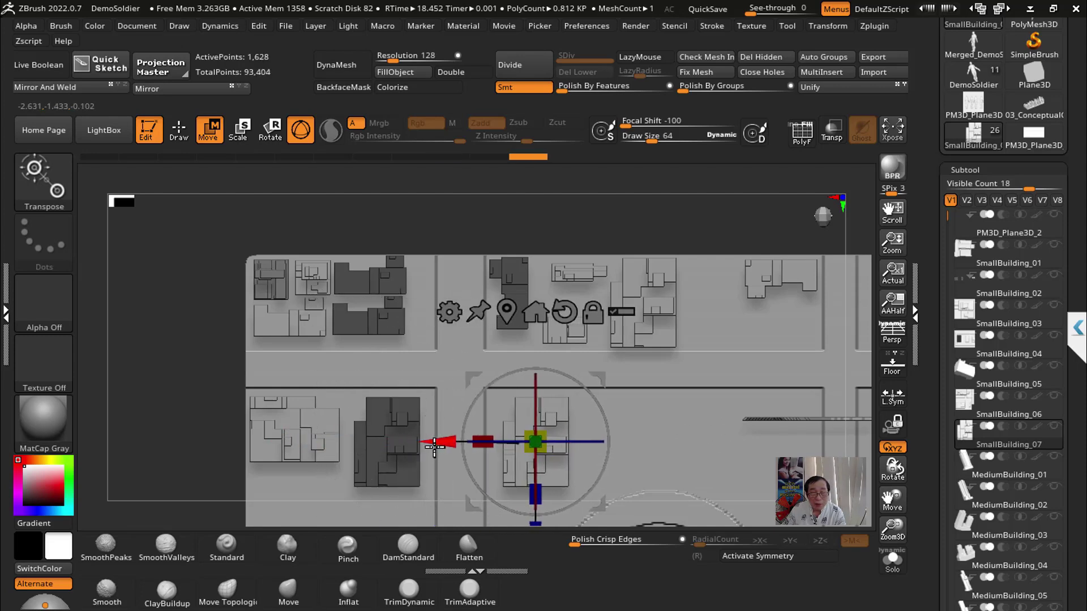
mouse_move(595, 388)
left_mouse_down()
mouse_move(606, 454)
mouse_move(583, 504)
left_mouse_up()
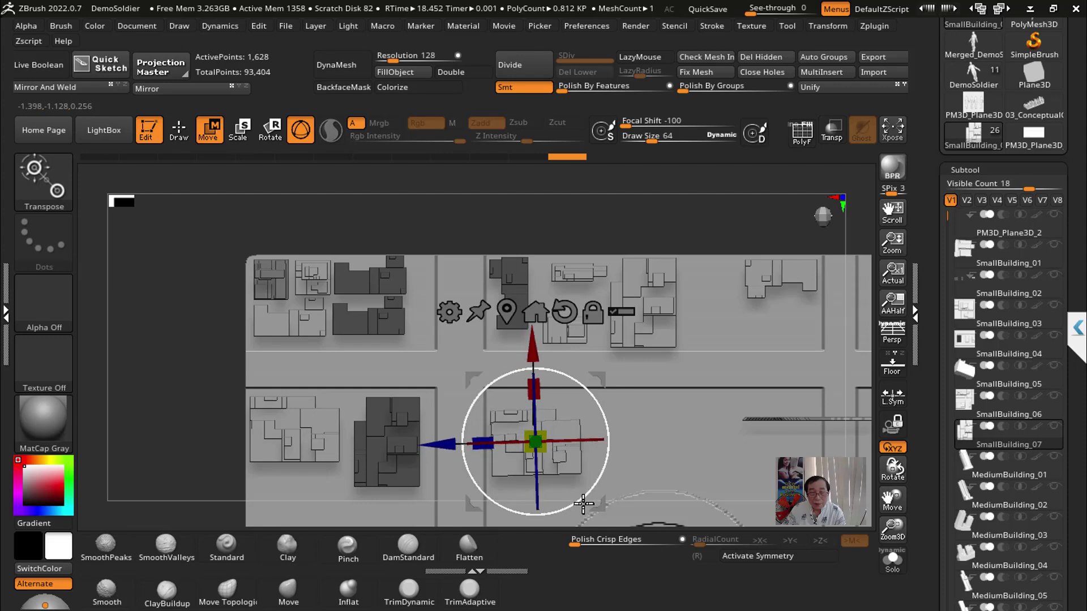
left_click_drag(608, 390, 599, 368)
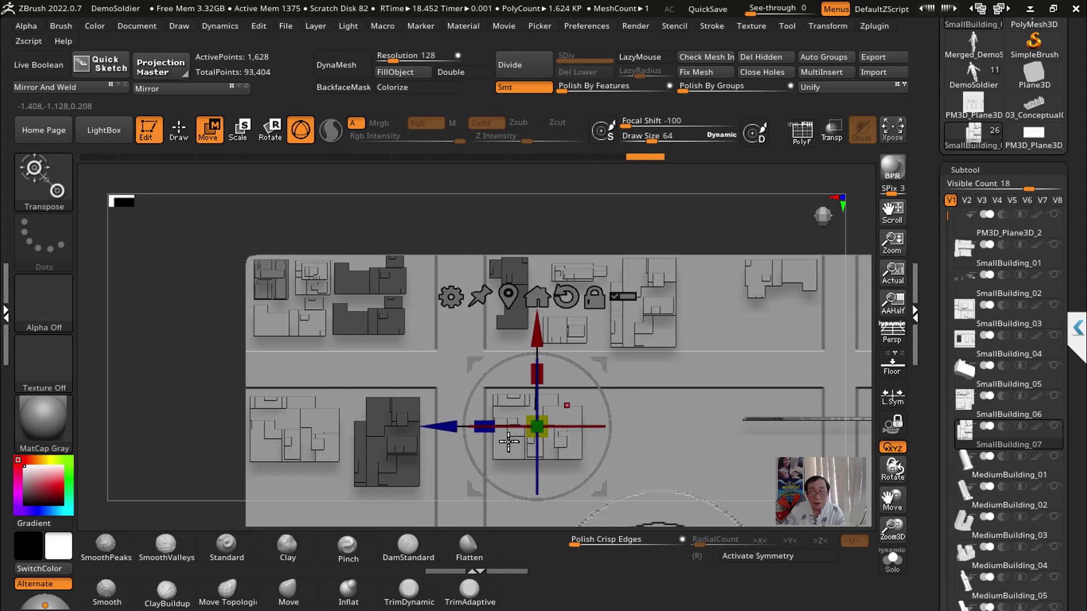
left_click_drag(444, 426, 558, 434)
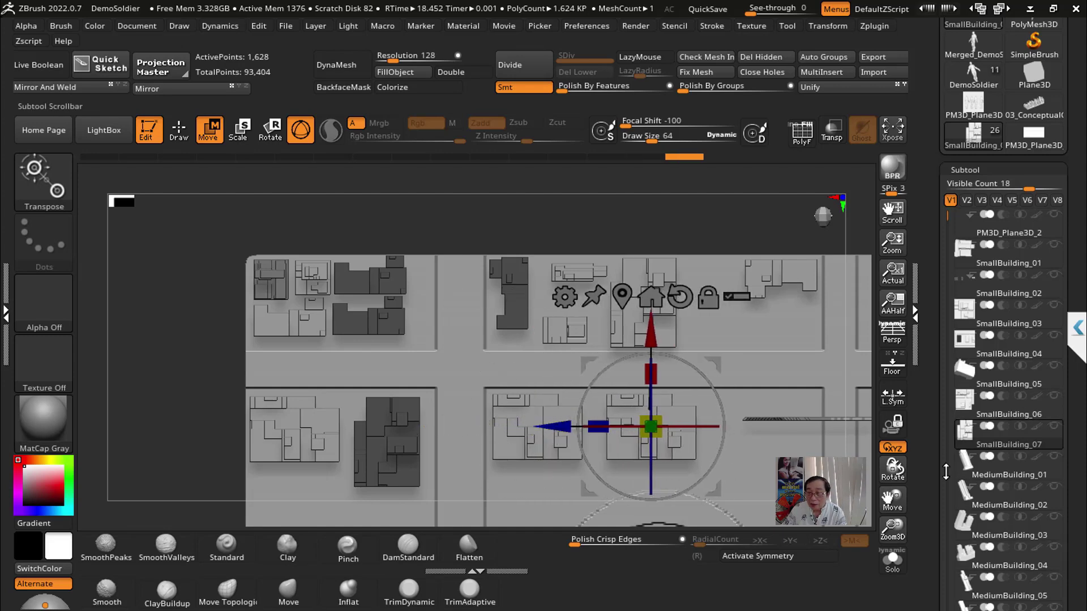
left_click_drag(945, 472, 952, 385)
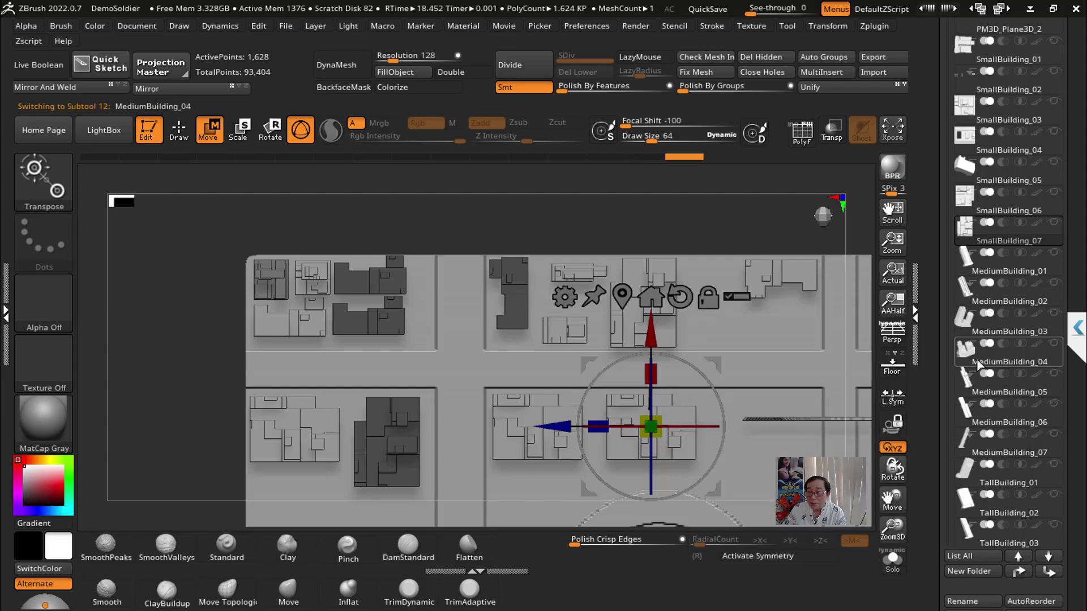
Step: Select MediumBuilding_04 and move it down into the lower block beneath its neighbour
left_click(977, 369)
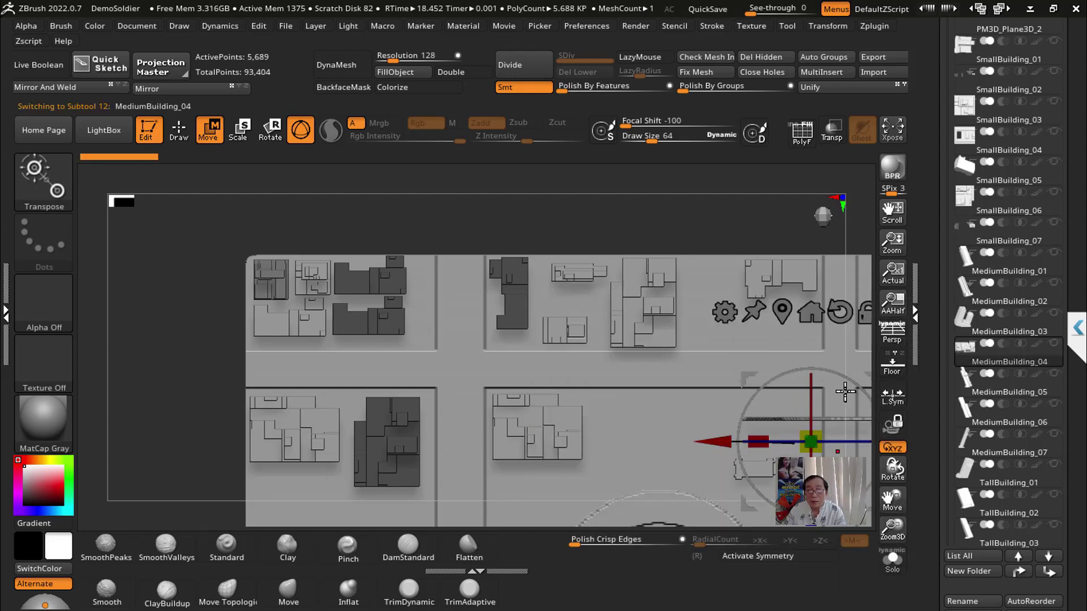
left_click_drag(708, 446, 567, 444)
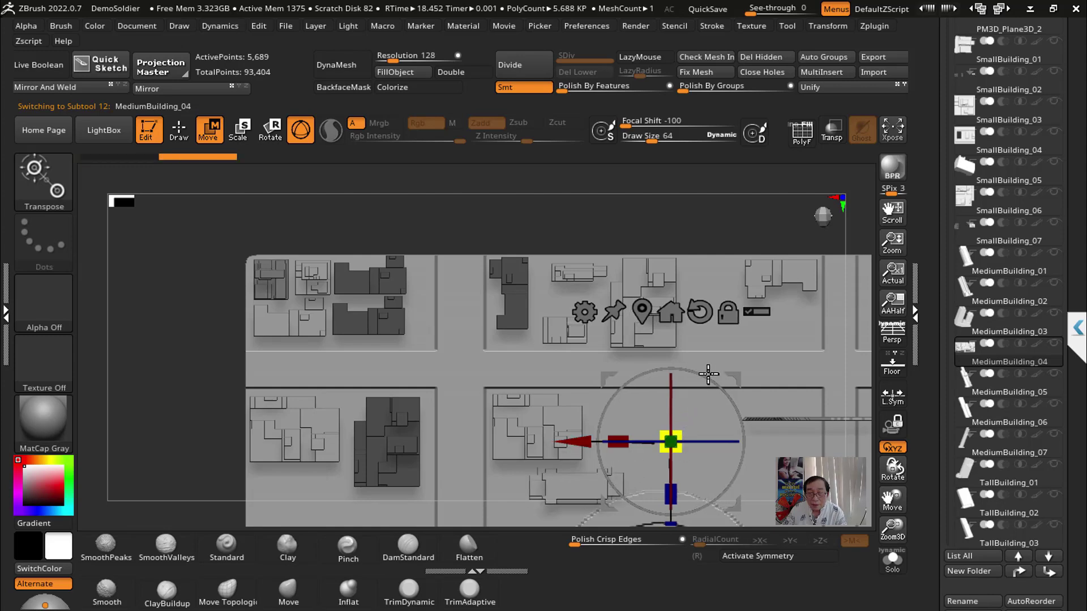
mouse_move(697, 391)
left_mouse_down()
mouse_move(794, 295)
mouse_move(781, 361)
left_mouse_up()
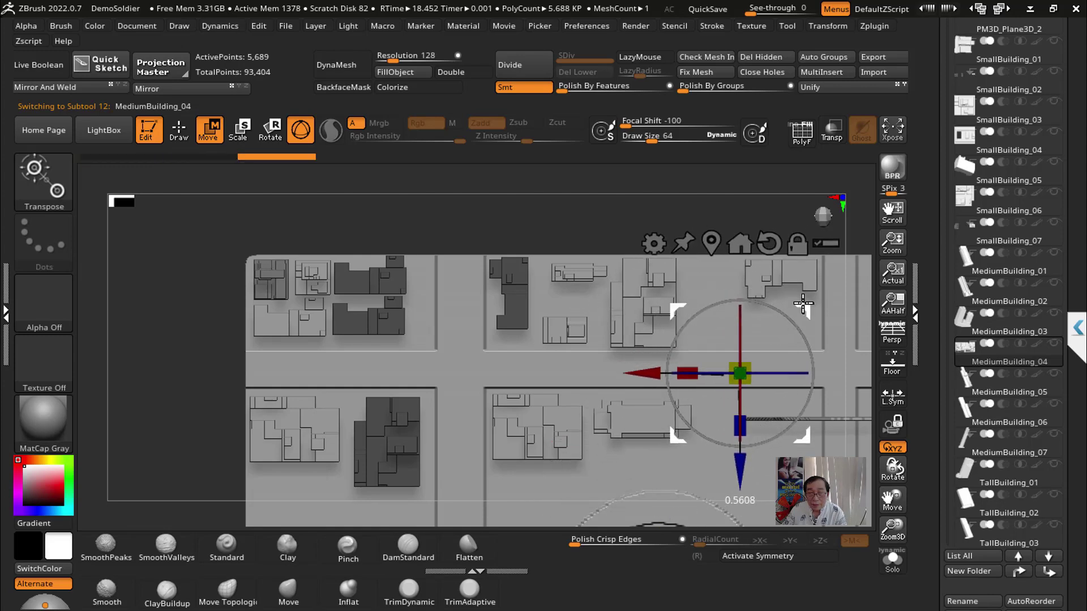
left_click_drag(741, 455, 754, 468)
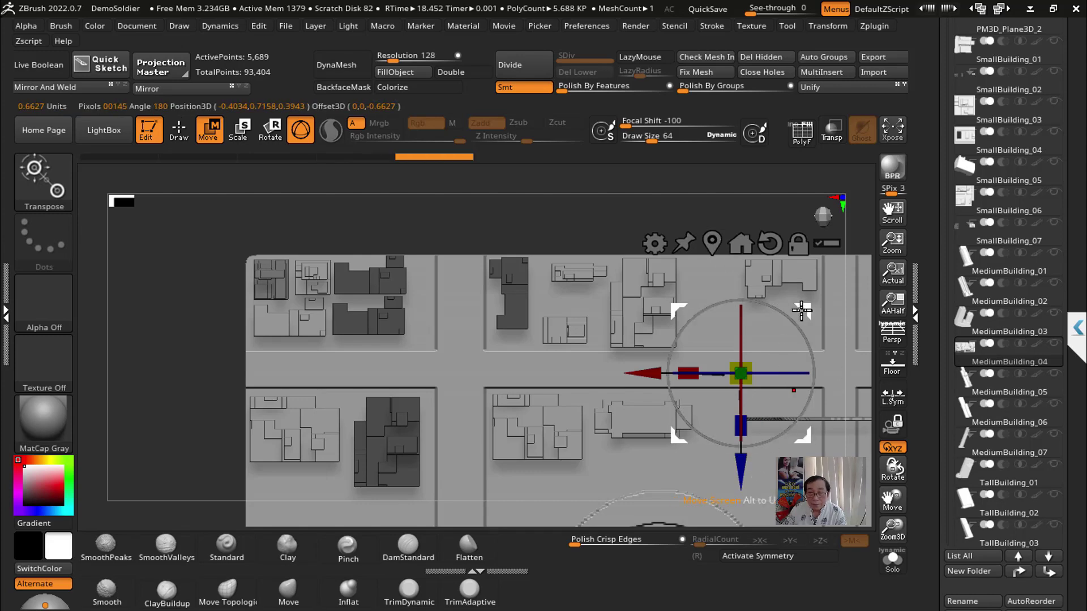
left_click_drag(807, 309, 809, 363)
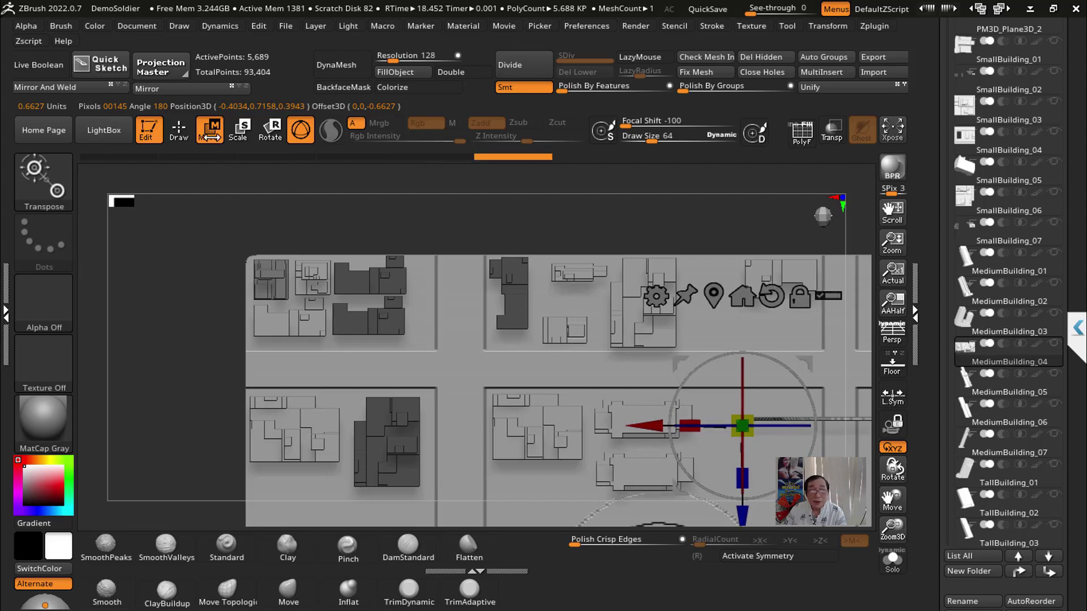
Step: Capture the city canvas as a new alpha, ZGrab03
key("q")
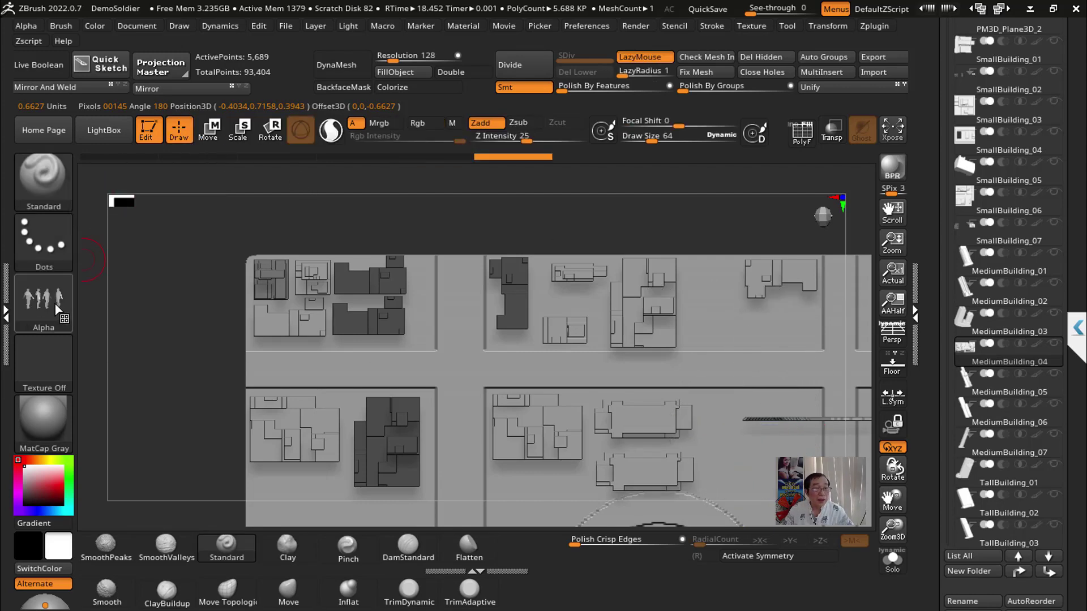
left_click(58, 309)
left_click(432, 566)
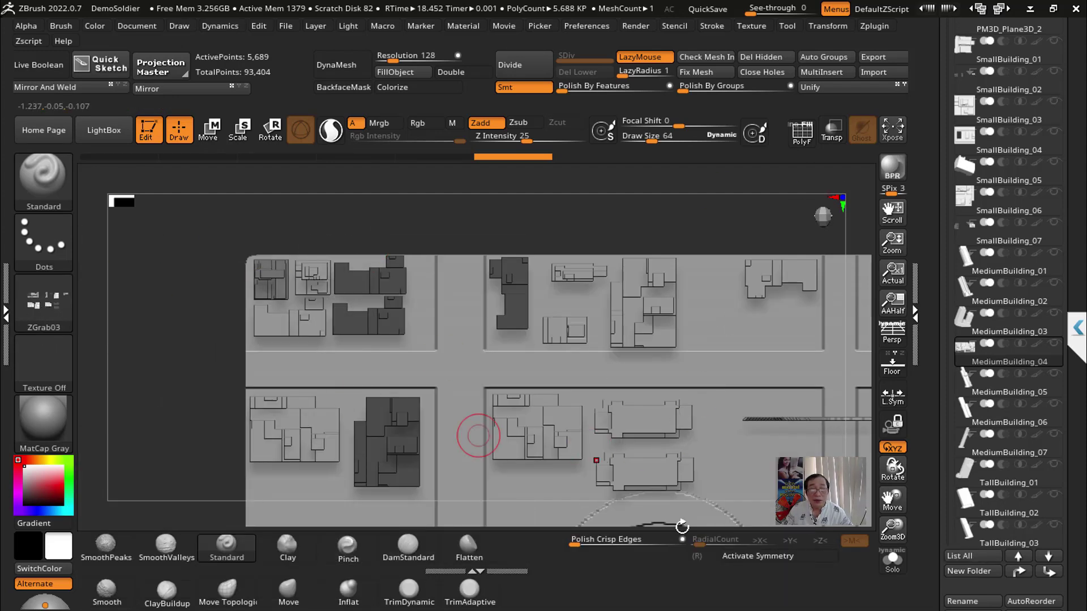
Step: Open the Tool palette's tool library showing Quick Pick items and 3D Meshes
scroll(950, 179, "up", 4)
scroll(950, 178, "up", 3)
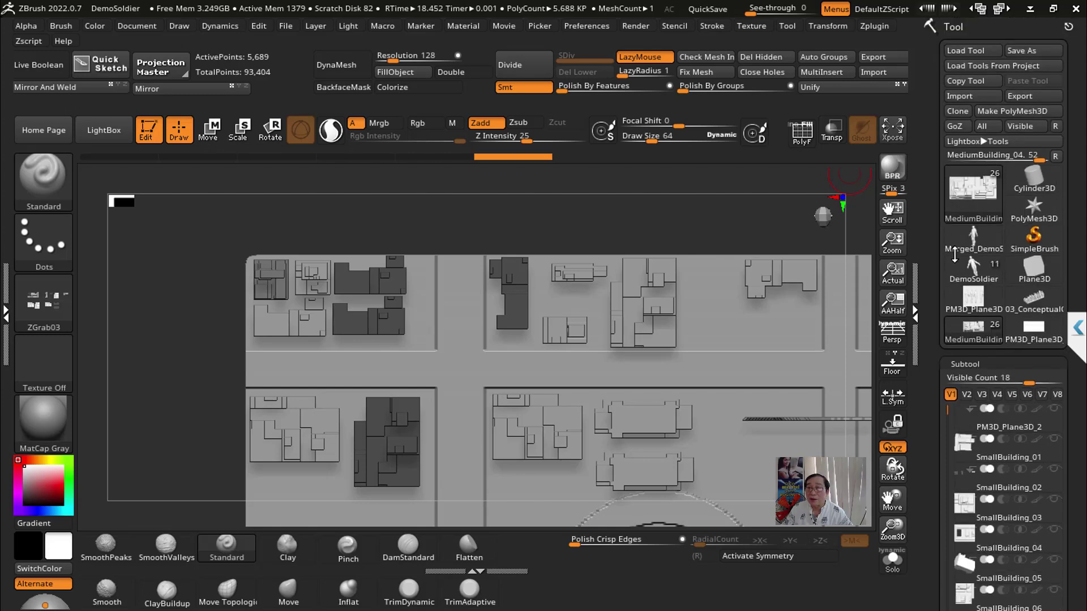
left_click(985, 202)
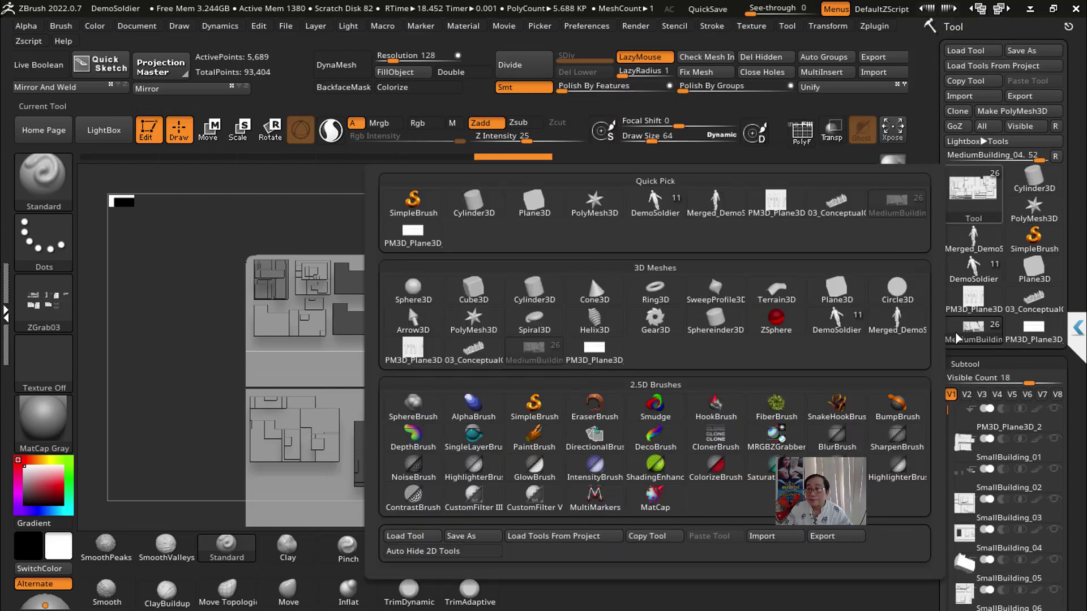
left_click(978, 214)
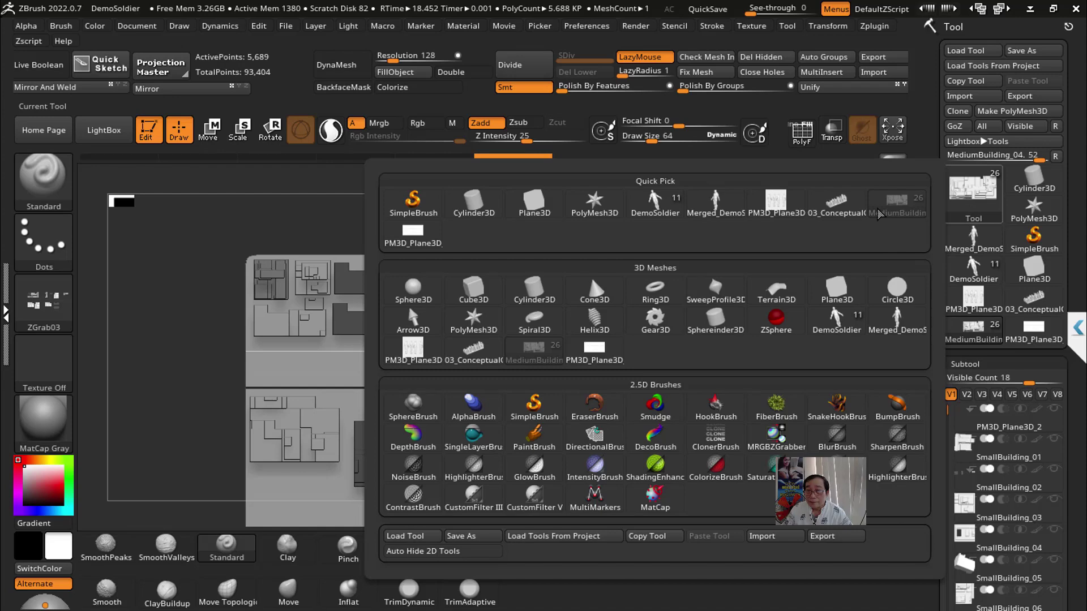
left_click(883, 210)
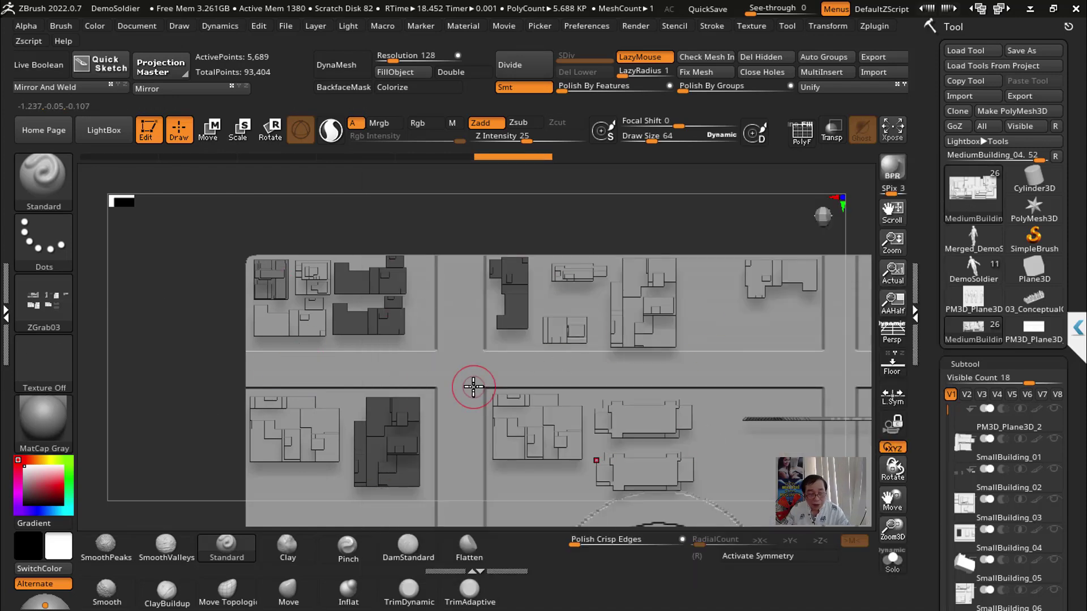
left_click(972, 192)
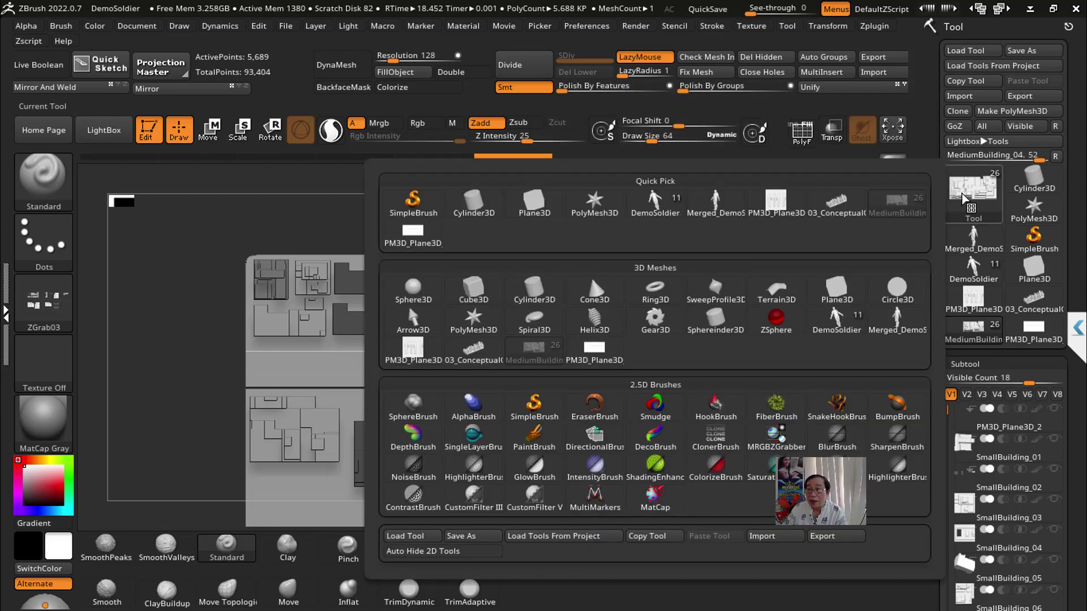
Step: Pick Plane3D on a cleared canvas and convert it to the editable PM3D_Plane3D_2 mesh
left_click(535, 201)
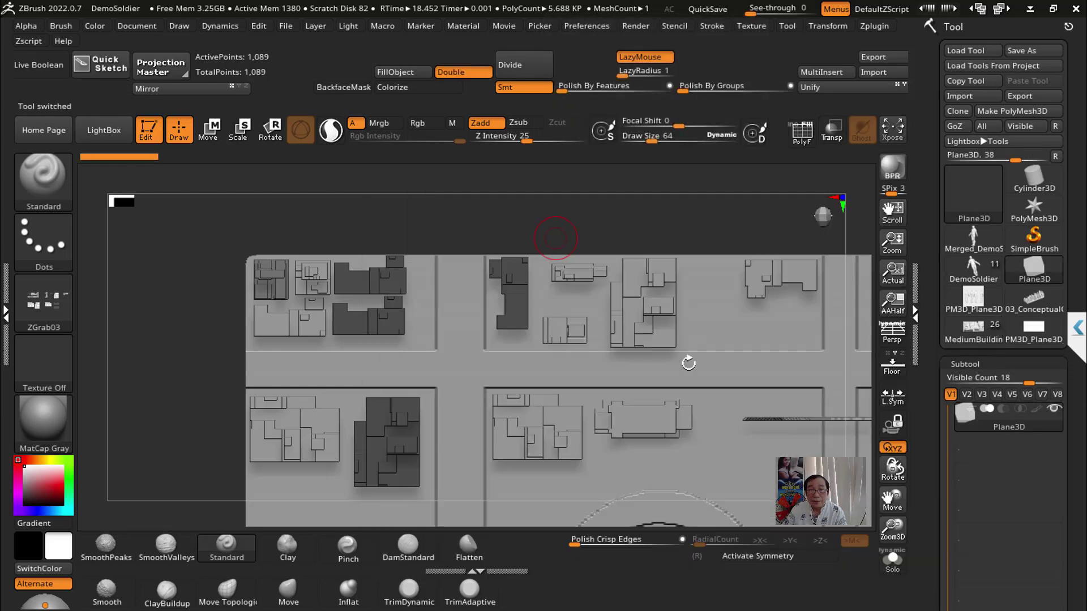
key("ctrl+n")
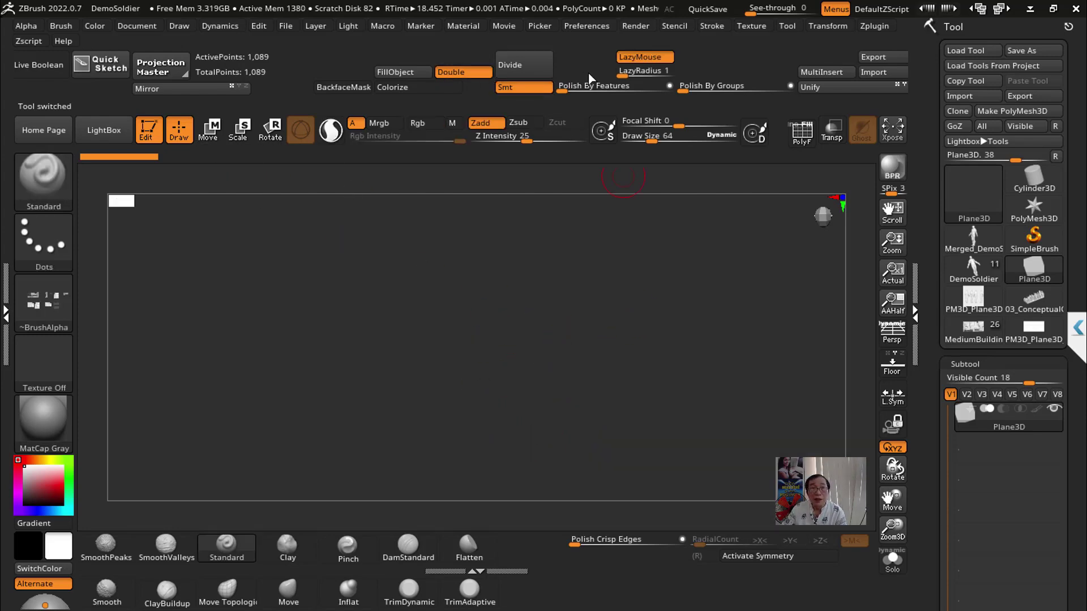
left_click(1012, 110)
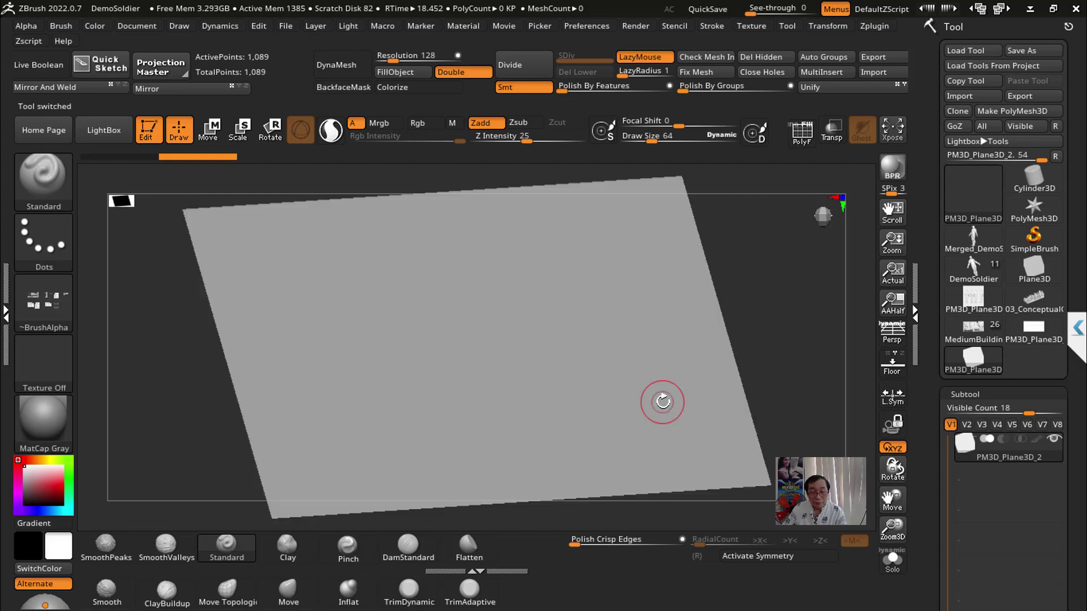
left_click_drag(679, 381, 788, 346, "shift")
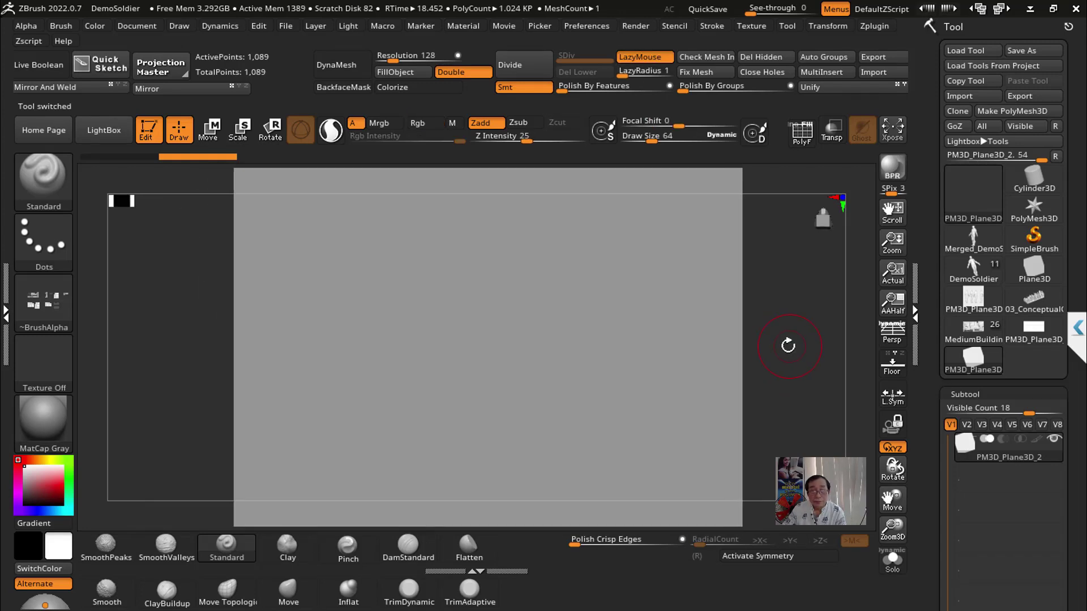
key("f")
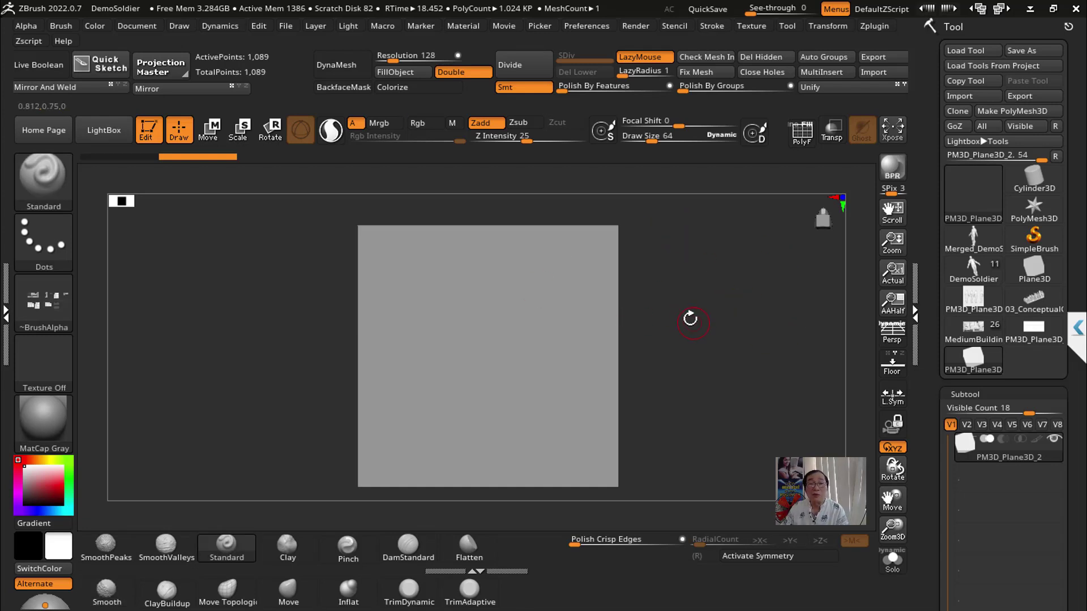
Step: Reframe the plane to fill the canvas and bring up the Move gizmo
left_click_drag(691, 318, 685, 306, "alt")
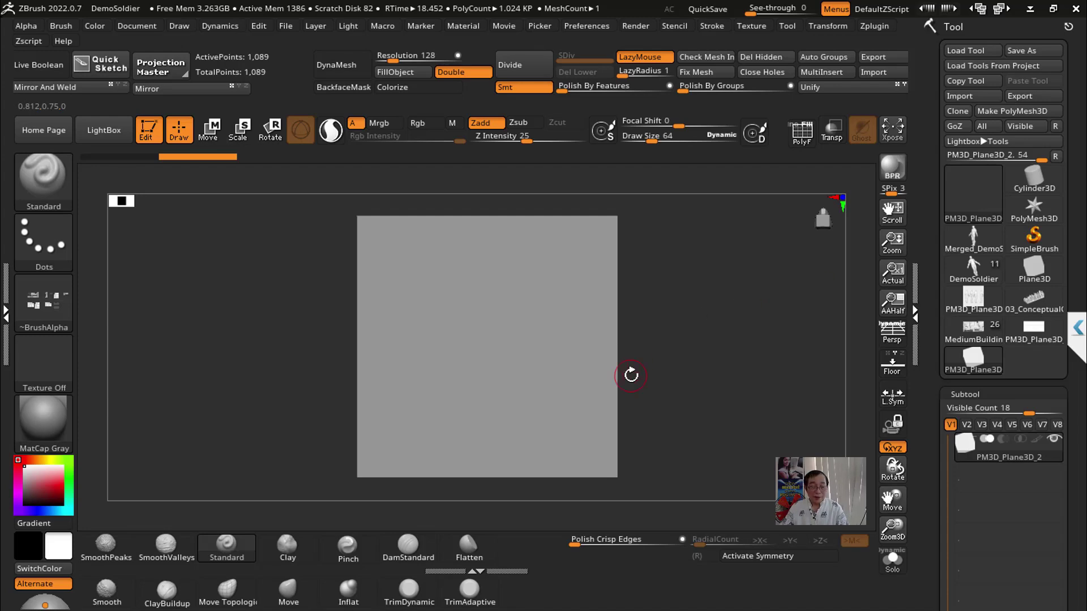
left_click_drag(752, 337, 800, 328, "alt")
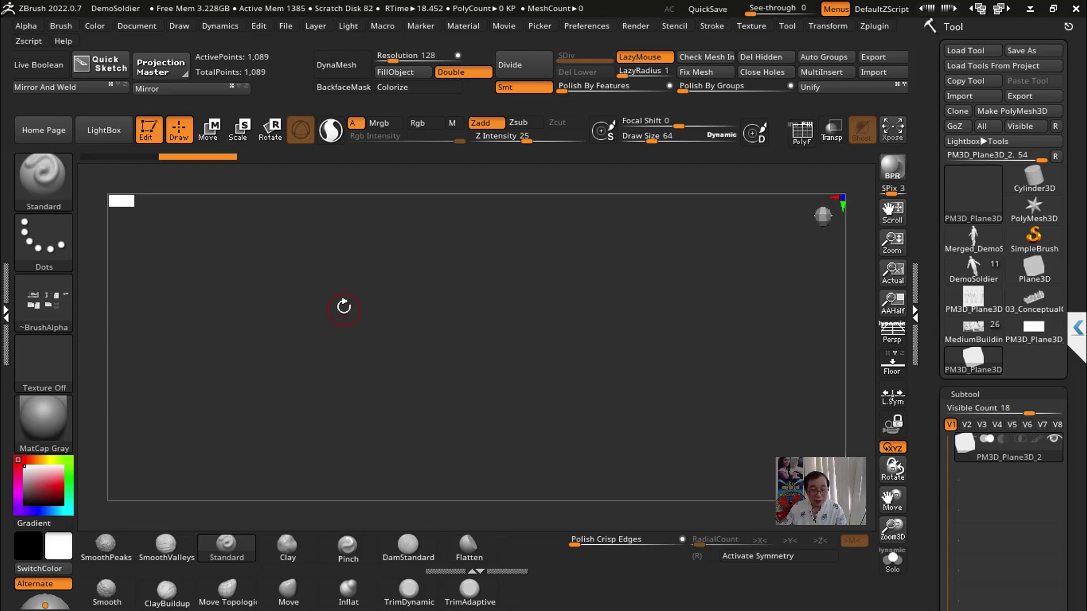
key("f")
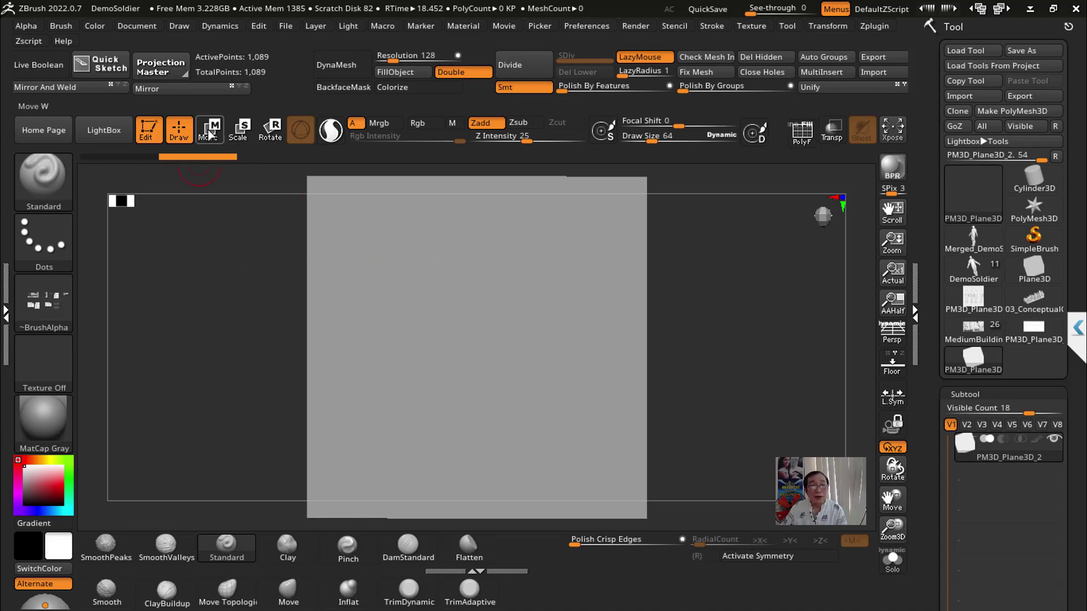
left_click(210, 135)
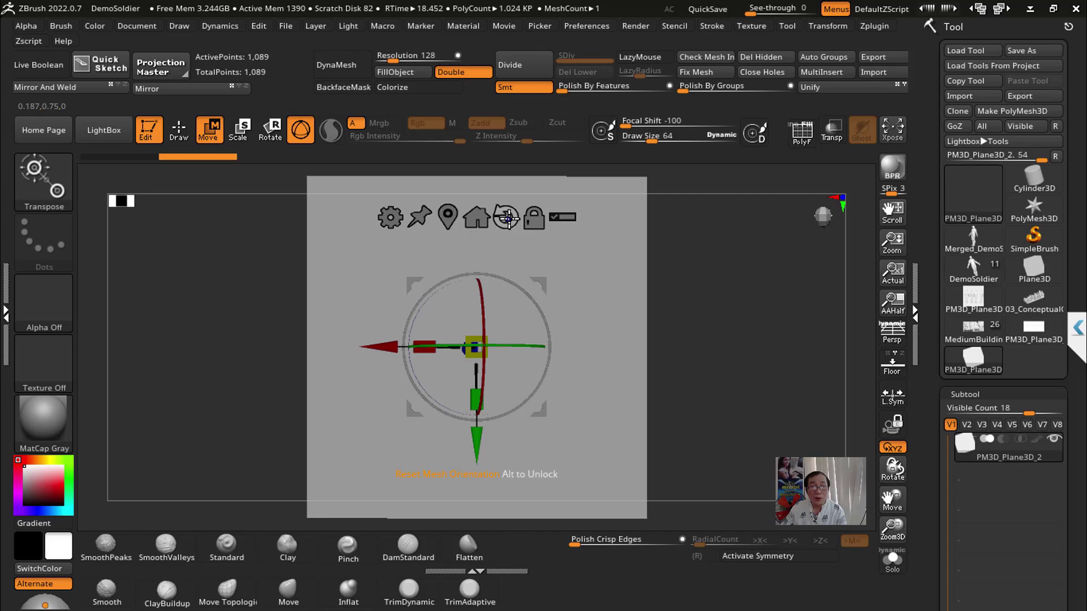
left_click_drag(725, 285, 766, 295, "shift")
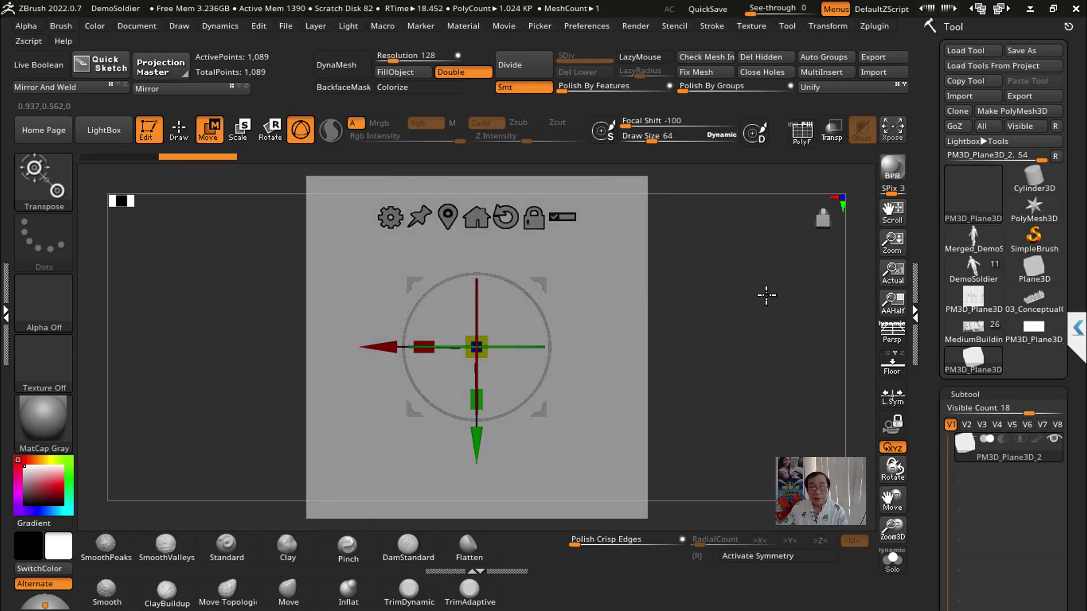
Step: Orbit around the plane and return it to a centred, straight front-on view
mouse_move(712, 321)
left_mouse_down()
mouse_move(796, 332)
mouse_move(728, 303)
mouse_move(678, 309)
mouse_move(740, 303)
mouse_move(738, 317)
mouse_move(592, 328)
left_mouse_up()
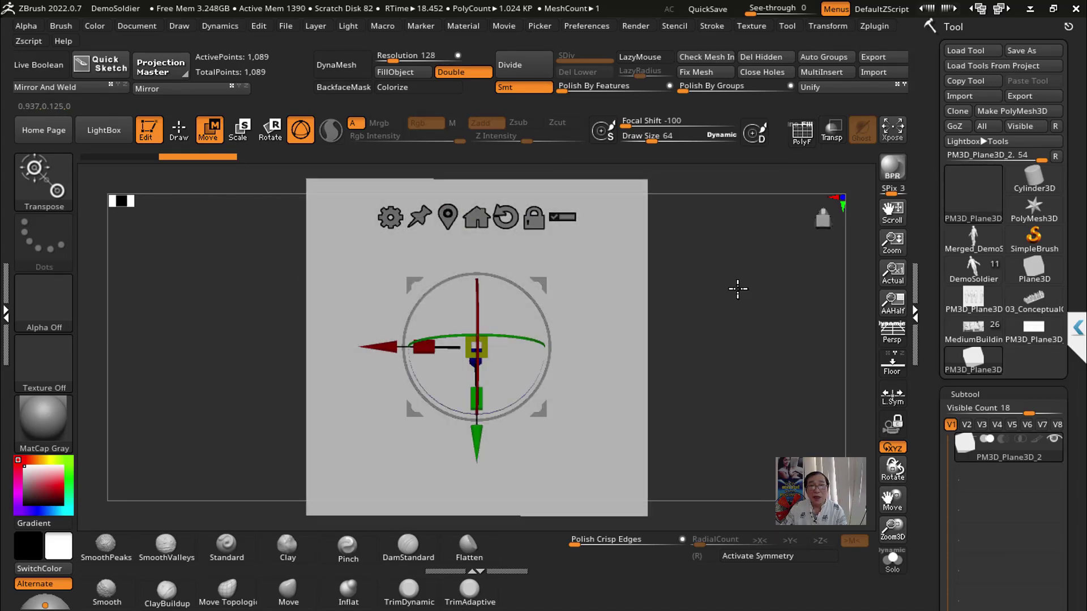
mouse_move(738, 288)
left_mouse_down("shift")
mouse_move(721, 182)
mouse_move(747, 303)
left_mouse_up("shift")
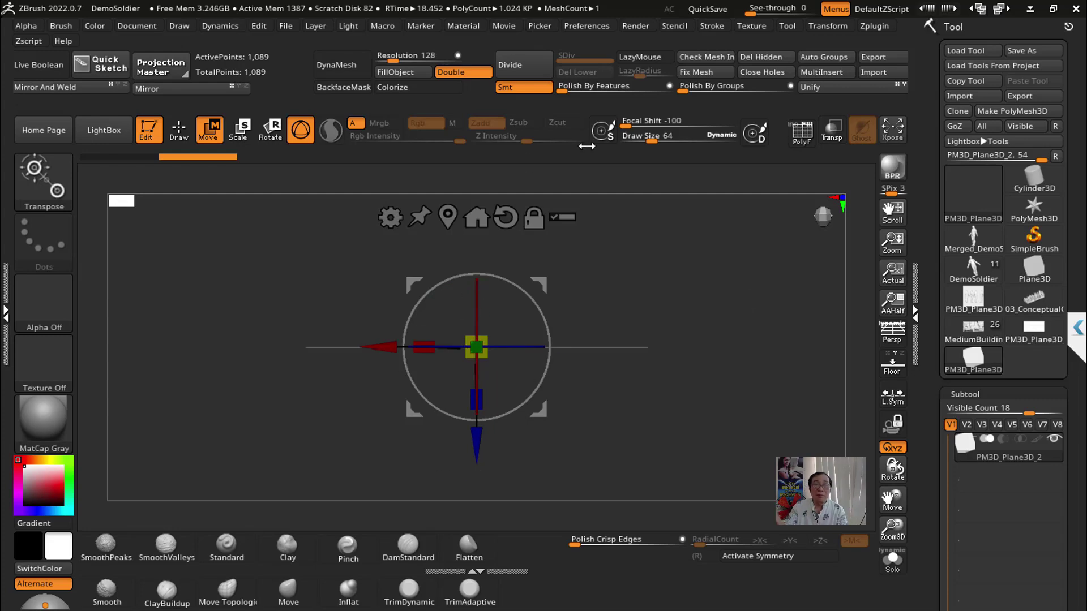
mouse_move(701, 281)
left_mouse_down()
mouse_move(693, 453)
mouse_move(702, 454)
left_mouse_up()
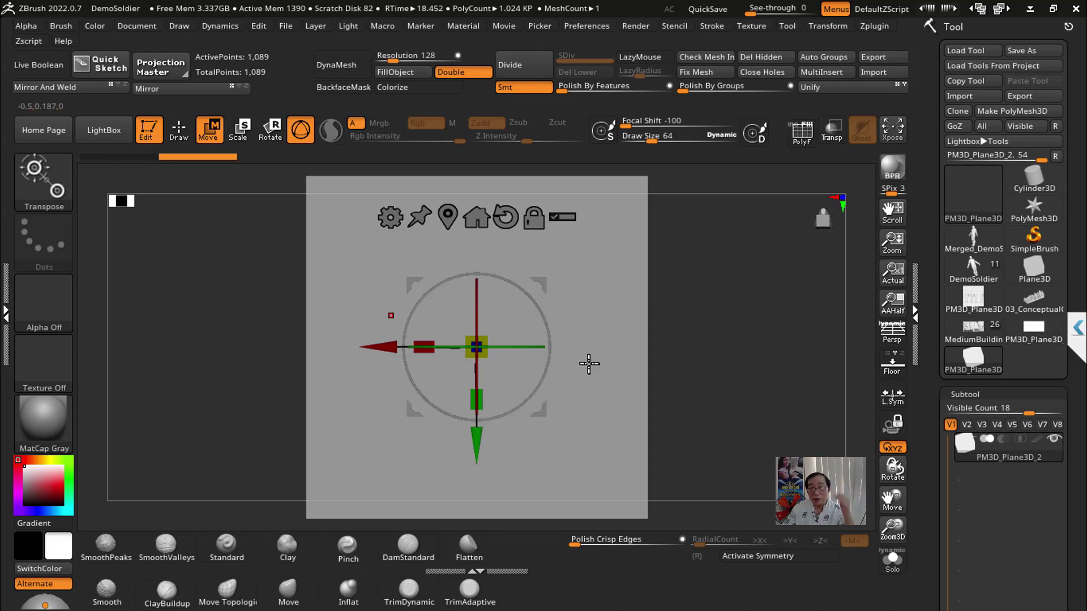
left_click_drag(711, 362, 781, 362)
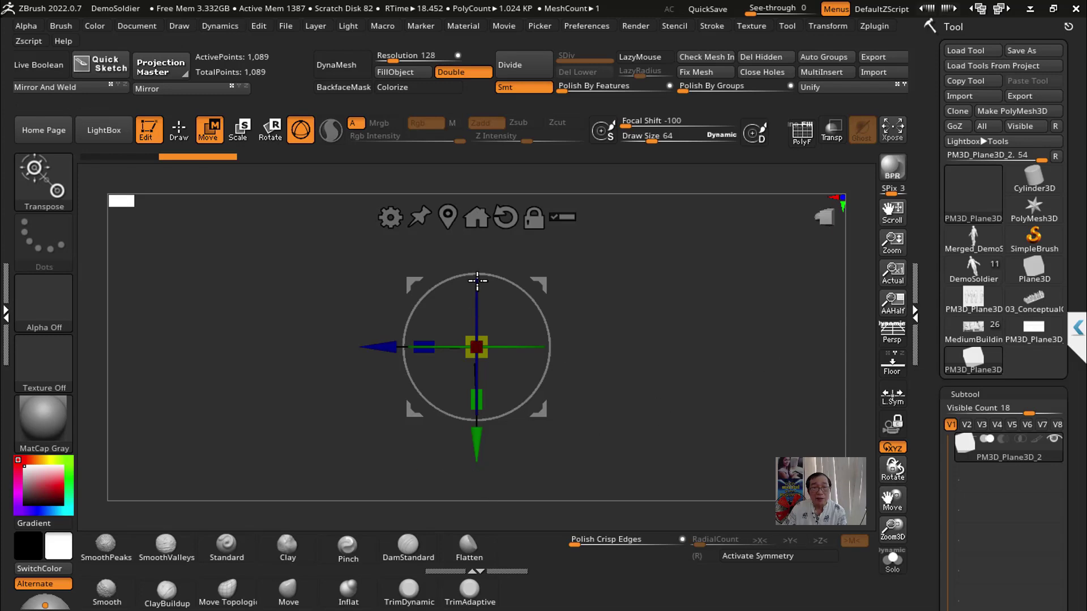
key("y")
mouse_move(781, 347)
left_mouse_down()
mouse_move(679, 360)
mouse_move(707, 364)
mouse_move(672, 306)
mouse_move(660, 332)
mouse_move(704, 319)
left_mouse_up()
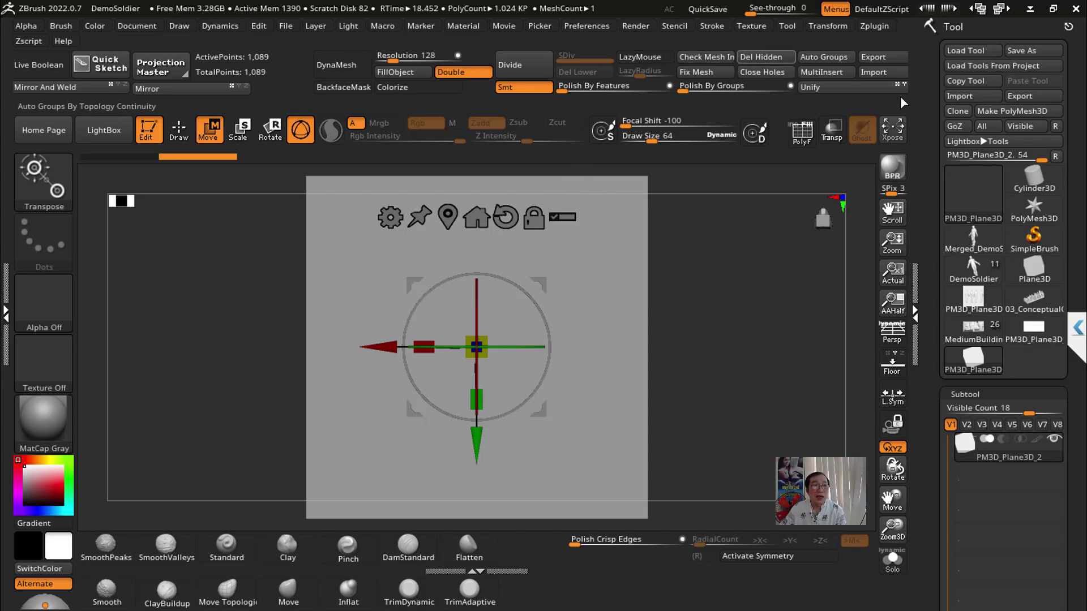
mouse_move(733, 270)
left_mouse_down()
mouse_move(762, 286)
mouse_move(728, 266)
mouse_move(774, 250)
mouse_move(679, 357)
mouse_move(825, 320)
mouse_move(687, 288)
mouse_move(635, 309)
left_mouse_up()
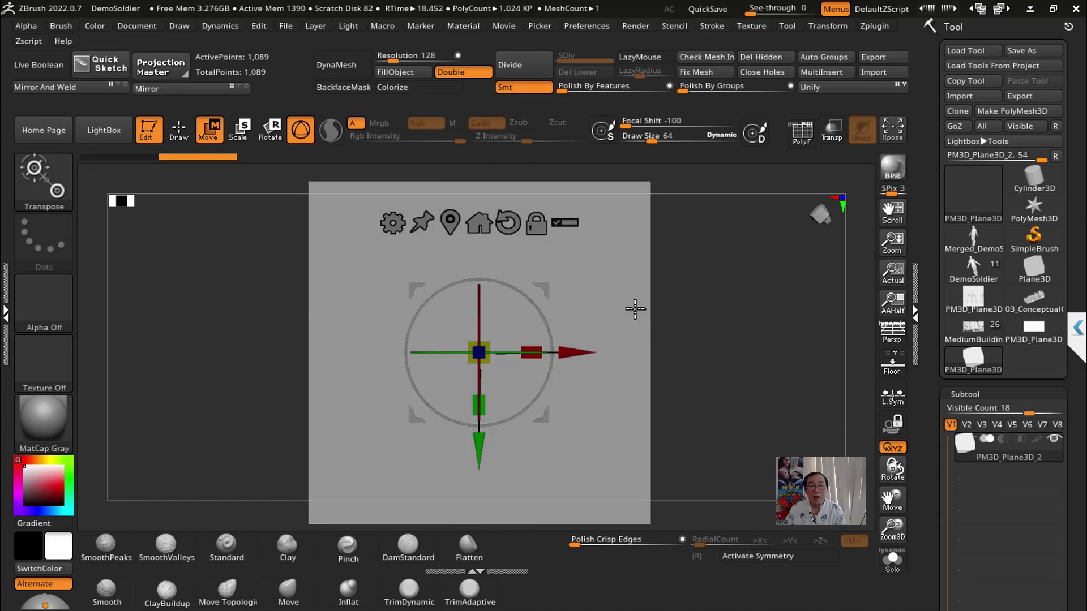
mouse_move(718, 291)
left_mouse_down("alt")
mouse_move(680, 315)
mouse_move(685, 300)
mouse_move(657, 294)
left_mouse_up("alt")
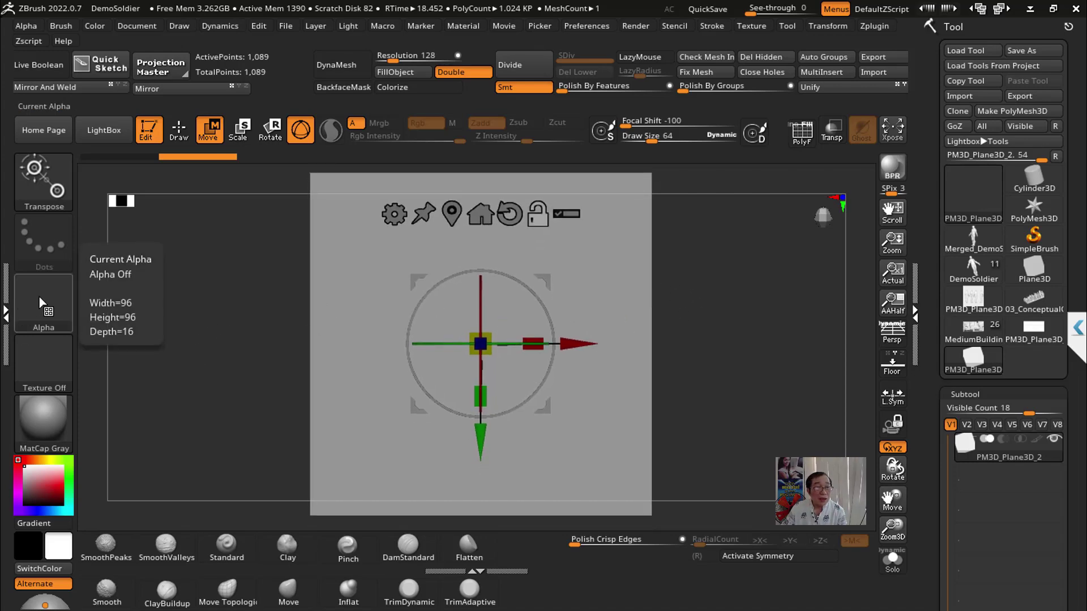
Step: Choose the building alpha with a rectangle stroke and subdivide the plane twice
key("ctrl")
left_click(48, 309)
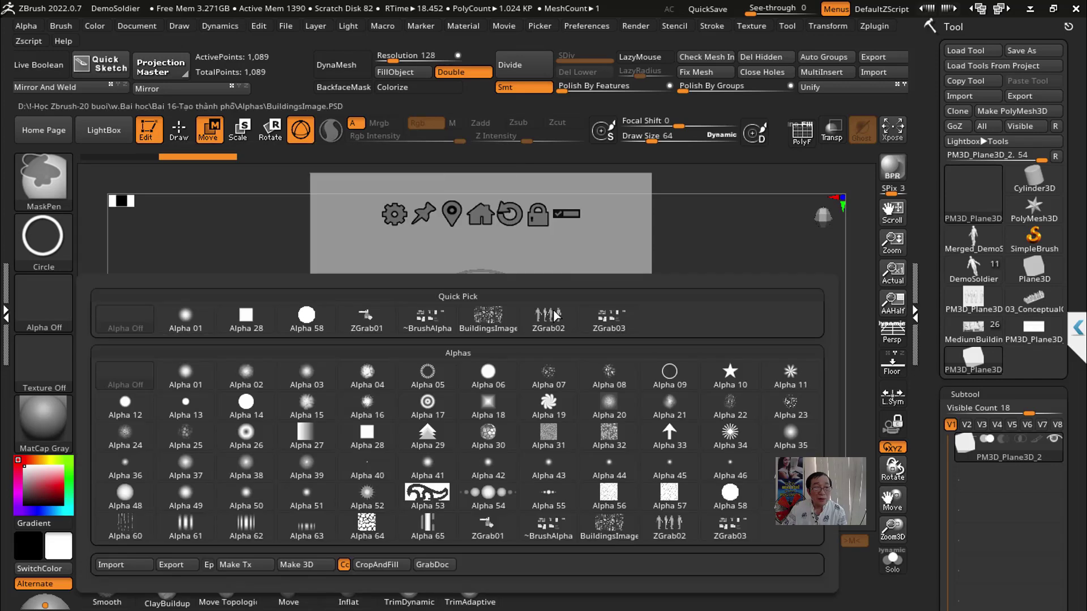
left_click(117, 345)
left_click(49, 258)
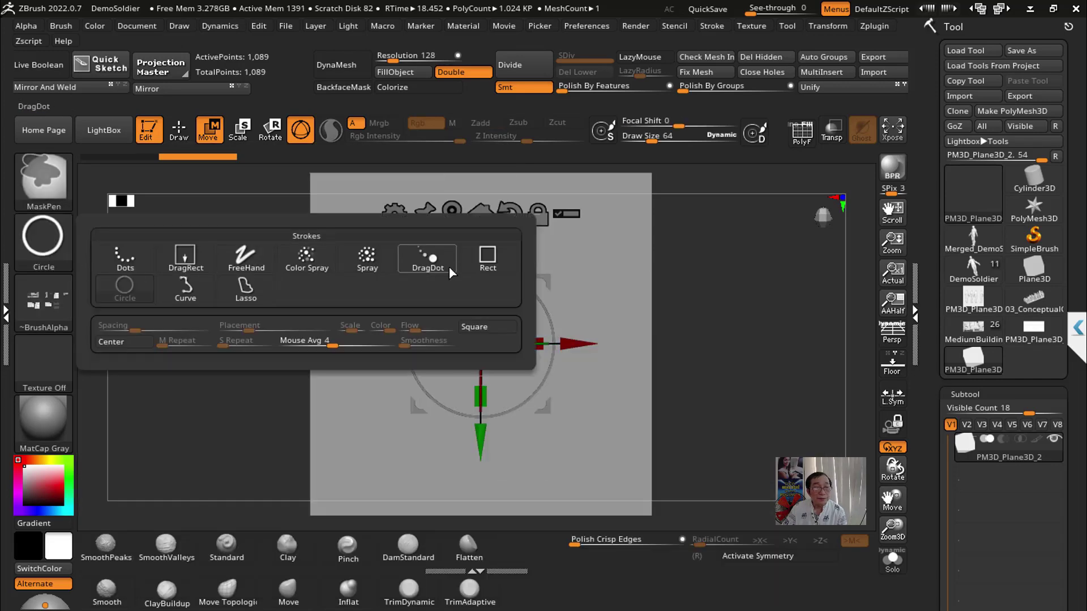
left_click(450, 266)
left_click(187, 136)
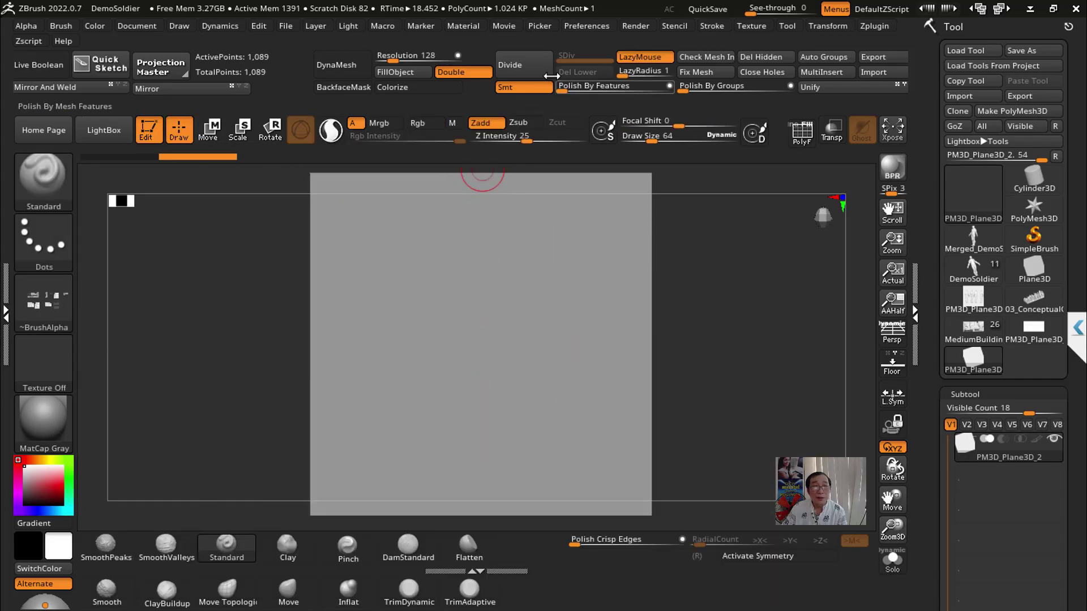
key("ctrl")
left_click(521, 62)
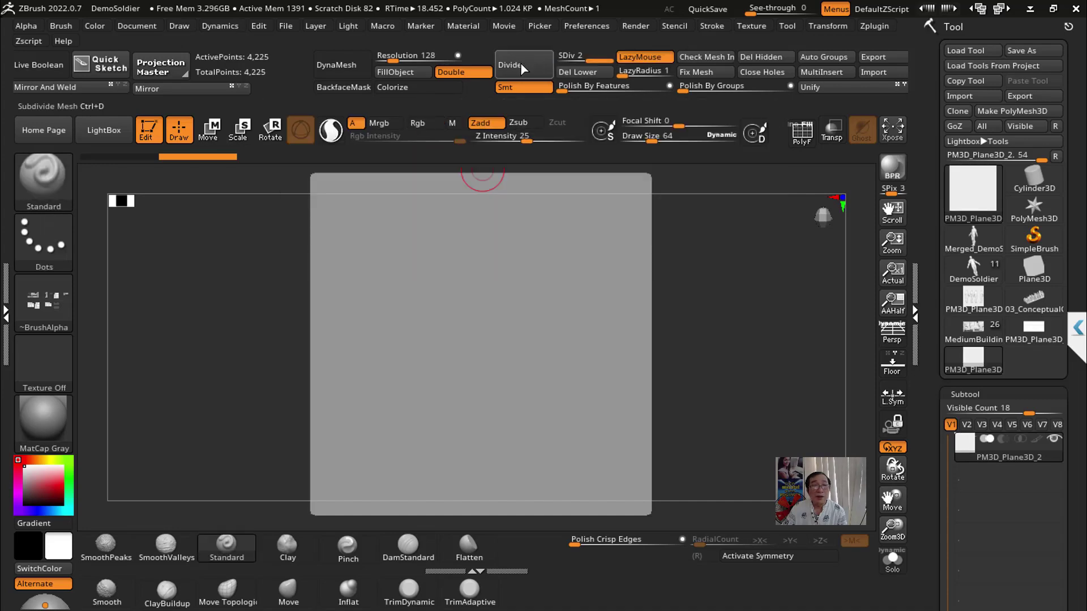
left_click(521, 62)
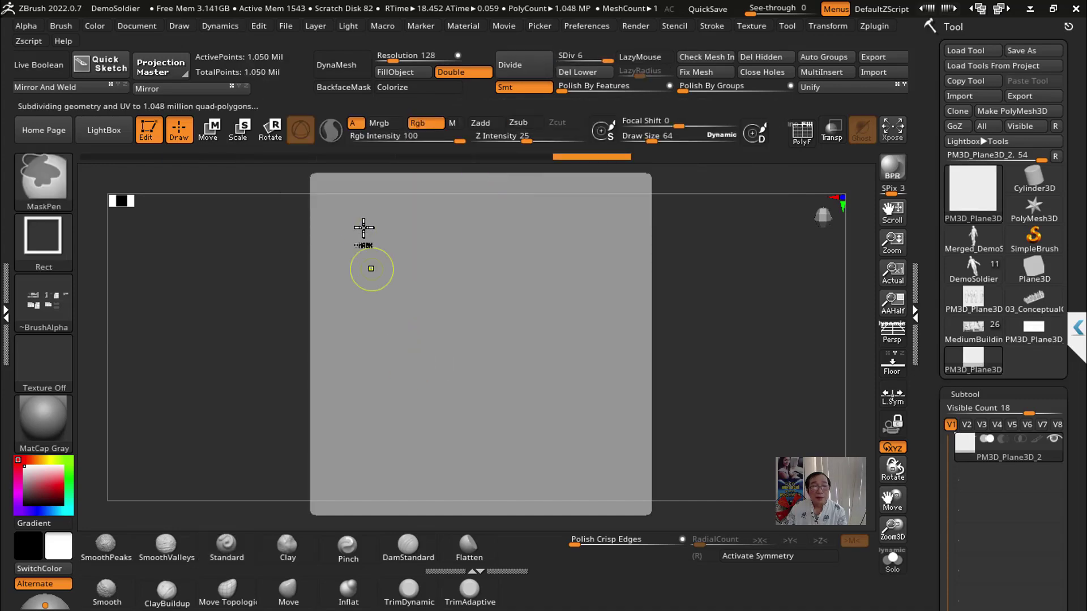
Step: Mask with the building alpha, pull the unmasked buildings up, and clear the mask
left_click_drag(345, 208, 716, 506, "ctrl")
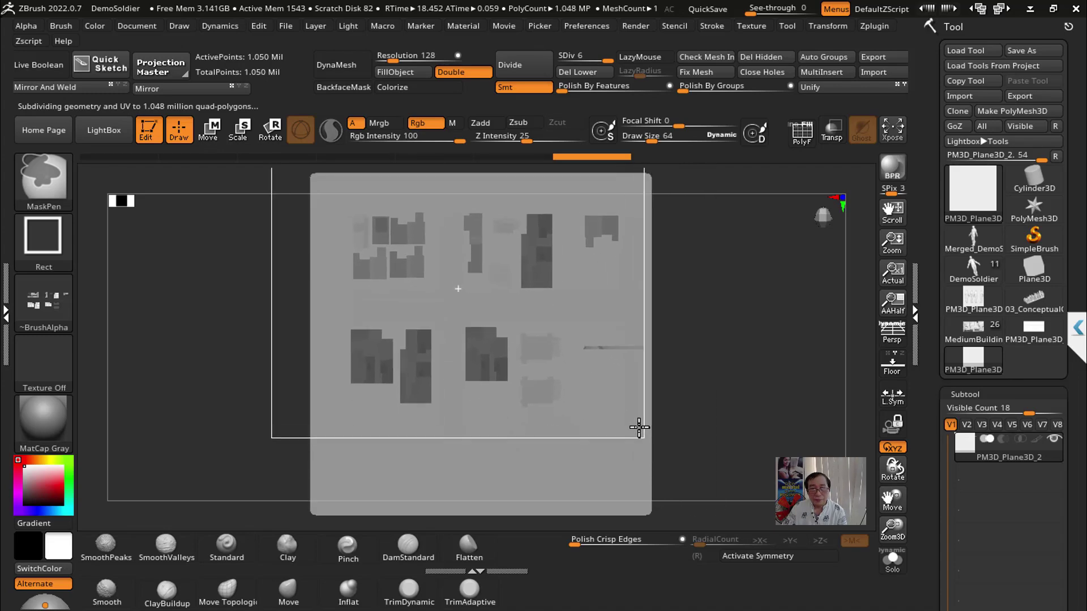
left_click_drag(715, 506, 646, 422, "ctrl")
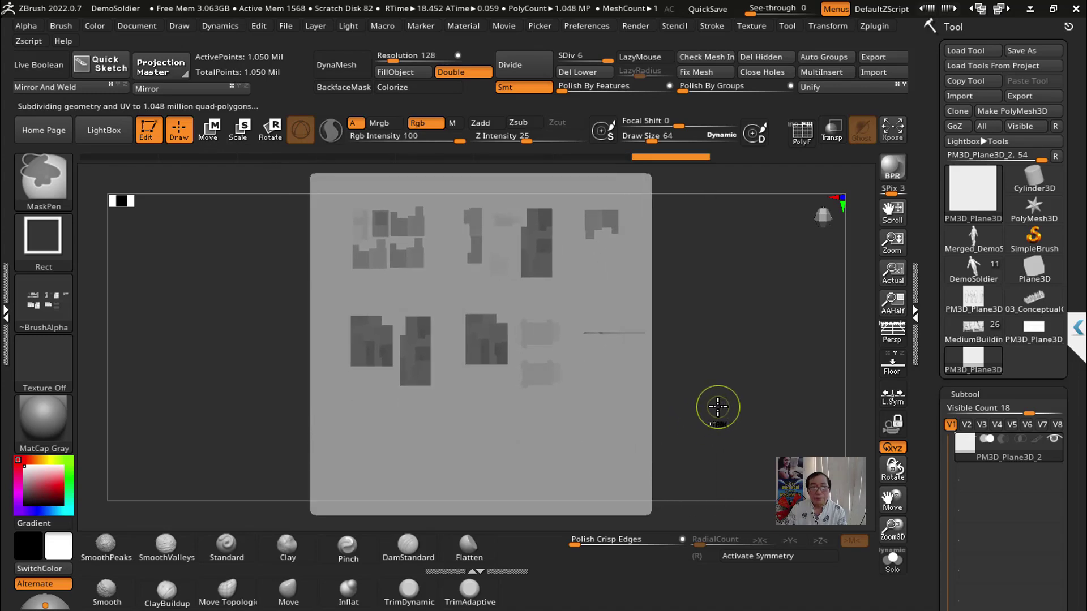
left_click_drag(747, 420, 709, 394)
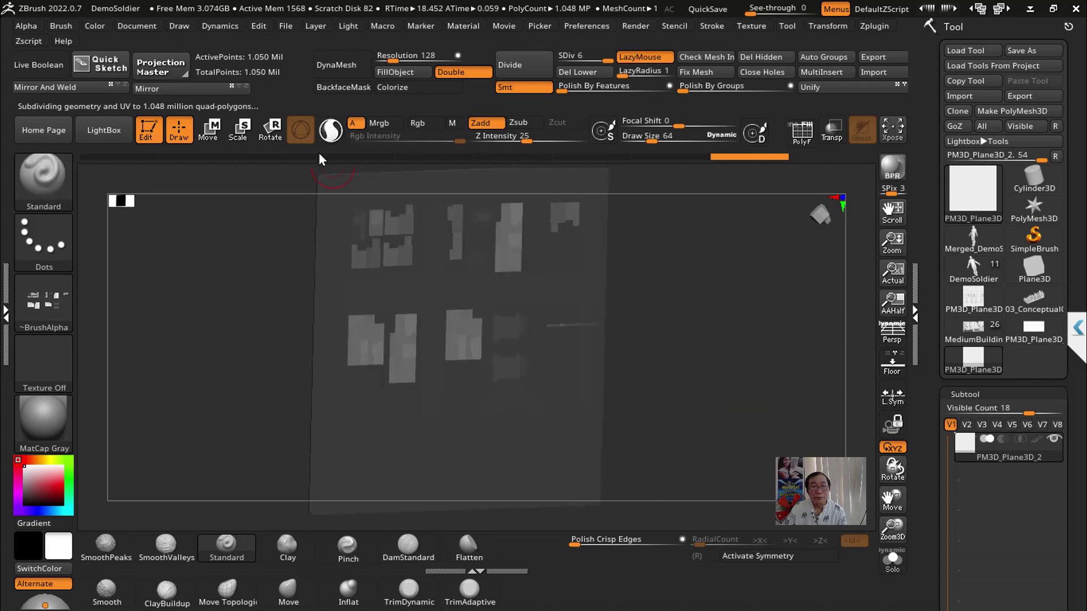
left_click(211, 130)
left_click_drag(547, 351, 616, 374)
left_click(182, 132)
left_click_drag(723, 376, 740, 384)
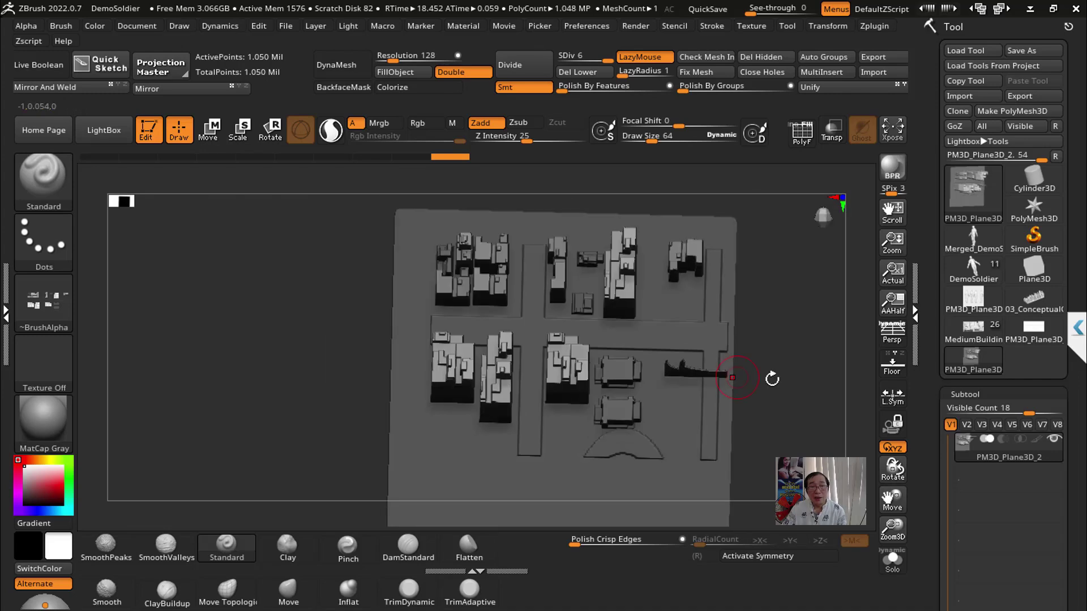
mouse_move(794, 335)
left_mouse_down()
mouse_move(820, 379)
mouse_move(794, 382)
left_mouse_up()
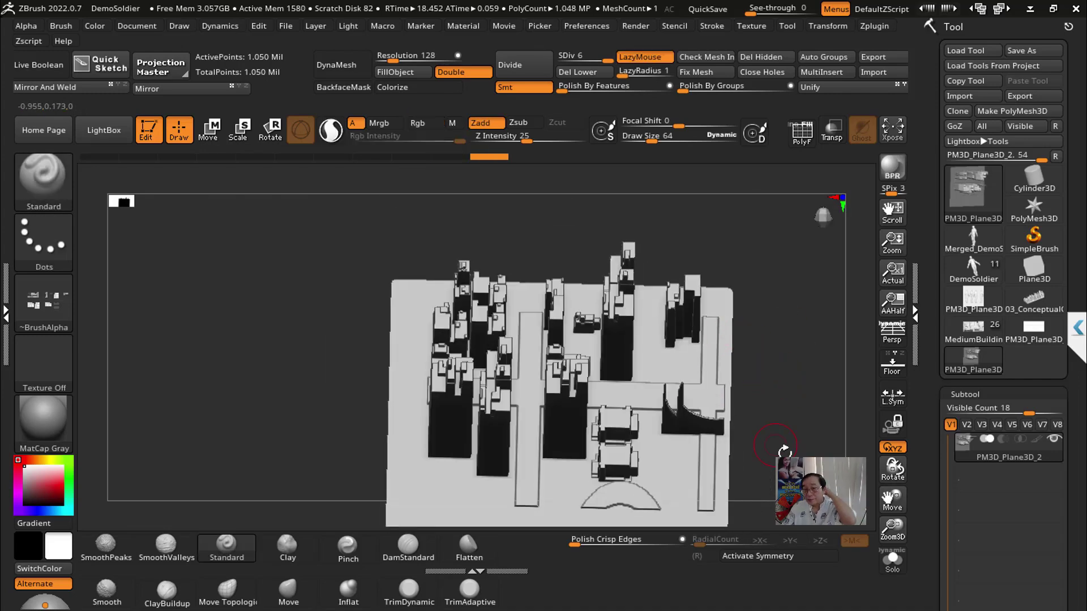
mouse_move(751, 344)
left_mouse_down()
mouse_move(785, 397)
mouse_move(555, 379)
left_mouse_up()
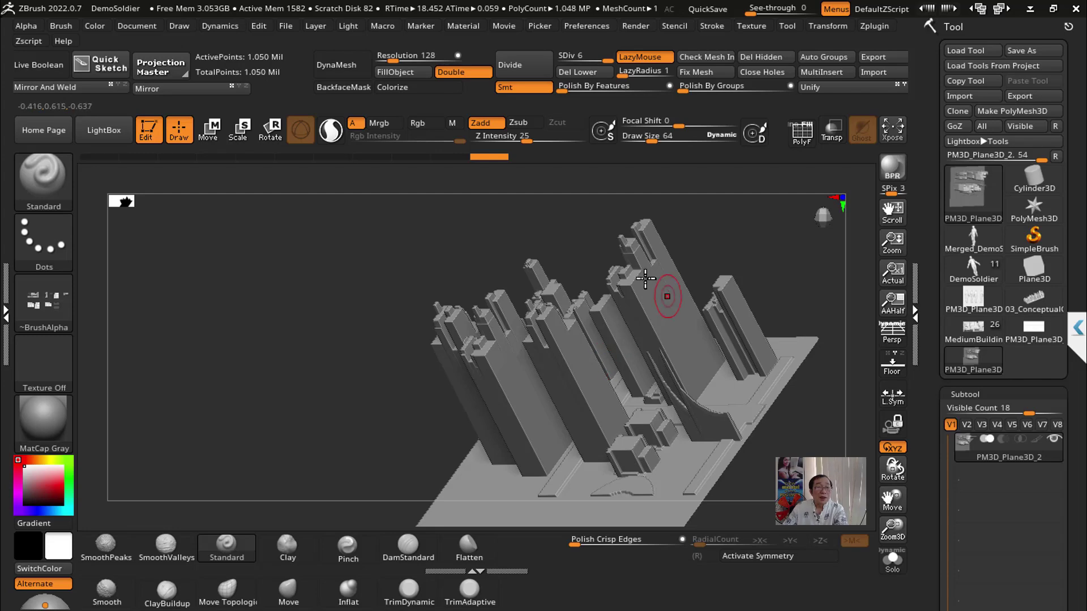
left_click_drag(461, 269, 736, 350, "shift")
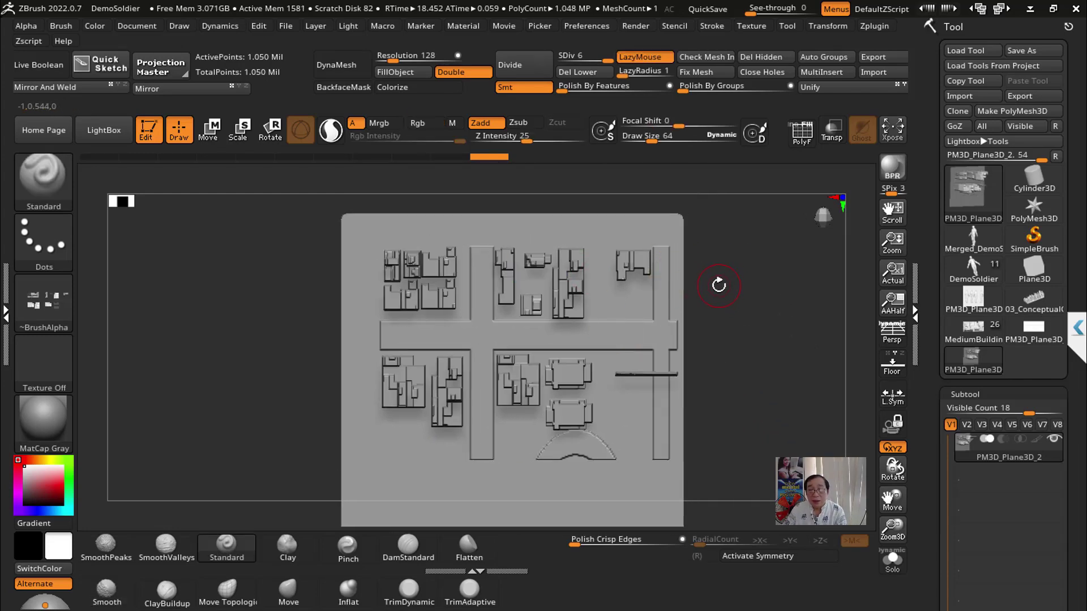
Step: Stamp a spiky Mouth01 insert with Chisel3D on the lower-left of the plane
left_click(43, 180)
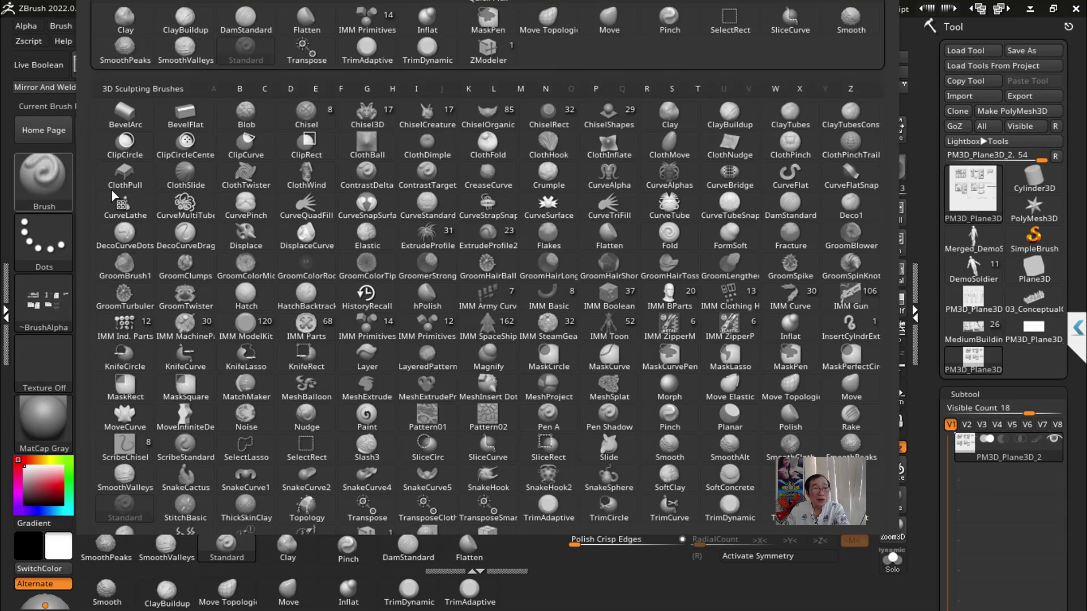
left_click(362, 117)
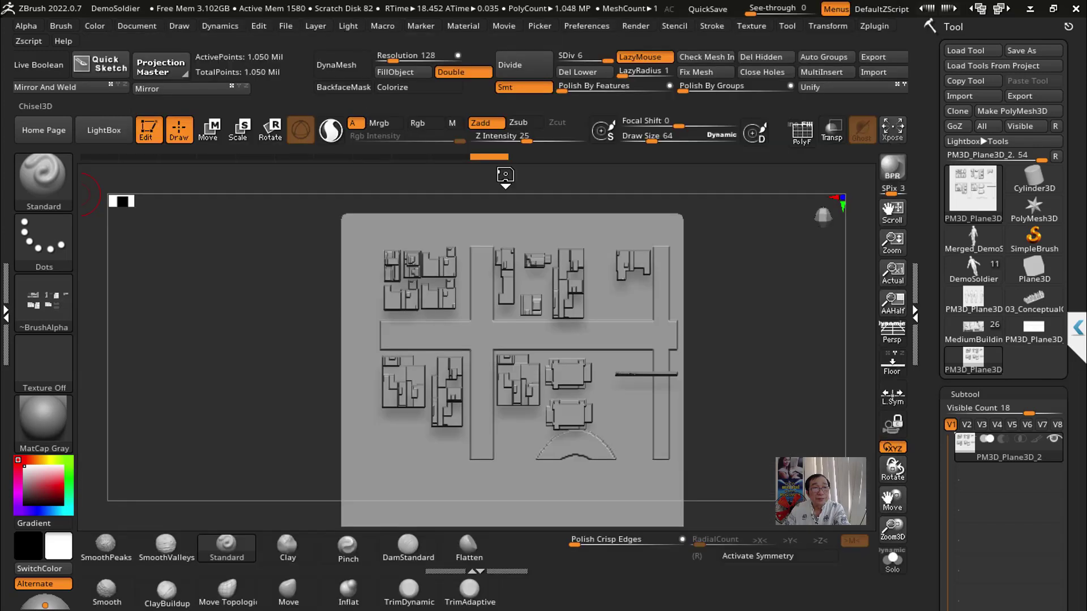
left_click(186, 179)
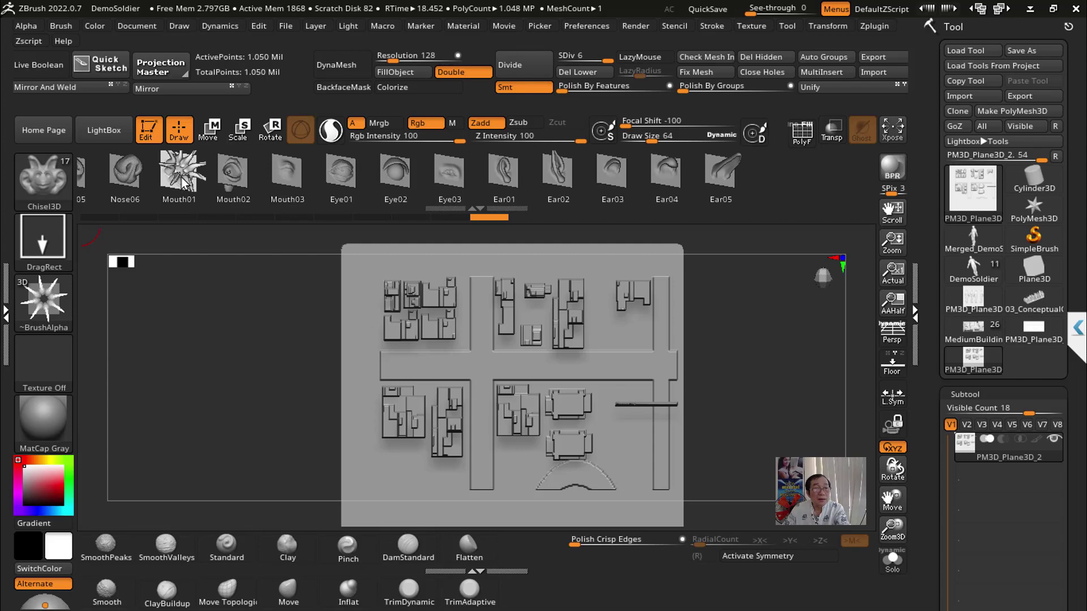
left_click_drag(407, 475, 420, 500)
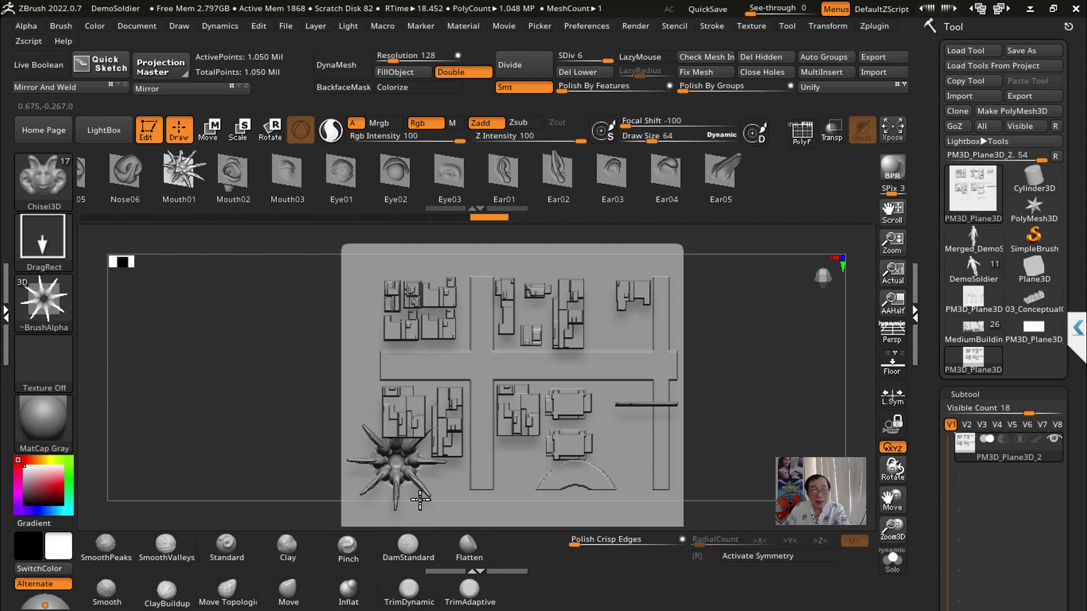
mouse_move(273, 377)
left_mouse_down()
mouse_move(318, 386)
mouse_move(421, 457)
left_mouse_up()
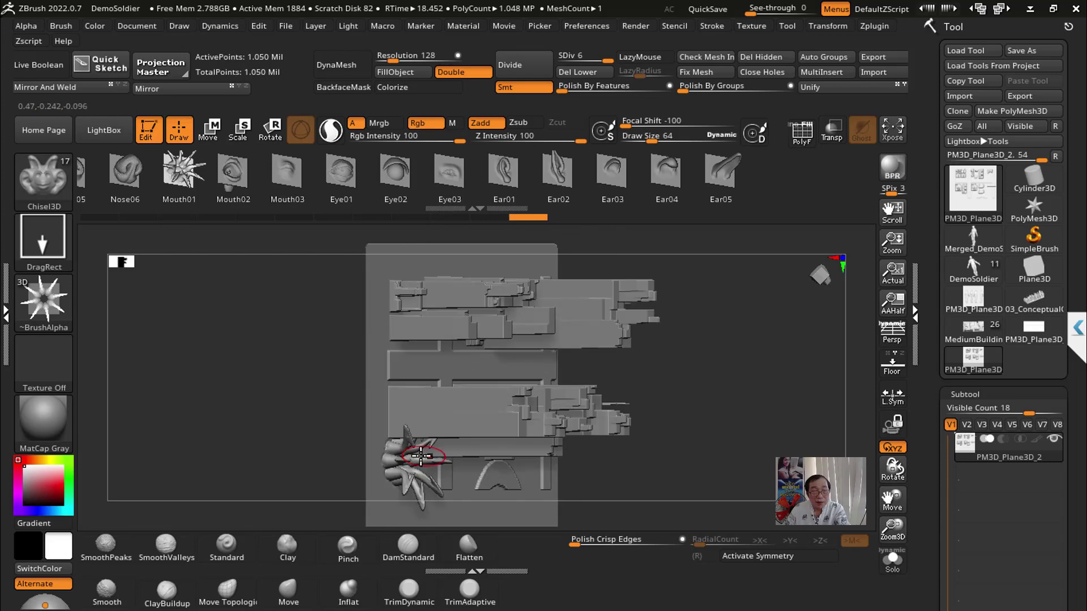
left_click_drag(704, 453, 449, 463)
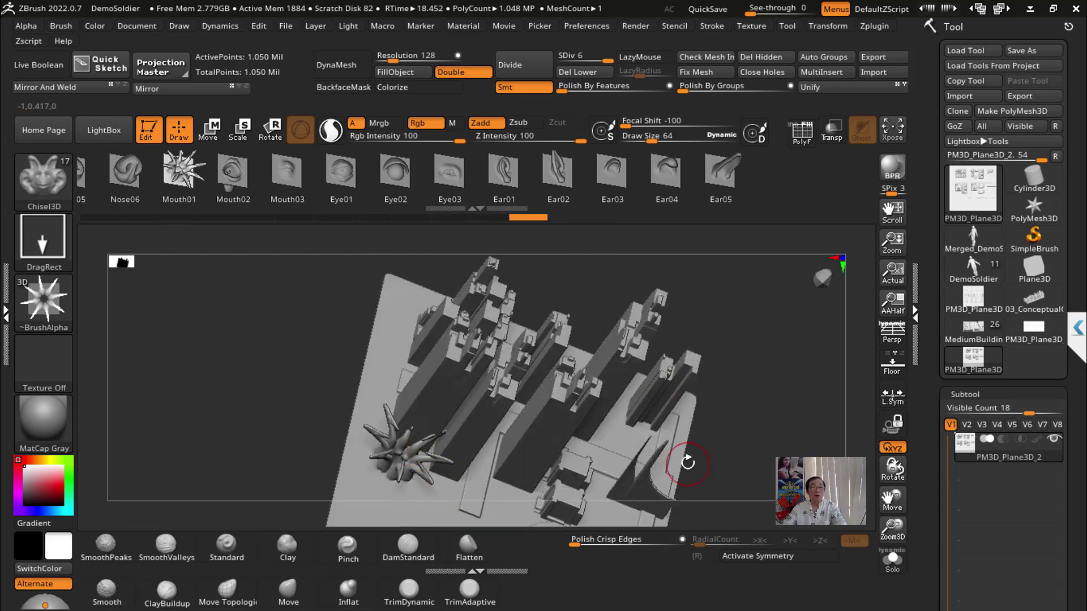
left_click_drag(732, 449, 538, 465, "shift")
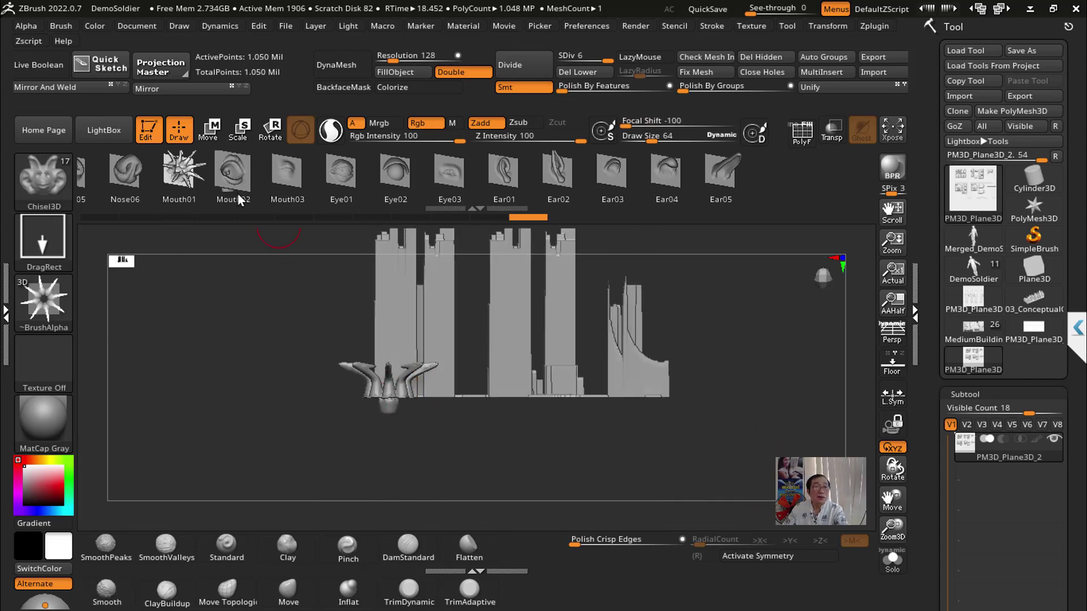
Step: Stamp an ear-shaped Ear02 insert onto the plane below the buildings
left_click(559, 181)
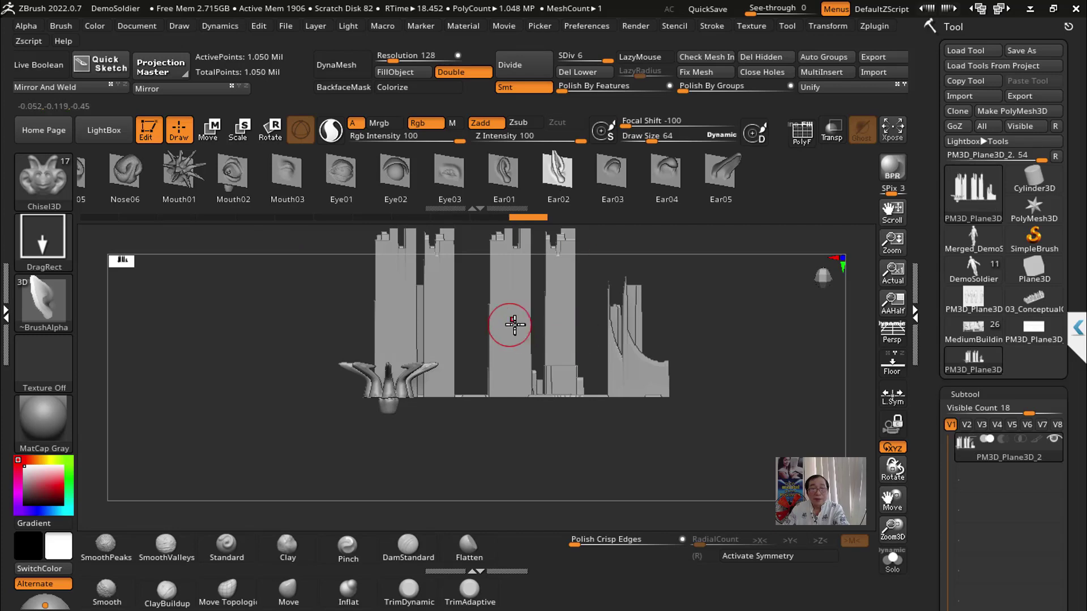
mouse_move(504, 311)
left_mouse_down()
mouse_move(513, 427)
mouse_move(543, 448)
left_mouse_up()
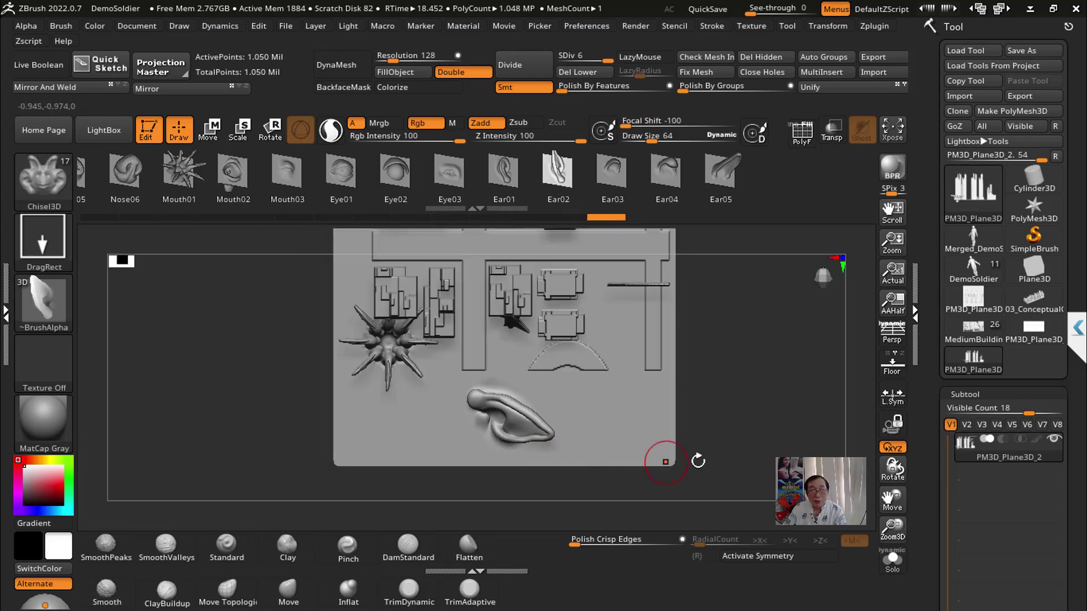
mouse_move(701, 457)
left_mouse_down()
mouse_move(692, 284)
mouse_move(592, 379)
left_mouse_up()
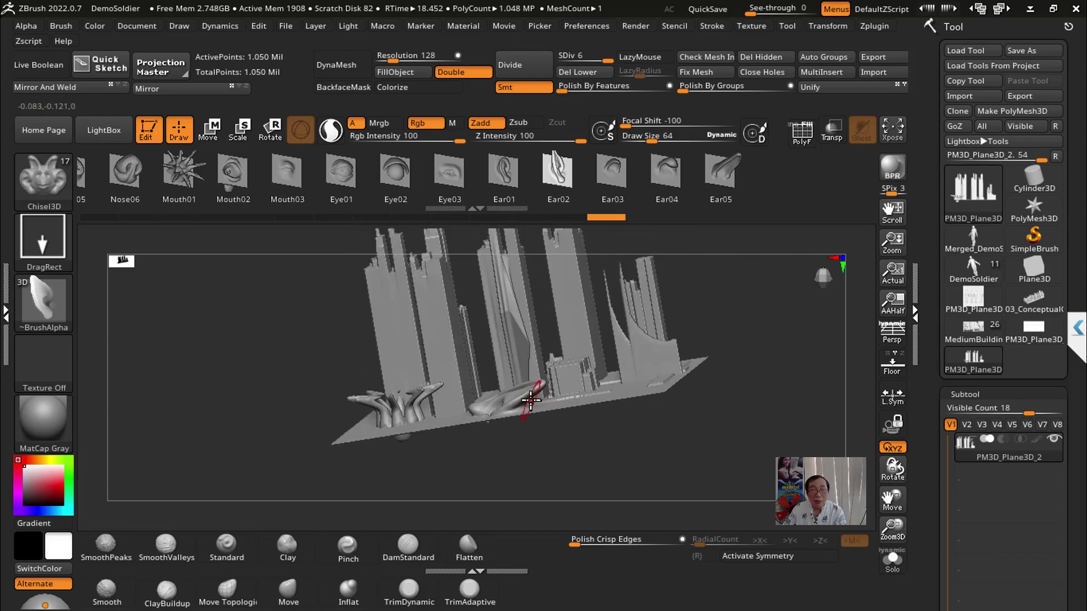
mouse_move(709, 436)
left_mouse_down()
mouse_move(719, 432)
mouse_move(525, 413)
left_mouse_up()
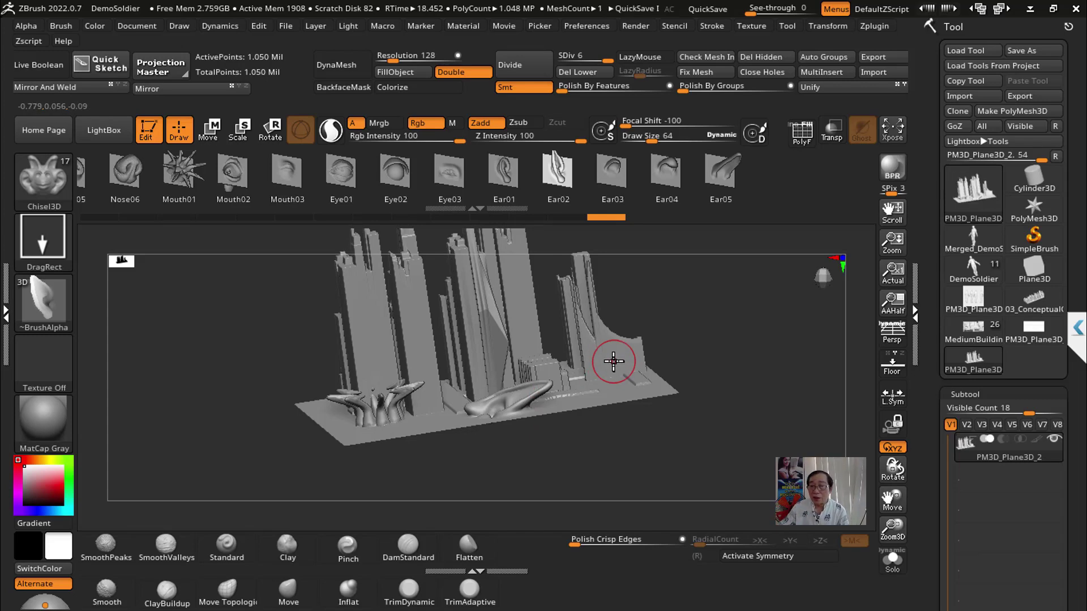
left_click_drag(931, 322, 935, 94)
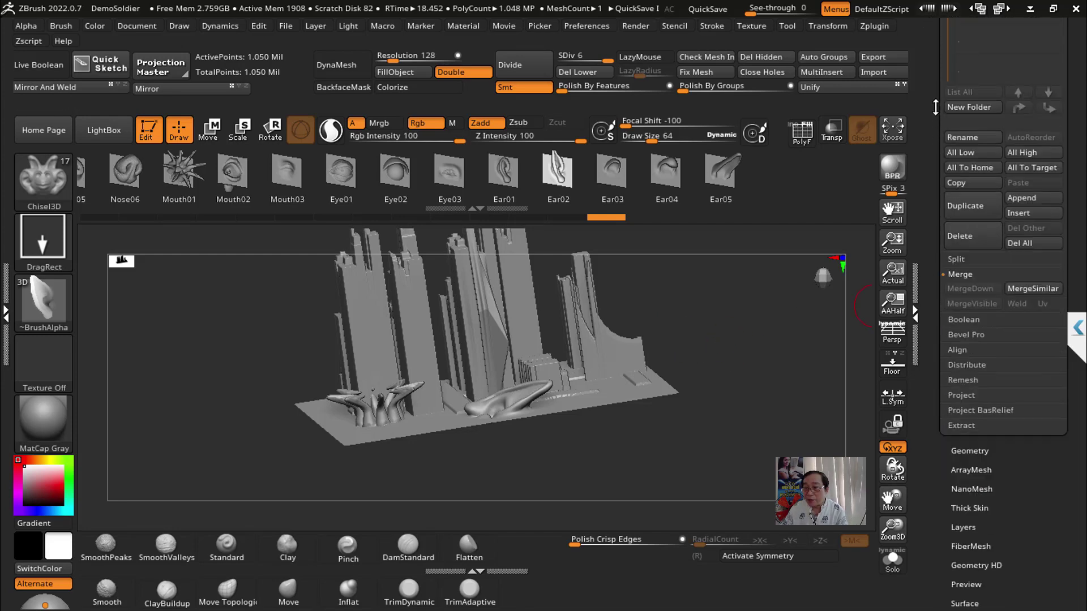
Step: Expand the Vector Displacement Map options in the Tool palette
scroll(1019, 310, "down", 3)
scroll(996, 313, "down", 3)
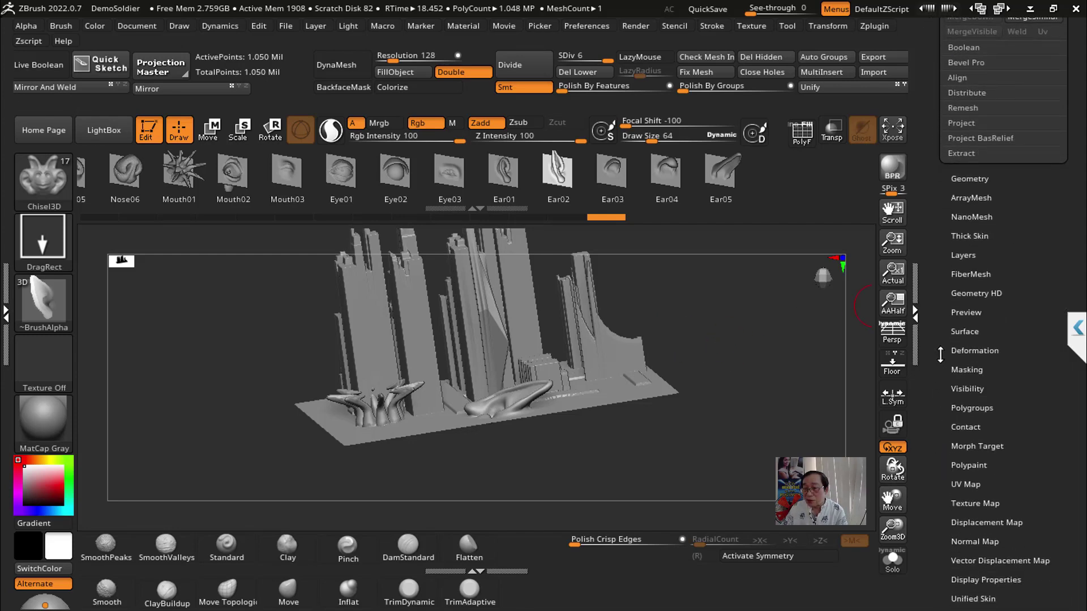
scroll(974, 317, "down", 3)
scroll(951, 322, "down", 3)
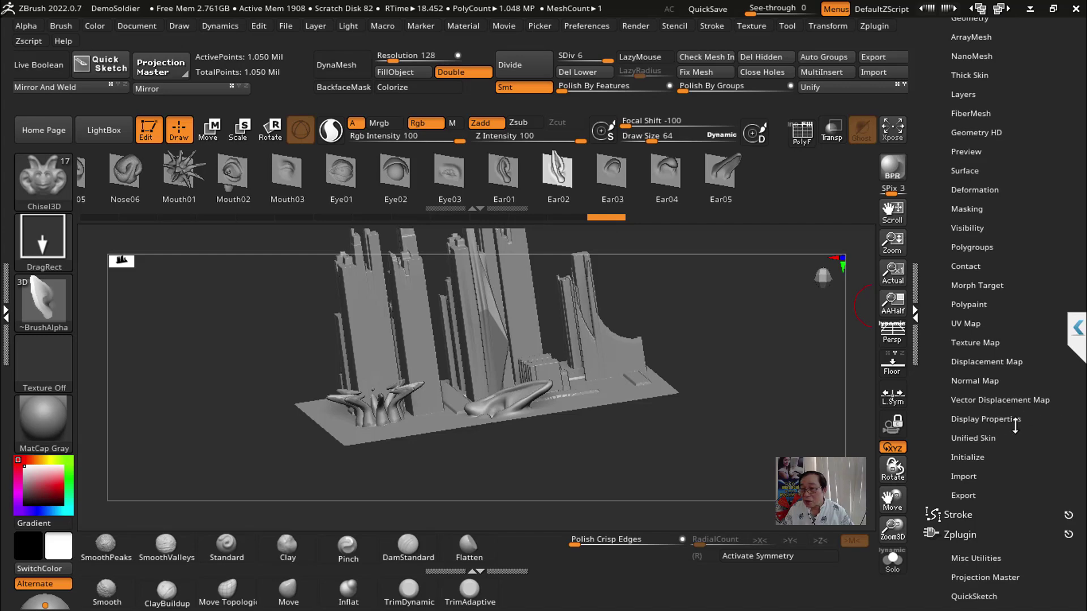
left_click(999, 401)
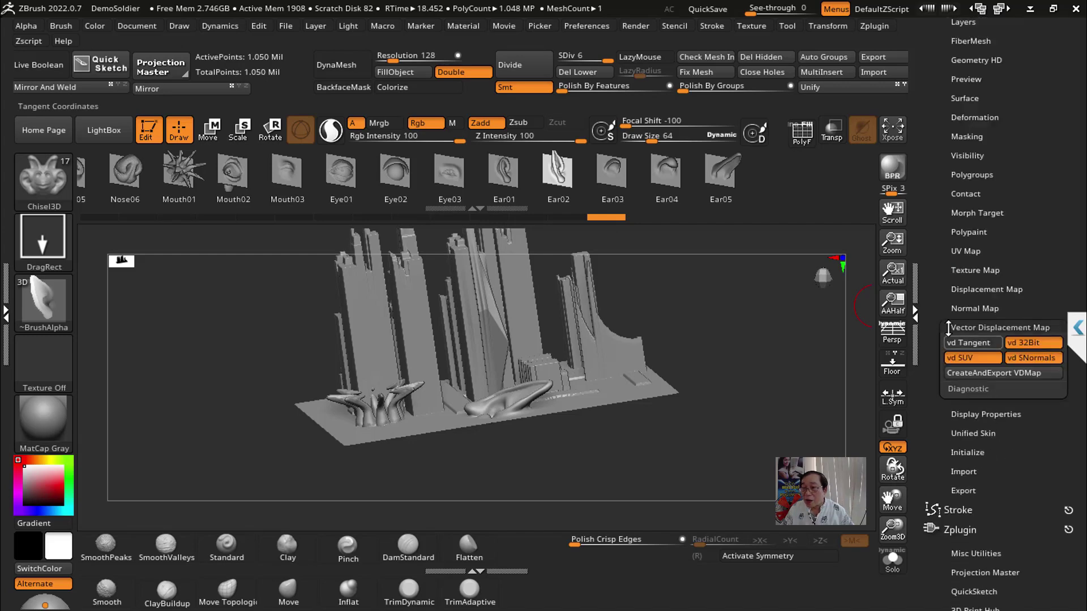
left_click_drag(937, 304, 1012, 384)
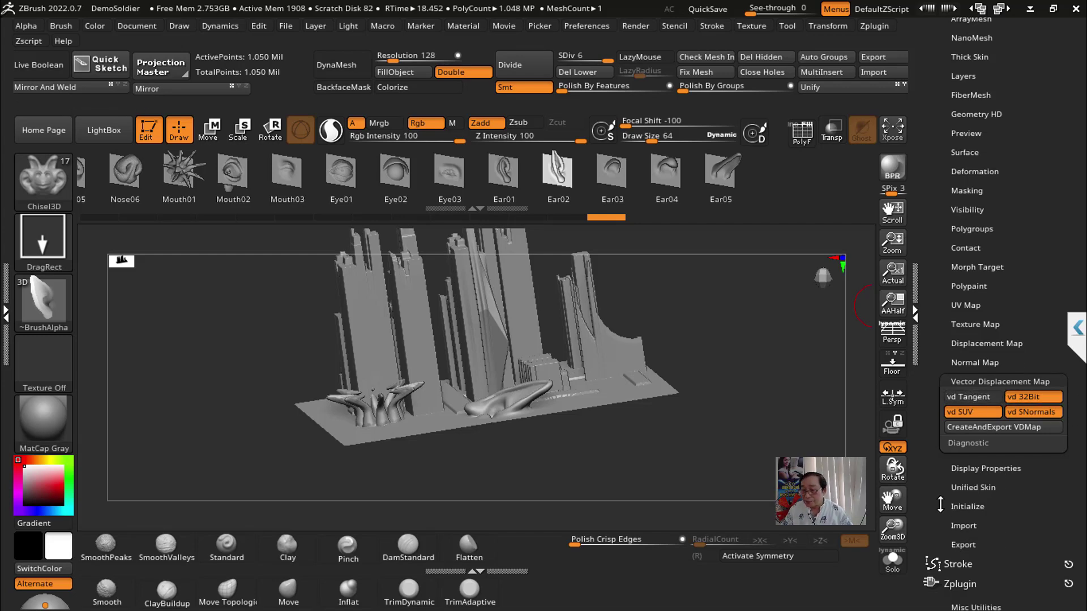
scroll(962, 498, "up", 3)
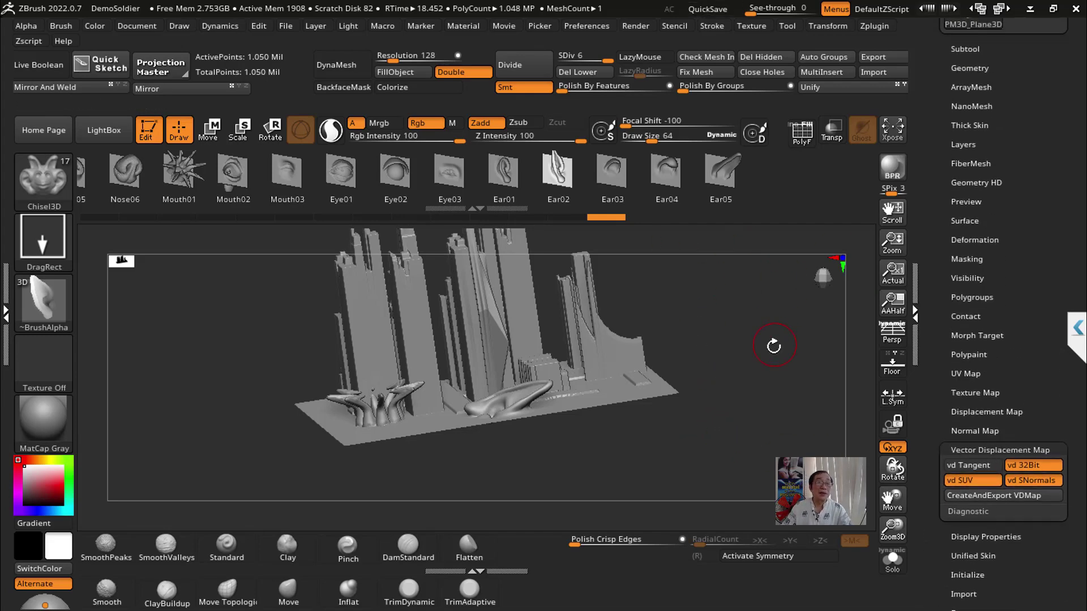
Step: Show the teal PolyF wireframe on the city model and pick the Move Topological brush
left_click_drag(773, 346, 757, 357, "shift")
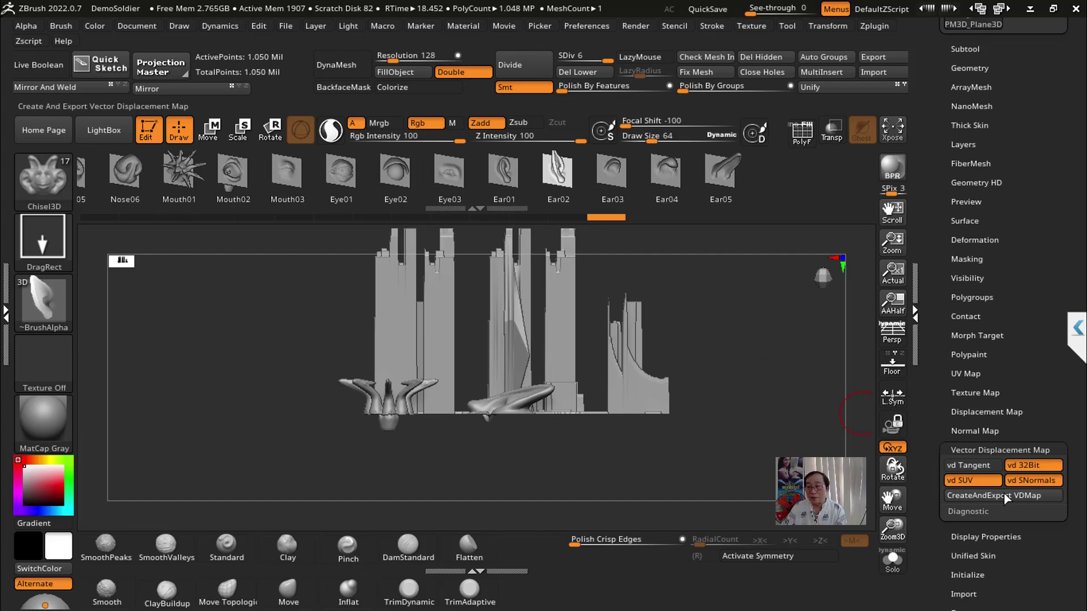
left_click_drag(716, 334, 709, 416)
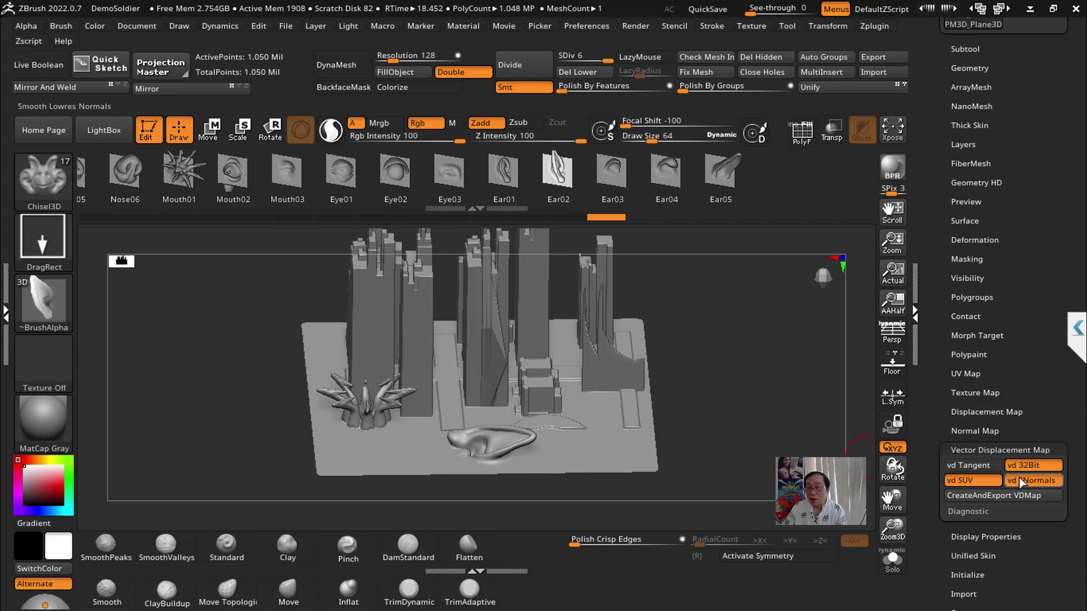
left_click_drag(793, 420, 488, 441)
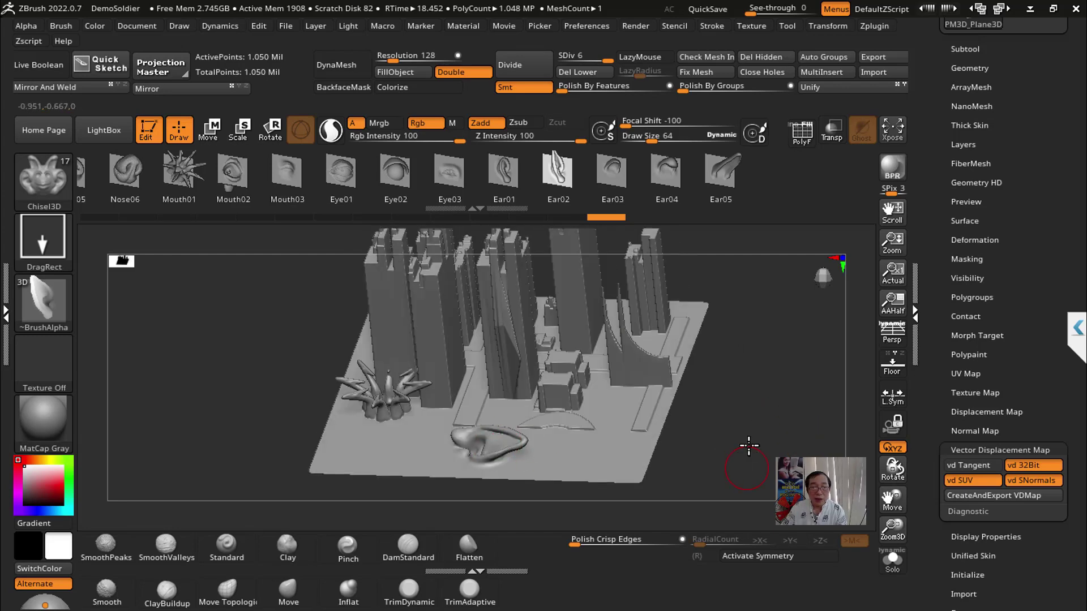
left_click_drag(748, 447, 482, 446)
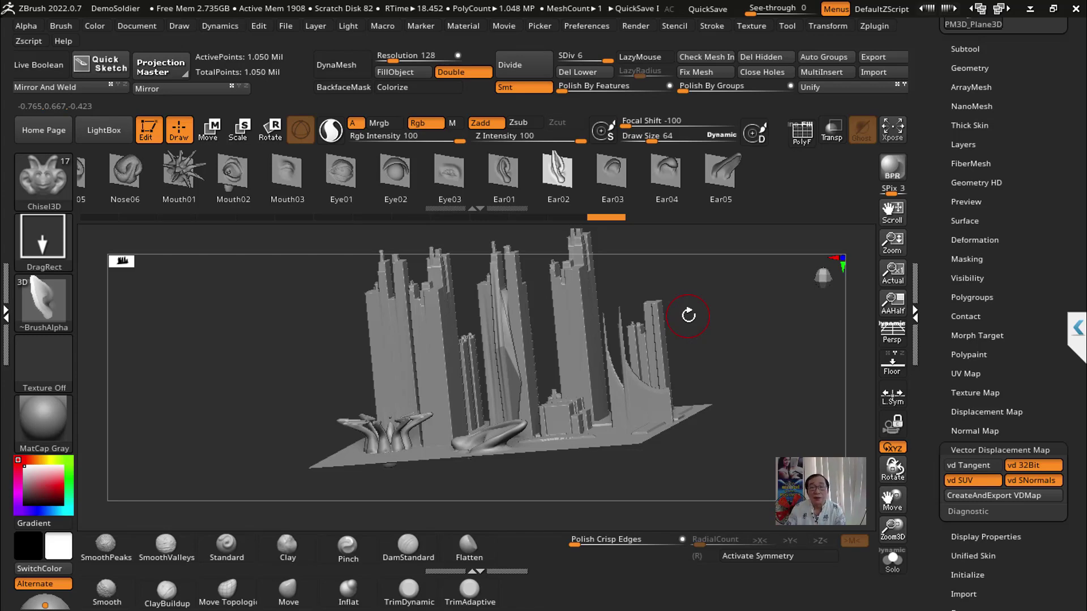
left_click_drag(795, 348, 657, 372)
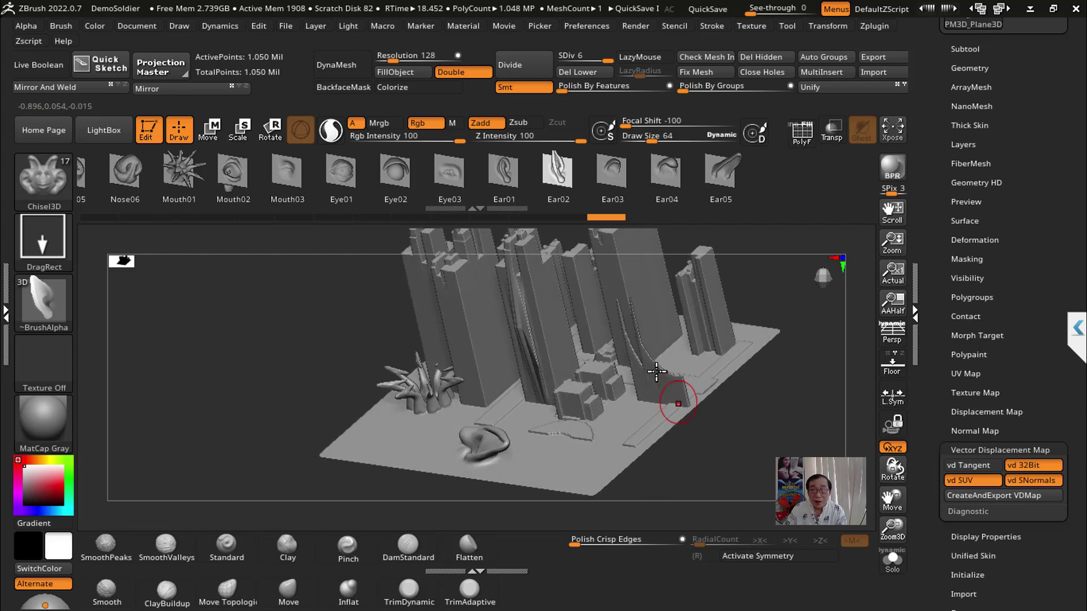
left_click_drag(810, 410, 729, 358)
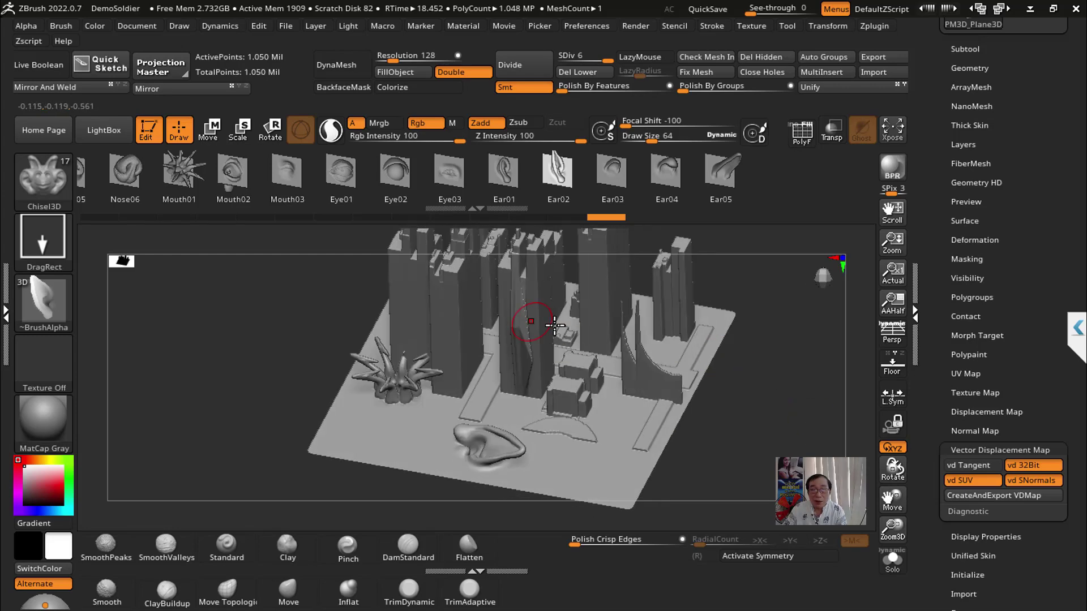
left_click_drag(803, 417, 782, 383)
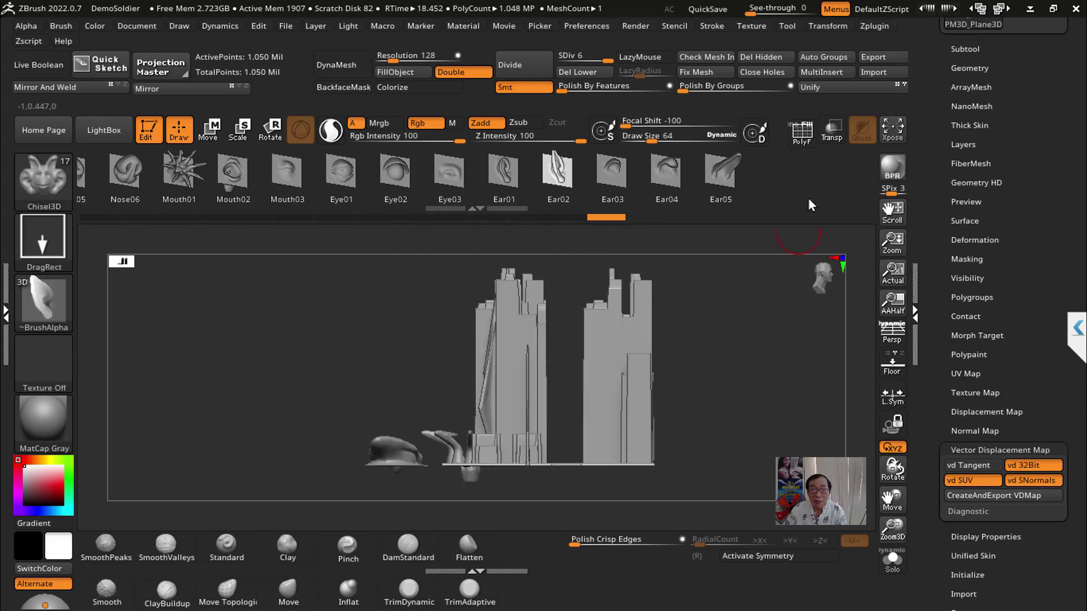
left_click(802, 142)
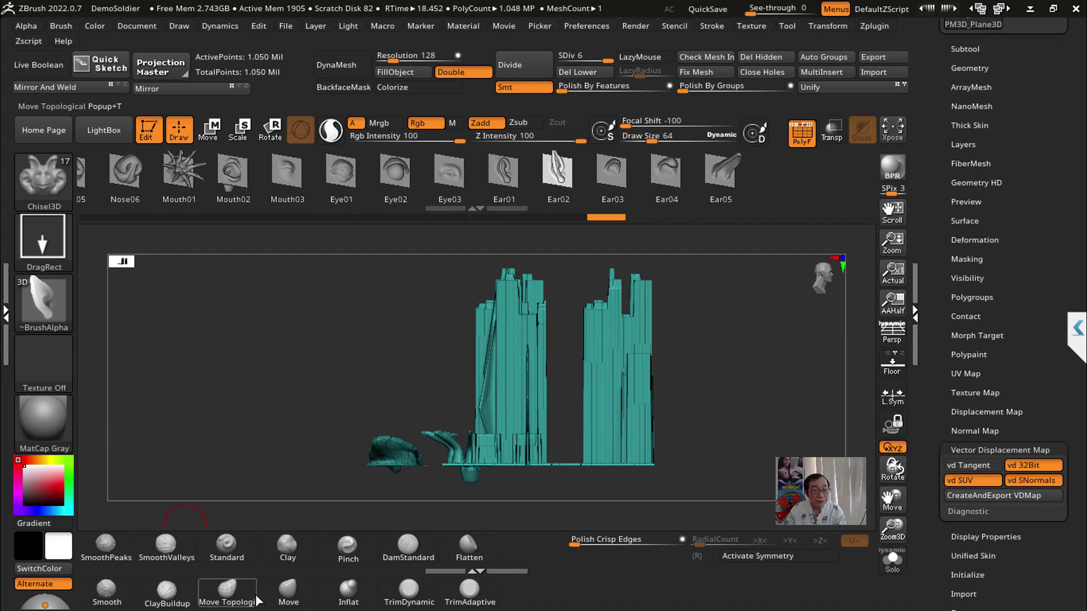
left_click(288, 591)
Step: Set the Dots stroke and switch to the ZModeler brush
left_click(43, 240)
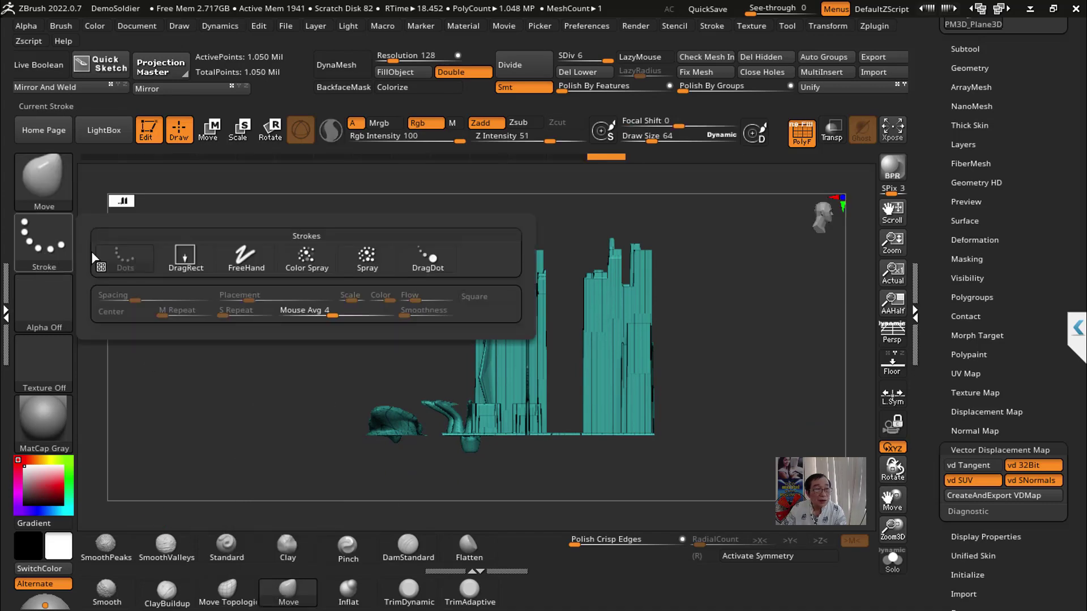
left_click(99, 257)
left_click(48, 192)
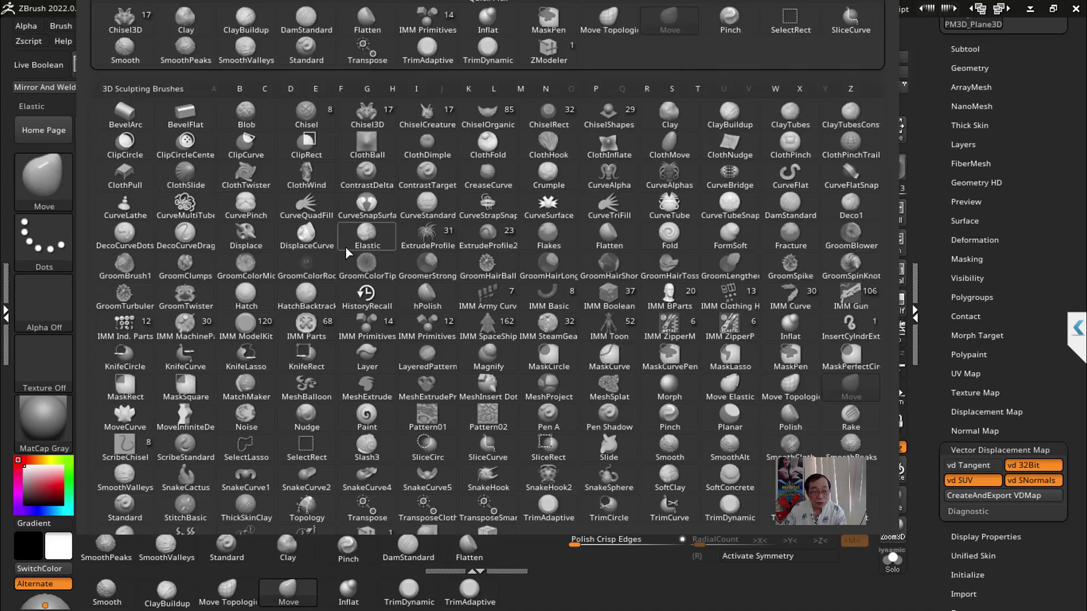
key("z")
left_click(364, 530)
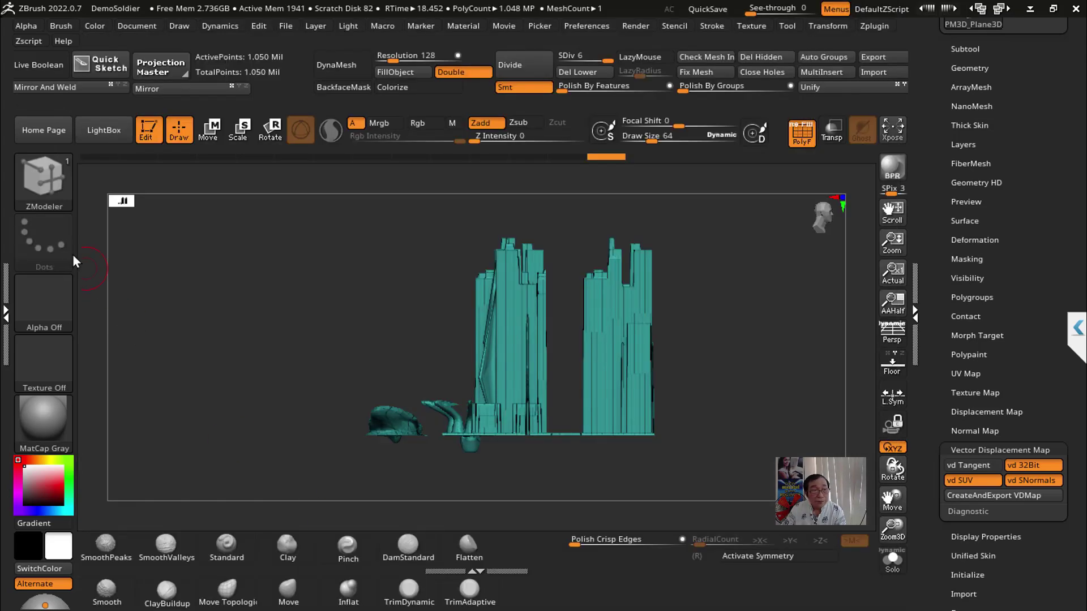
Step: Try deleting the lower subdivision levels, then undo to keep all six
scroll(558, 447, "up", 2)
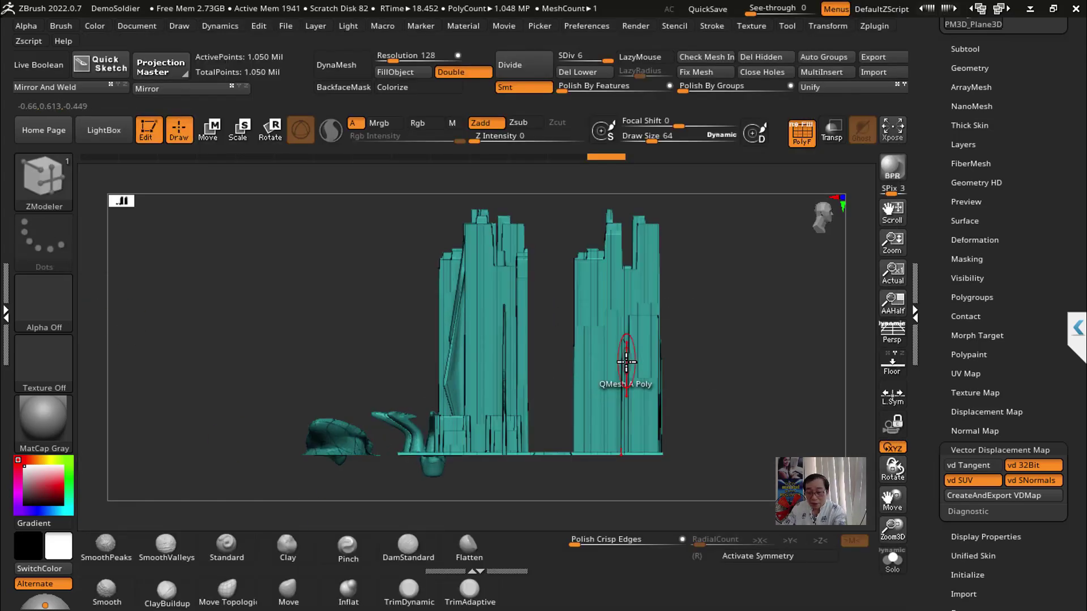
scroll(625, 375, "up", 3)
scroll(625, 375, "up", 2)
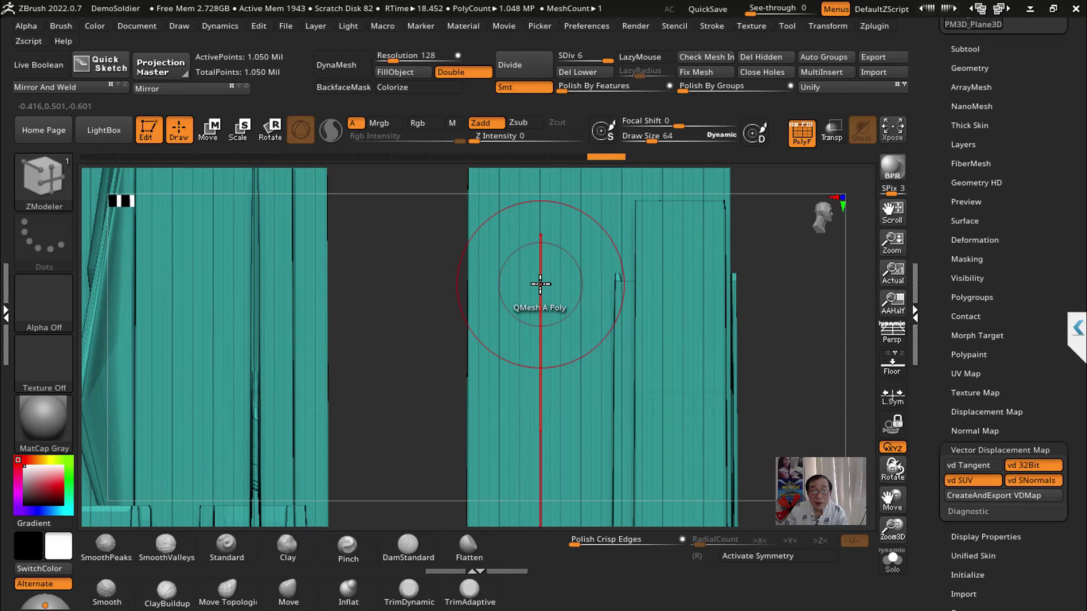
left_click(576, 74)
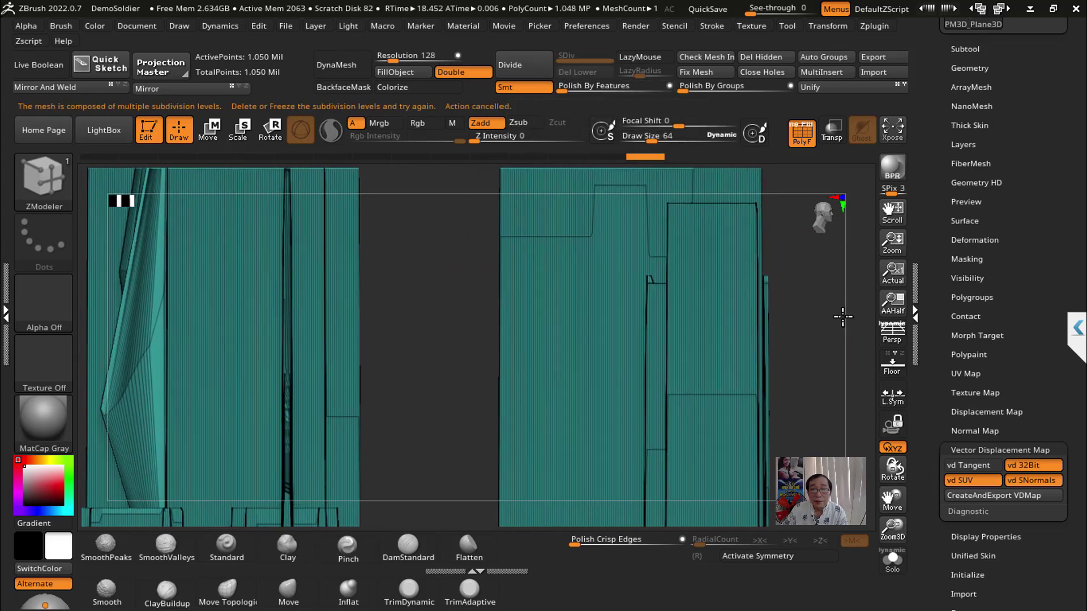
key("ctrl+z")
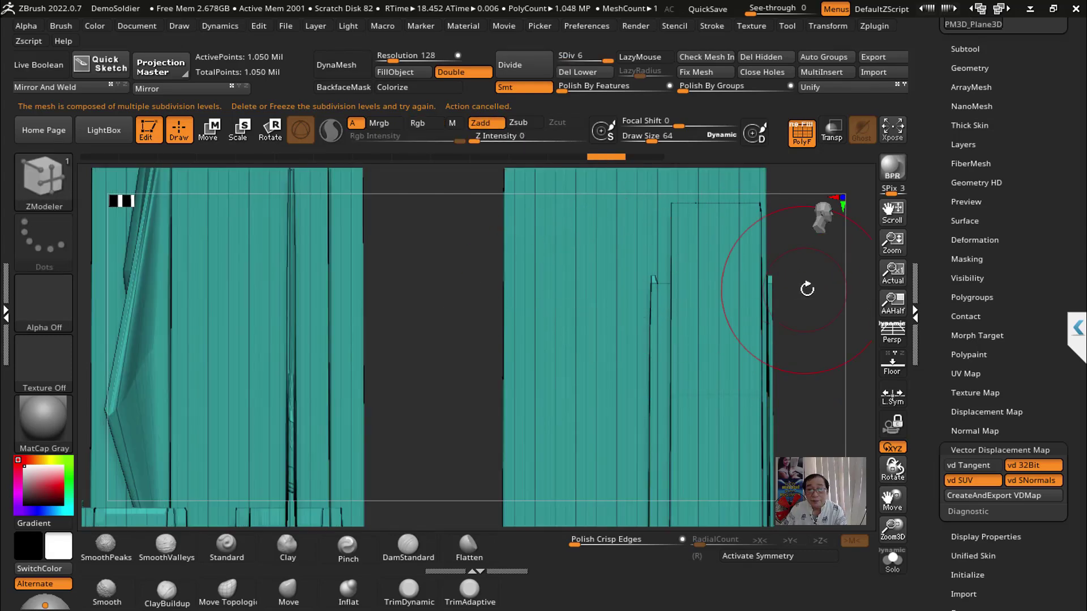
Step: Zoom into the gap between blocks and lower Draw Size to about 3.7
left_click_drag(806, 289, 727, 363)
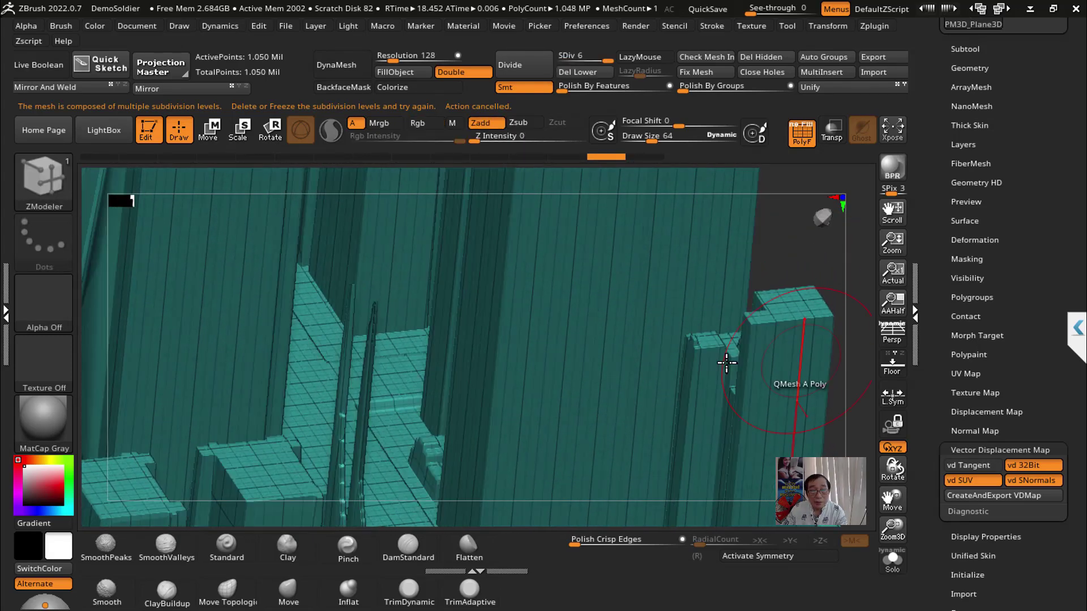
left_click_drag(759, 242, 591, 261)
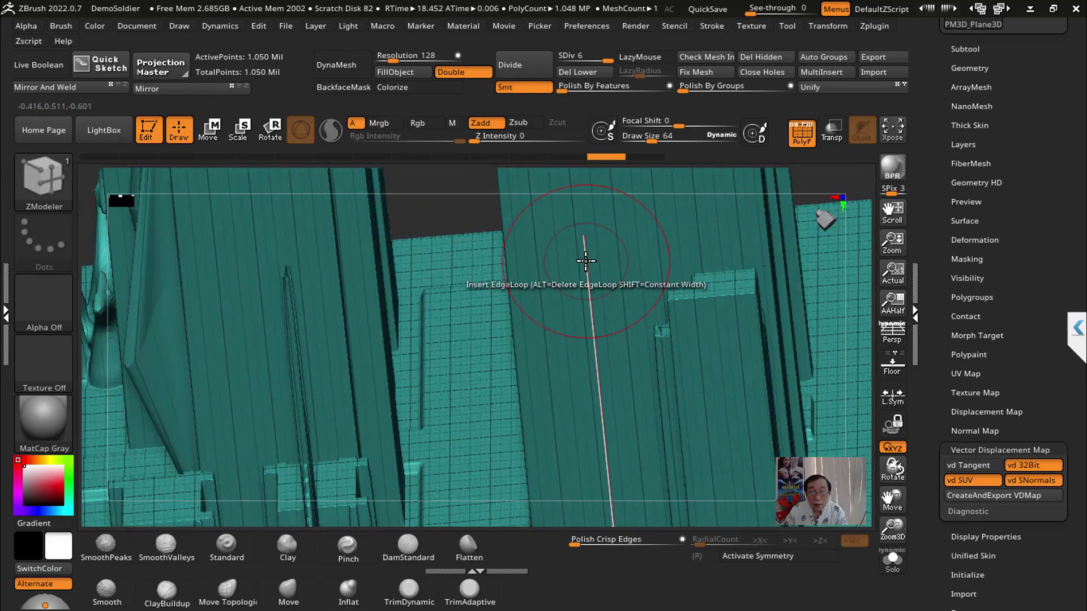
scroll(585, 261, "up", 4)
scroll(620, 340, "up", 5)
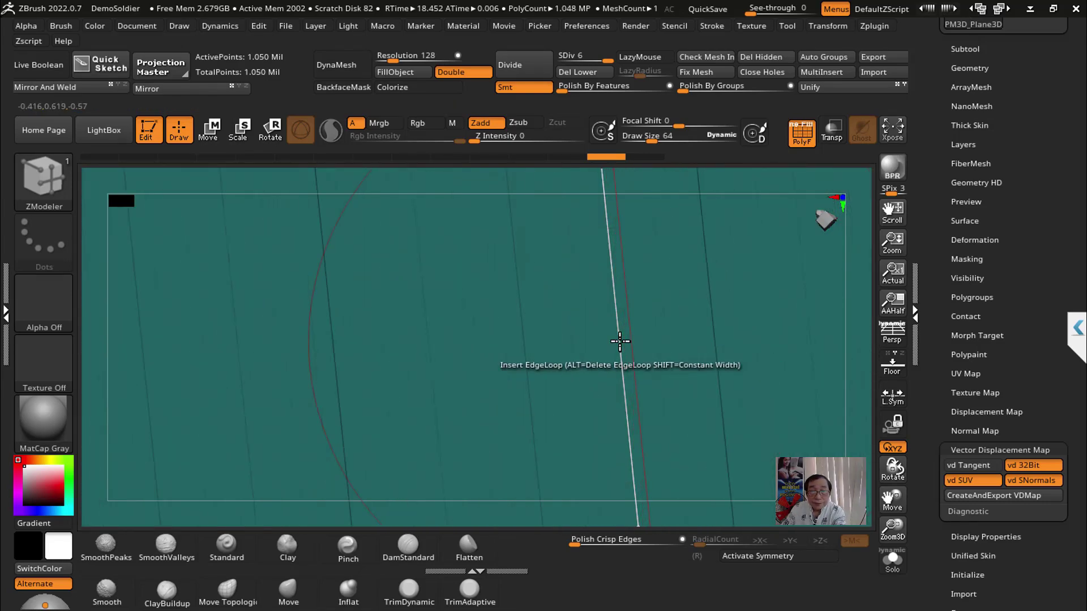
scroll(620, 341, "up", 2)
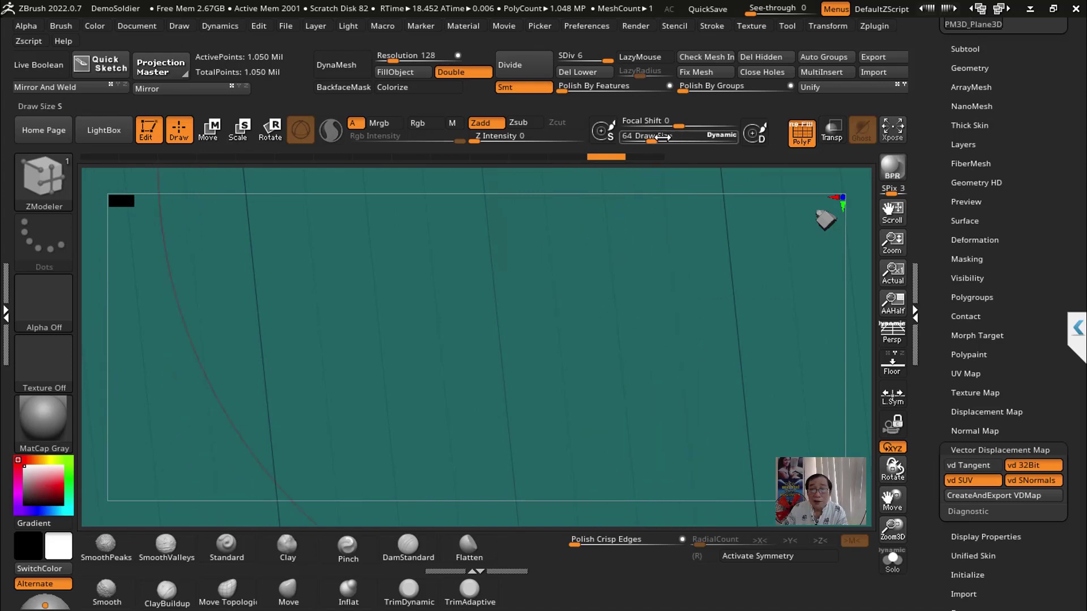
left_click_drag(664, 137, 627, 139)
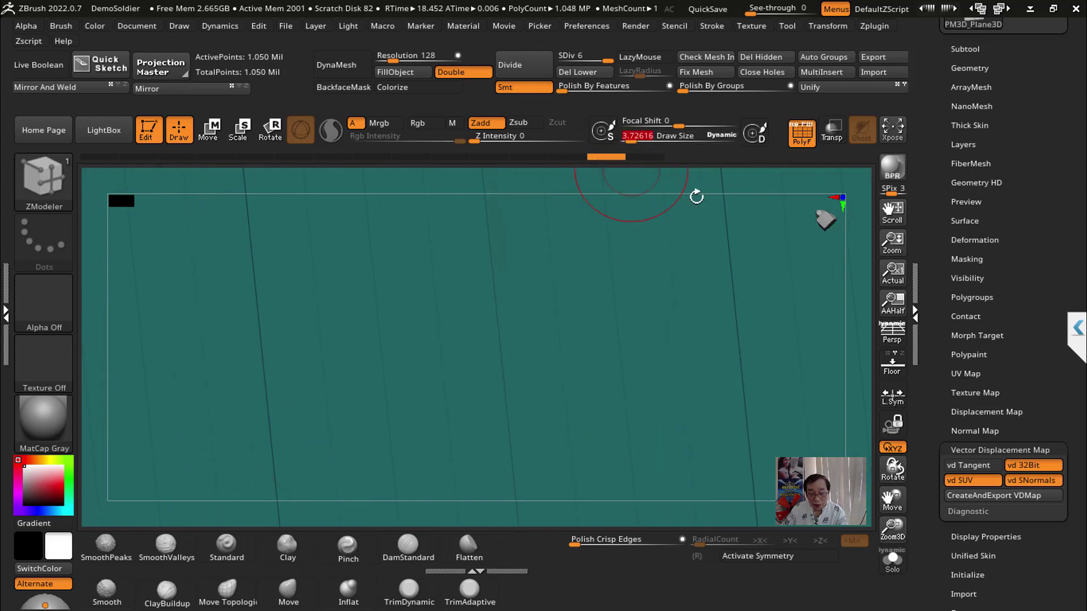
left_click_drag(879, 301, 861, 303, "shift")
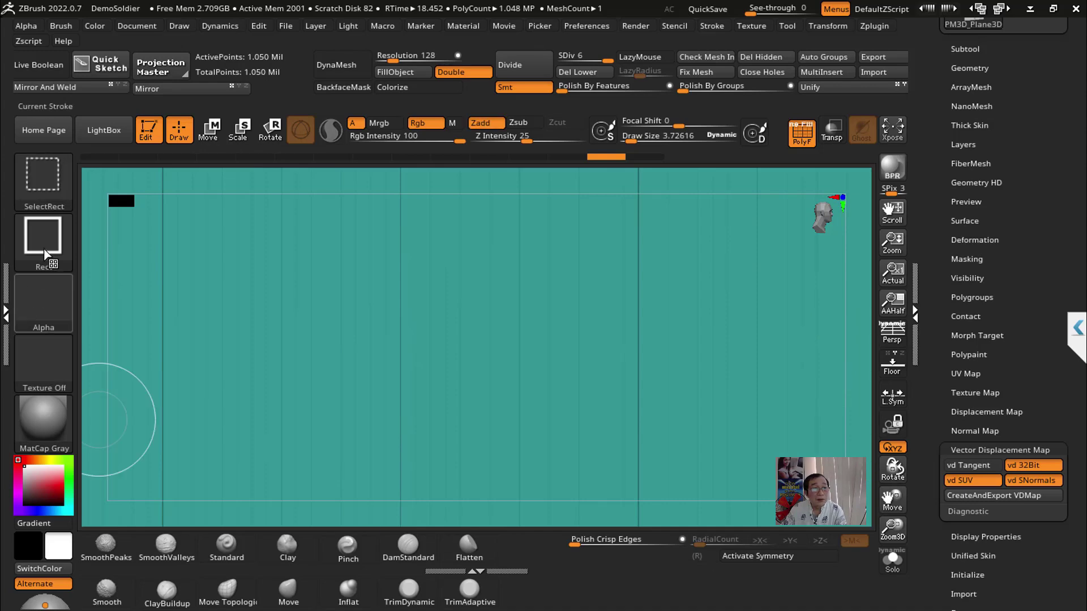
Step: Mask a rectangular patch on the flat wall face with SliceCurve and Rect stroke, then pick SelectRect
left_click(43, 176, "ctrl+shift")
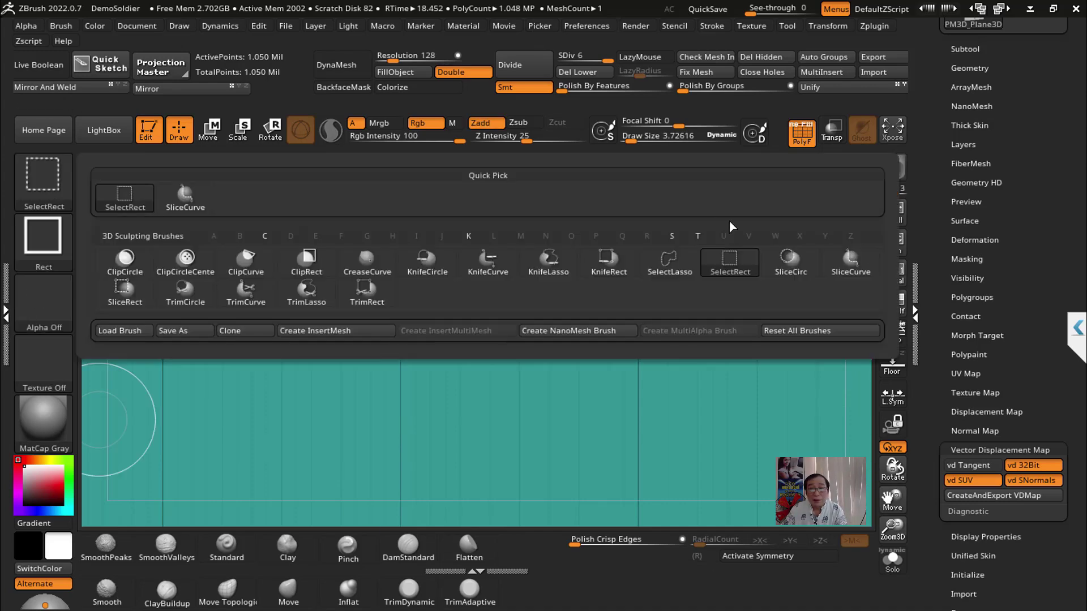
left_click(849, 267)
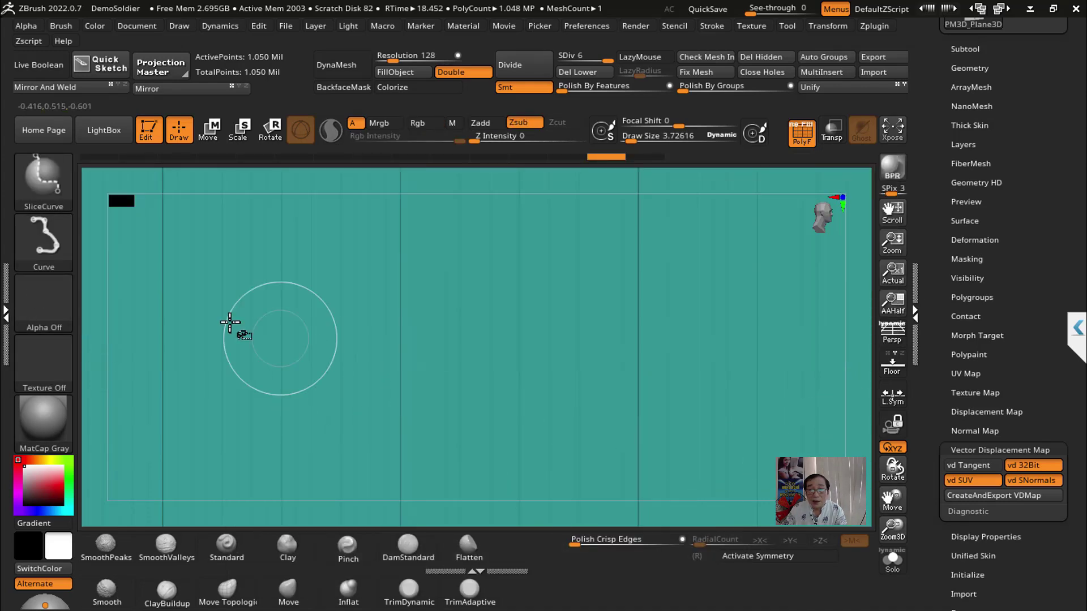
left_click(45, 240)
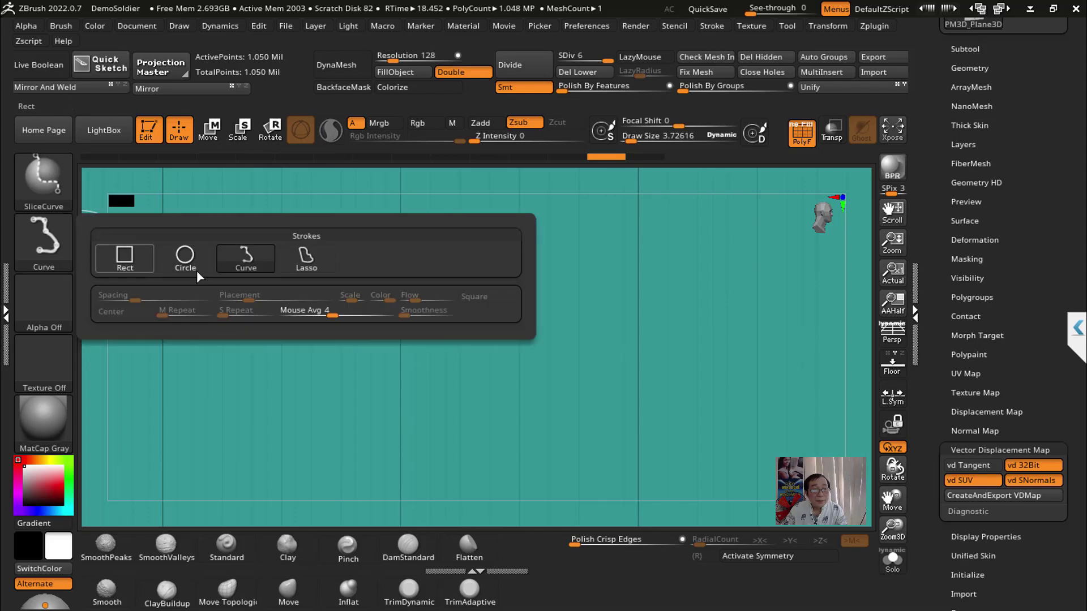
left_click(125, 258)
left_click_drag(457, 280, 622, 408)
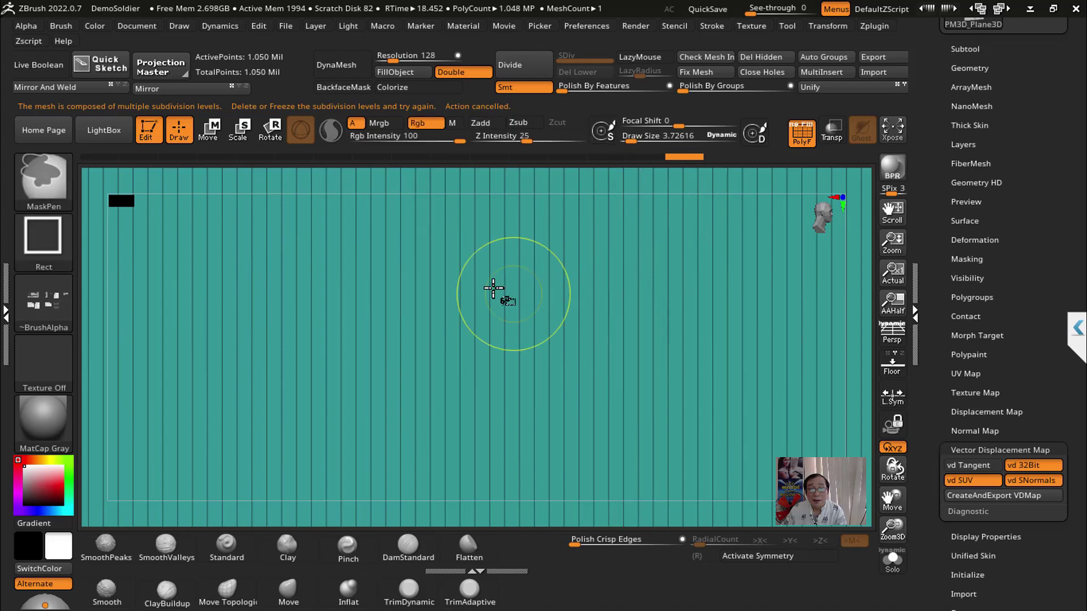
left_click_drag(452, 270, 648, 405, "ctrl")
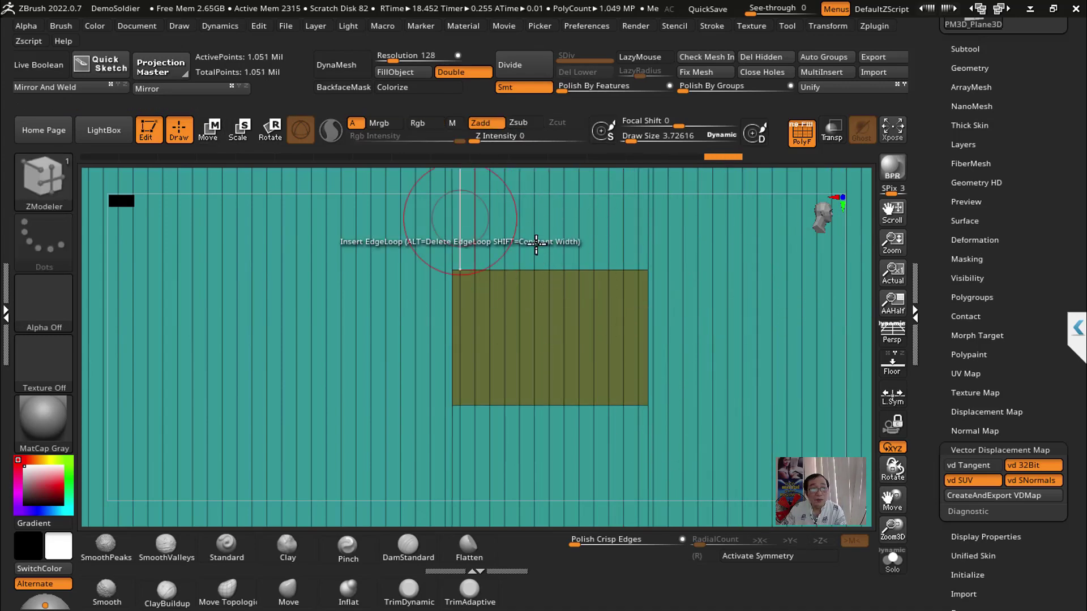
left_click(43, 180, "ctrl+shift")
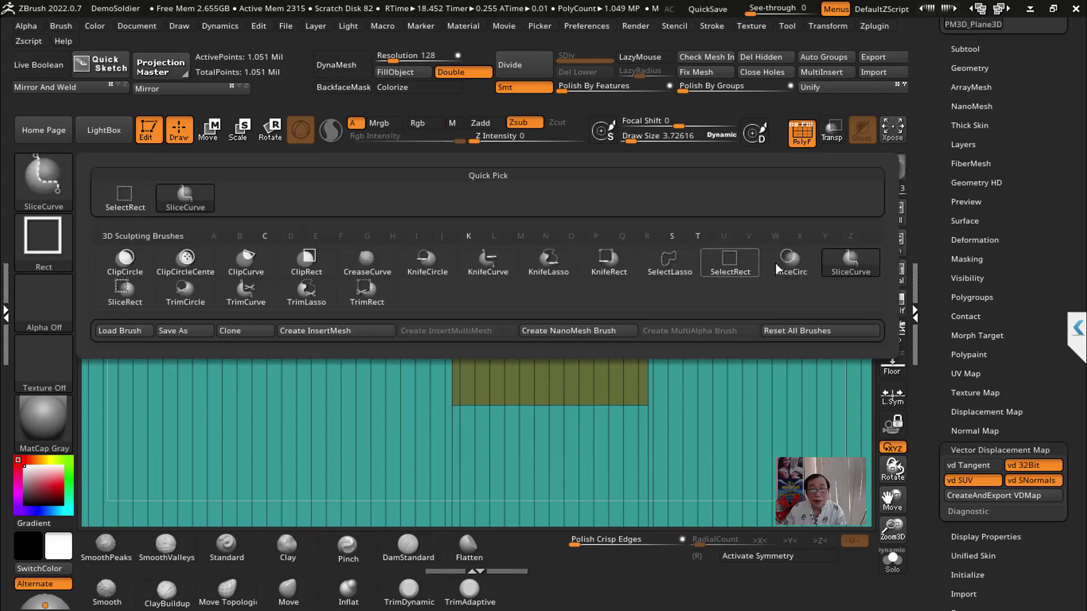
left_click(735, 275)
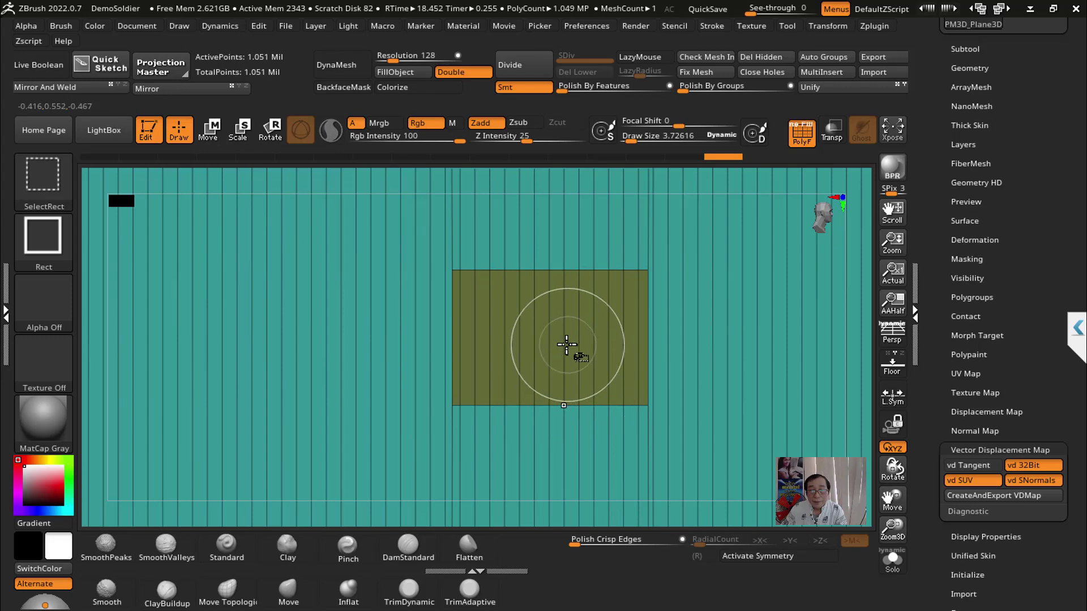
Step: Orbit the model to a low angle, hide the wireframe, and insert a vertical edge loop
key("f")
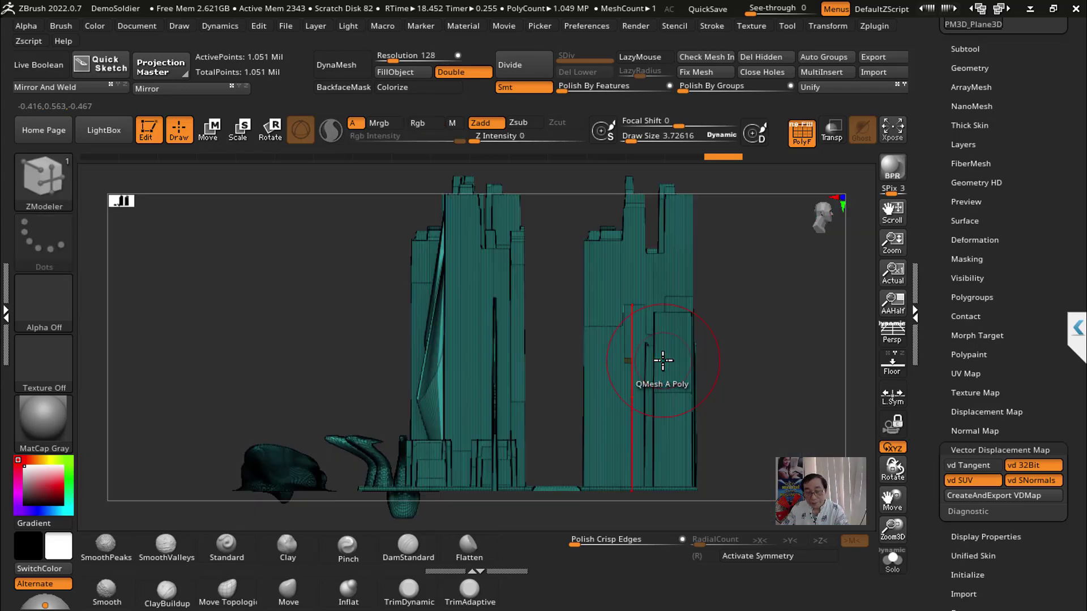
left_click_drag(747, 366, 766, 368)
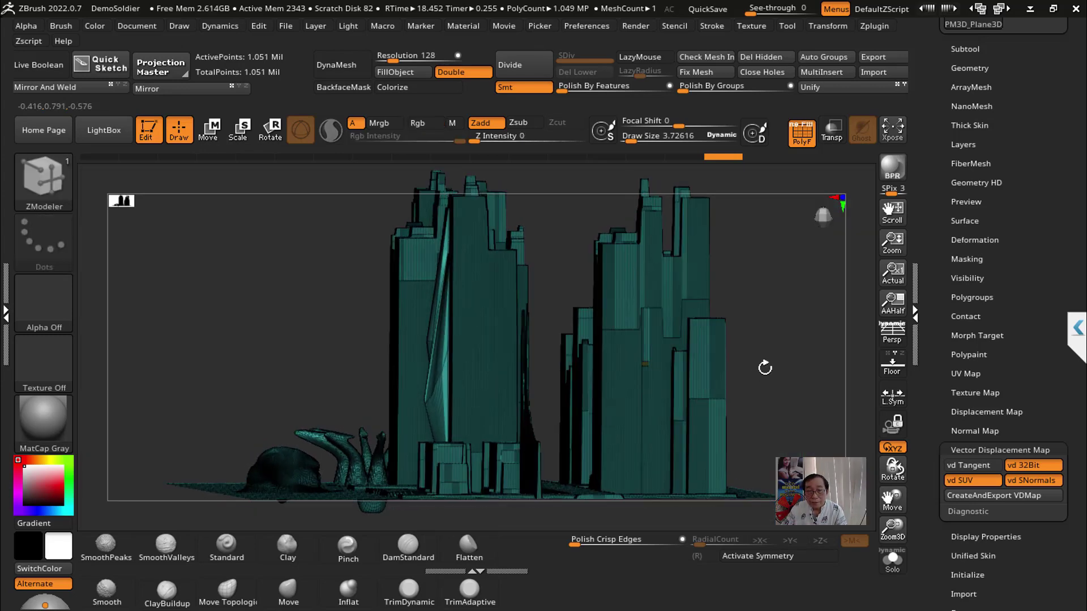
left_click(802, 133)
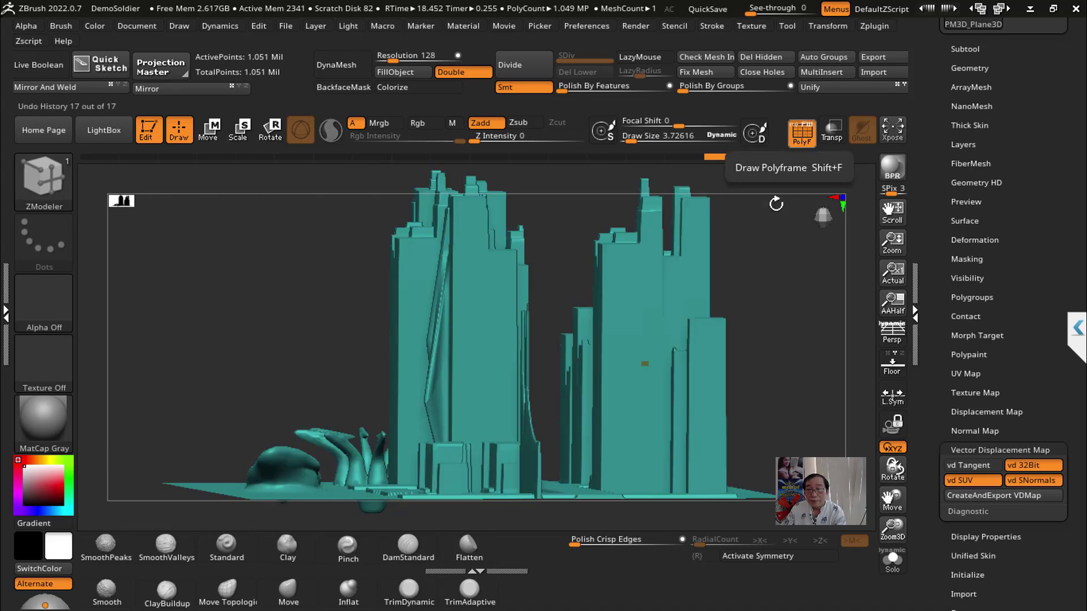
left_click_drag(800, 394, 664, 313, "alt")
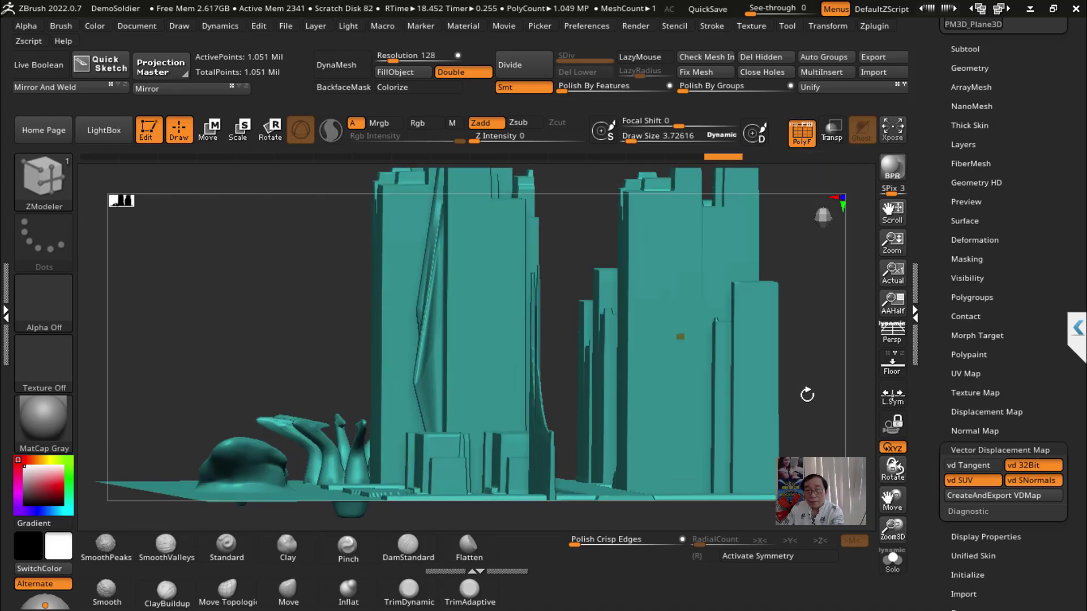
left_click(645, 295)
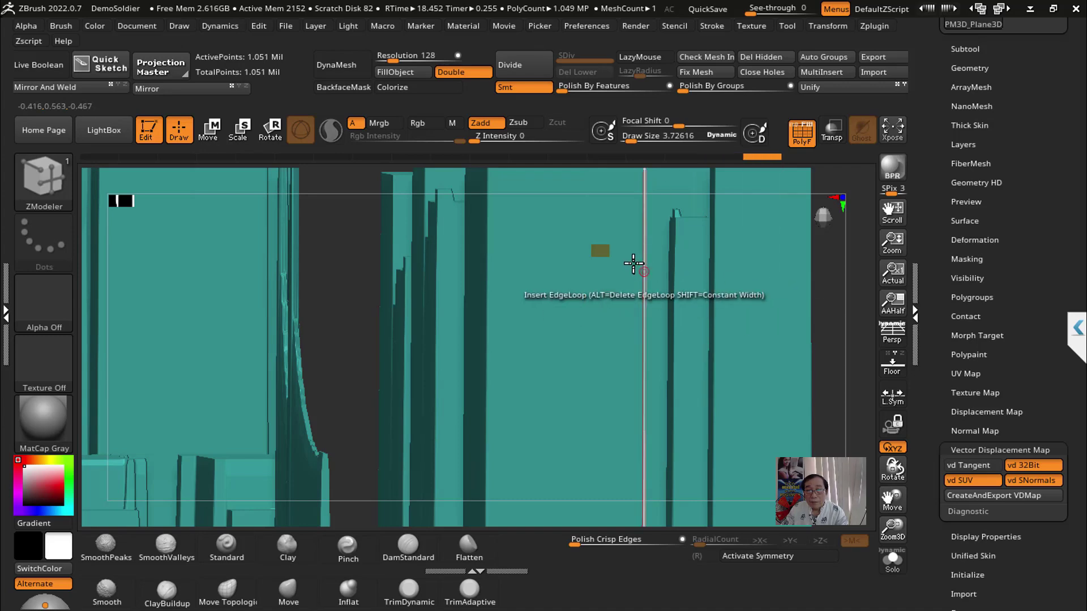
Step: Hide all but a thin vertical strip, unhide everything, then hide another part of the model
key("ctrl+shift")
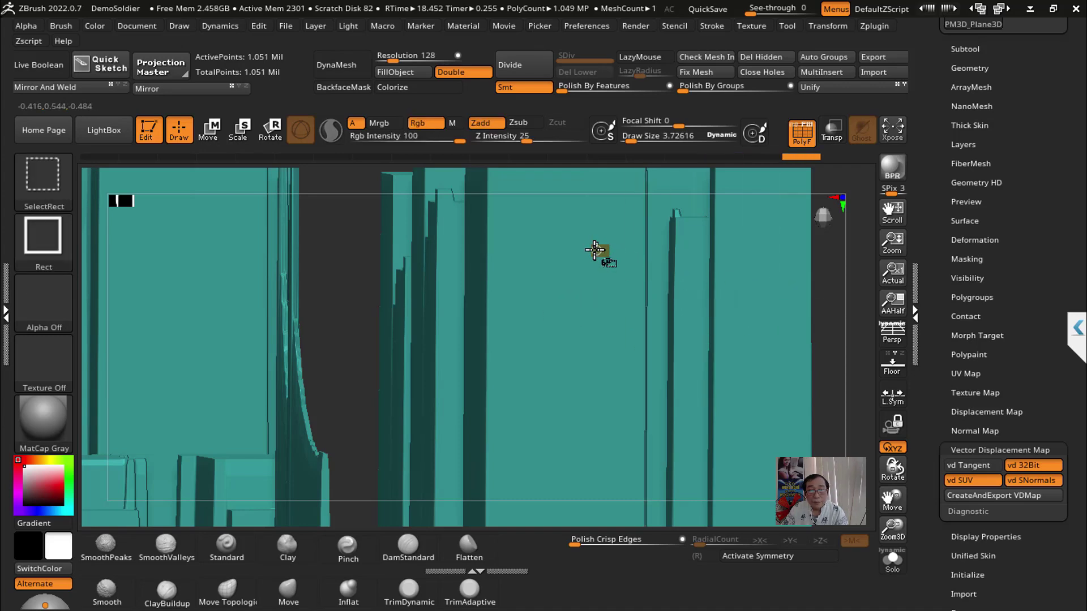
left_click(597, 249, "ctrl+shift")
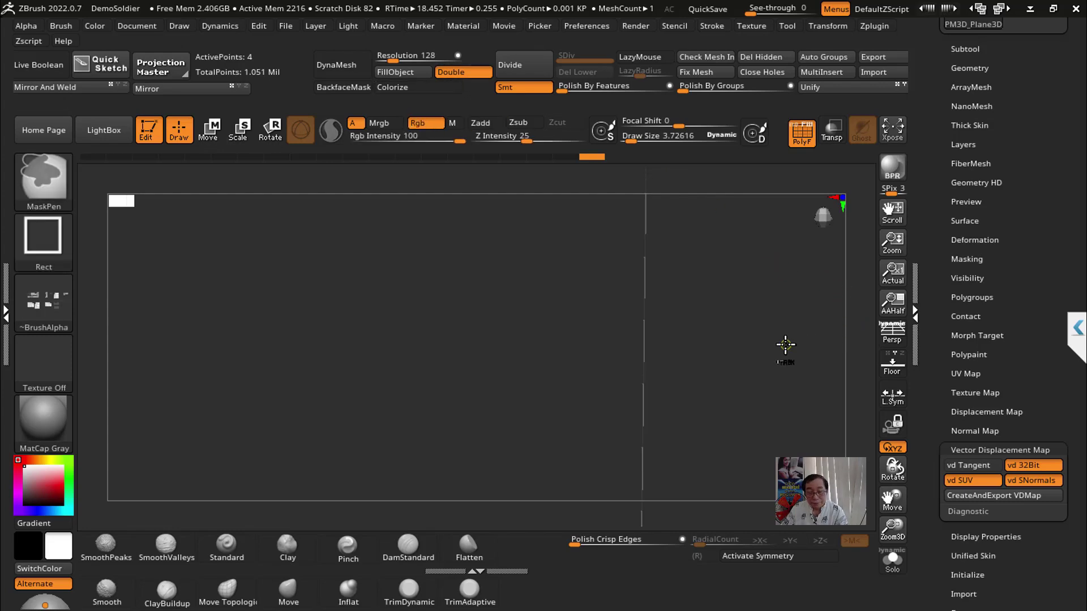
left_click(778, 332, "ctrl+shift")
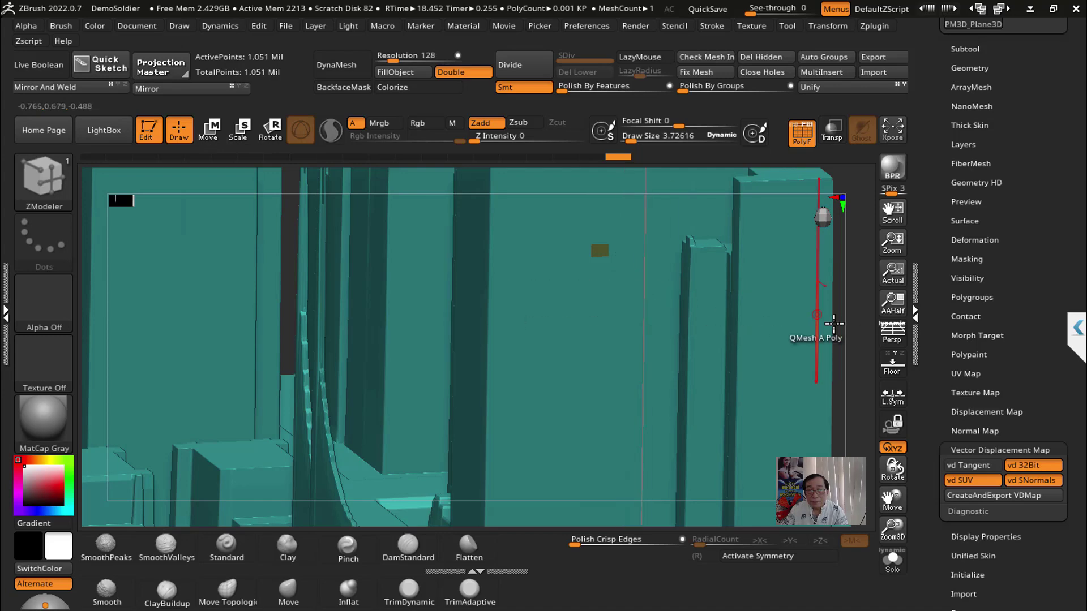
left_click(142, 270, "ctrl+shift")
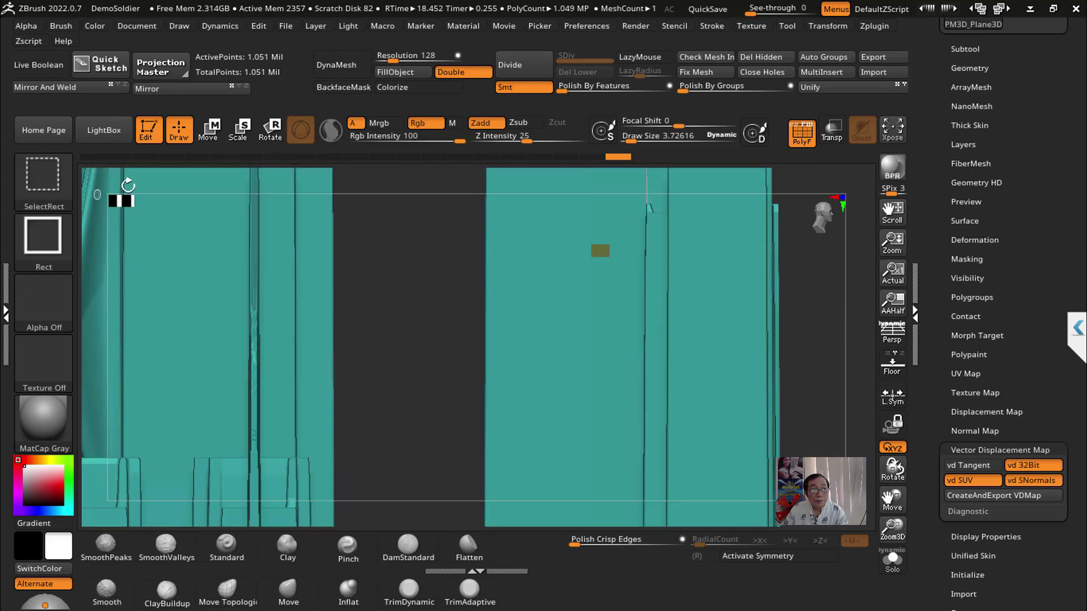
Step: Slice a small rectangle into the patch using SliceCirc with Rect stroke, then return to ZModeler
left_click(43, 180)
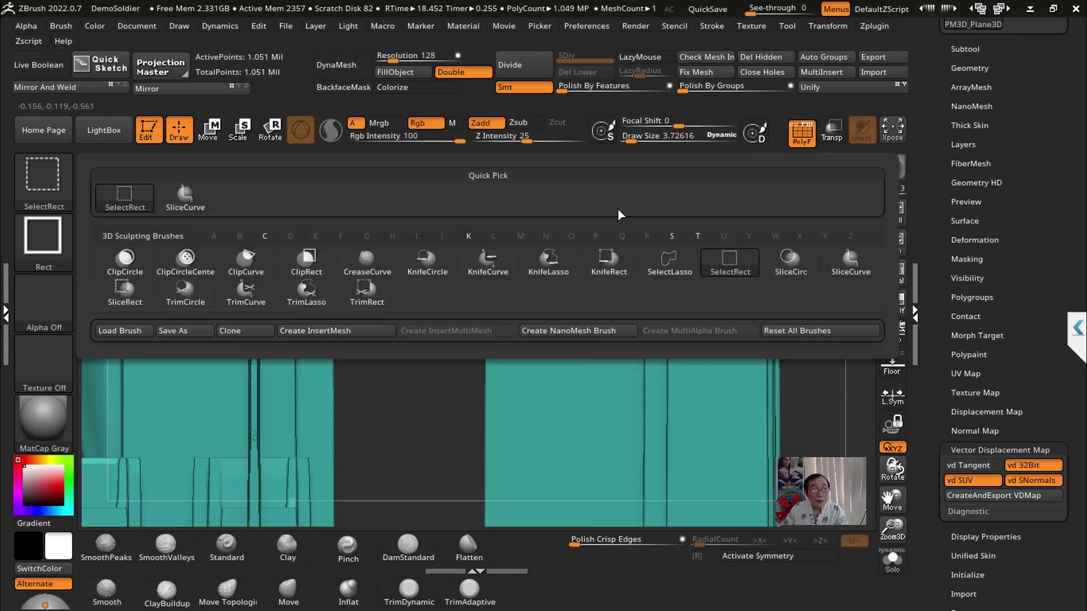
left_click(790, 261)
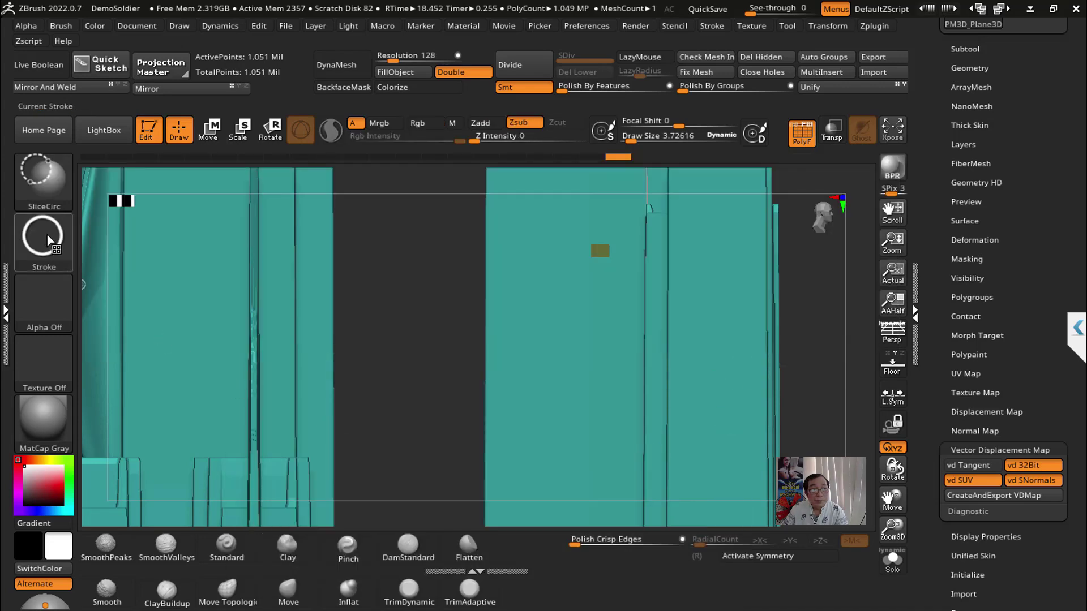
left_click(42, 238)
left_click(116, 255)
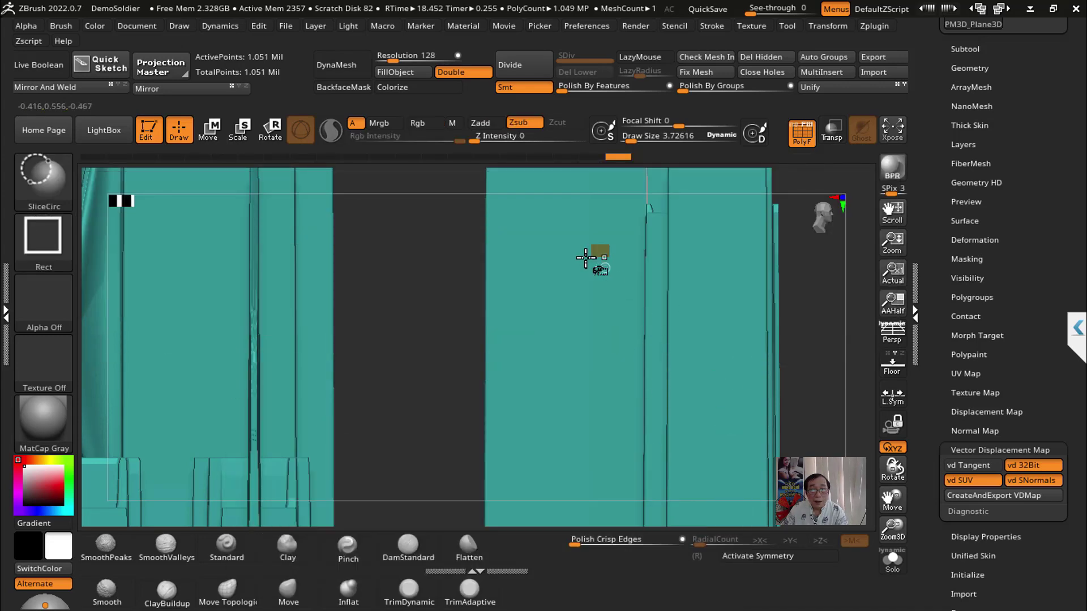
left_click_drag(544, 215, 625, 282)
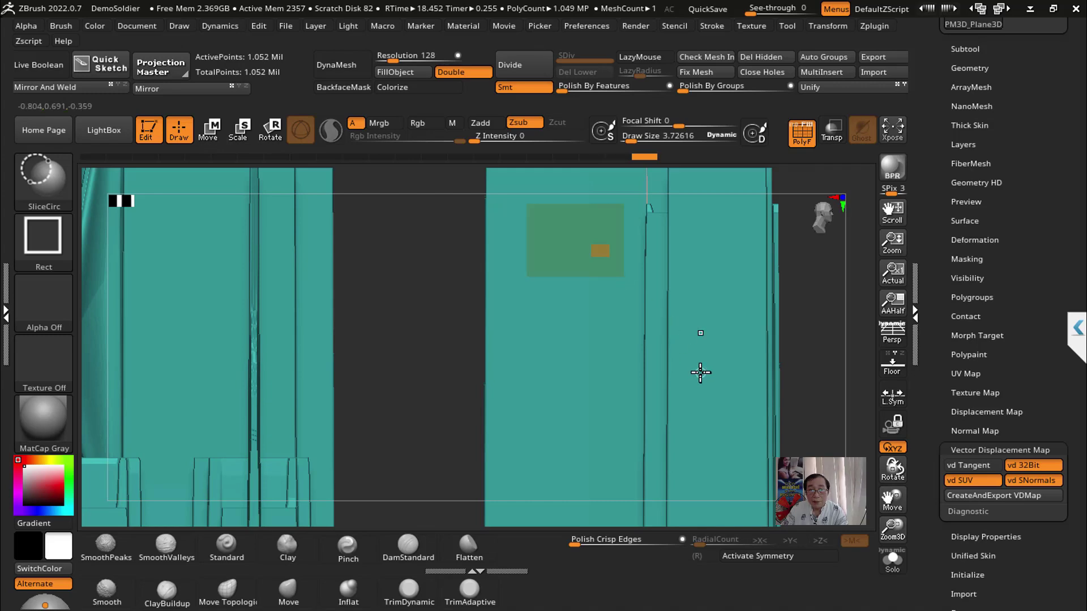
key("b")
key("z")
key("m")
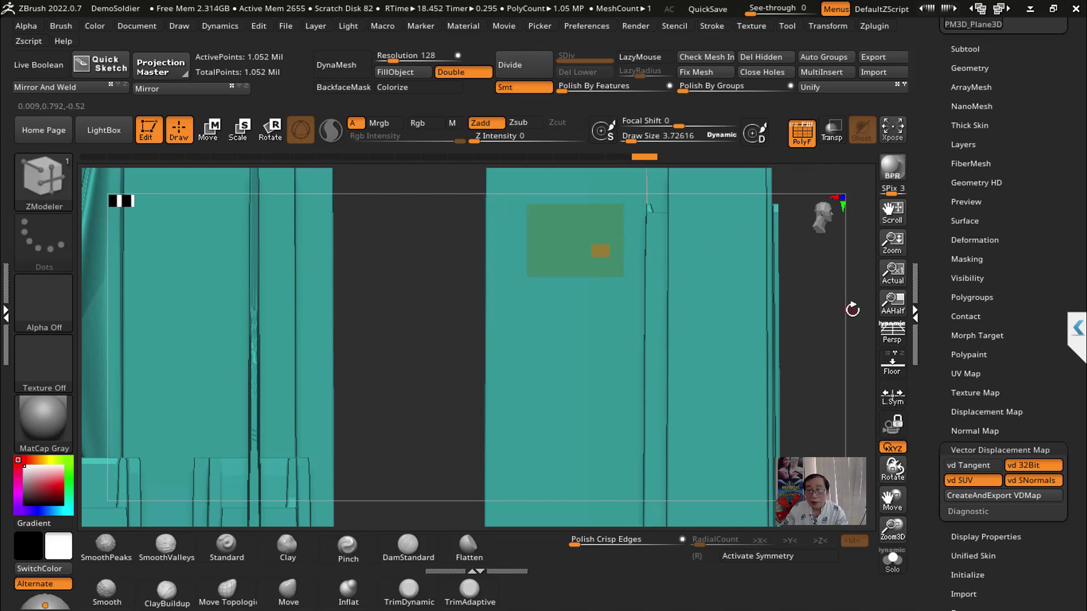
Step: Rotate the model, preview the slicing brushes, and zoom out to frame the whole city mesh
left_click_drag(852, 310, 872, 313)
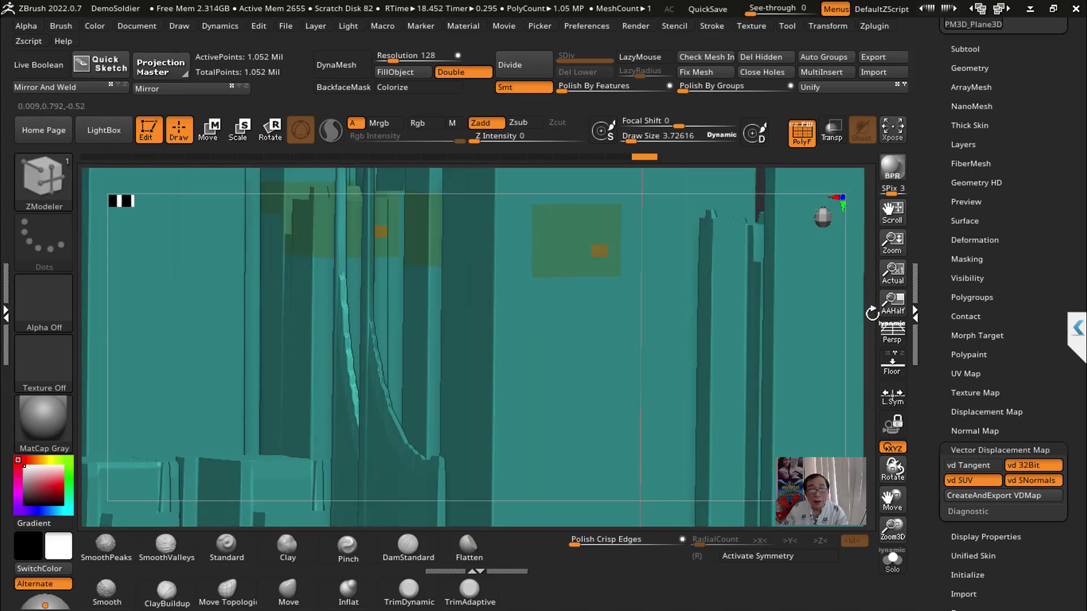
key("ctrl+shift+alt")
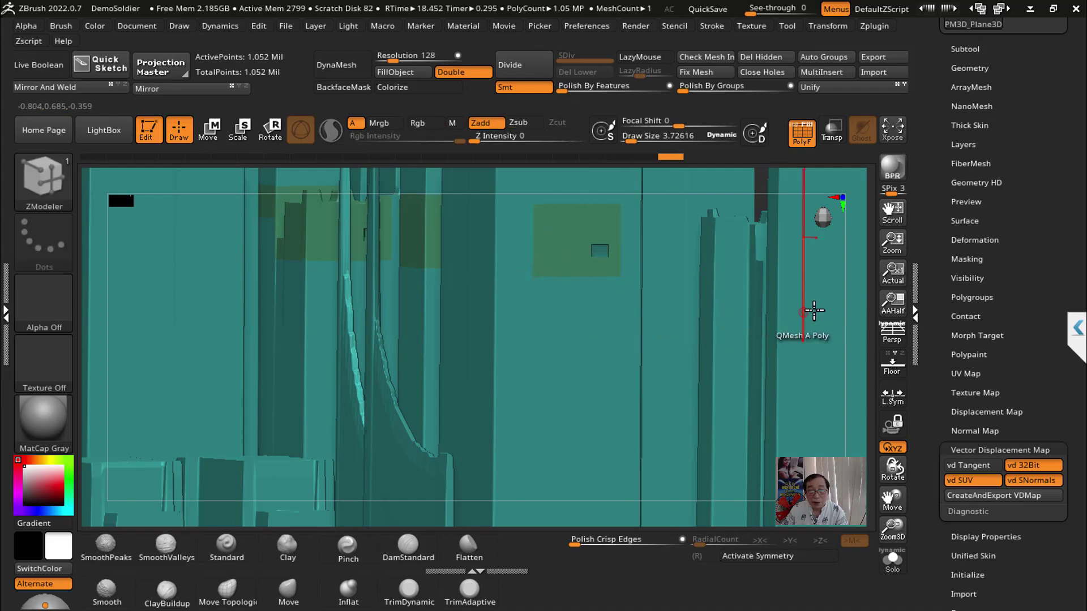
key("ctrl+shift+alt")
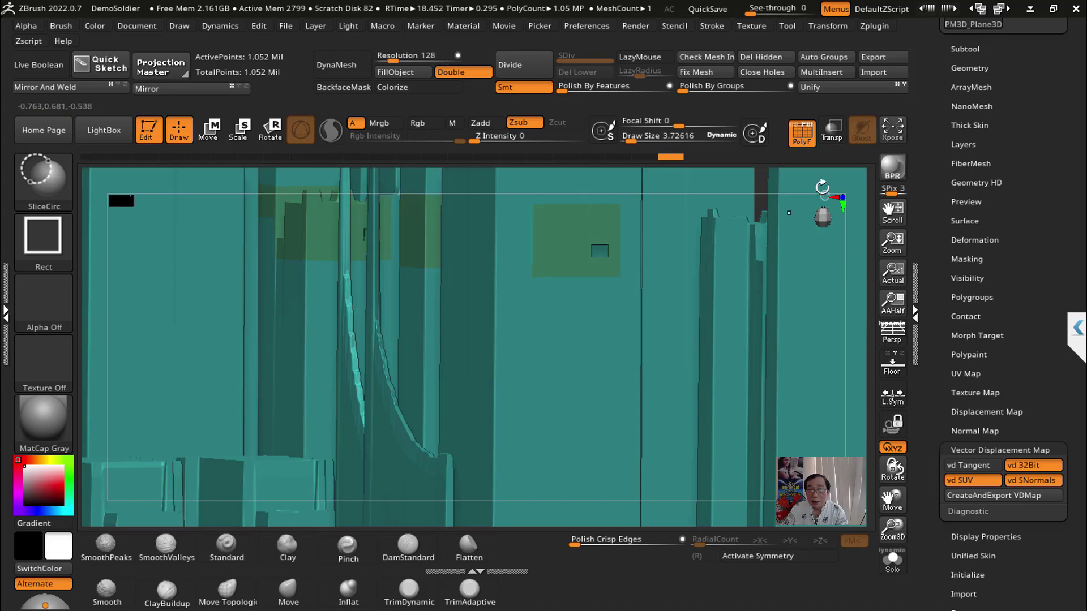
left_click(44, 180, "ctrl+shift")
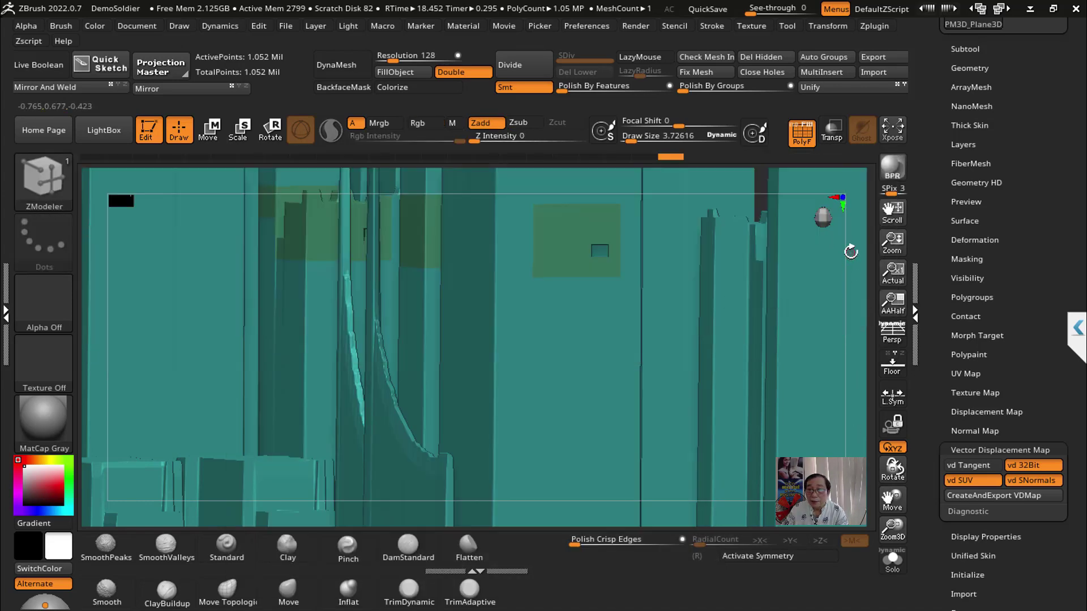
left_click_drag(851, 251, 847, 309)
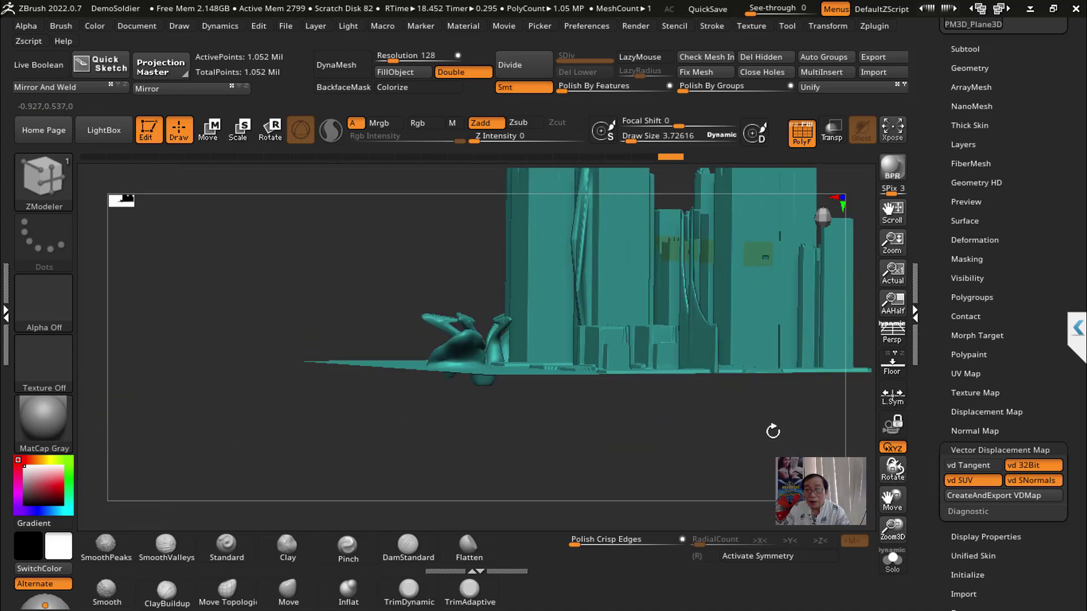
Step: Isolate a small group of stray fragments with SelectRect
left_click_drag(773, 432, 564, 461, "alt")
left_click_drag(708, 282, 750, 346, "ctrl+shift")
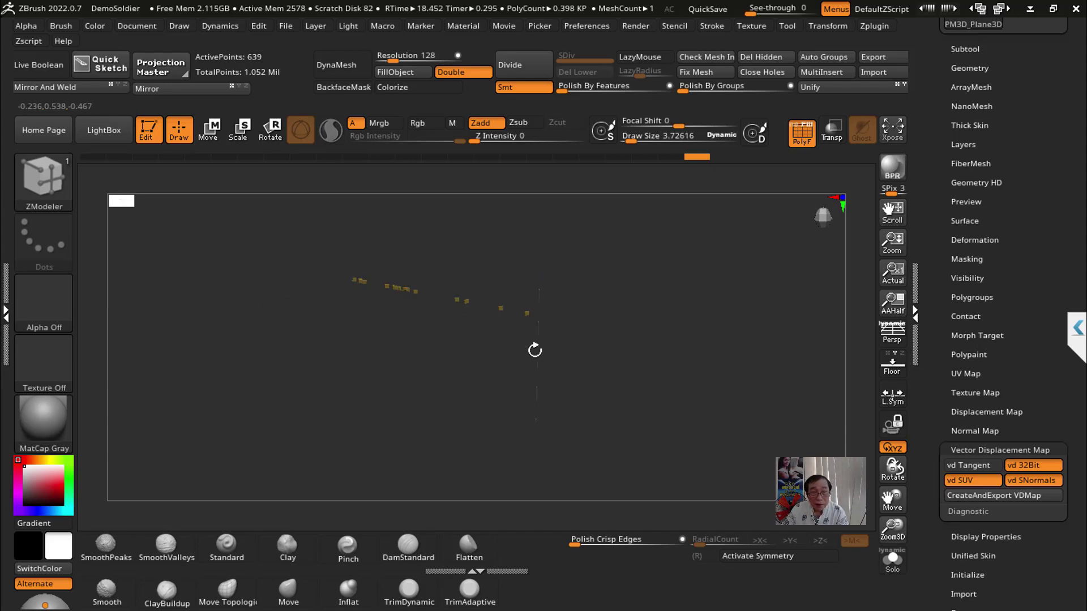
key("ctrl")
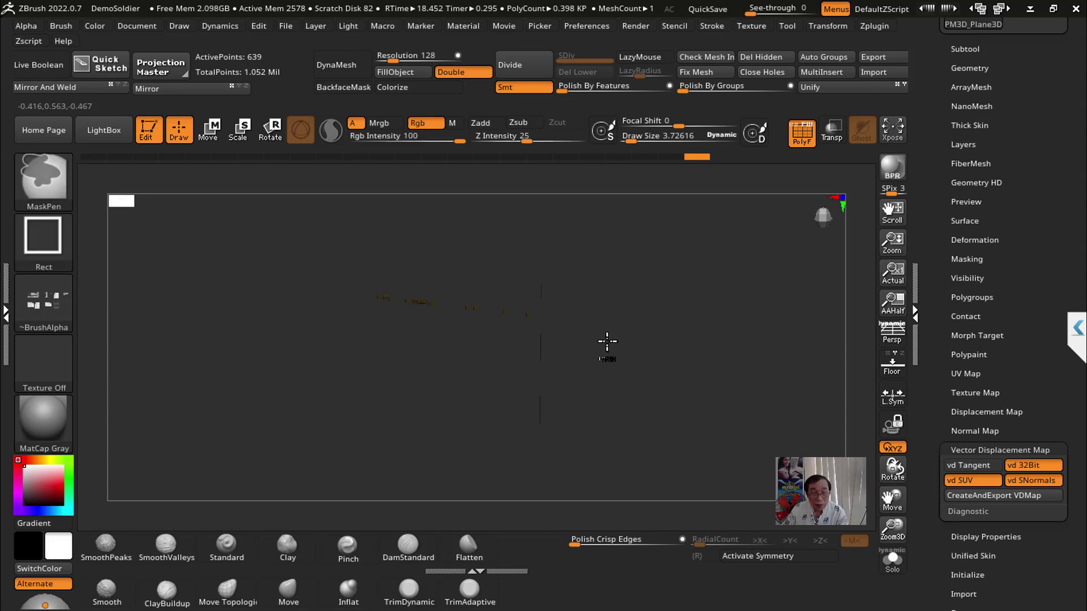
left_click_drag(662, 343, 641, 353)
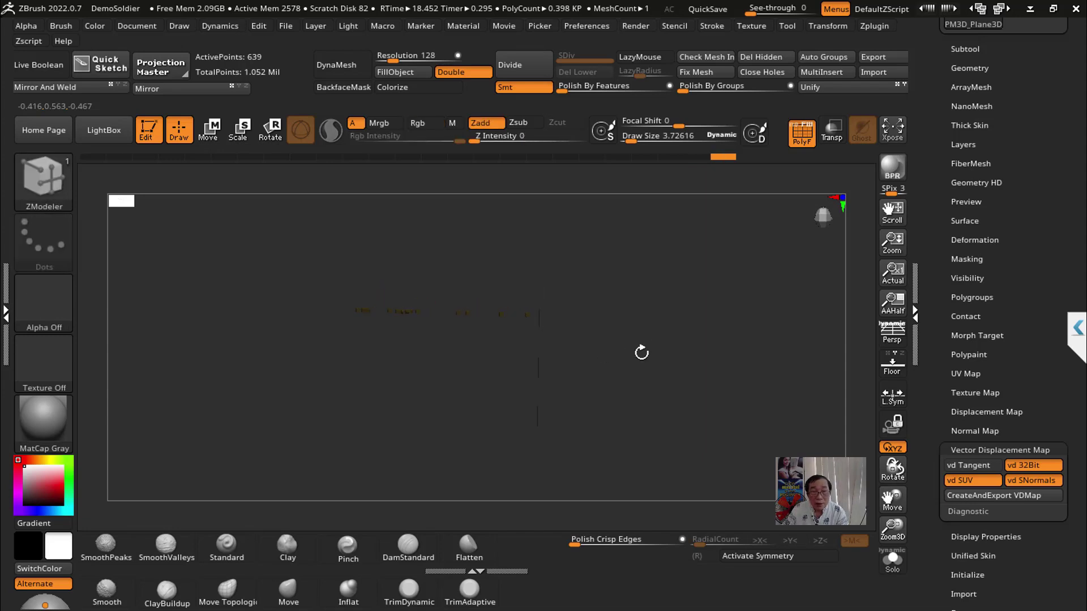
key("ctrl+shift")
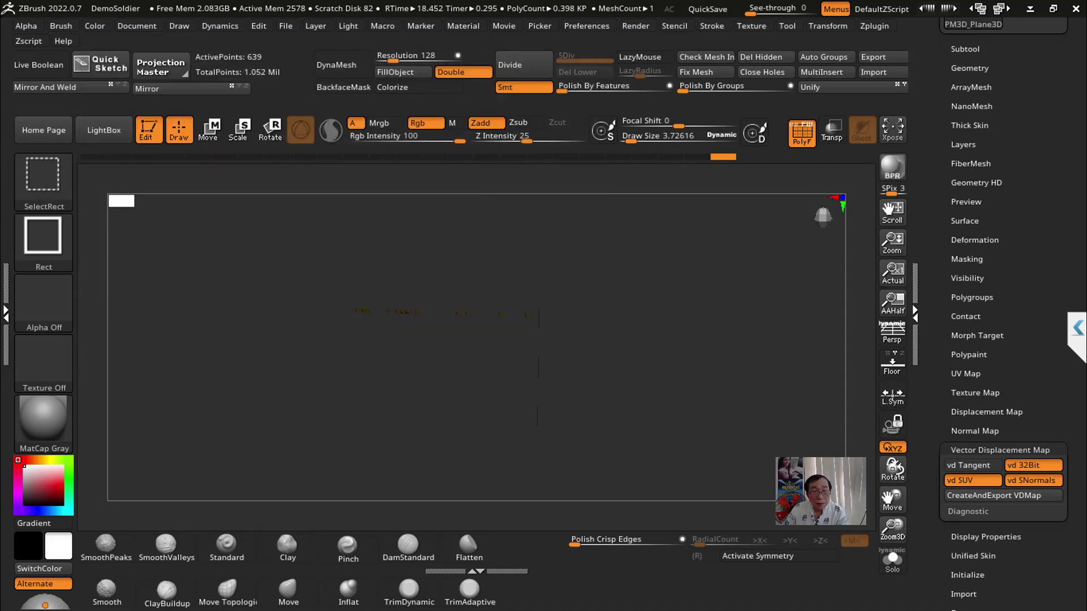
key("ctrl")
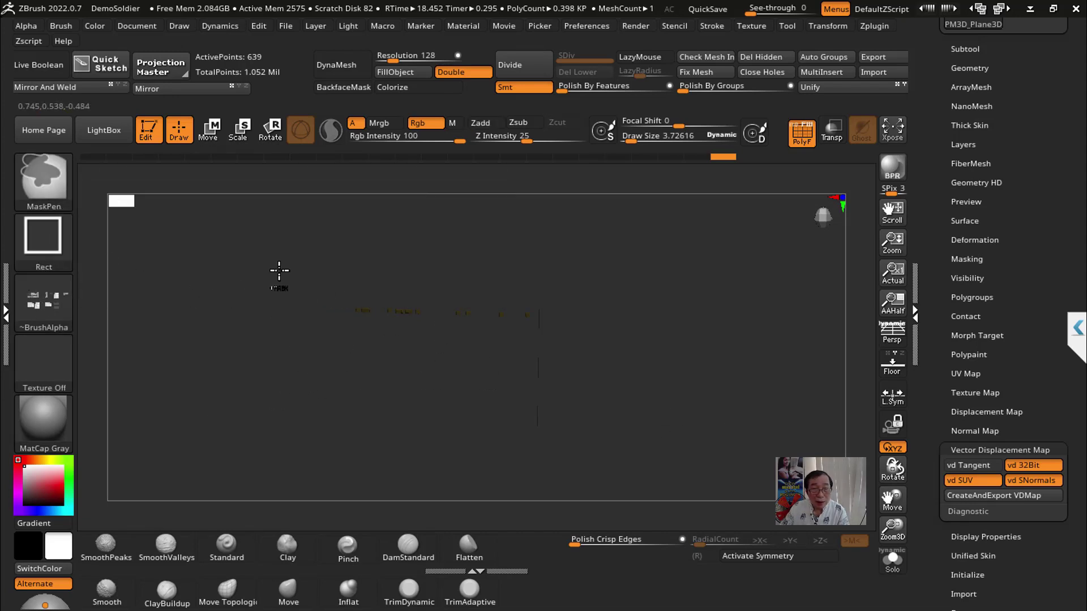
Step: Mask the isolated fragments with a rectangle with Alpha Off, then show the whole city mesh
left_click_drag(286, 268, 486, 368, "ctrl")
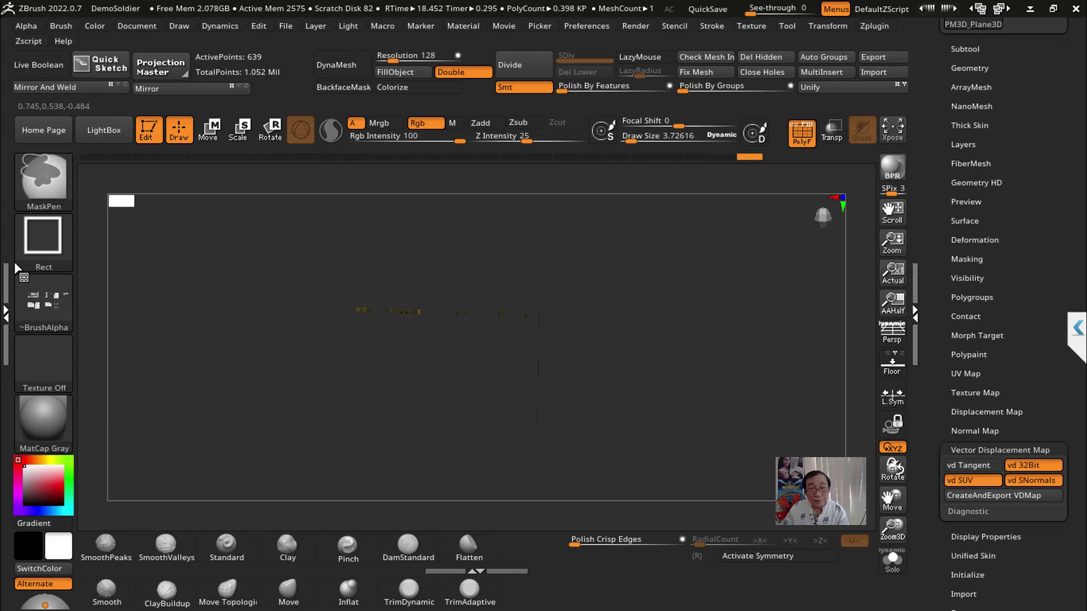
left_click(43, 303)
left_click(127, 328)
left_click_drag(292, 265, 518, 367, "ctrl")
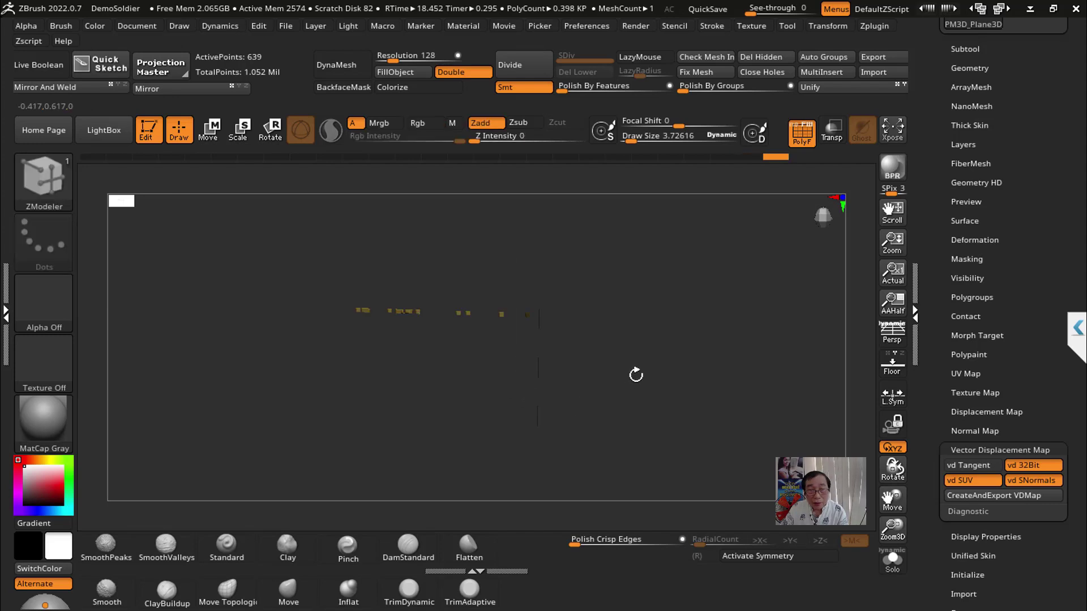
key("ctrl+shift")
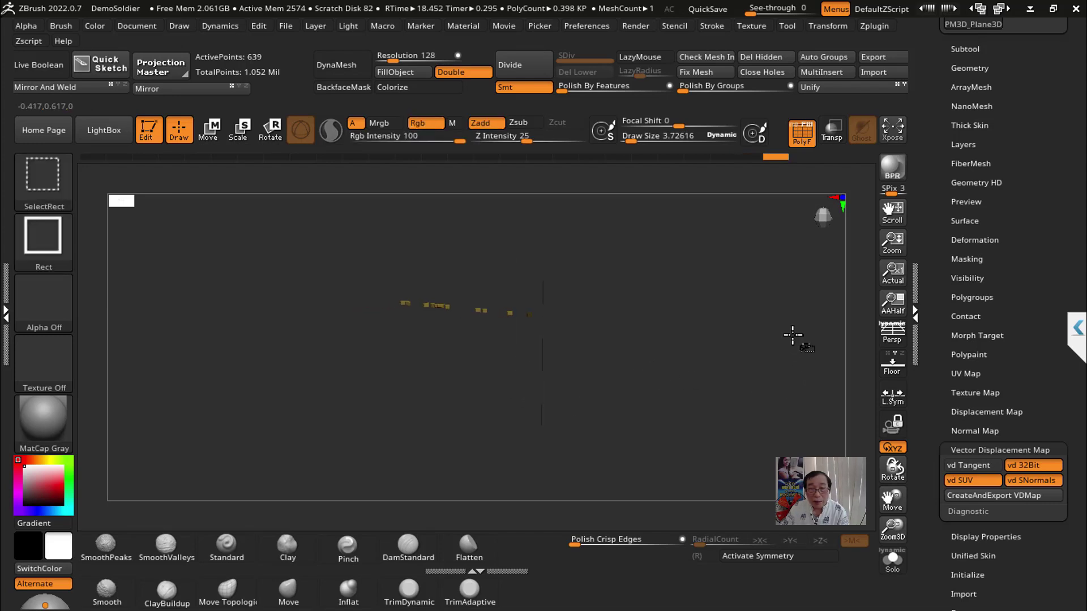
left_click(792, 335, "ctrl+shift")
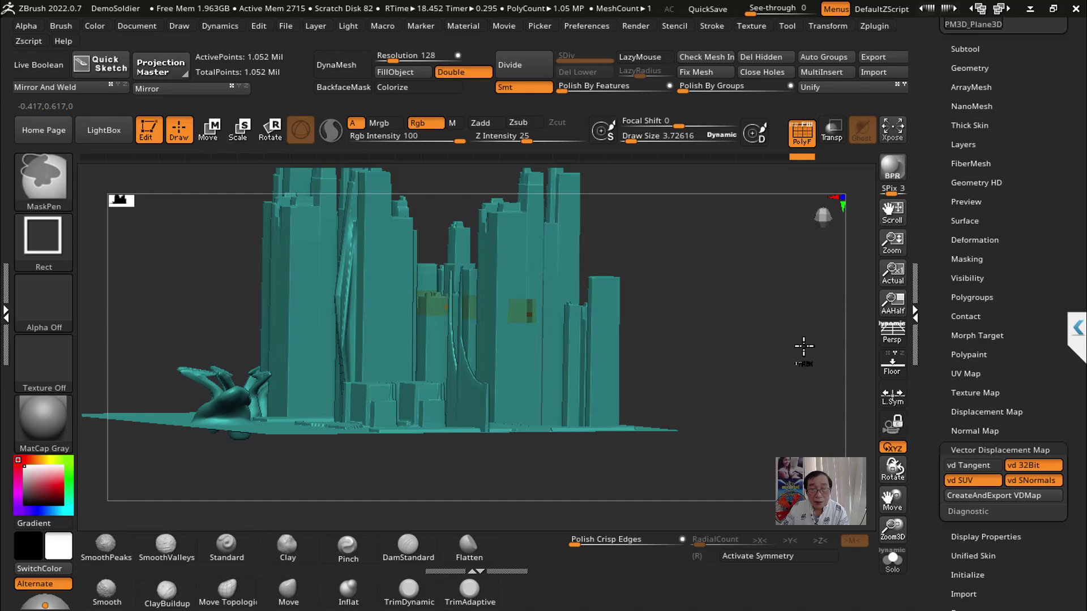
left_click_drag(736, 351, 668, 328)
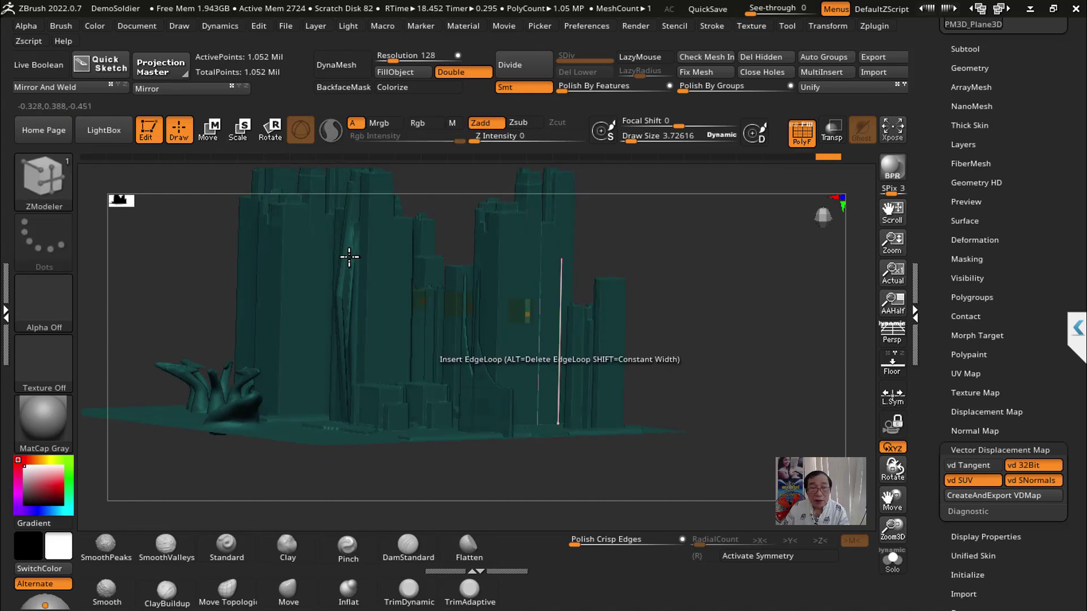
Step: Reposition the Move gizmo at the mesh centre and nudge the model slightly along X
left_click(211, 132)
left_click_drag(600, 330, 716, 396)
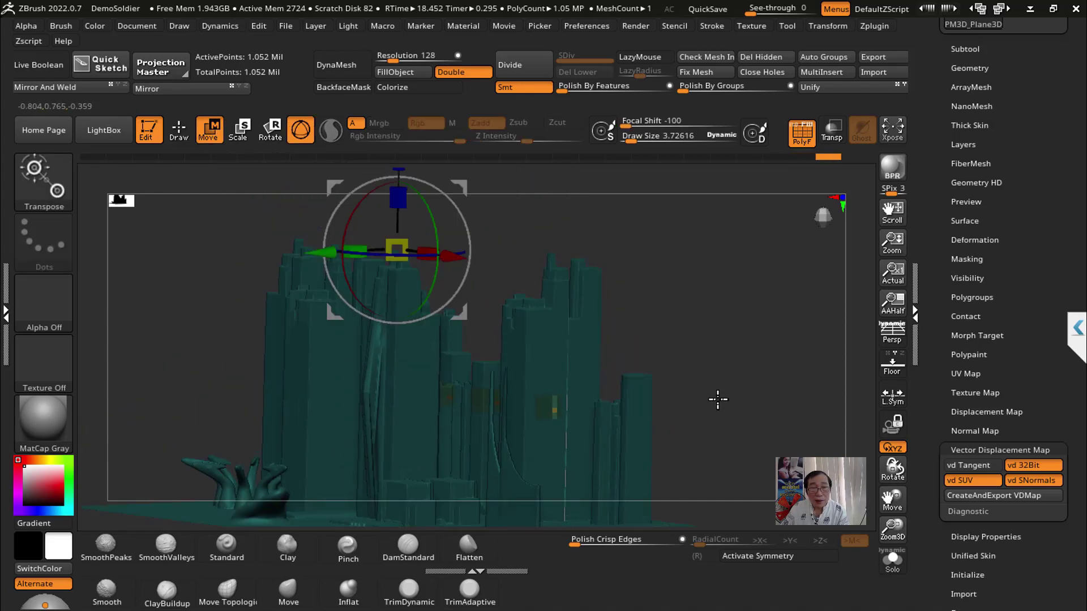
left_click_drag(582, 255, 606, 321)
left_click(390, 206)
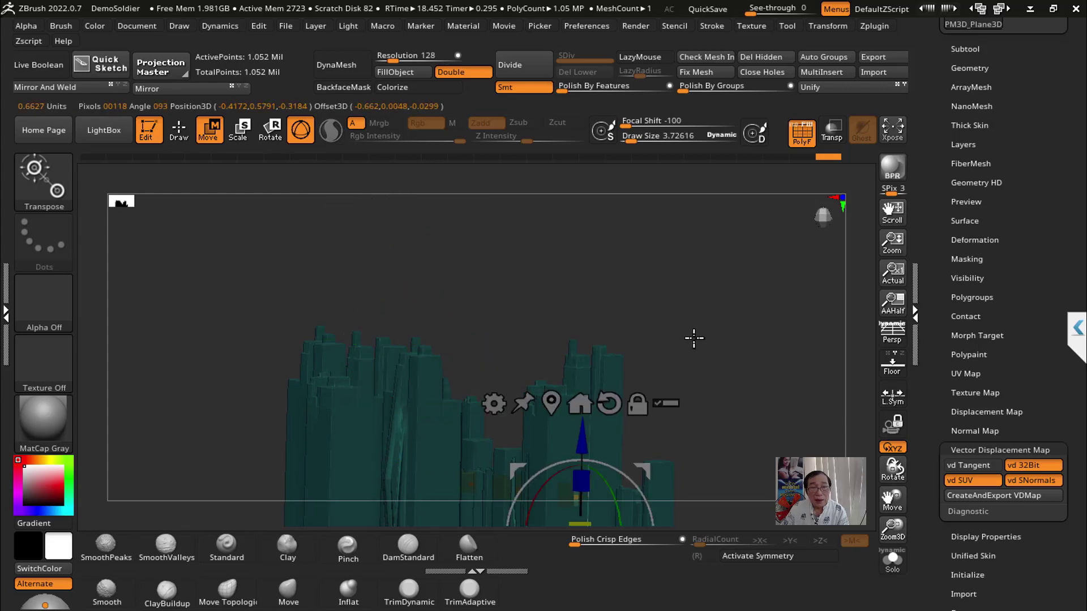
mouse_move(691, 340)
left_mouse_down()
mouse_move(784, 255)
mouse_move(662, 387)
left_mouse_up()
left_click_drag(582, 391, 587, 392)
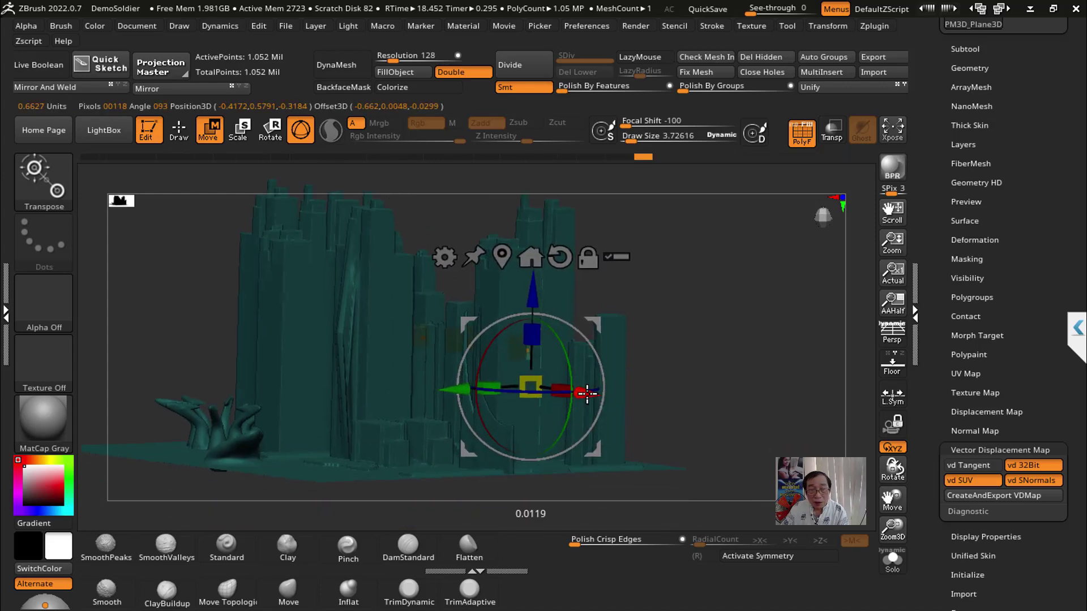
Step: Return to ZModeler, turn off PolyF, and turn the towers to face the camera
key("q")
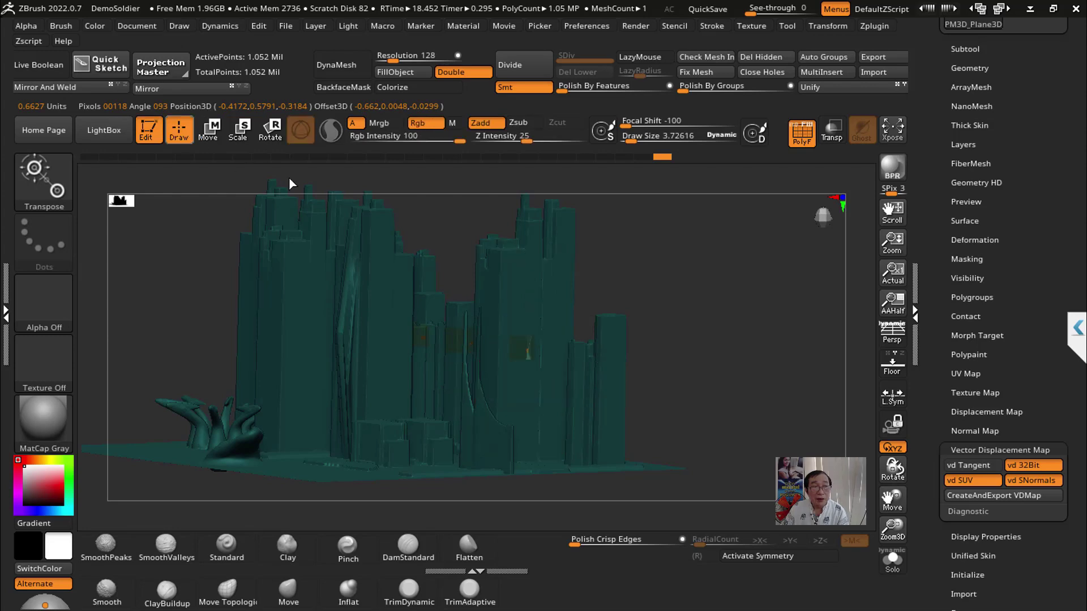
key("b")
key("z")
key("m")
left_click_drag(769, 366, 748, 369)
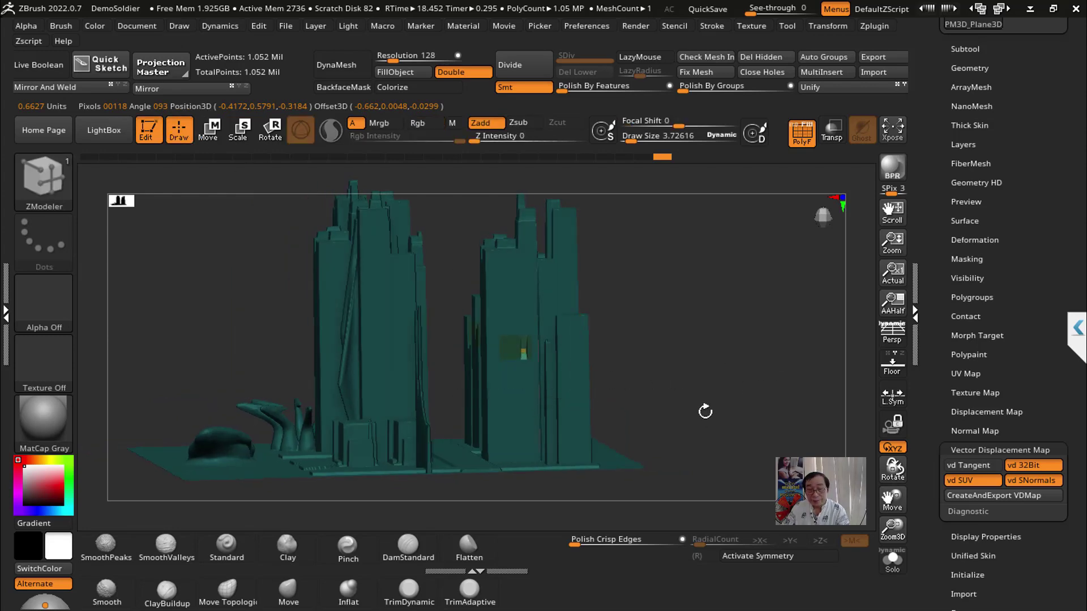
left_click(810, 129)
left_click_drag(783, 289, 755, 342)
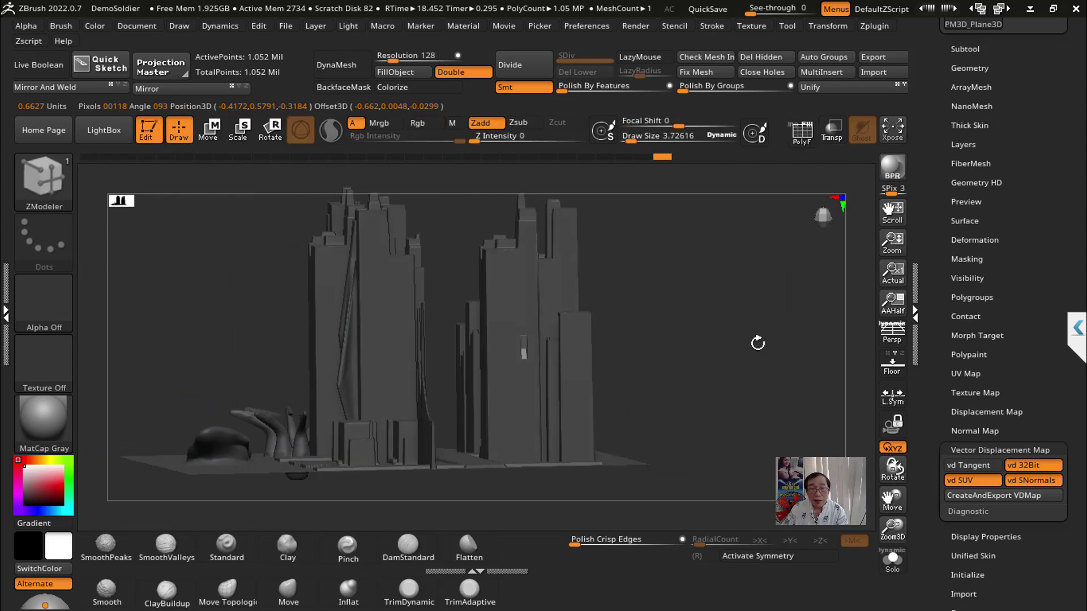
left_click_drag(623, 362, 673, 383)
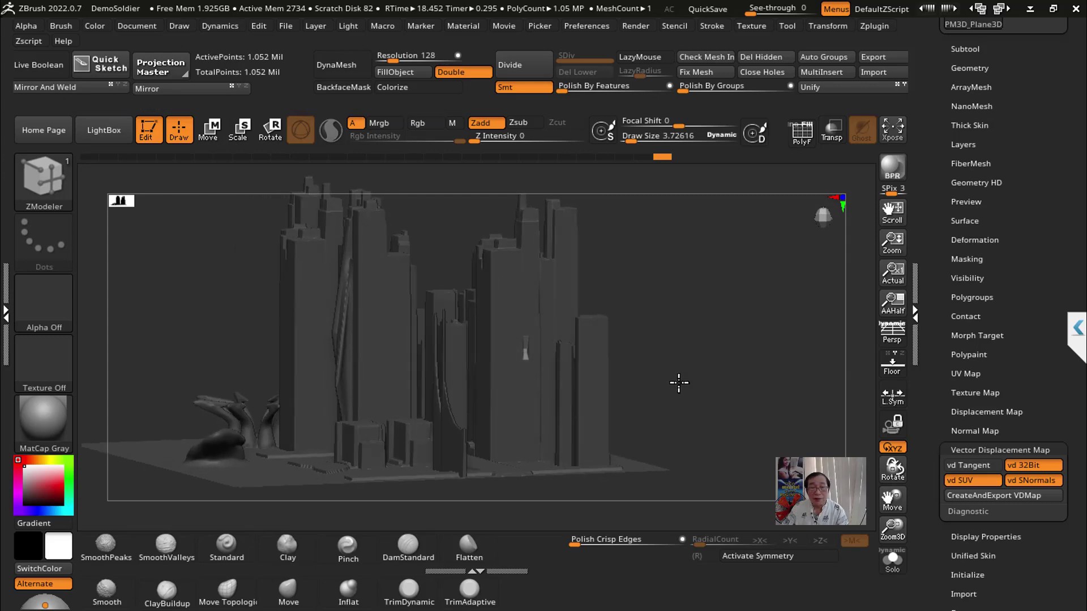
Step: Mask a rectangular panel on the right tower and tilt the view down over the city
key("ctrl")
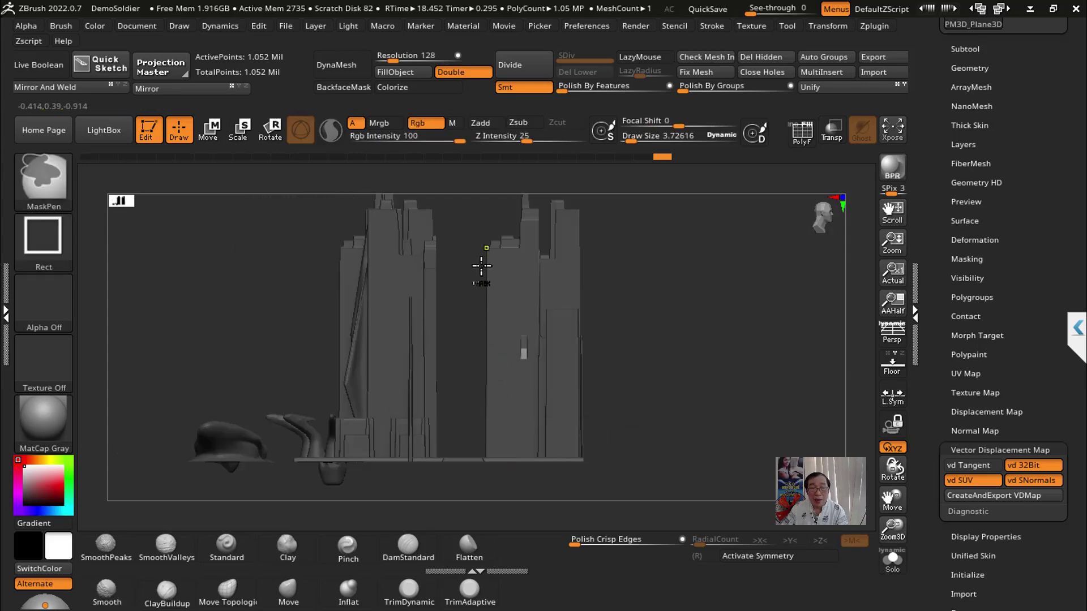
left_click_drag(473, 274, 594, 291, "ctrl")
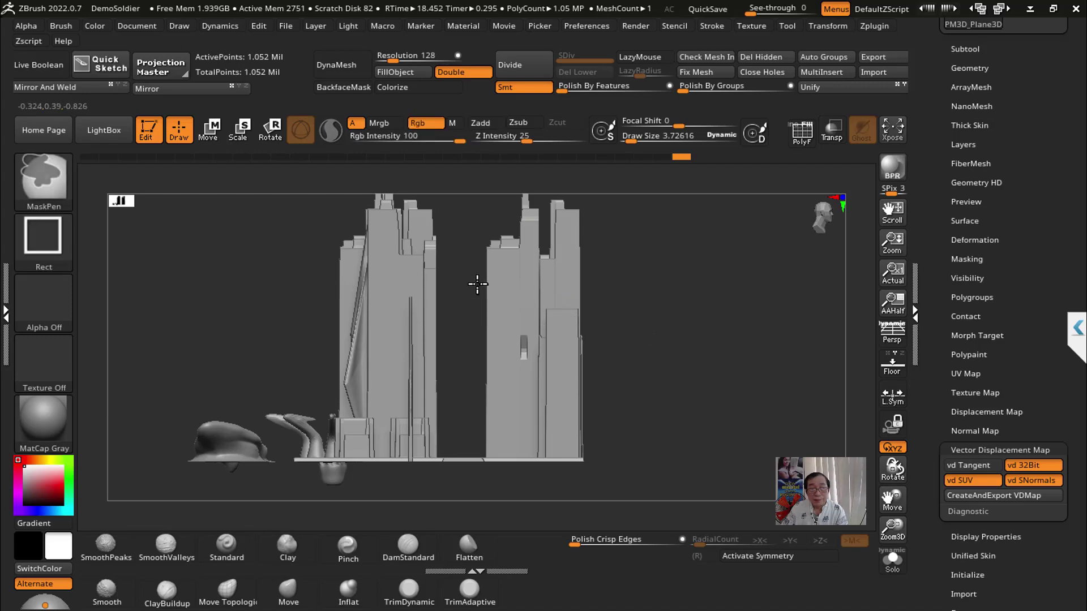
left_click_drag(478, 284, 603, 335, "ctrl")
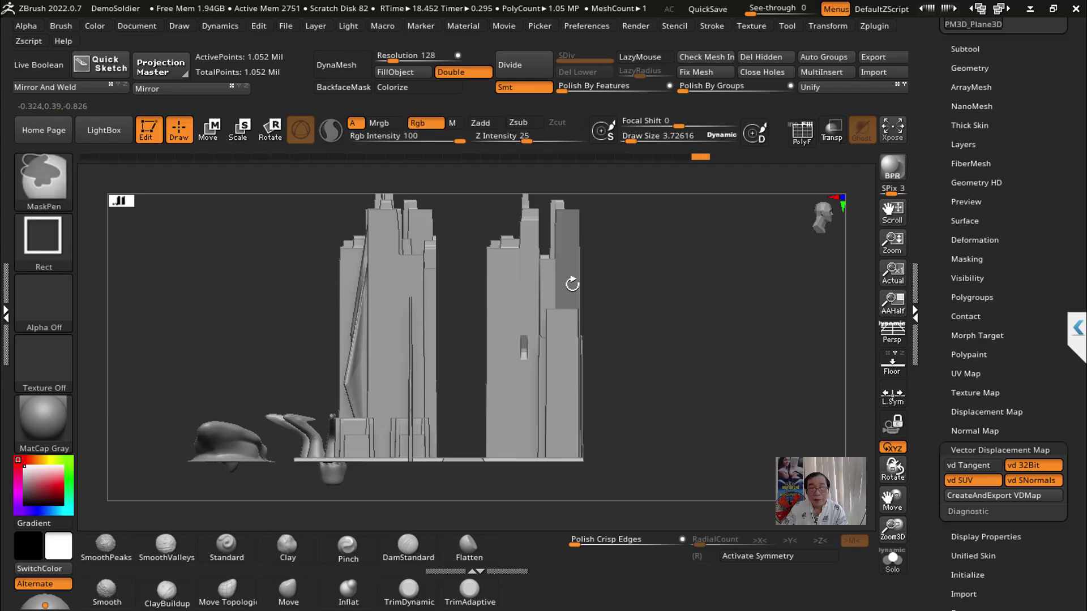
left_click_drag(644, 292, 605, 201)
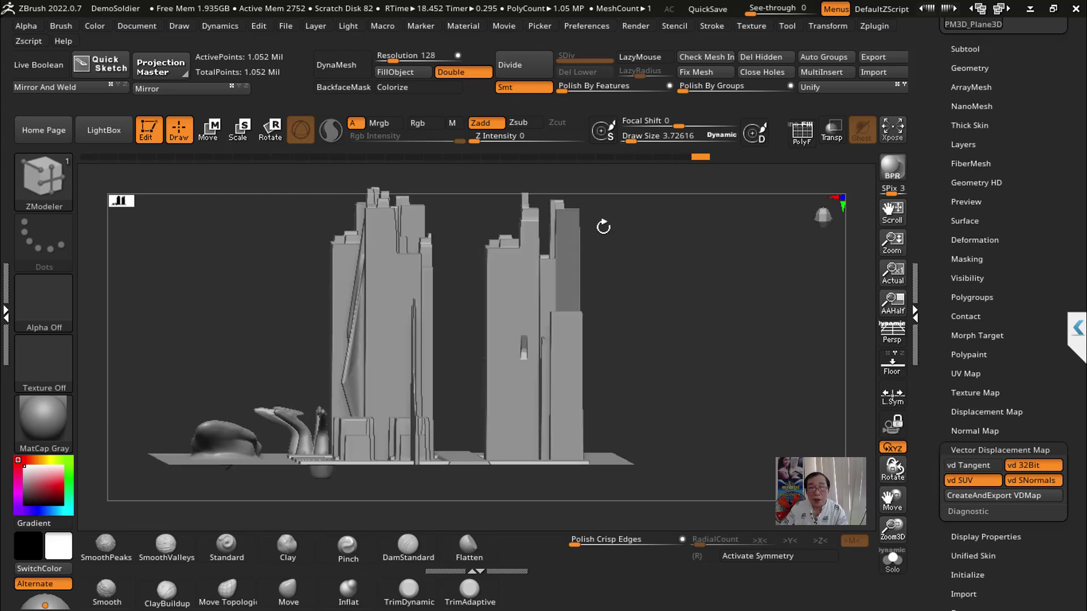
left_click_drag(666, 295, 670, 308)
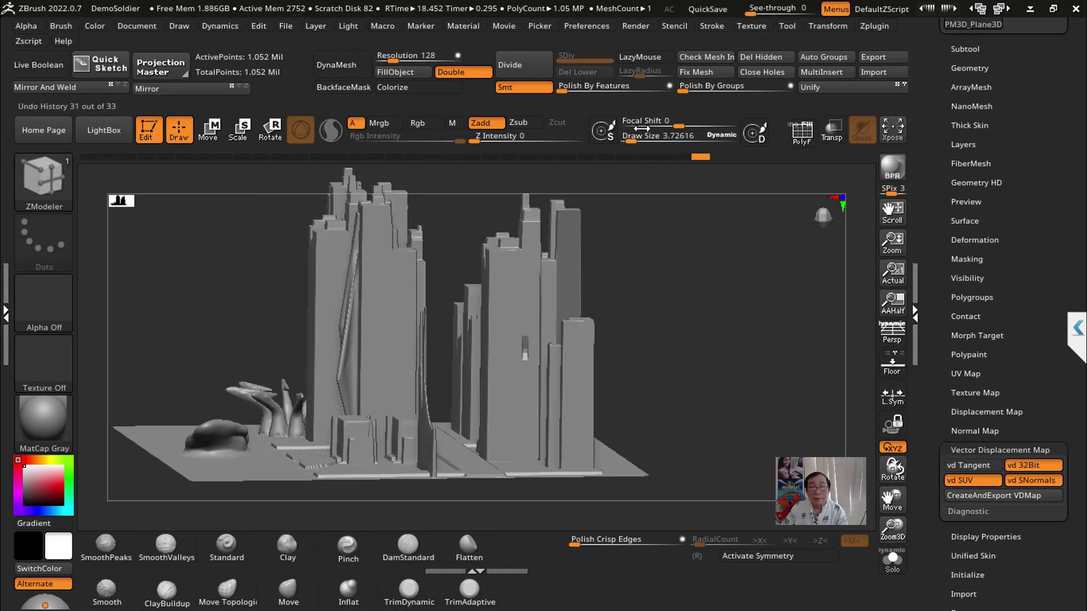
Step: Subdivide the visible mesh and mask the tall tower on the right
left_click(519, 72)
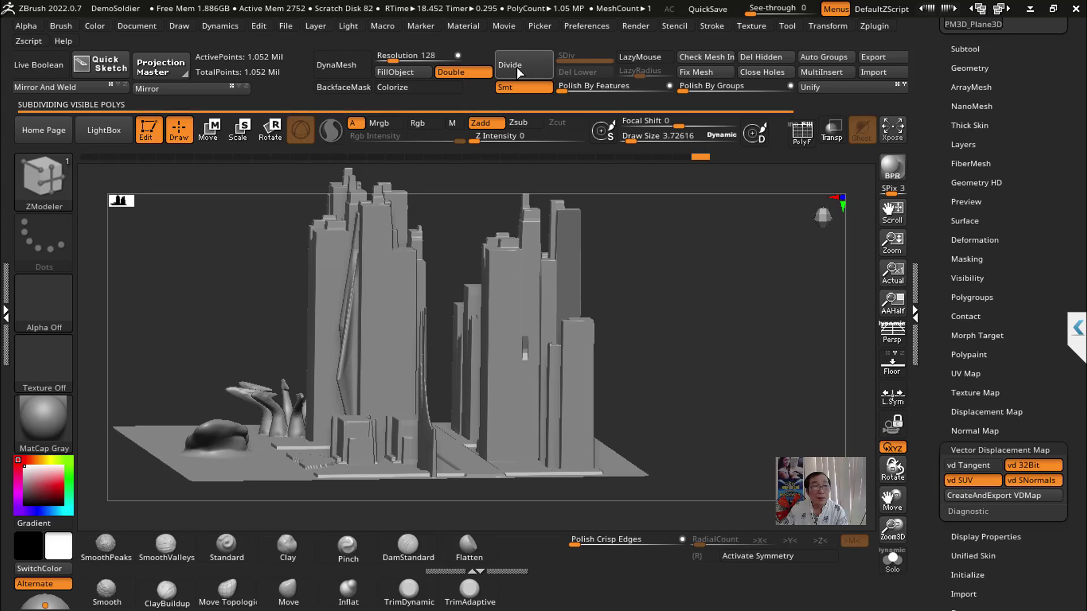
key("ctrl+d")
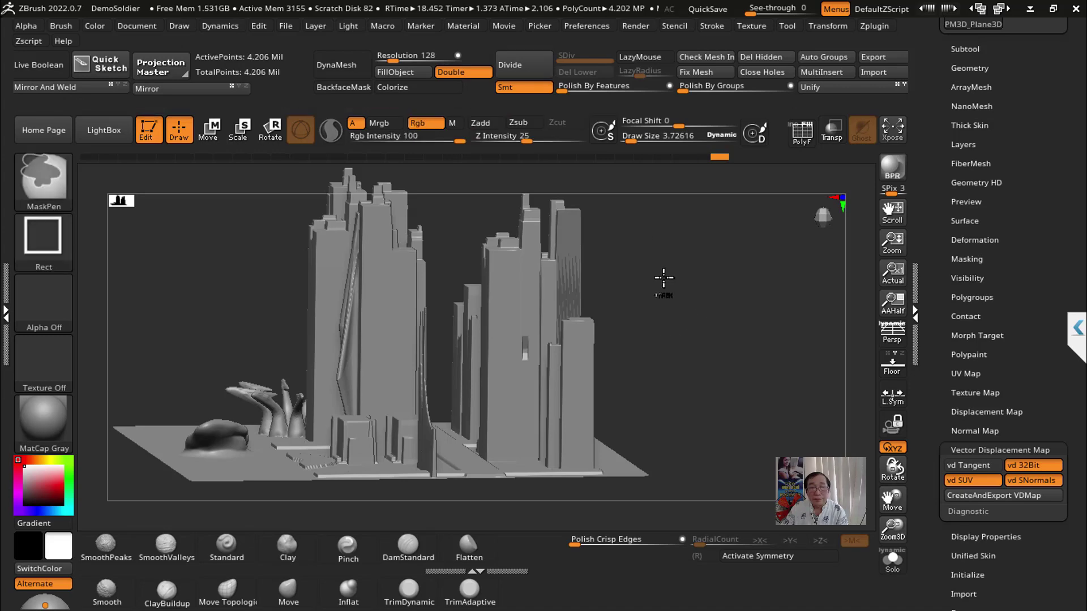
left_click_drag(668, 317, 648, 318, "shift")
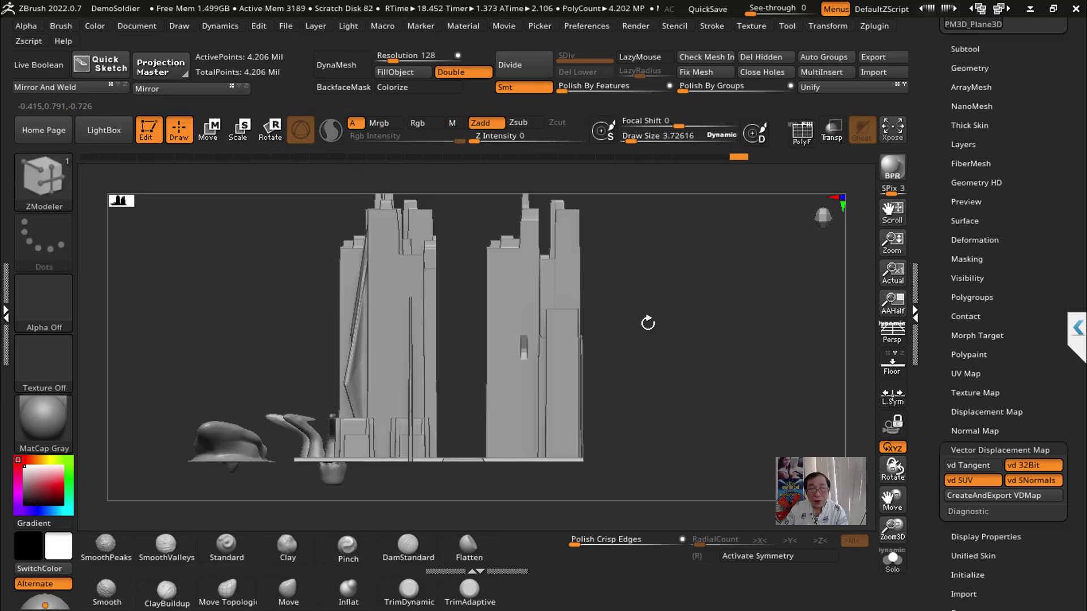
left_click_drag(466, 284, 596, 313, "ctrl")
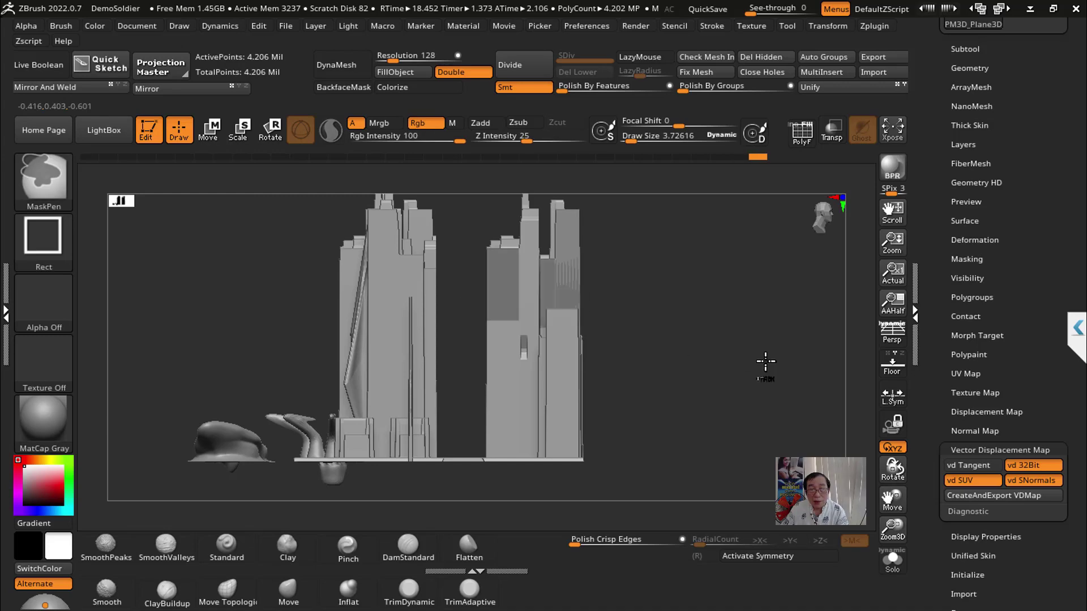
mouse_move(733, 350)
left_mouse_down()
mouse_move(757, 368)
mouse_move(741, 374)
left_mouse_up()
Step: Shift the masked tower along X with Move, invert the mask, nudge again, and return to Draw
key("w")
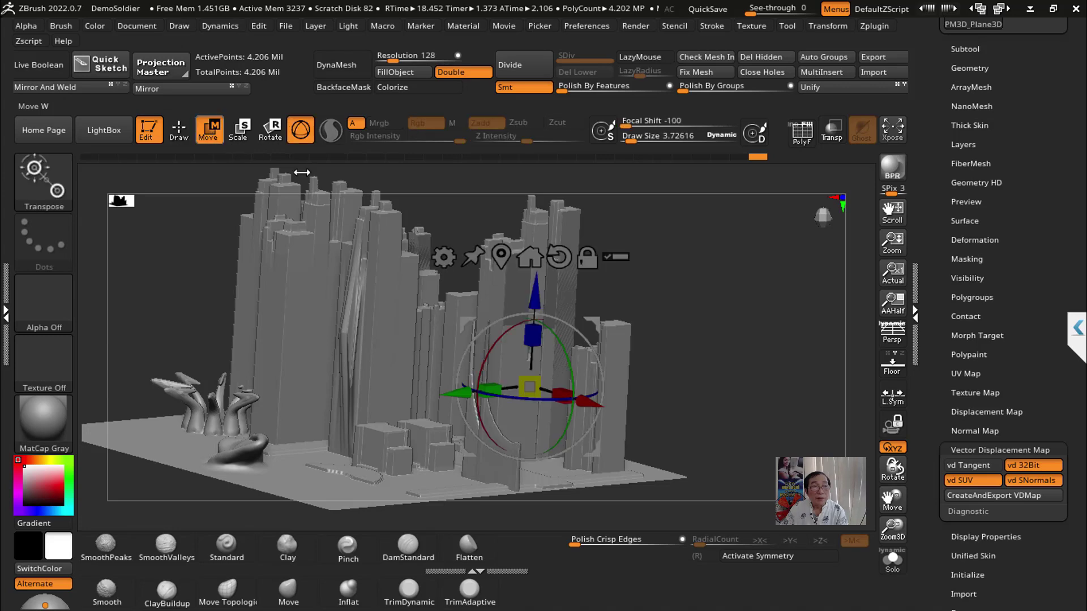
left_click_drag(599, 410, 583, 404)
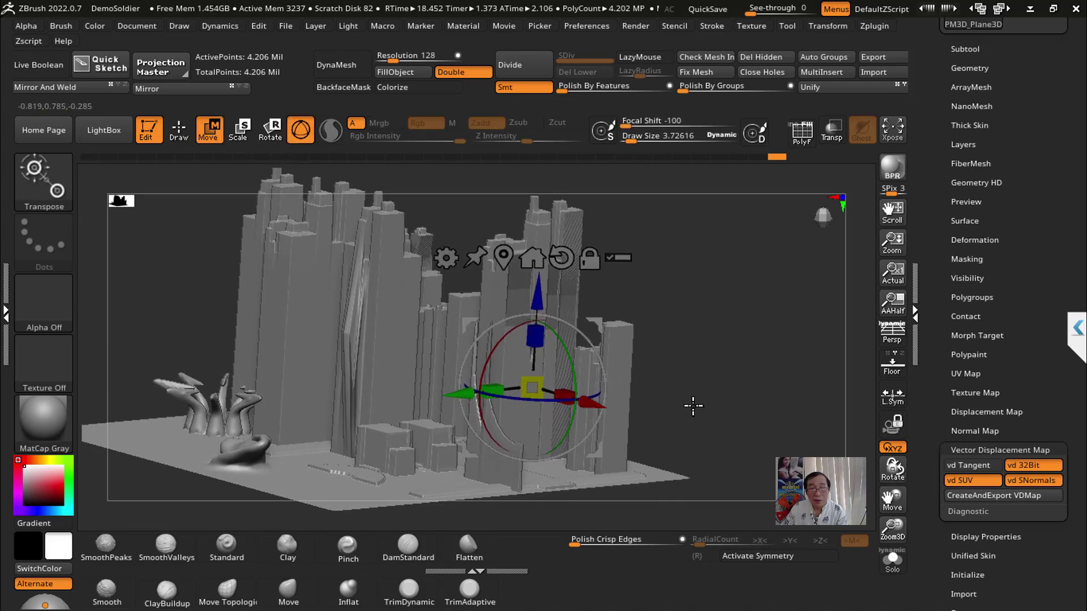
left_click(742, 396, "ctrl")
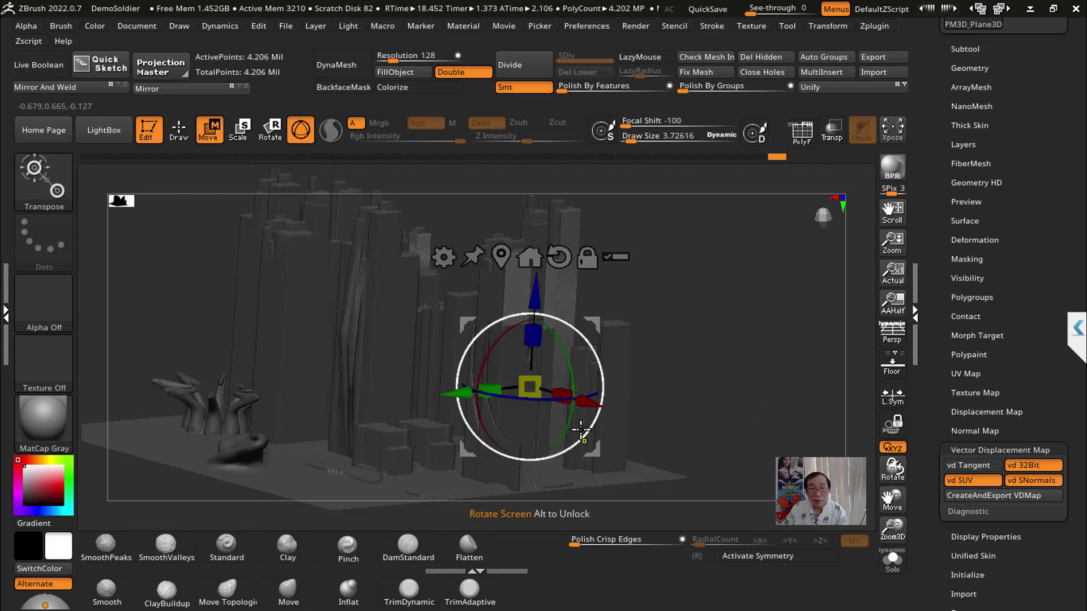
left_click_drag(586, 412, 580, 410)
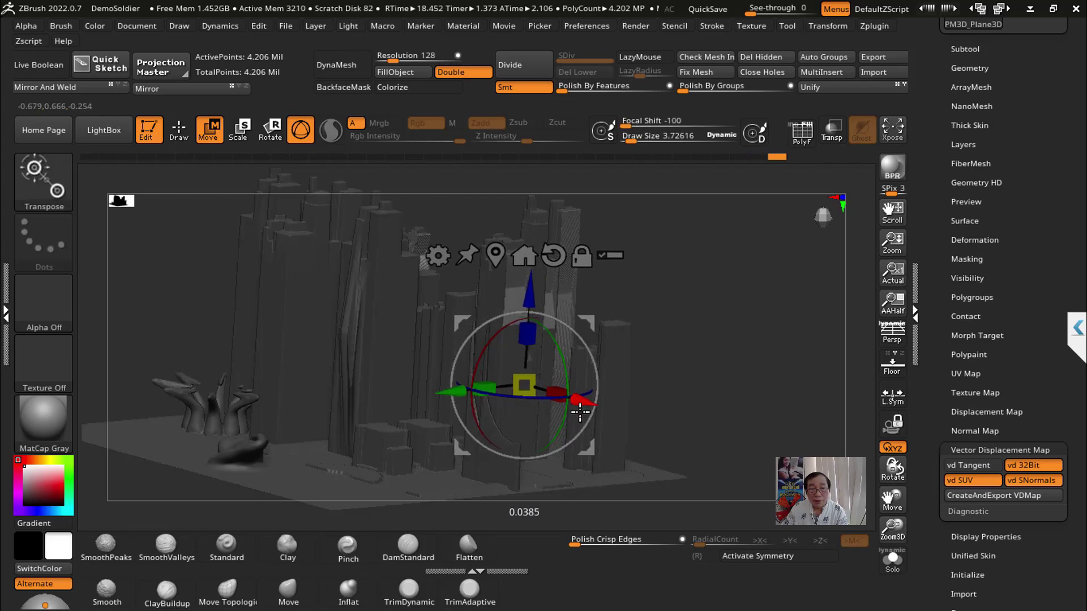
left_click(179, 131)
mouse_move(719, 381)
left_mouse_down()
mouse_move(694, 362)
mouse_move(632, 360)
mouse_move(825, 299)
mouse_move(817, 328)
mouse_move(842, 337)
mouse_move(616, 460)
left_mouse_up()
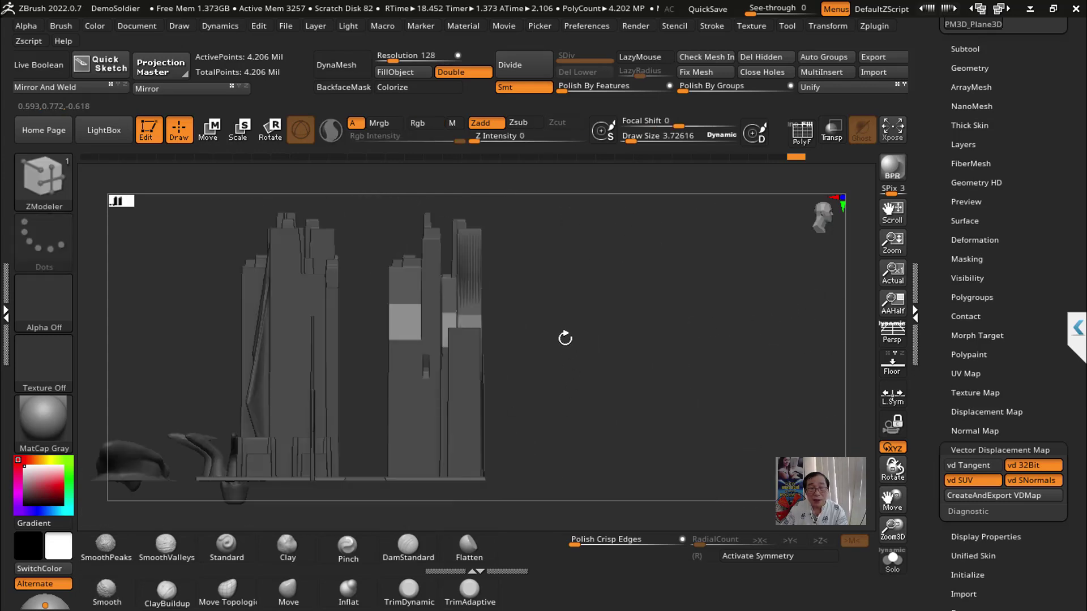
mouse_move(565, 338)
left_mouse_down()
mouse_move(585, 386)
mouse_move(643, 359)
mouse_move(742, 361)
mouse_move(339, 453)
left_mouse_up()
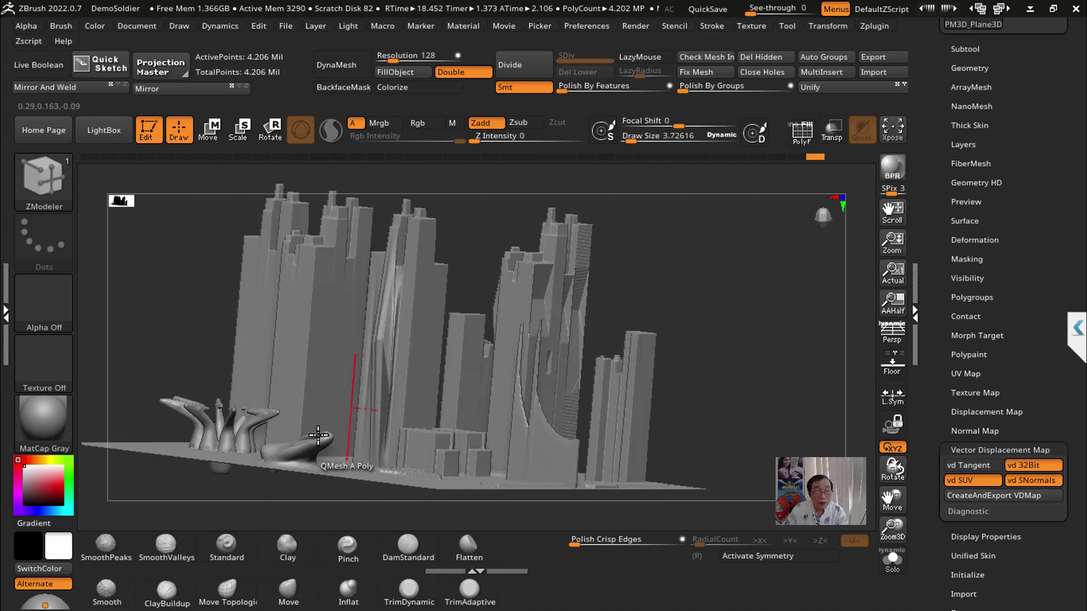
mouse_move(725, 427)
left_mouse_down()
mouse_move(749, 412)
mouse_move(211, 421)
left_mouse_up()
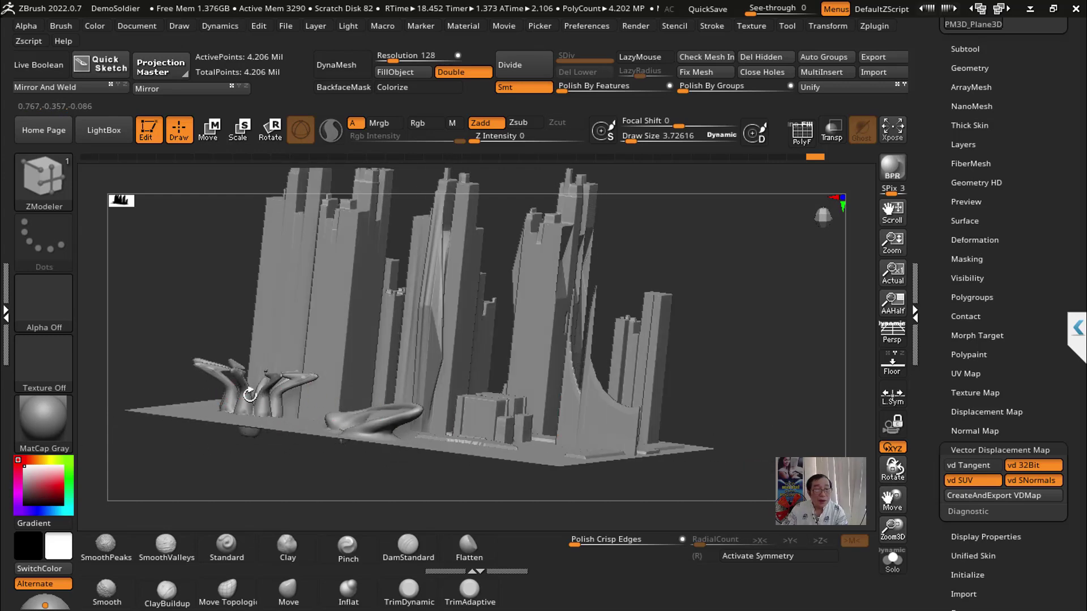
left_click_drag(747, 388, 435, 497)
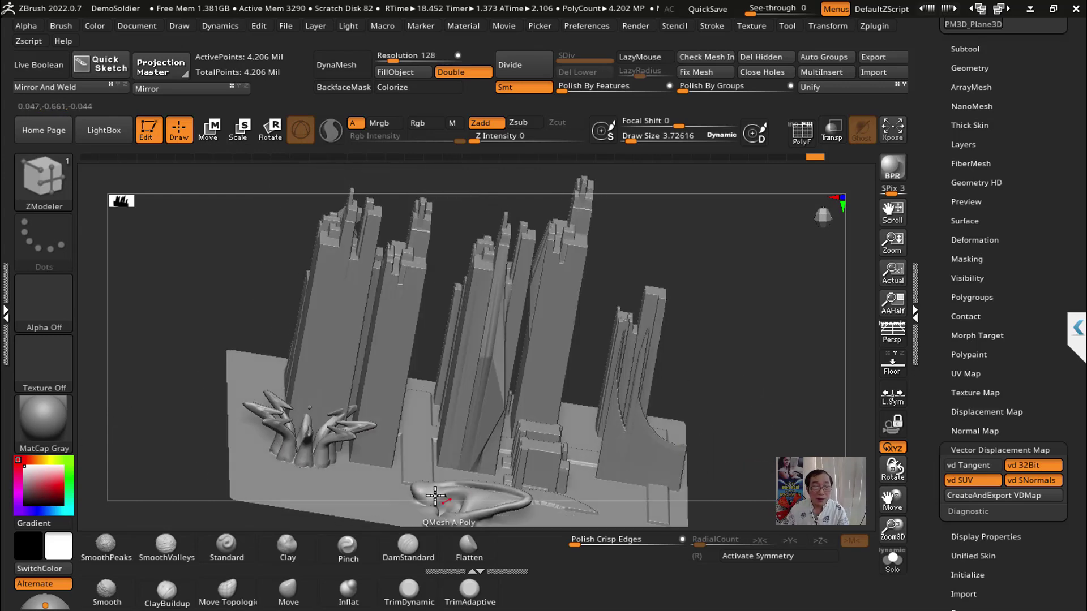
left_click_drag(753, 402, 733, 359)
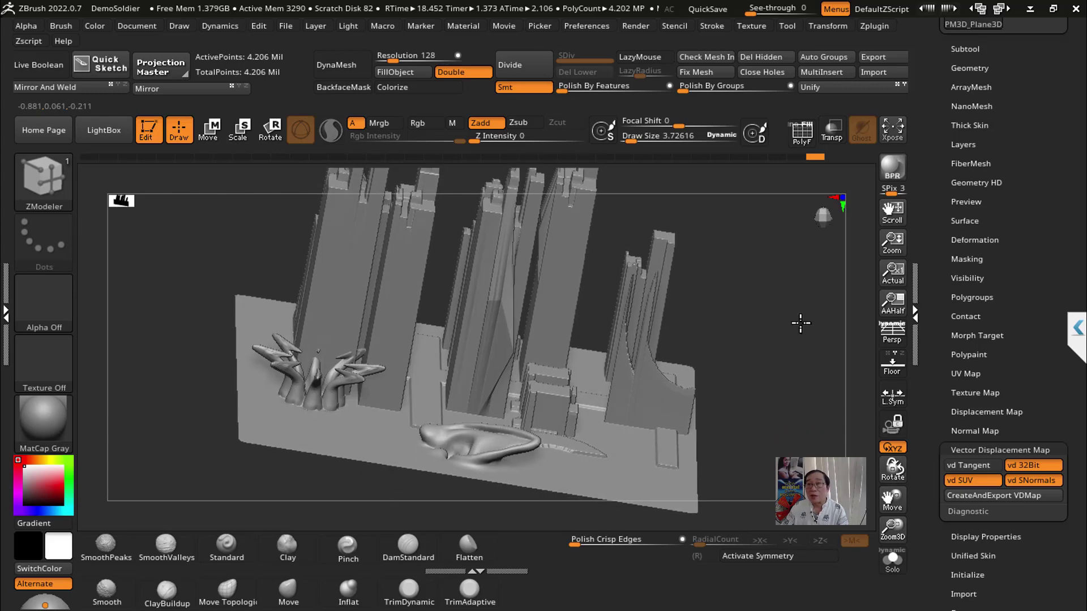
left_click_drag(801, 323, 787, 294, "shift")
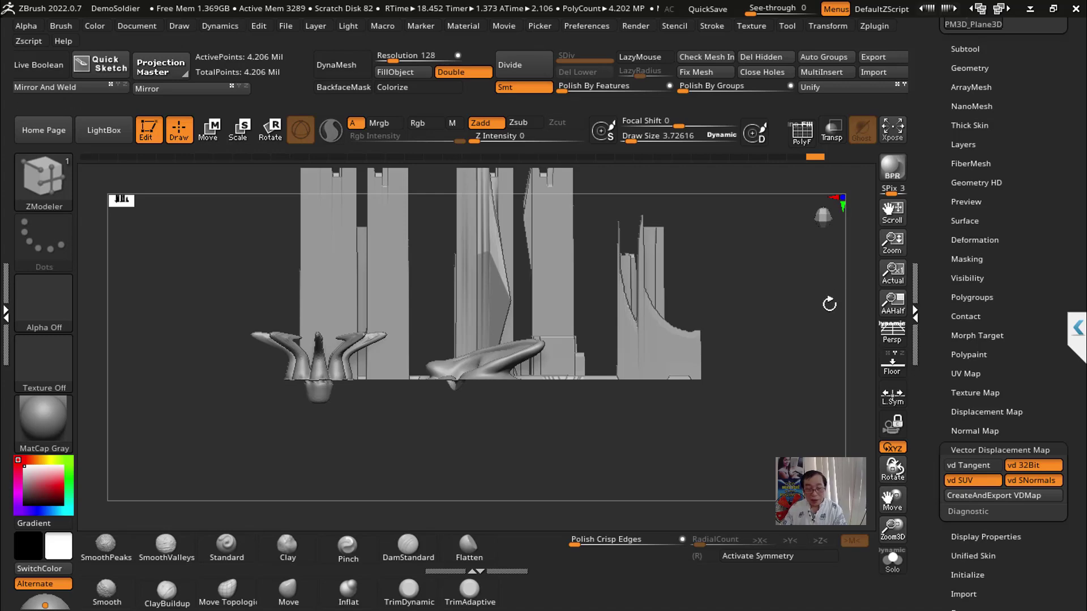
left_click_drag(779, 296, 703, 368, "alt")
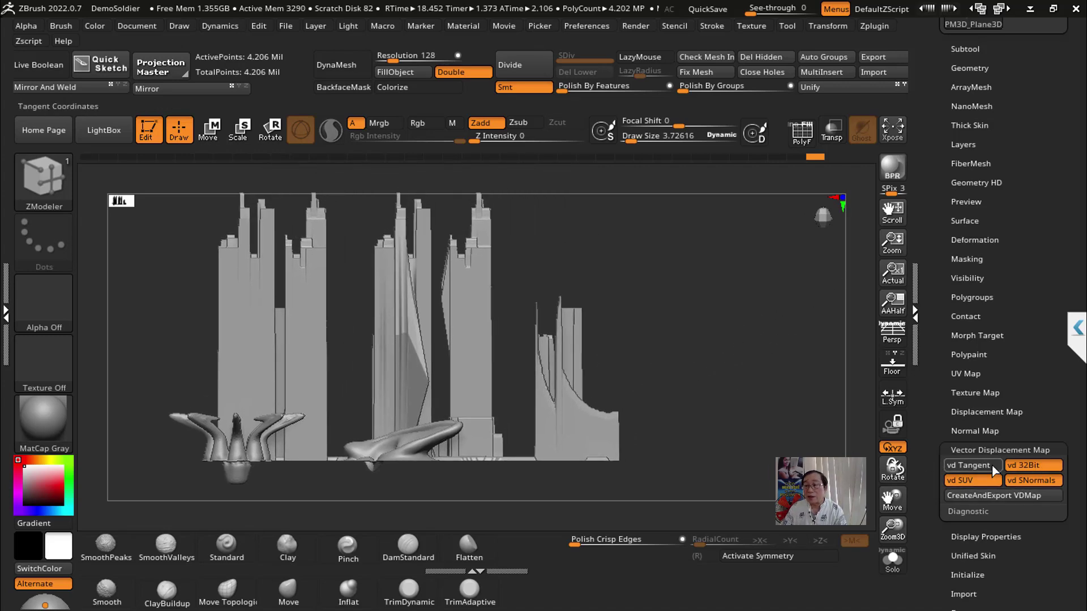
left_click_drag(775, 338, 735, 358)
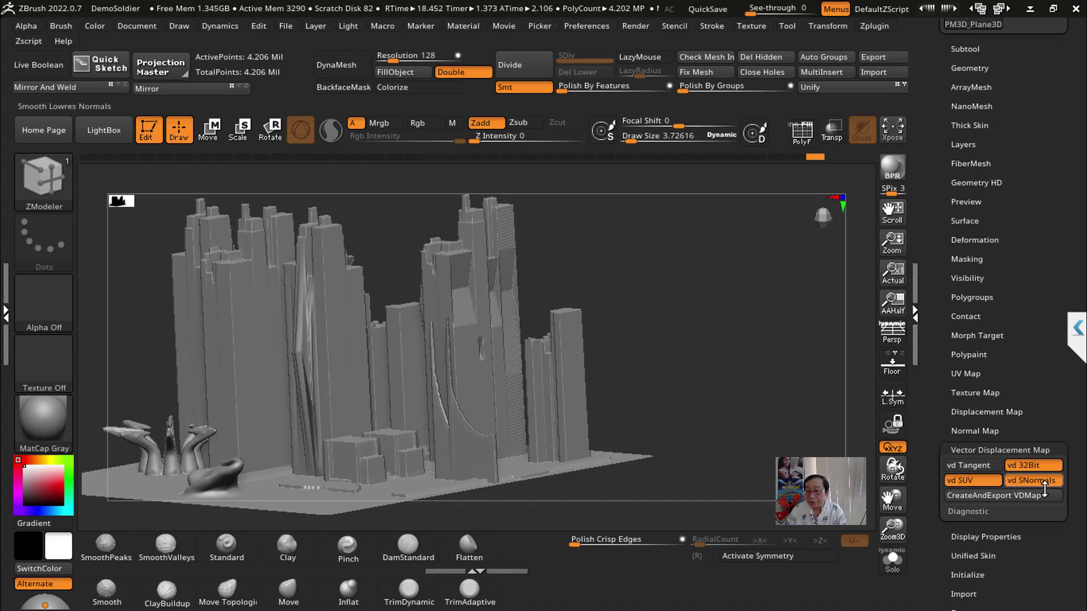
mouse_move(687, 347)
left_mouse_down()
mouse_move(764, 412)
mouse_move(748, 408)
mouse_move(750, 340)
mouse_move(736, 396)
mouse_move(793, 343)
mouse_move(796, 324)
left_mouse_up()
mouse_move(726, 321)
left_mouse_down()
mouse_move(748, 325)
mouse_move(723, 330)
mouse_move(662, 272)
mouse_move(665, 340)
mouse_move(672, 288)
mouse_move(660, 275)
mouse_move(660, 286)
left_mouse_up()
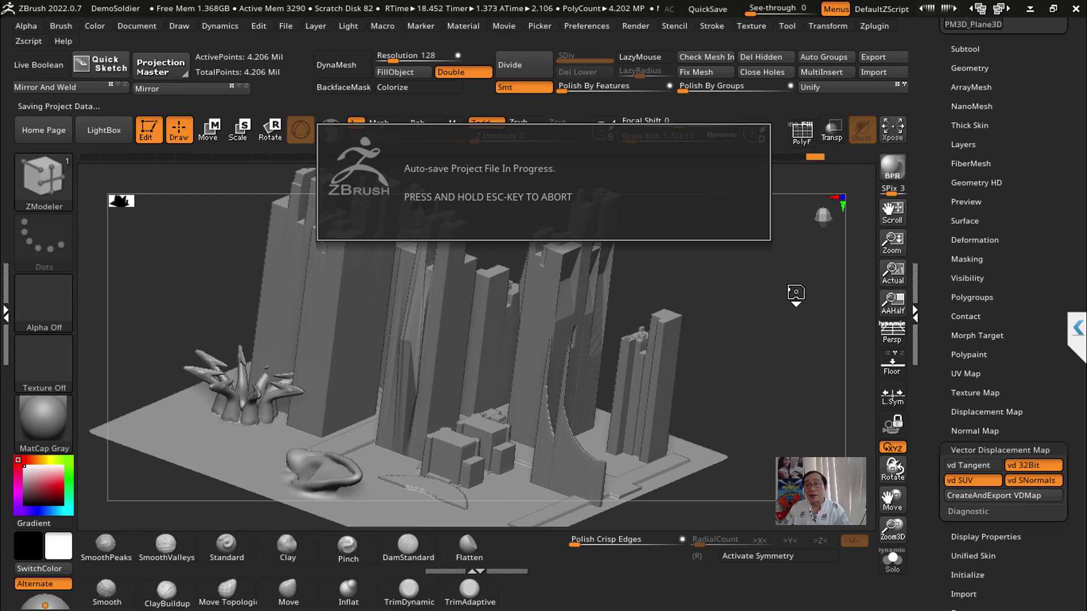
mouse_move(659, 231)
left_mouse_down()
mouse_move(766, 274)
mouse_move(723, 249)
mouse_move(686, 249)
mouse_move(675, 283)
mouse_move(716, 283)
mouse_move(748, 316)
mouse_move(752, 359)
mouse_move(735, 436)
mouse_move(733, 325)
mouse_move(619, 311)
left_mouse_up()
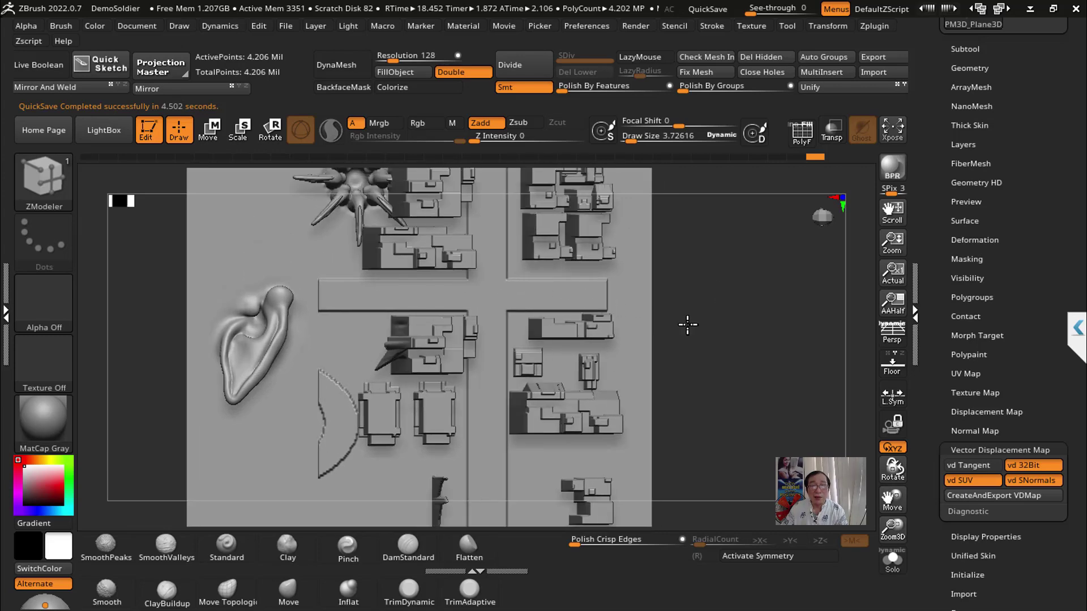
mouse_move(689, 322)
left_mouse_down()
mouse_move(696, 279)
mouse_move(683, 172)
mouse_move(687, 296)
mouse_move(646, 383)
left_mouse_up()
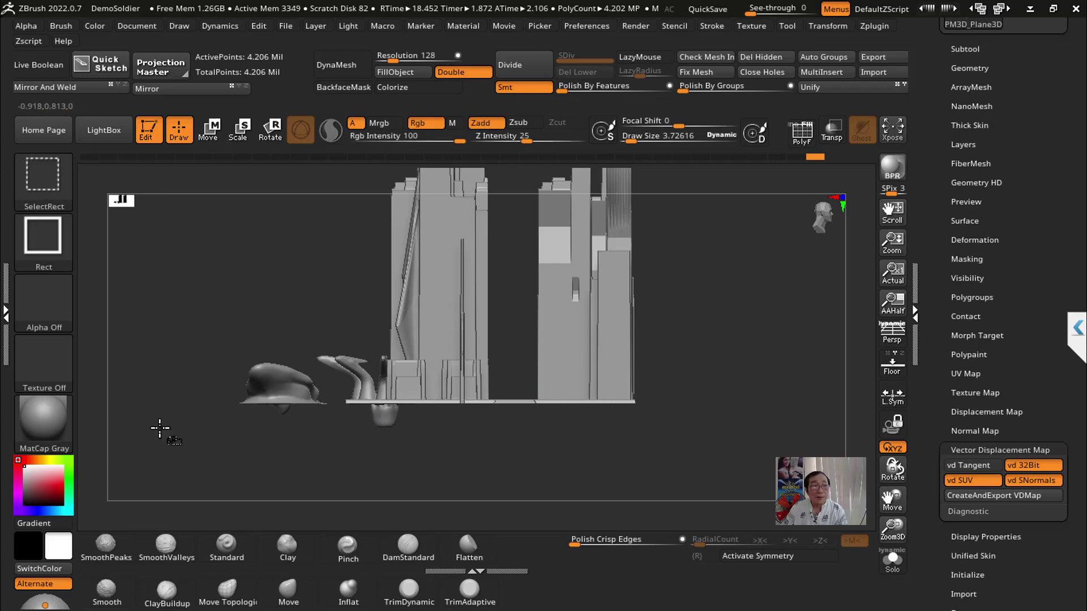
Step: Cut off the mesh bottom flat with a KnifeCurve slice, leaving about 706,869 points
left_click(43, 177, "ctrl+shift")
left_click(499, 265)
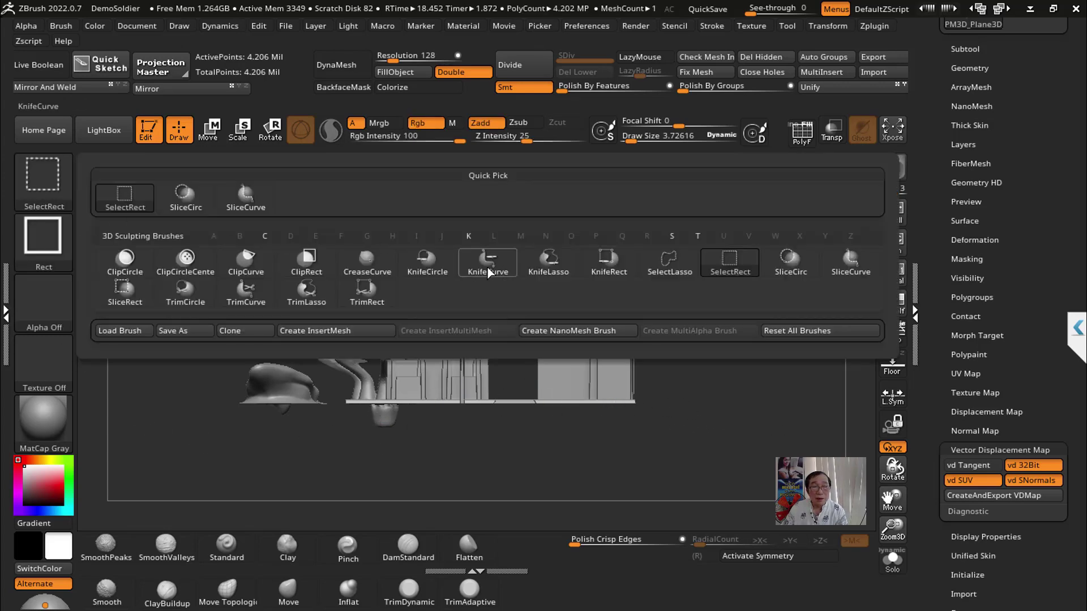
mouse_move(678, 391)
left_mouse_down()
mouse_move(95, 400)
mouse_move(108, 398)
left_mouse_up()
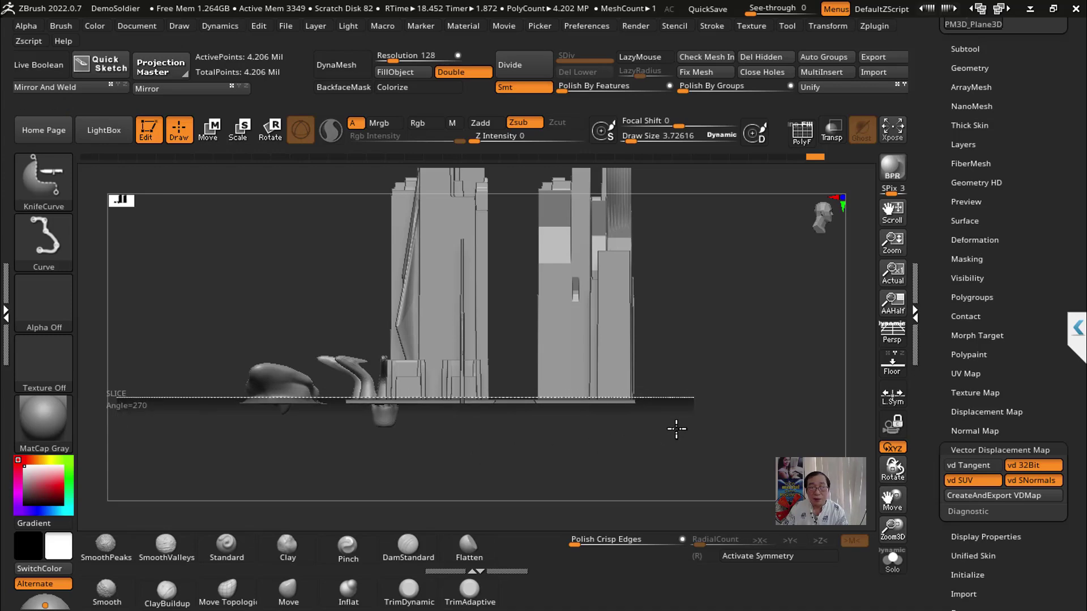
mouse_move(691, 376)
left_mouse_down()
mouse_move(718, 402)
mouse_move(759, 362)
left_mouse_up()
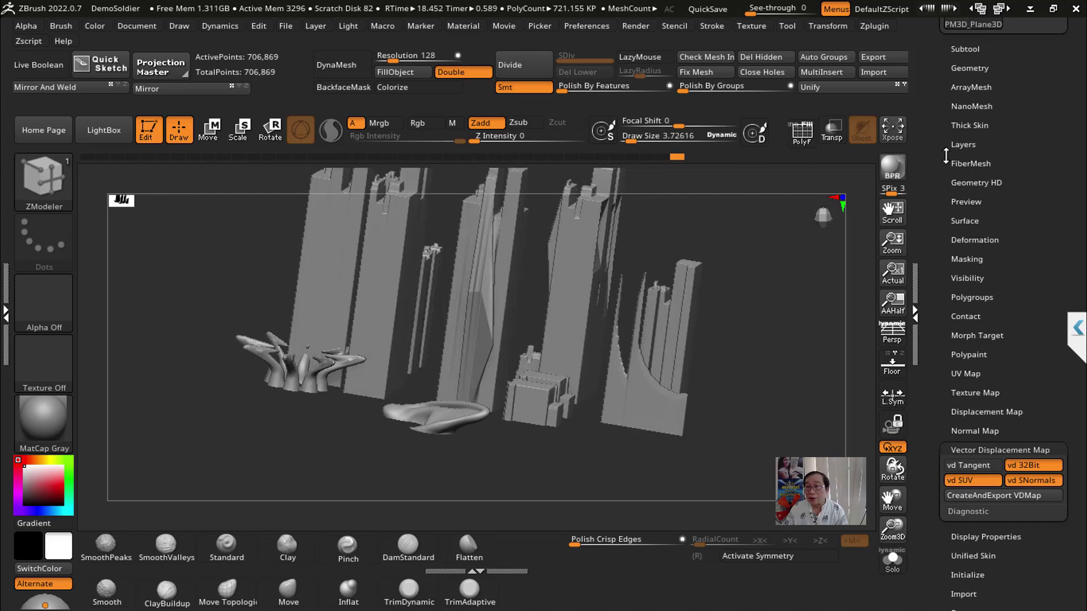
left_click(968, 74)
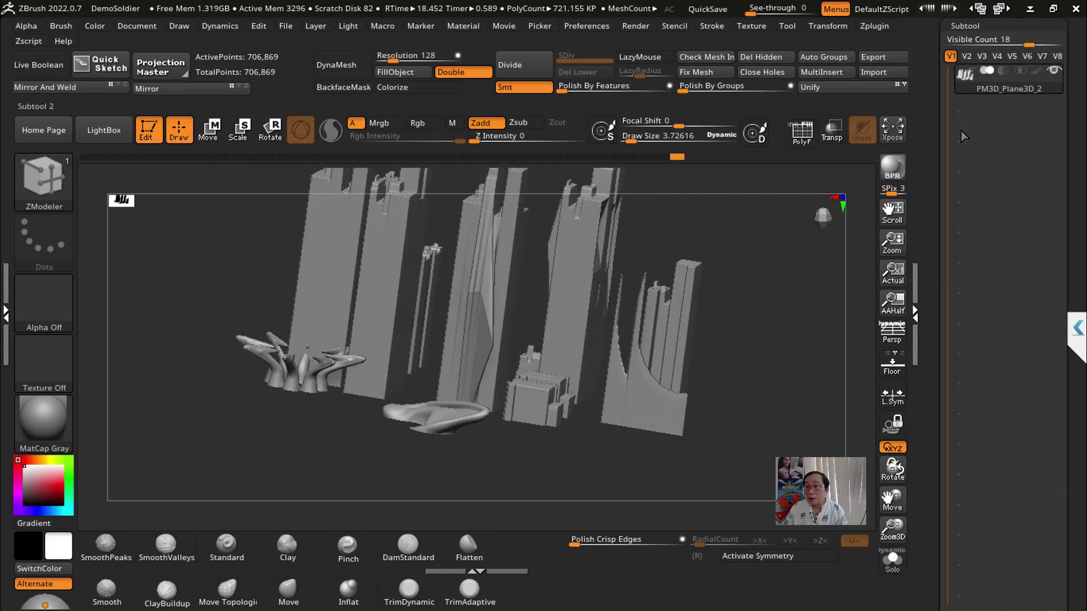
Step: Set the subtool list Visible Count to 4 and insert a Cube3D subtool
left_click_drag(1029, 45, 963, 44)
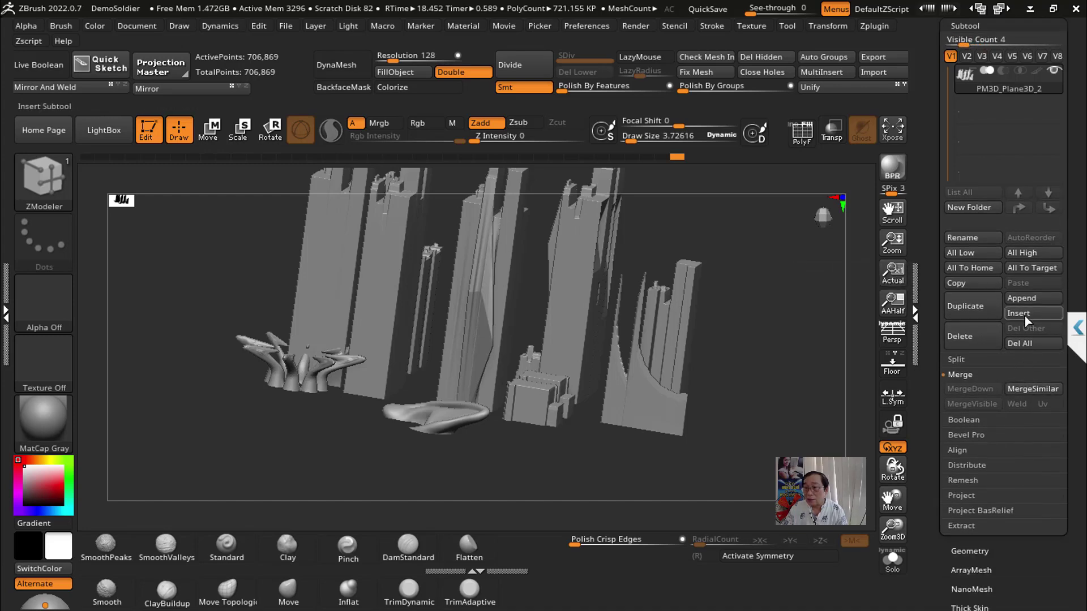
left_click(1030, 314)
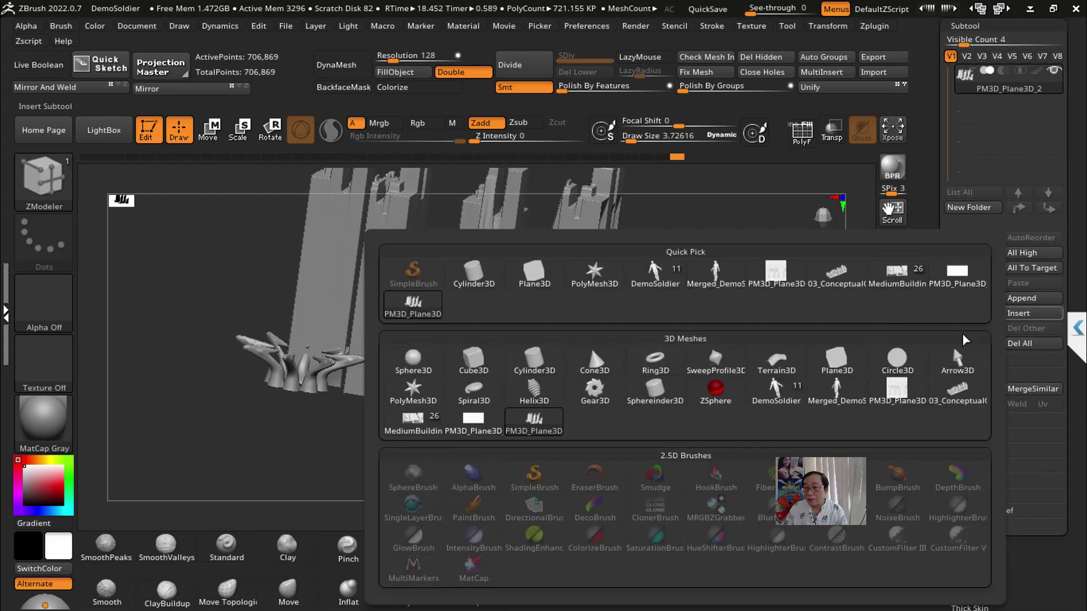
left_click(489, 366)
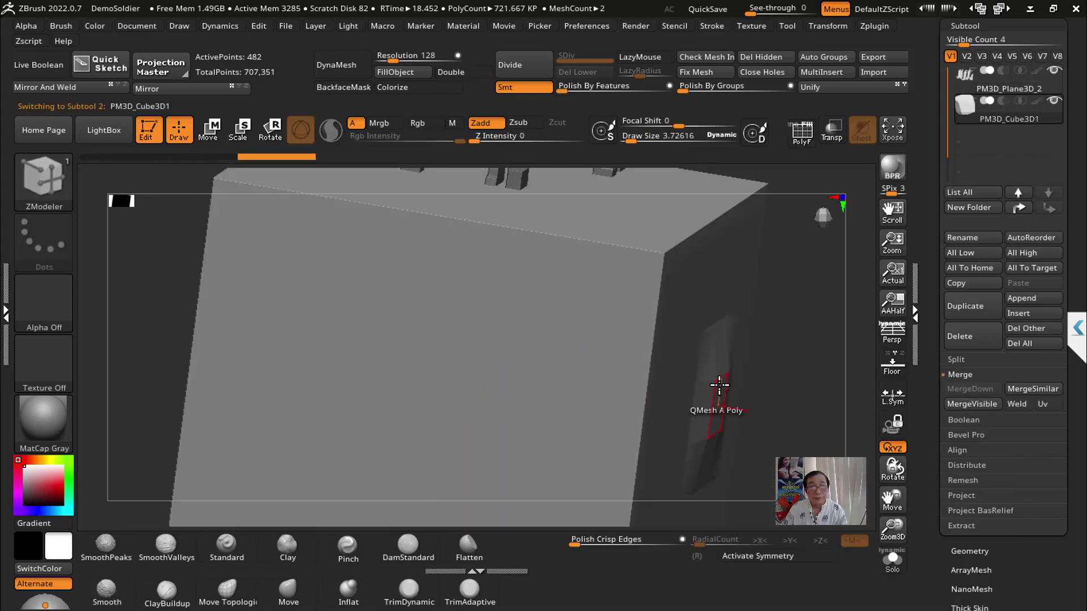
Step: Scale the cube into a thin slab and narrow it from top view to fit under the buildings
key("w")
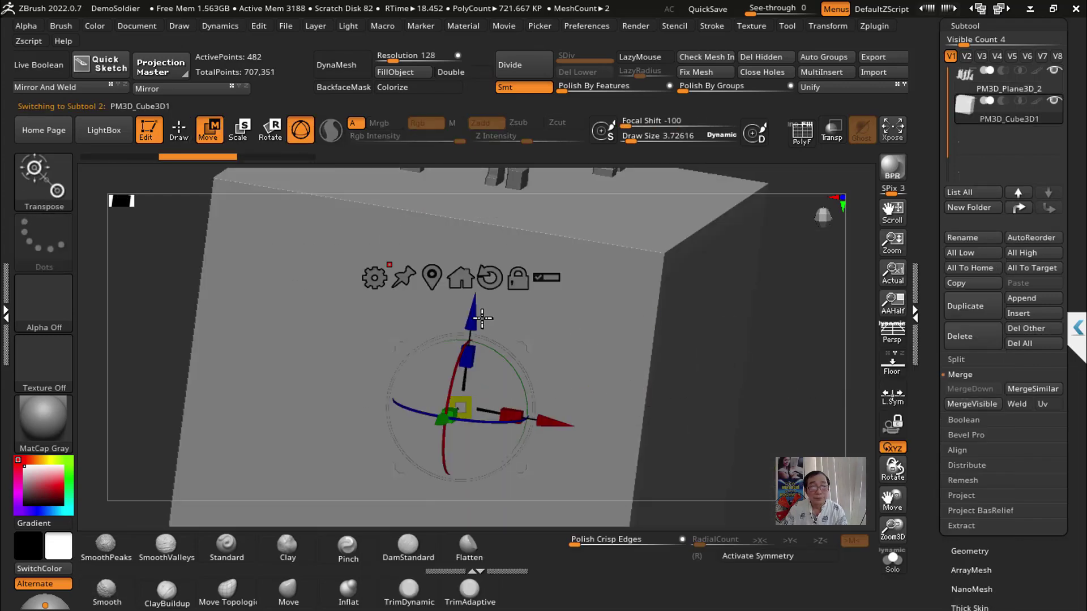
left_click_drag(475, 357, 459, 533)
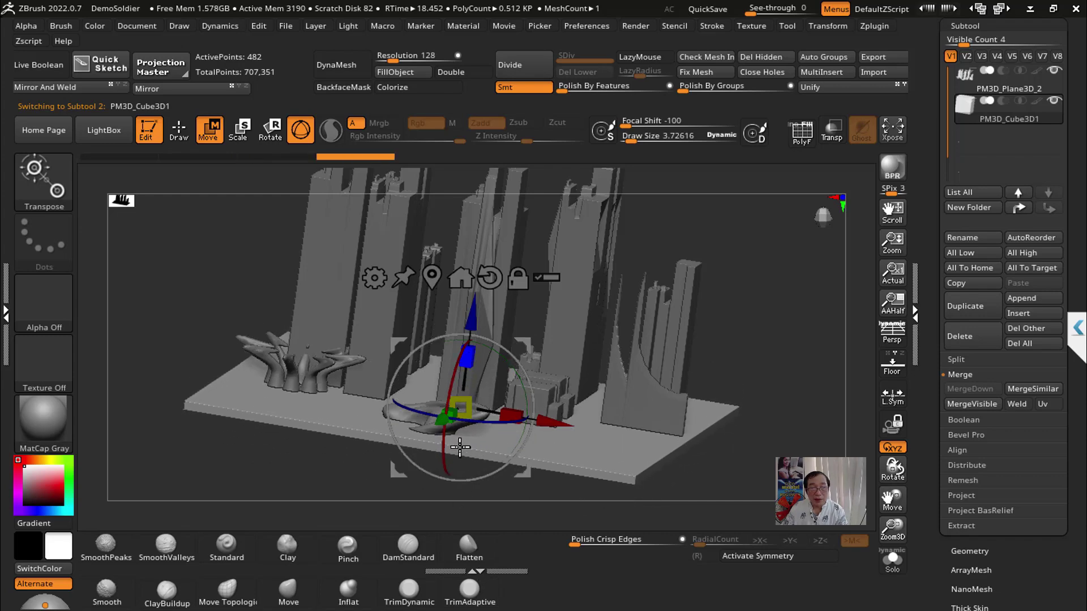
left_click_drag(789, 361, 796, 455, "shift")
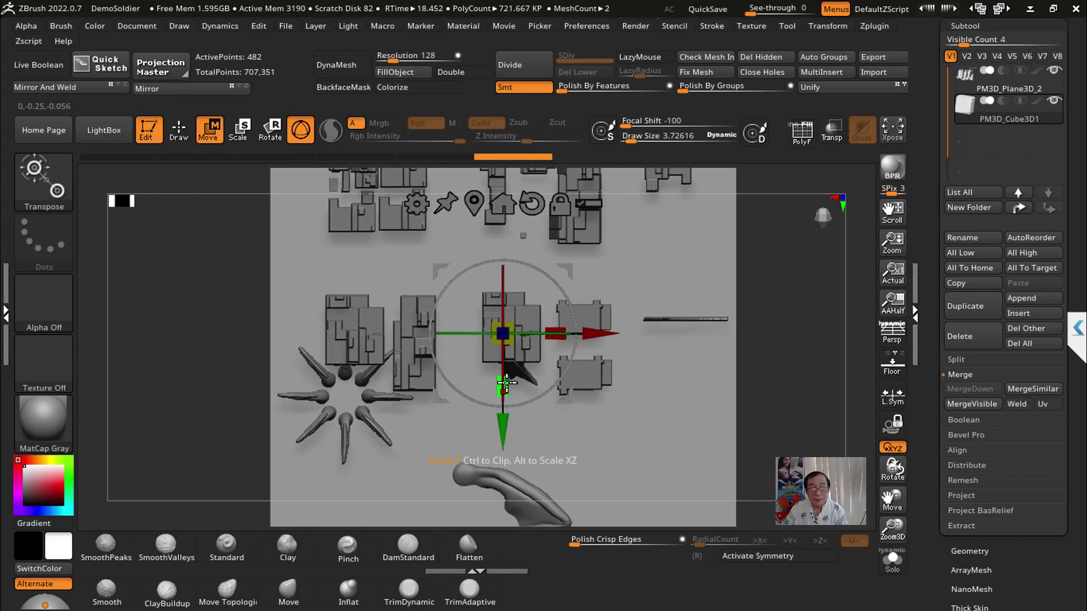
left_click_drag(504, 383, 508, 287)
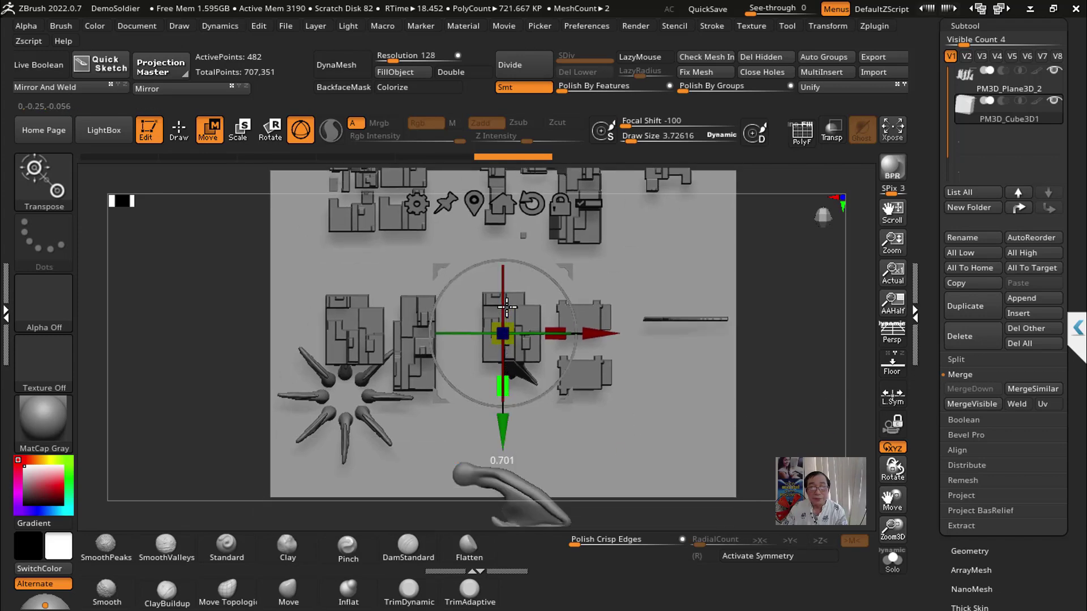
left_click_drag(801, 327, 800, 376, "alt")
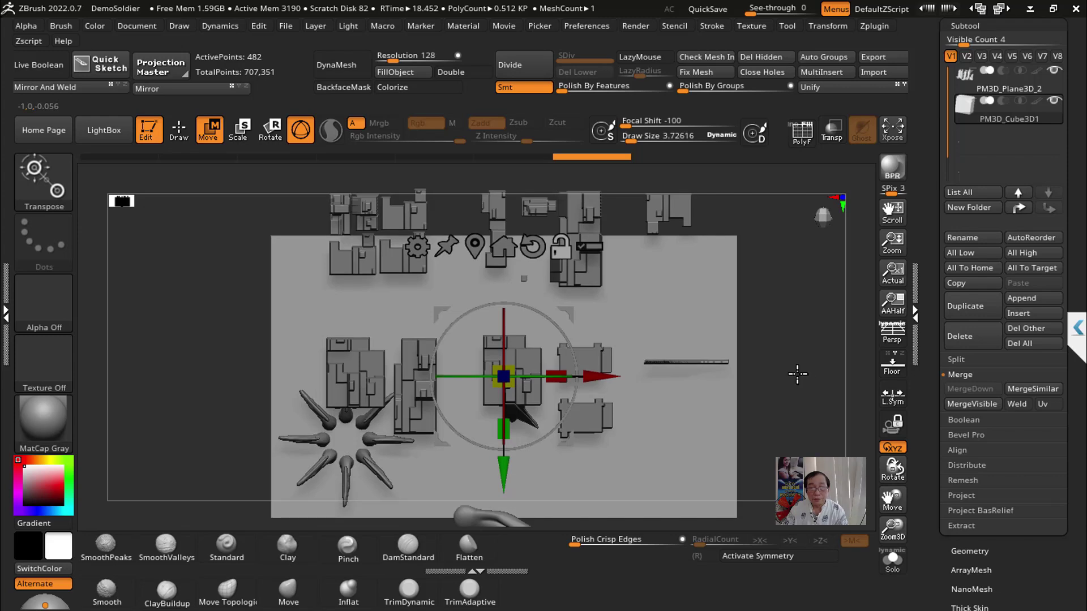
scroll(779, 381, "down", 2)
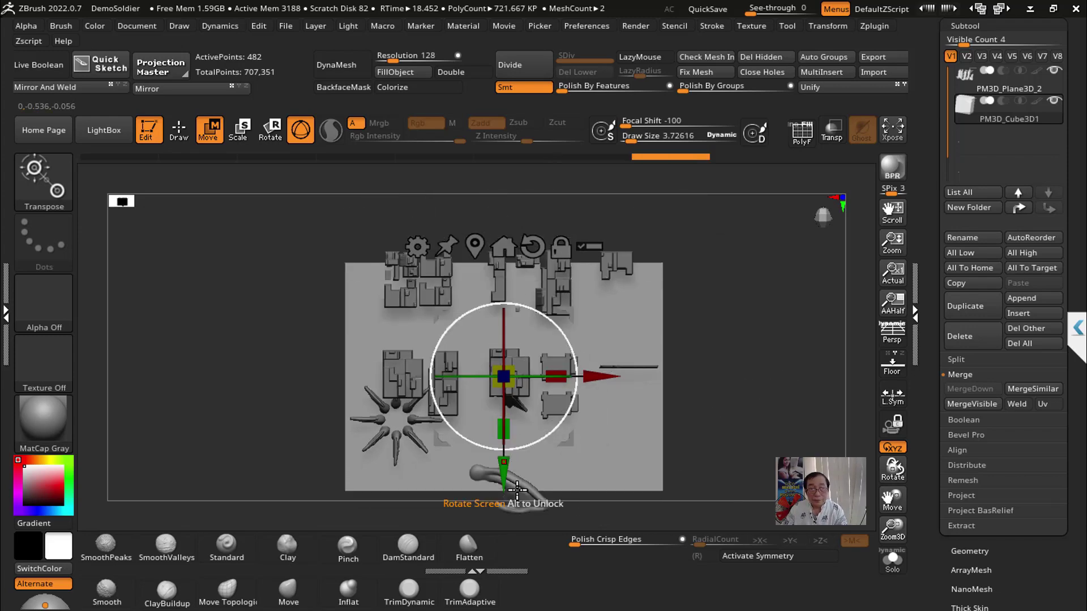
Step: Tilt the view into perspective and switch back to the ZModeler brush
mouse_move(515, 473)
left_mouse_down()
mouse_move(732, 277)
mouse_move(759, 364)
left_mouse_up()
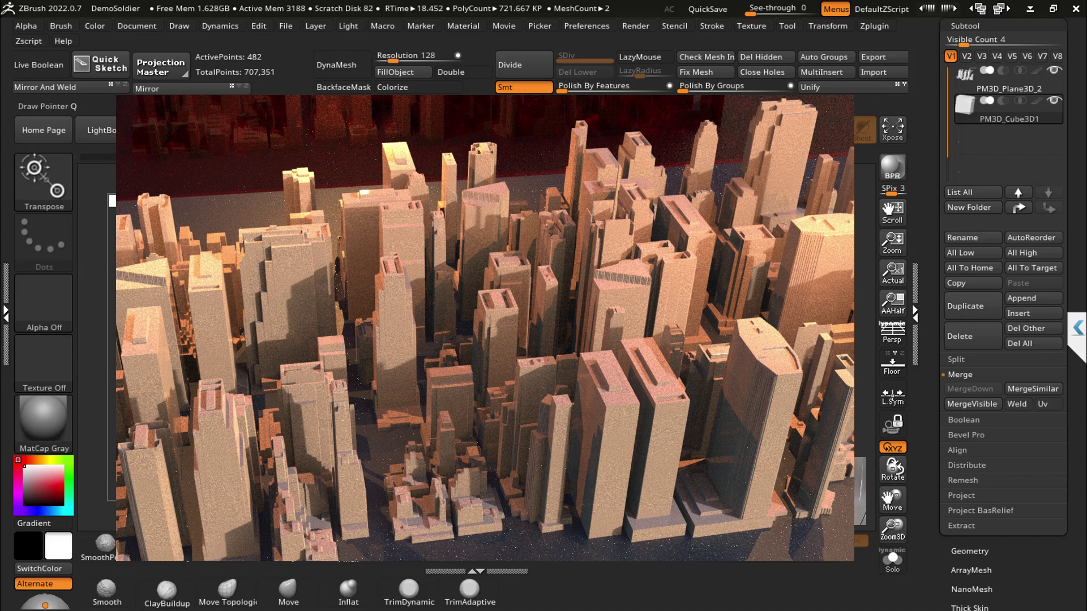
key("b")
key("z")
key("m")
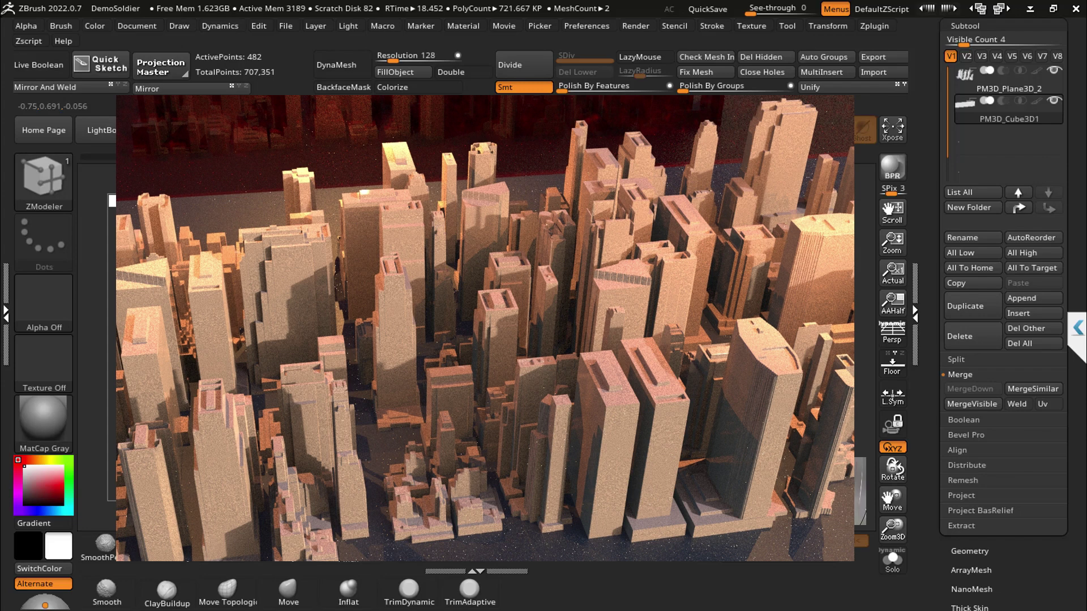